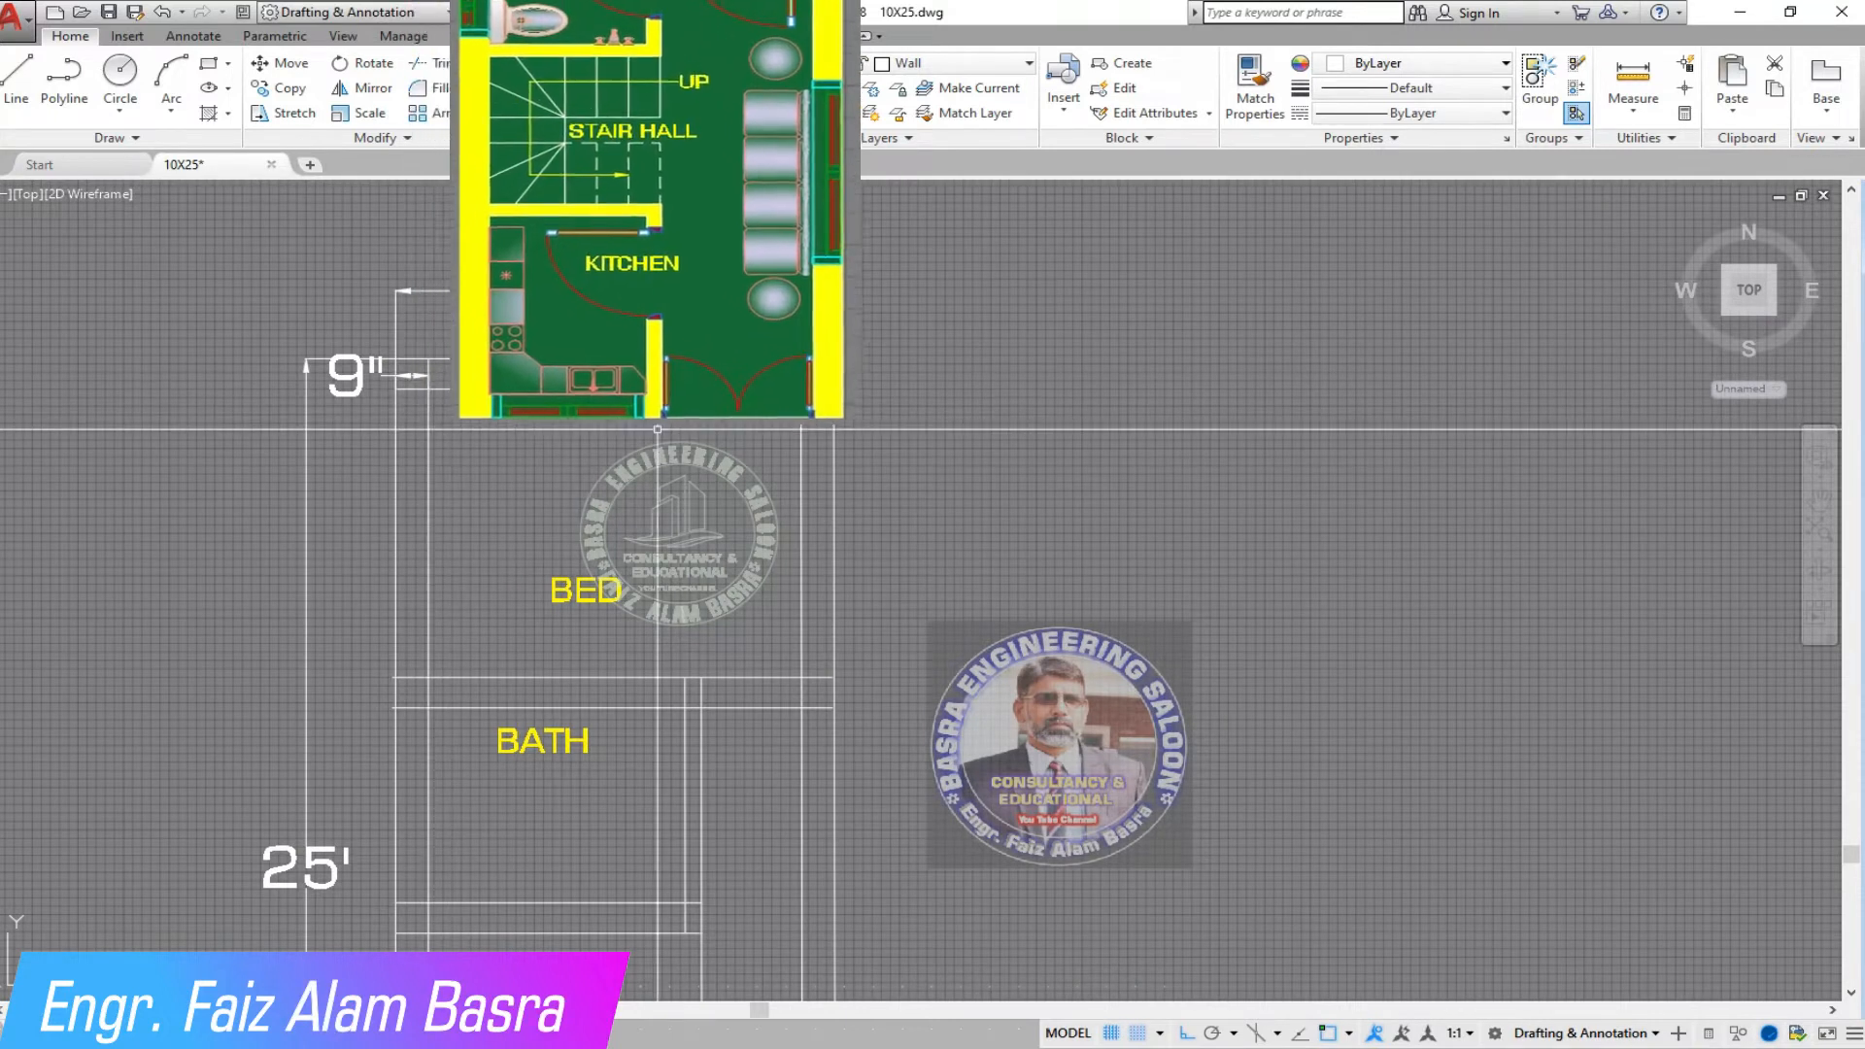
- Dimension the thickness of the partition wall along the bath's side
scroll(656, 367, "down", 2)
middle_click_drag(676, 608, 699, 433)
scroll(696, 399, "up", 6)
key("Return")
left_click(700, 417)
left_click(743, 418)
left_click(774, 510)
scroll(780, 396, "down", 4)
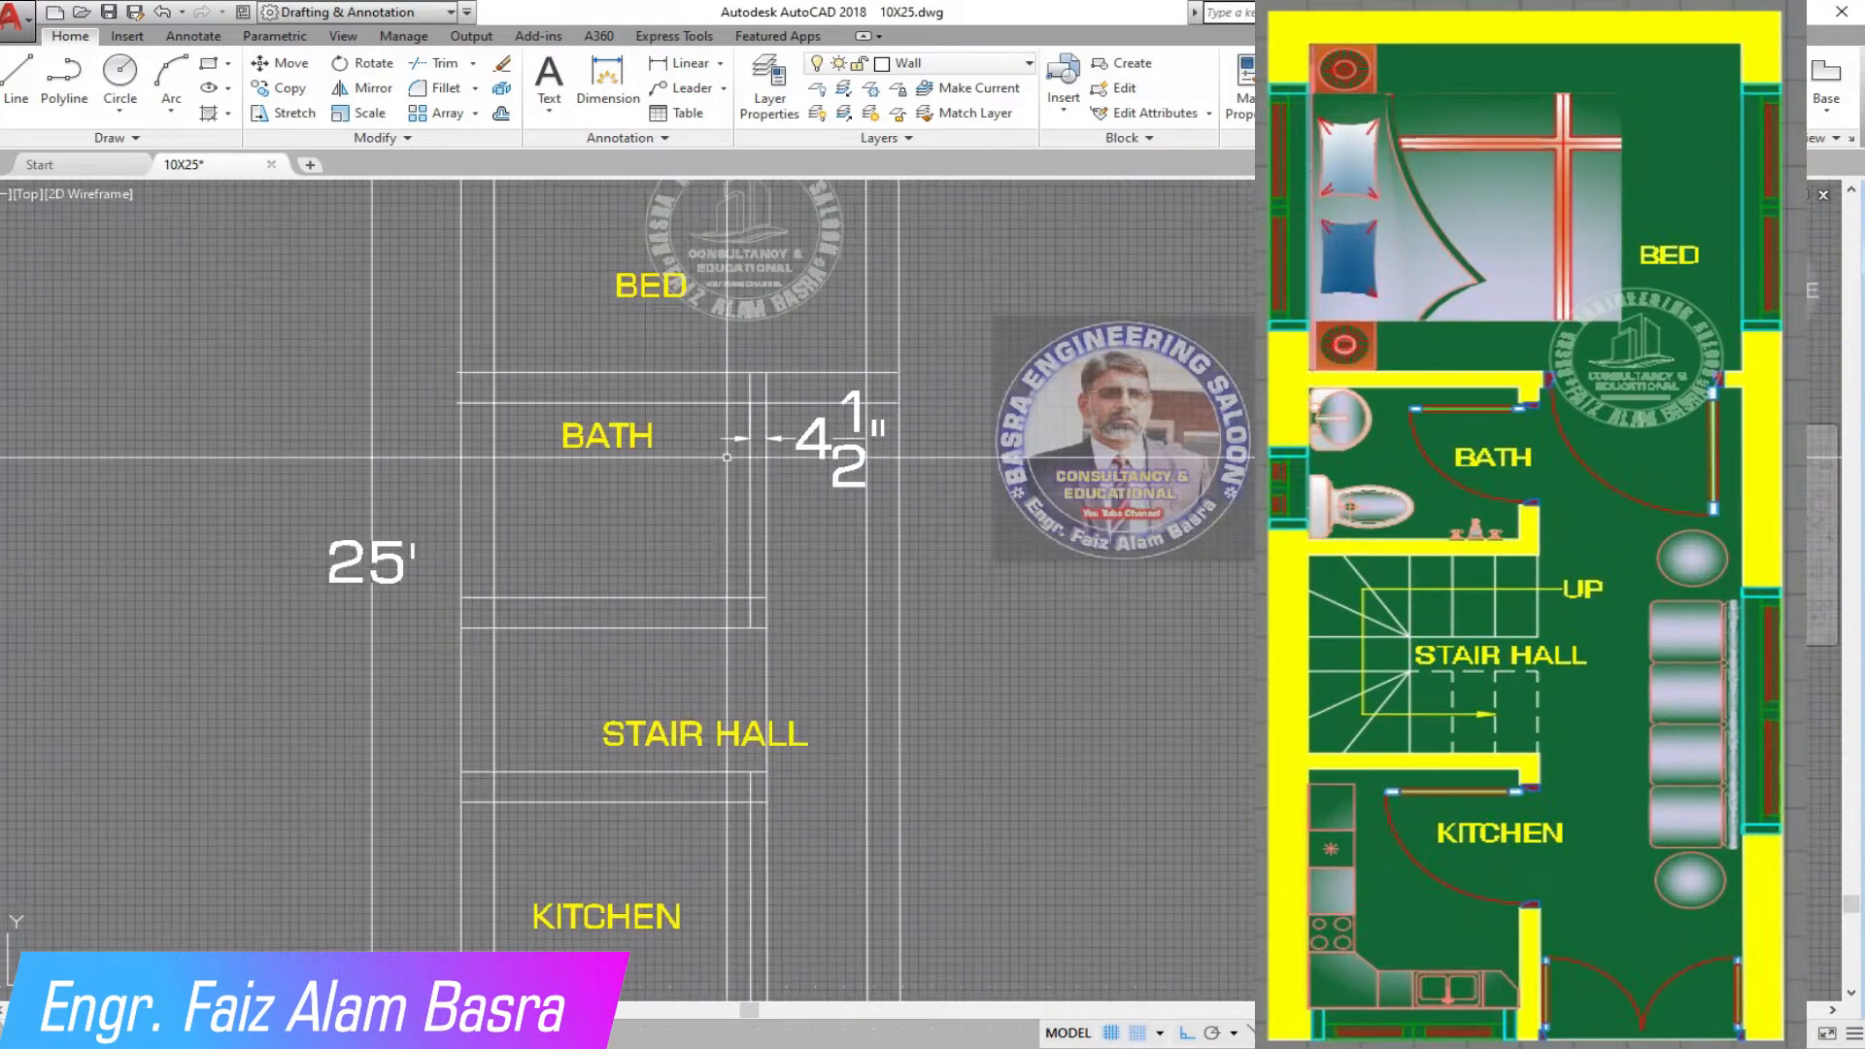
- Erase all dimensions from the floor plan and save the drawing
scroll(746, 426, "up", 2)
scroll(704, 519, "down", 2)
left_click(735, 538)
scroll(471, 598, "down", 2)
scroll(358, 282, "up", 6)
left_click(440, 374)
left_click(530, 256)
left_click(293, 328)
left_click(370, 494)
left_click(370, 496)
left_click(166, 307)
left_click(501, 64)
scroll(457, 354, "down", 7)
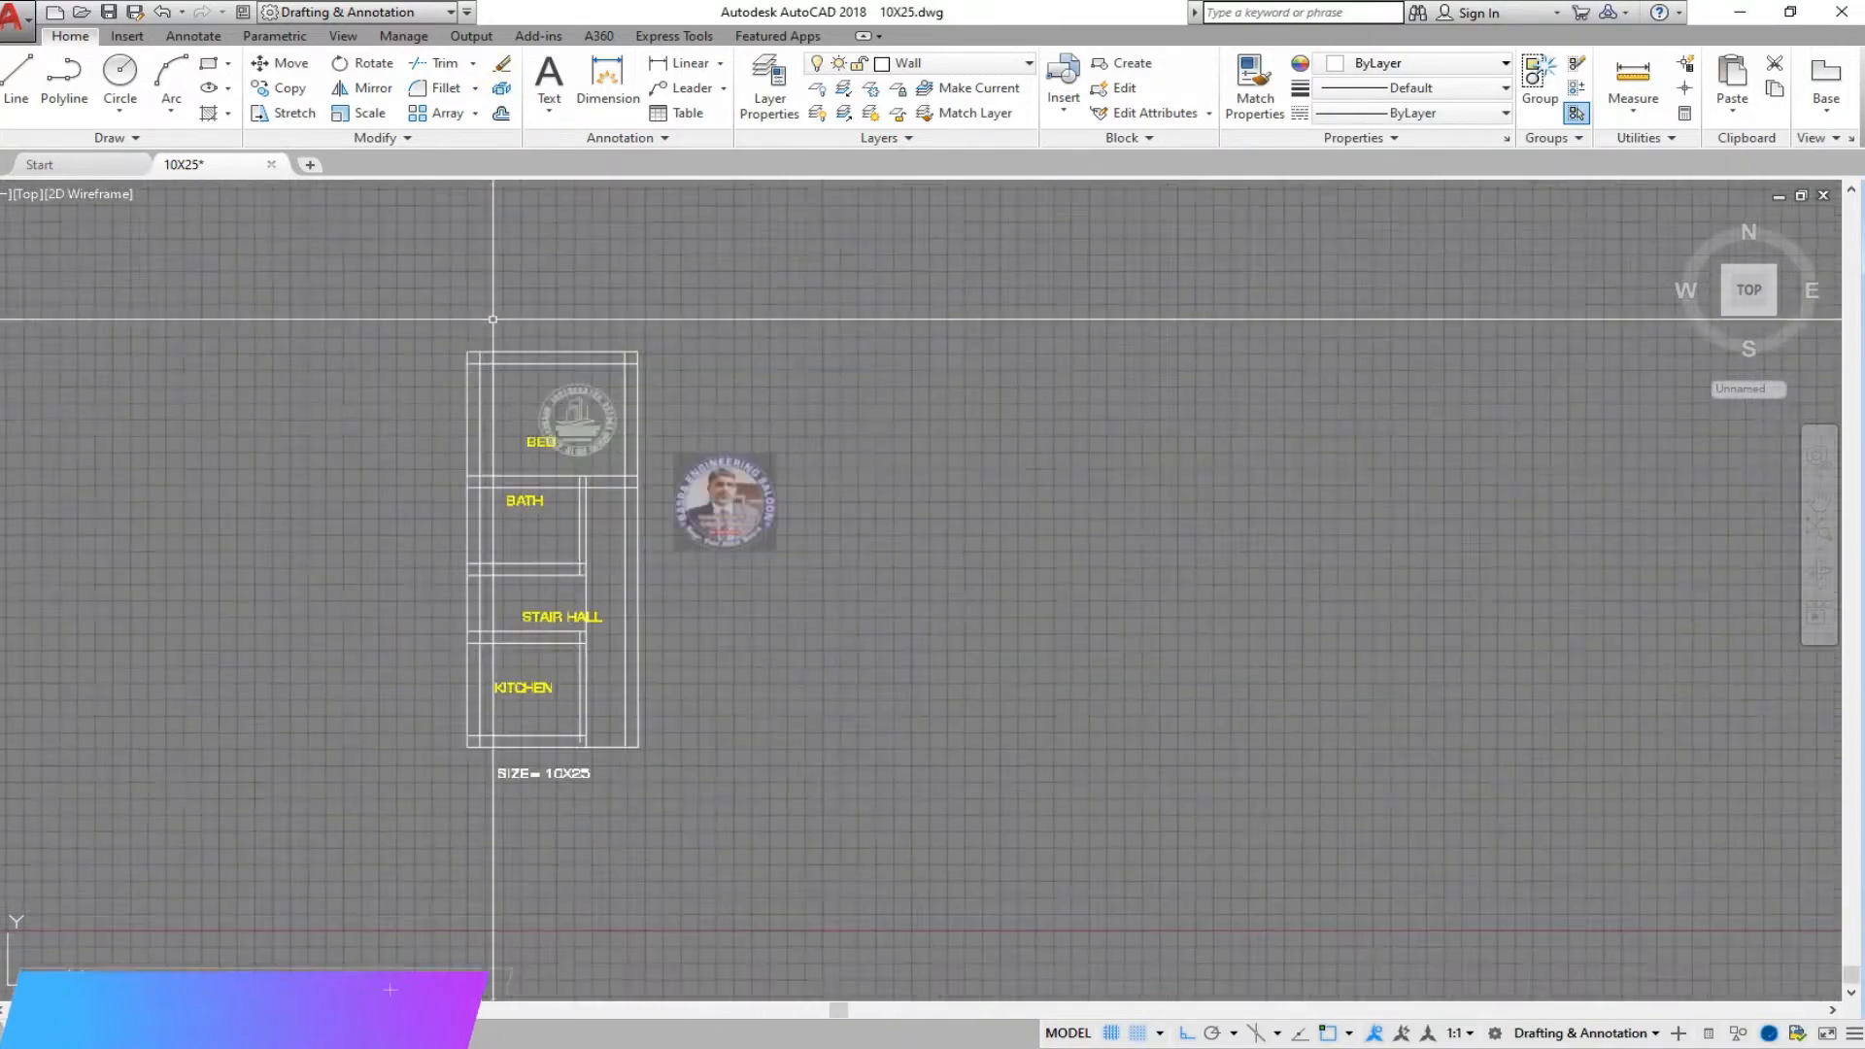
scroll(497, 738, "up", 2)
key("ctrl+s")
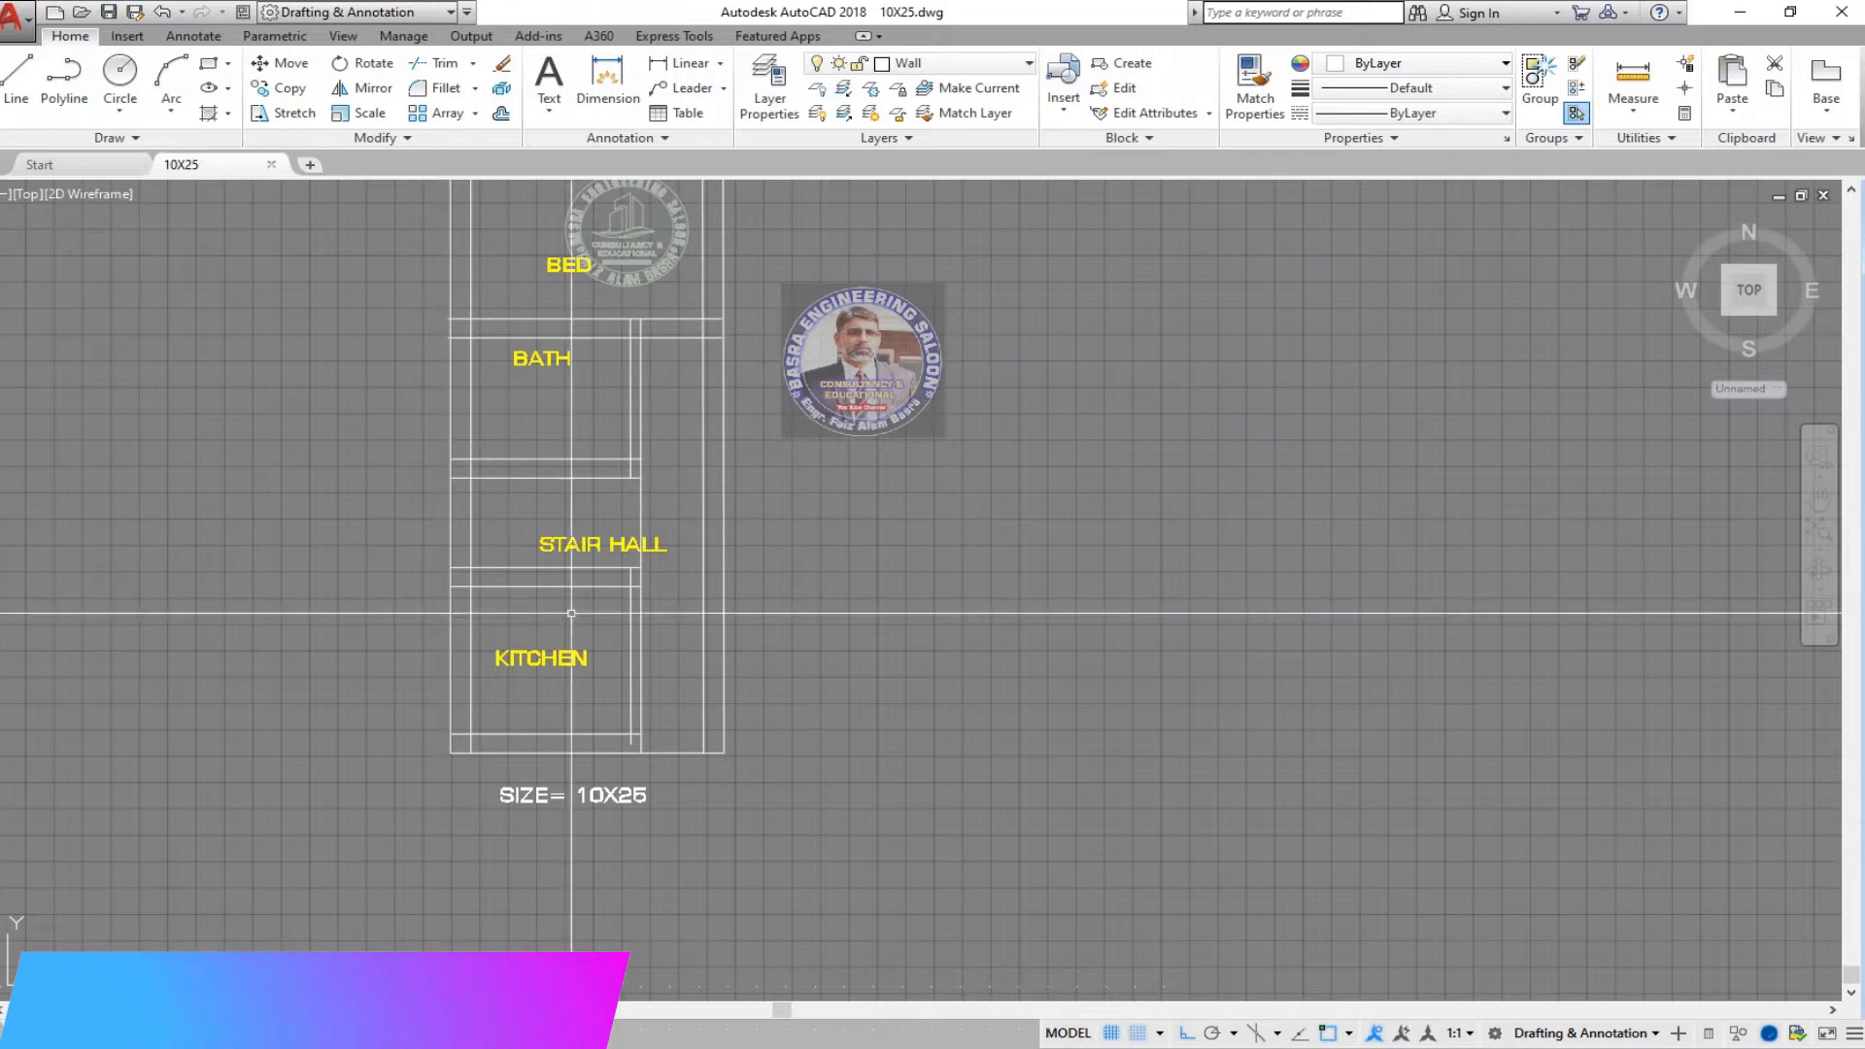
- Scale the round logo in the bedroom down to about three quarters of its size and save the drawing
scroll(511, 516, "down", 2)
scroll(547, 239, "up", 6)
scroll(668, 225, "down", 2)
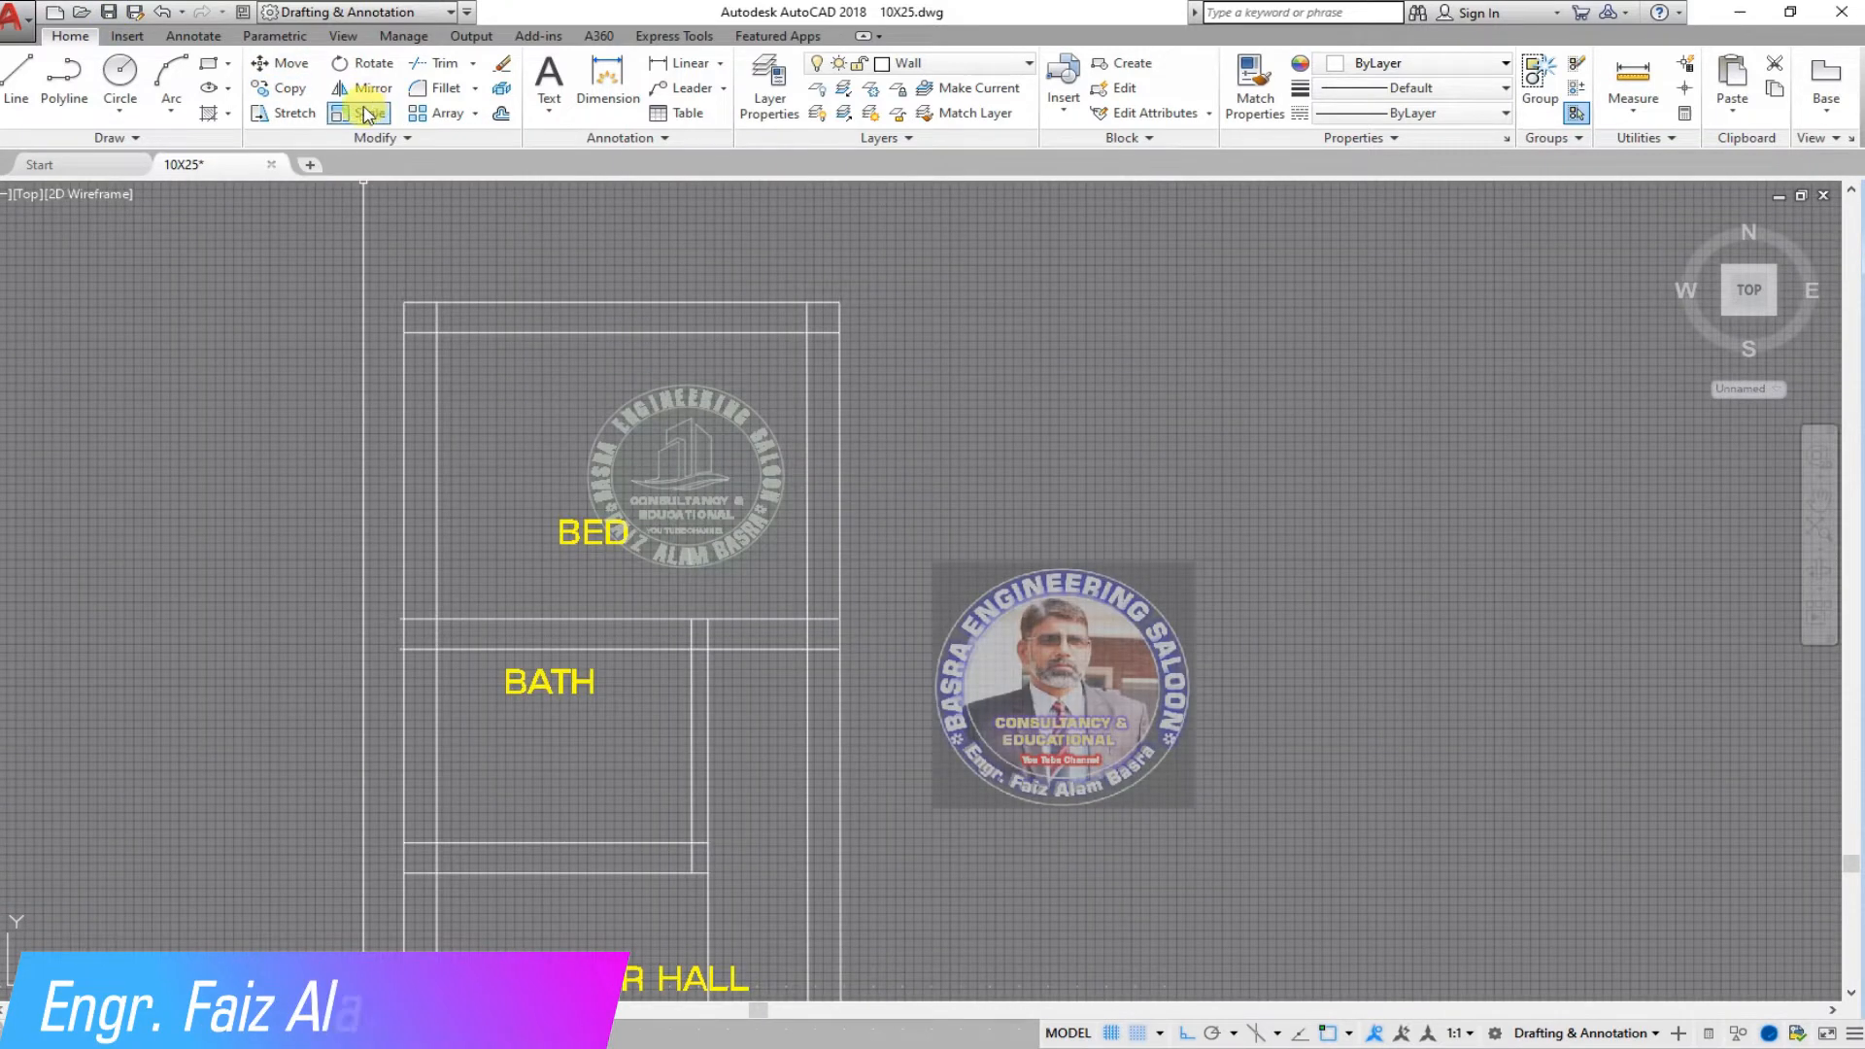
left_click(372, 112)
left_click(688, 488)
key("Return")
left_click(686, 487)
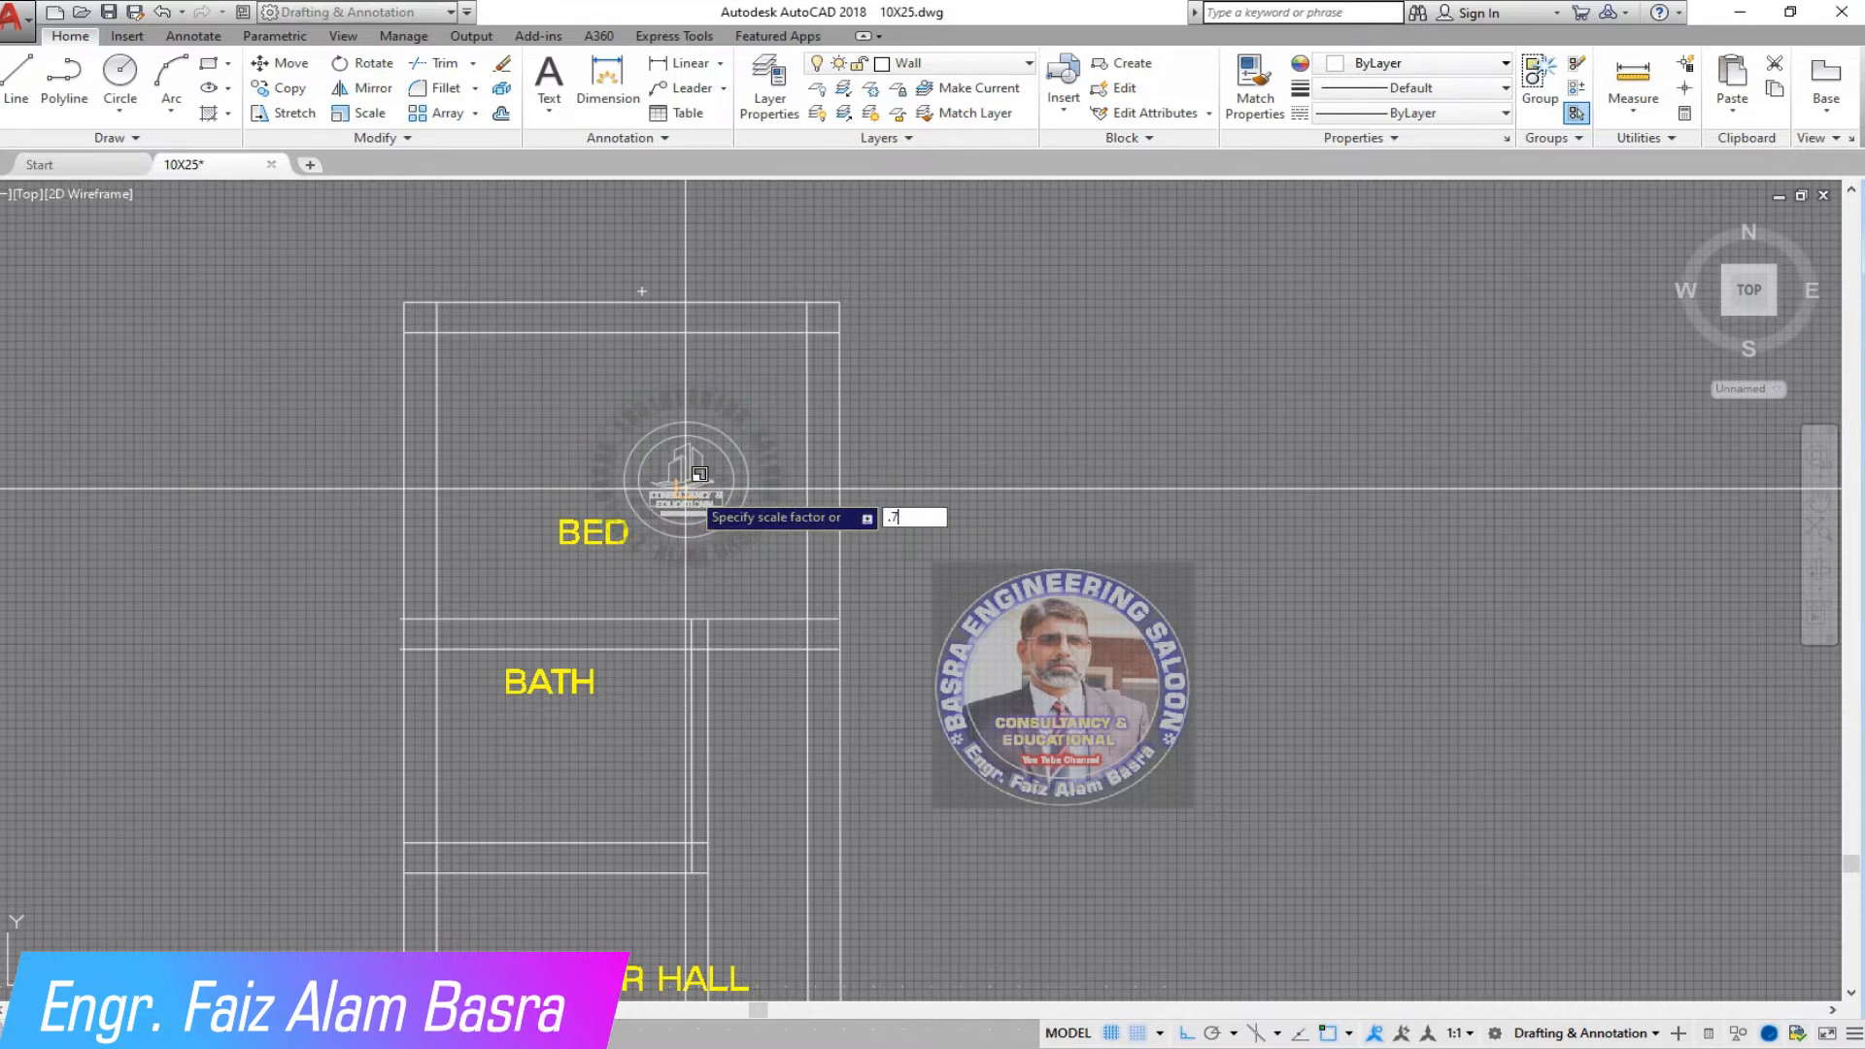
key("Return")
scroll(572, 427, "up", 2)
scroll(725, 453, "down", 2)
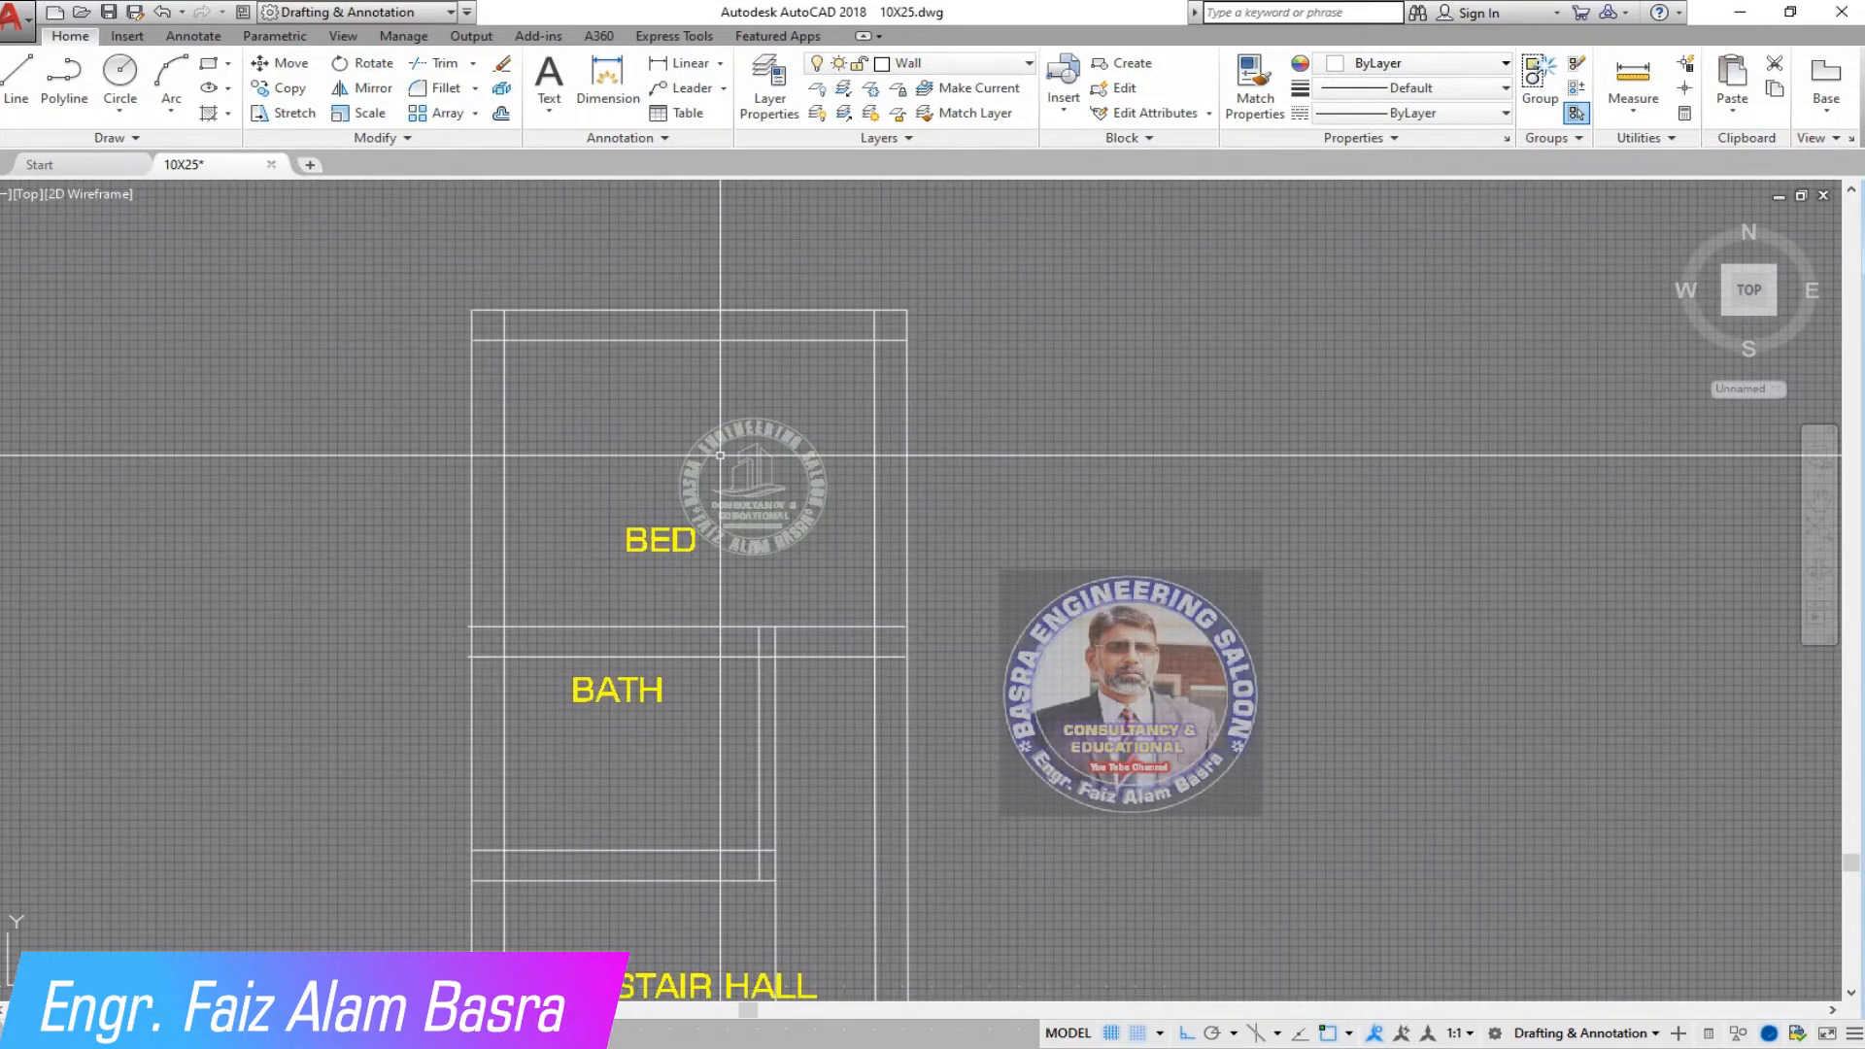
scroll(596, 510, "up", 2)
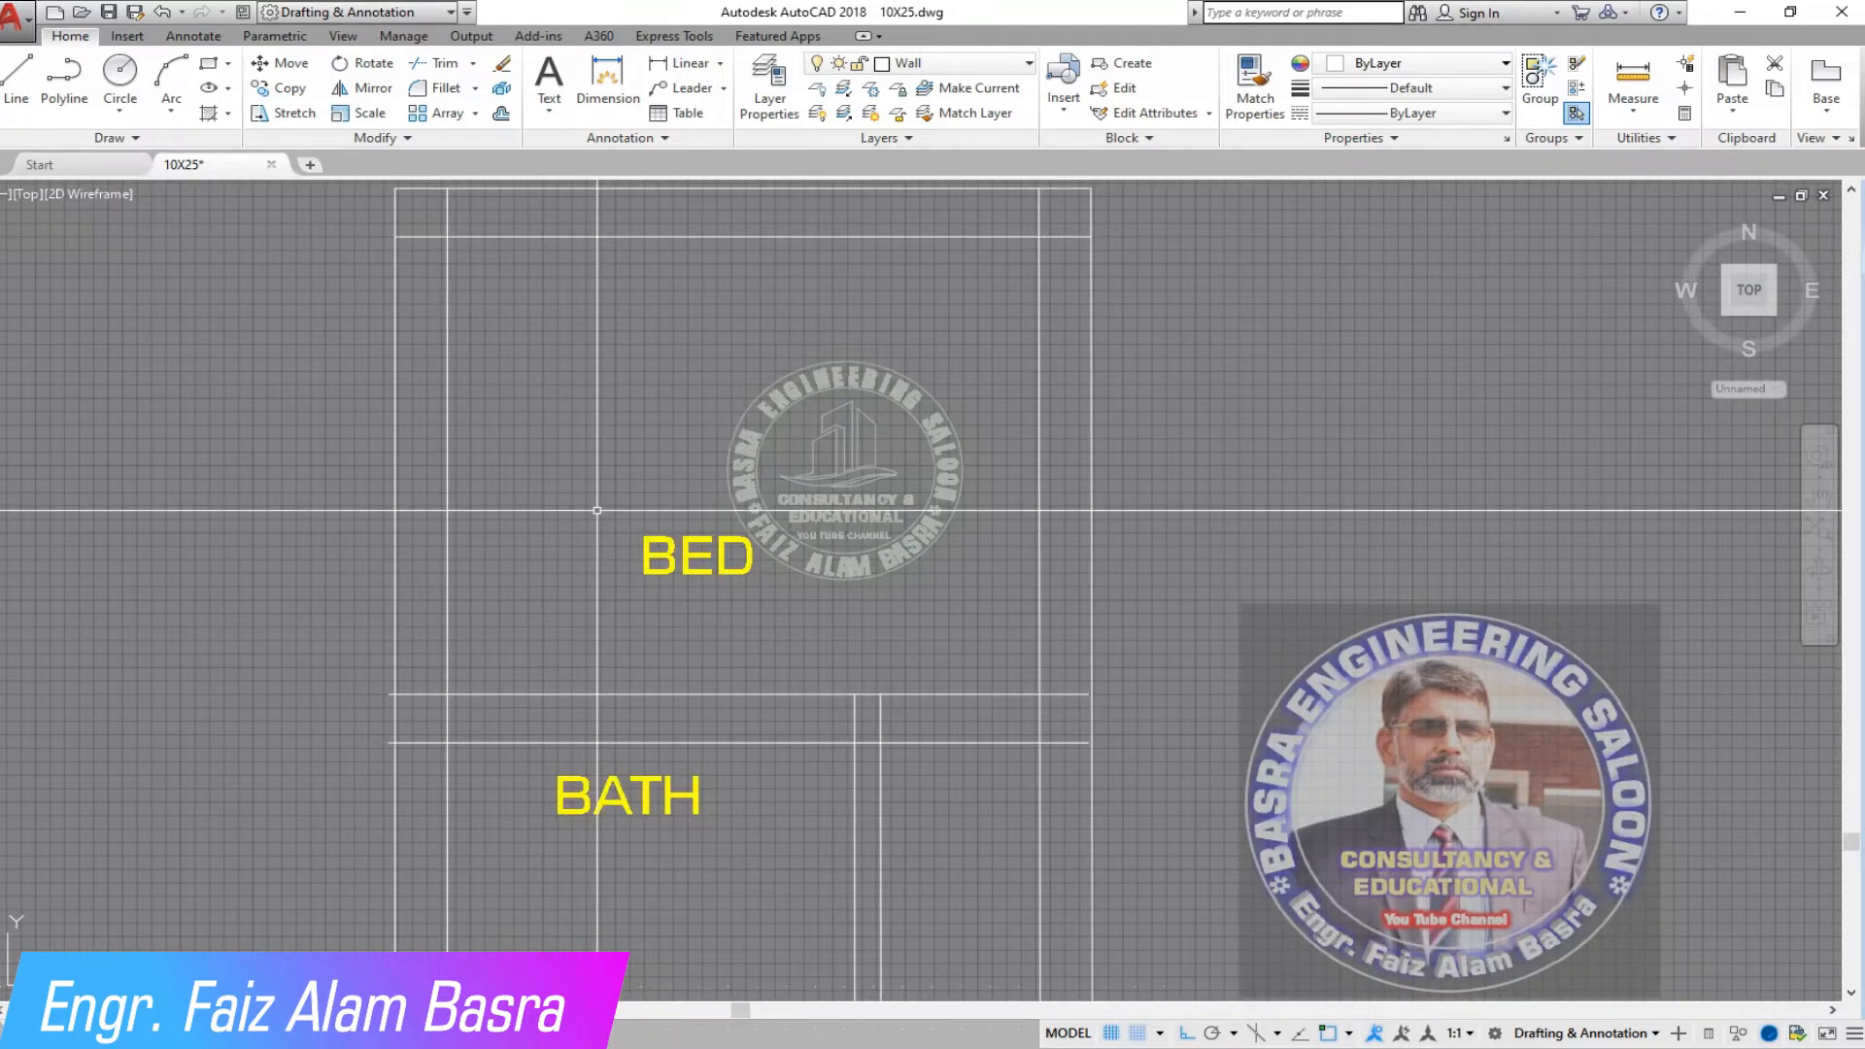
left_click(108, 11)
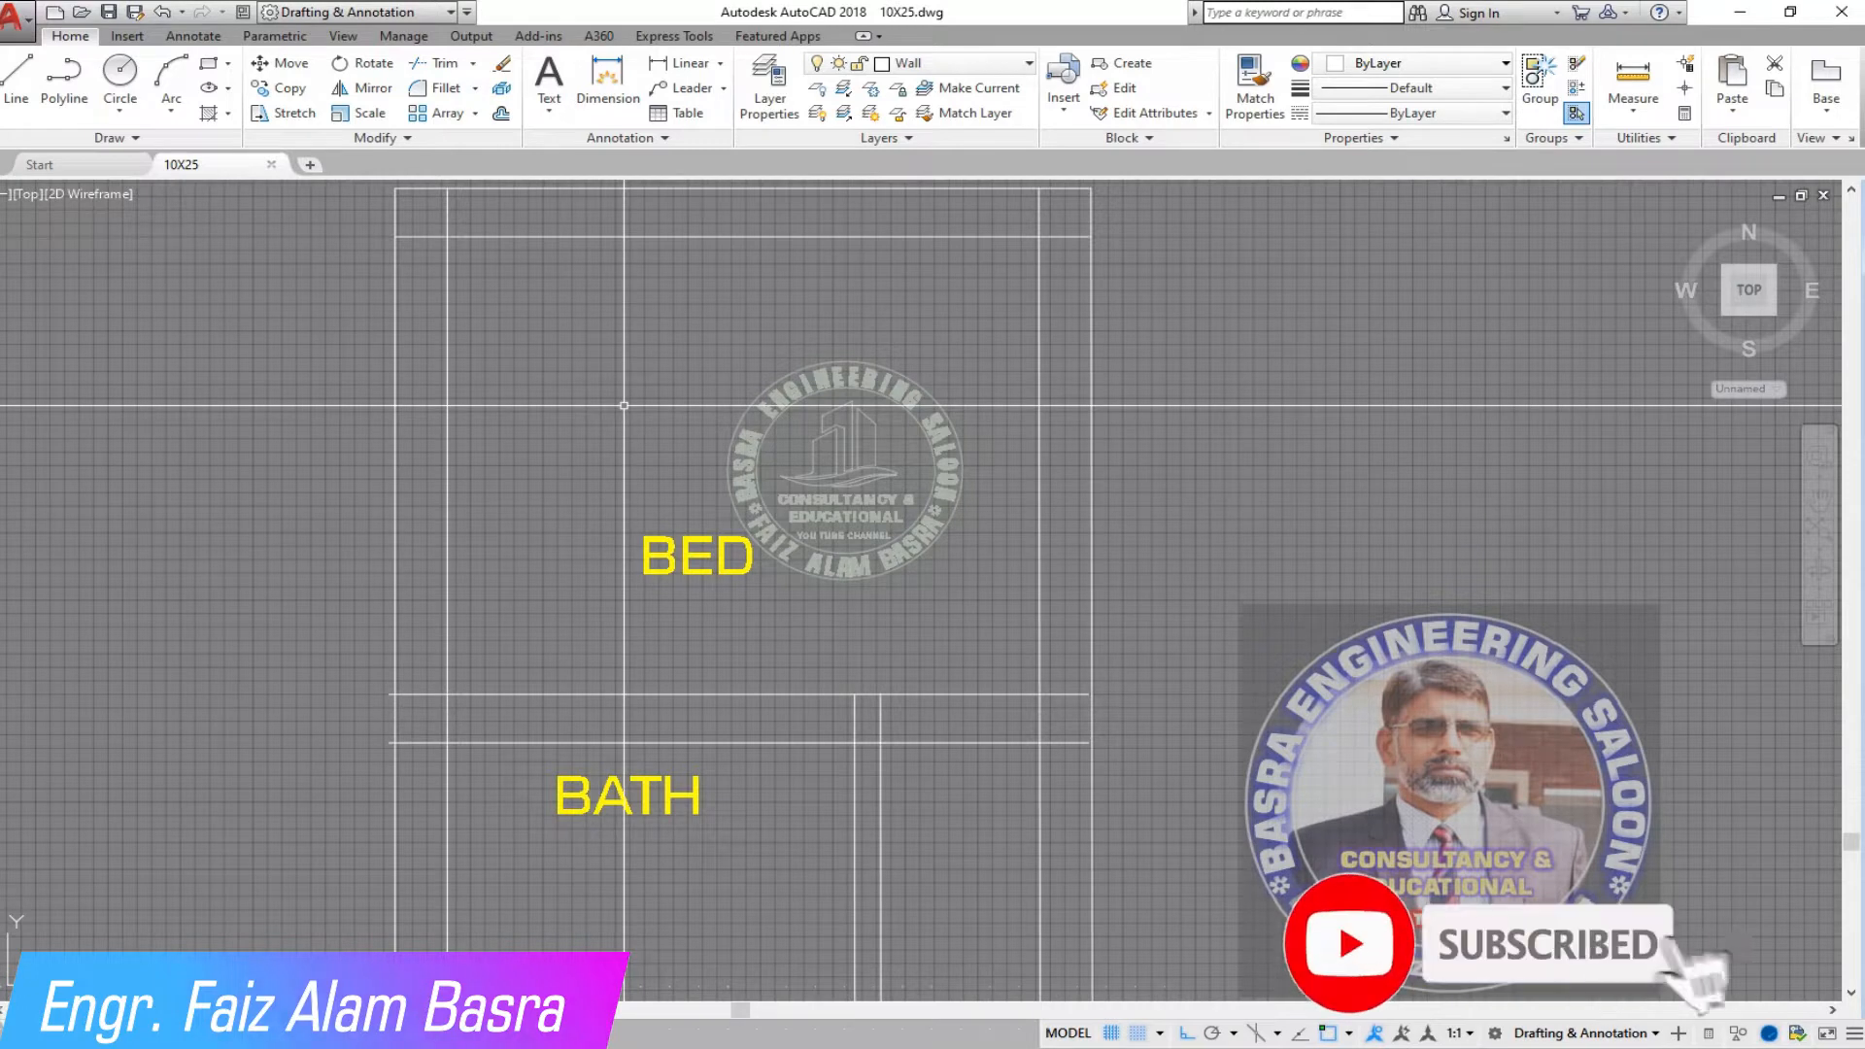
- Move the round logo straight up a little over 1 ft, clear of the BED label
left_click(291, 63)
left_click(894, 595)
left_click(824, 522)
right_click(825, 522)
left_click(1311, 519)
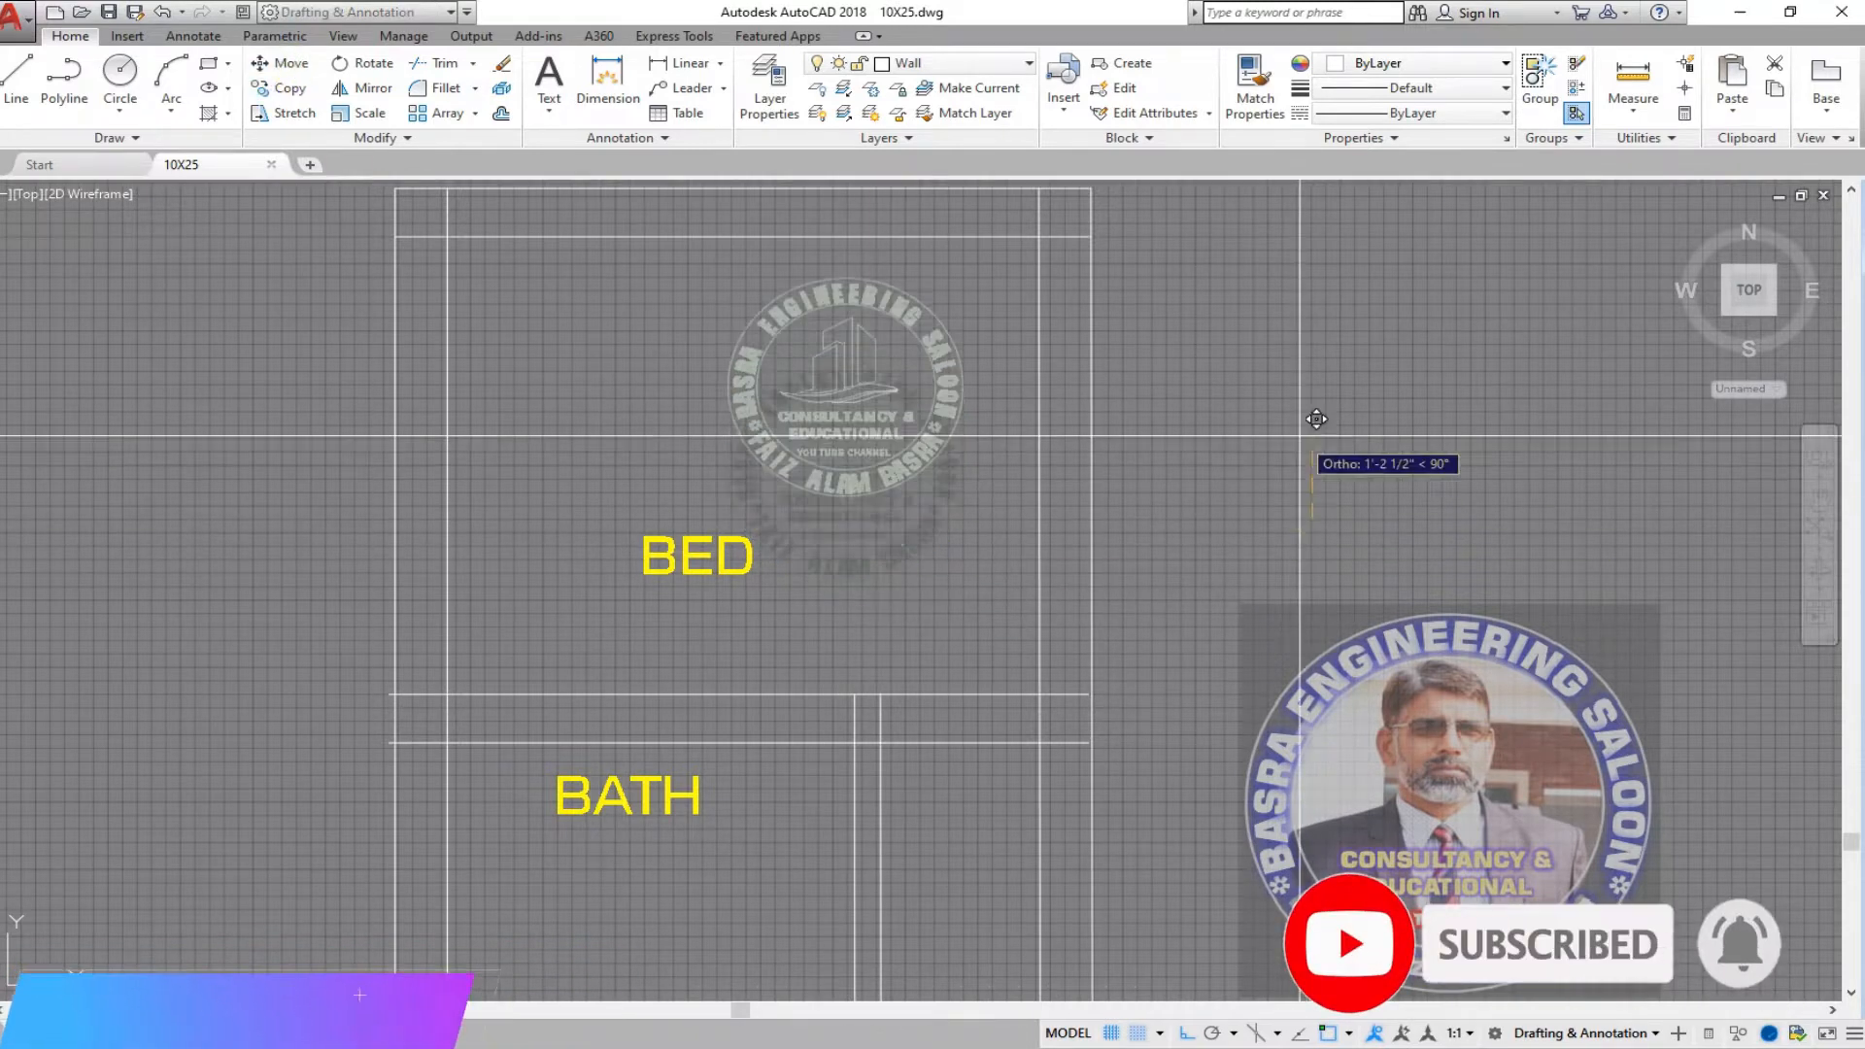
left_click(1316, 419)
- Trim the ends of the bed-bath wall lines that cross the left outer wall and save the drawing
scroll(719, 485, "down", 2)
scroll(808, 566, "up", 4)
left_click(444, 63)
right_click(738, 573)
left_click(825, 594)
left_click(669, 554)
scroll(913, 616, "down", 2)
scroll(385, 563, "up", 4)
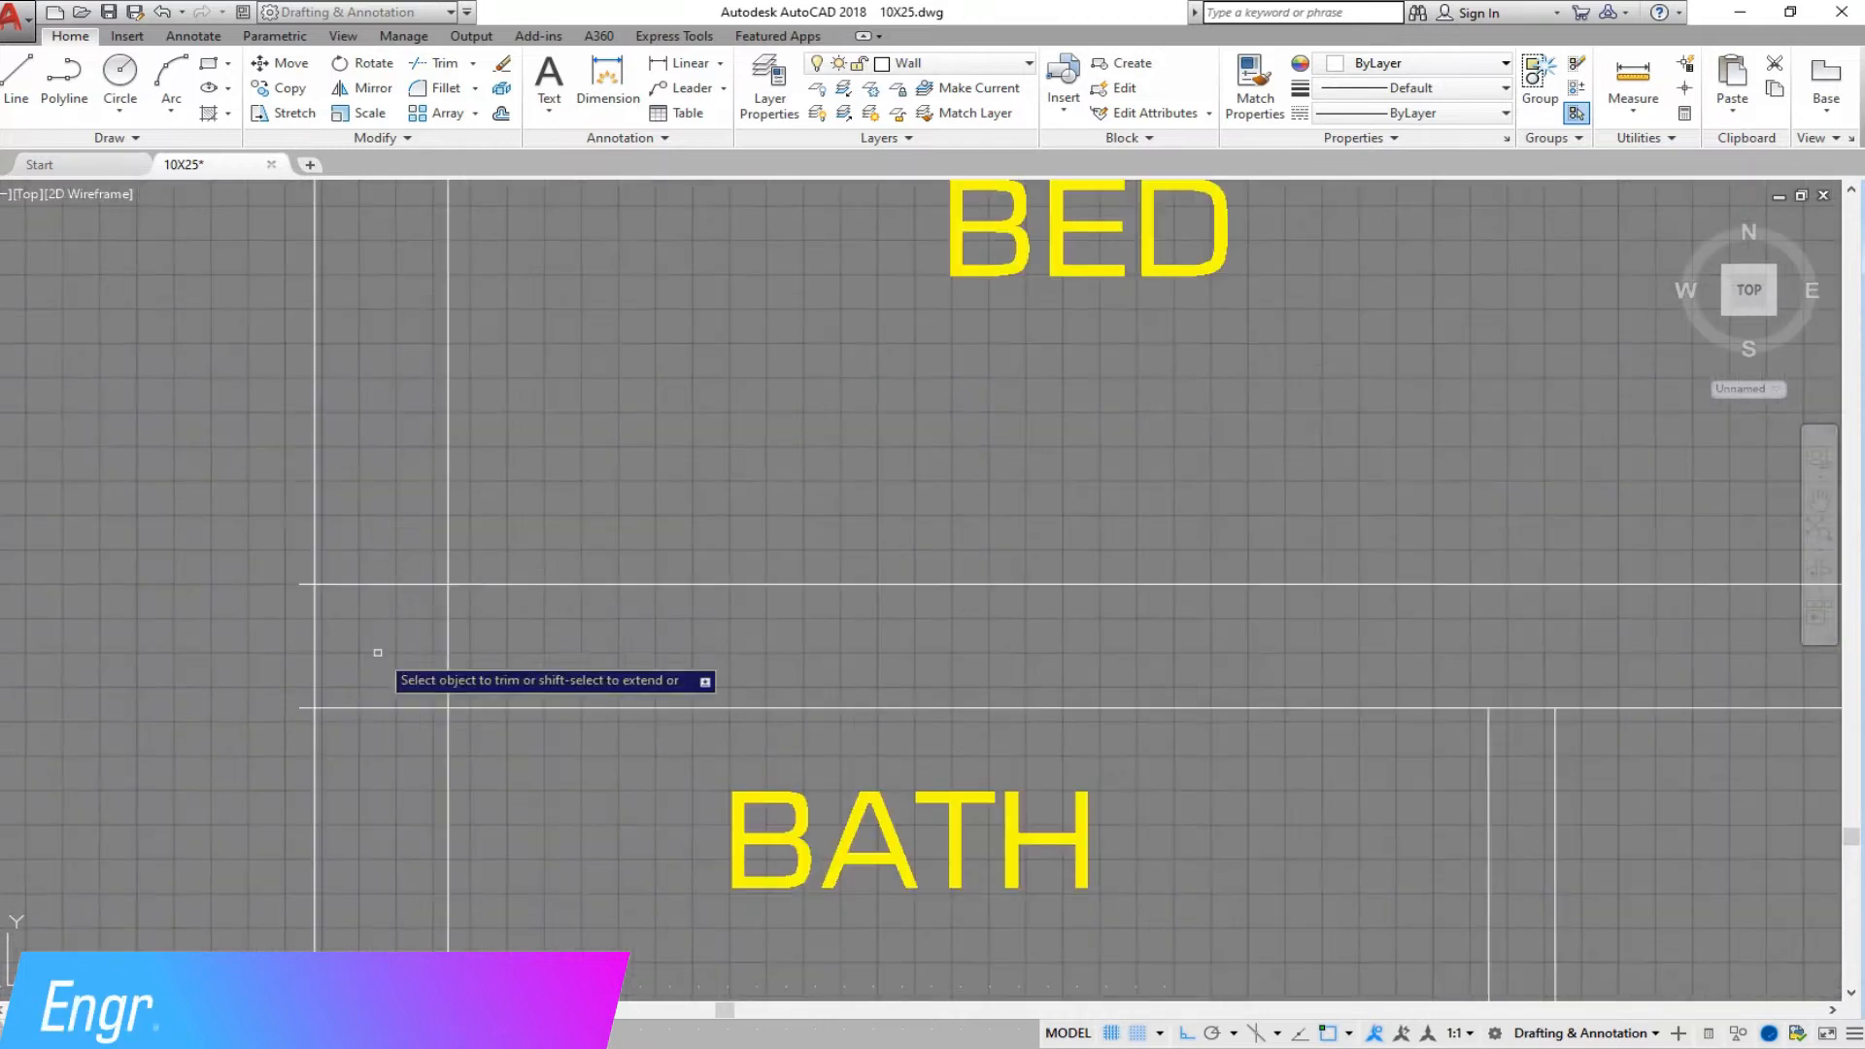
left_click(221, 521)
left_click(604, 791)
scroll(373, 495, "down", 3)
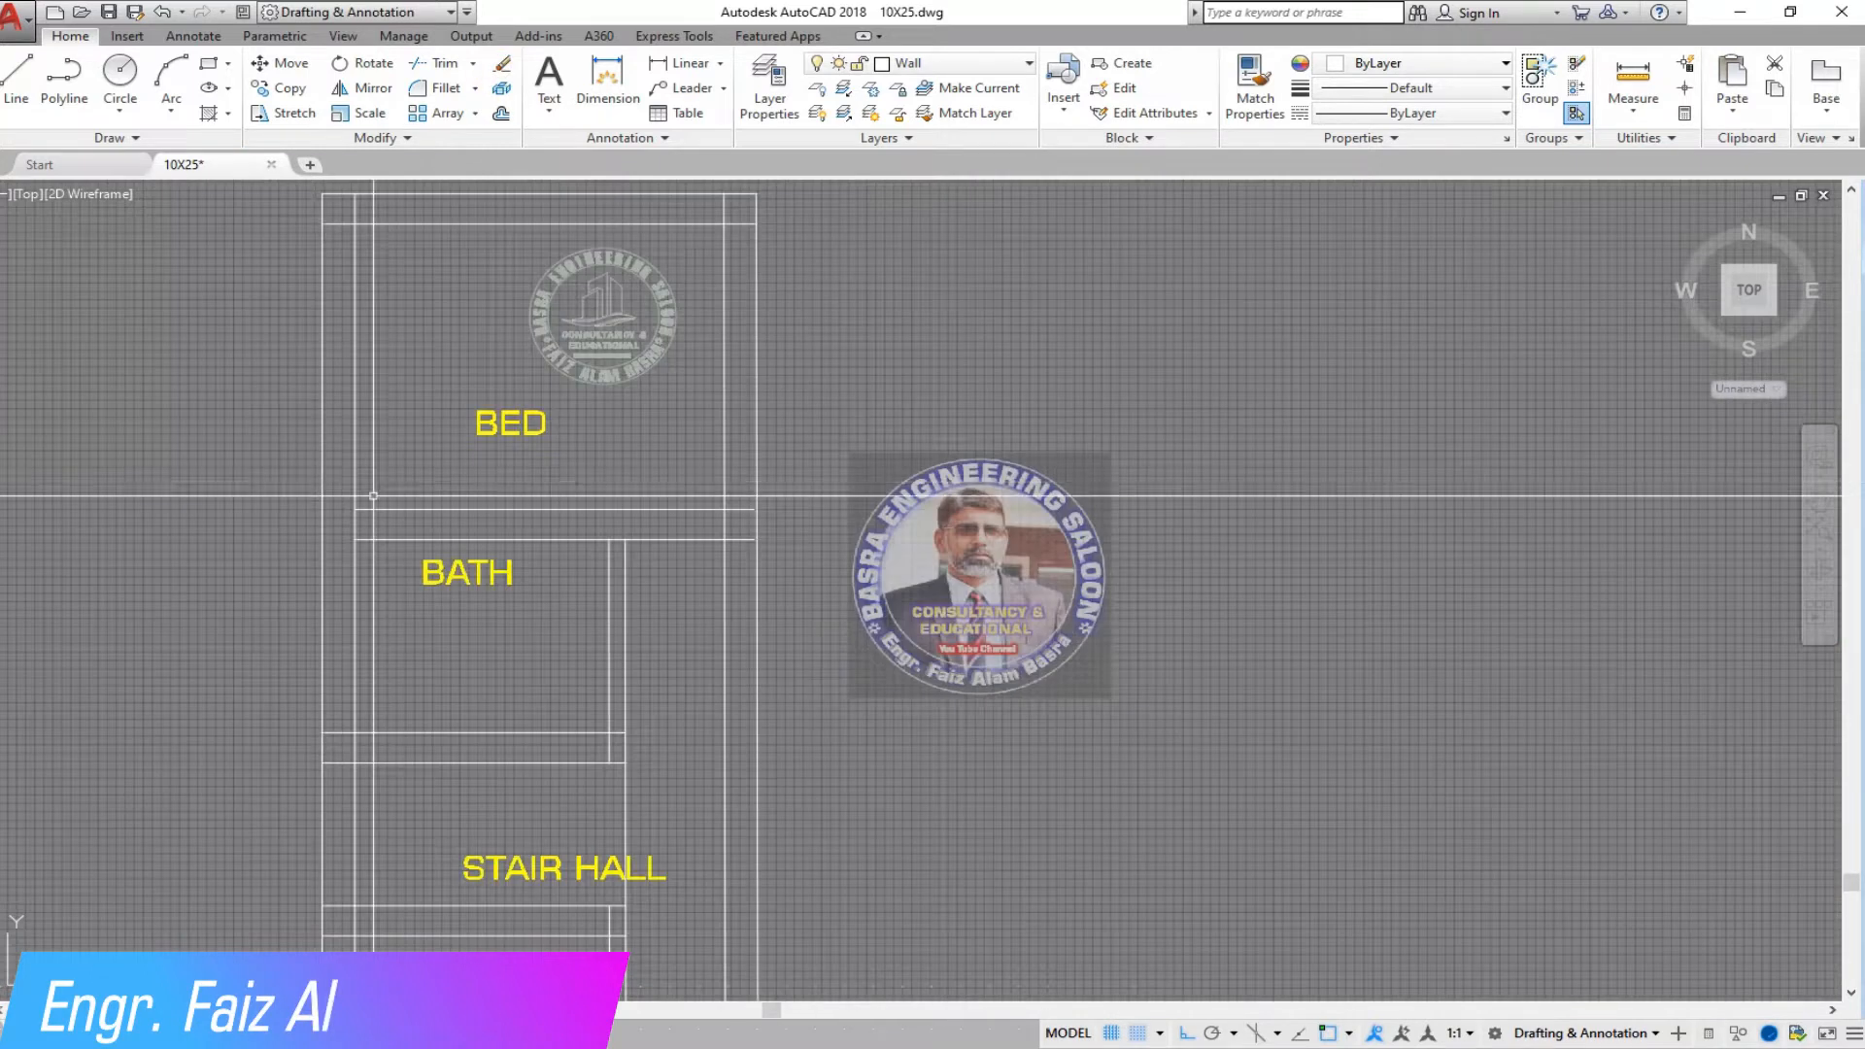
scroll(373, 495, "down", 2)
scroll(480, 316, "up", 2)
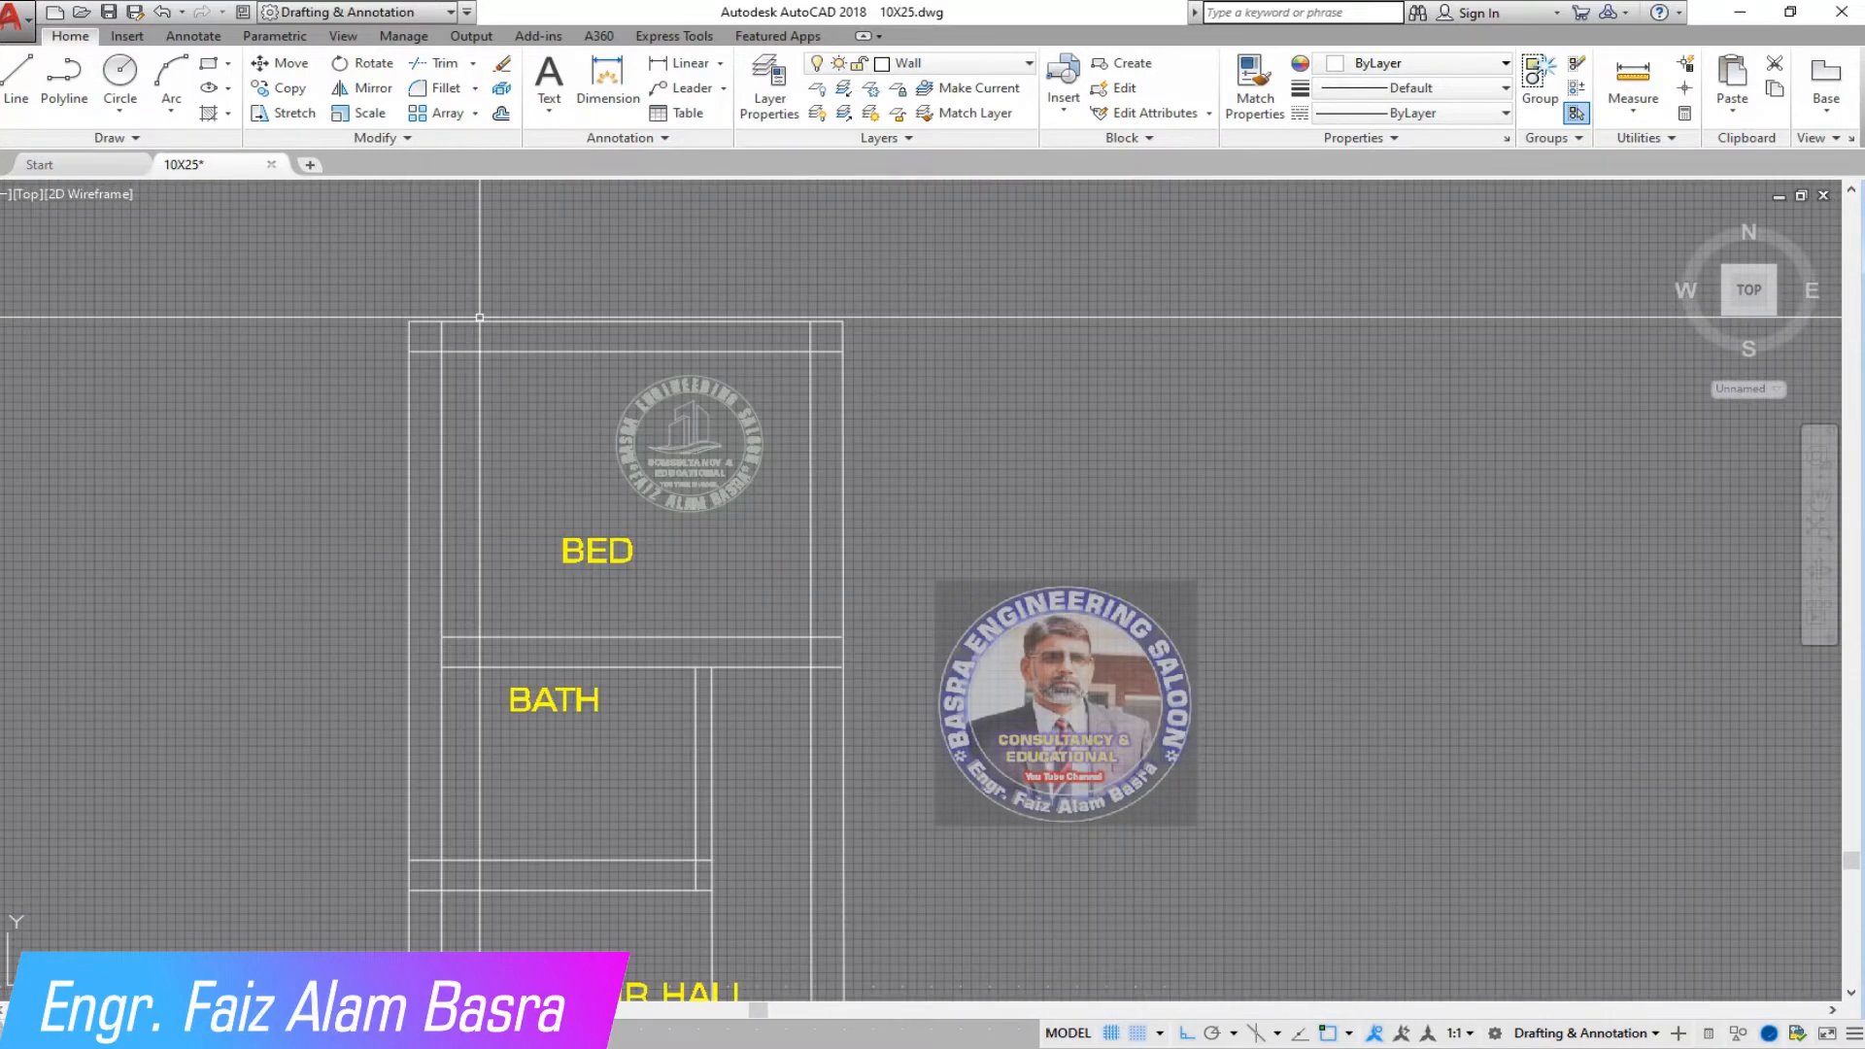
left_click(108, 12)
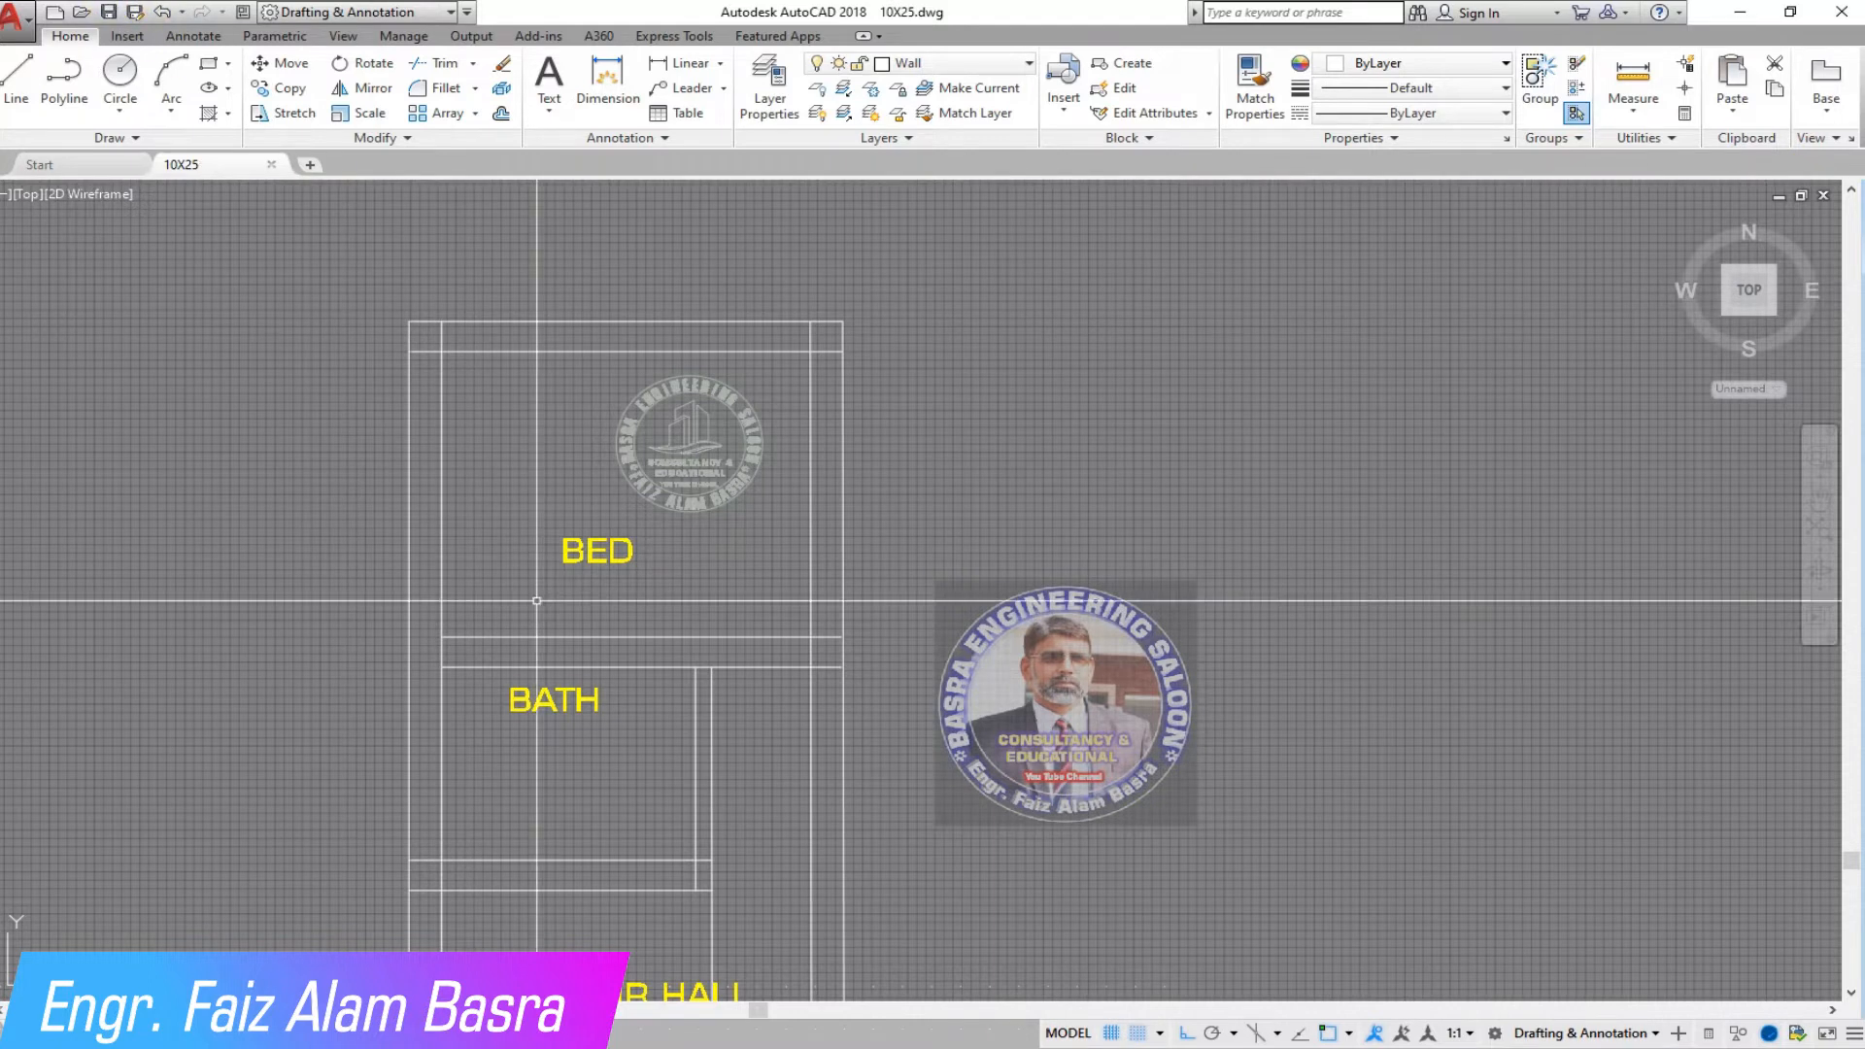
- Trim the overlapping inner wall lines at the bedroom's upper-left corner
scroll(521, 563, "up", 2)
scroll(520, 607, "down", 2)
scroll(416, 363, "up", 1)
left_click(444, 64)
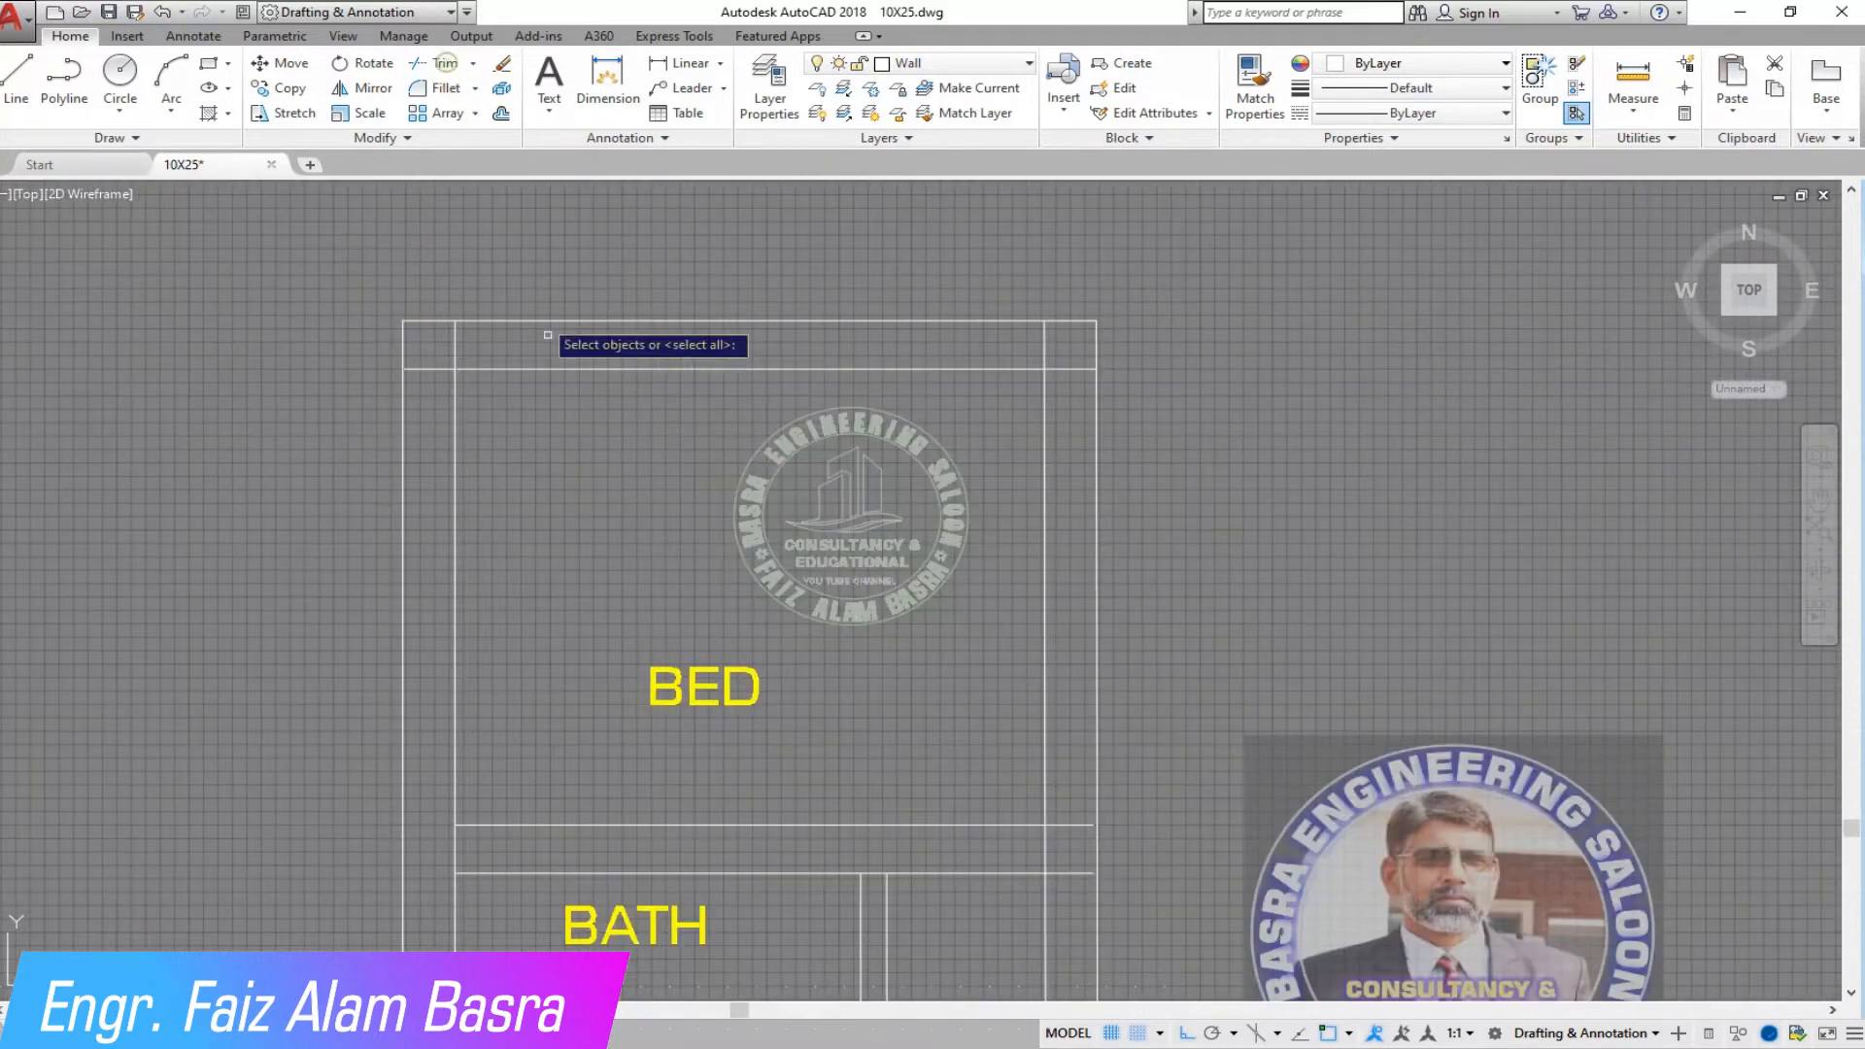
key("Return")
scroll(486, 343, "up", 3)
left_click(470, 342)
left_click(326, 321)
left_click(319, 514)
left_click(244, 379)
- Trim the overlapping inner wall lines at the bedroom's upper-right corner
scroll(245, 380, "down", 3)
scroll(912, 385, "up", 2)
left_click(888, 466)
left_click(895, 387)
left_click(800, 366)
- Trim the bed-bath wall's crossings at the right outer wall and open its junction with the bath partition
scroll(819, 369, "down", 3)
scroll(826, 685, "up", 2)
left_click(862, 731)
left_click(832, 622)
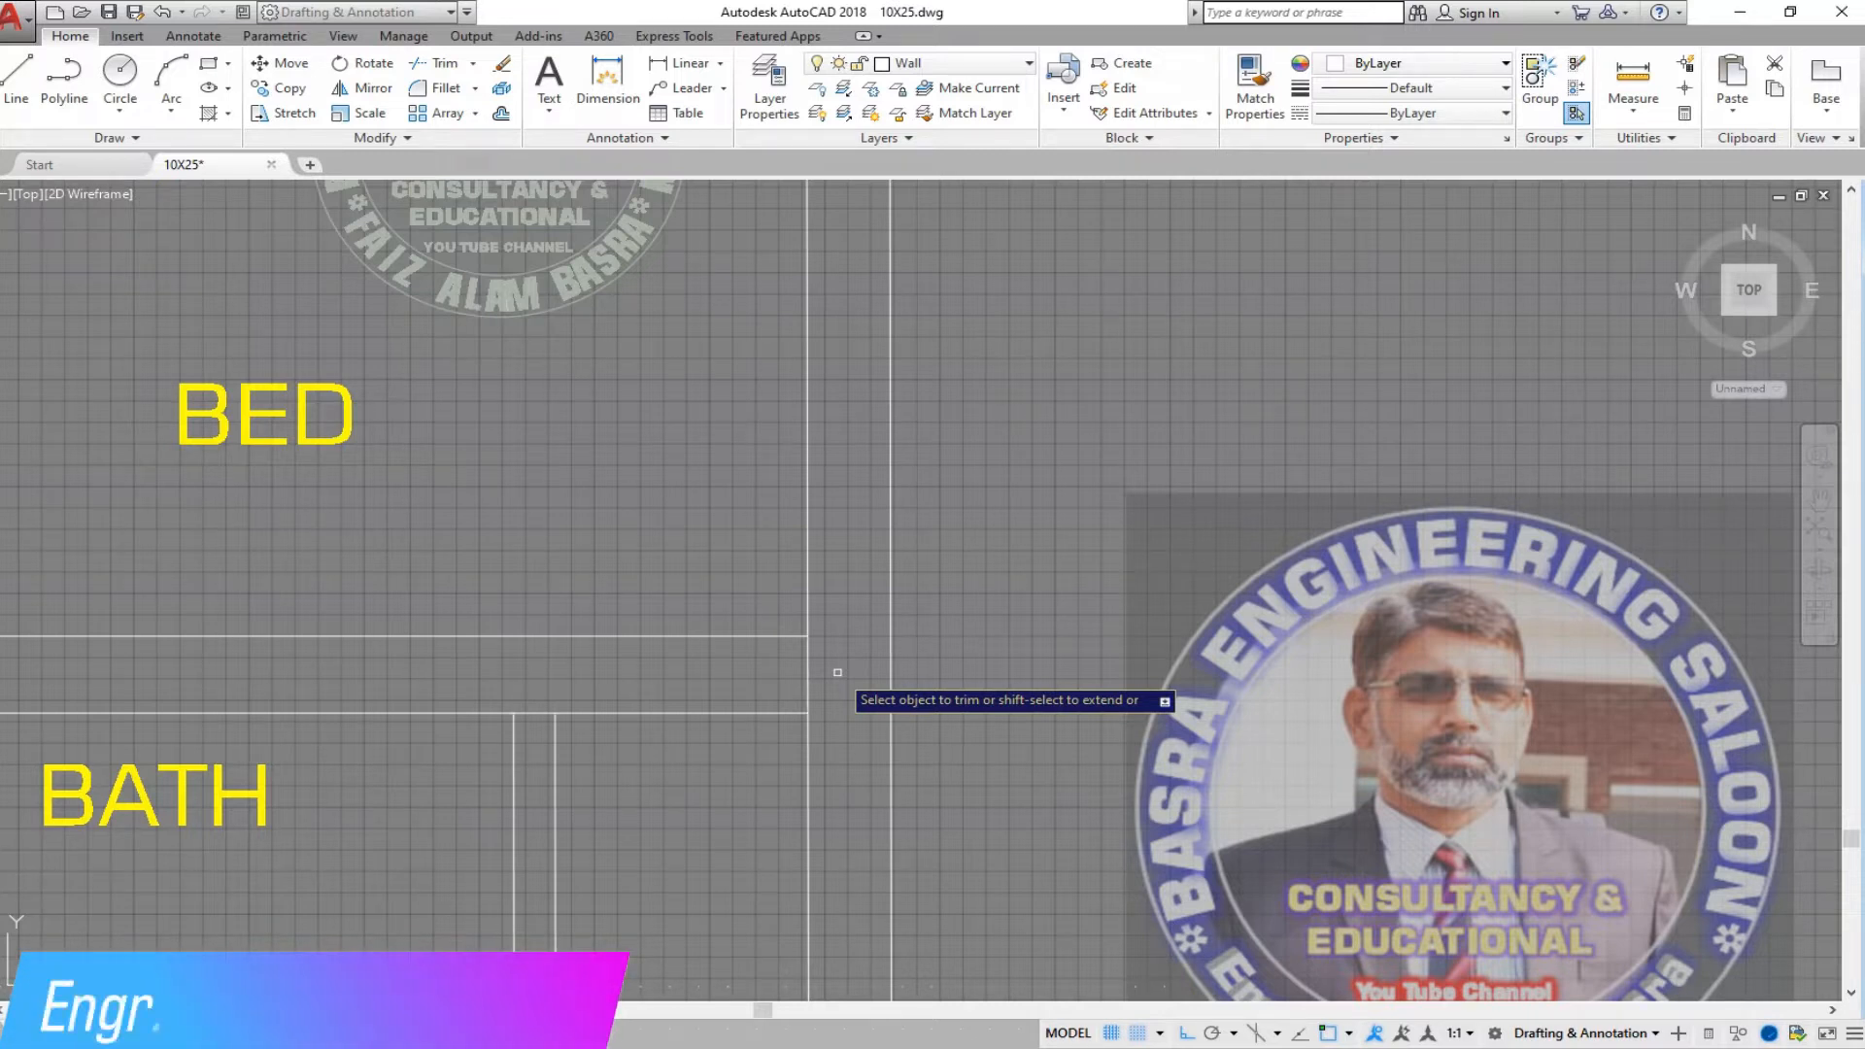
scroll(1043, 557, "down", 3)
scroll(580, 640, "up", 5)
scroll(341, 529, "down", 5)
scroll(731, 530, "up", 5)
left_click(686, 525)
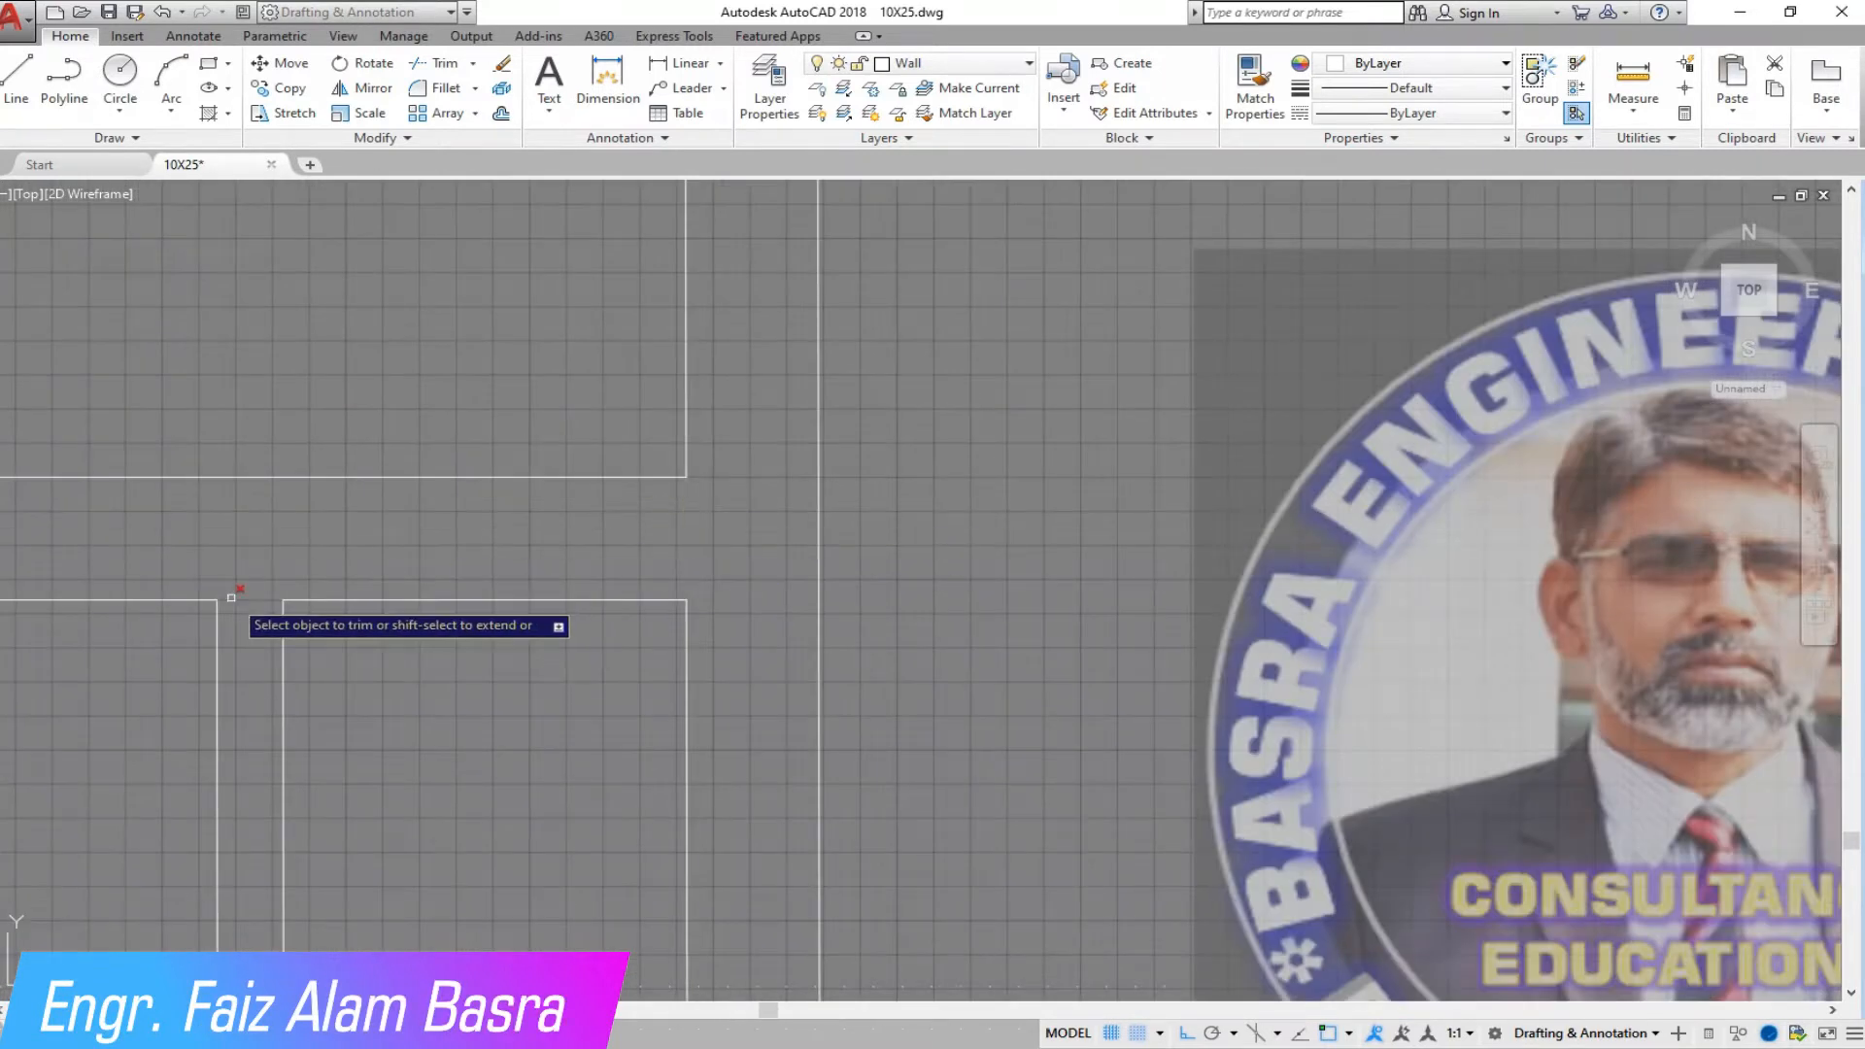
left_click(233, 599)
- Trim the line crossings at both ends of the wall between the bath and the stair hall
scroll(233, 599, "up", 2)
scroll(427, 493, "down", 6)
scroll(276, 609, "up", 4)
left_click(301, 782)
left_click(375, 716)
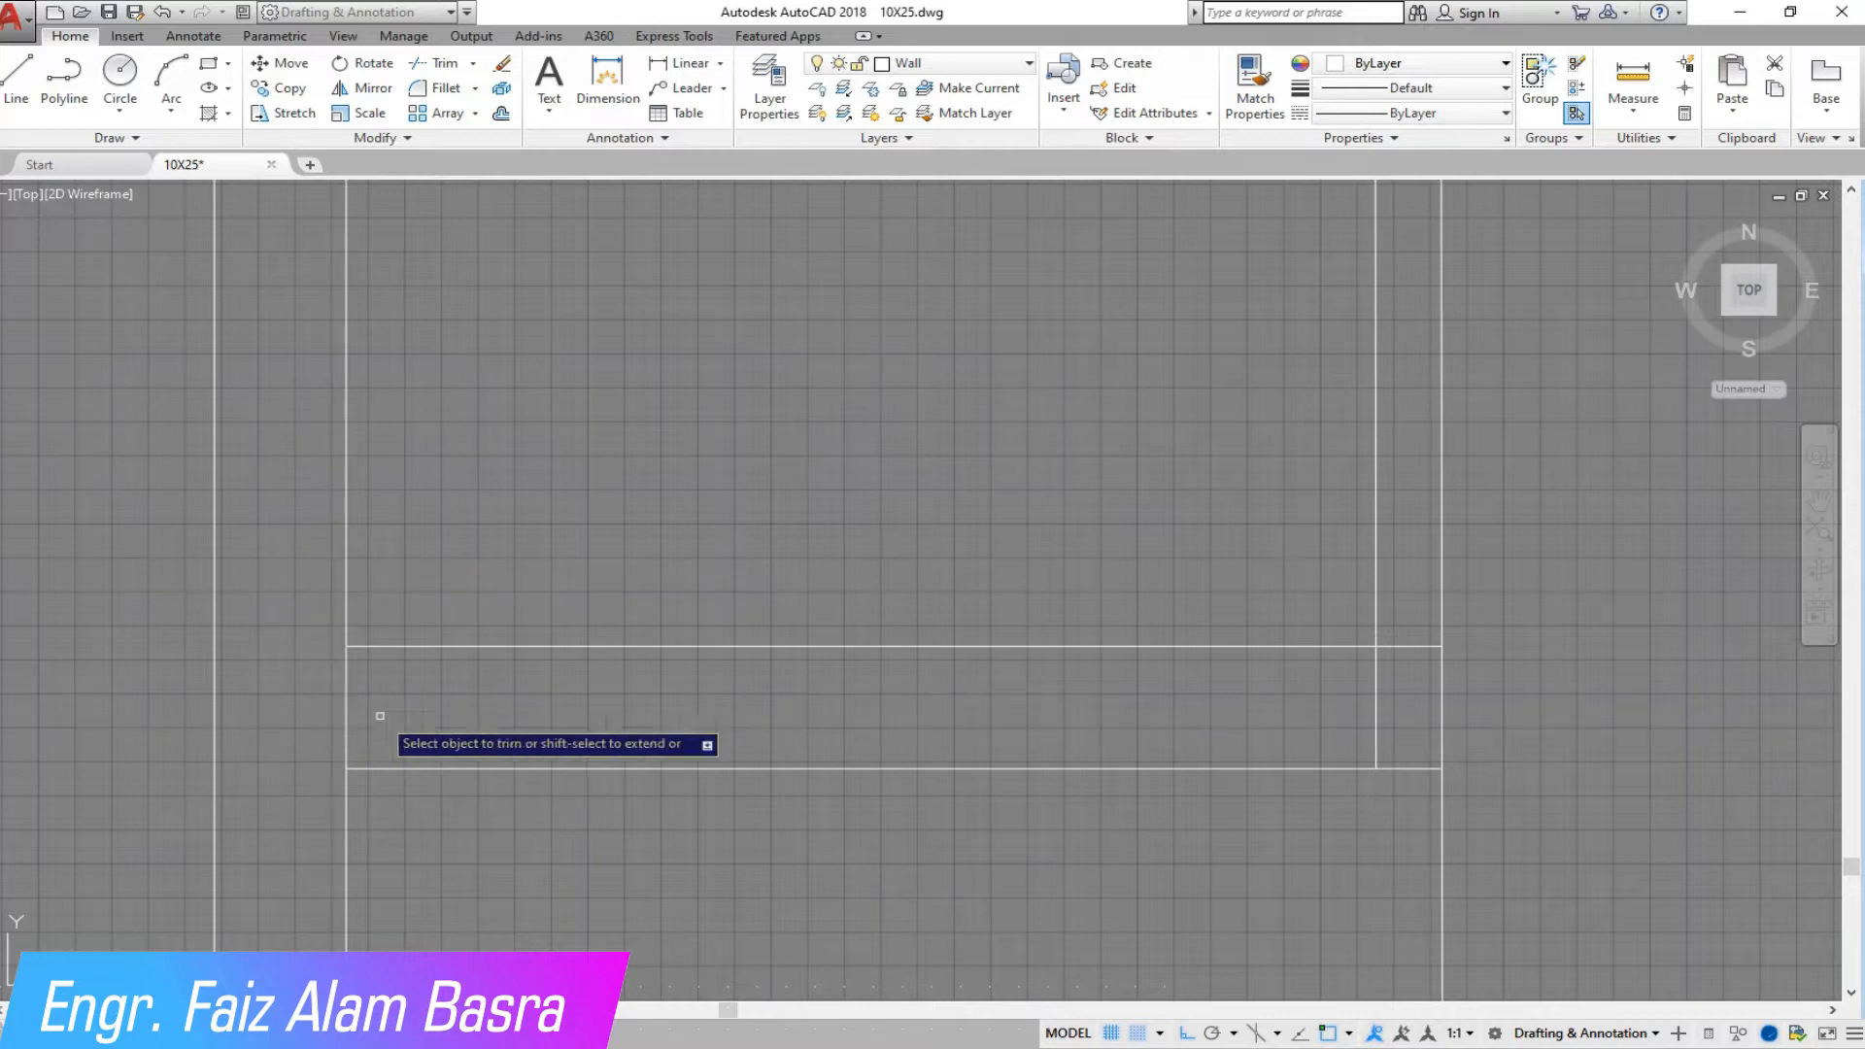
scroll(312, 708, "down", 3)
scroll(666, 679, "up", 4)
scroll(674, 747, "up", 2)
scroll(674, 747, "down", 3)
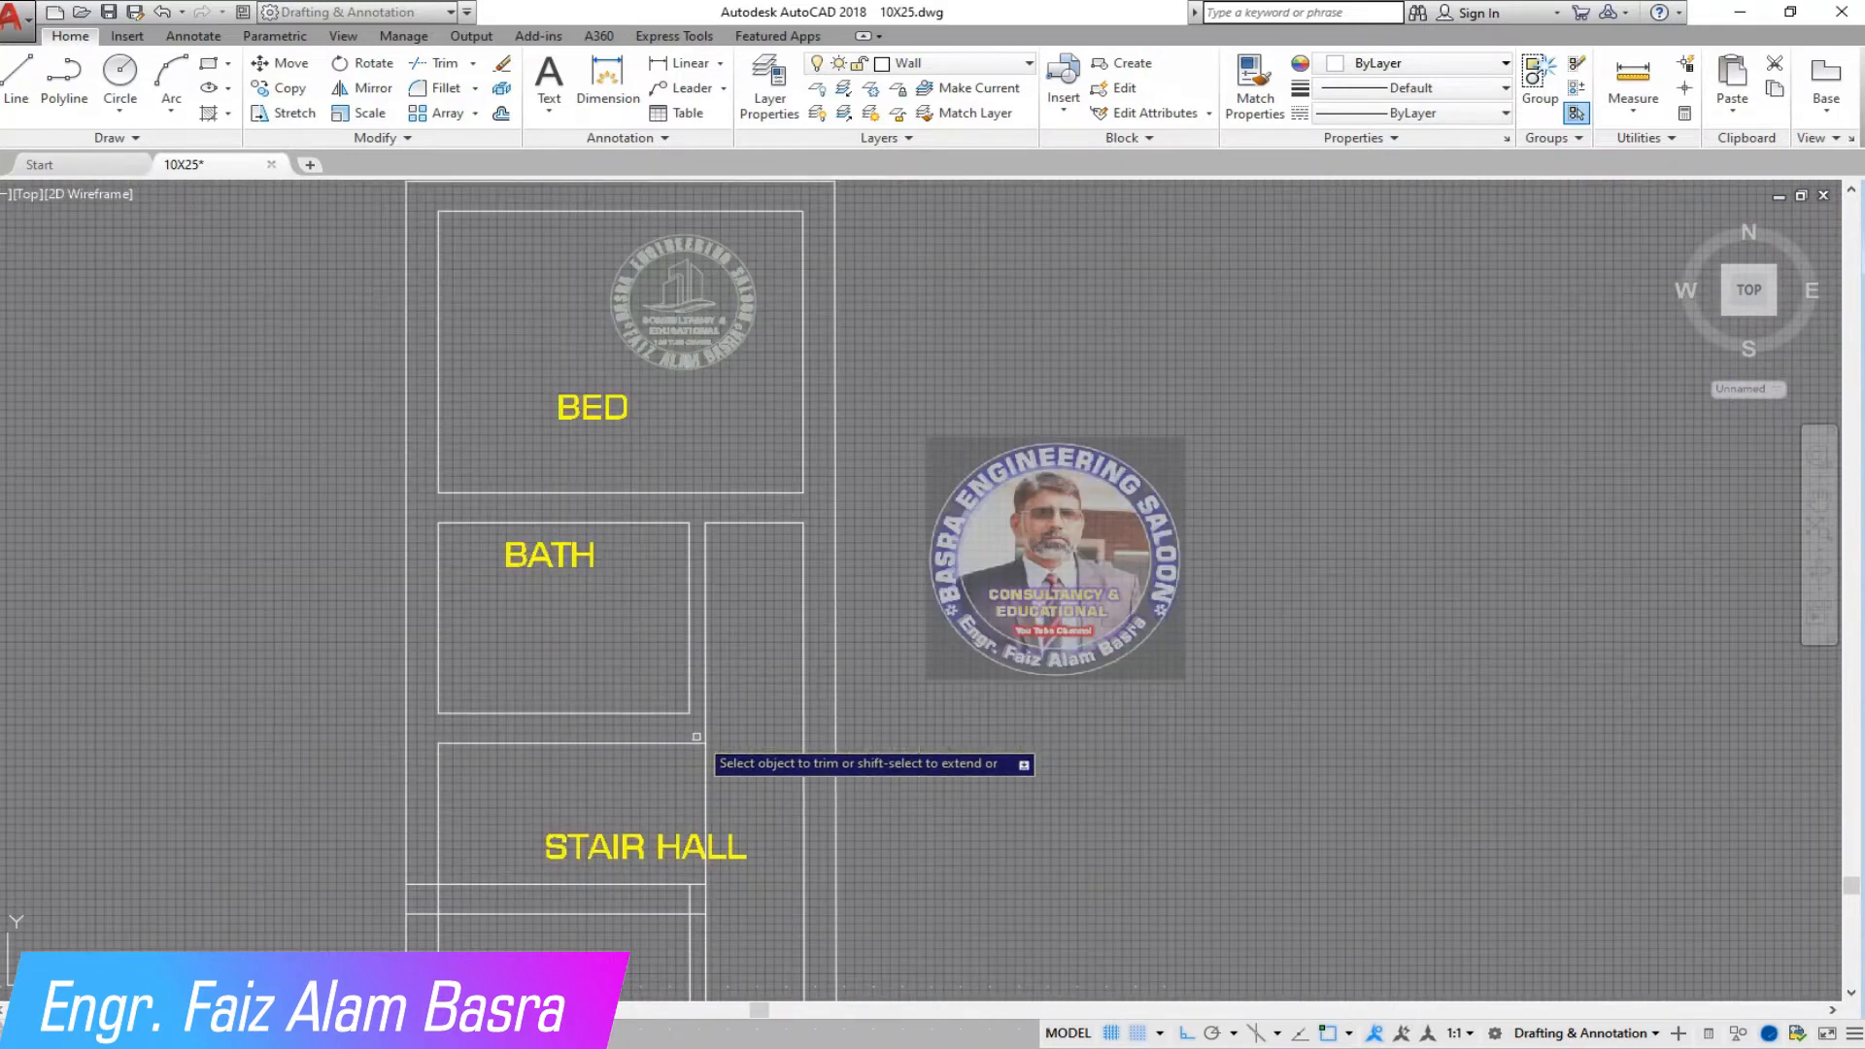
- Trim the line crossings at both ends of the wall between the stair hall and the kitchen
scroll(505, 743, "down", 2)
scroll(510, 738, "up", 5)
left_click(375, 393)
left_click(427, 434)
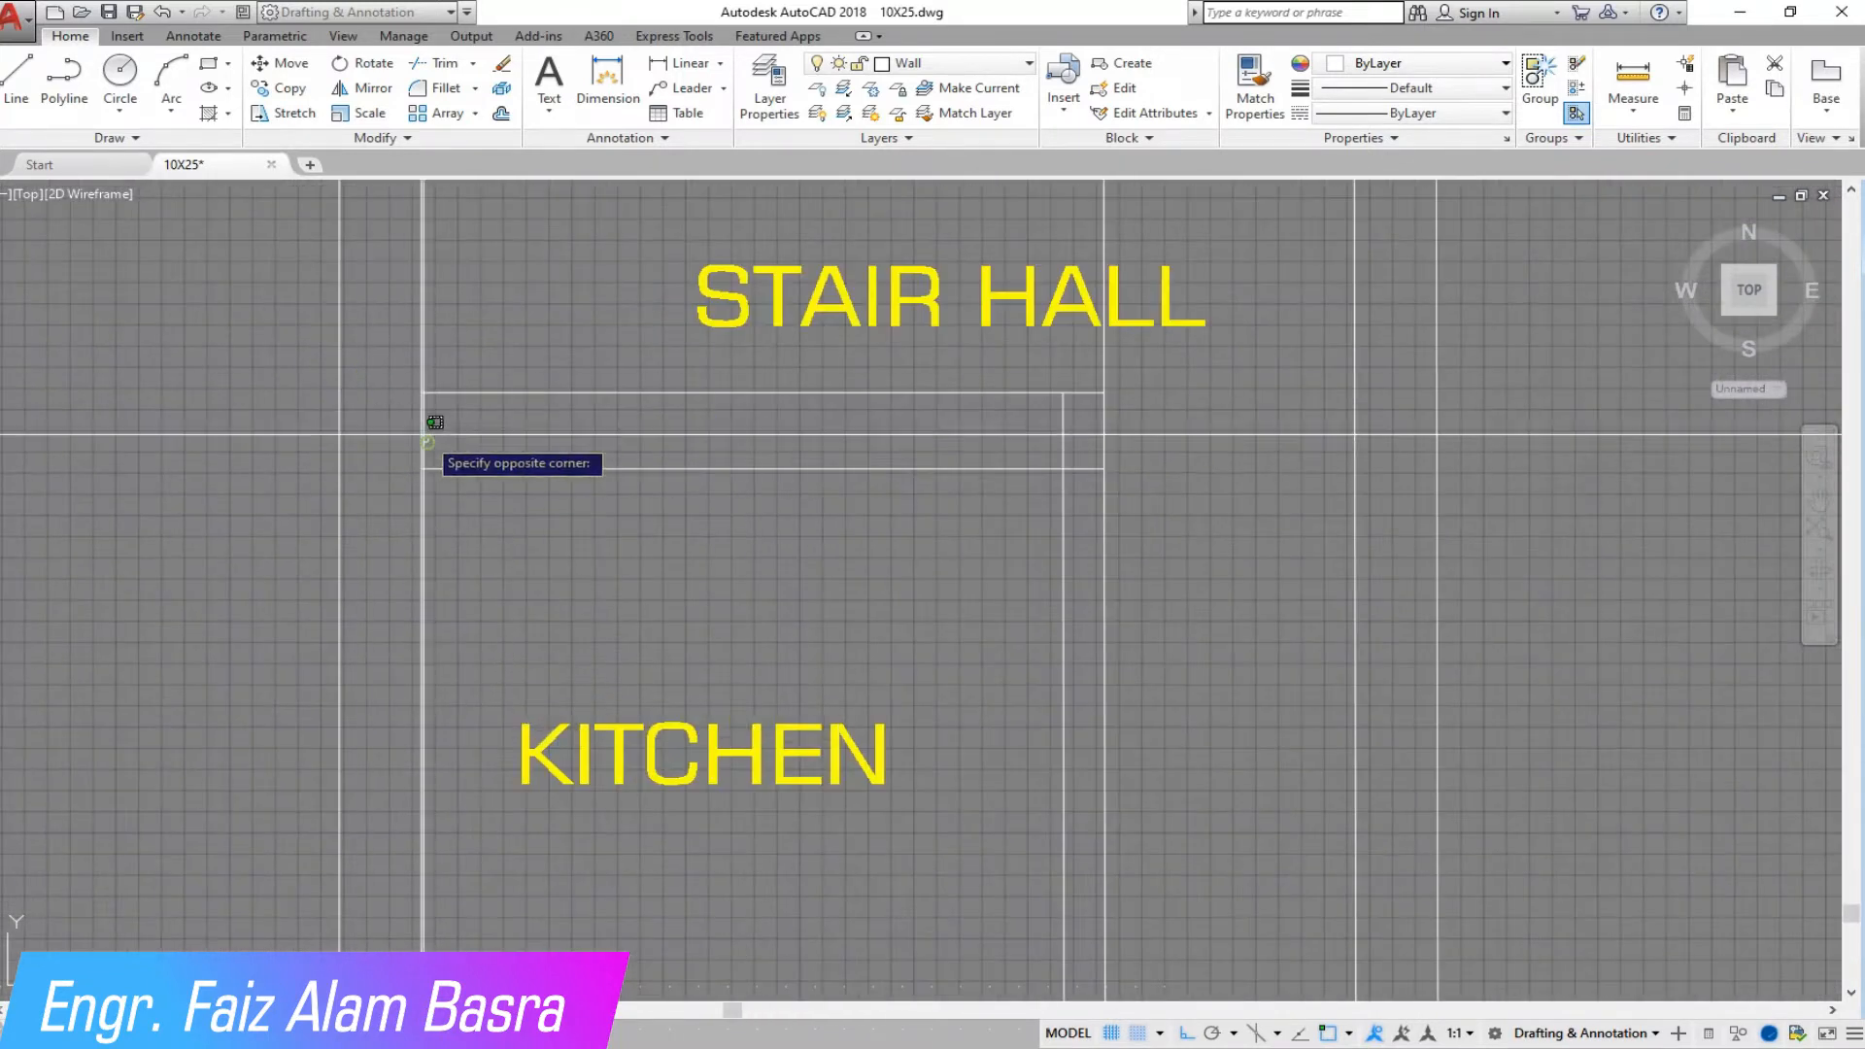
left_click(418, 433)
scroll(993, 440, "up", 6)
left_click(1255, 493)
left_click(1313, 517)
left_click(1326, 560)
scroll(1012, 373, "down", 6)
- Trim the overlapping wall lines at the kitchen's two lower corners
scroll(956, 359, "down", 4)
scroll(811, 622, "up", 6)
left_click(464, 566)
left_click(445, 623)
scroll(437, 670, "down", 4)
scroll(908, 622, "up", 6)
left_click(804, 694)
left_click(760, 741)
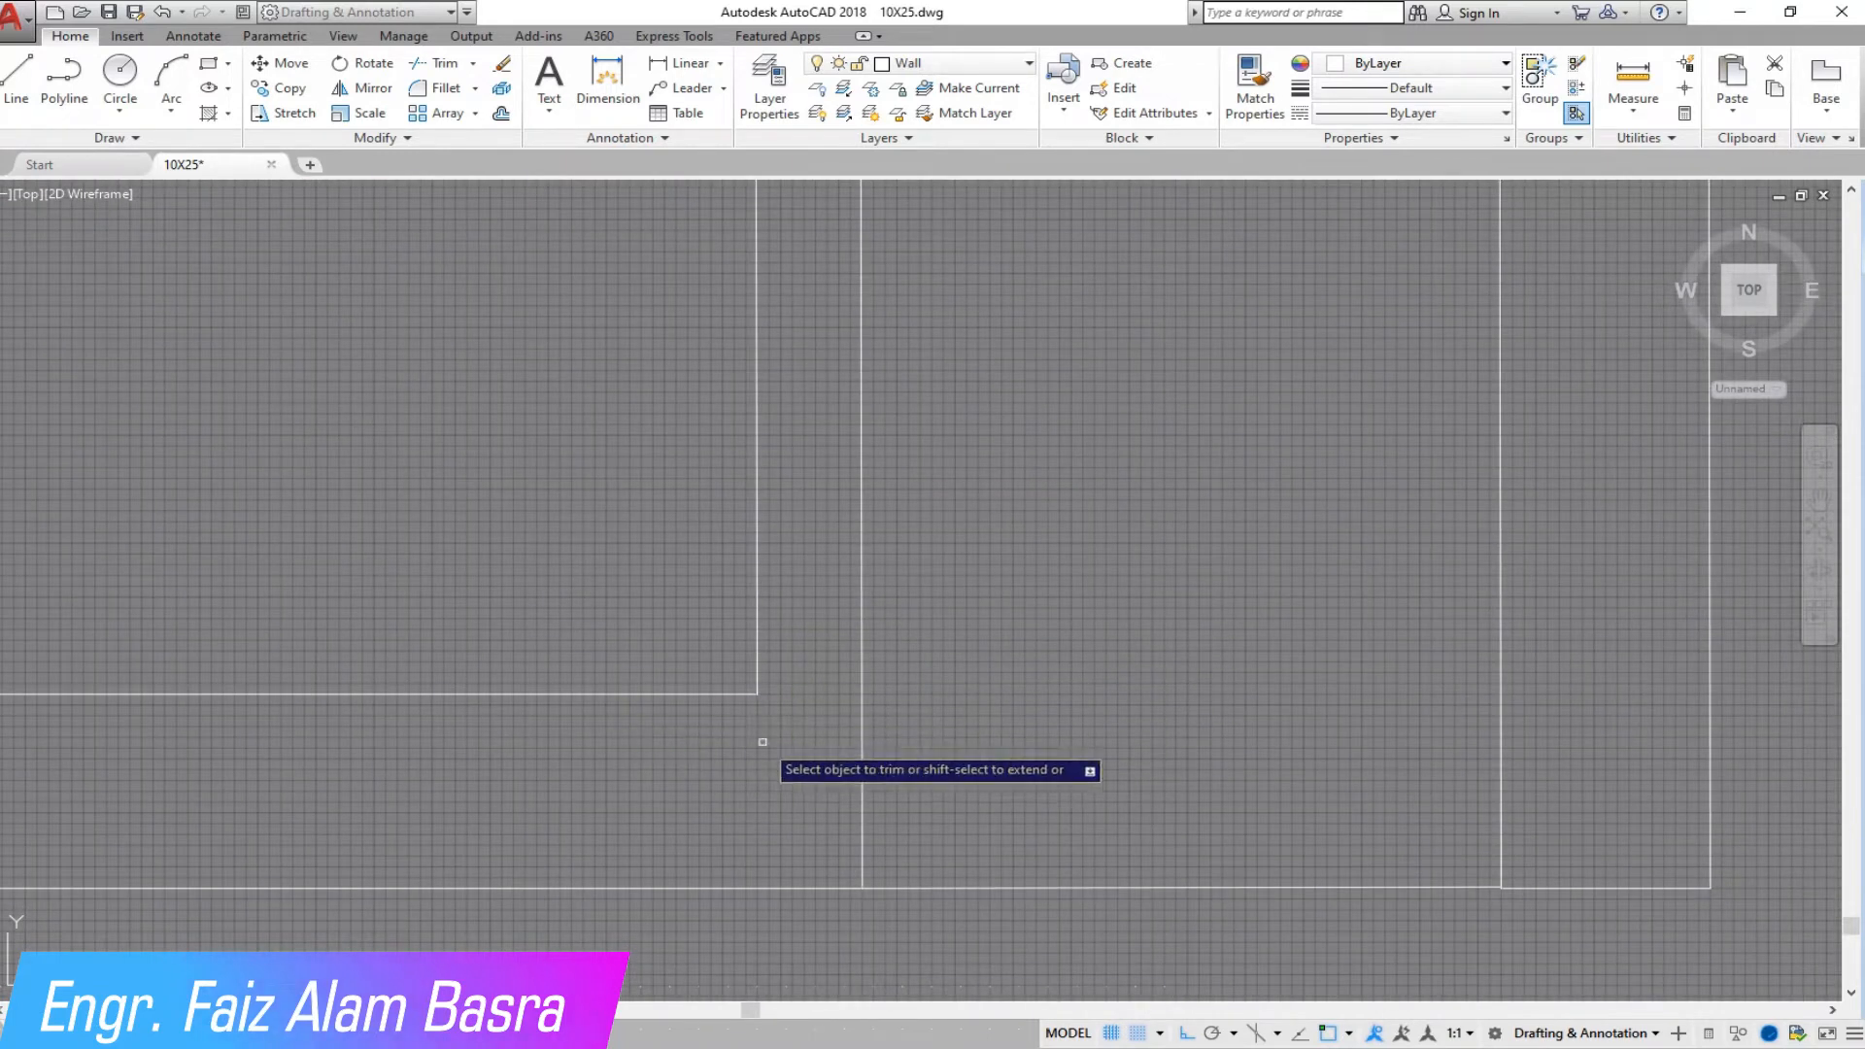
- Open the stair hall's right side by trimming the partition line there and deleting the leftover segment
scroll(747, 756, "down", 8)
scroll(748, 400, "up", 2)
left_click(774, 402)
scroll(838, 504, "up", 4)
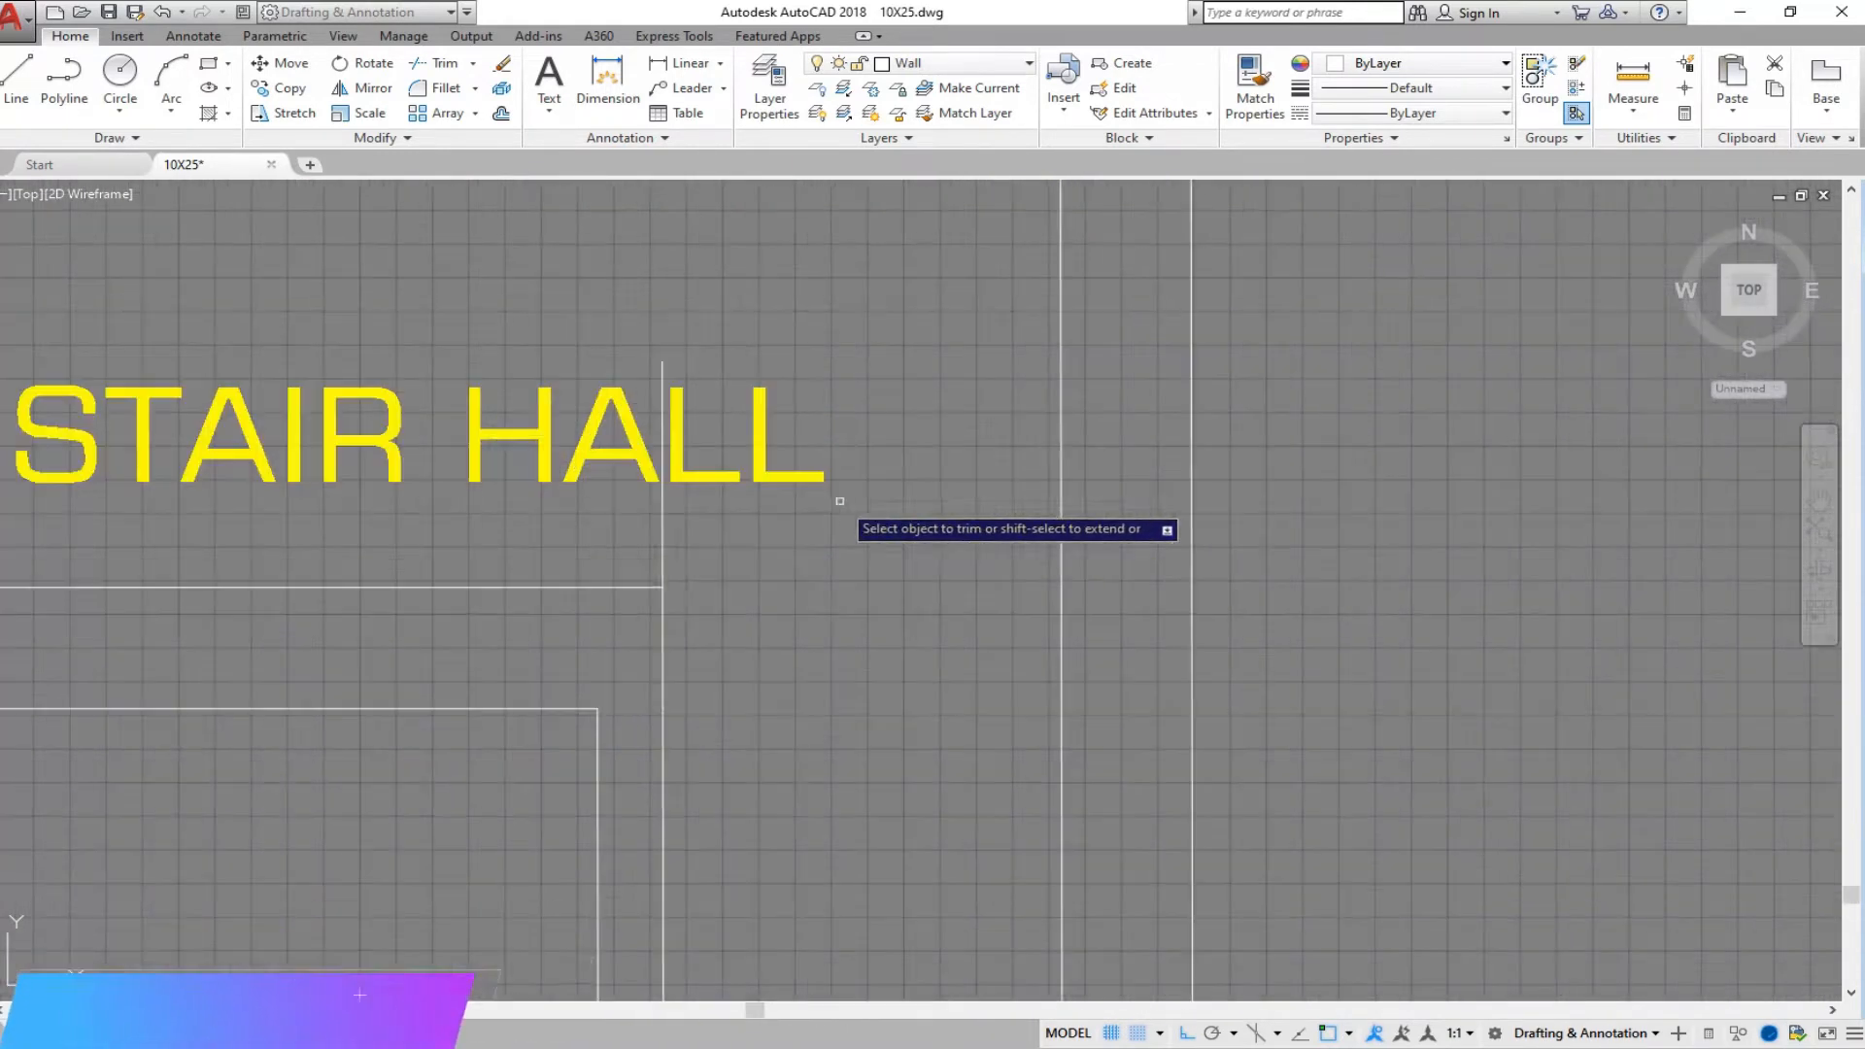
left_click(786, 518)
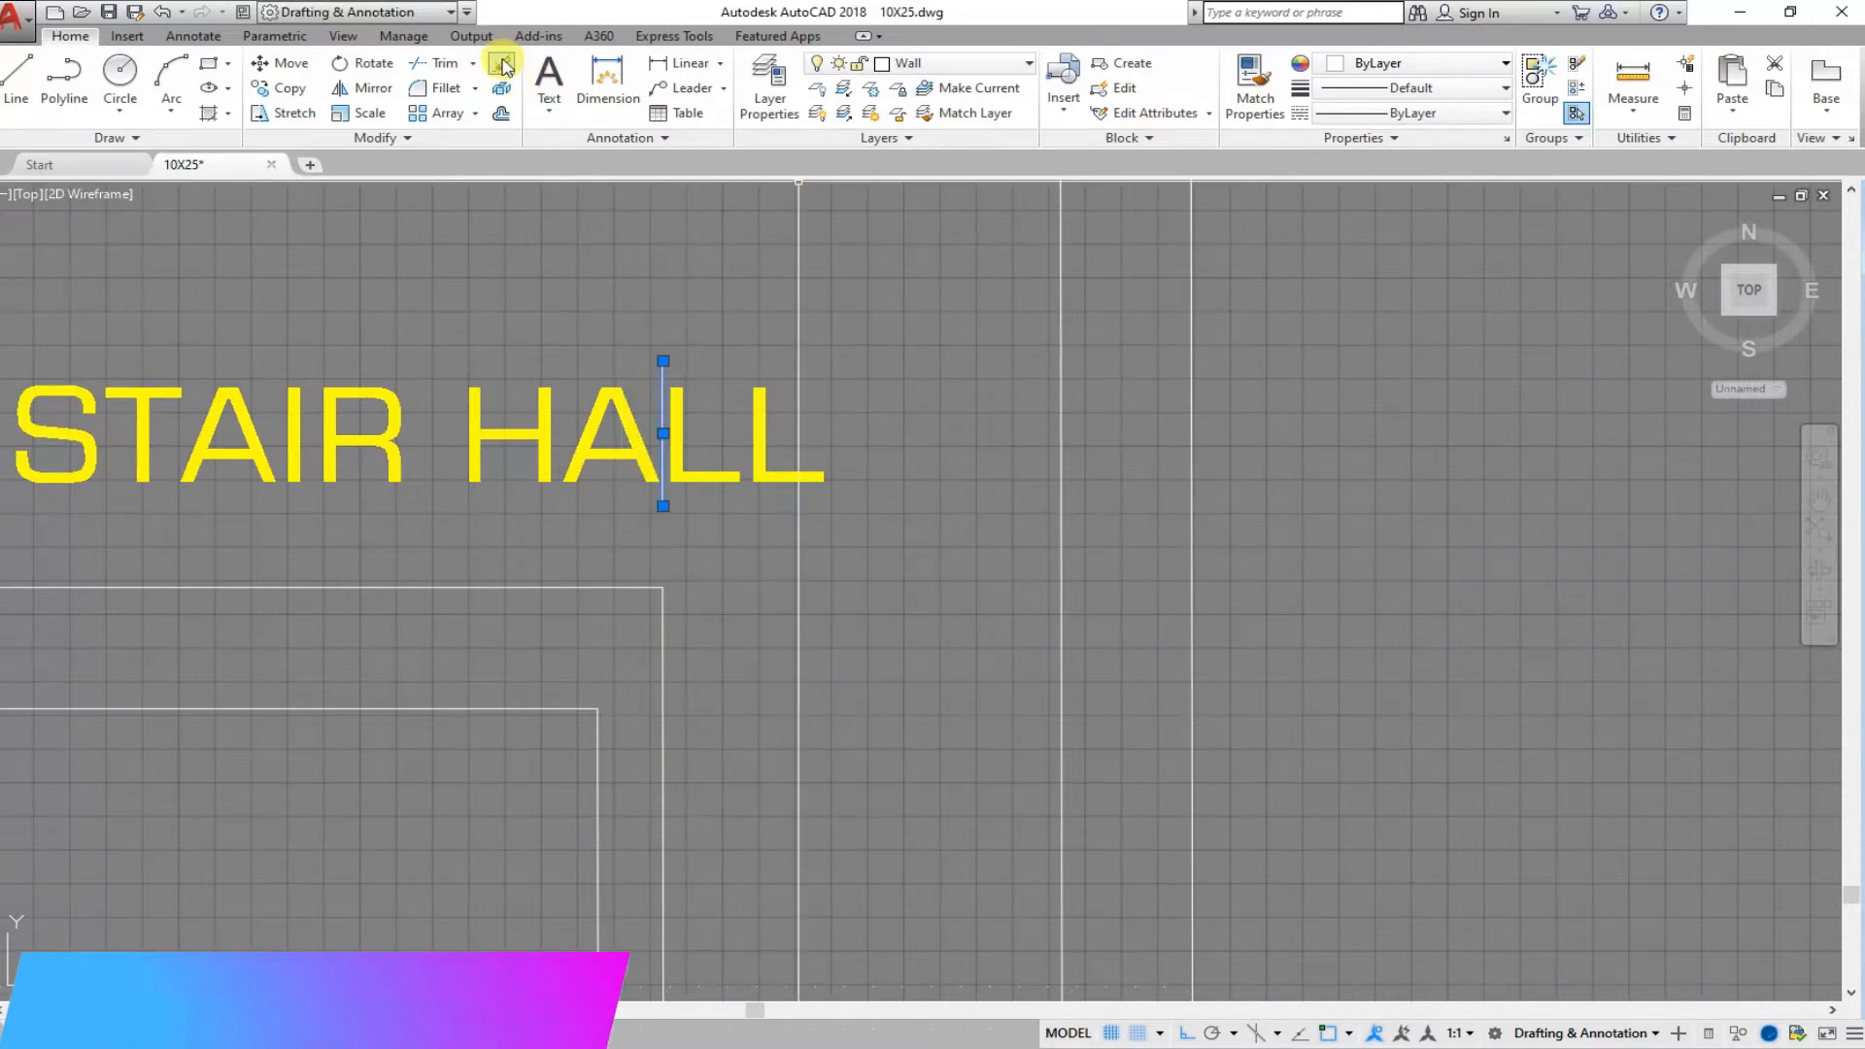
key("Delete")
scroll(735, 455, "down", 3)
middle_click_drag(428, 205, 490, 344)
scroll(483, 616, "down", 4)
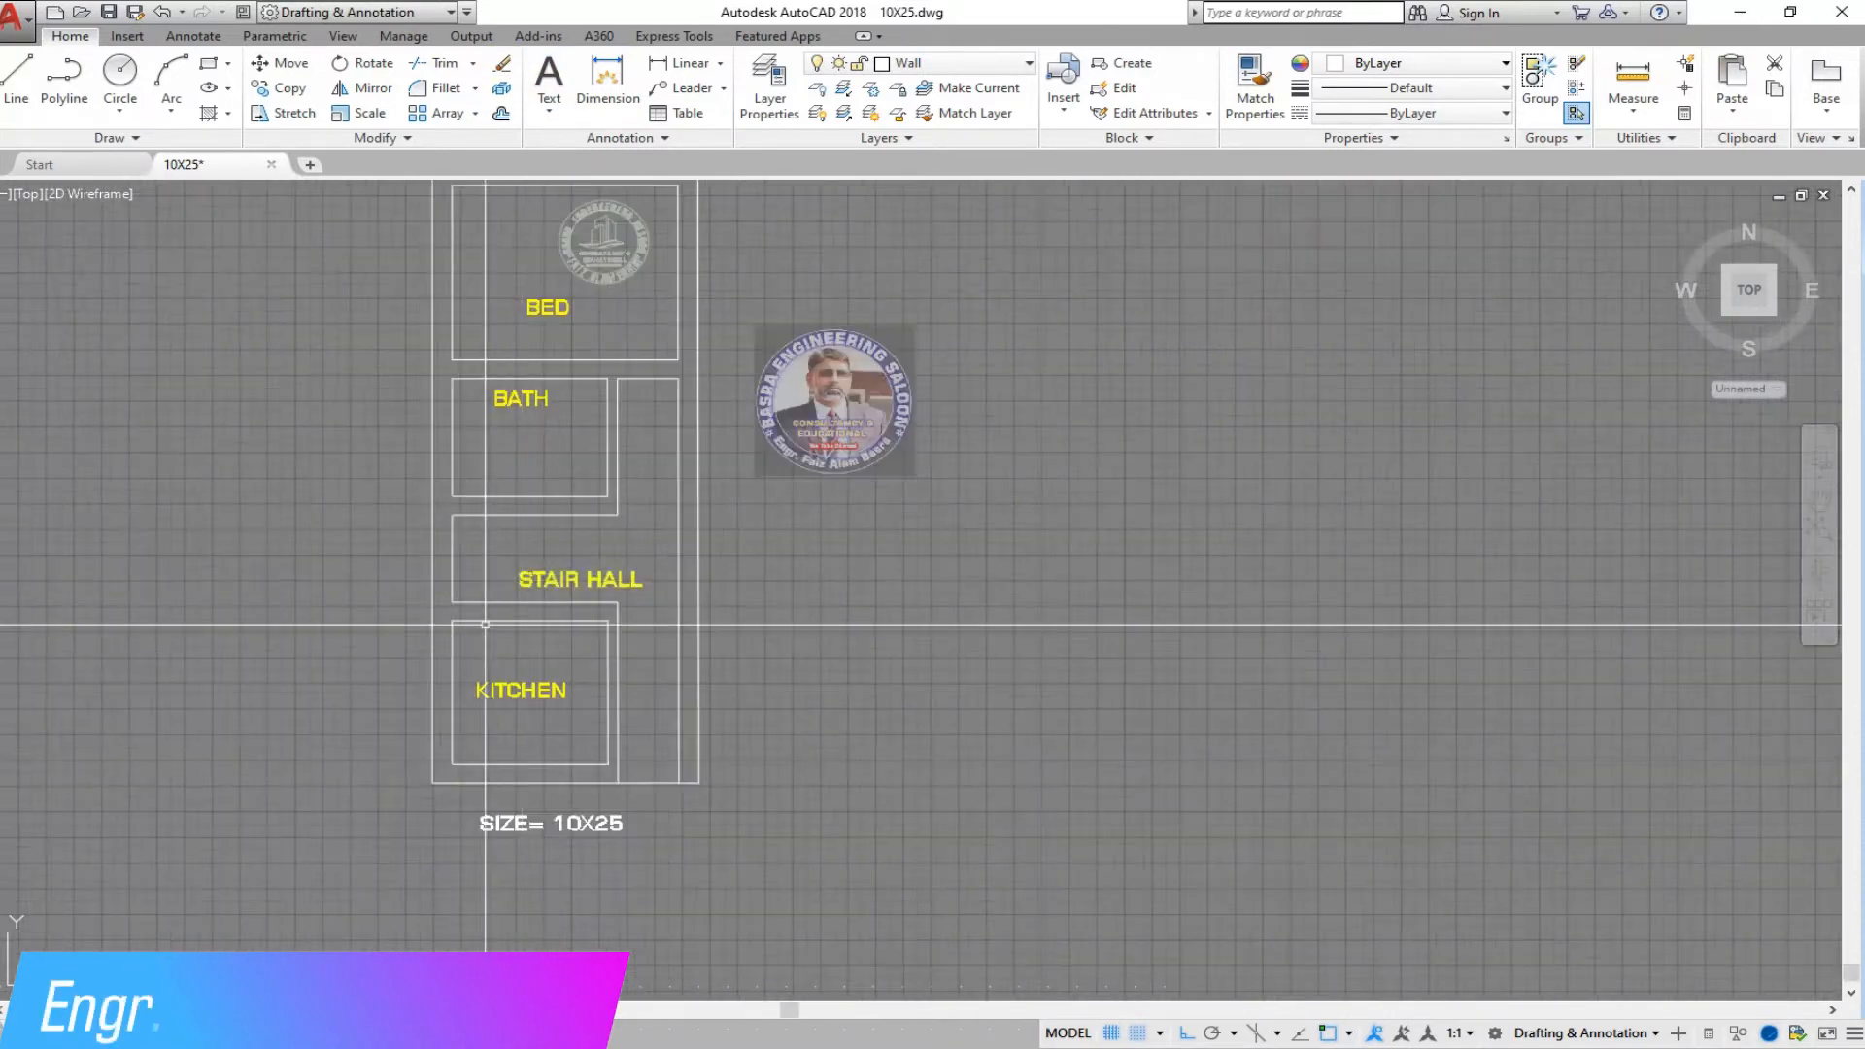
- Stretch the stair hall's lower wall line toward the kitchen to halve that wall's thickness, and save the drawing
scroll(484, 624, "up", 4)
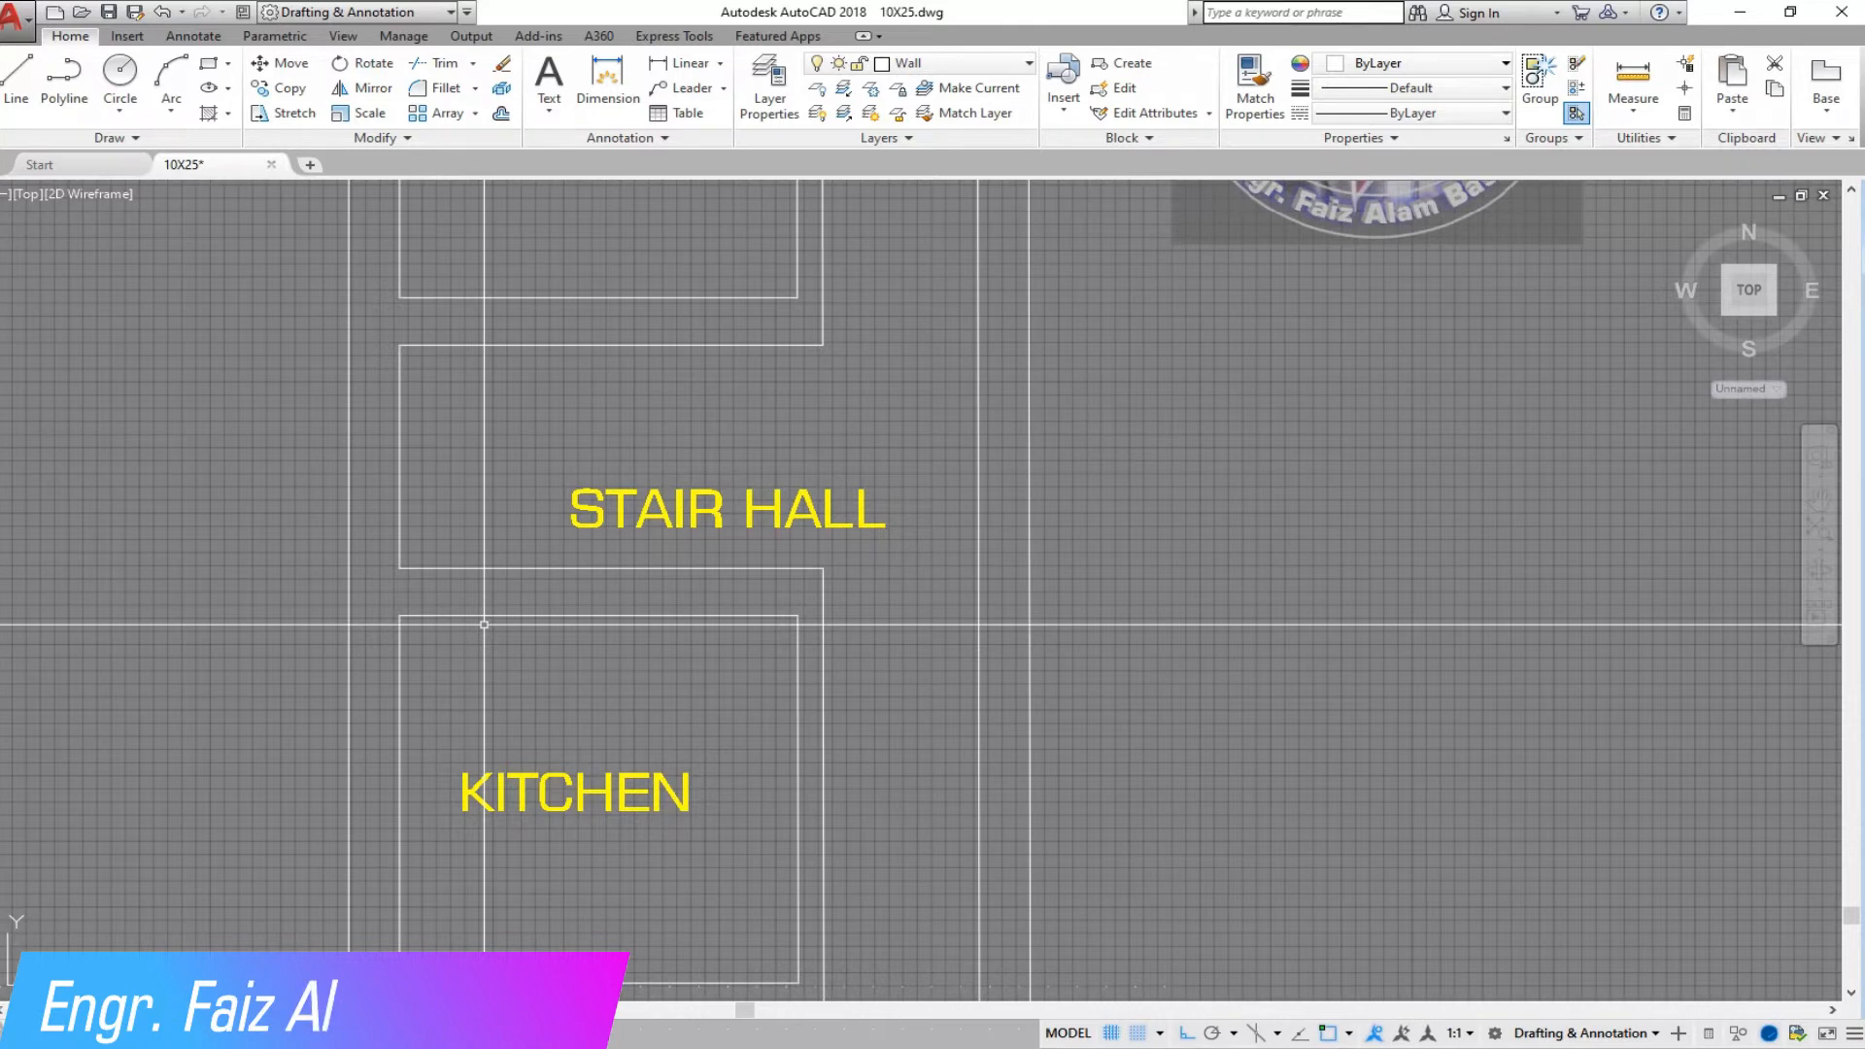
left_click(295, 114)
scroll(491, 628, "up", 2)
left_click(1061, 573)
left_click(289, 479)
key("Return")
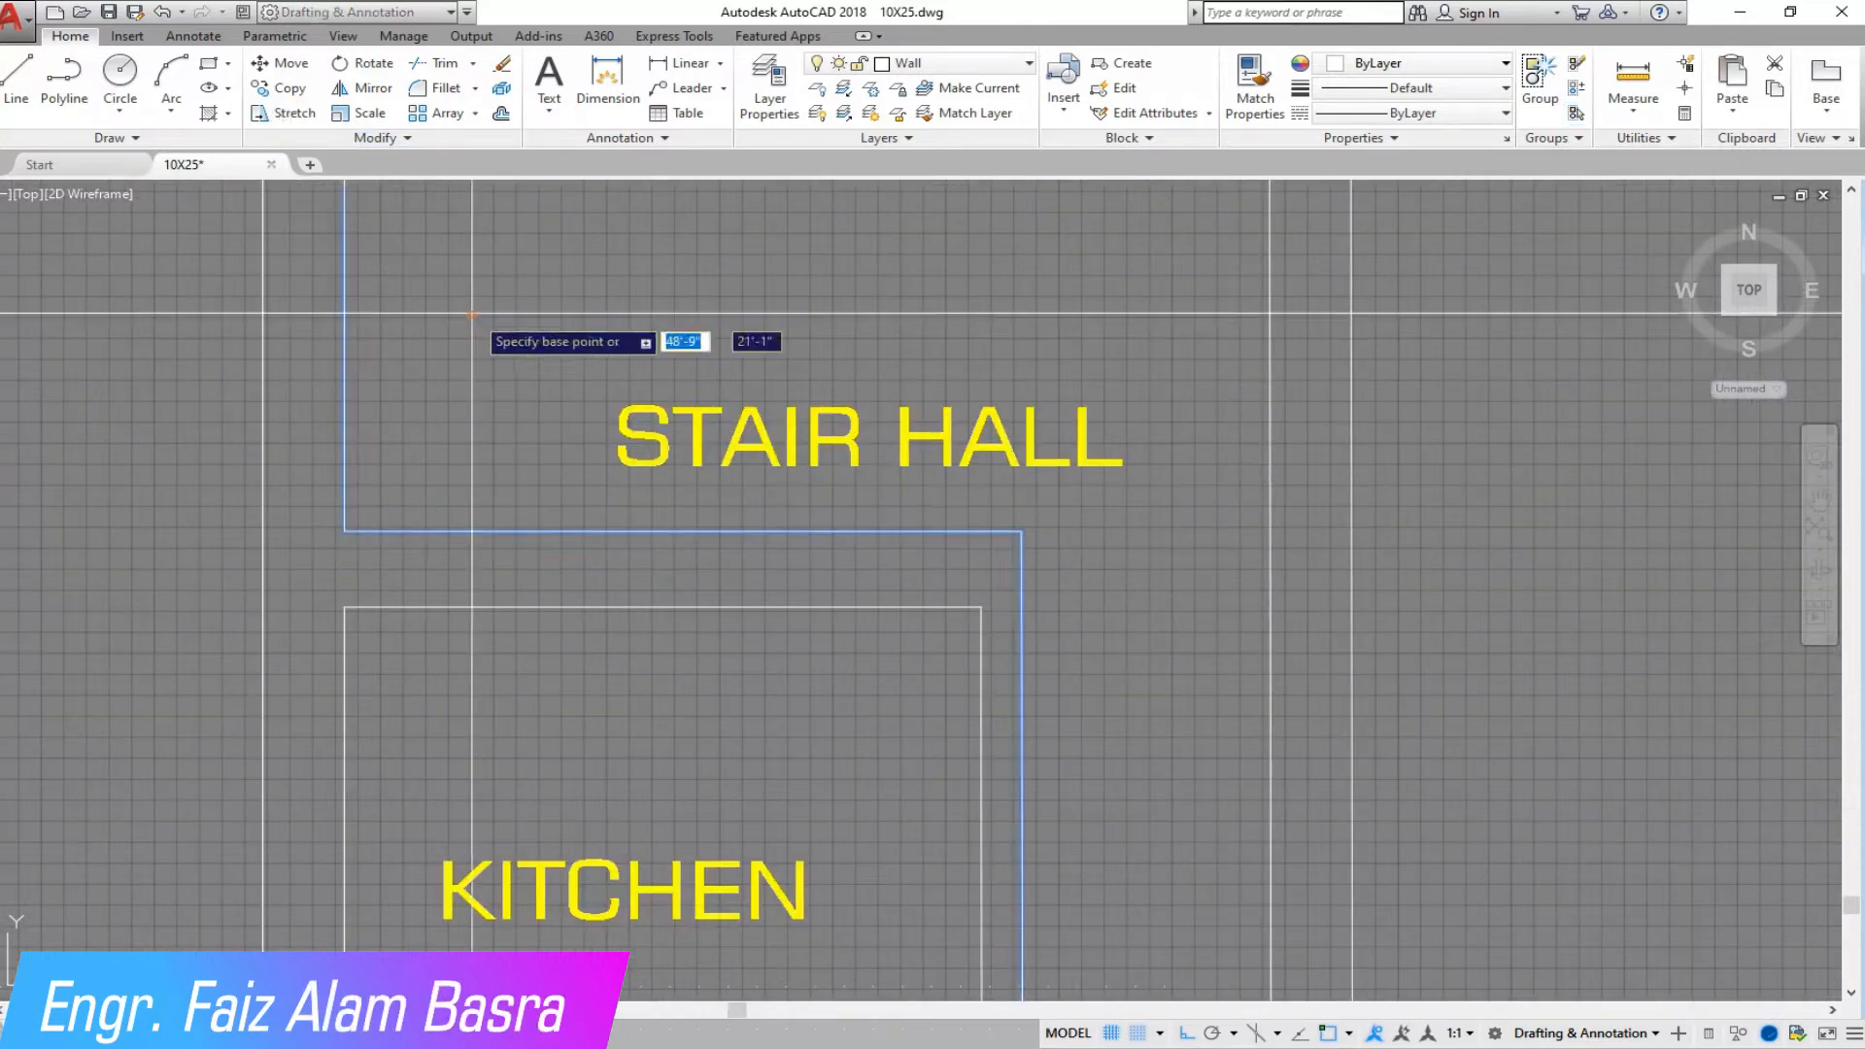
left_click(472, 314)
key("Return")
scroll(486, 349, "down", 3)
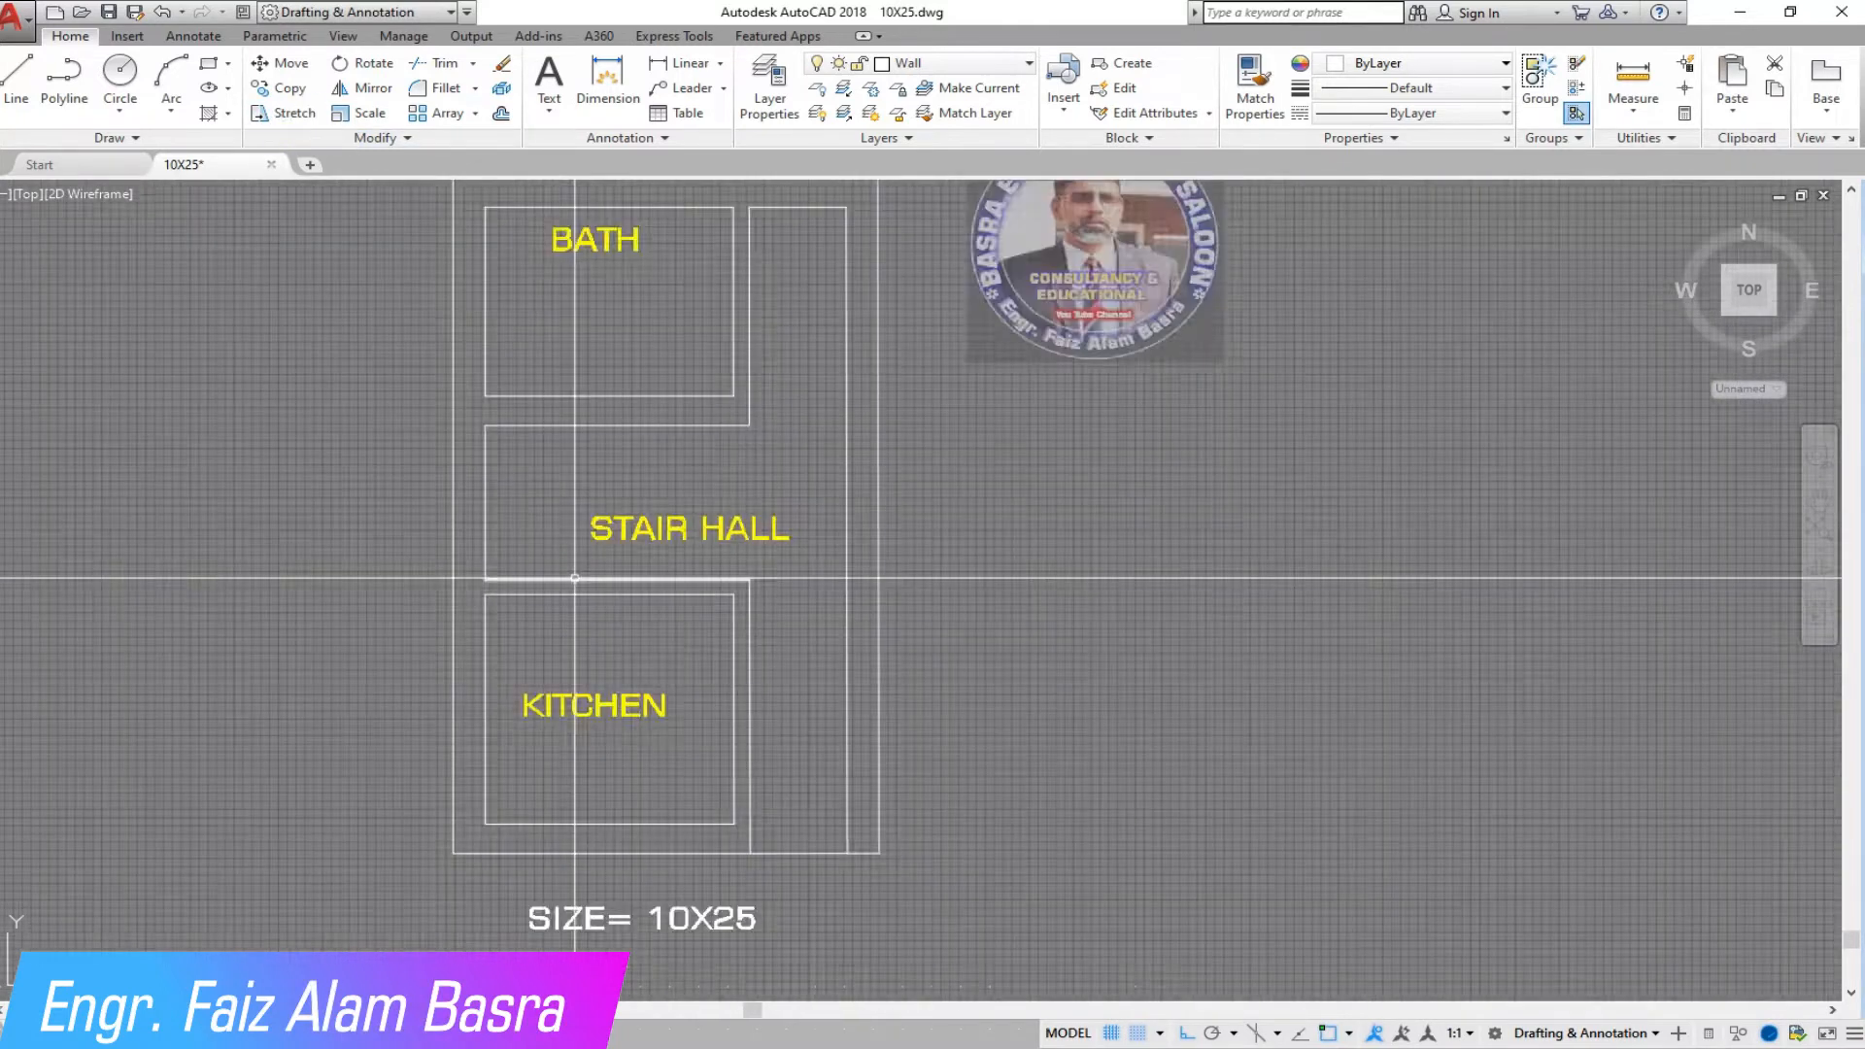
scroll(544, 359, "up", 3)
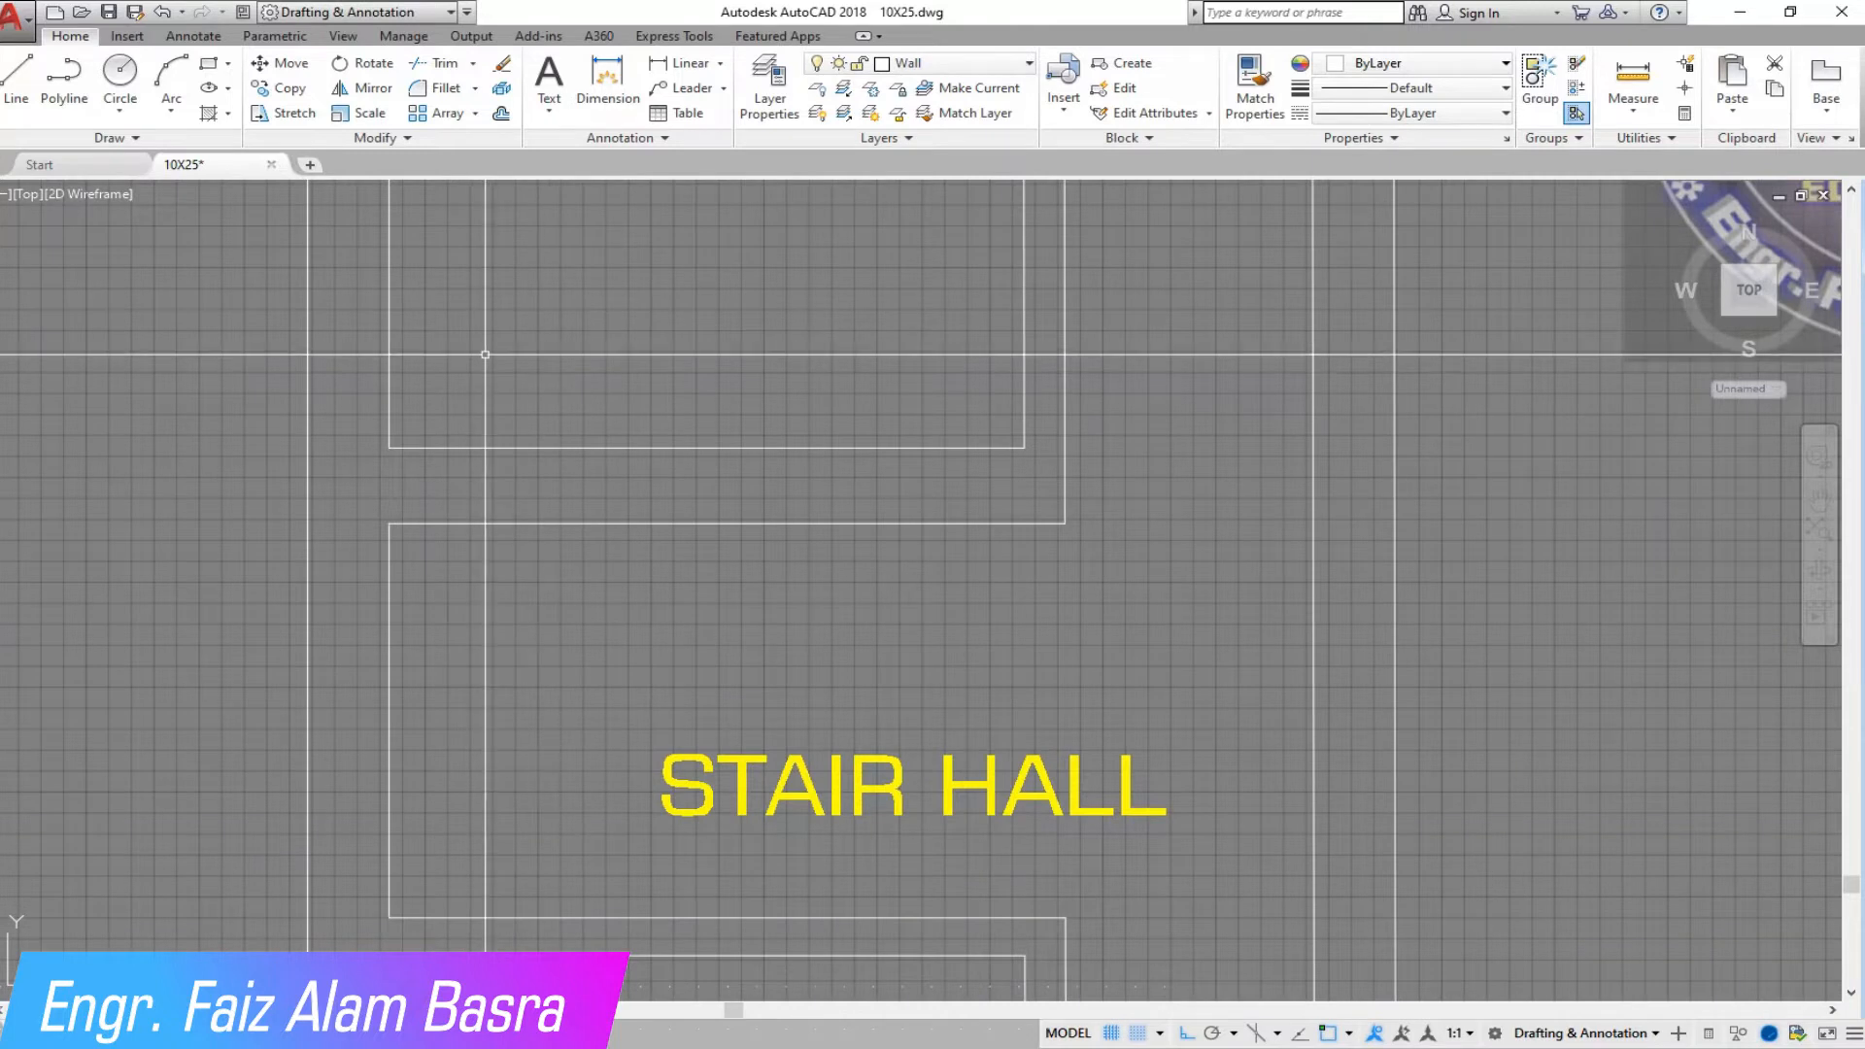
left_click(111, 15)
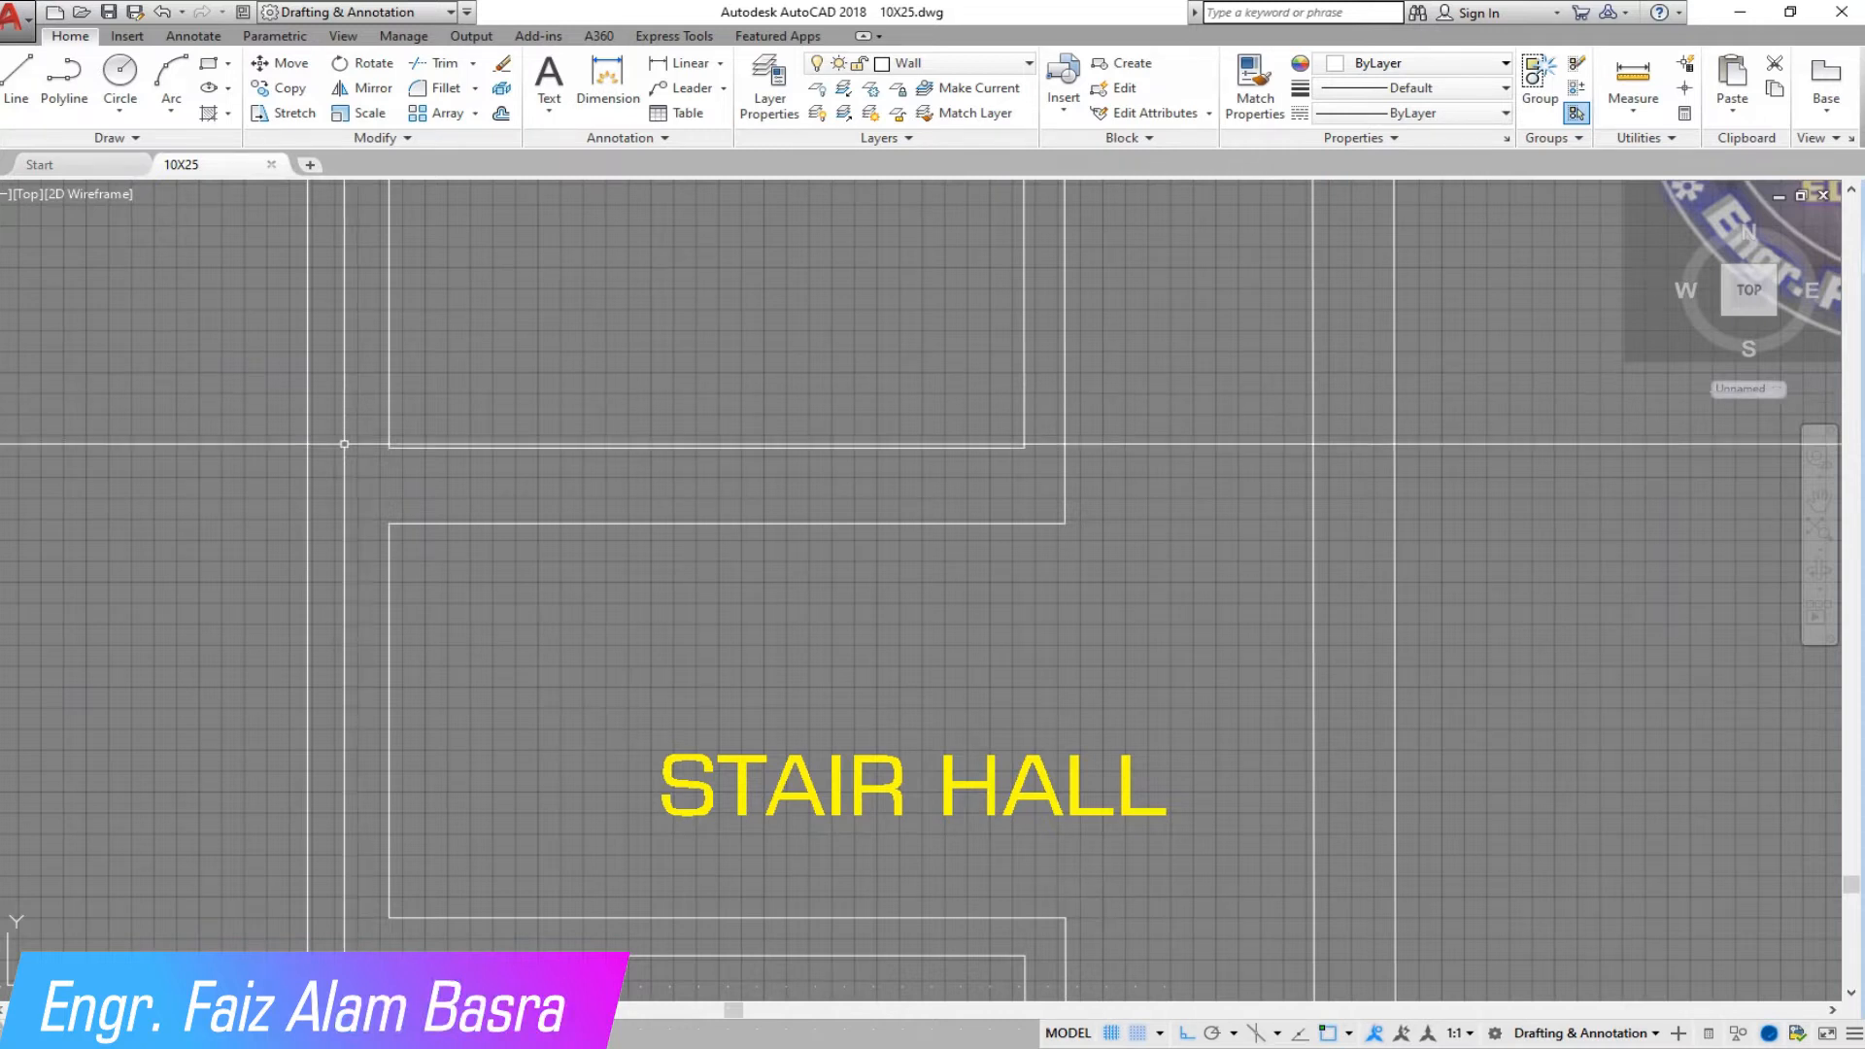
scroll(415, 485, "down", 2)
scroll(351, 674, "up", 2)
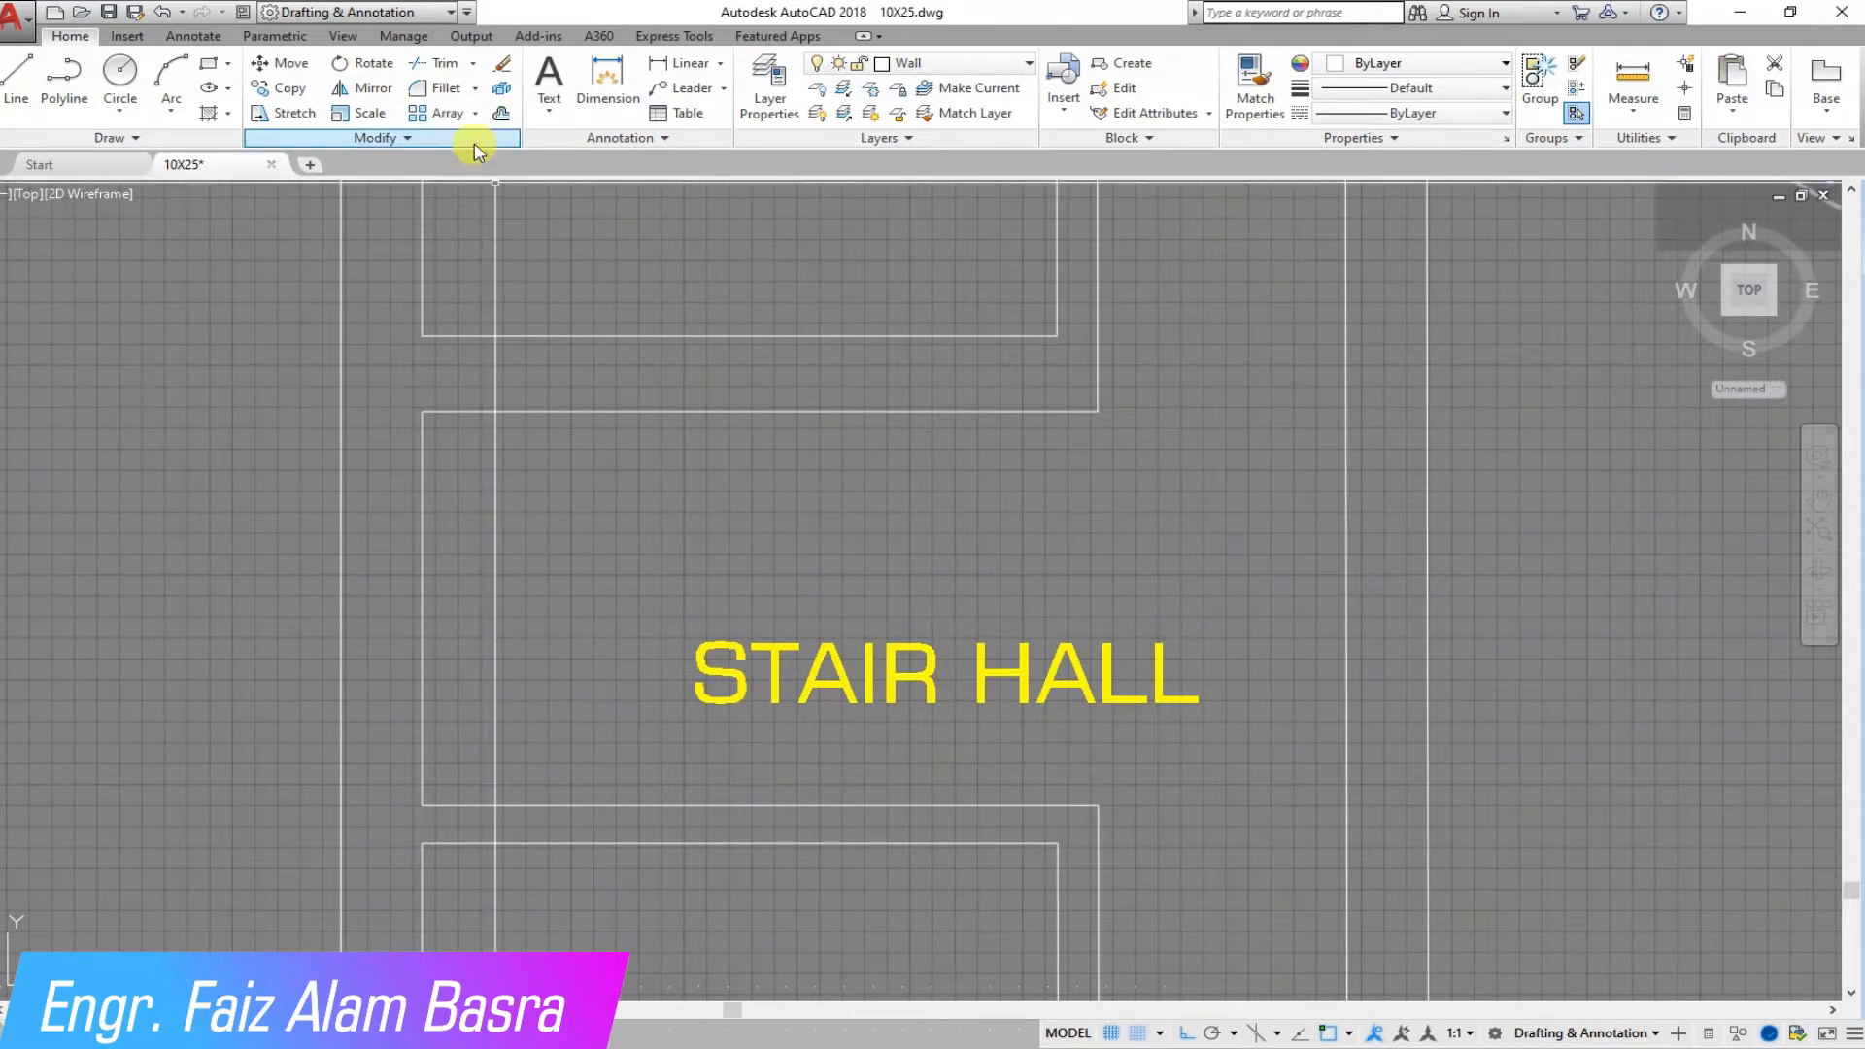
left_click(467, 822)
left_click(379, 378)
key("Return")
left_click(592, 503)
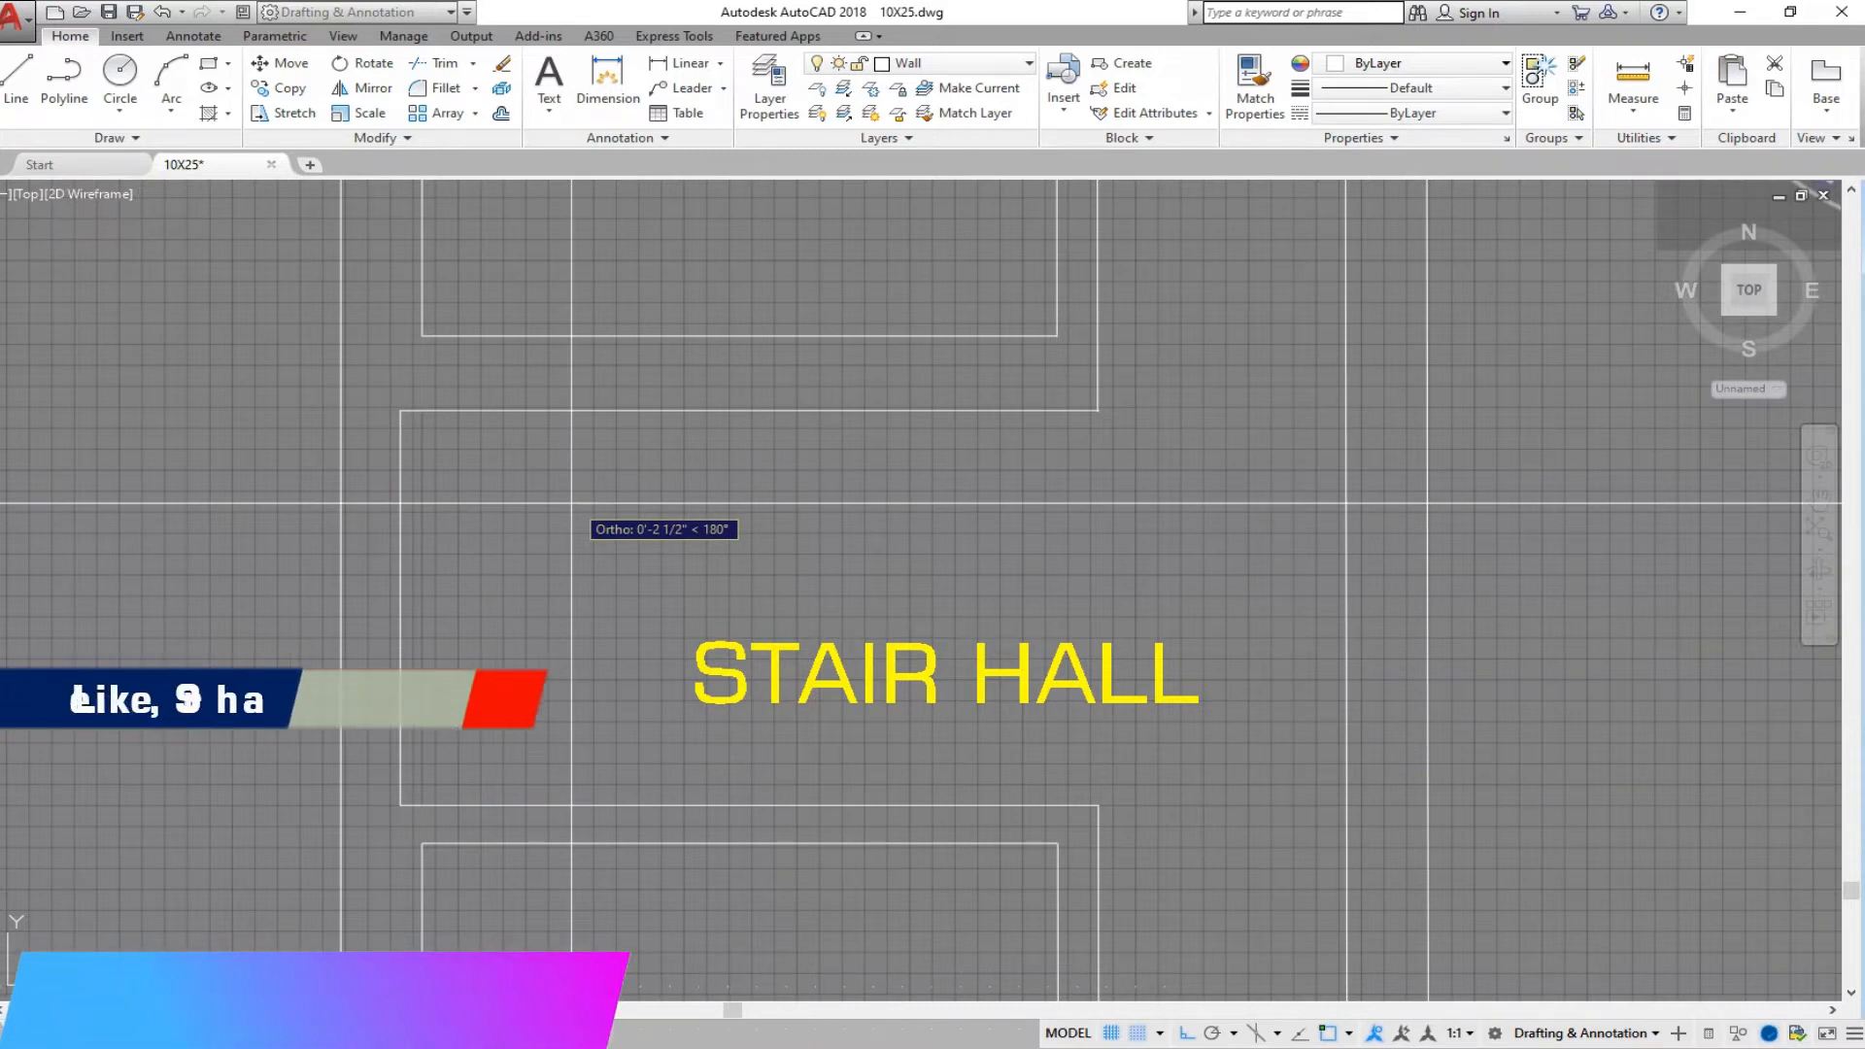
- Stretch the stair hall's upper wall line toward the bath to halve the thickness of the wall between them
scroll(571, 503, "down", 4)
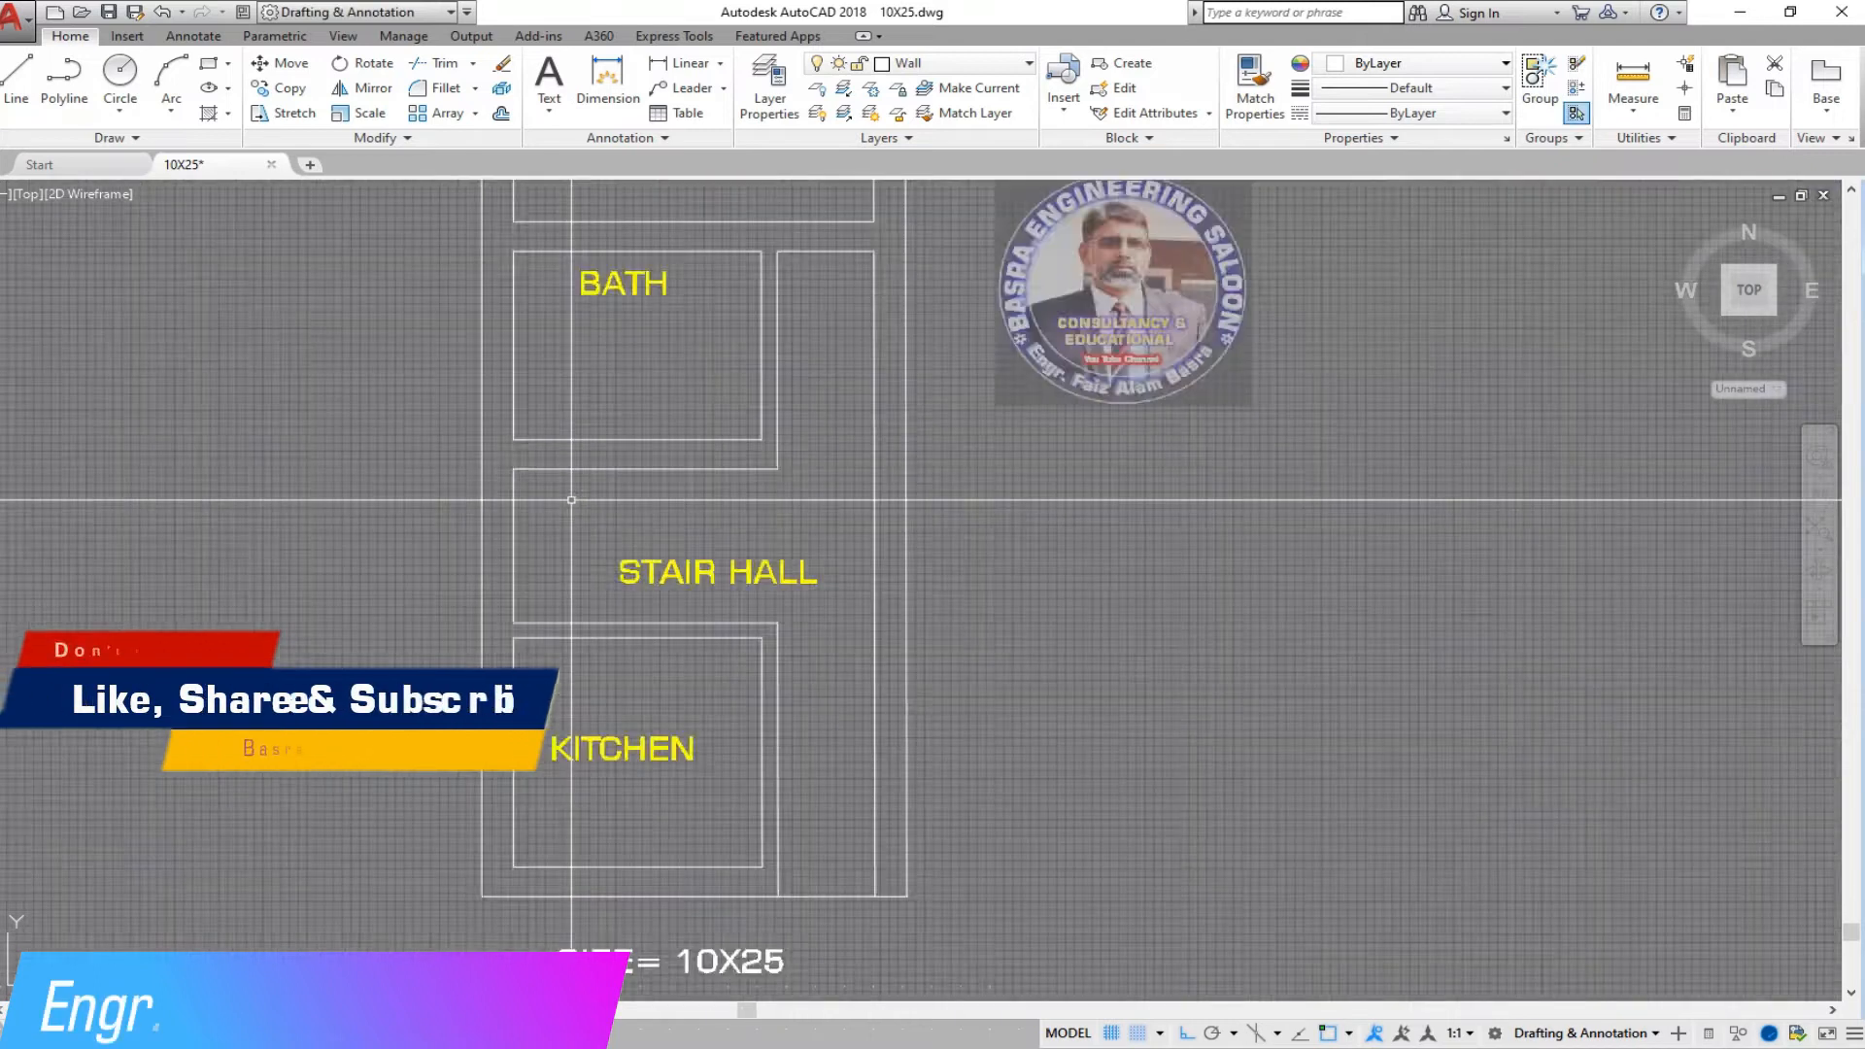
scroll(644, 405, "up", 2)
scroll(413, 293, "up", 2)
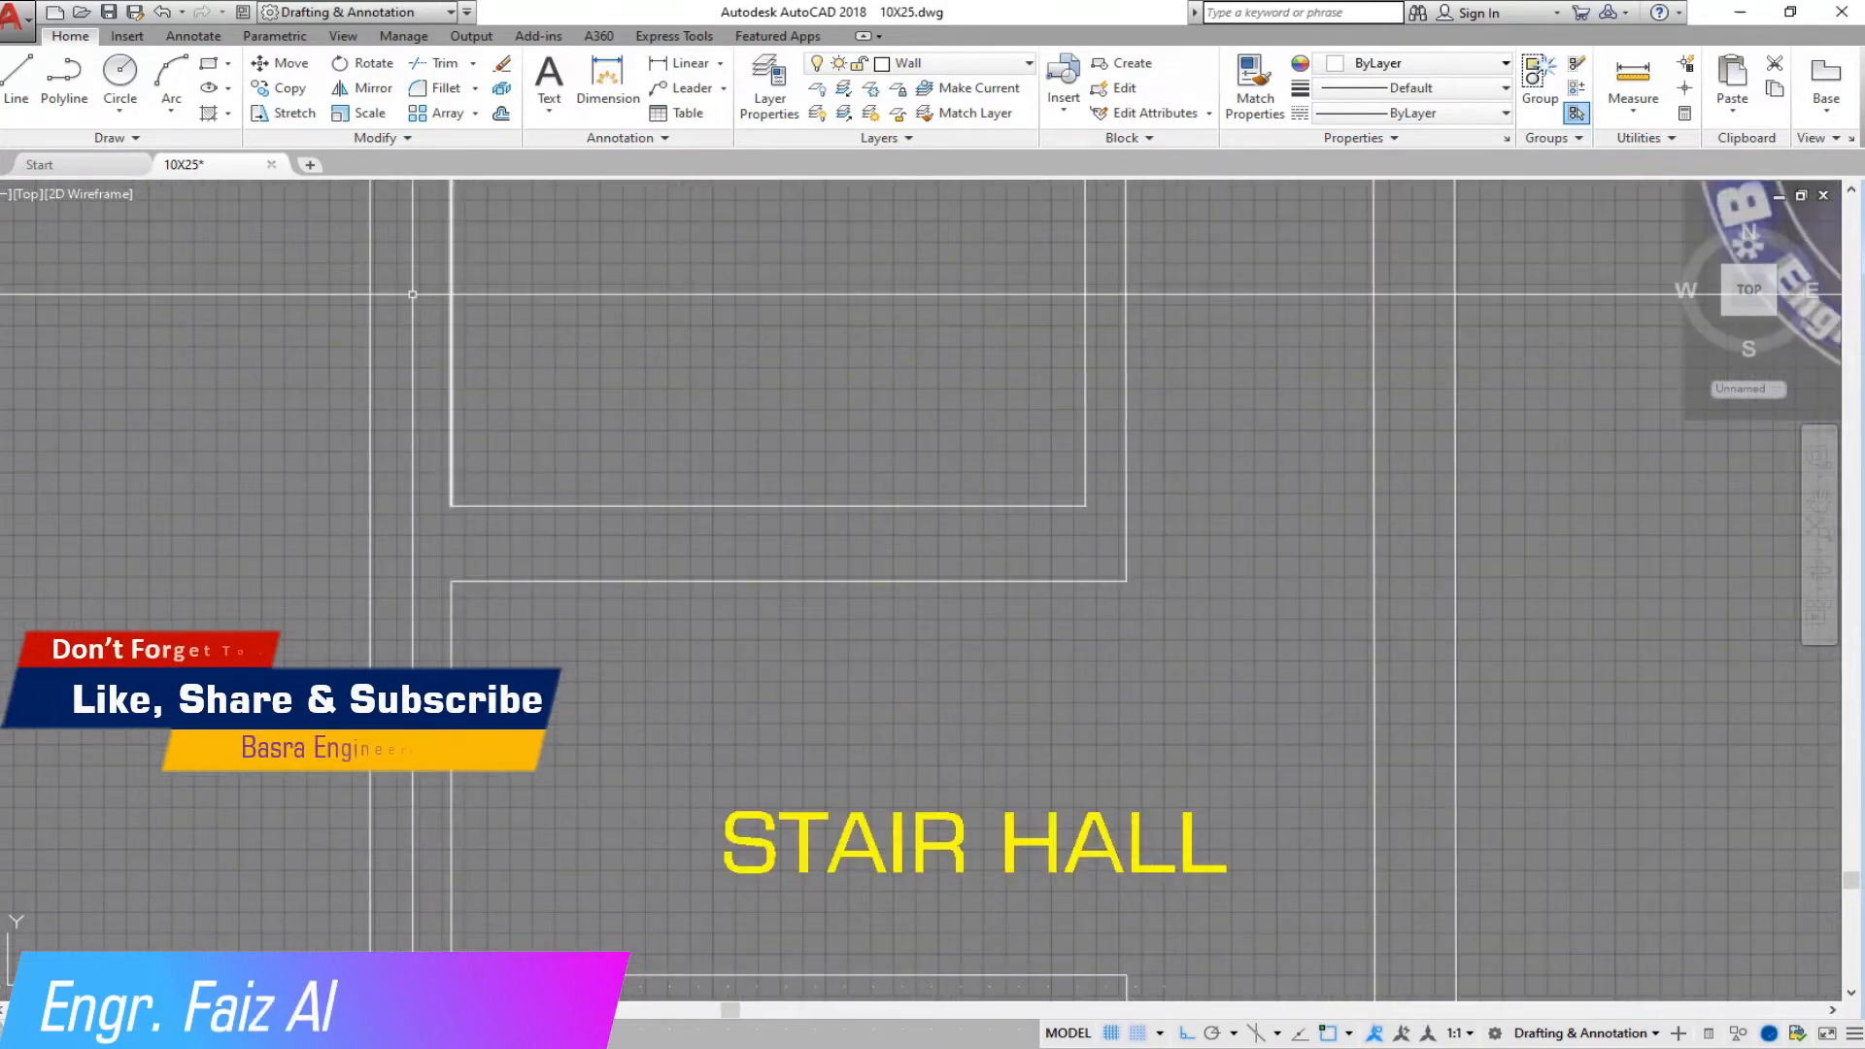
left_click(284, 113)
left_click(1221, 631)
left_click(427, 557)
key("Return")
left_click(600, 661)
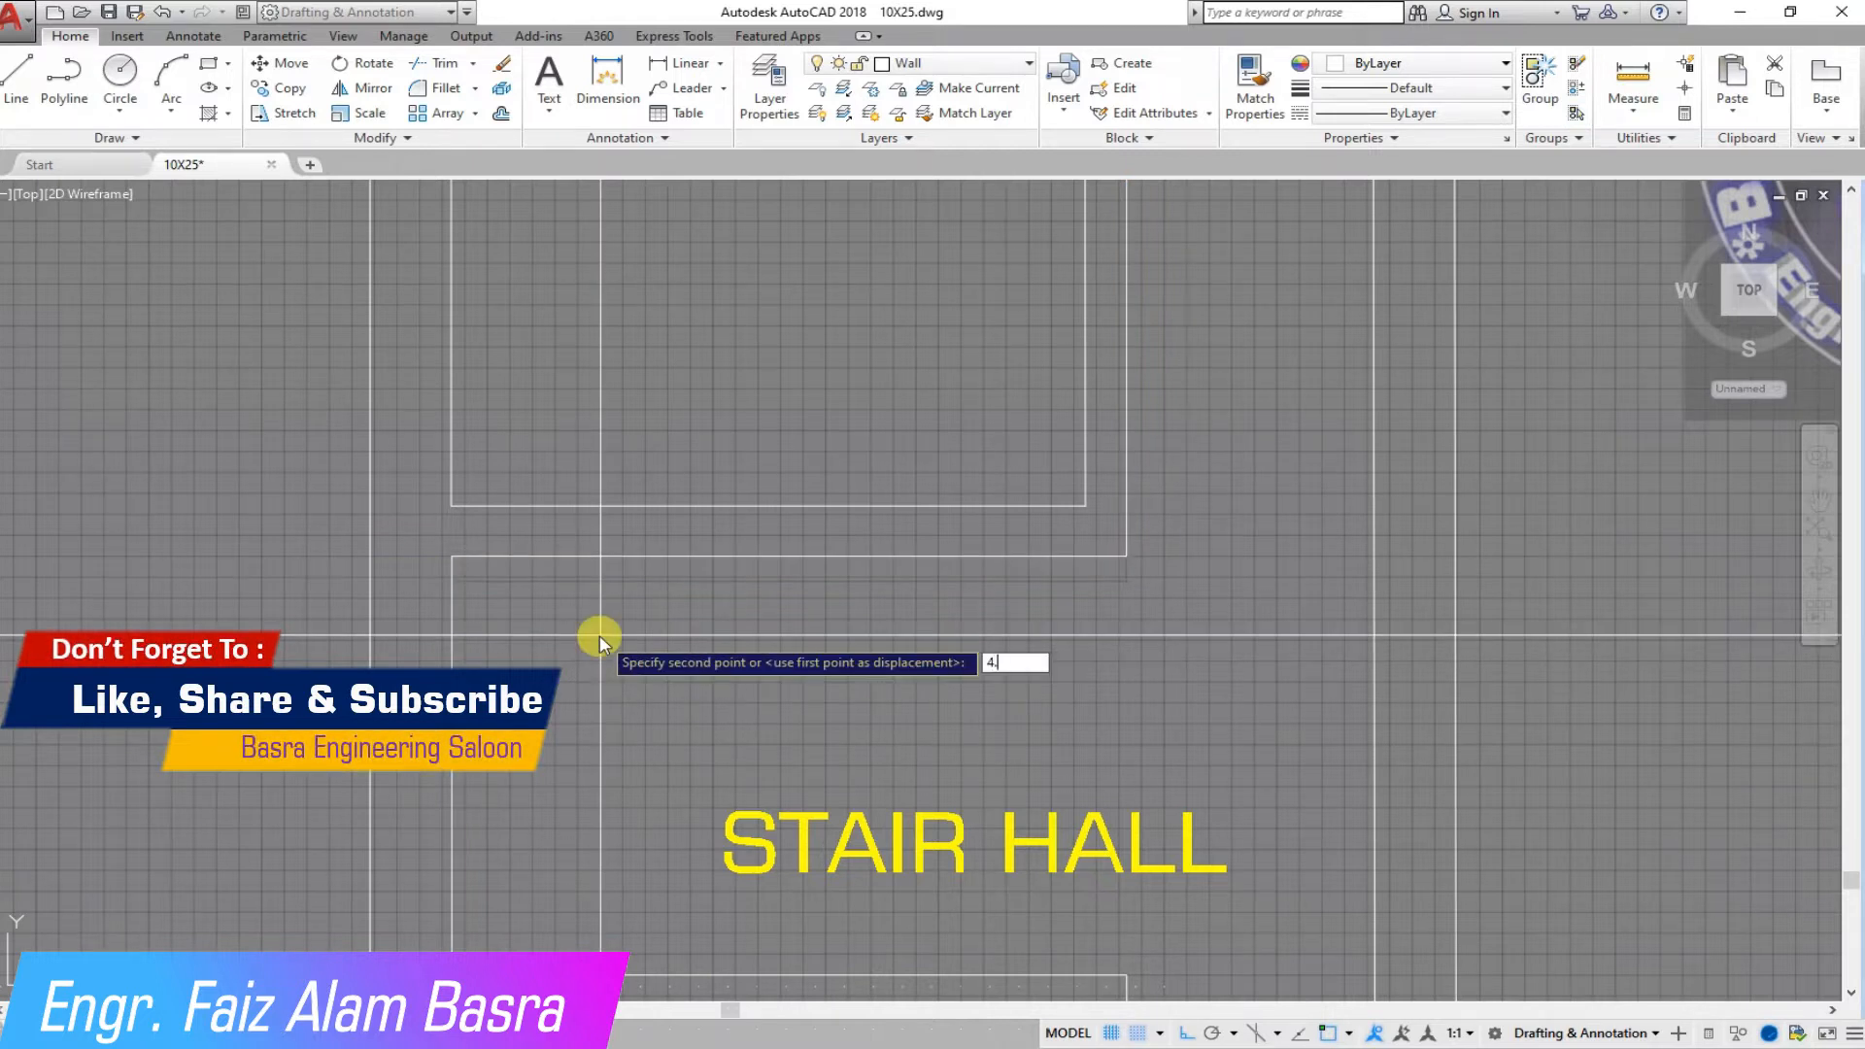
key("Return")
scroll(426, 421, "down", 2)
scroll(420, 567, "up", 1)
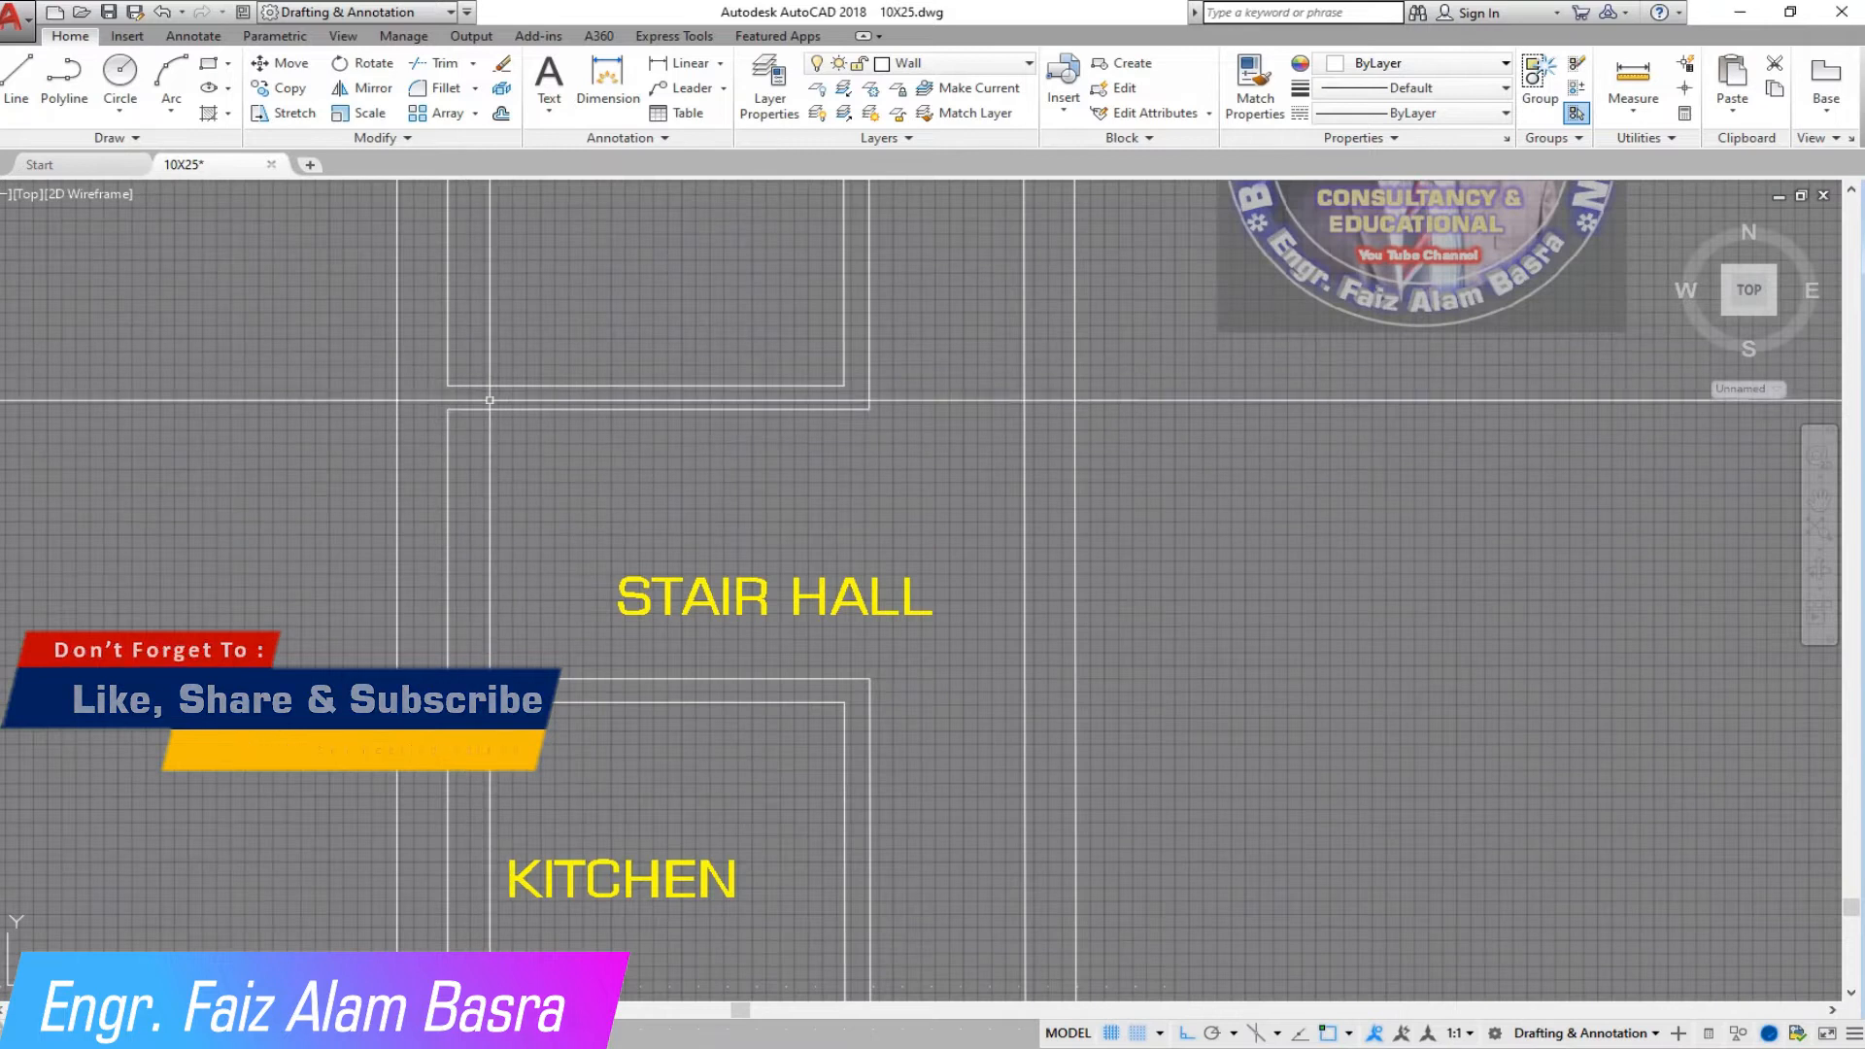
scroll(524, 630, "down", 3)
scroll(579, 436, "up", 2)
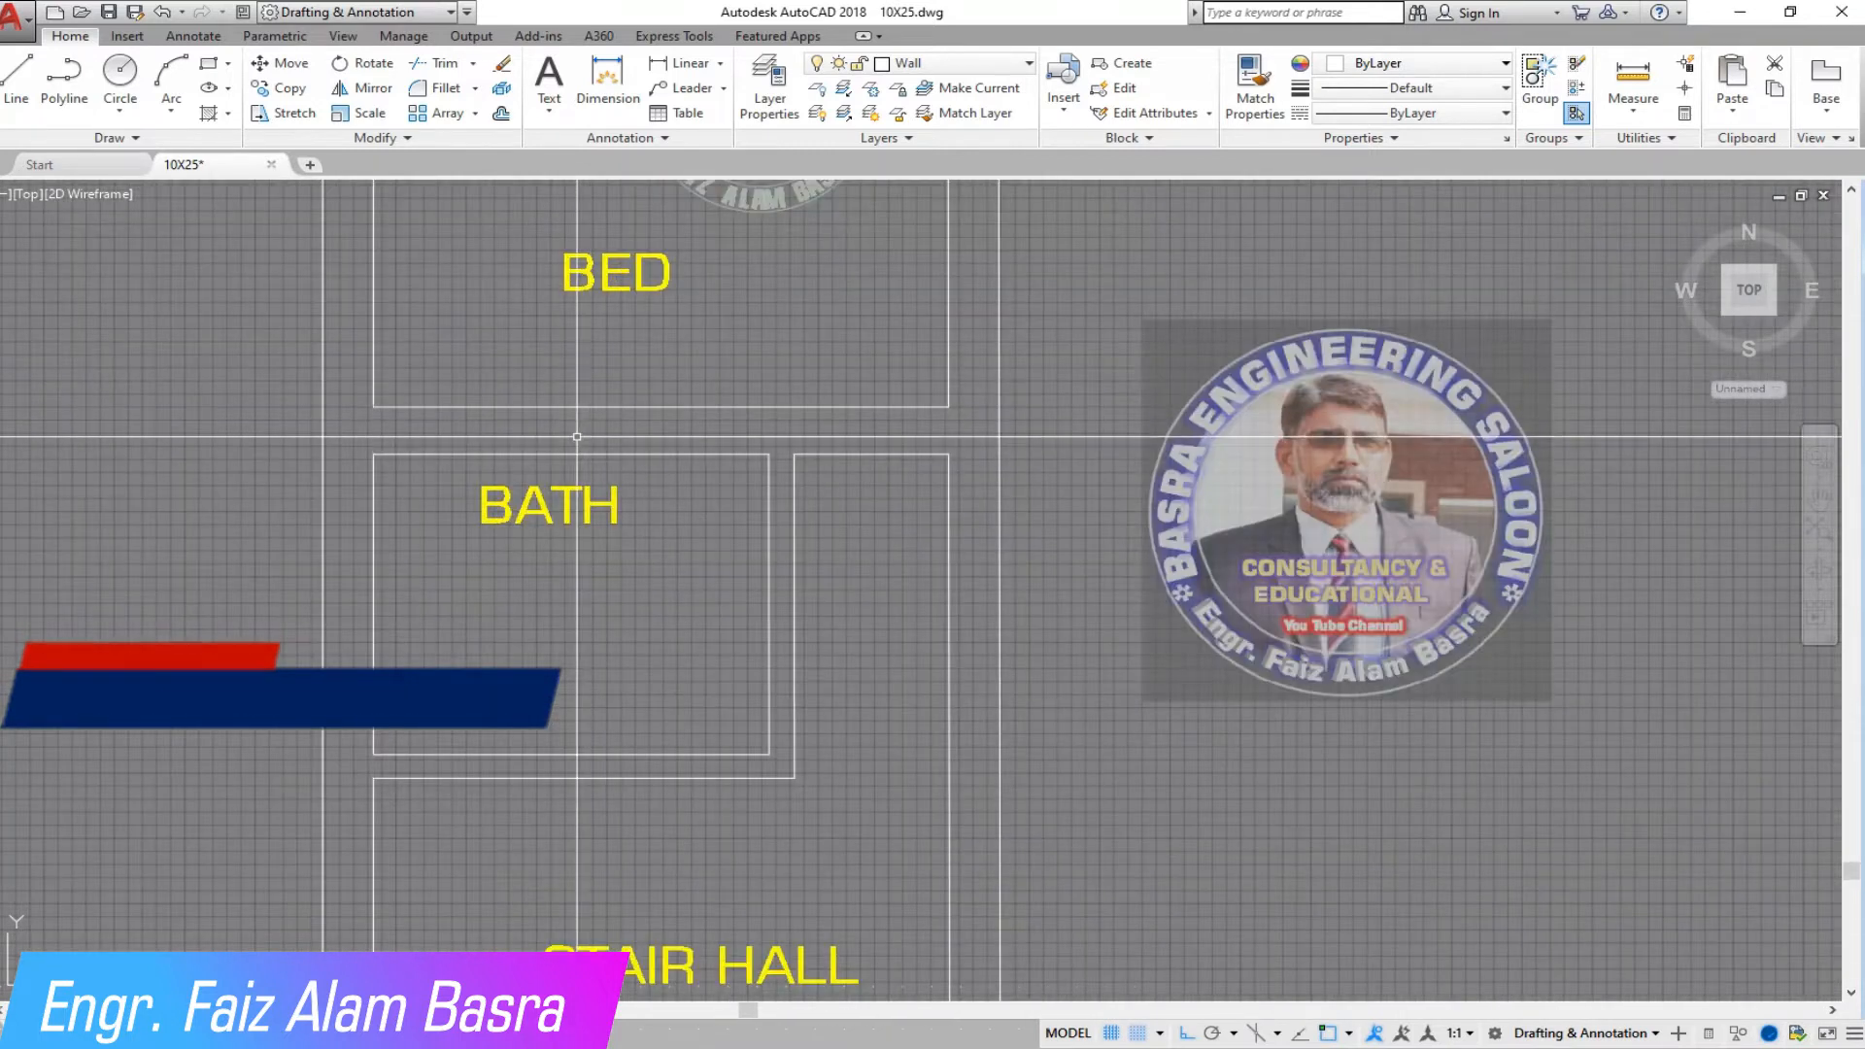
- Move the BATH label straight down toward the middle of the bath
scroll(580, 436, "down", 2)
scroll(874, 632, "up", 2)
scroll(1199, 844, "up", 1)
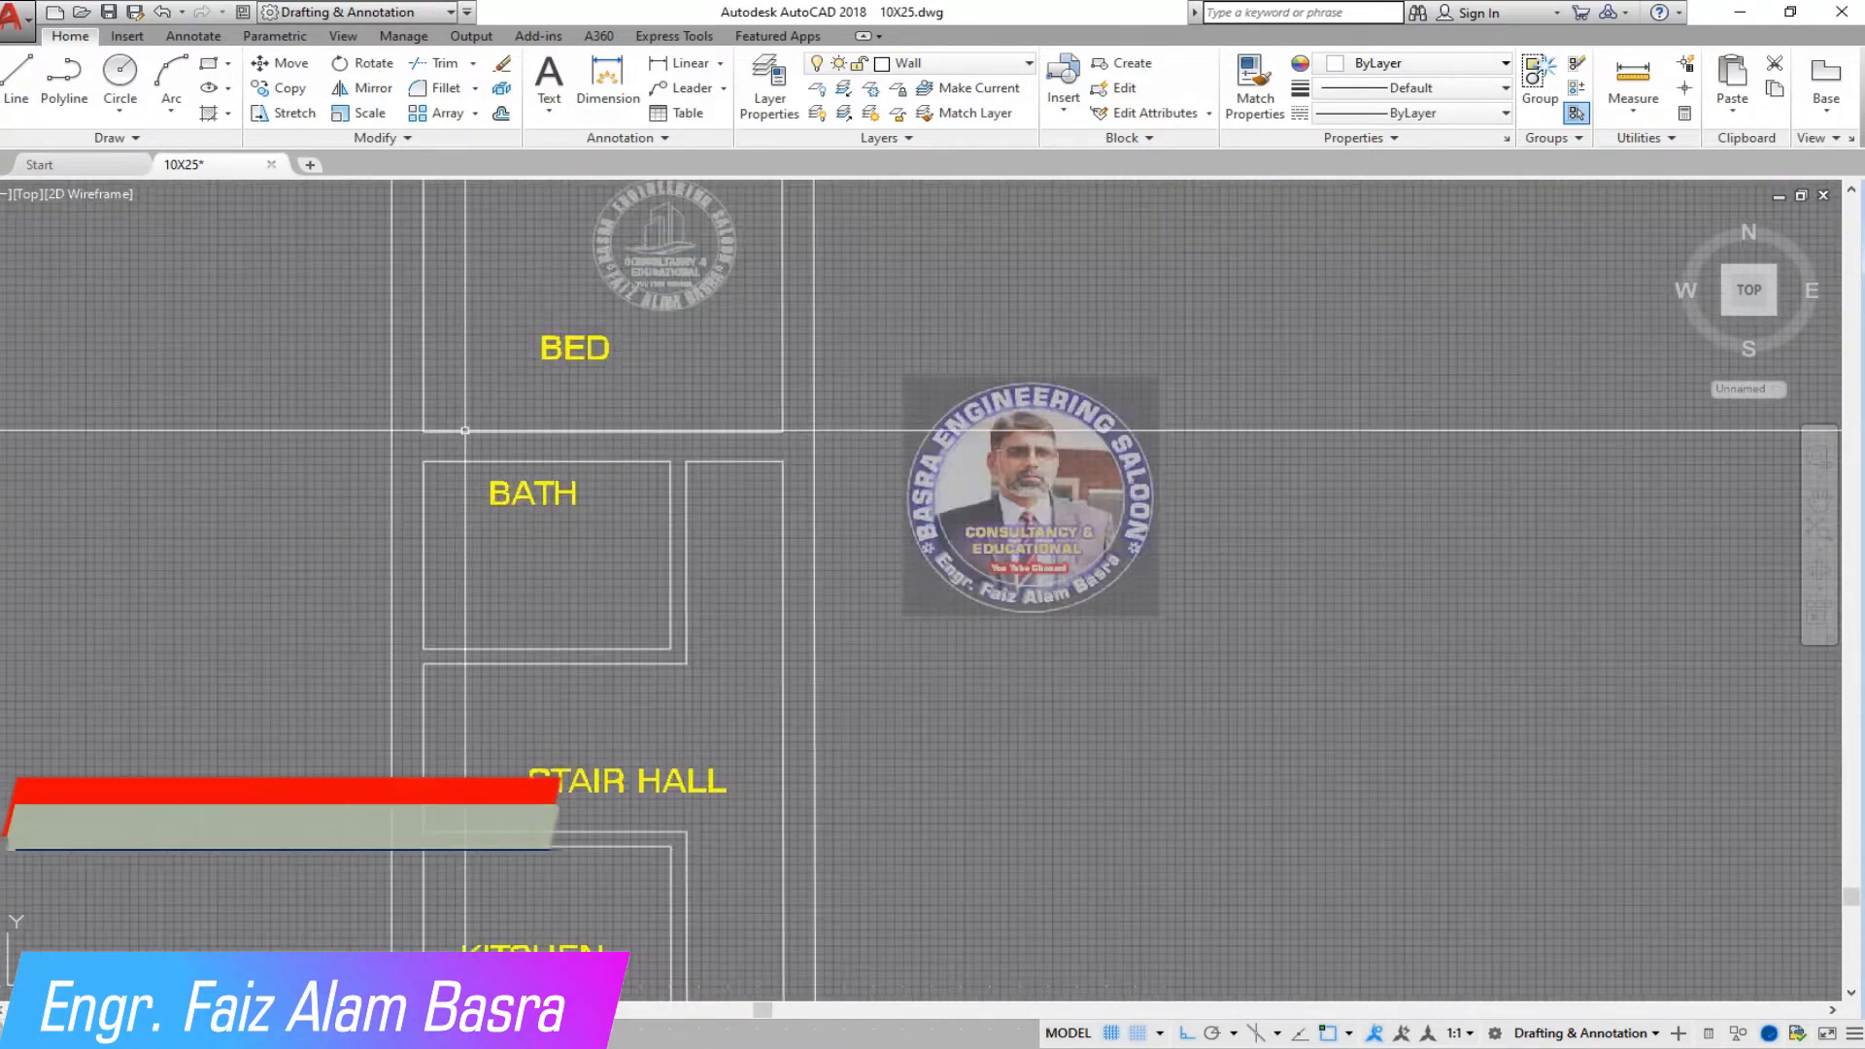
scroll(418, 592, "down", 2)
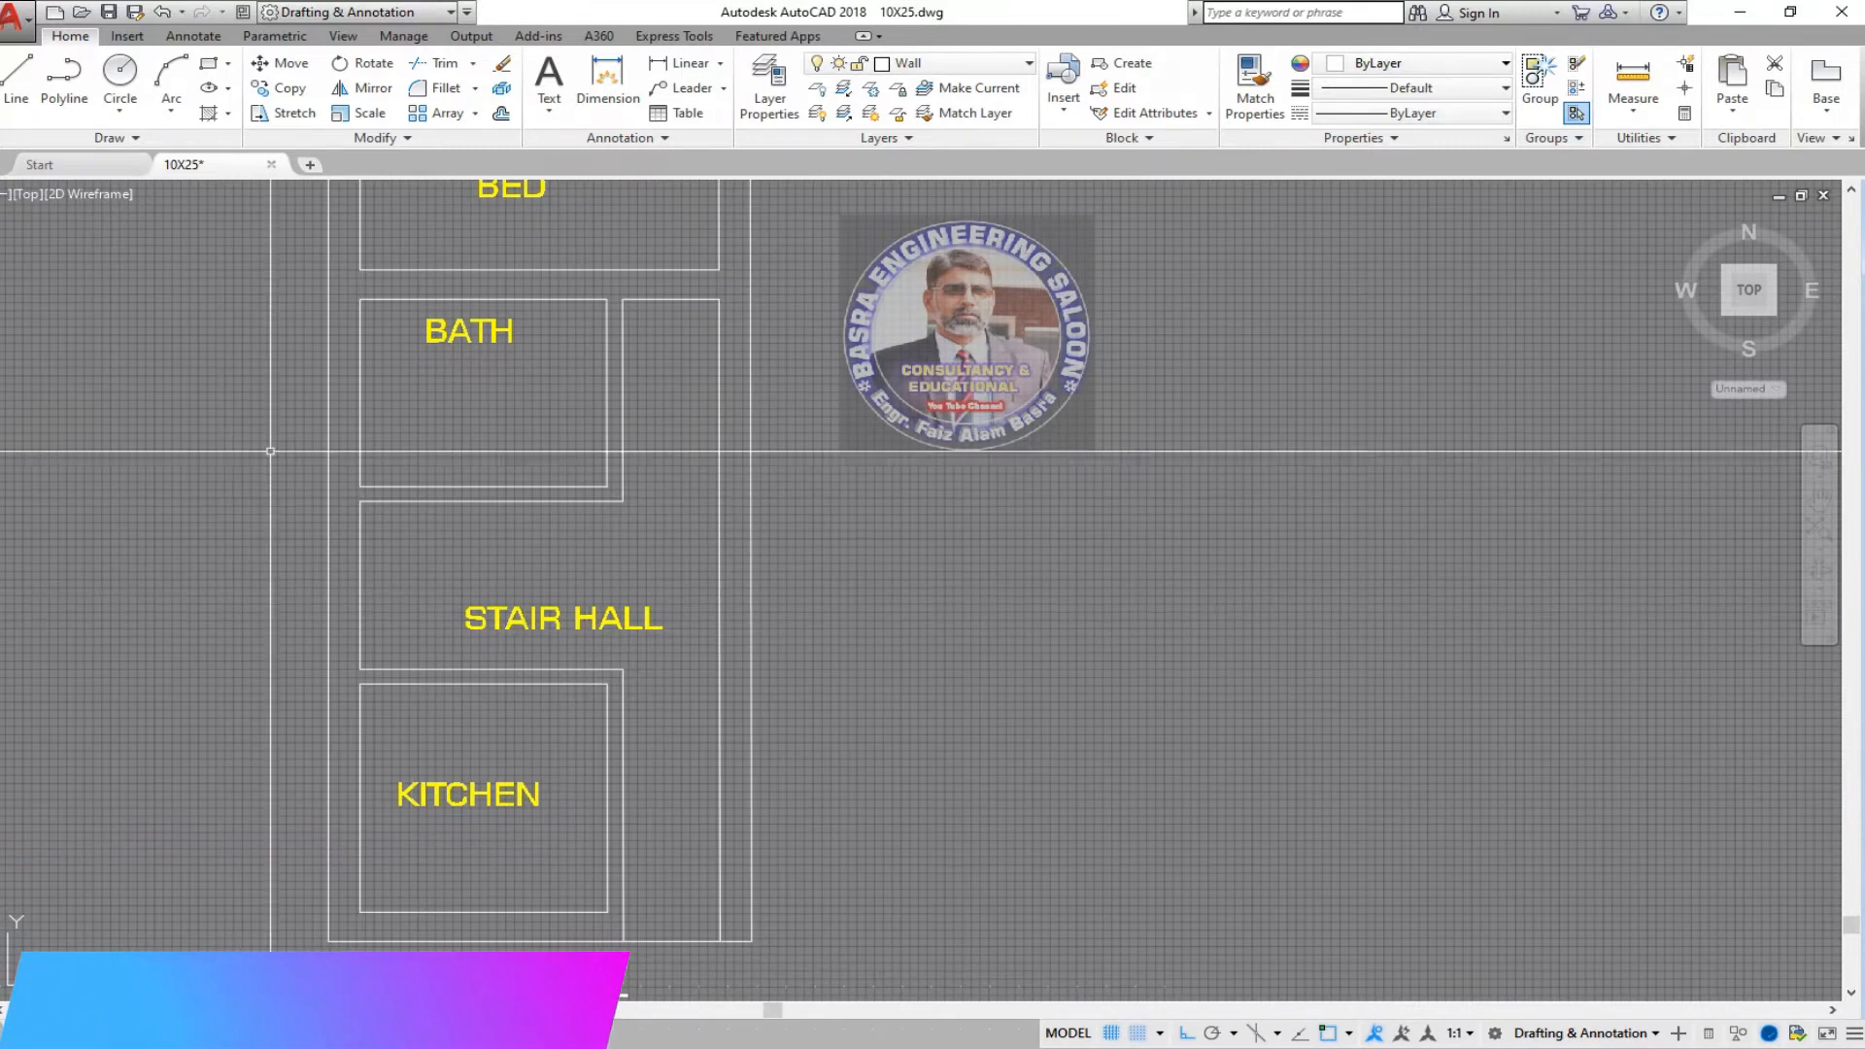
scroll(505, 616, "down", 2)
scroll(449, 402, "up", 4)
left_click(561, 517)
right_click(563, 568)
left_click(571, 607)
left_click(574, 695)
scroll(551, 472, "down", 4)
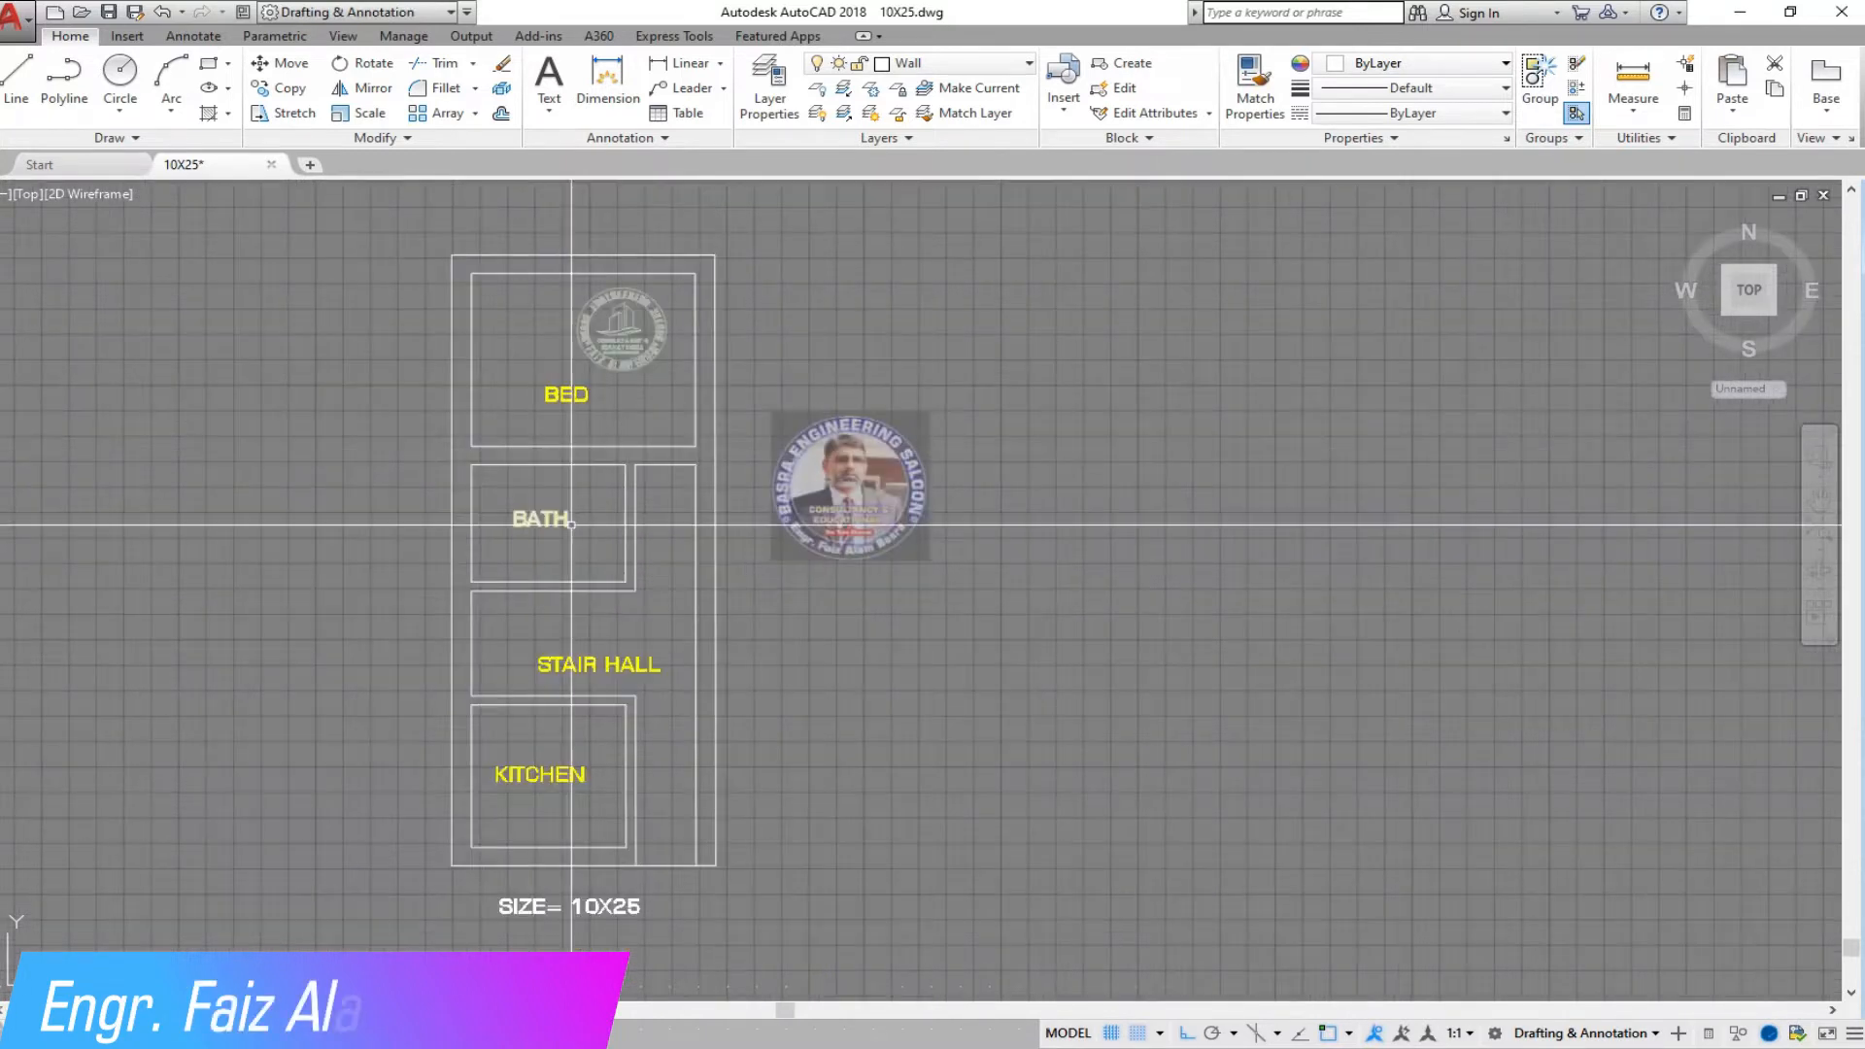
- Stretch the bedroom's lower wall line toward the bath to halve the thickness of the wall between them
scroll(533, 452, "up", 3)
scroll(573, 612, "down", 4)
scroll(575, 595, "up", 3)
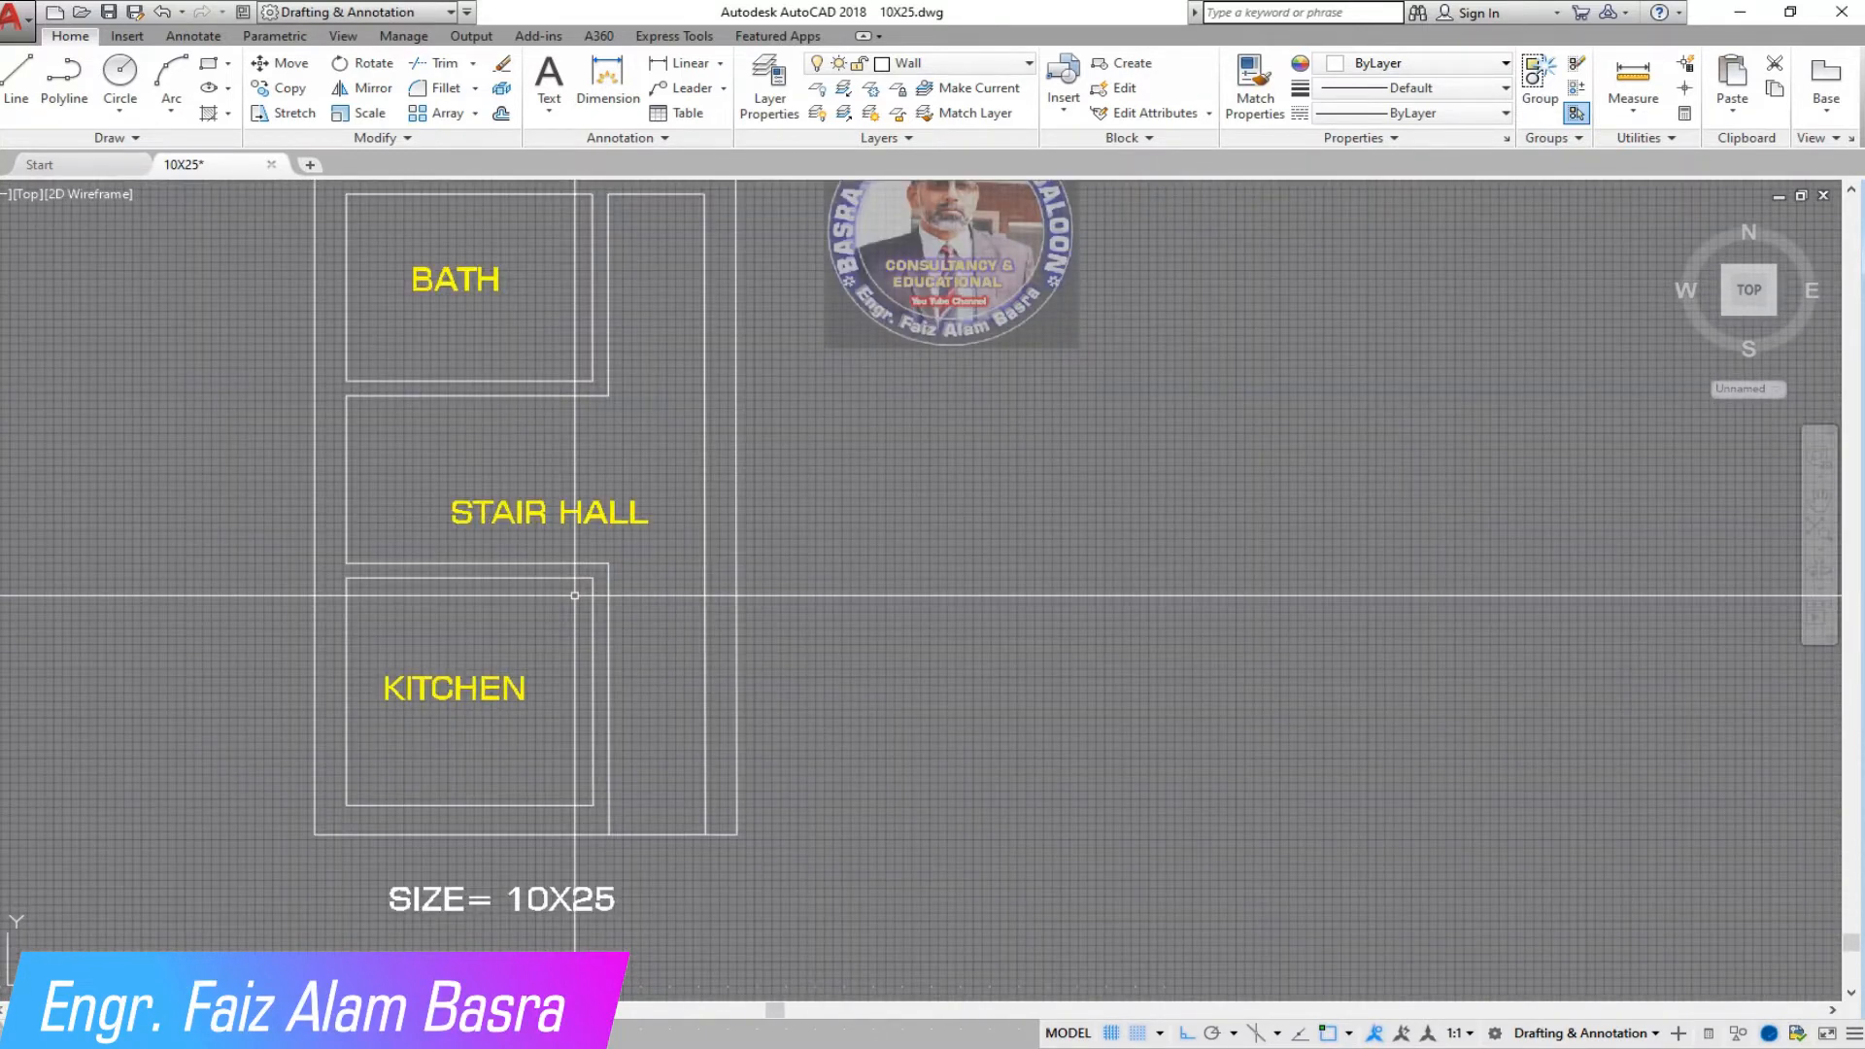
scroll(485, 507, "up", 2)
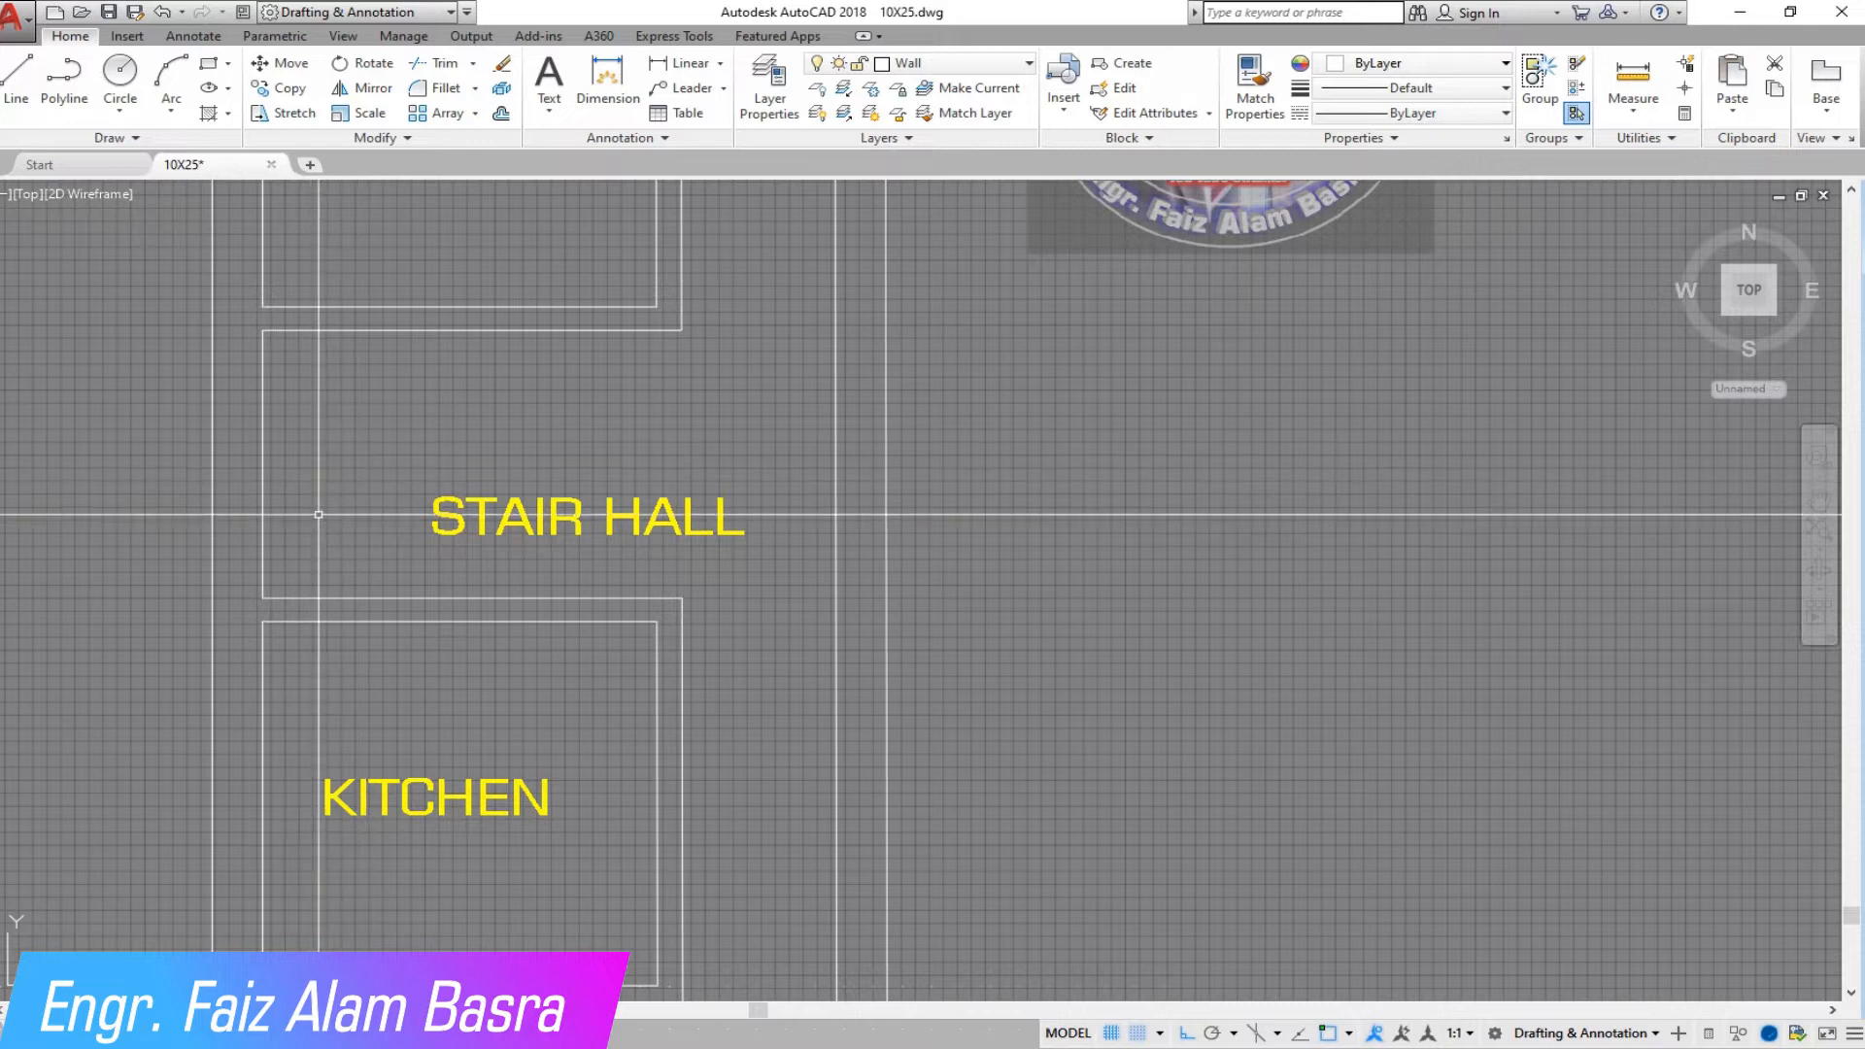
scroll(310, 457, "down", 5)
scroll(301, 408, "up", 5)
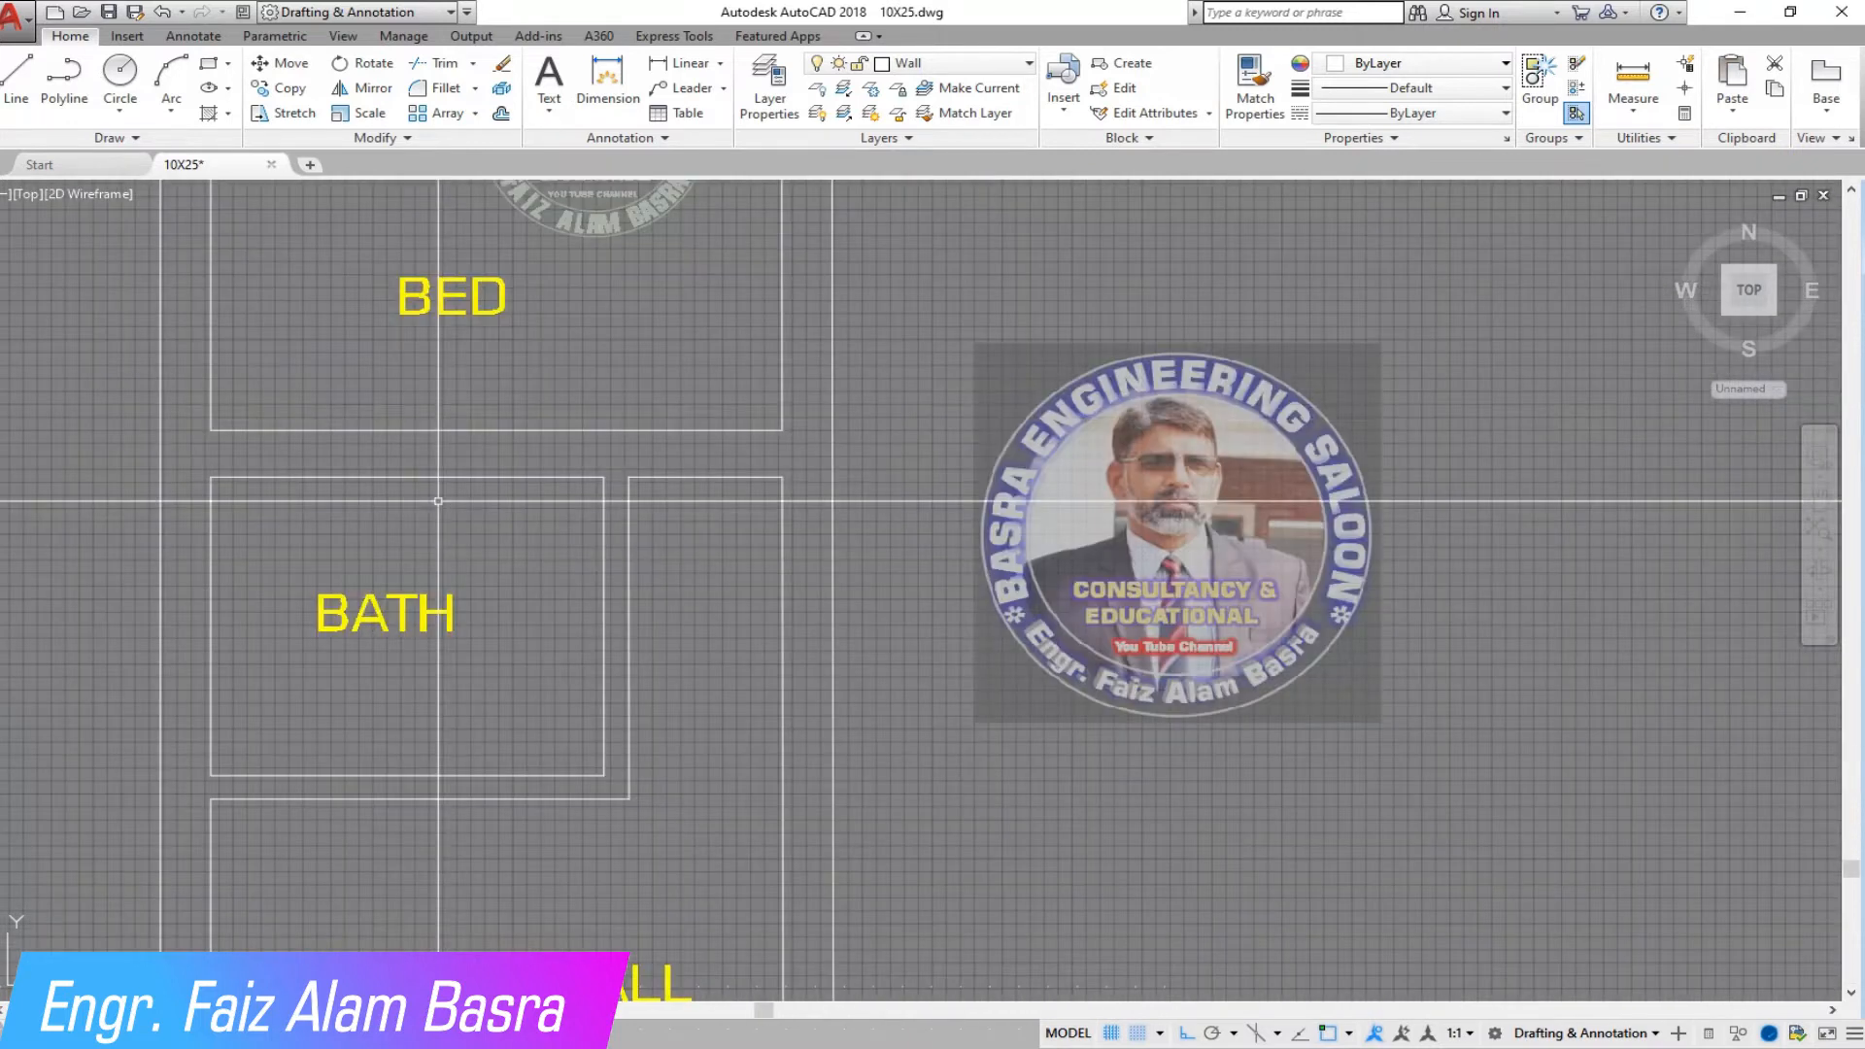
left_click(277, 113)
scroll(680, 505, "down", 3)
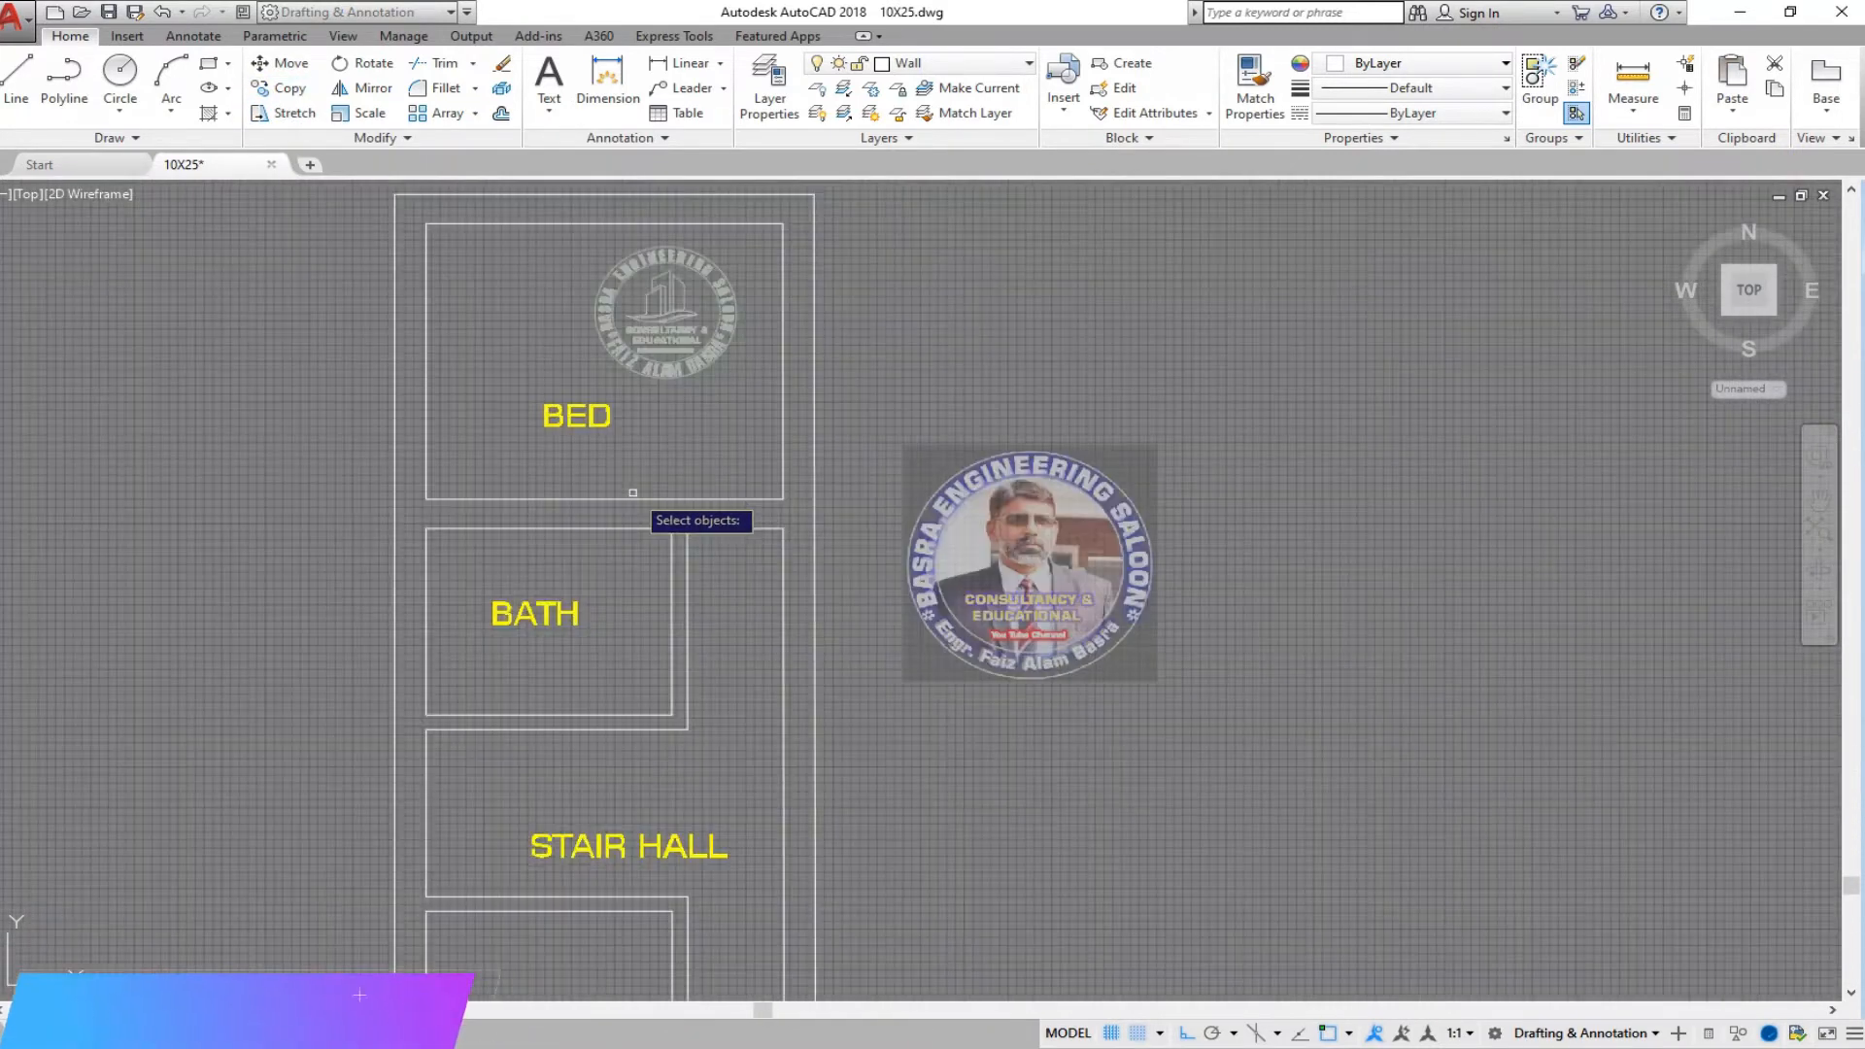
scroll(738, 515, "up", 2)
left_click(820, 486)
left_click(250, 429)
key("Return")
left_click(367, 331)
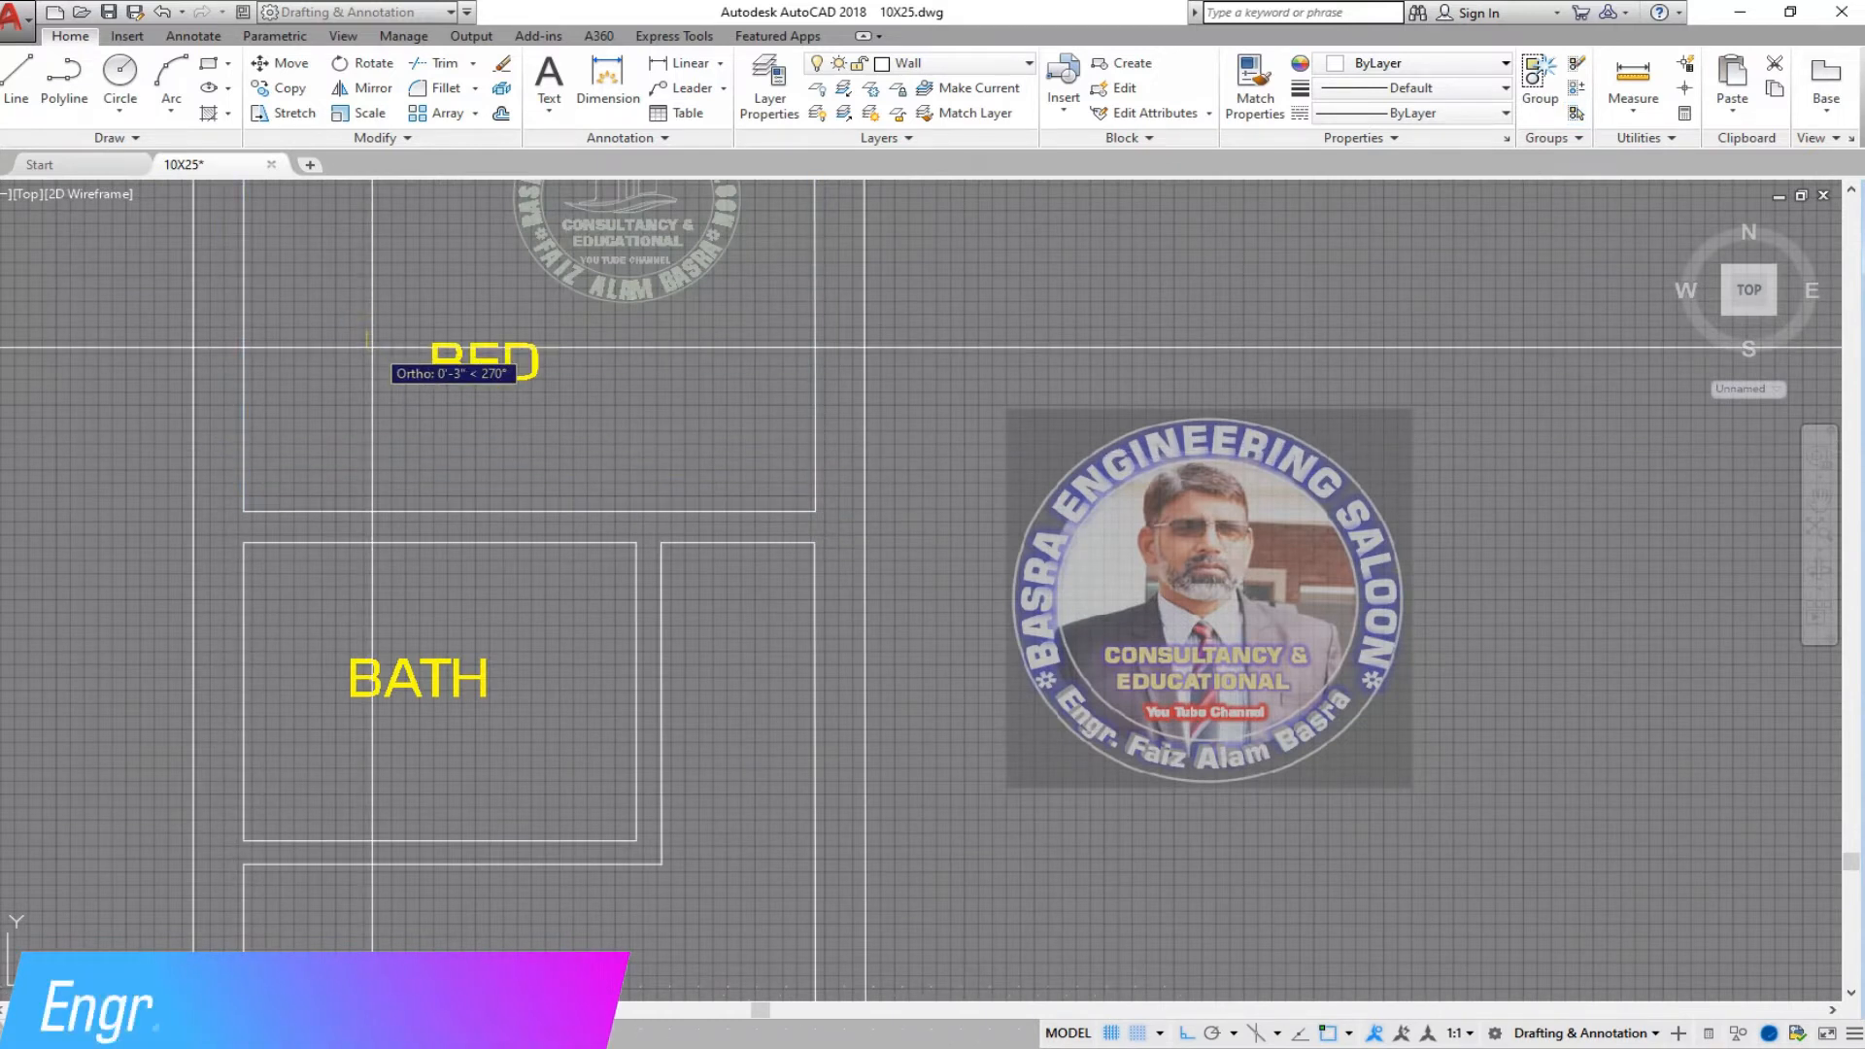
key("Return")
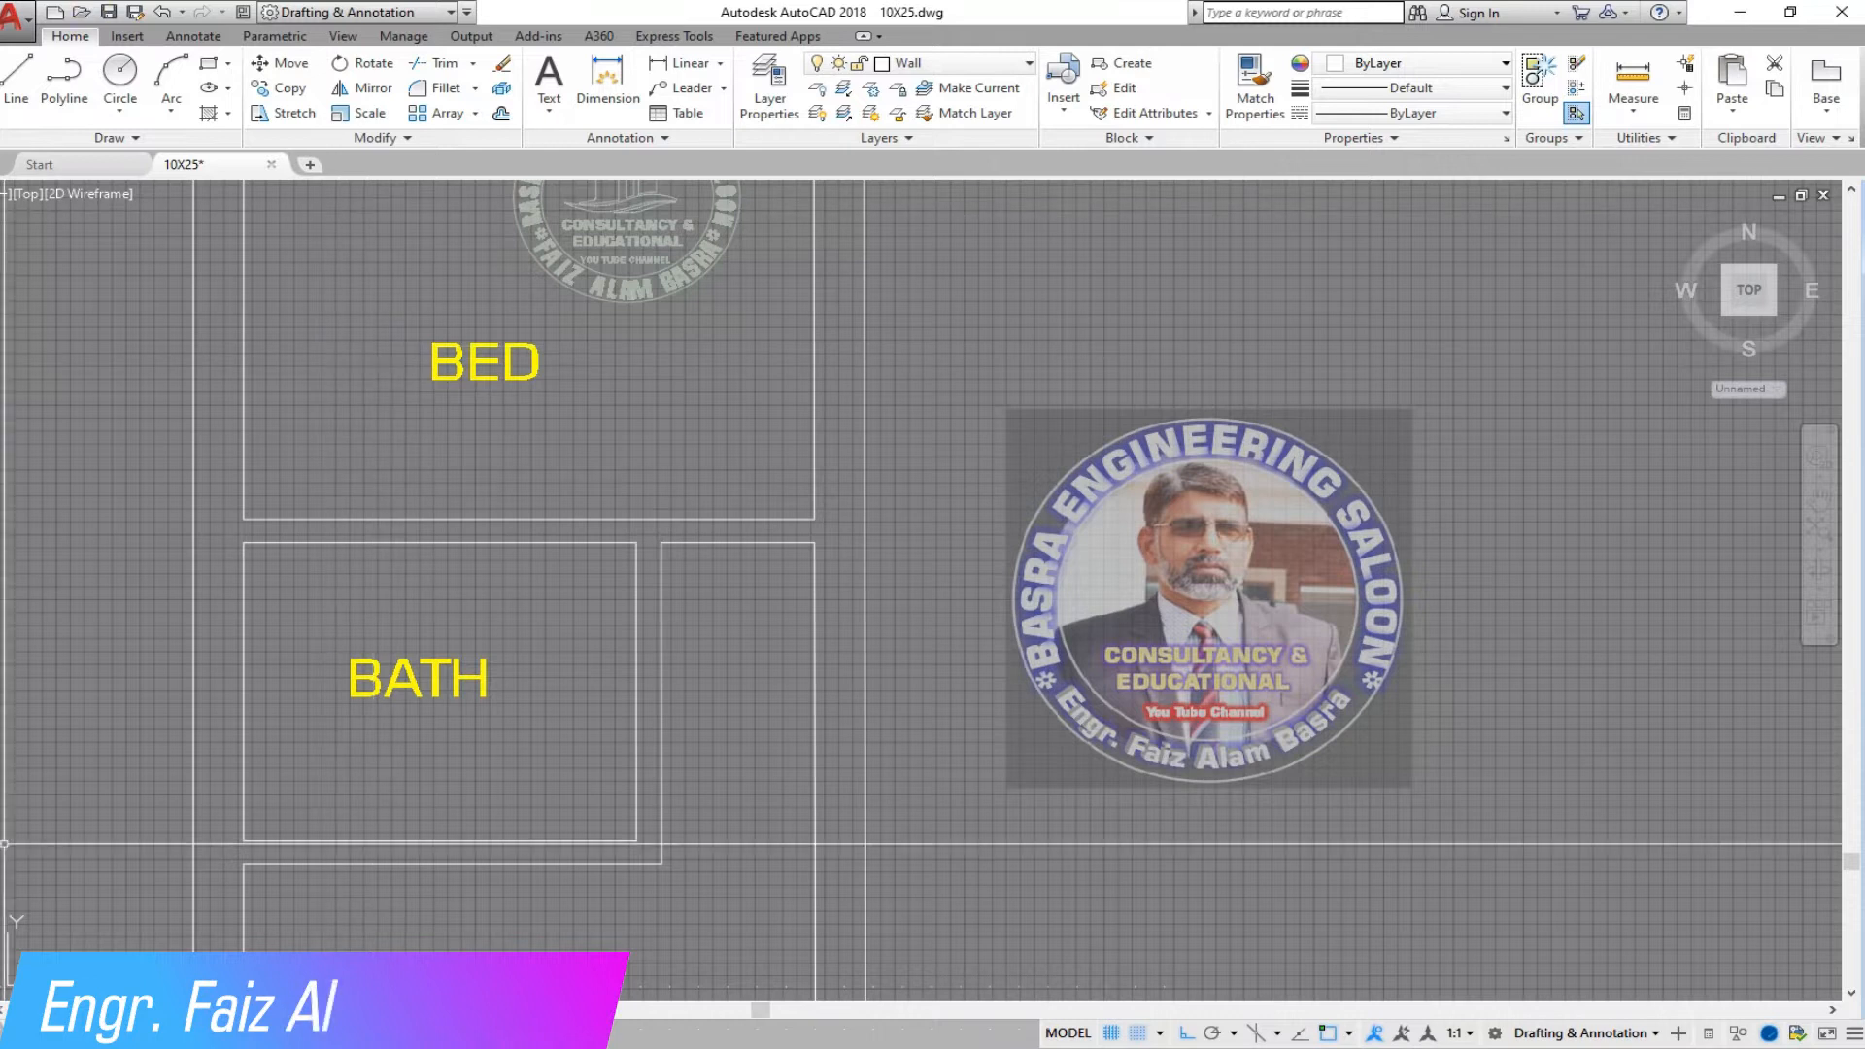
- Extend the bath's right outer wall line up to the bedroom's lower wall line
scroll(458, 500, "down", 3)
scroll(456, 531, "up", 1)
scroll(346, 359, "up", 1)
scroll(666, 391, "down", 1)
scroll(724, 561, "up", 1)
scroll(726, 464, "up", 1)
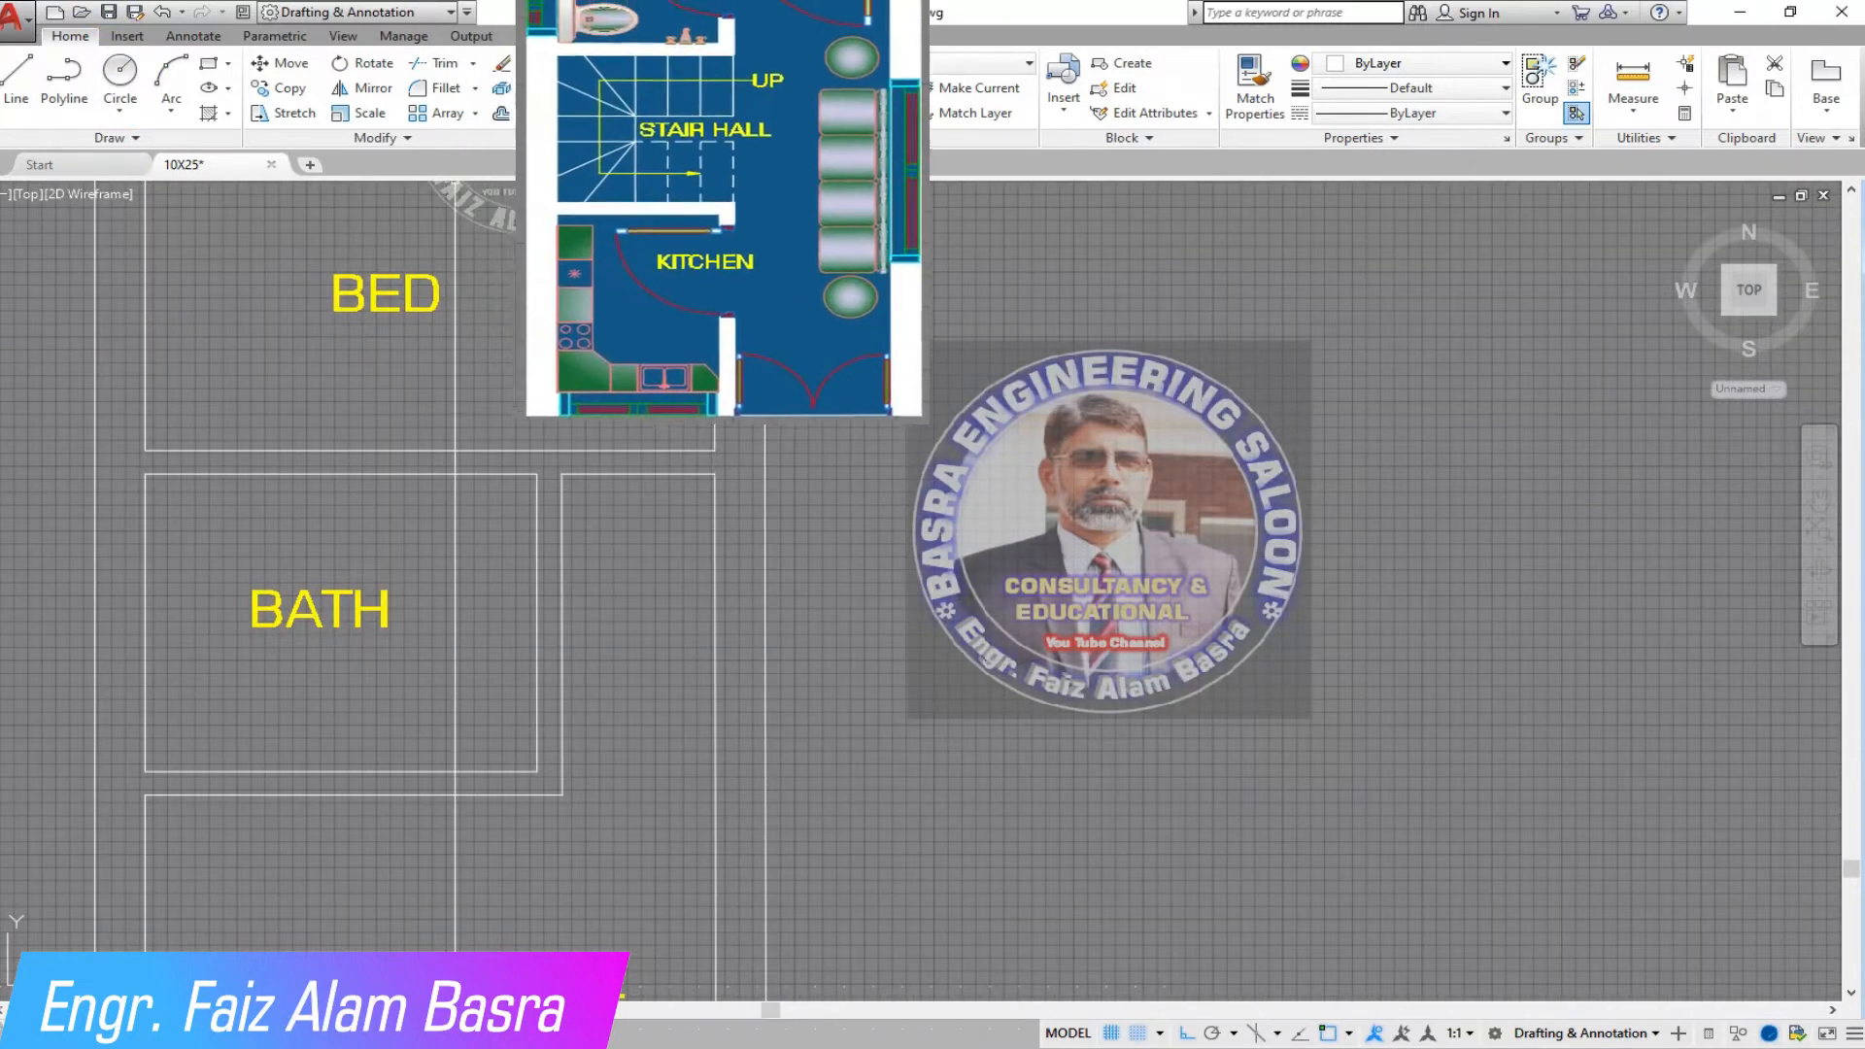
left_click(472, 62)
left_click(449, 113)
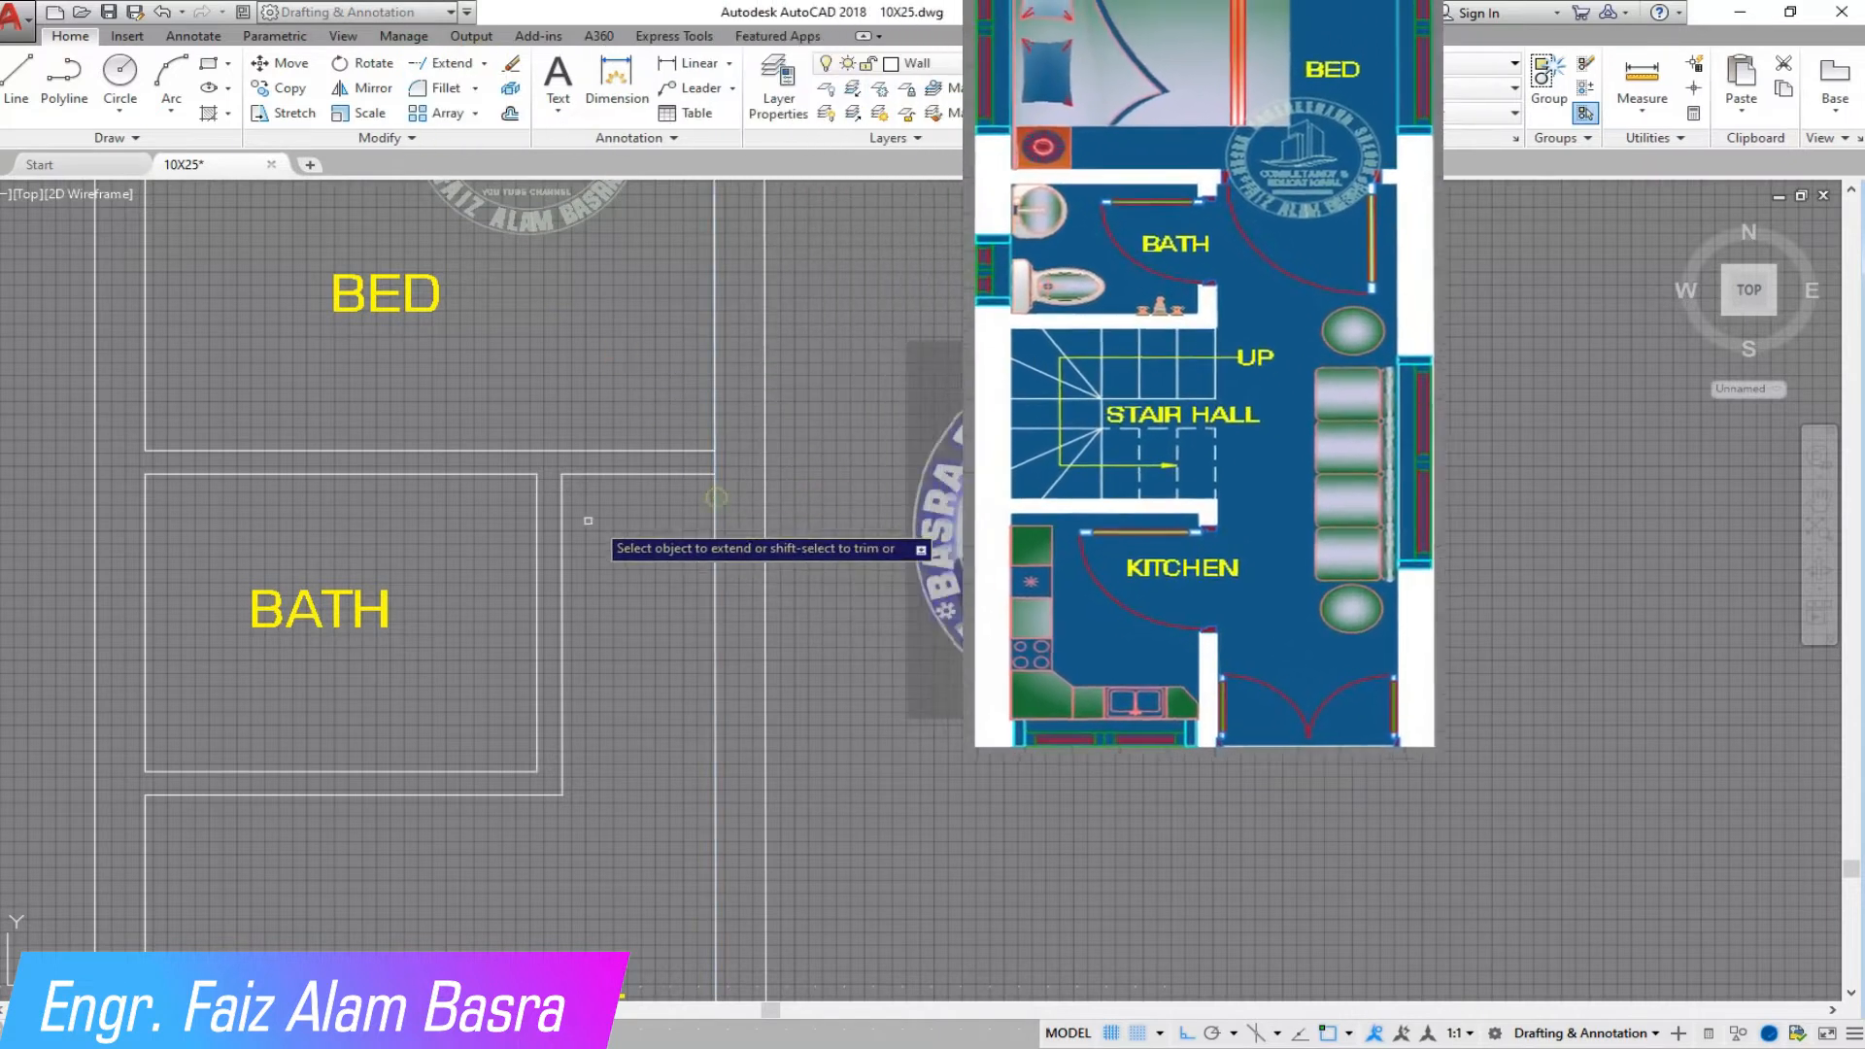
- Trim the bedroom's lower wall line between the bath's right outer wall line and the house's right inner wall line
left_click(484, 63)
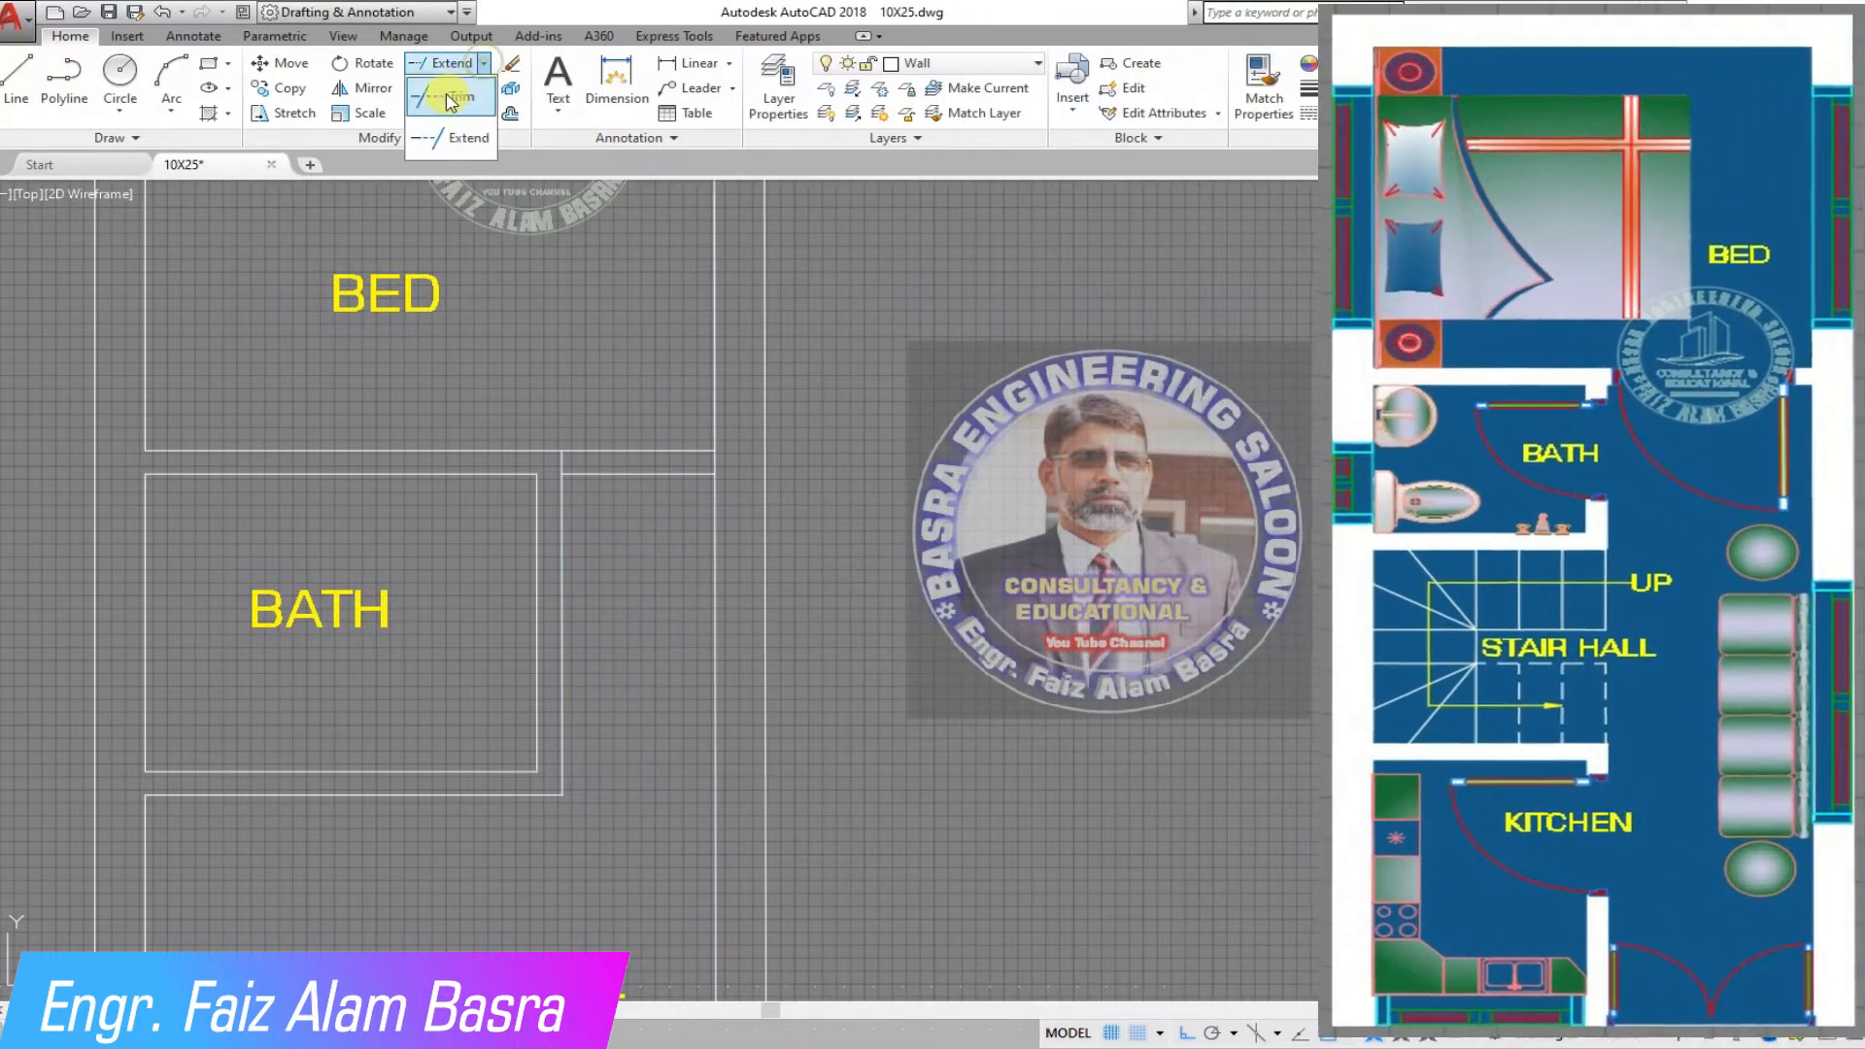
left_click(457, 98)
right_click(644, 498)
left_click(637, 451)
right_click(613, 375)
left_click(666, 405)
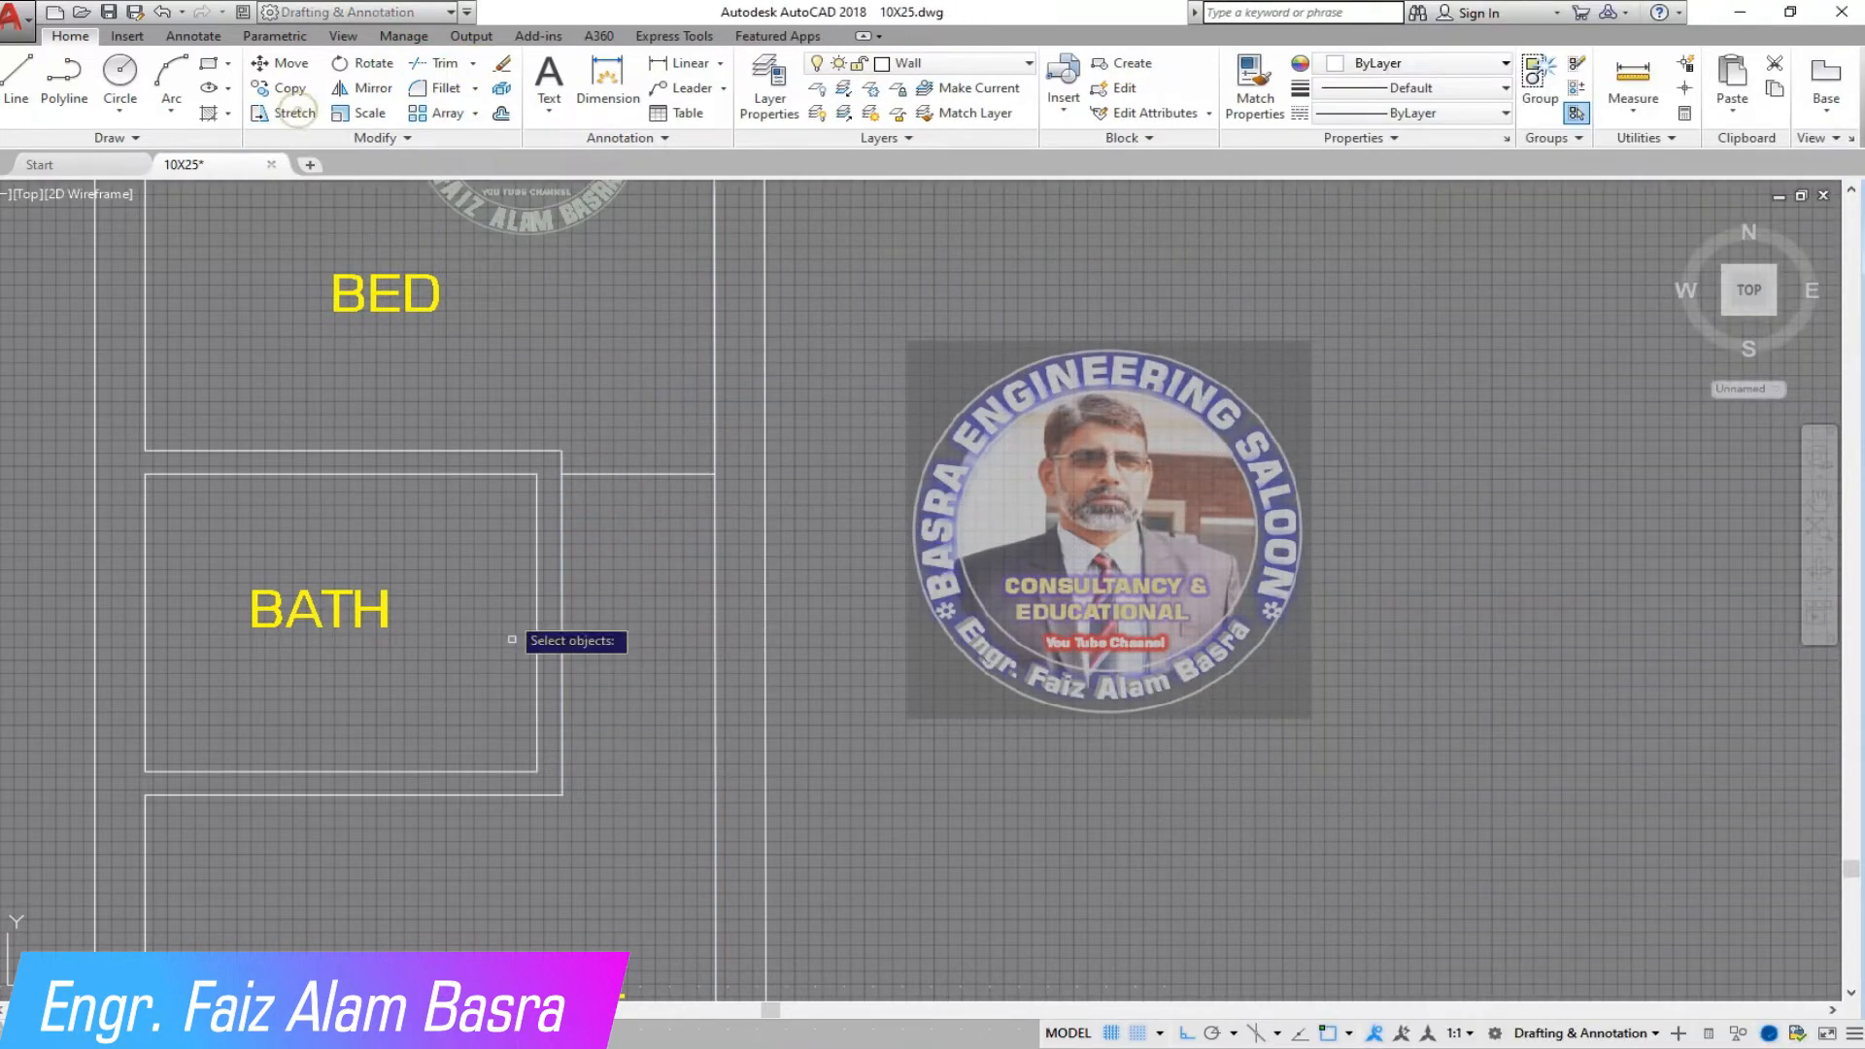
- Stretch both lines of the bath's right wall inward to narrow the bath
left_click(574, 839)
left_click(504, 379)
right_click(569, 378)
left_click(565, 376)
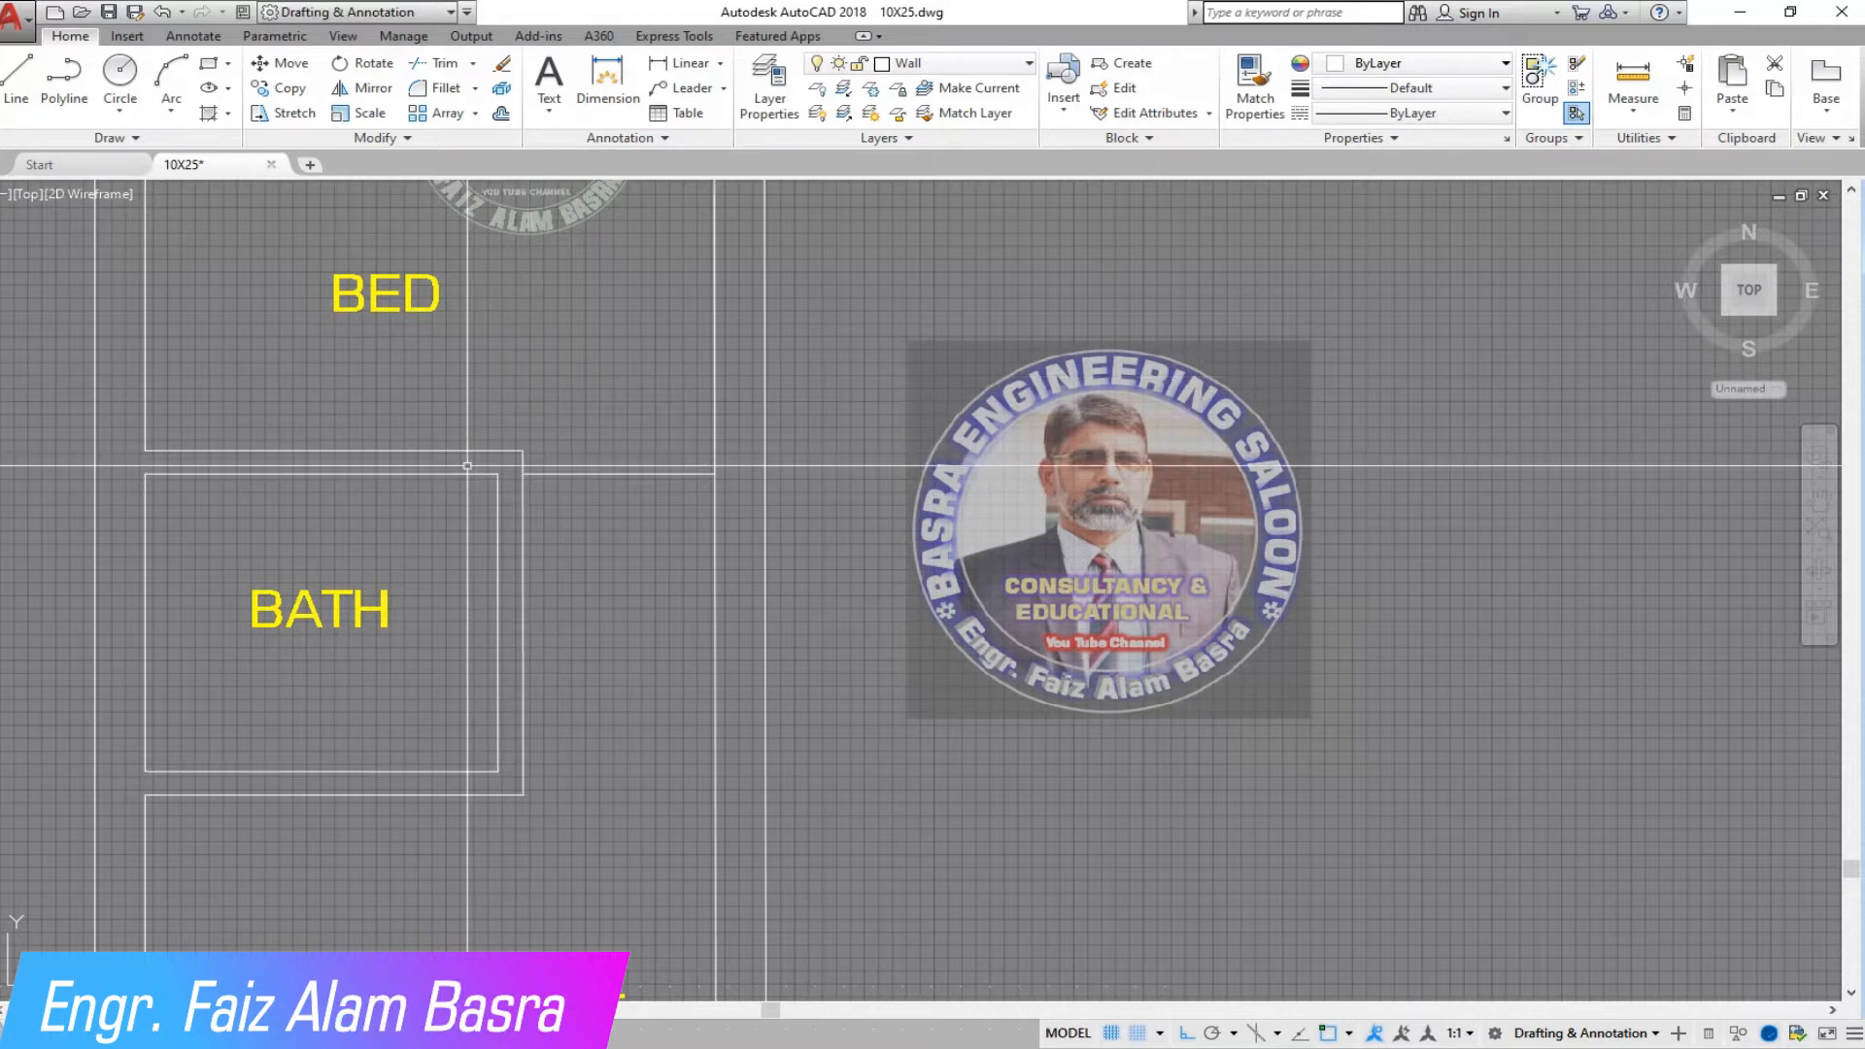
- Stretch the wall between the bath and the stair hall upward by about 5 inches
scroll(432, 510, "down", 2)
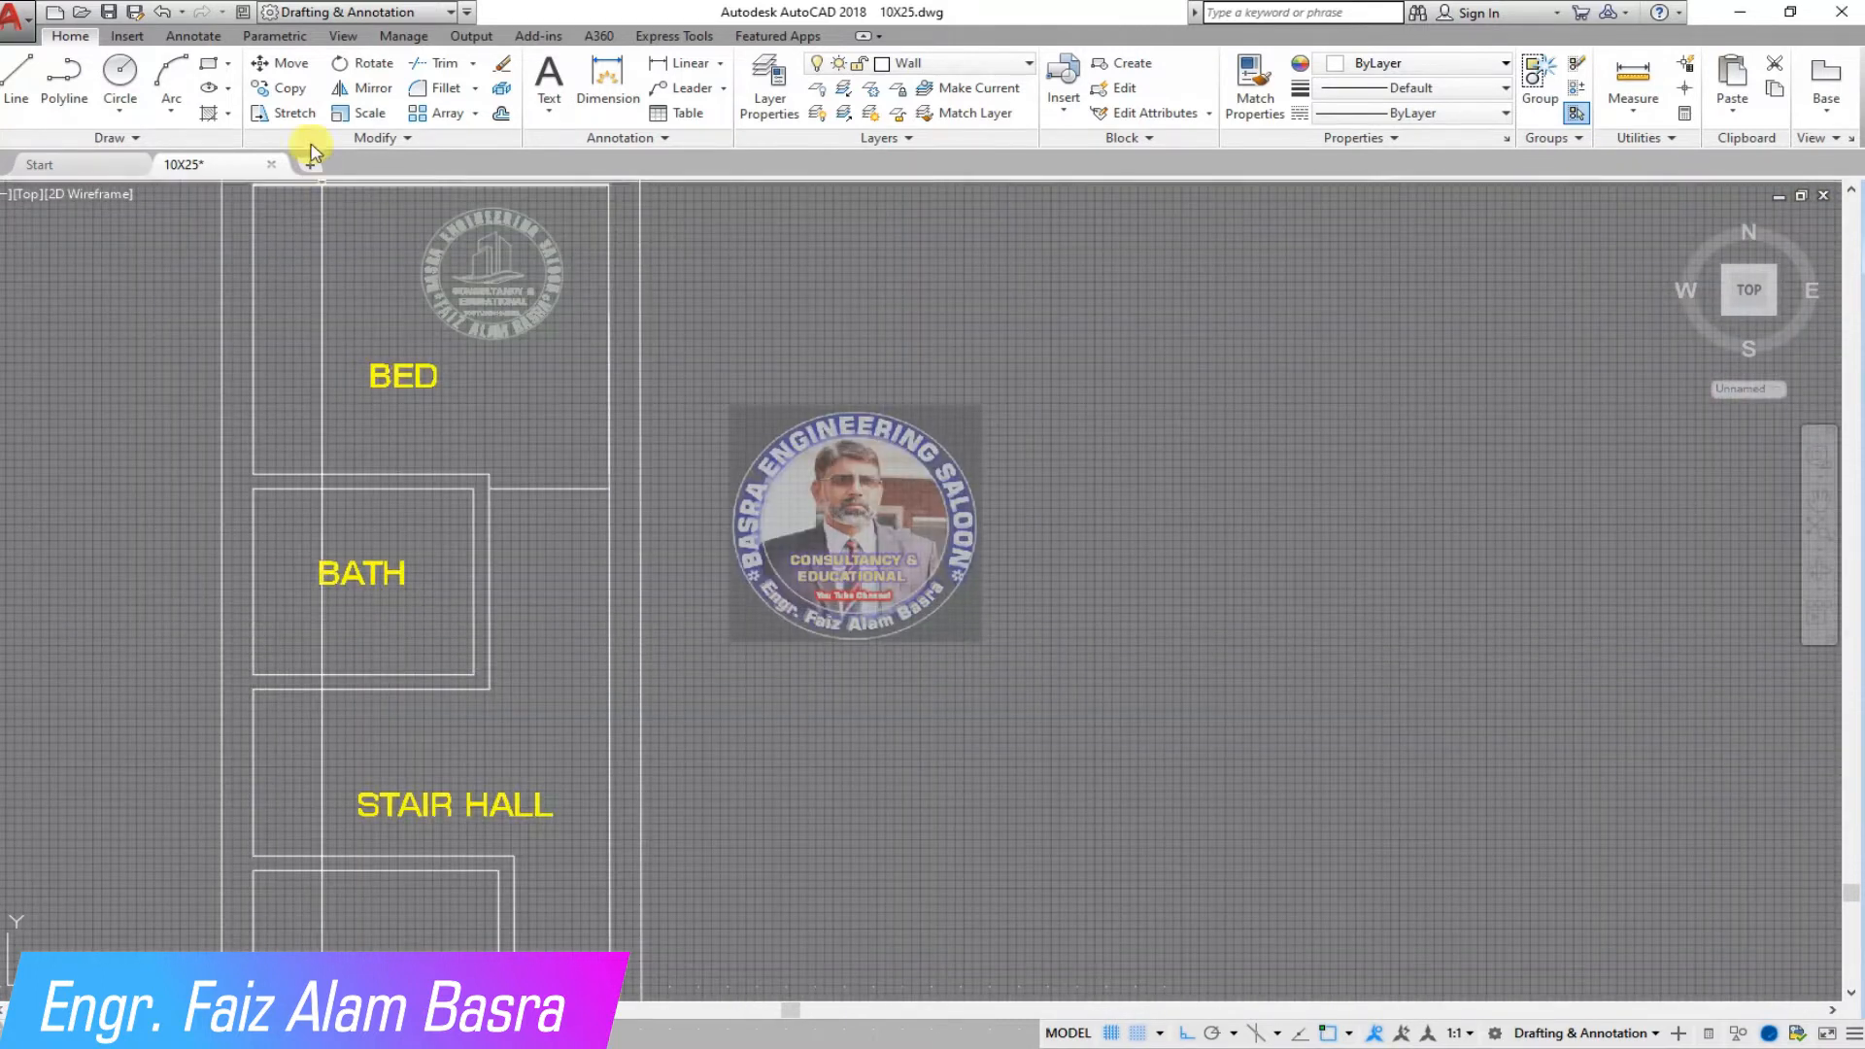
left_click(531, 735)
left_click(248, 649)
right_click(514, 702)
left_click(514, 702)
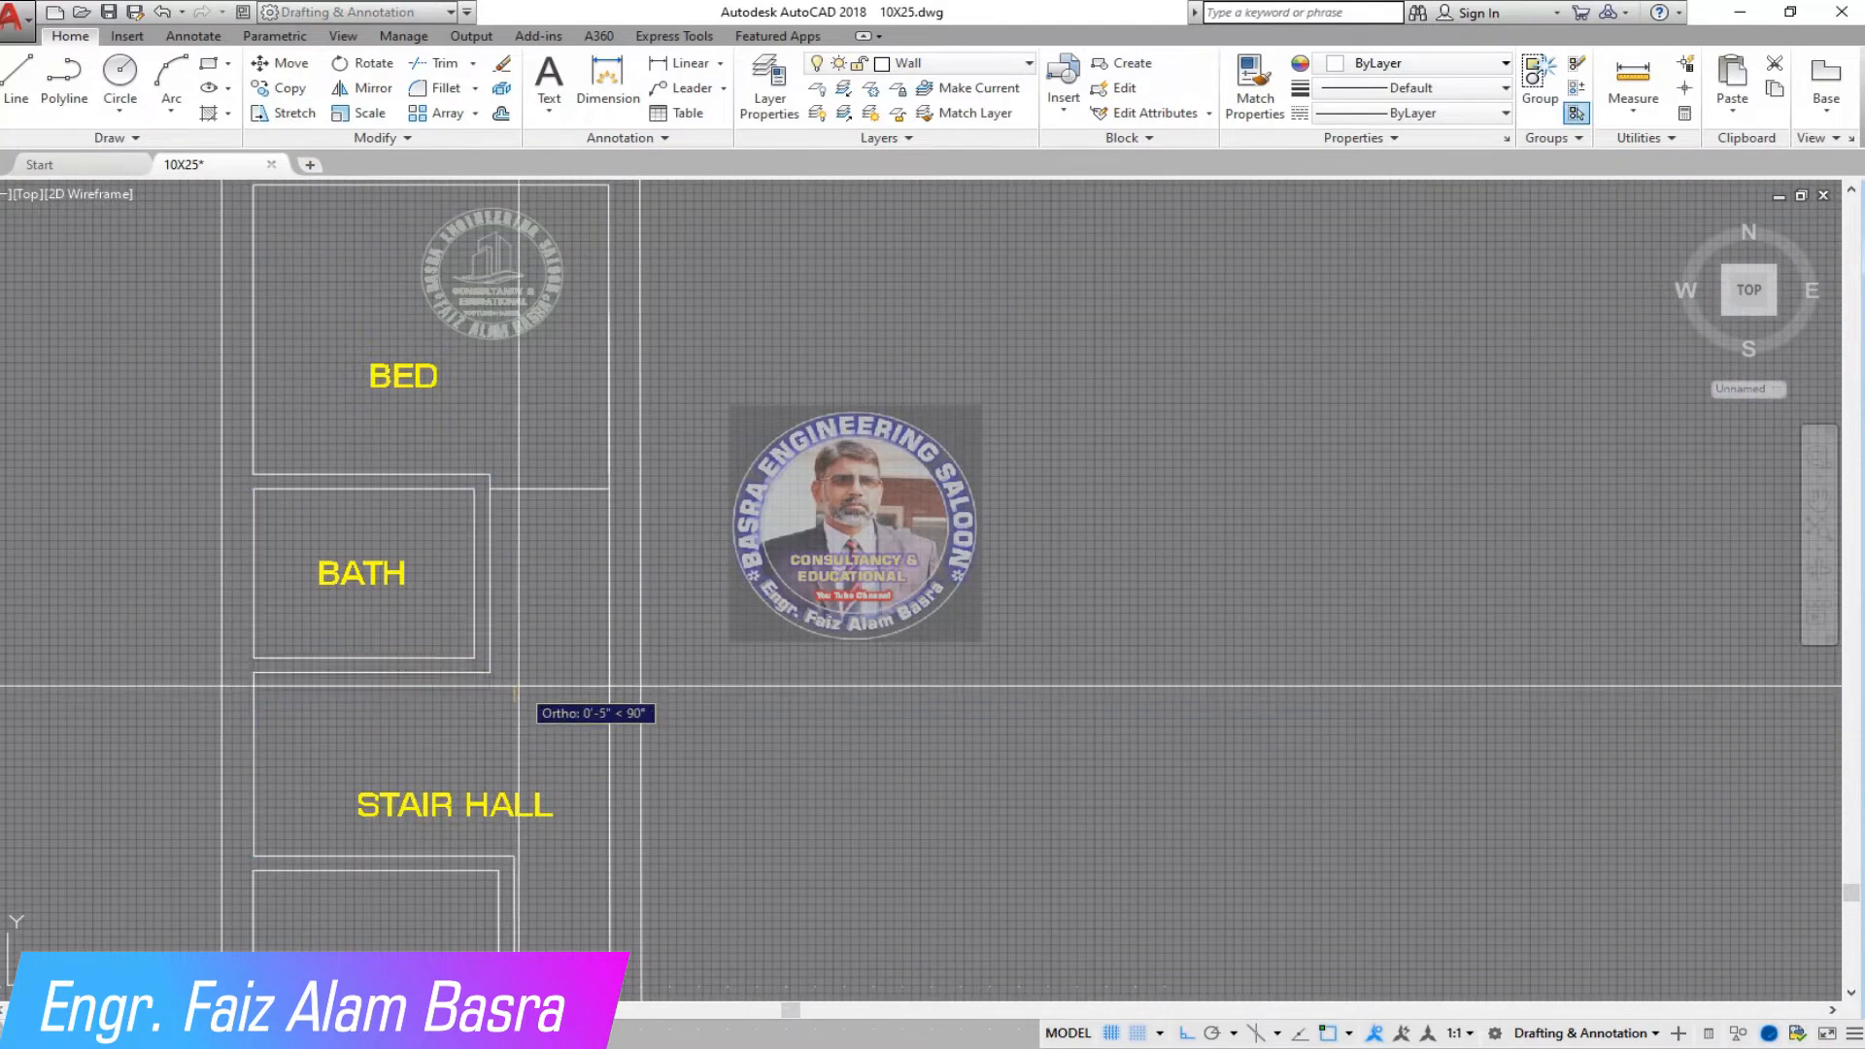
left_click(519, 686)
- Stretch the wall between the bedroom and the bath downward into the bath, and save the drawing
middle_click_drag(458, 420, 462, 495)
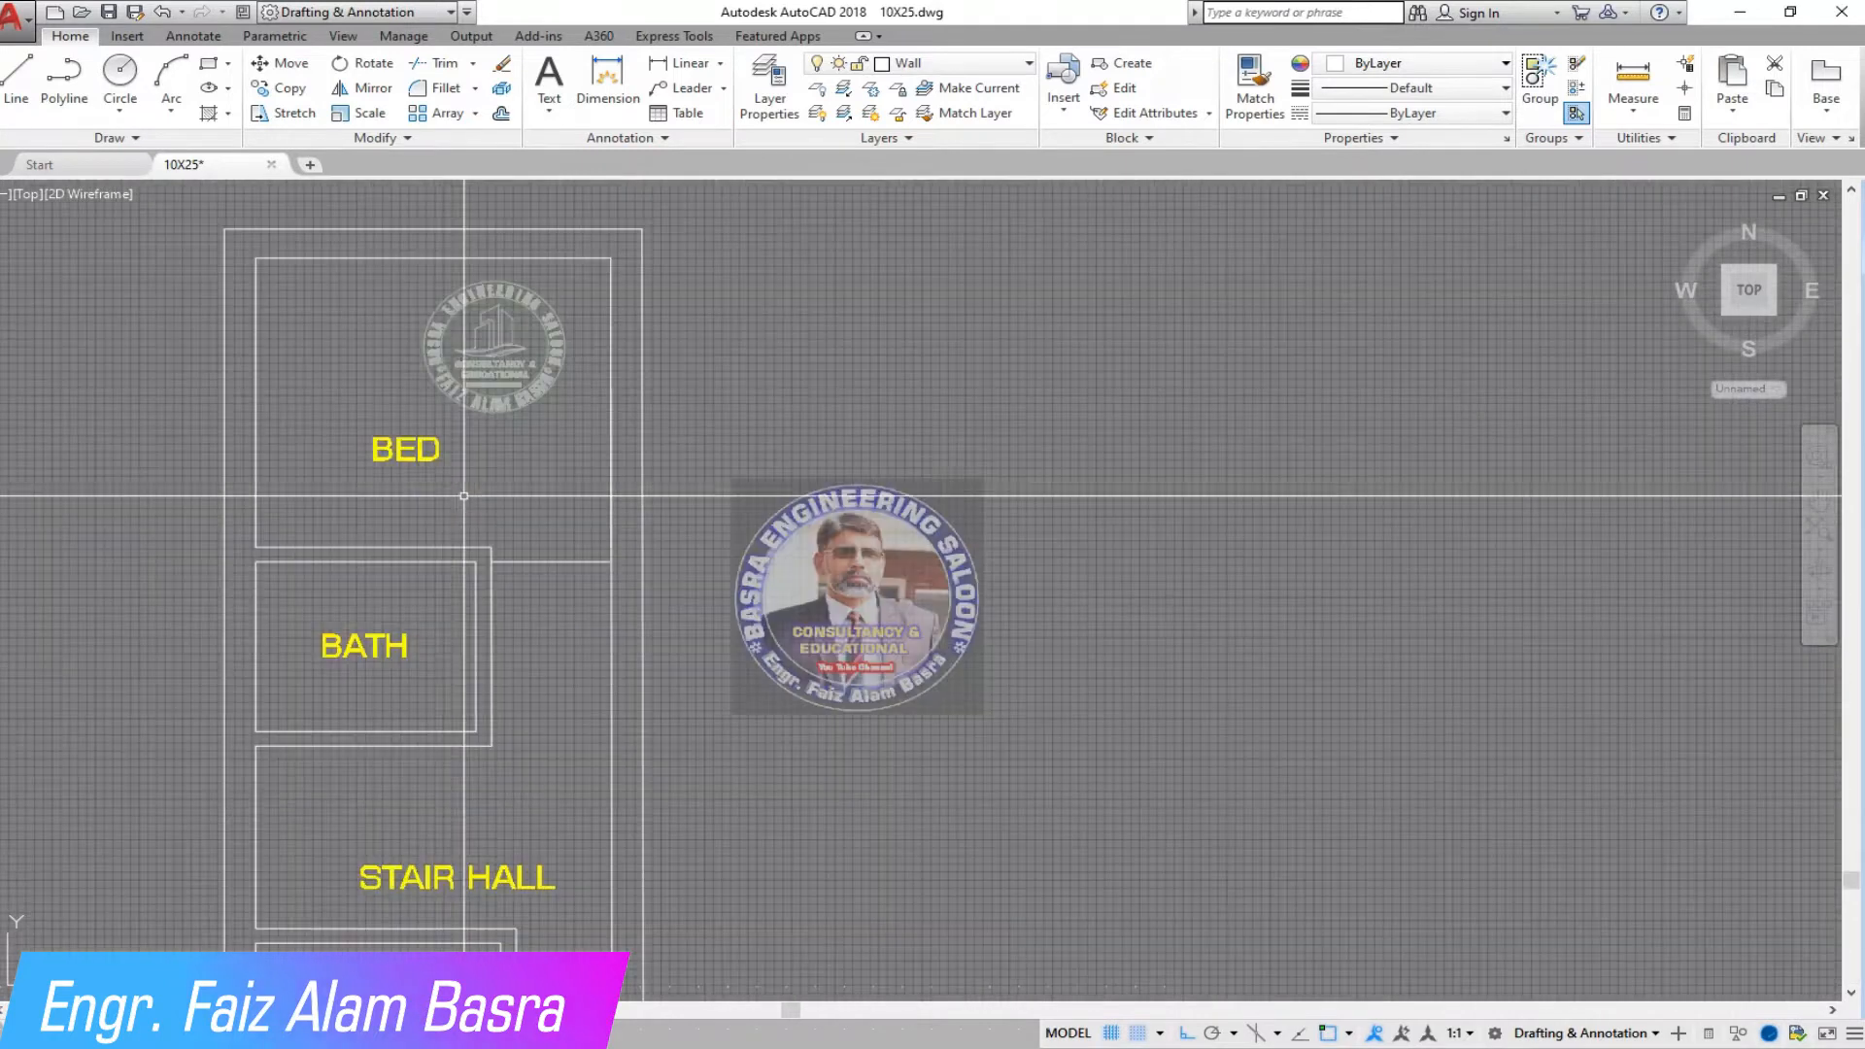
left_click(296, 115)
scroll(219, 542, "up", 2)
left_click(950, 626)
left_click(380, 508)
right_click(393, 456)
left_click(414, 360)
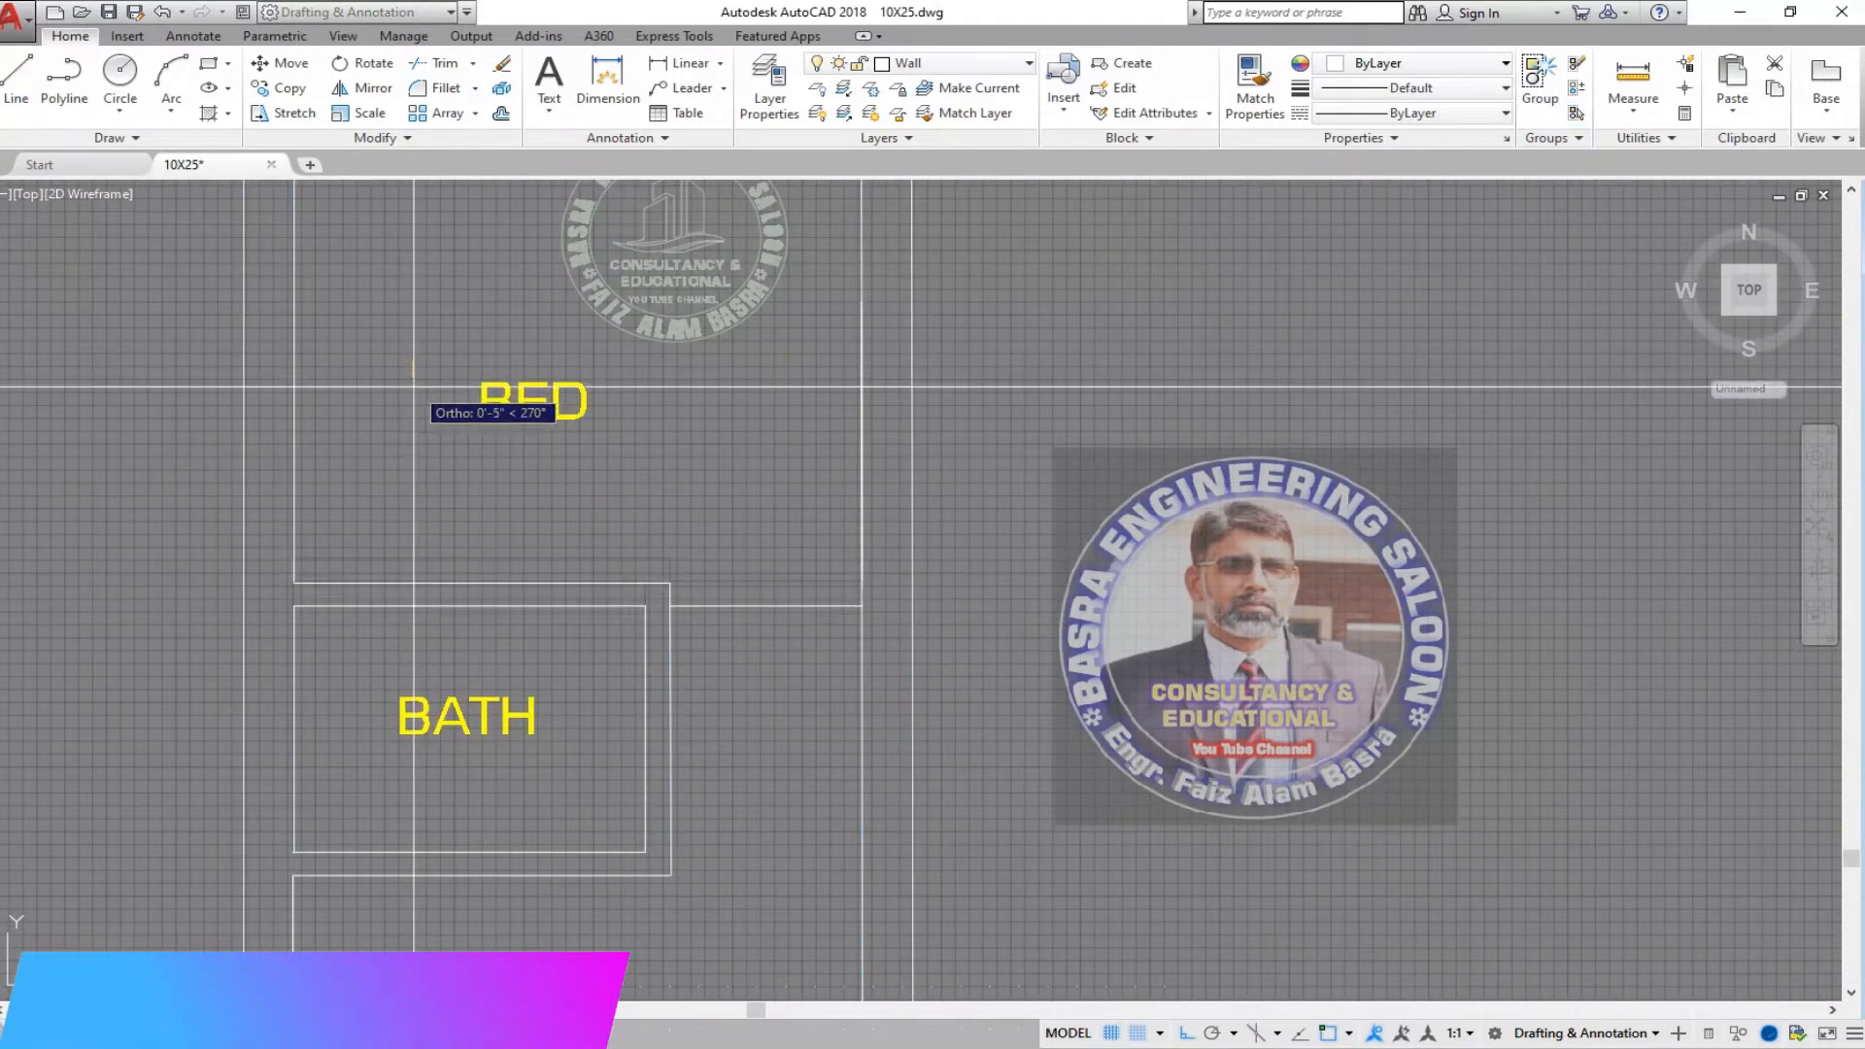
left_click(411, 394)
scroll(401, 854, "up", 2)
scroll(378, 657, "down", 4)
middle_click_drag(409, 999, 397, 858)
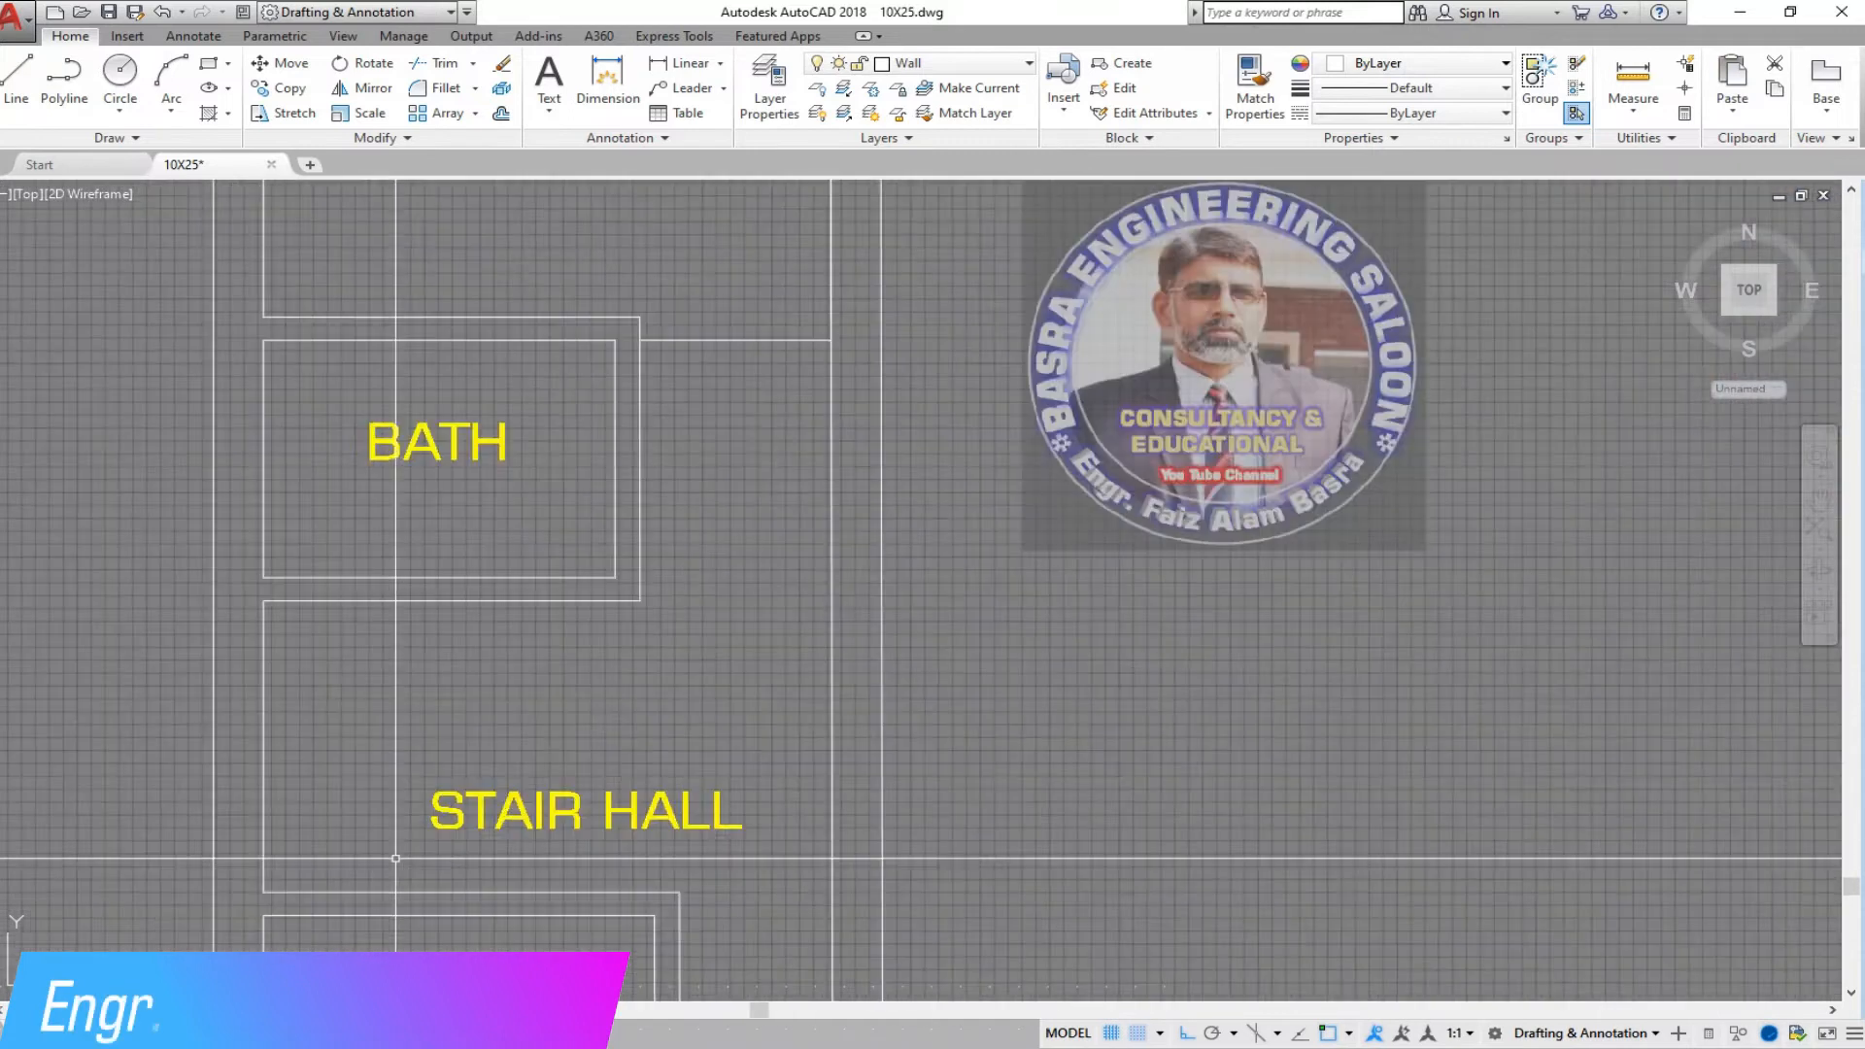
left_click(112, 14)
- Add a linear dimension from the bath's right outer wall line to the house's right inner wall line
scroll(469, 536, "down", 4)
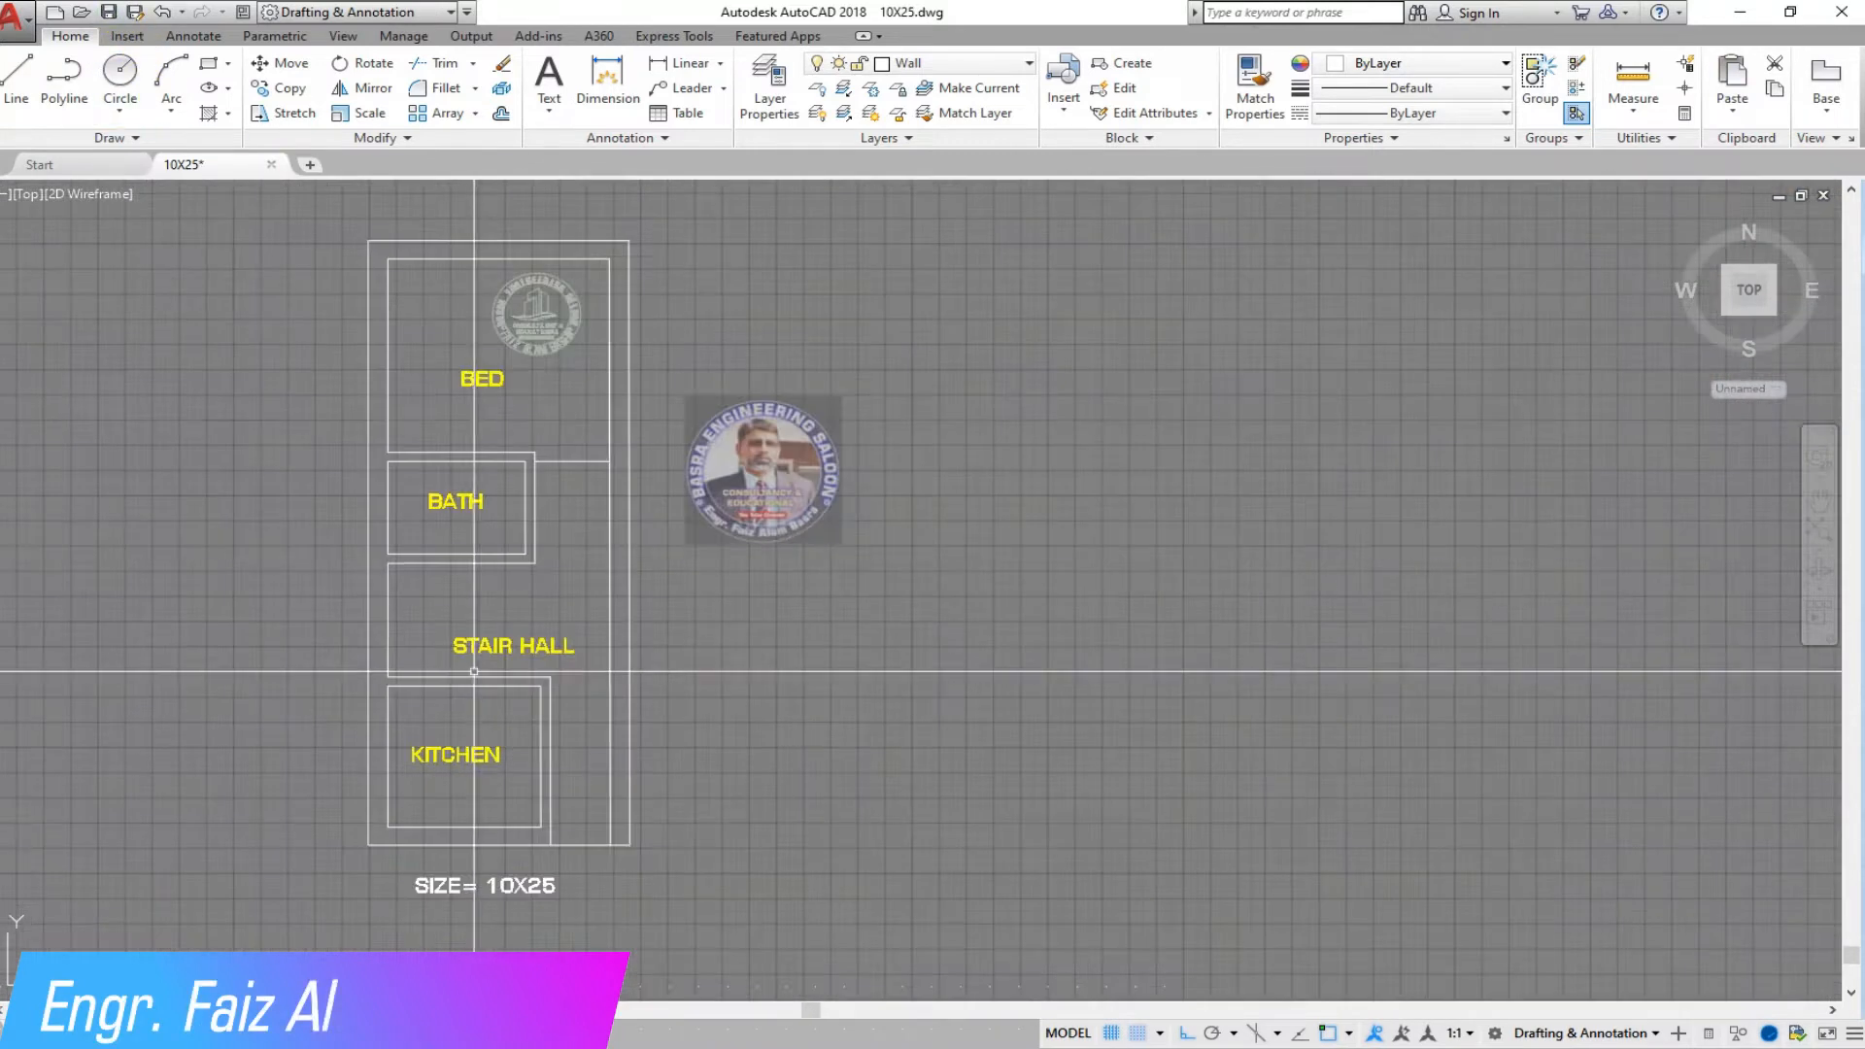
scroll(477, 701, "up", 4)
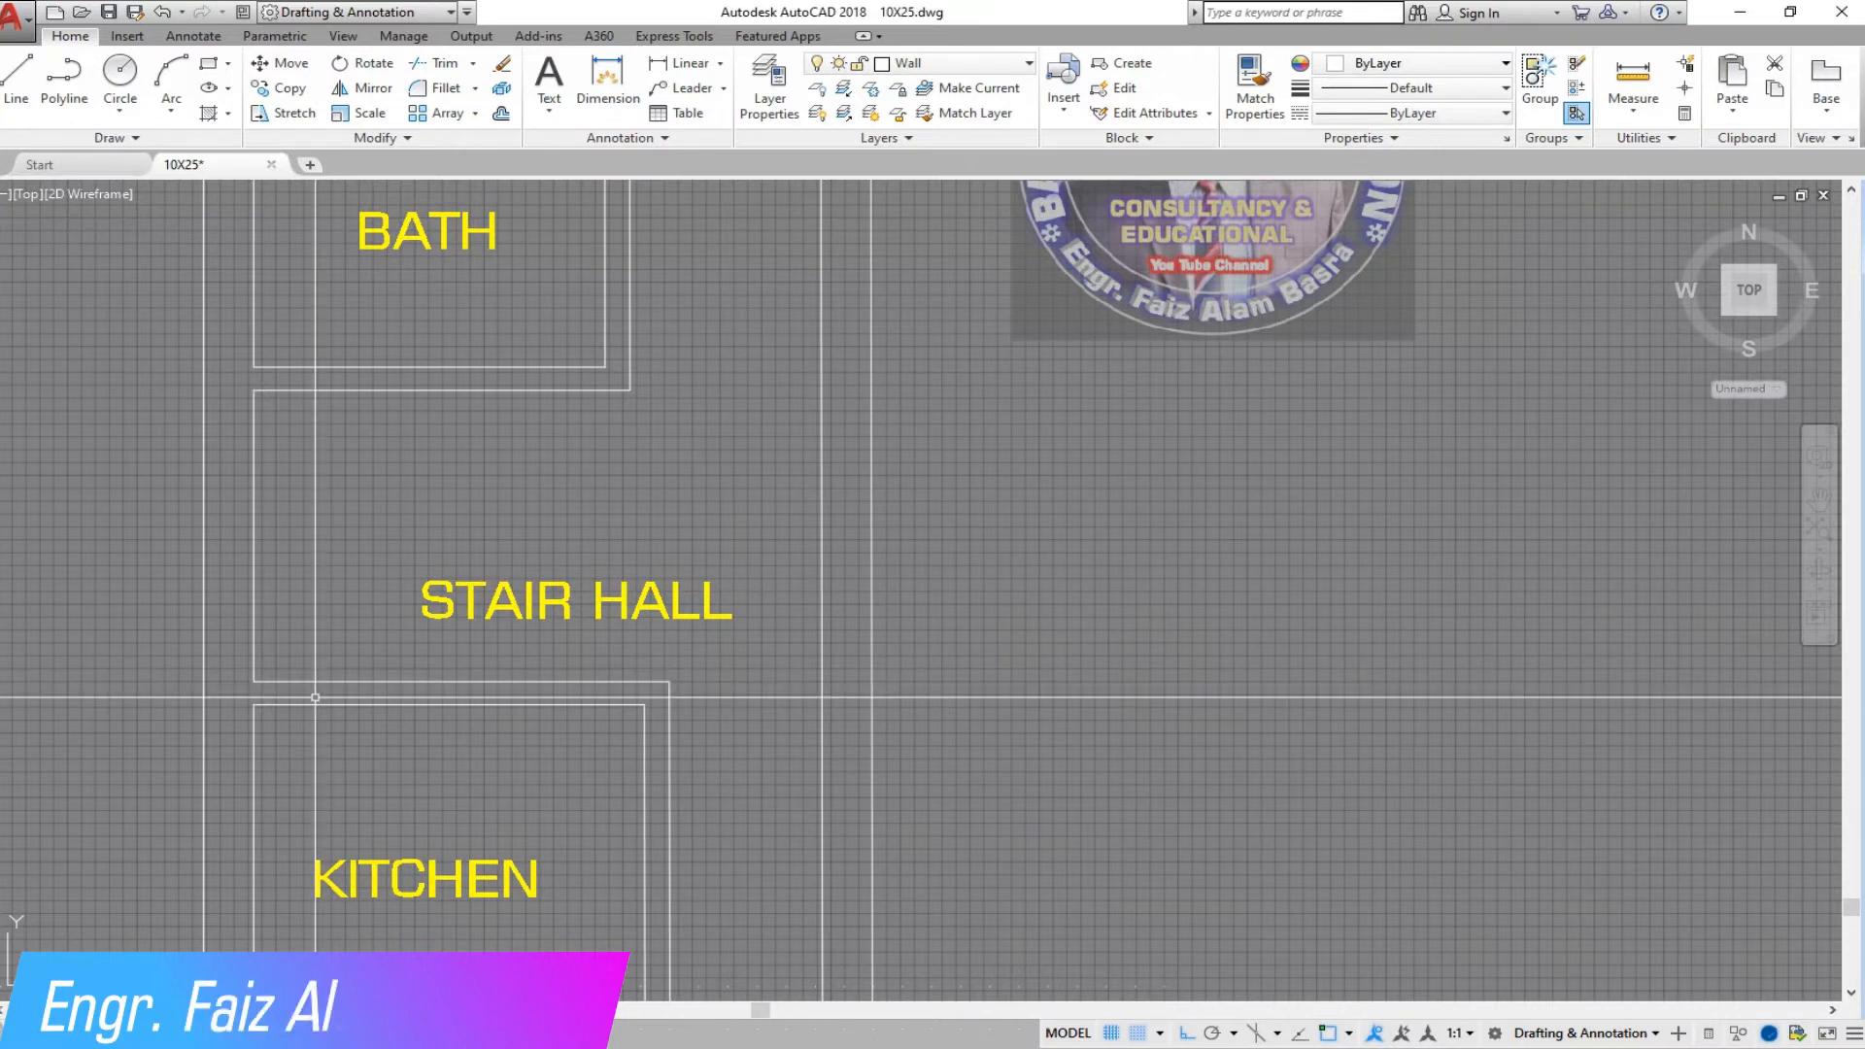
scroll(666, 614, "down", 5)
scroll(706, 424, "up", 5)
left_click(683, 64)
left_click(571, 390)
left_click(761, 394)
left_click(730, 349)
scroll(717, 501, "down", 2)
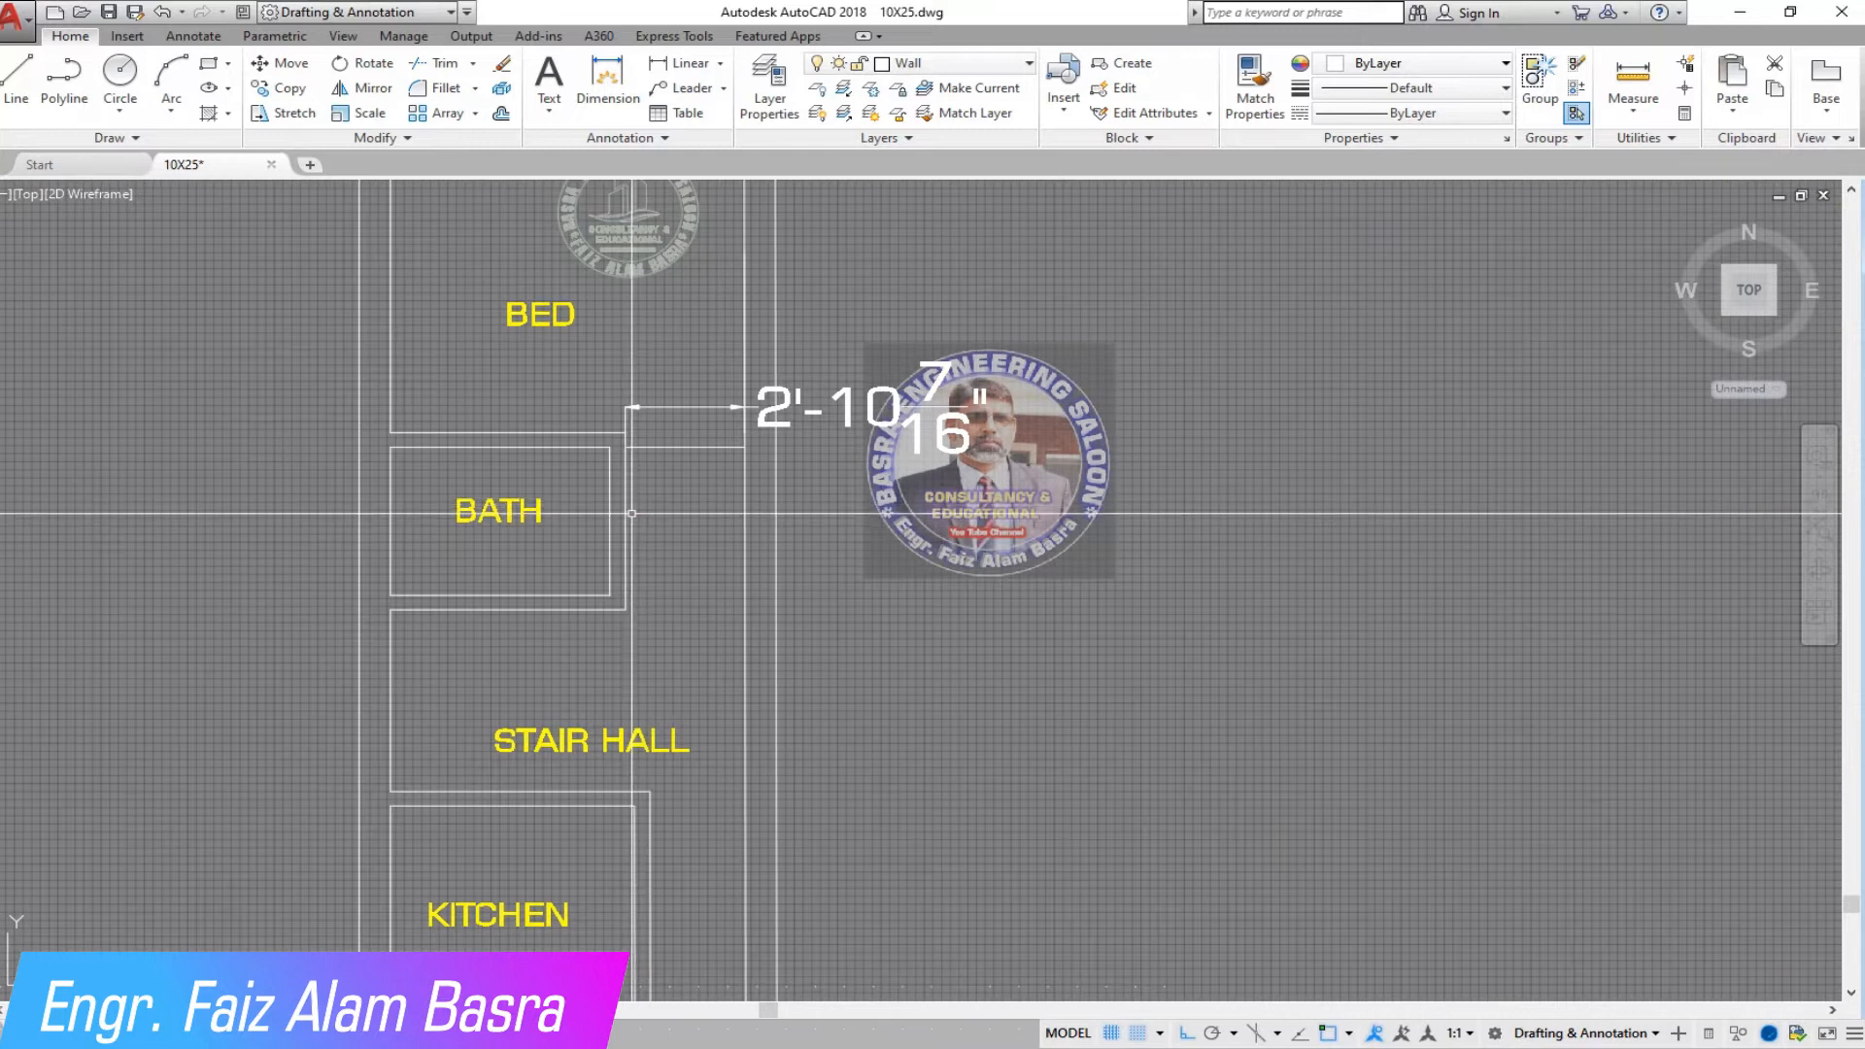
- Stretch the bath's right wall inward by 1'-2 3/4" to widen the passage beside it
scroll(637, 509, "up", 2)
left_click(558, 375)
right_click(707, 525)
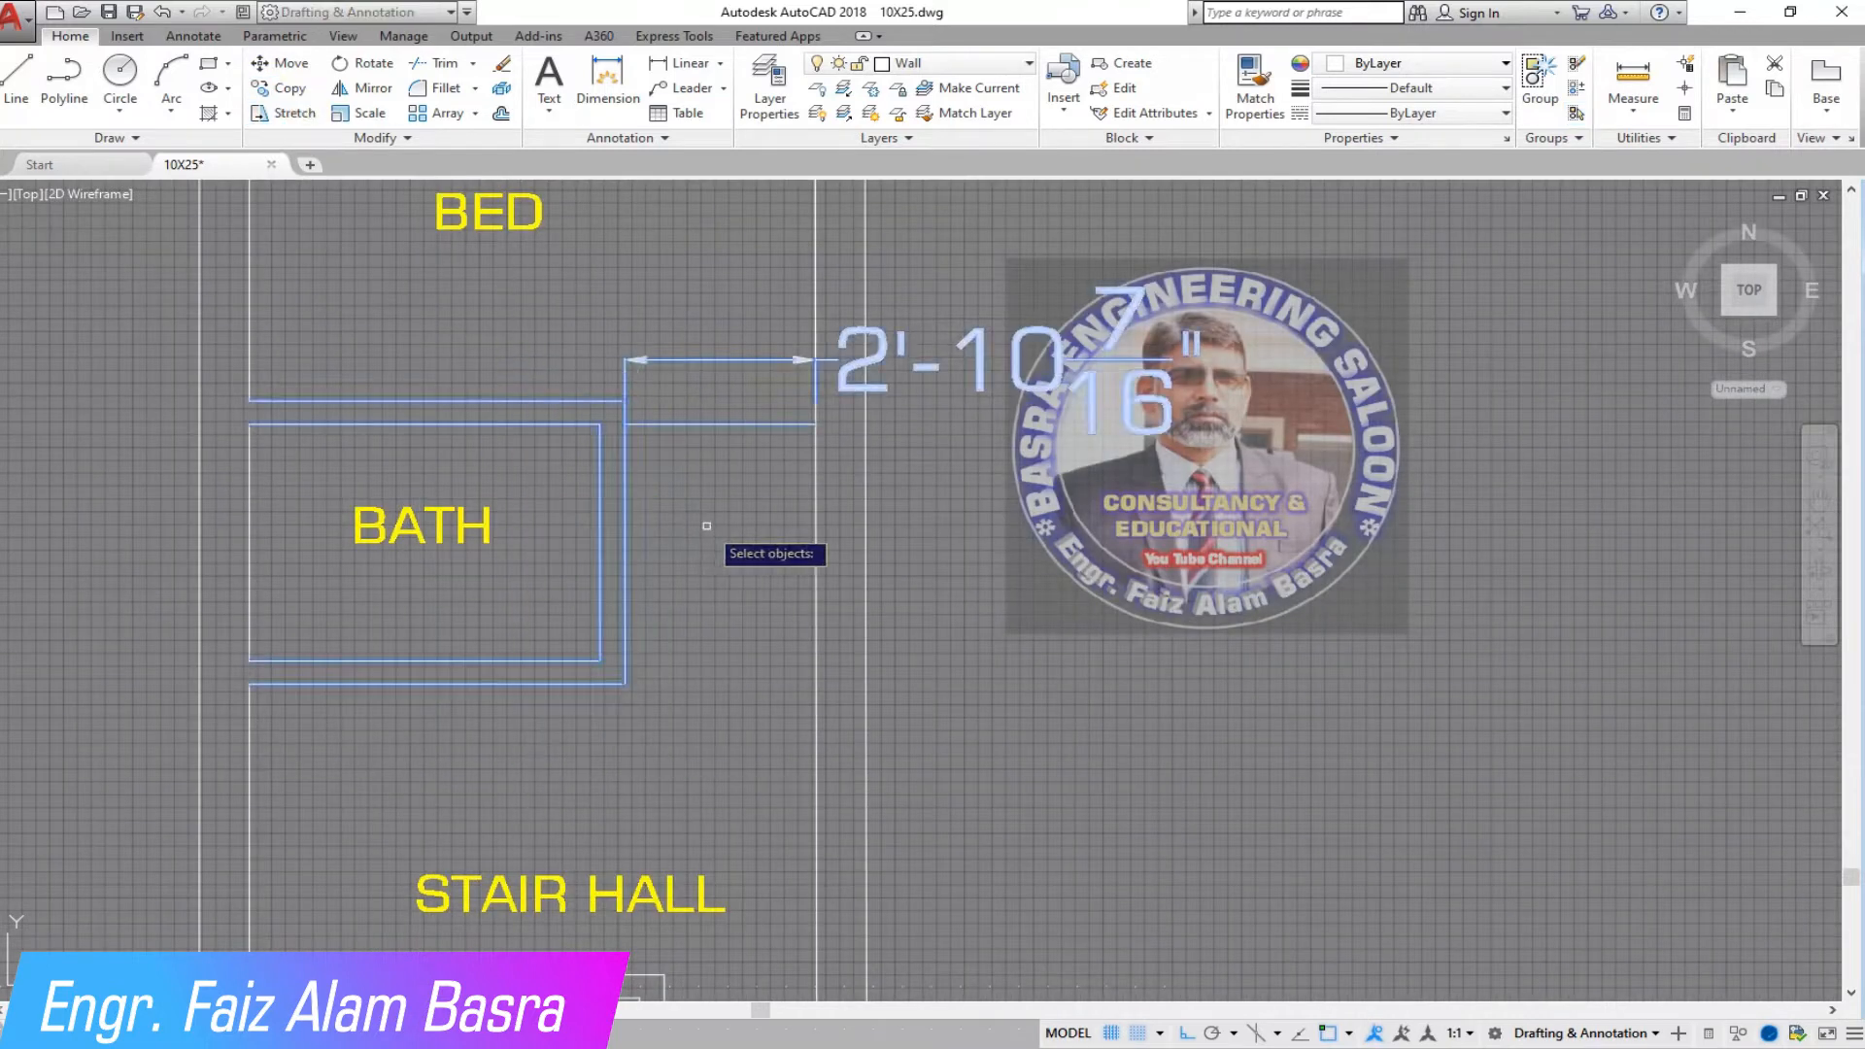
left_click(707, 525)
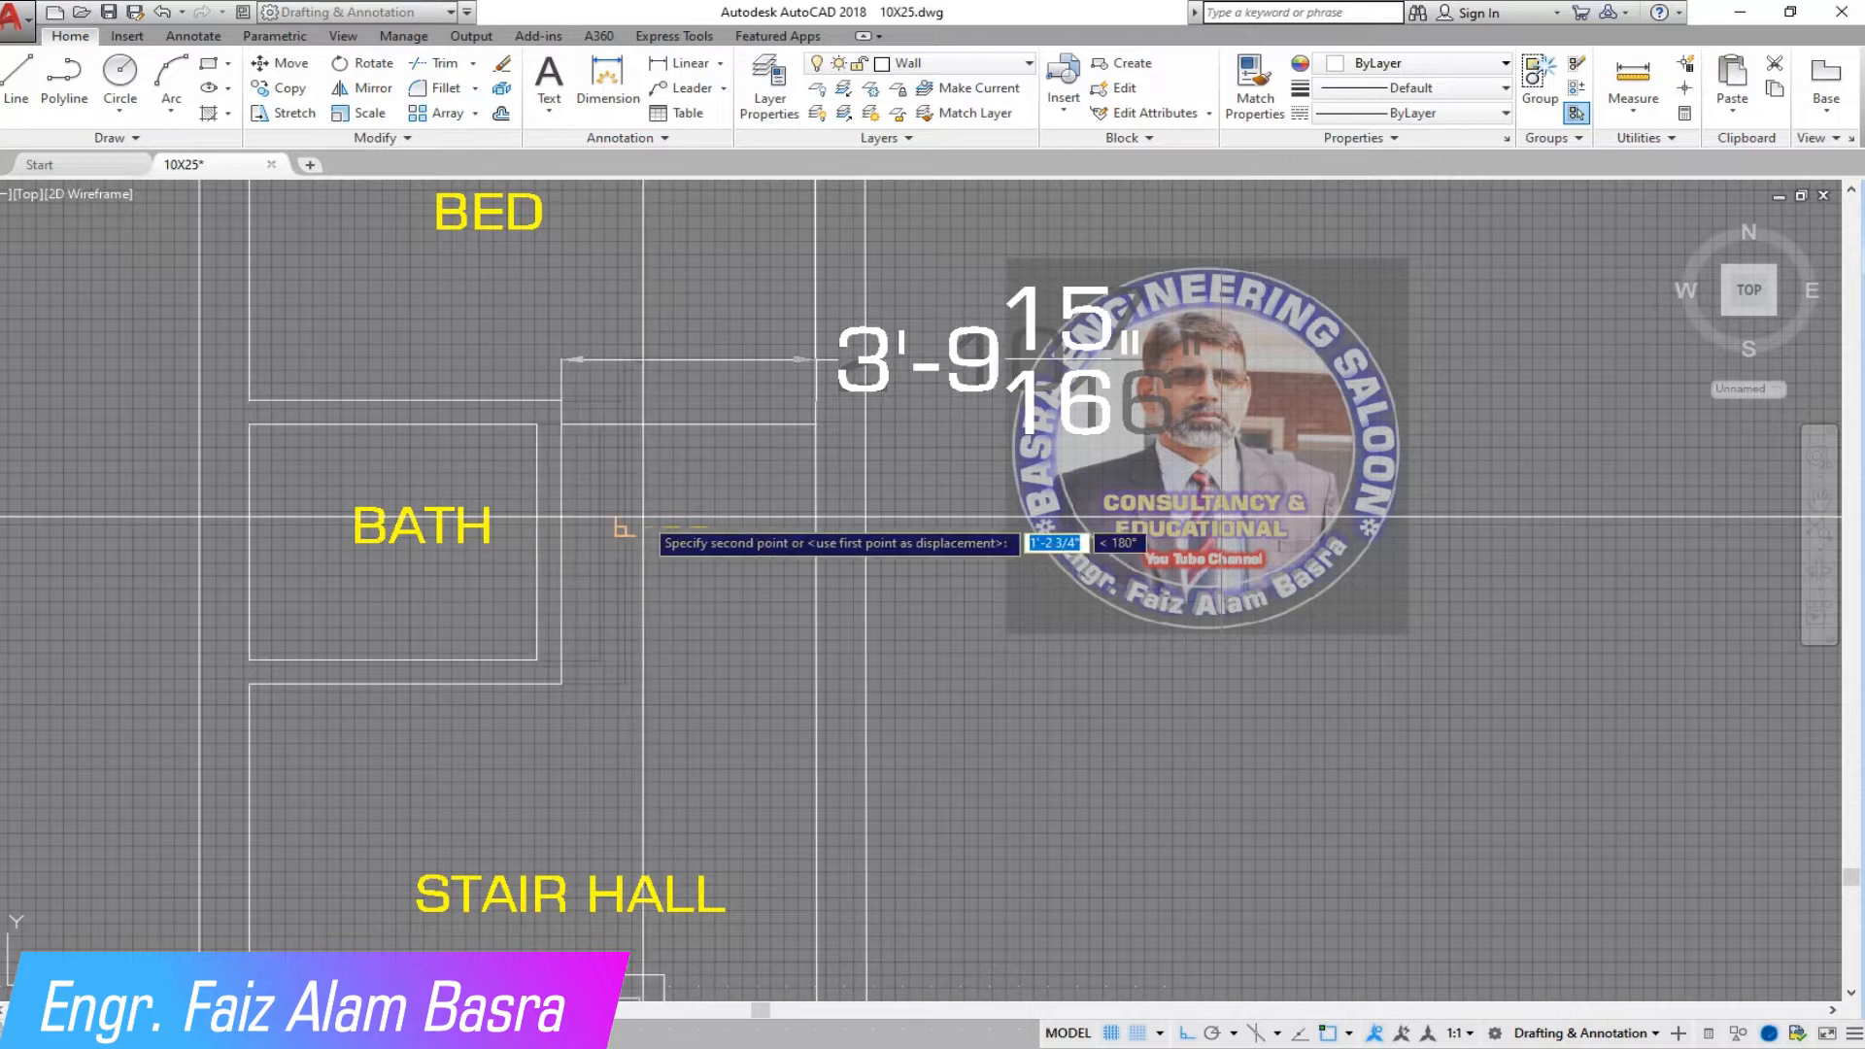
left_click(626, 514)
- Erase the linear dimension above the passage beside the bath
scroll(694, 361, "up", 2)
left_click(683, 388)
left_click(637, 322)
left_click(499, 66)
- Offset the house's right inner wall line inward, and offset the copy again to a position just beside the bath's right wall
scroll(510, 472, "down", 2)
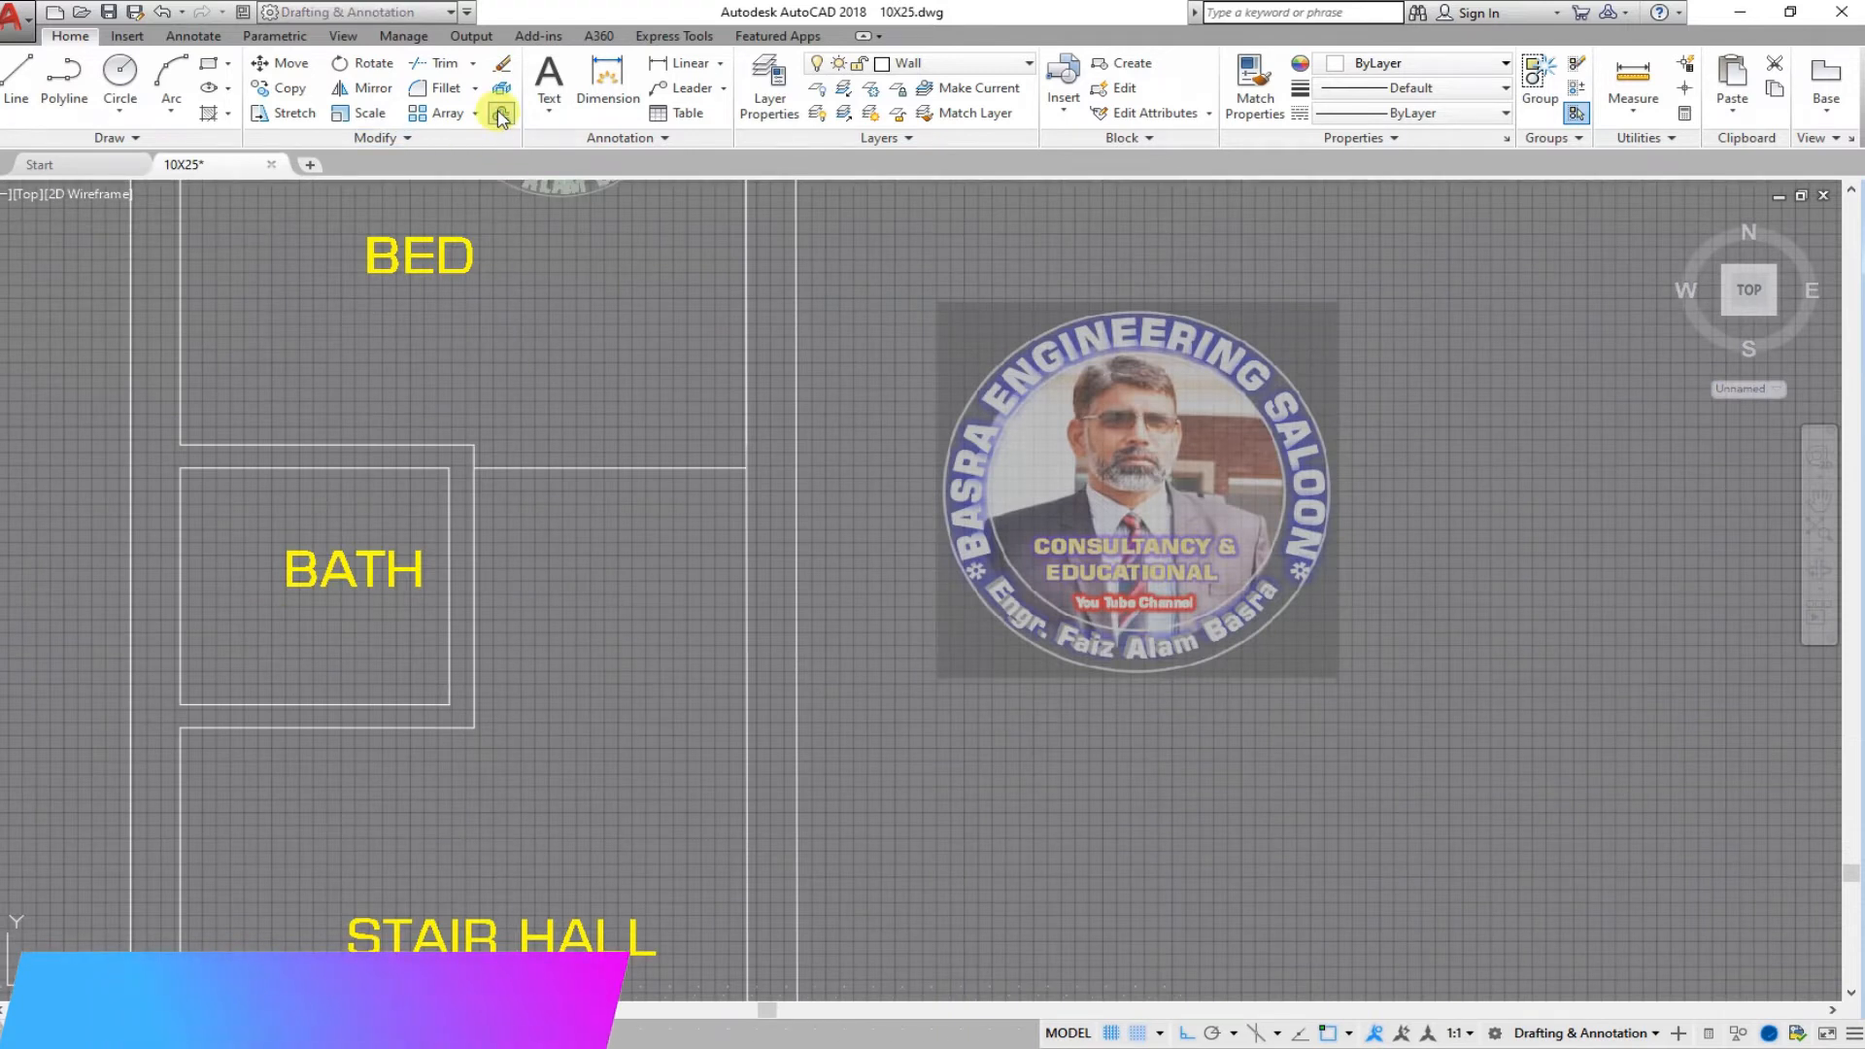
left_click(748, 483)
left_click(641, 518)
key("Return")
key("Return")
key("Return")
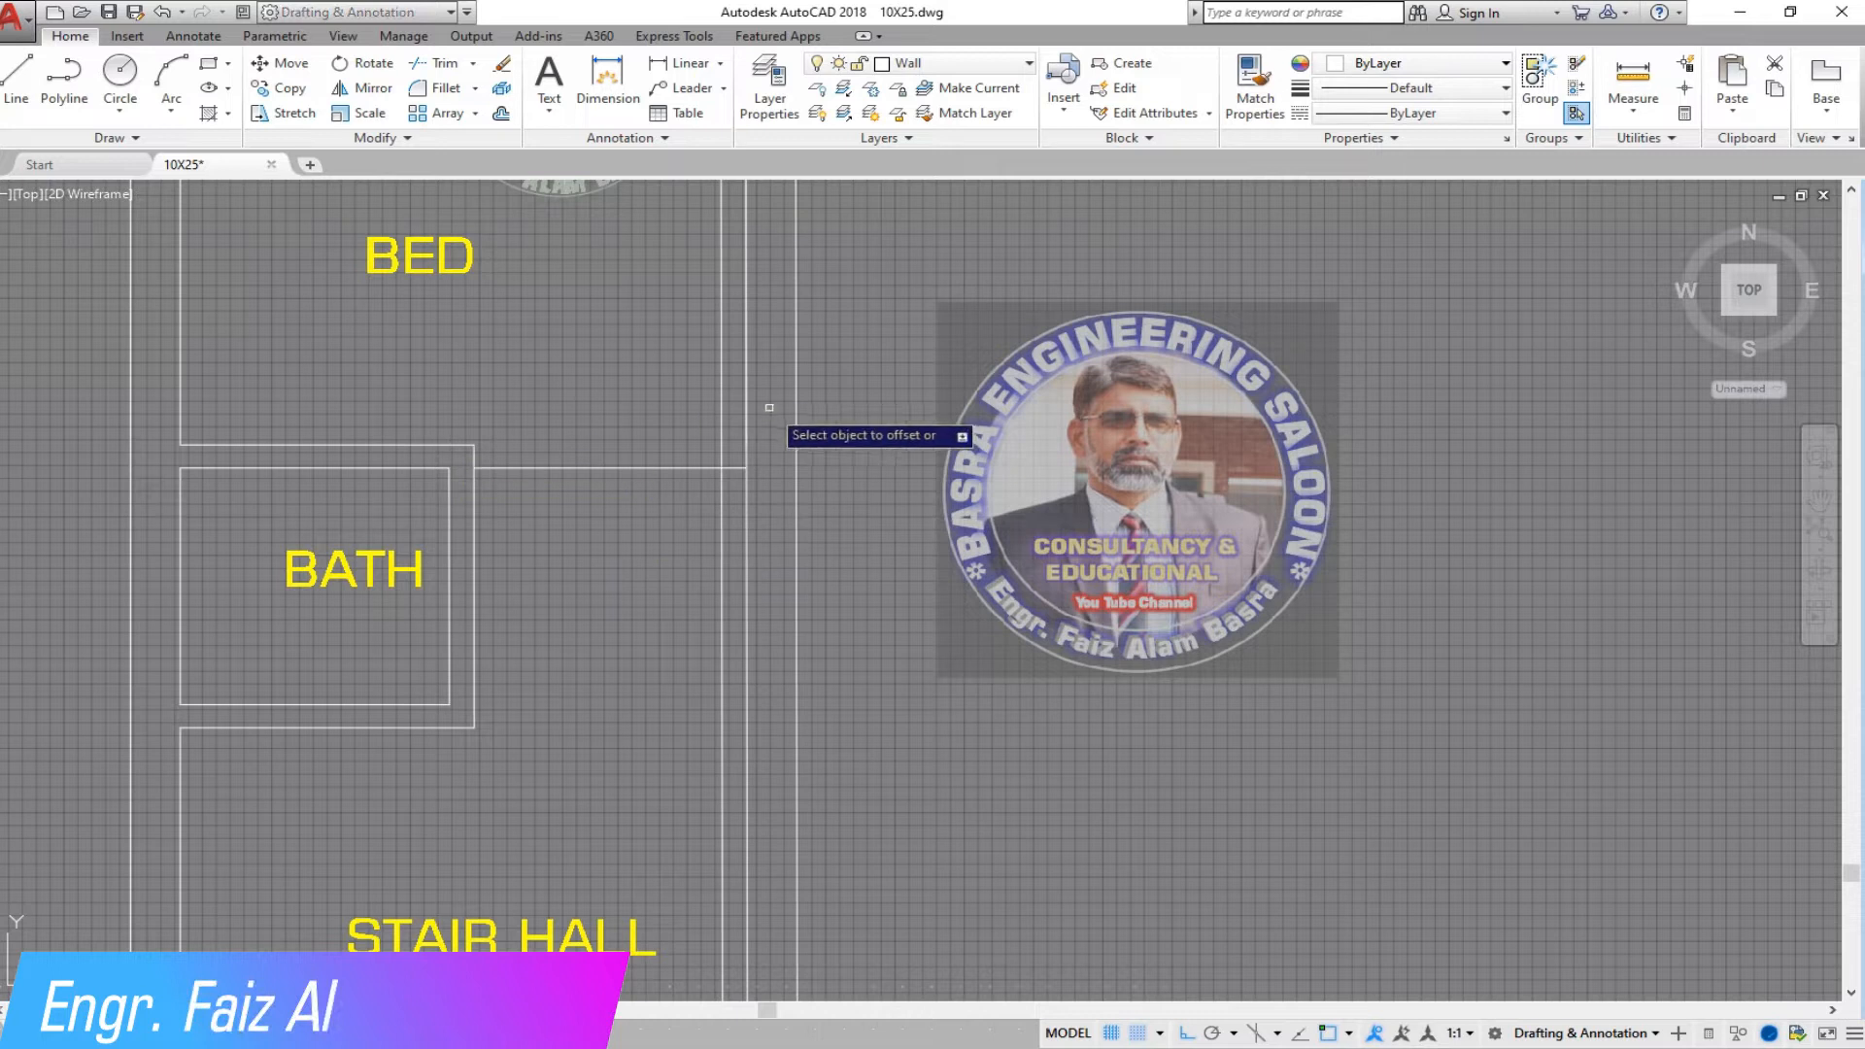
left_click(559, 402)
scroll(530, 448, "up", 2)
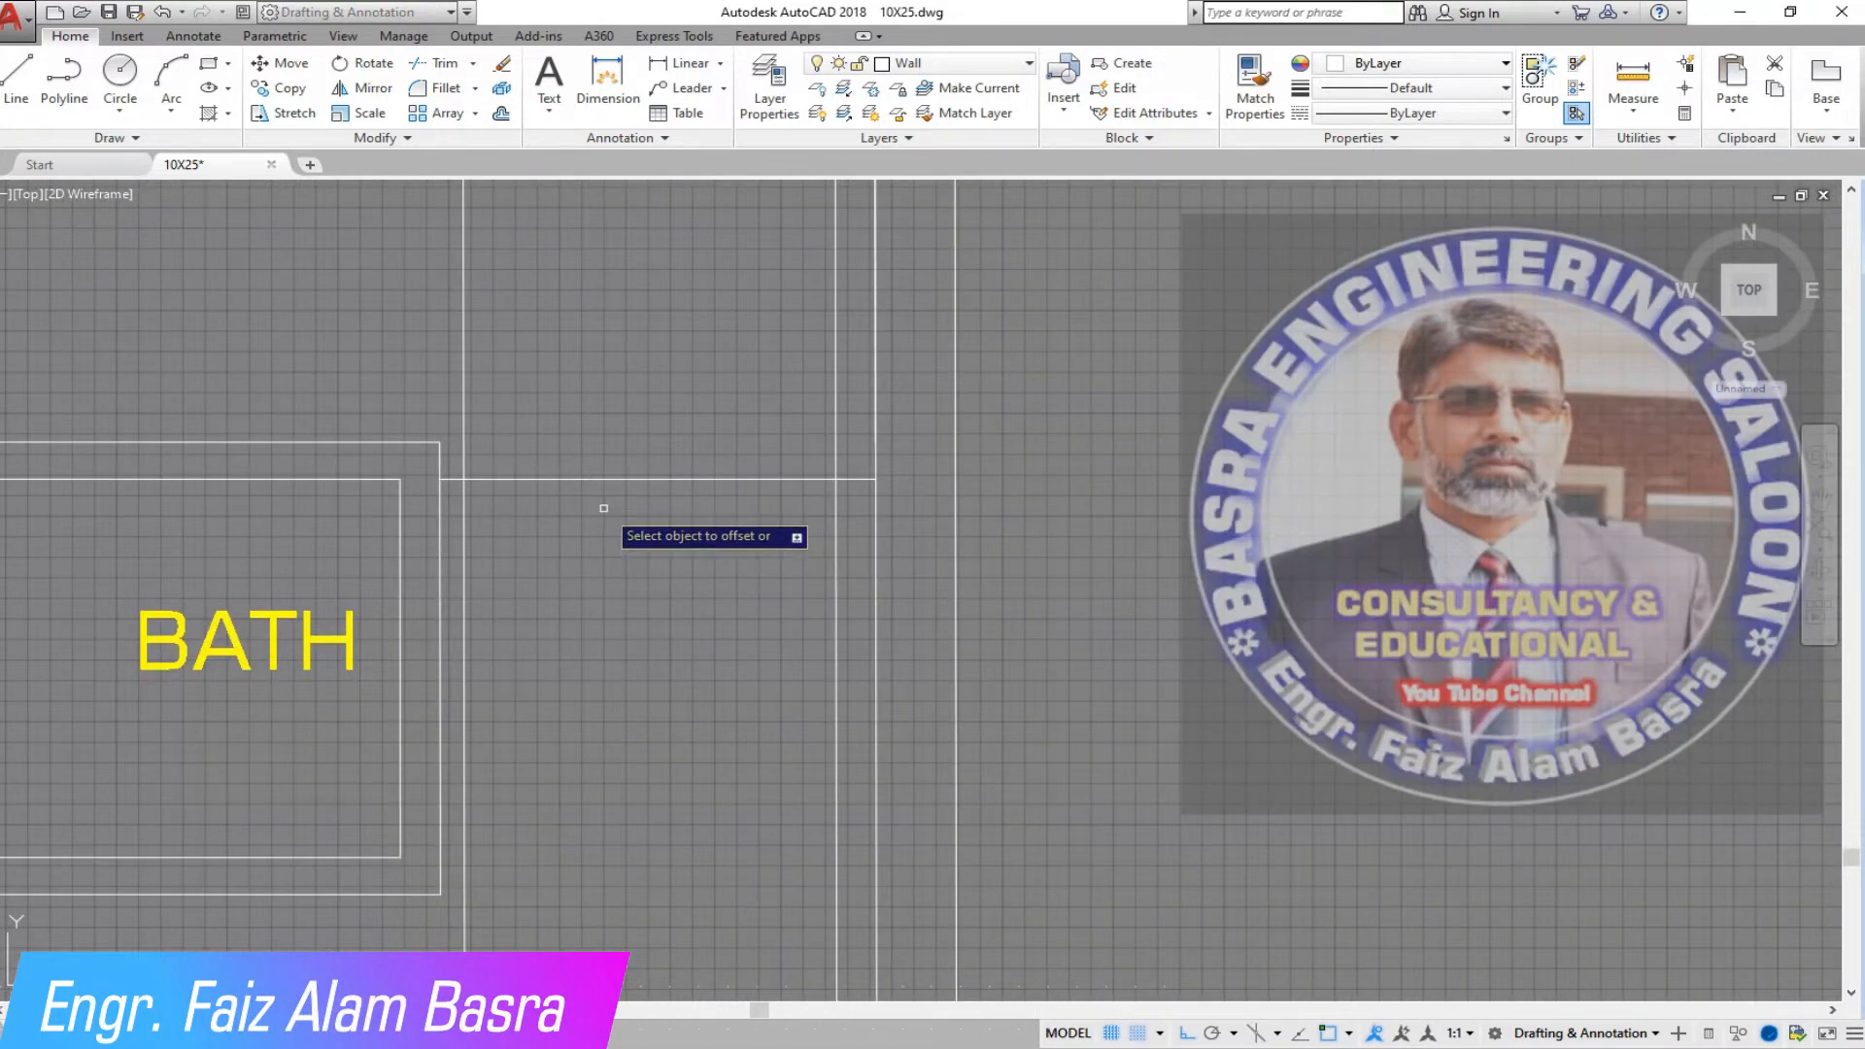
scroll(600, 501, "down", 2)
right_click(587, 503)
left_click(642, 523)
scroll(672, 493, "up", 2)
- Draw a polyline from the bath's upper right wall corner across to the house's right inner wall line, and dimension its length
left_click(64, 81)
left_click(393, 420)
left_click(826, 420)
key("Return")
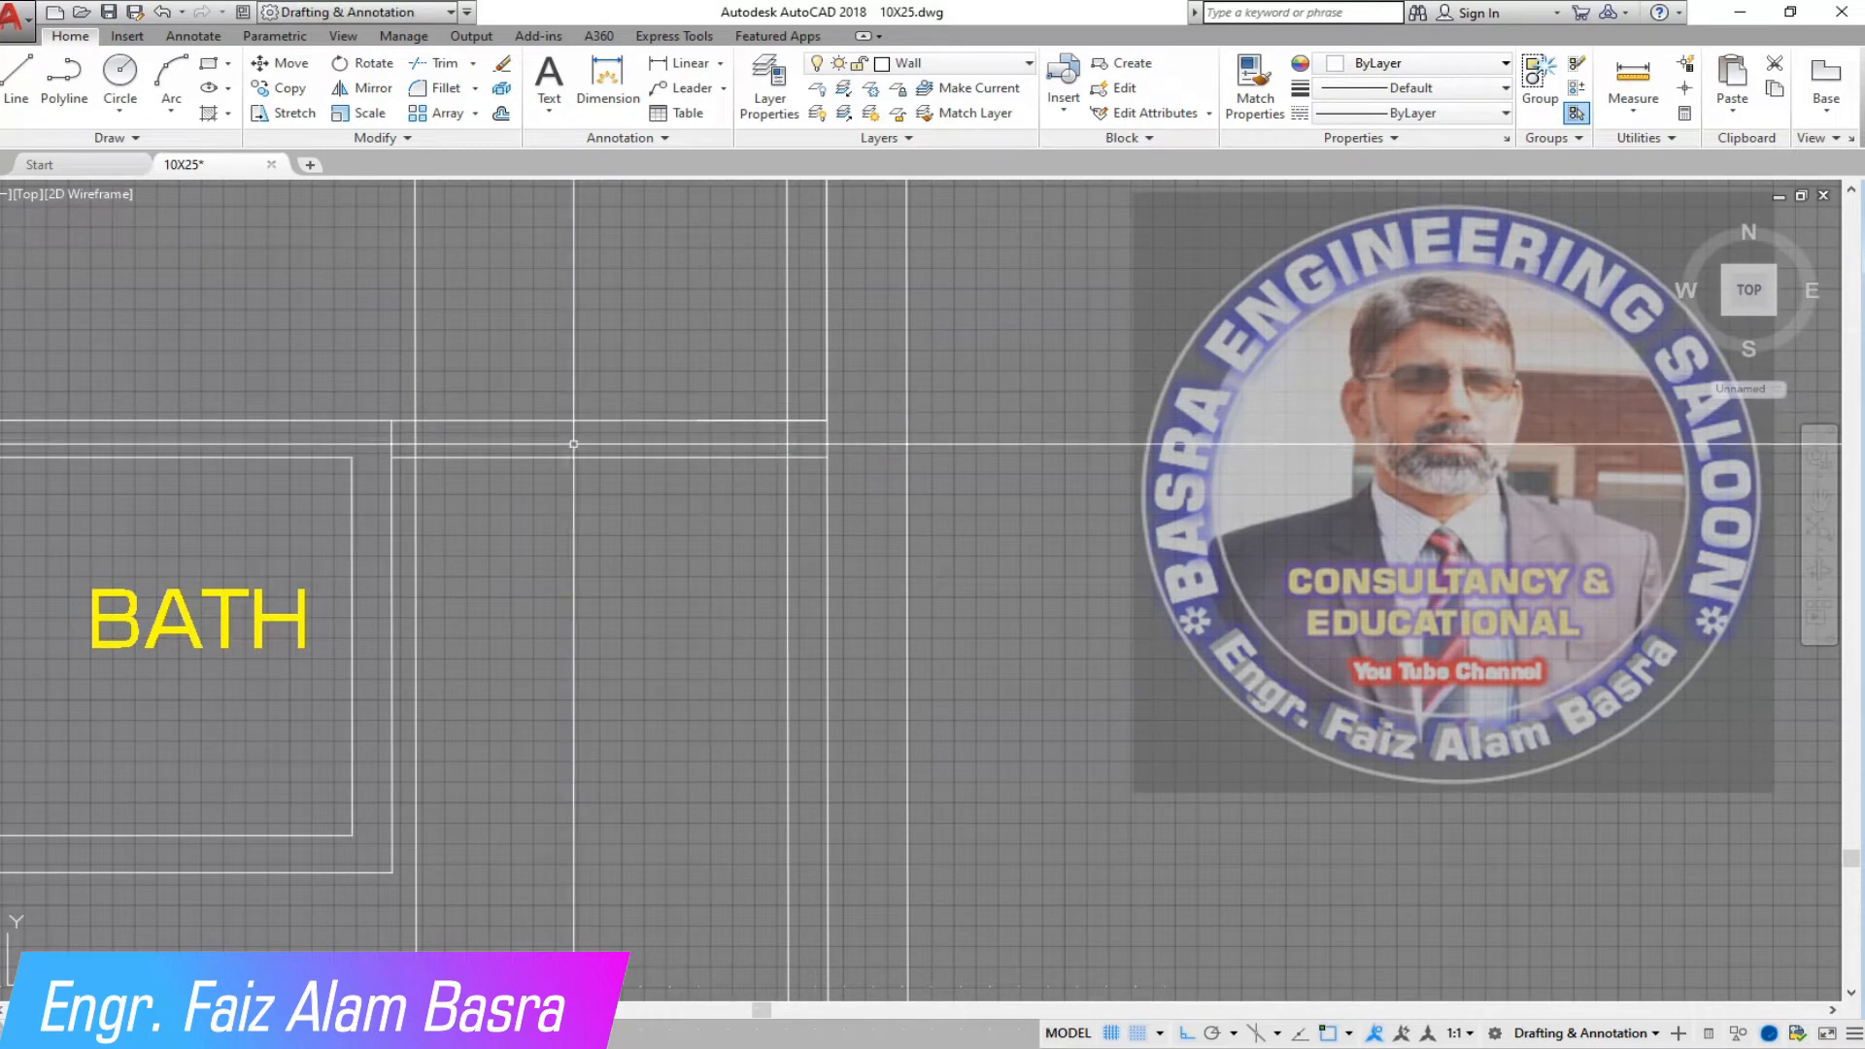
left_click(631, 417)
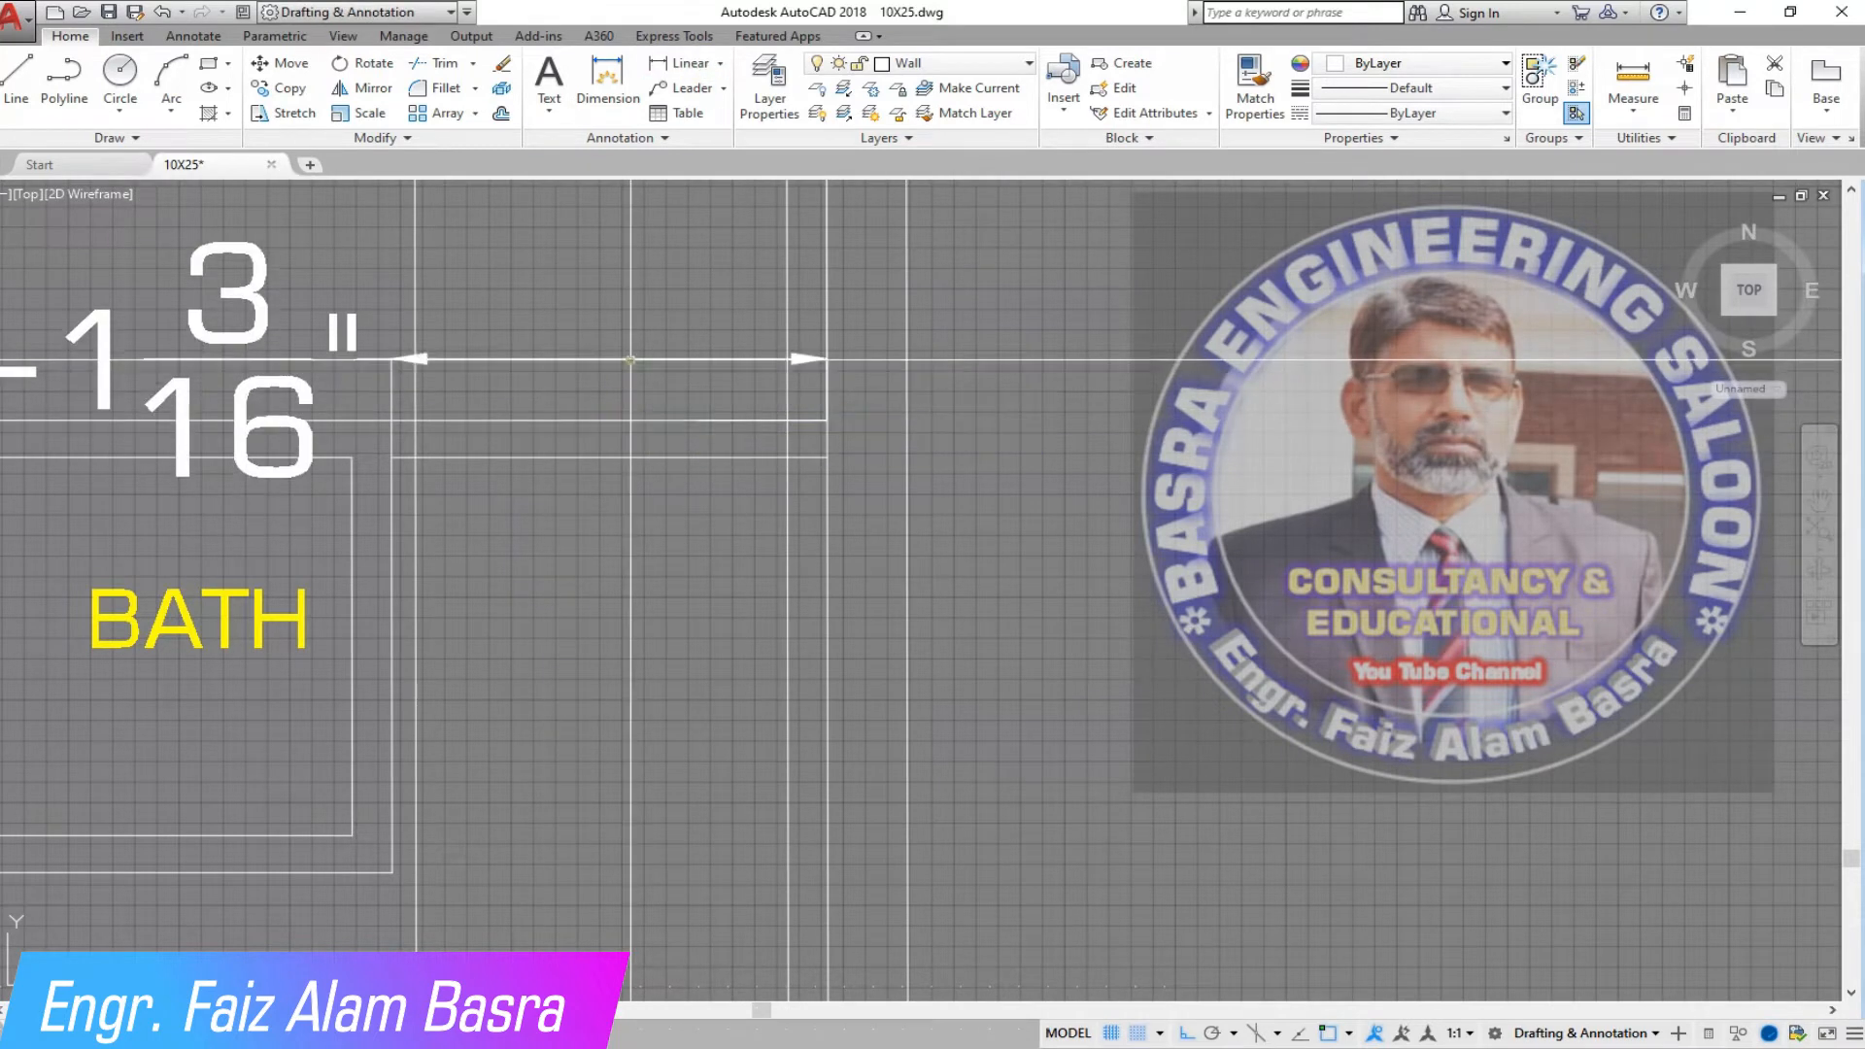
scroll(759, 380, "down", 2)
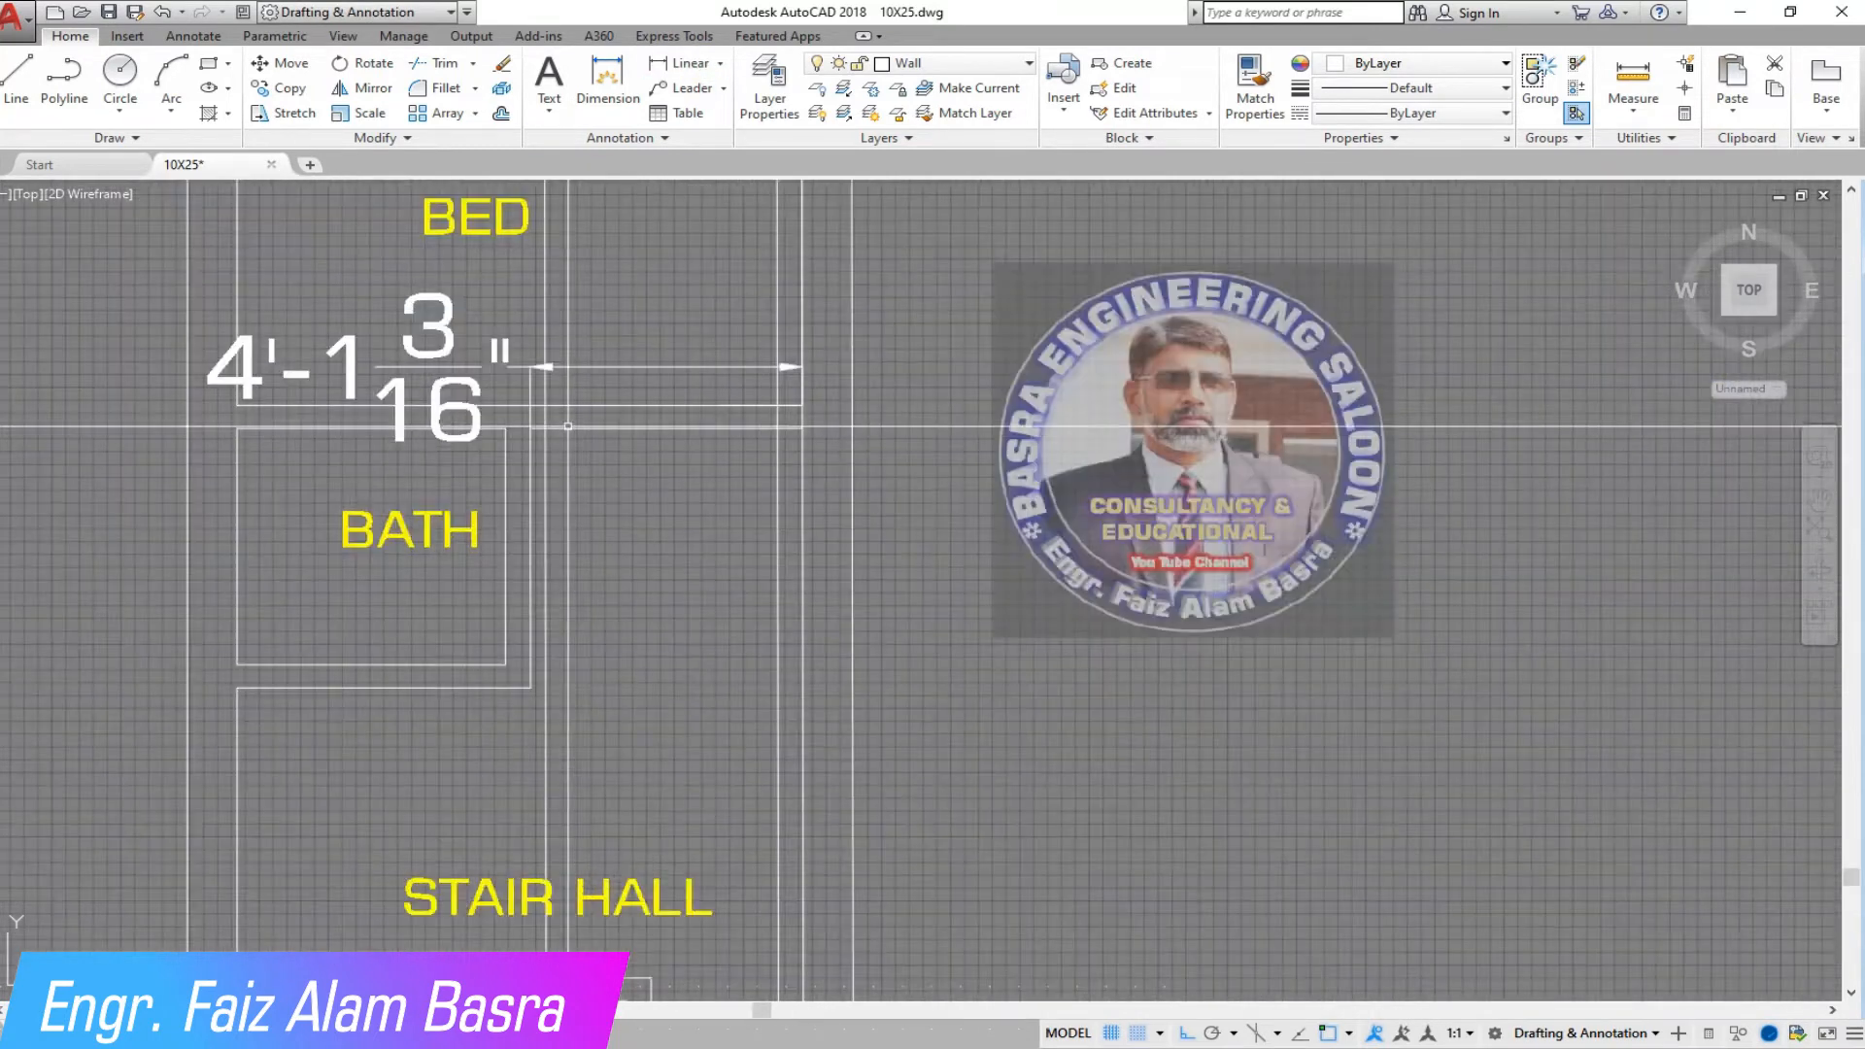
left_click(257, 118)
left_click(584, 730)
left_click(459, 304)
right_click(459, 304)
left_click(546, 297)
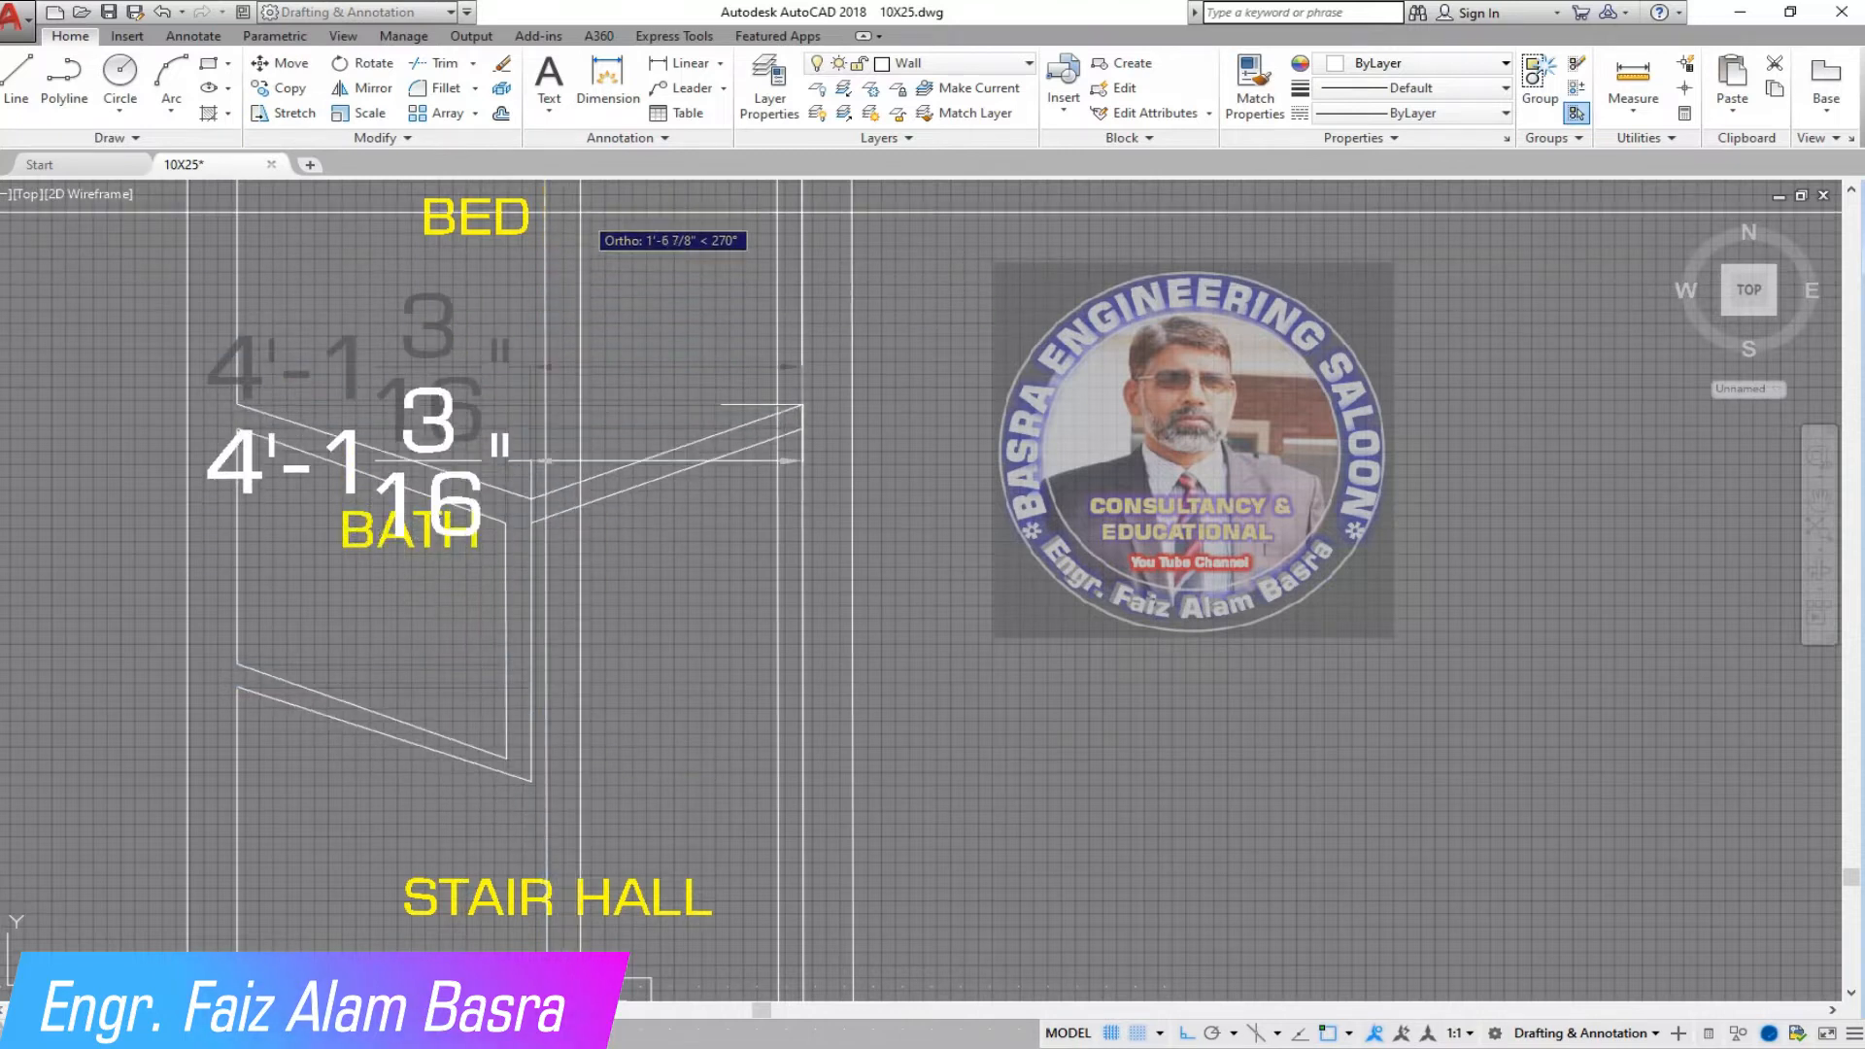
key("Escape")
- Stretch the bath's right wall outward with its dimension to make the passage 4'-0 11/16" wide
left_click(279, 117)
left_click(652, 754)
left_click(421, 315)
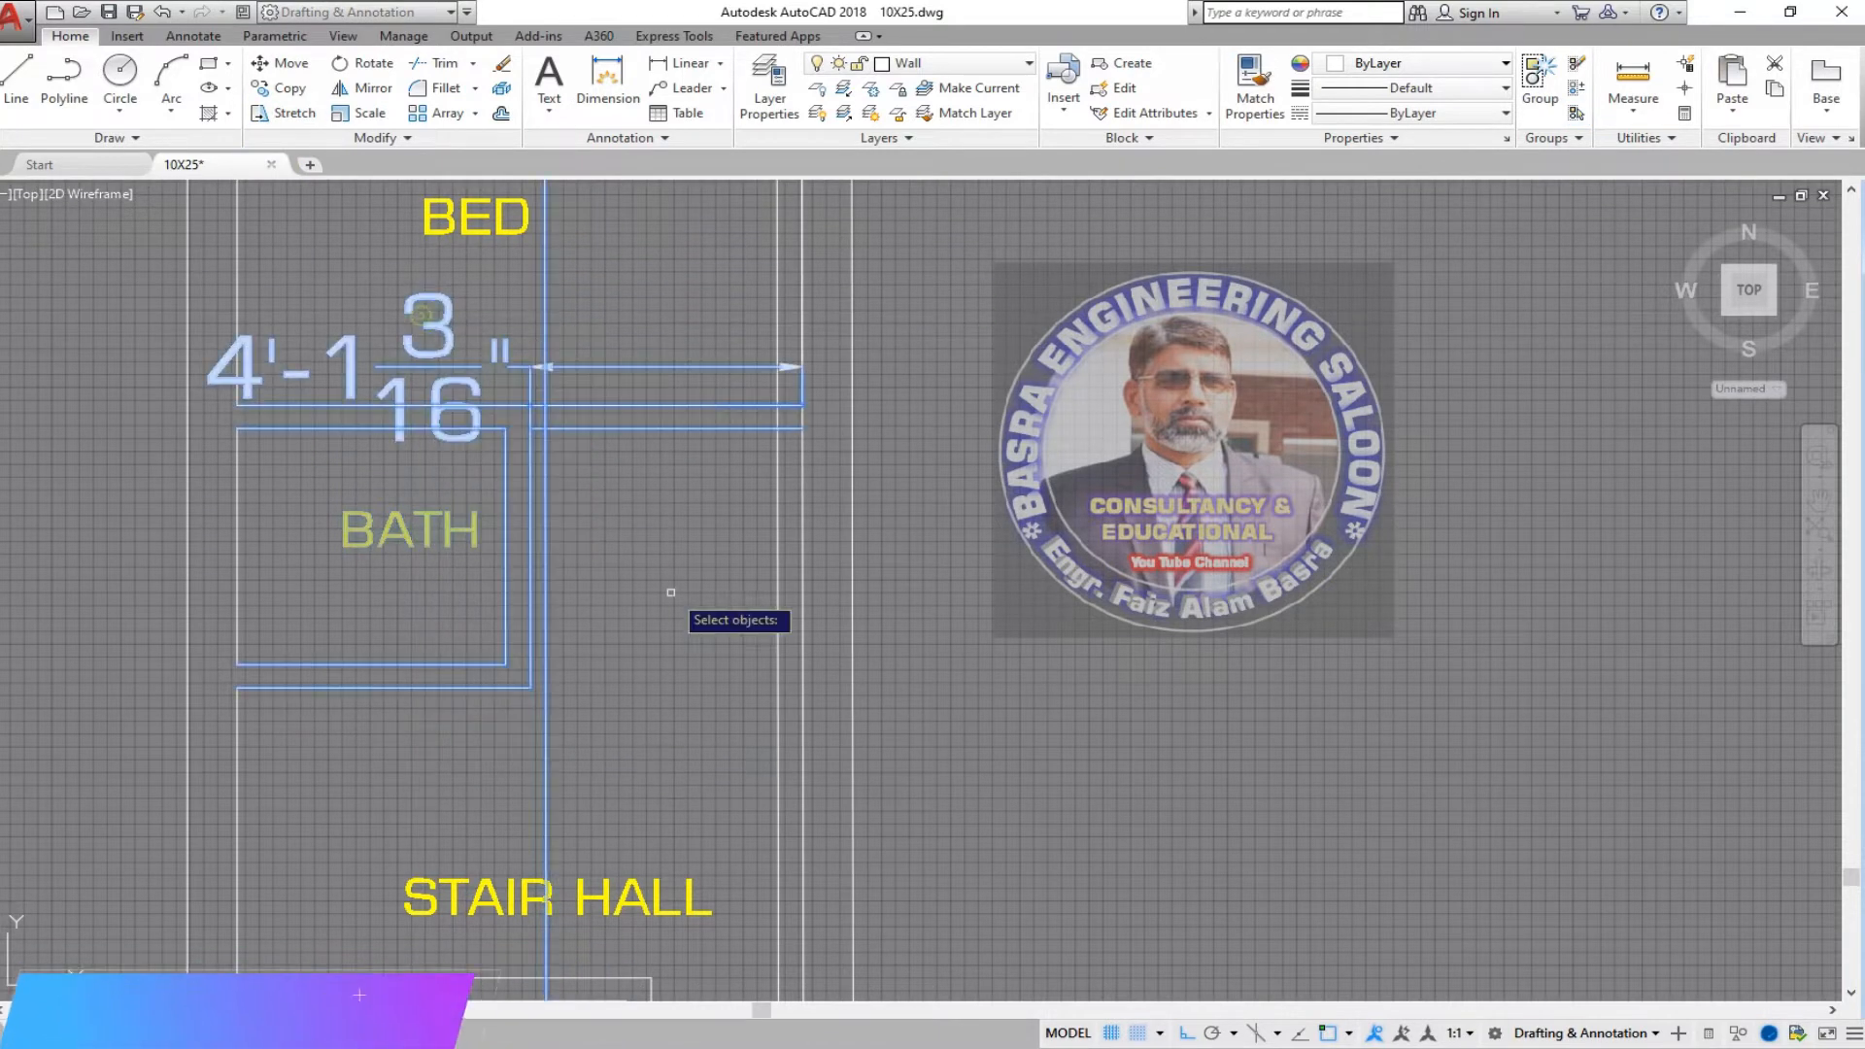
right_click(600, 535)
left_click(607, 535)
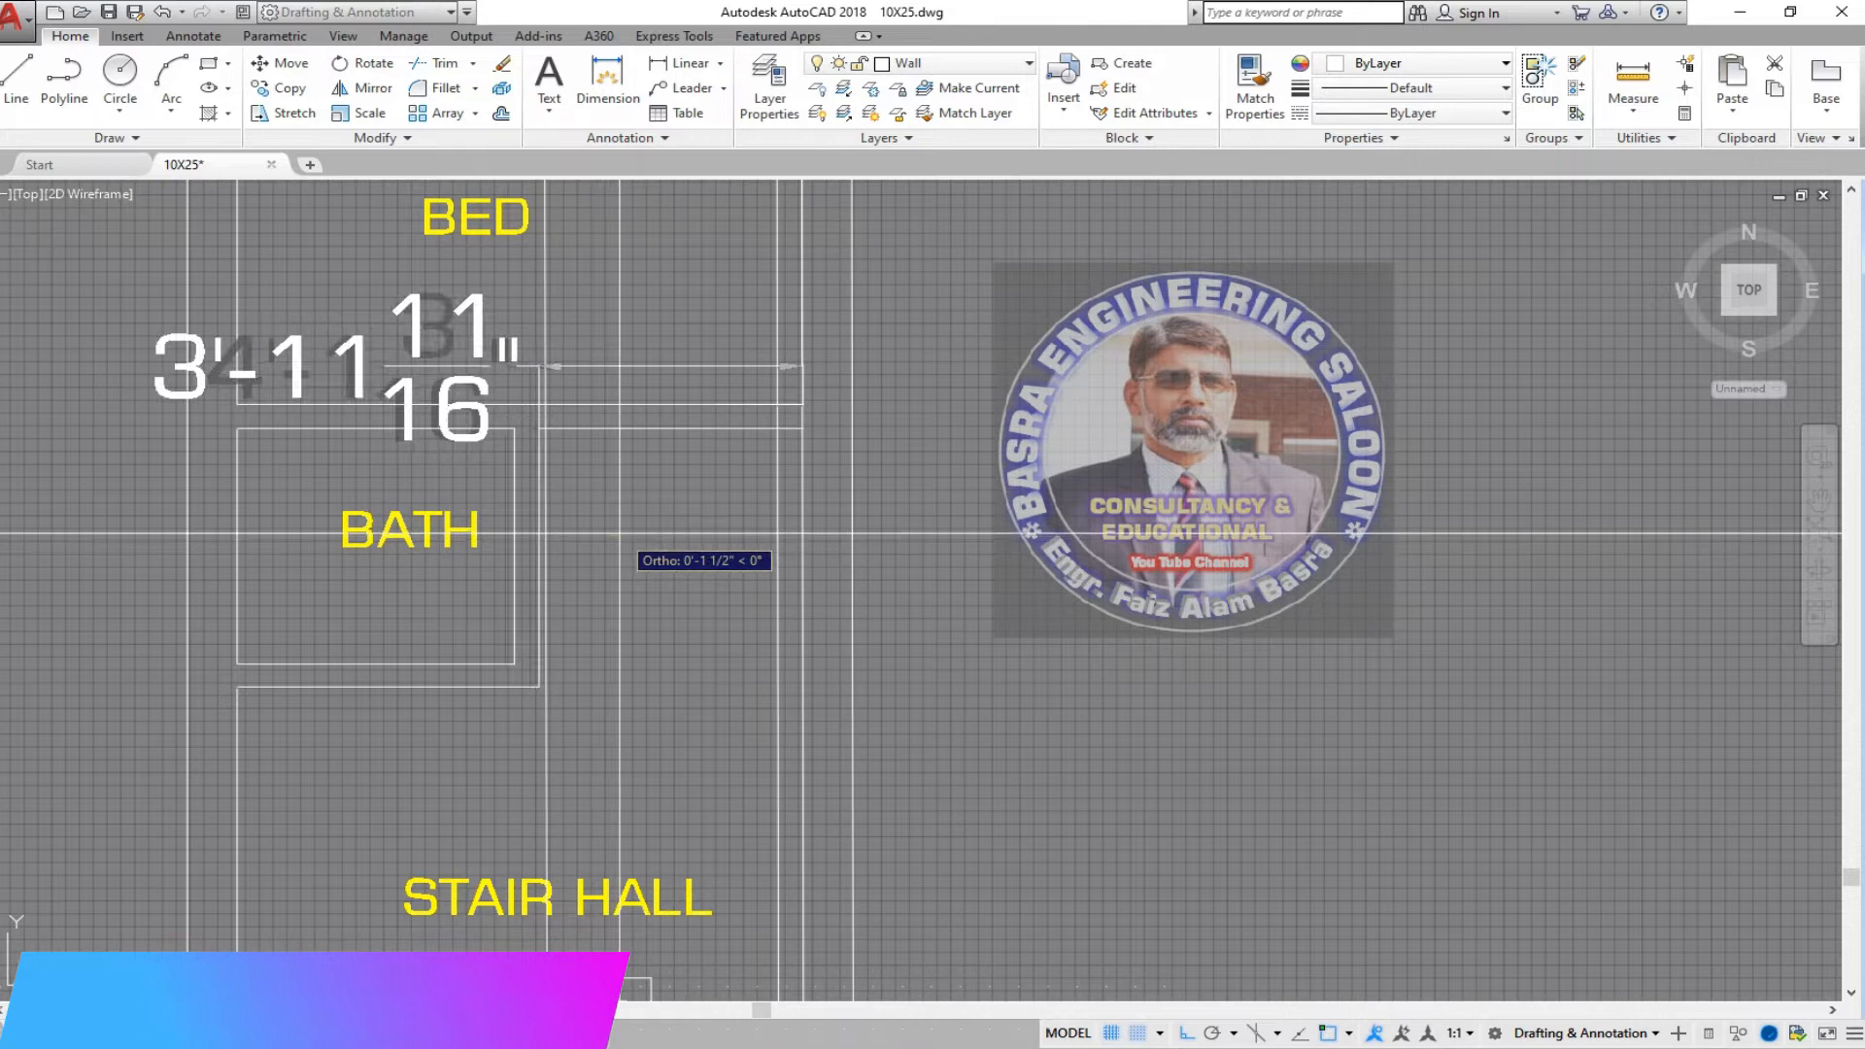
left_click(612, 536)
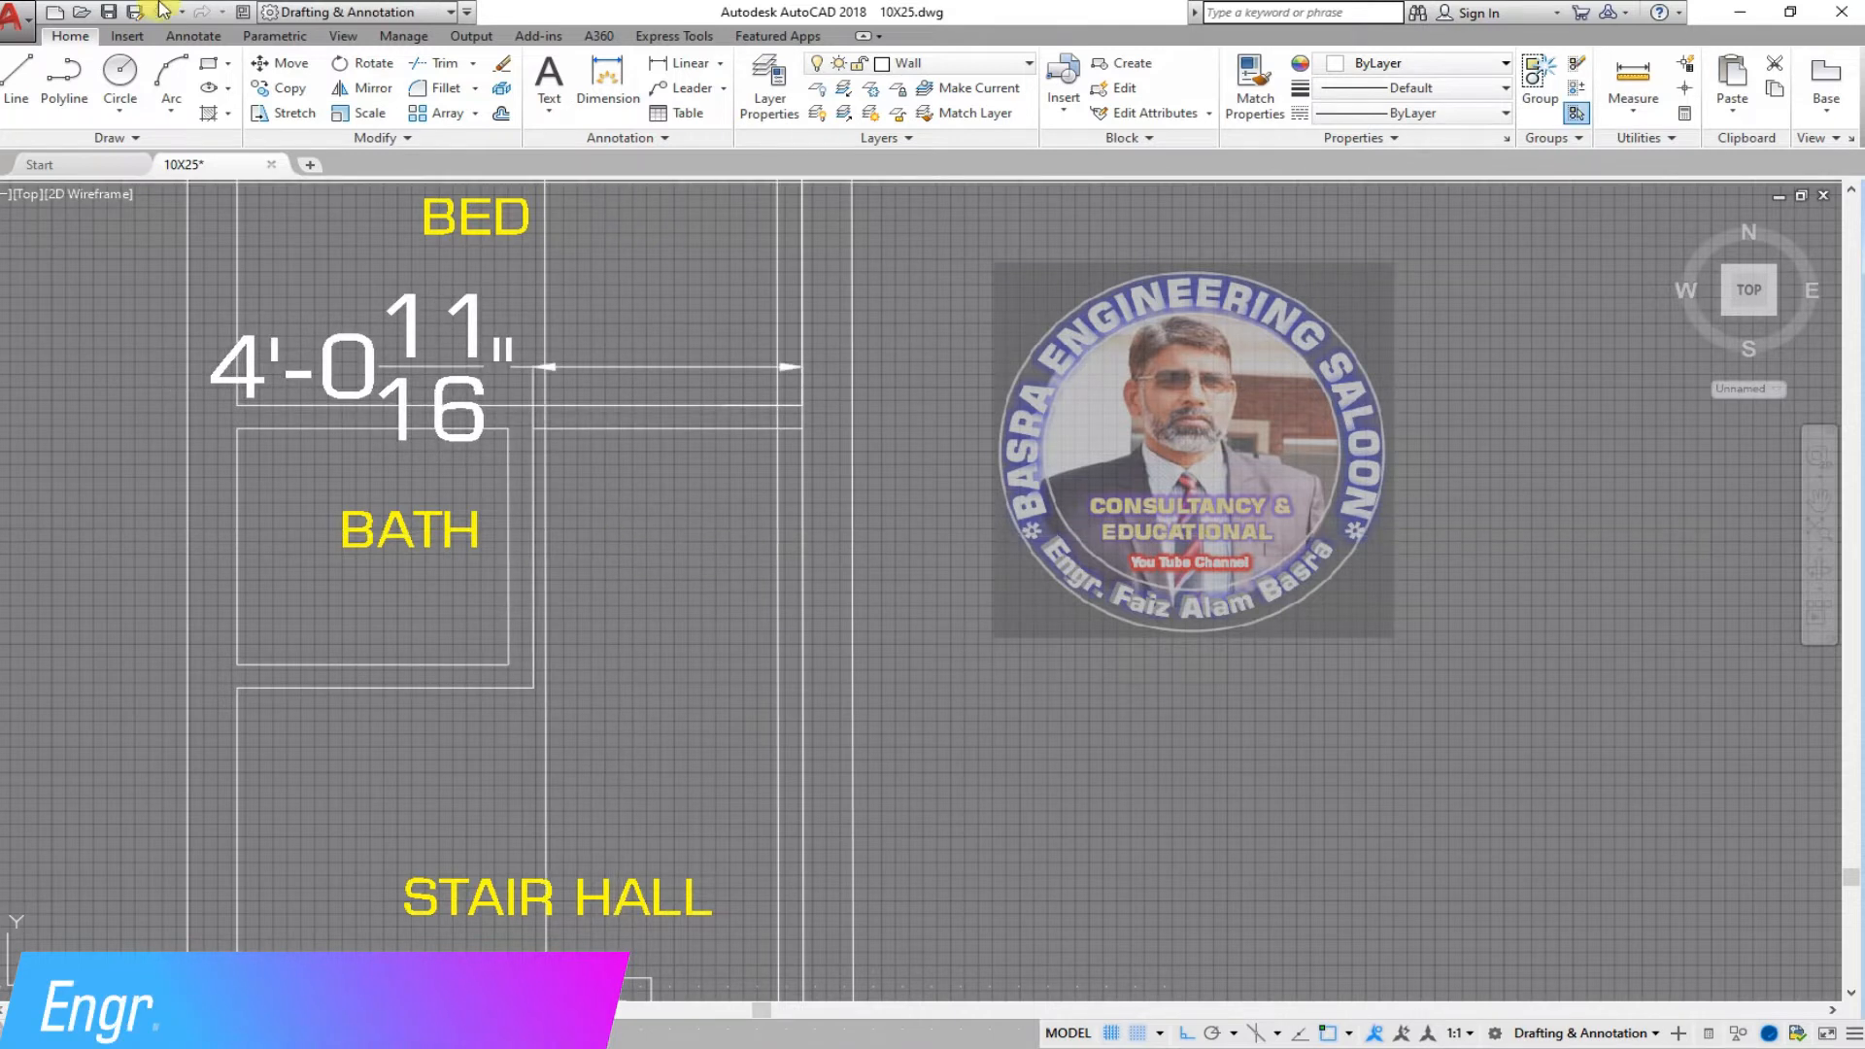
- Stretch the bath's right wall together with its dimension by 11/16" to make the passage beside it 4' wide
left_click(631, 777)
left_click(425, 312)
right_click(580, 480)
left_click(580, 480)
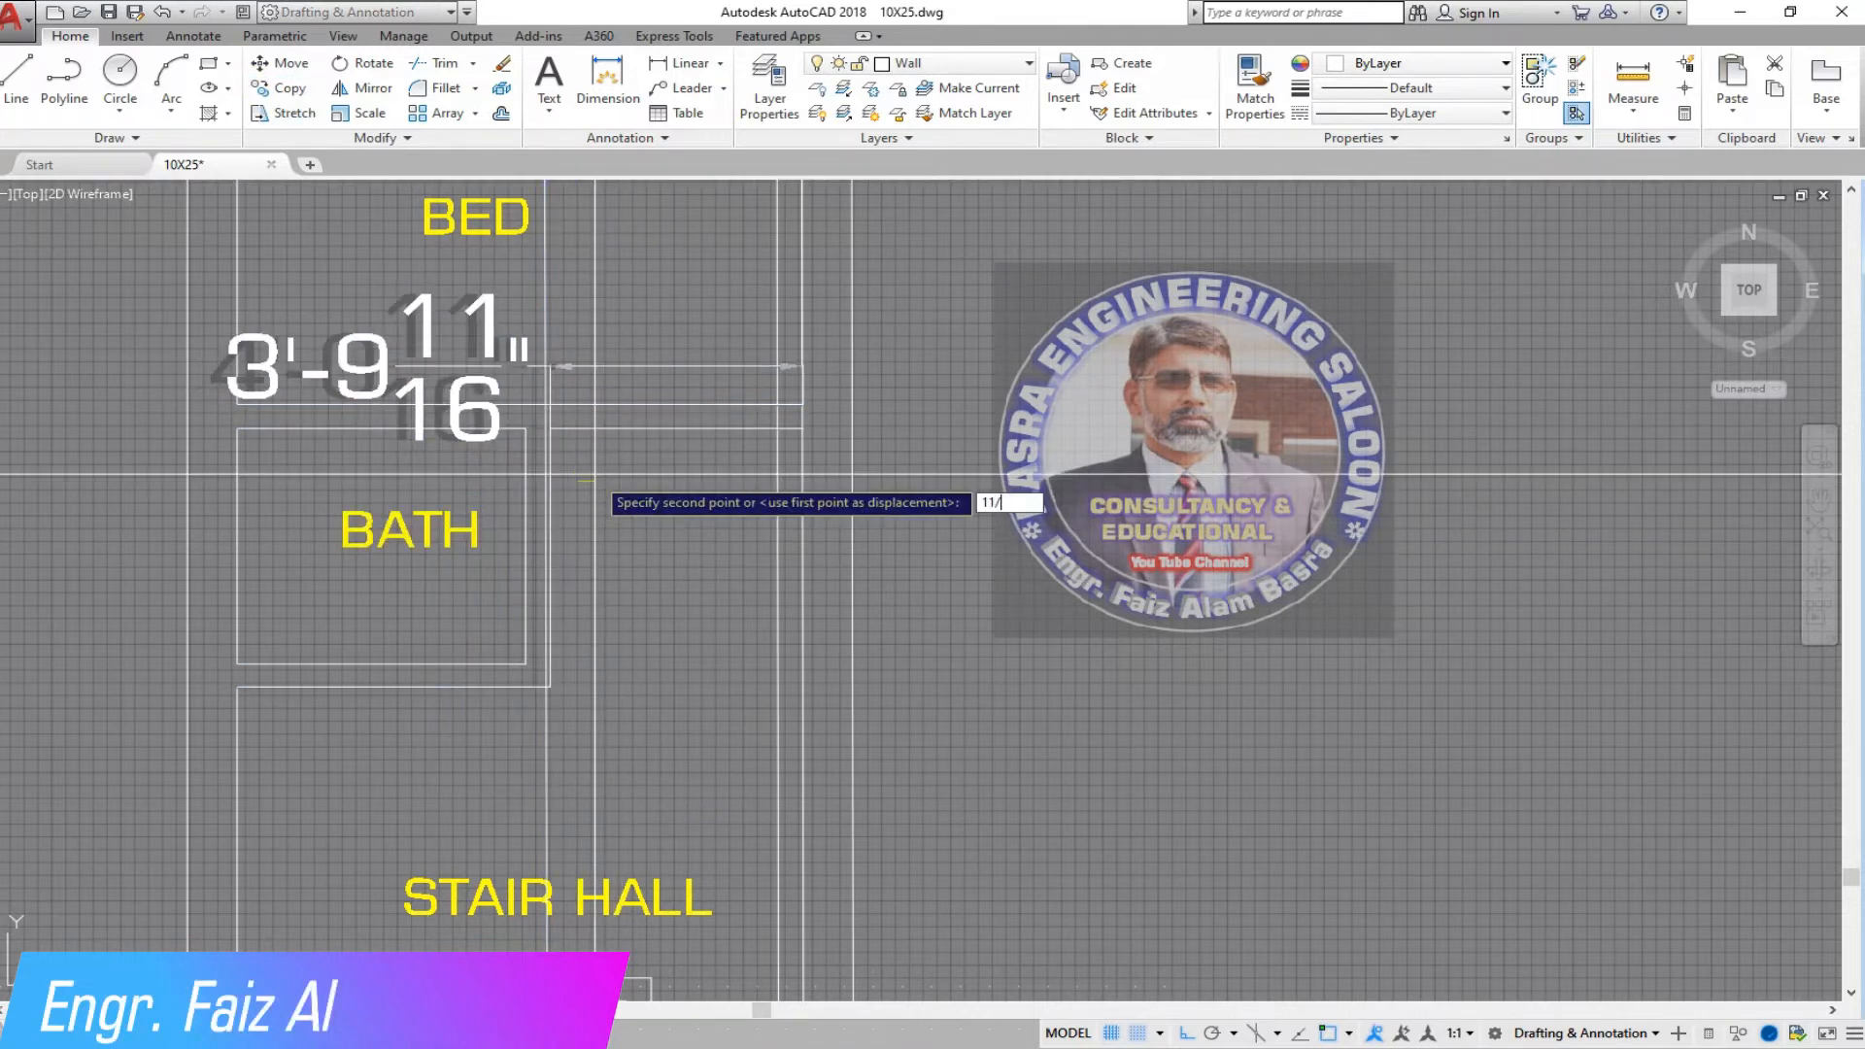
key("Return")
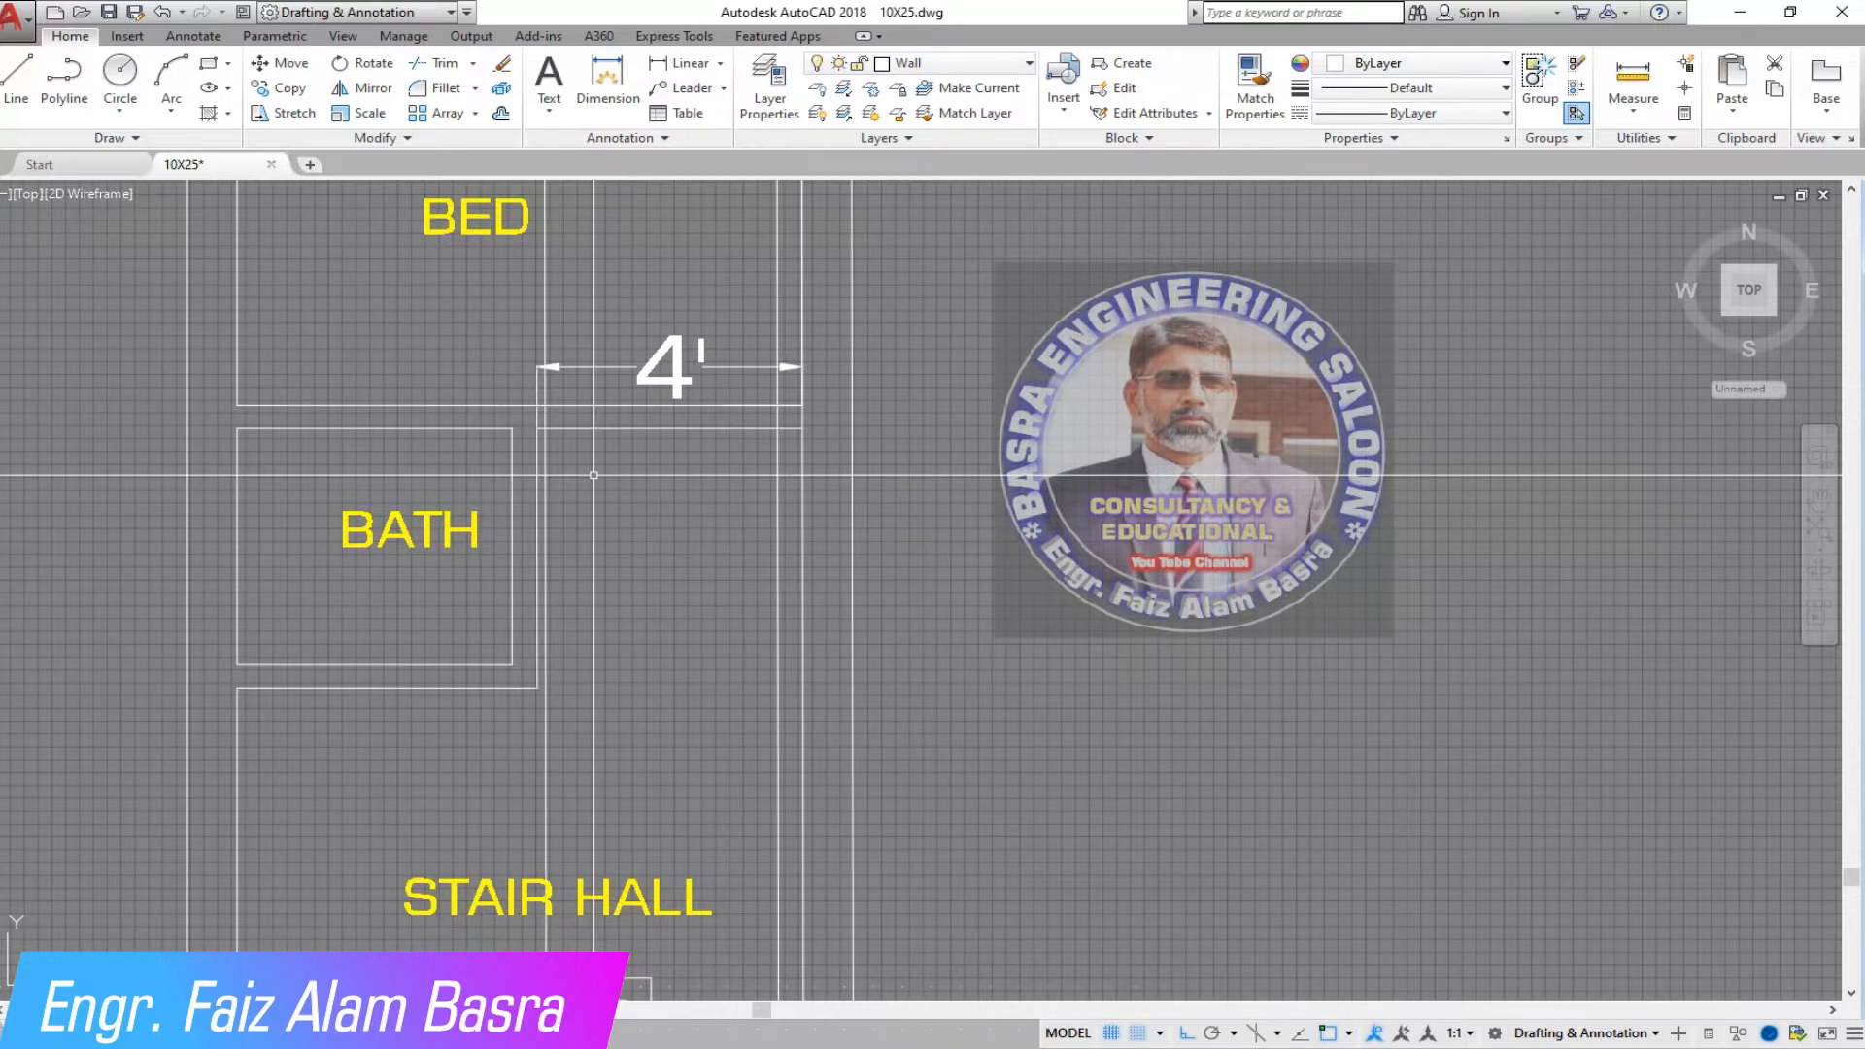
- Erase the 4' dimension above the passage beside the bath
scroll(544, 341, "up", 2)
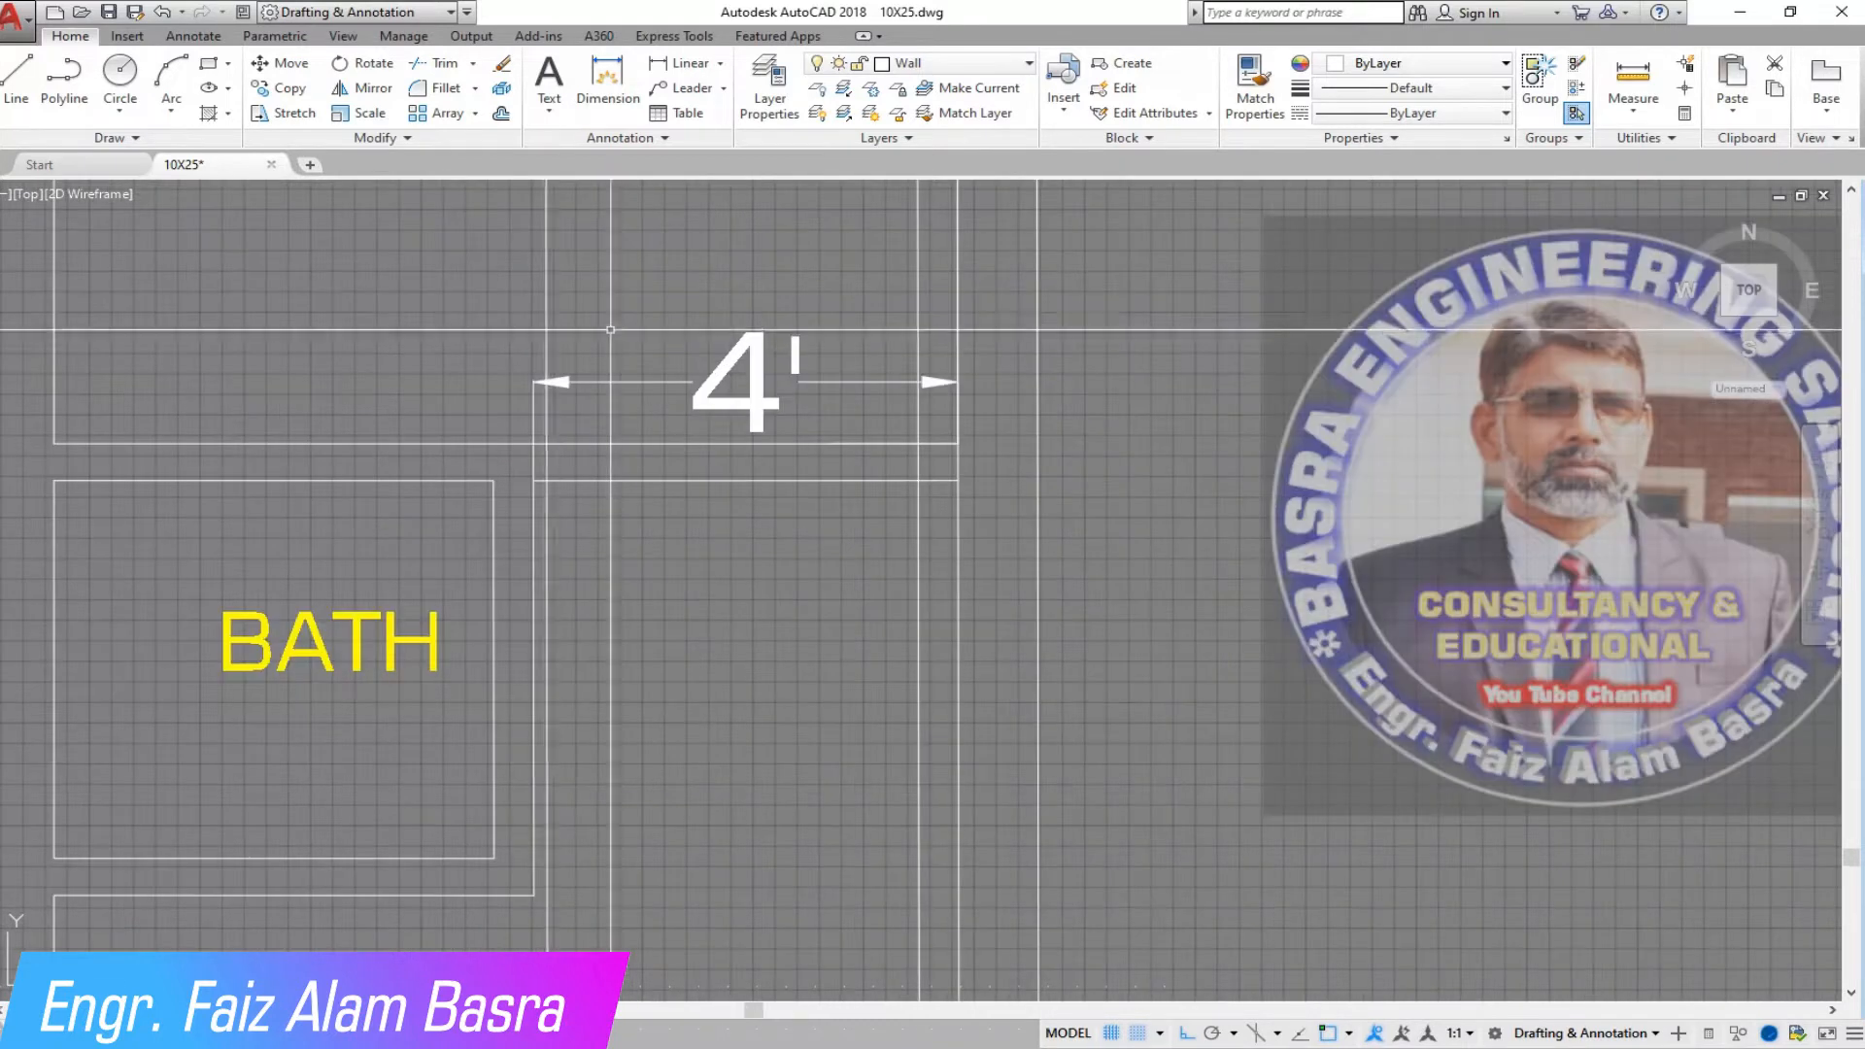
left_click(651, 380)
left_click(502, 62)
- Trim the wall lines and offset guide lines across the passage beside the bath to open the bedroom doorway
left_click(437, 64)
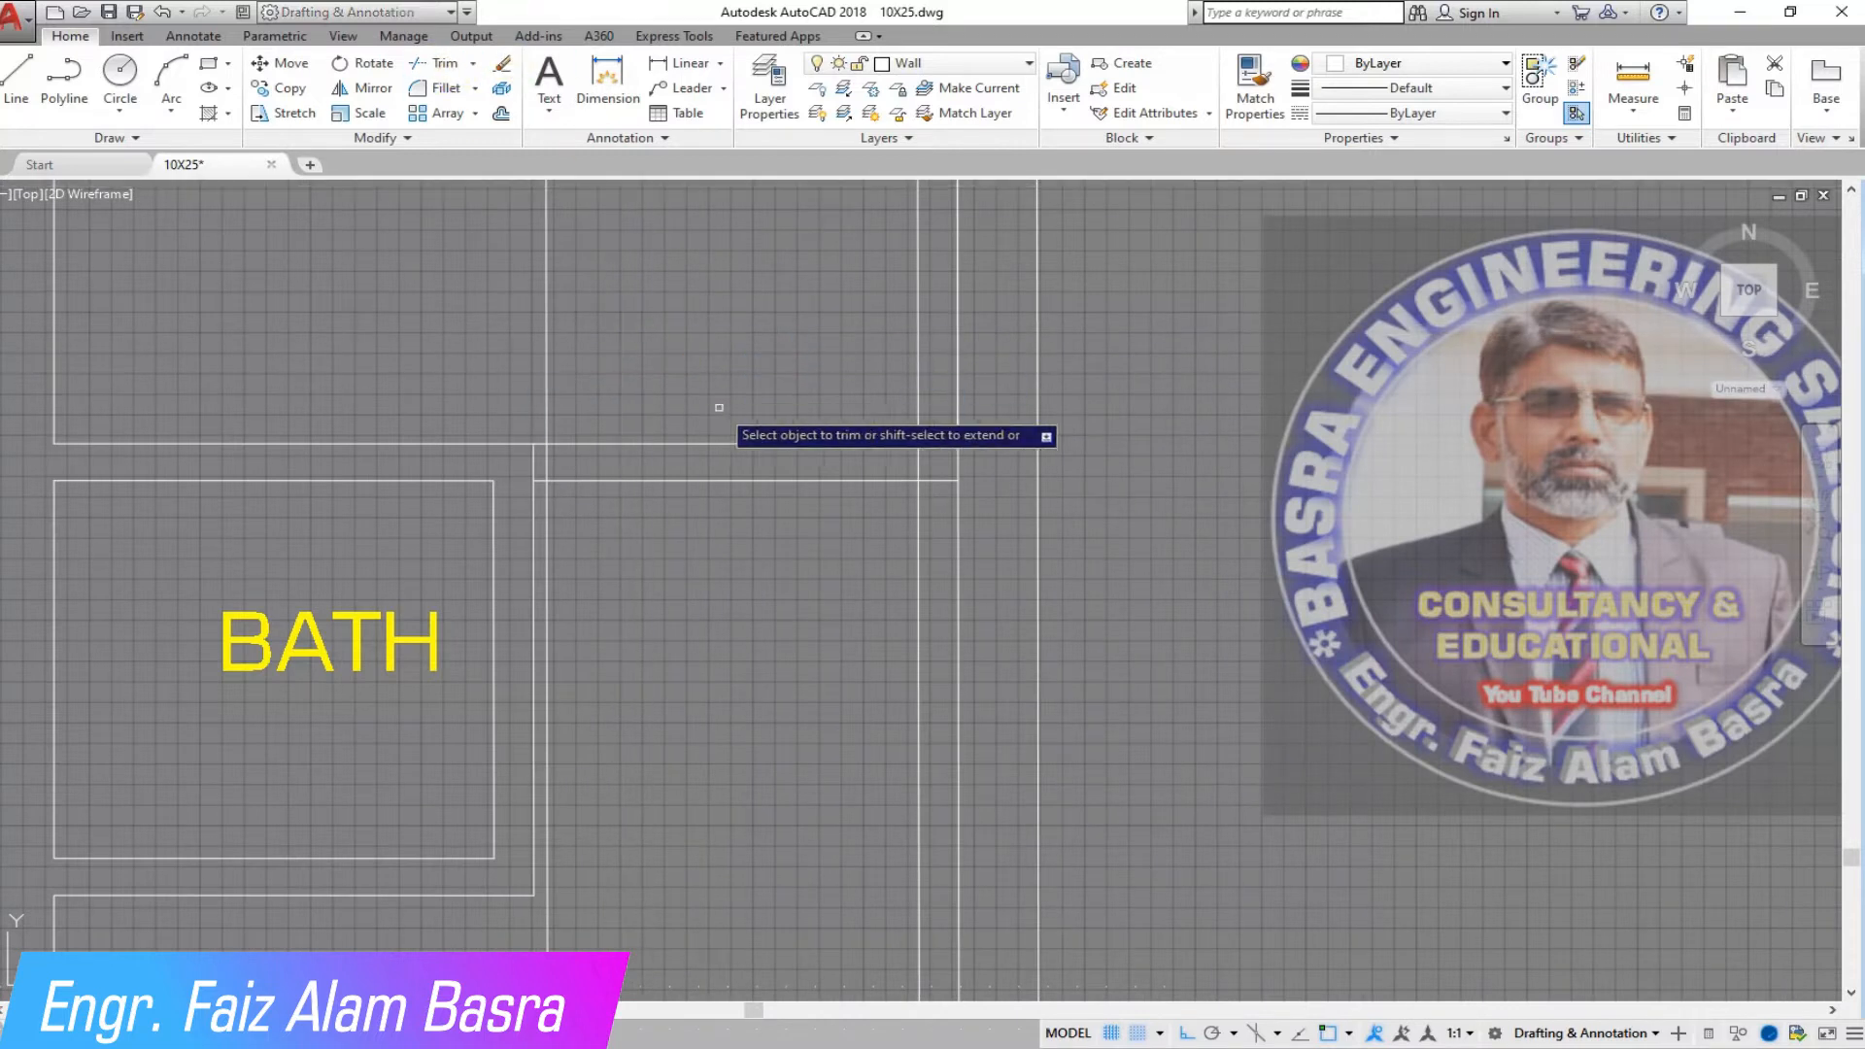
left_click(737, 539)
left_click(753, 403)
left_click(940, 398)
left_click(774, 340)
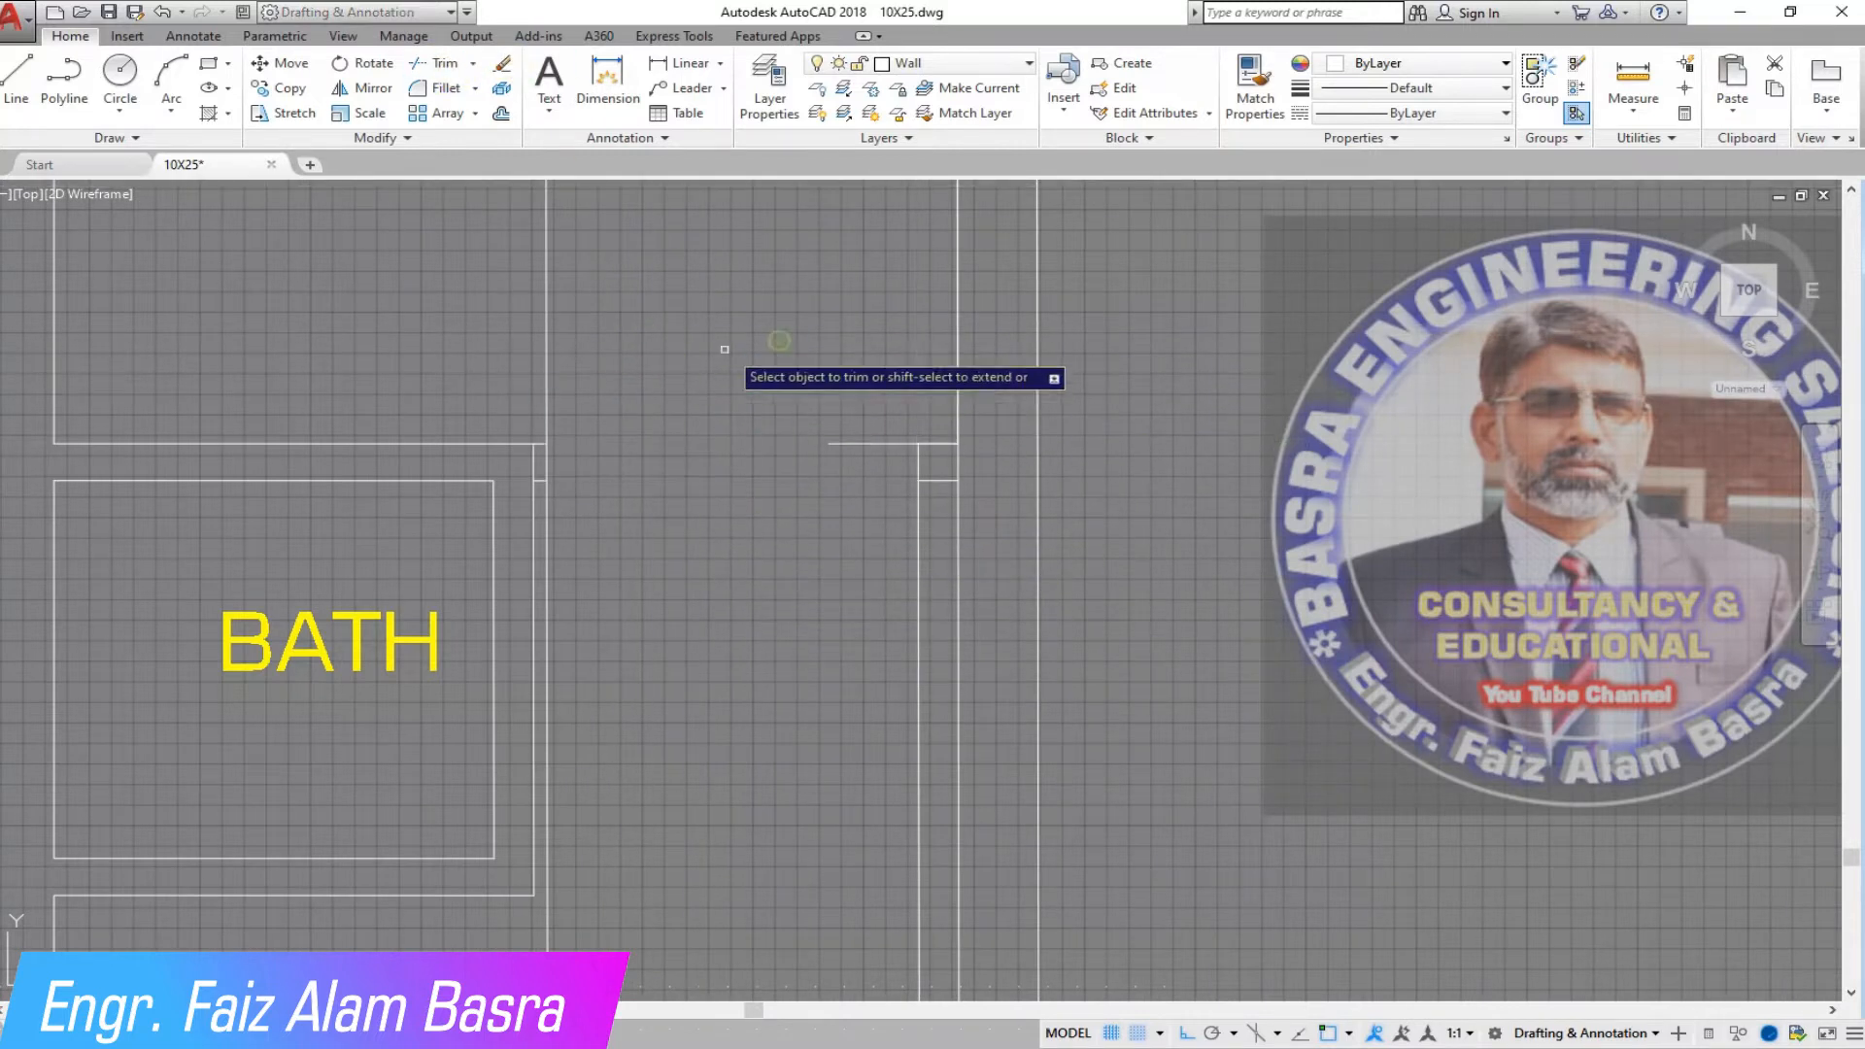
left_click(924, 538)
- Trim the leftover line pieces at both doorway stubs, including the segment inside the bath's upper right wall corner
scroll(913, 466, "up", 4)
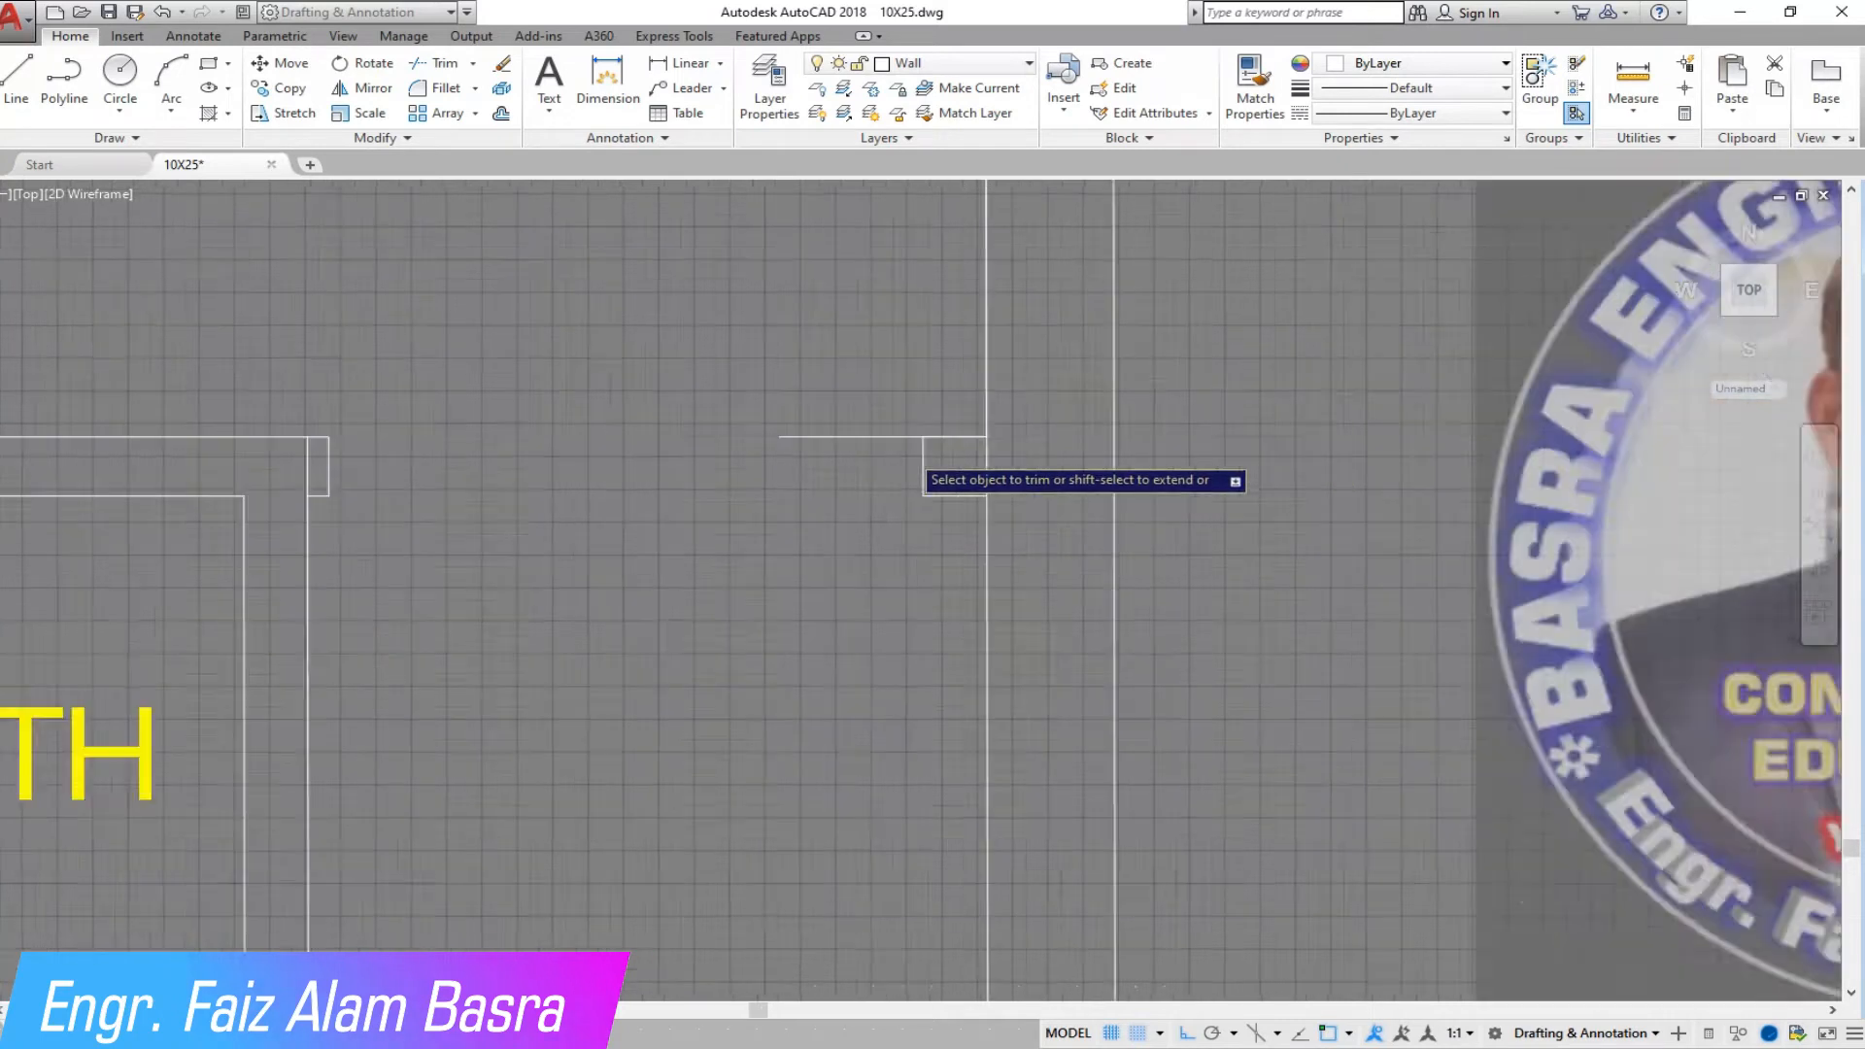
scroll(1060, 490, "down", 2)
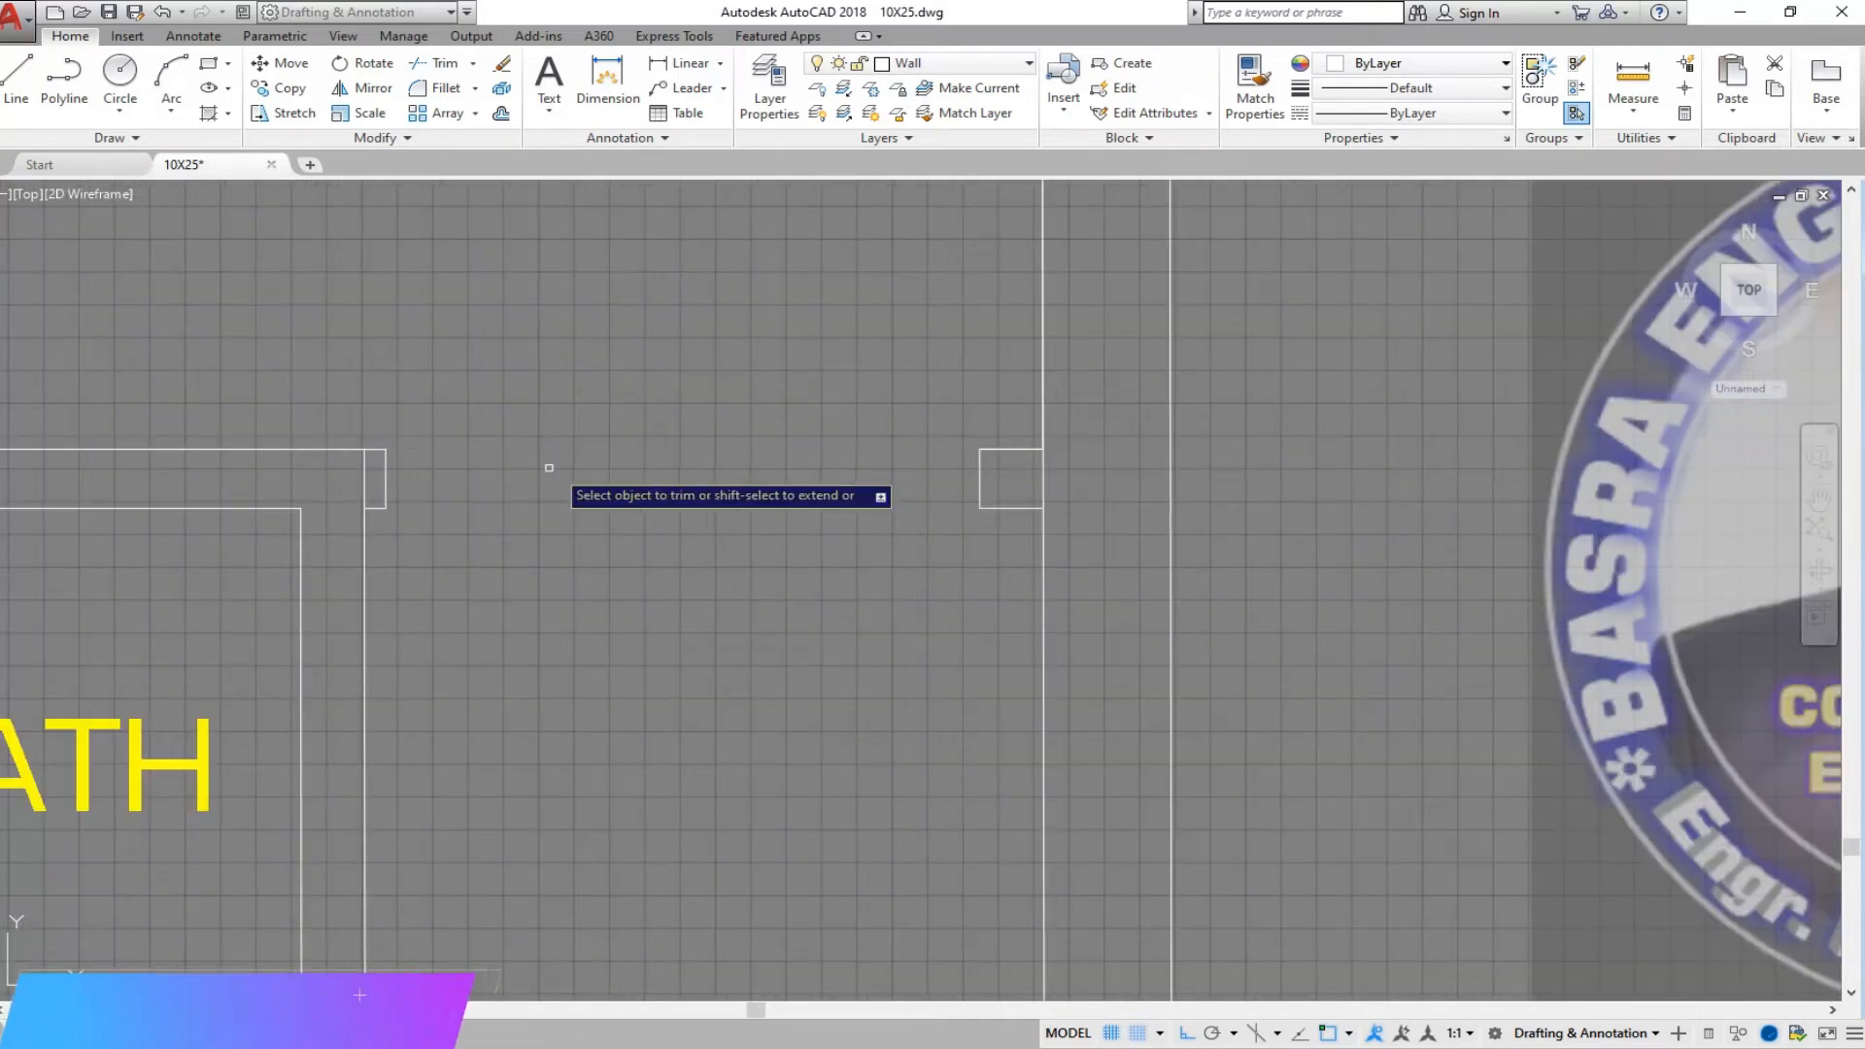
left_click(364, 481)
right_click(681, 430)
left_click(713, 441)
- Clean up the house's right inner wall line at the short doorway stub using Extend and Trim
scroll(1081, 493, "up", 4)
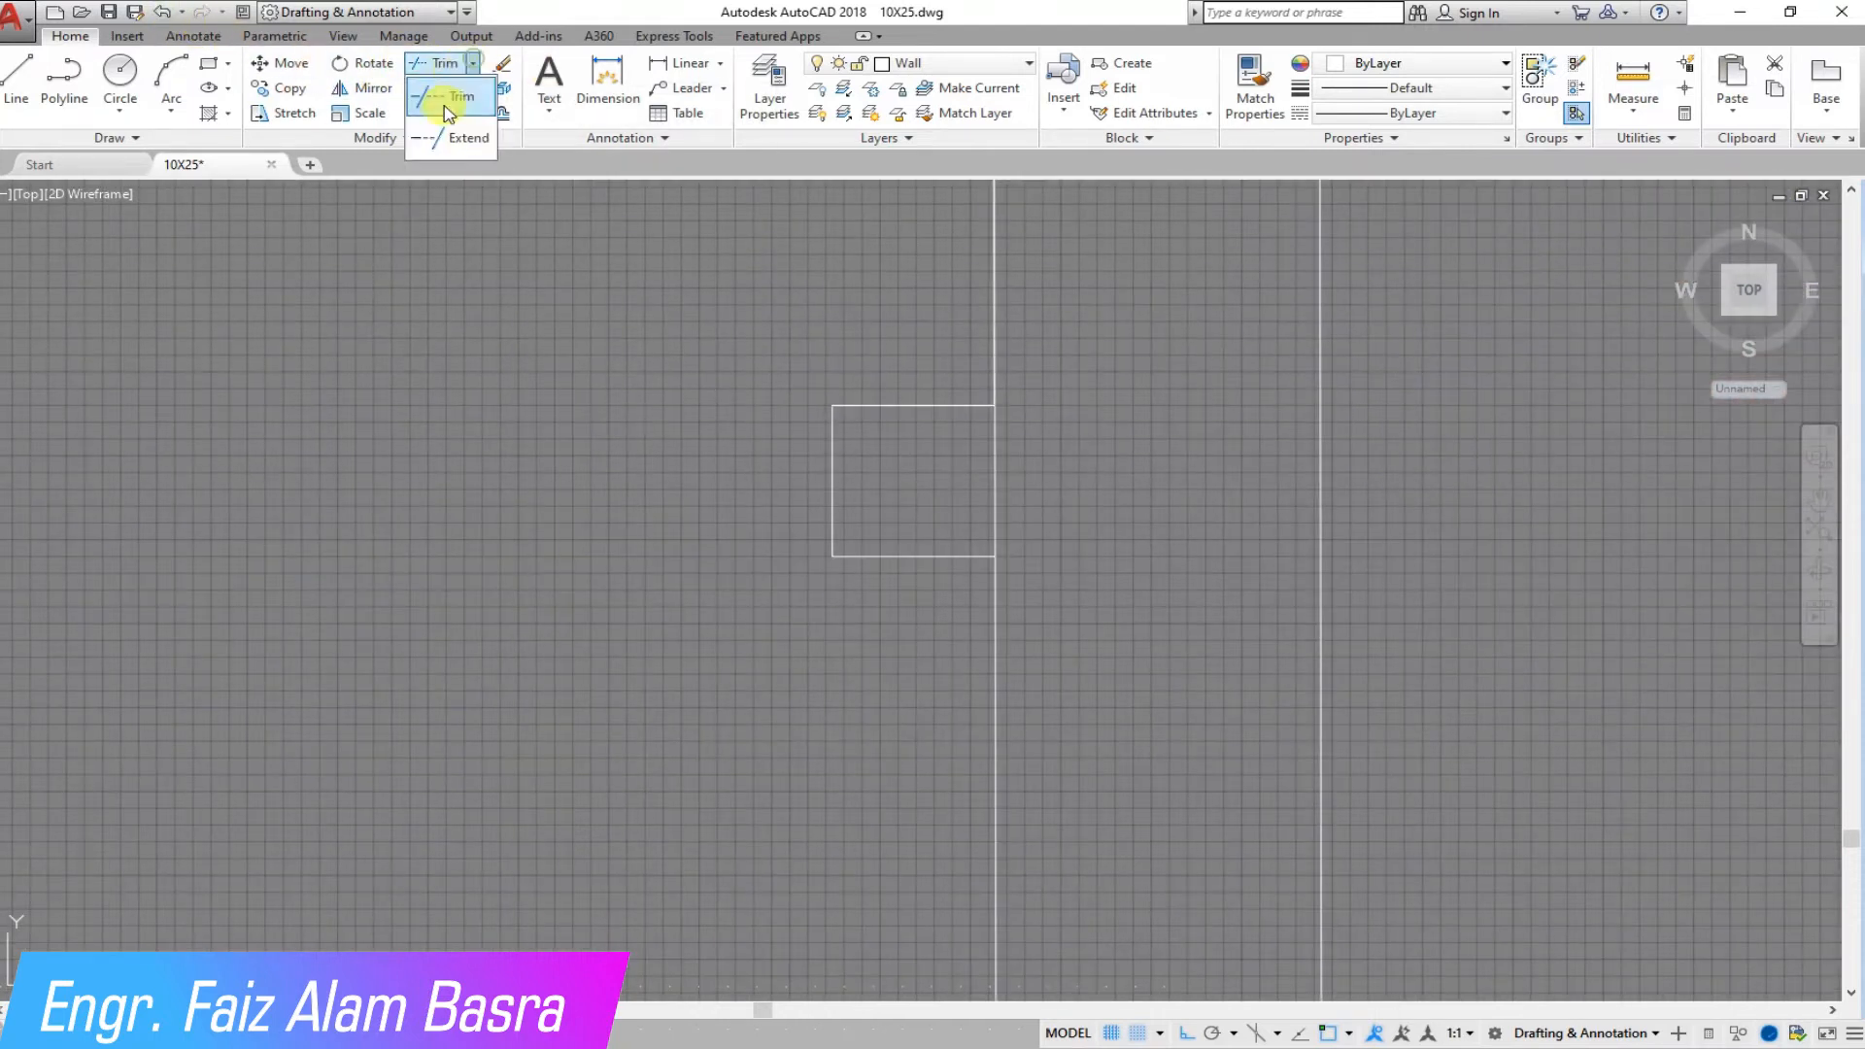
left_click(469, 138)
right_click(1063, 507)
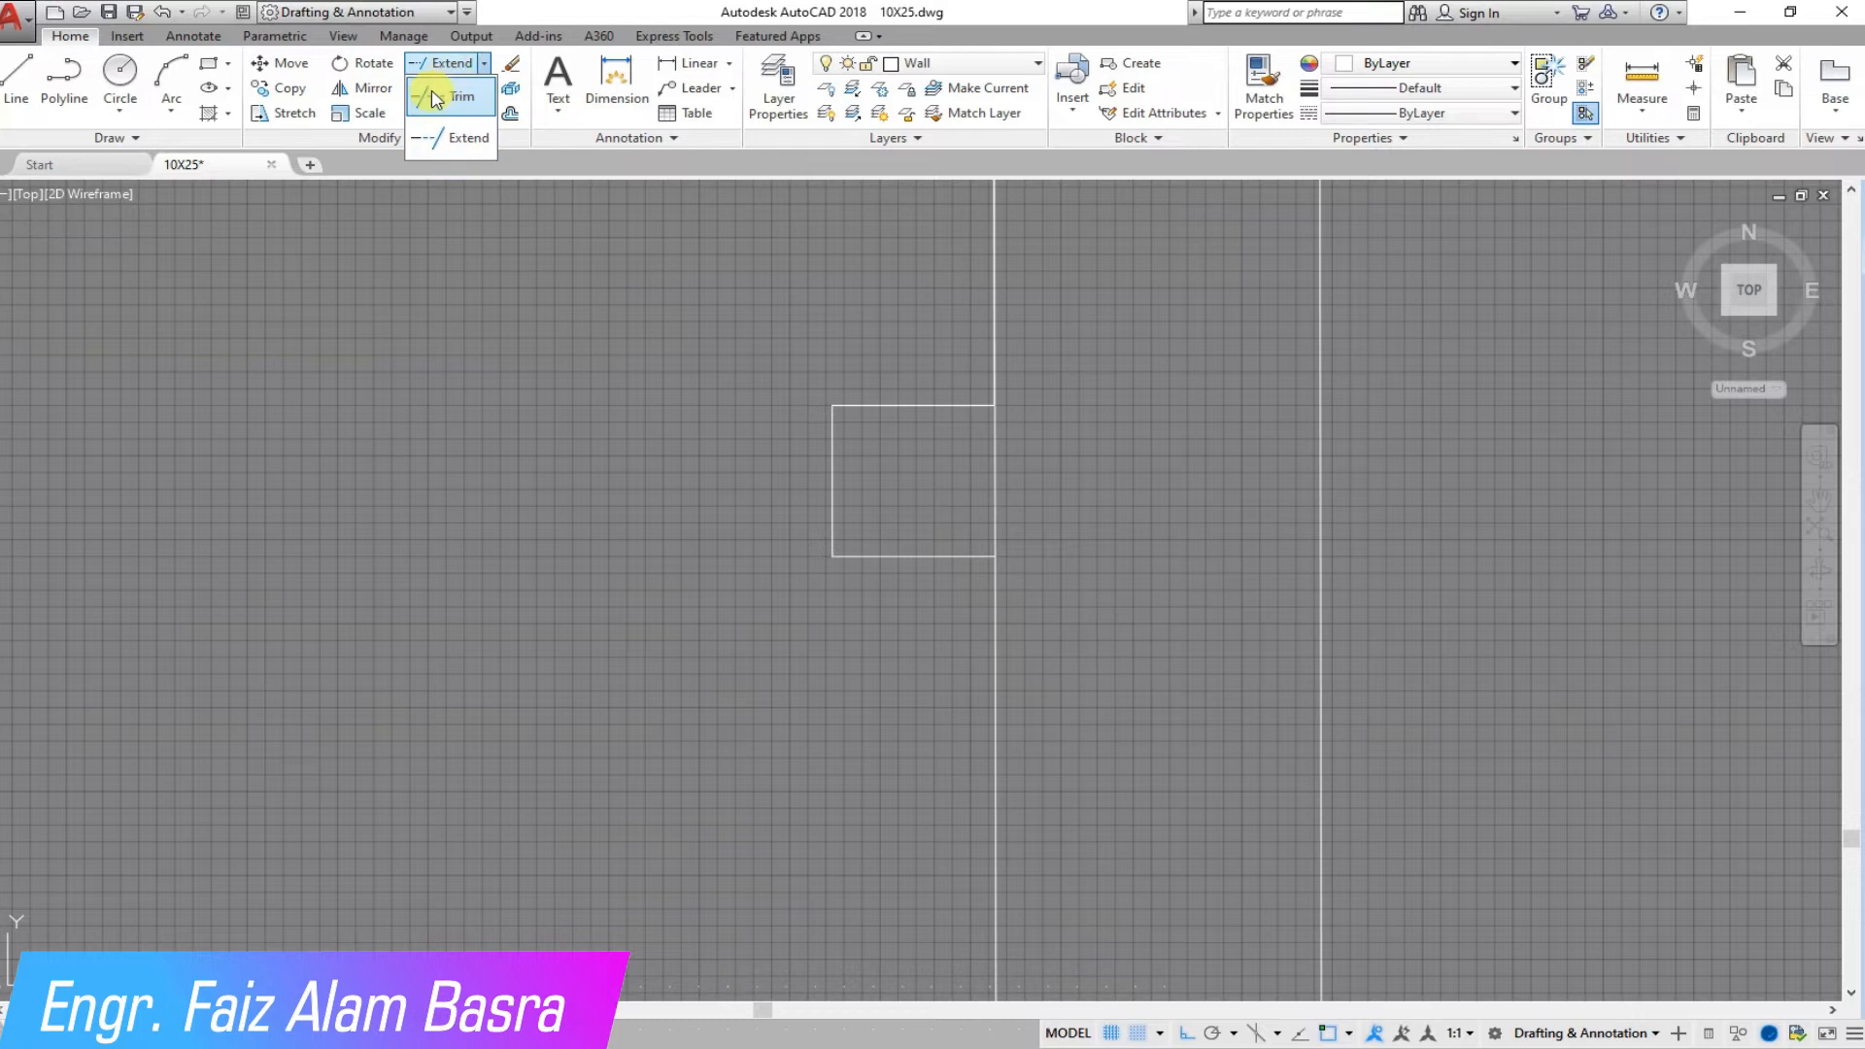
left_click(433, 98)
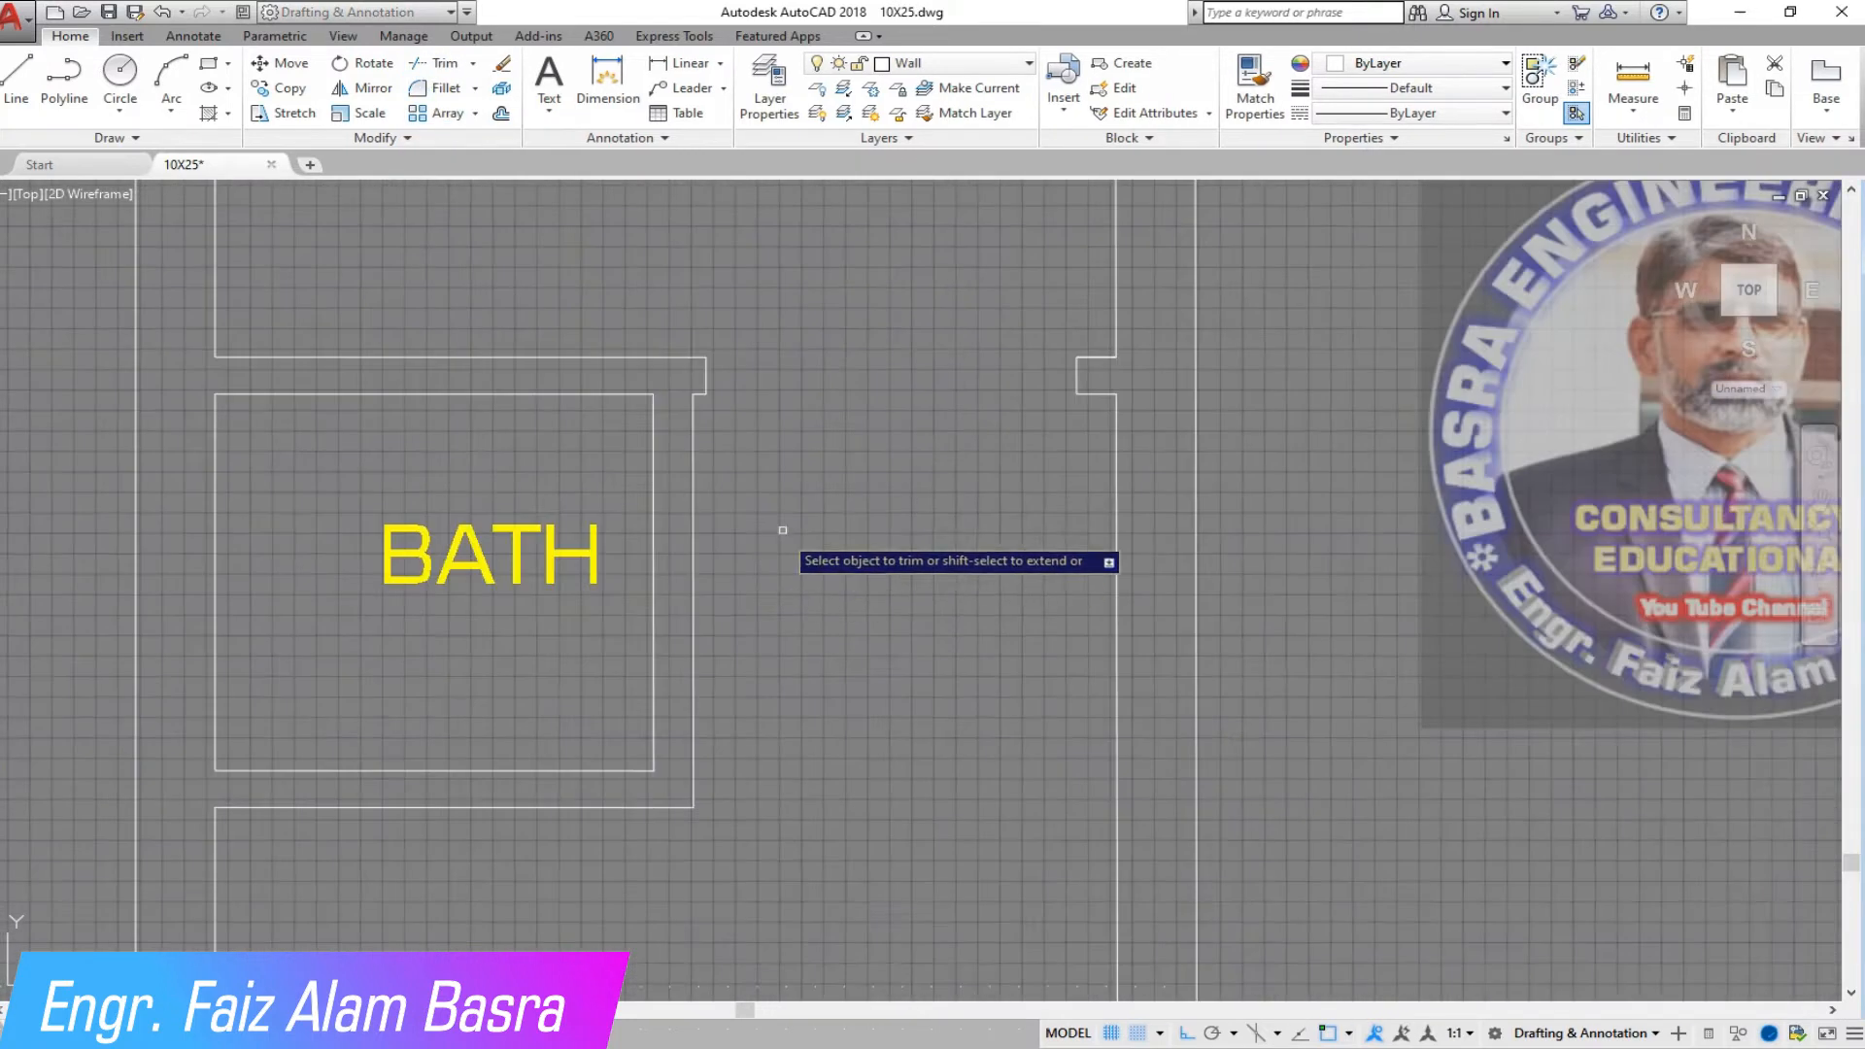
key("Escape")
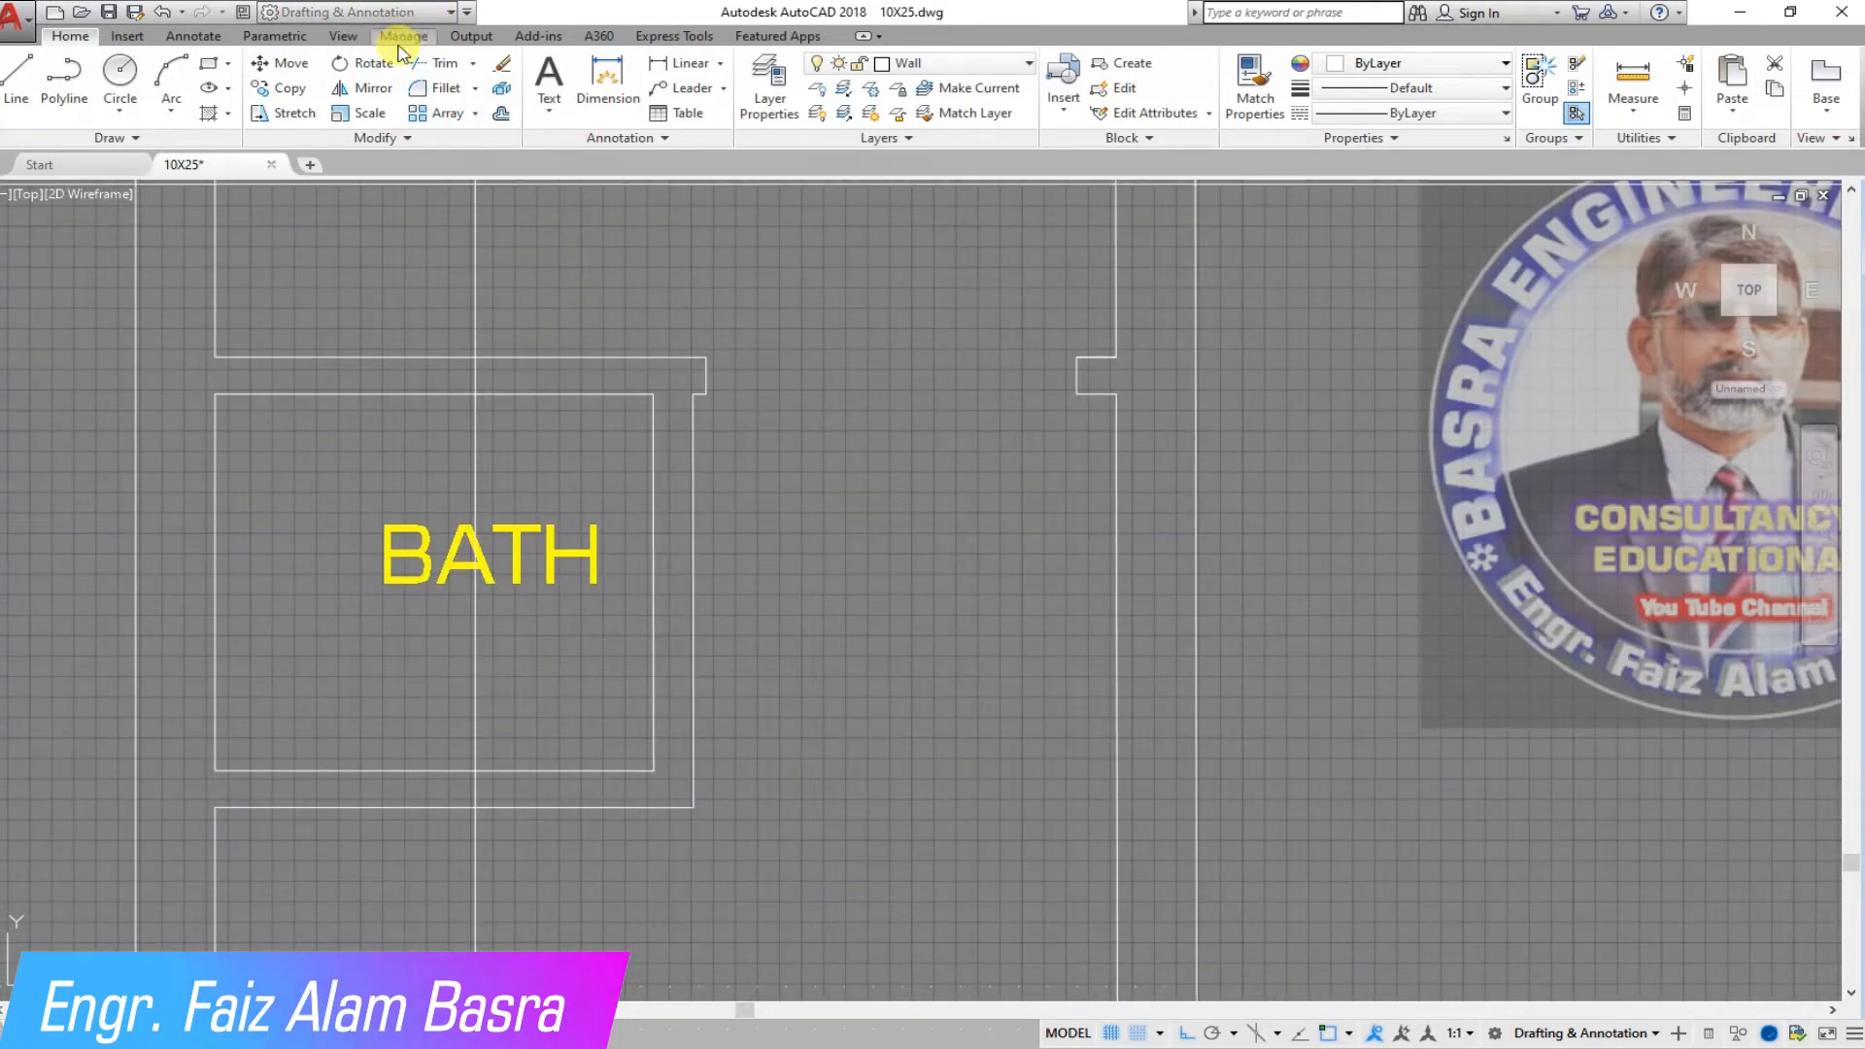
left_click(343, 36)
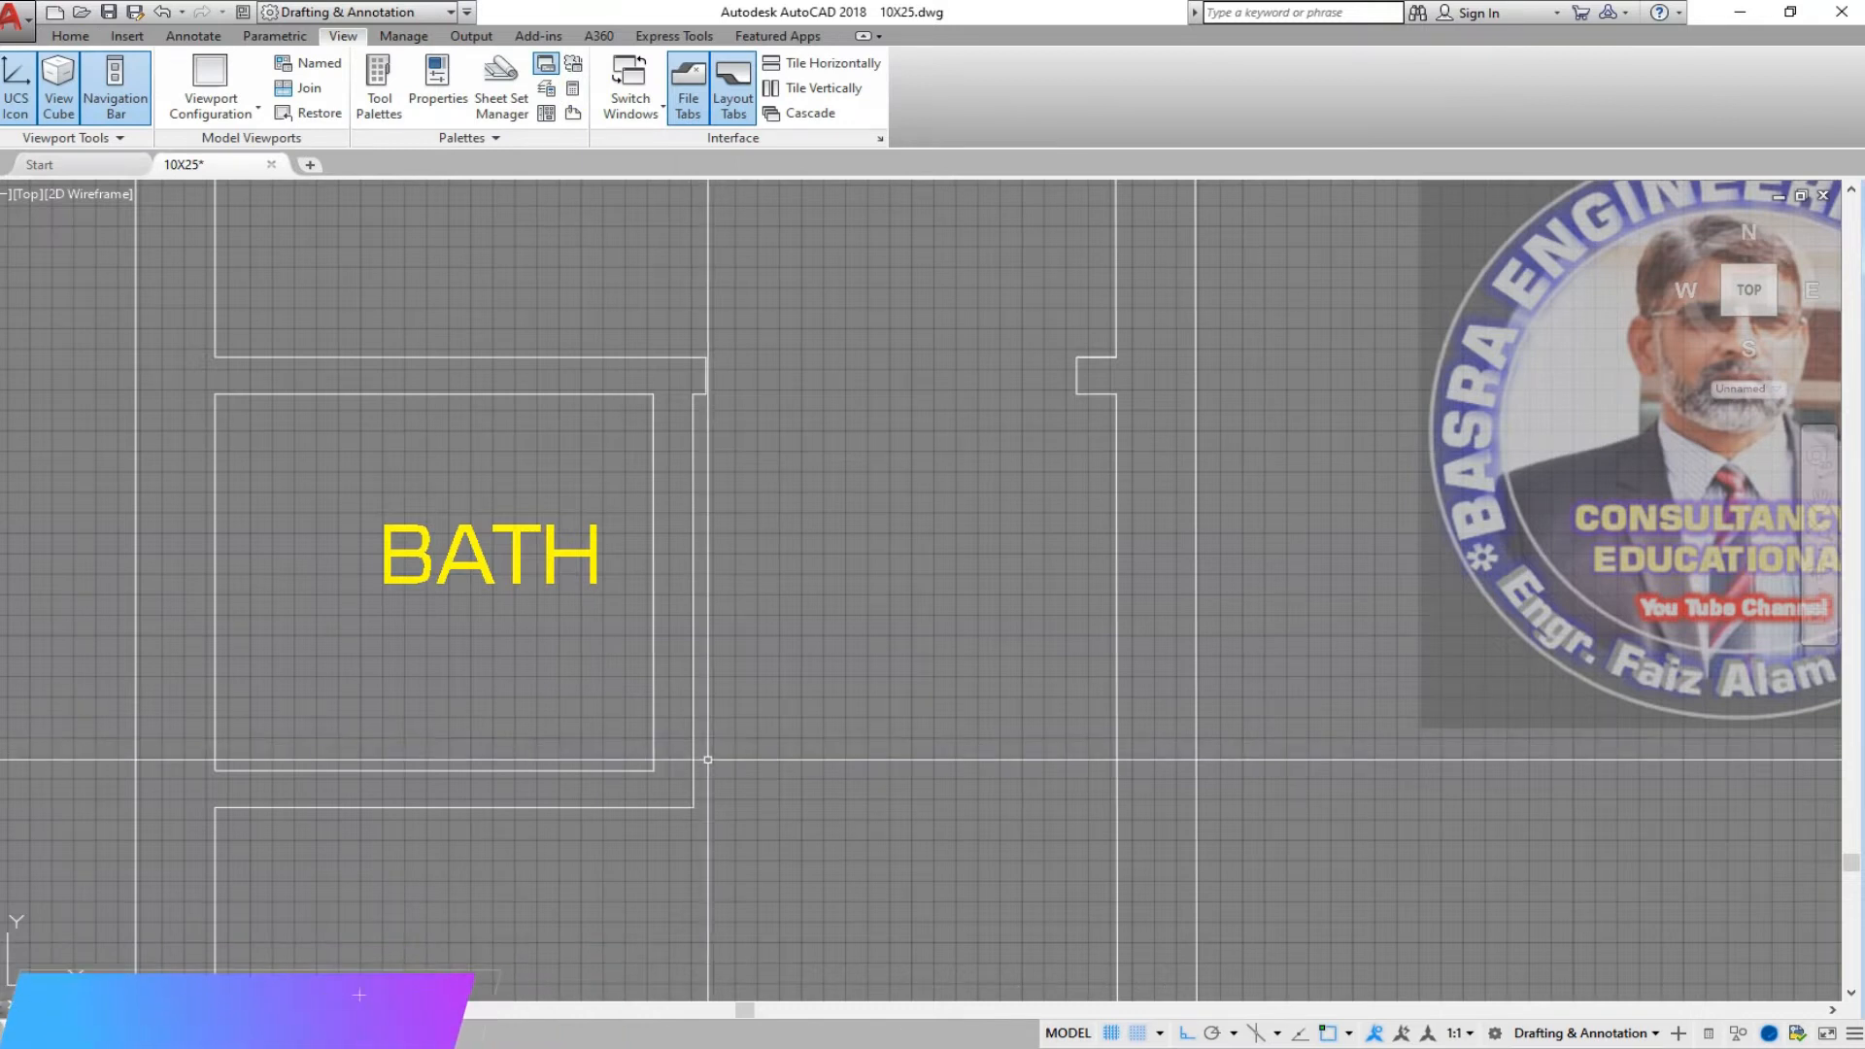
left_click(70, 36)
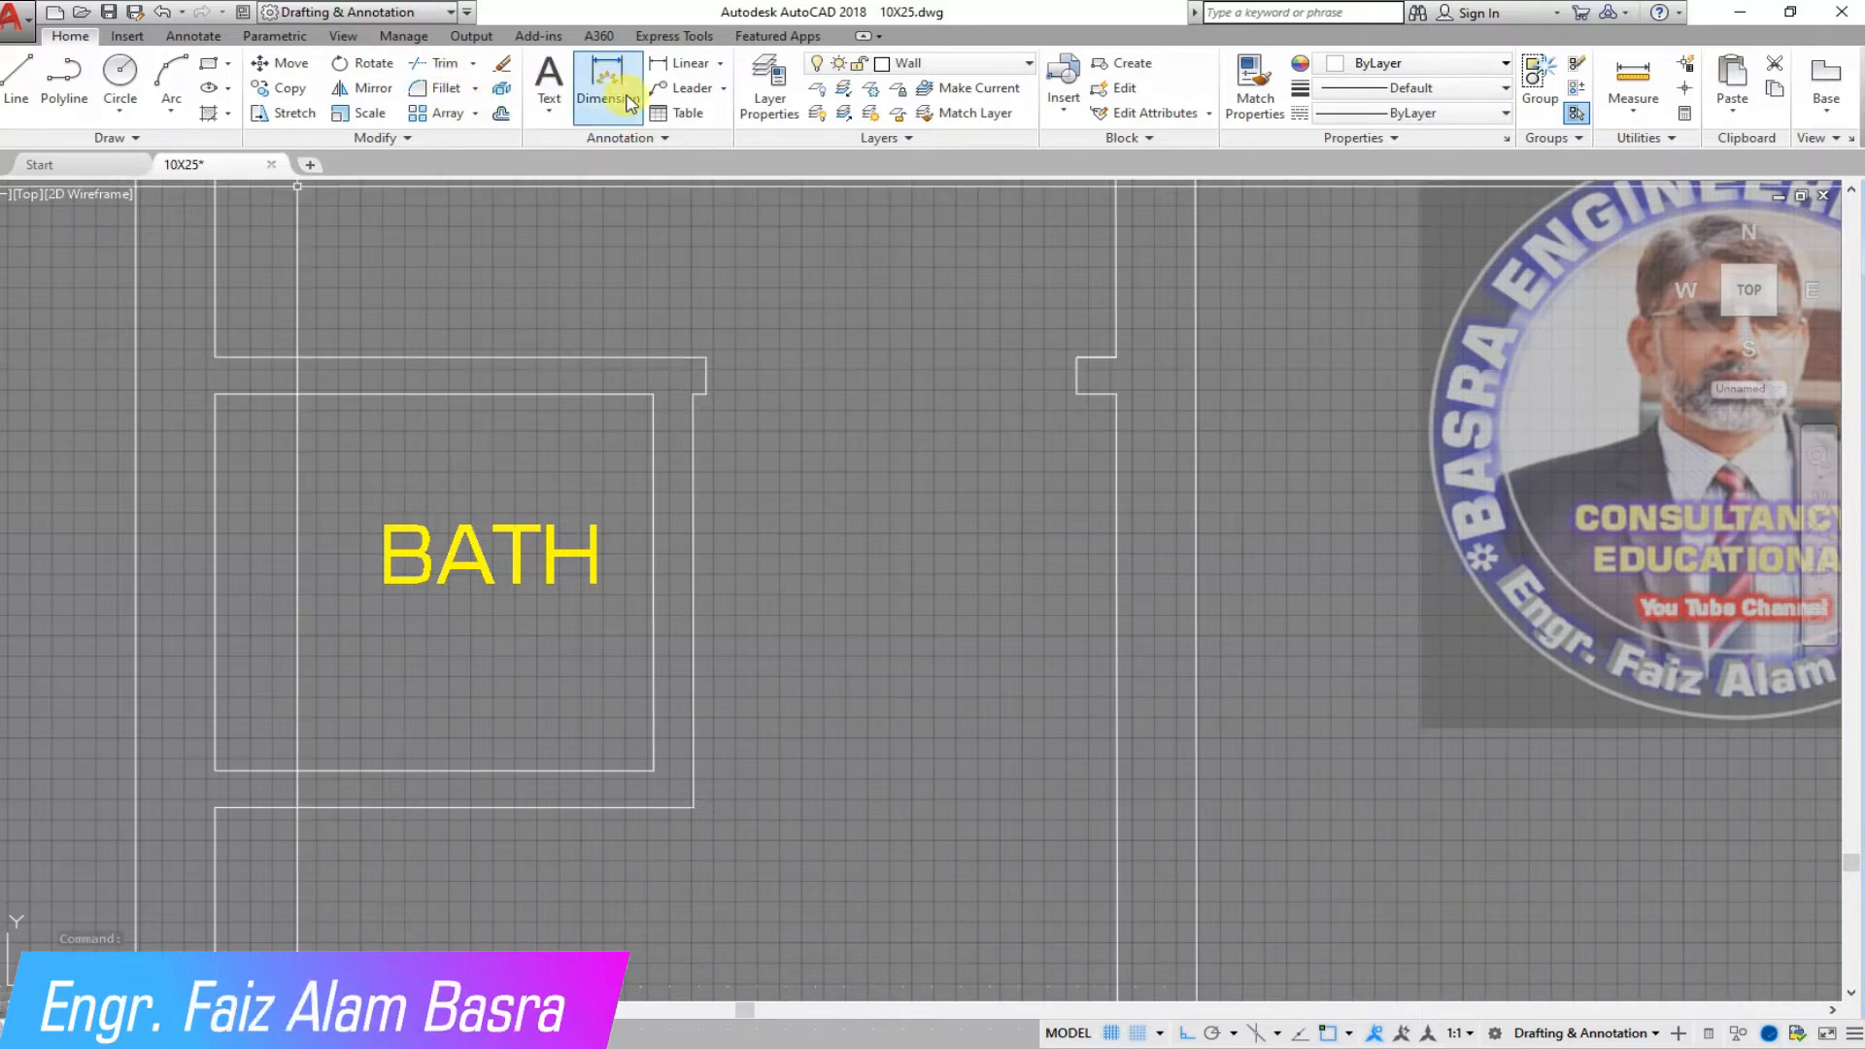
- Offset the upper inner wall lines of the bath and the kitchen 4.5" downward into each room
left_click(501, 117)
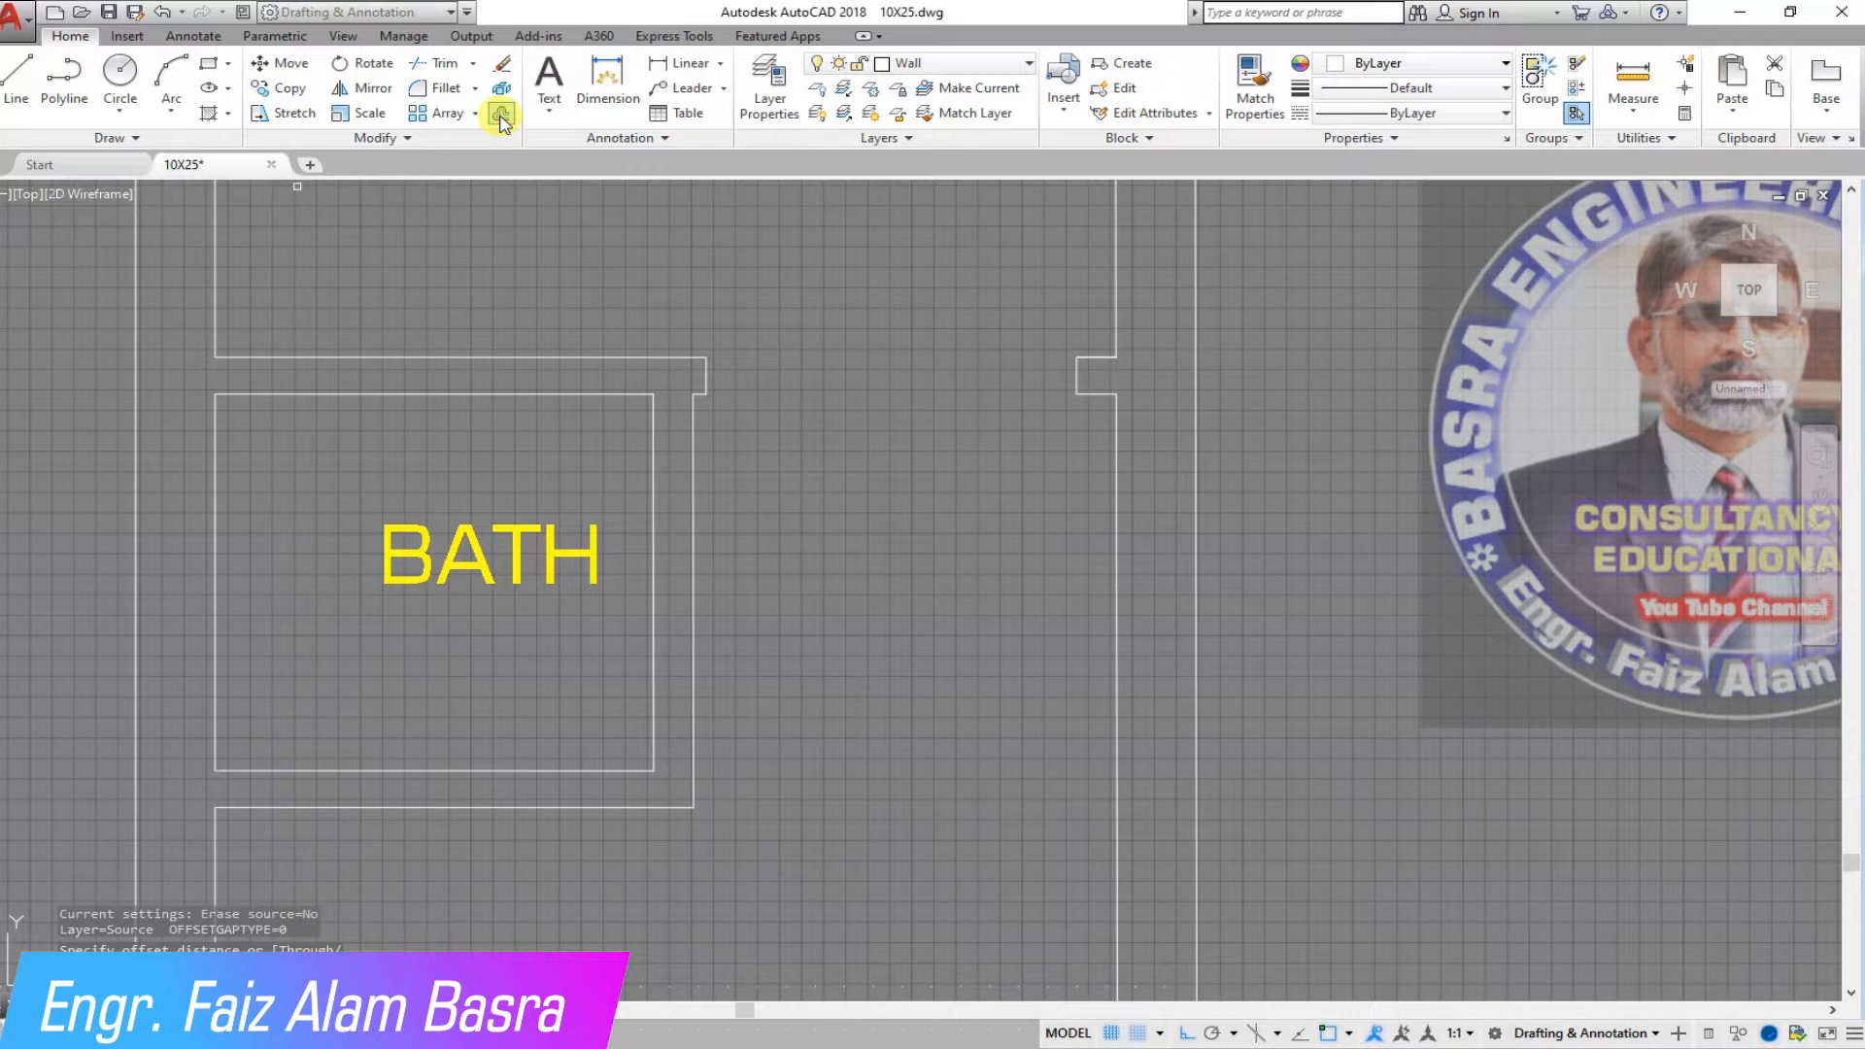
left_click(448, 394)
left_click(570, 345)
scroll(570, 346, "down", 5)
scroll(678, 855, "up", 5)
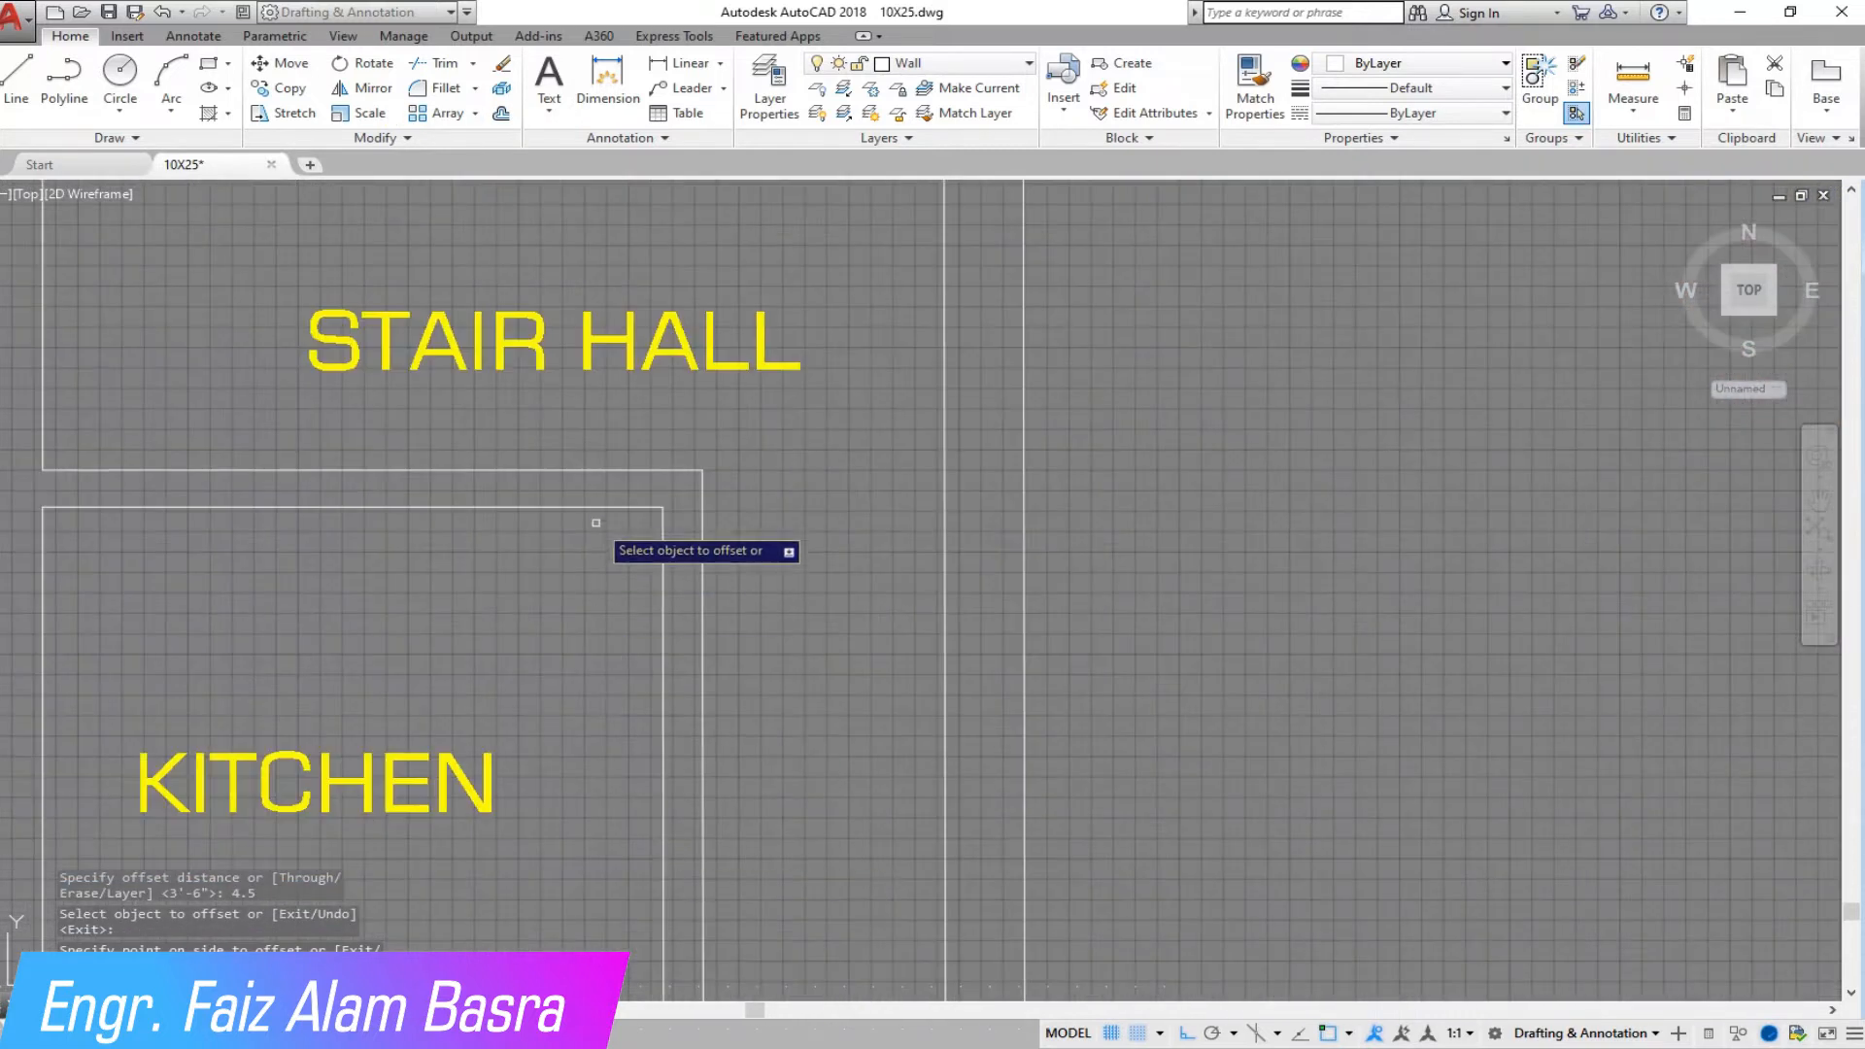
left_click(602, 505)
left_click(625, 604)
scroll(632, 585, "down", 5)
scroll(646, 797, "up", 3)
right_click(713, 628)
left_click(737, 648)
- Add a linear dimension across the passage between the kitchen's right wall and the house's right inner wall
left_click(680, 62)
left_click(660, 699)
left_click(811, 699)
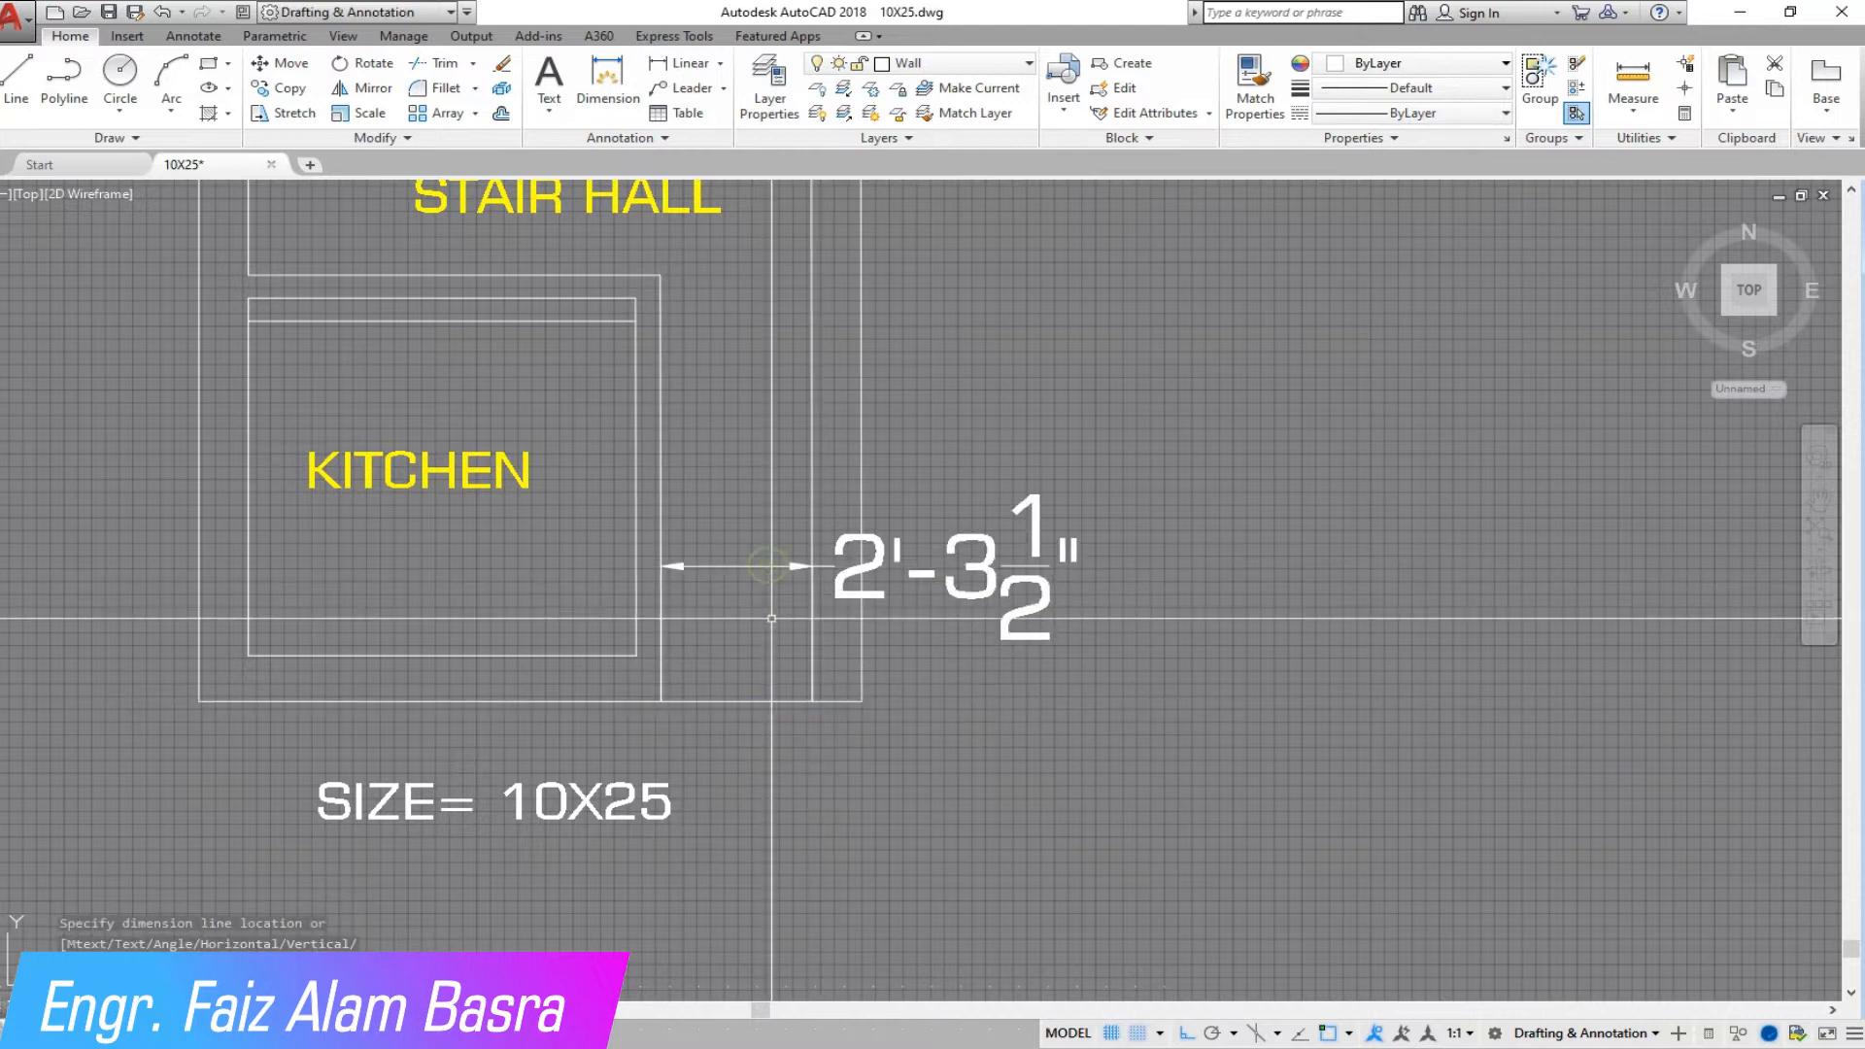
- Stretch the kitchen's right wall inward with its dimension to make the passage beside it 4' wide
left_click(294, 113)
left_click(703, 732)
left_click(583, 242)
right_click(600, 384)
left_click(574, 386)
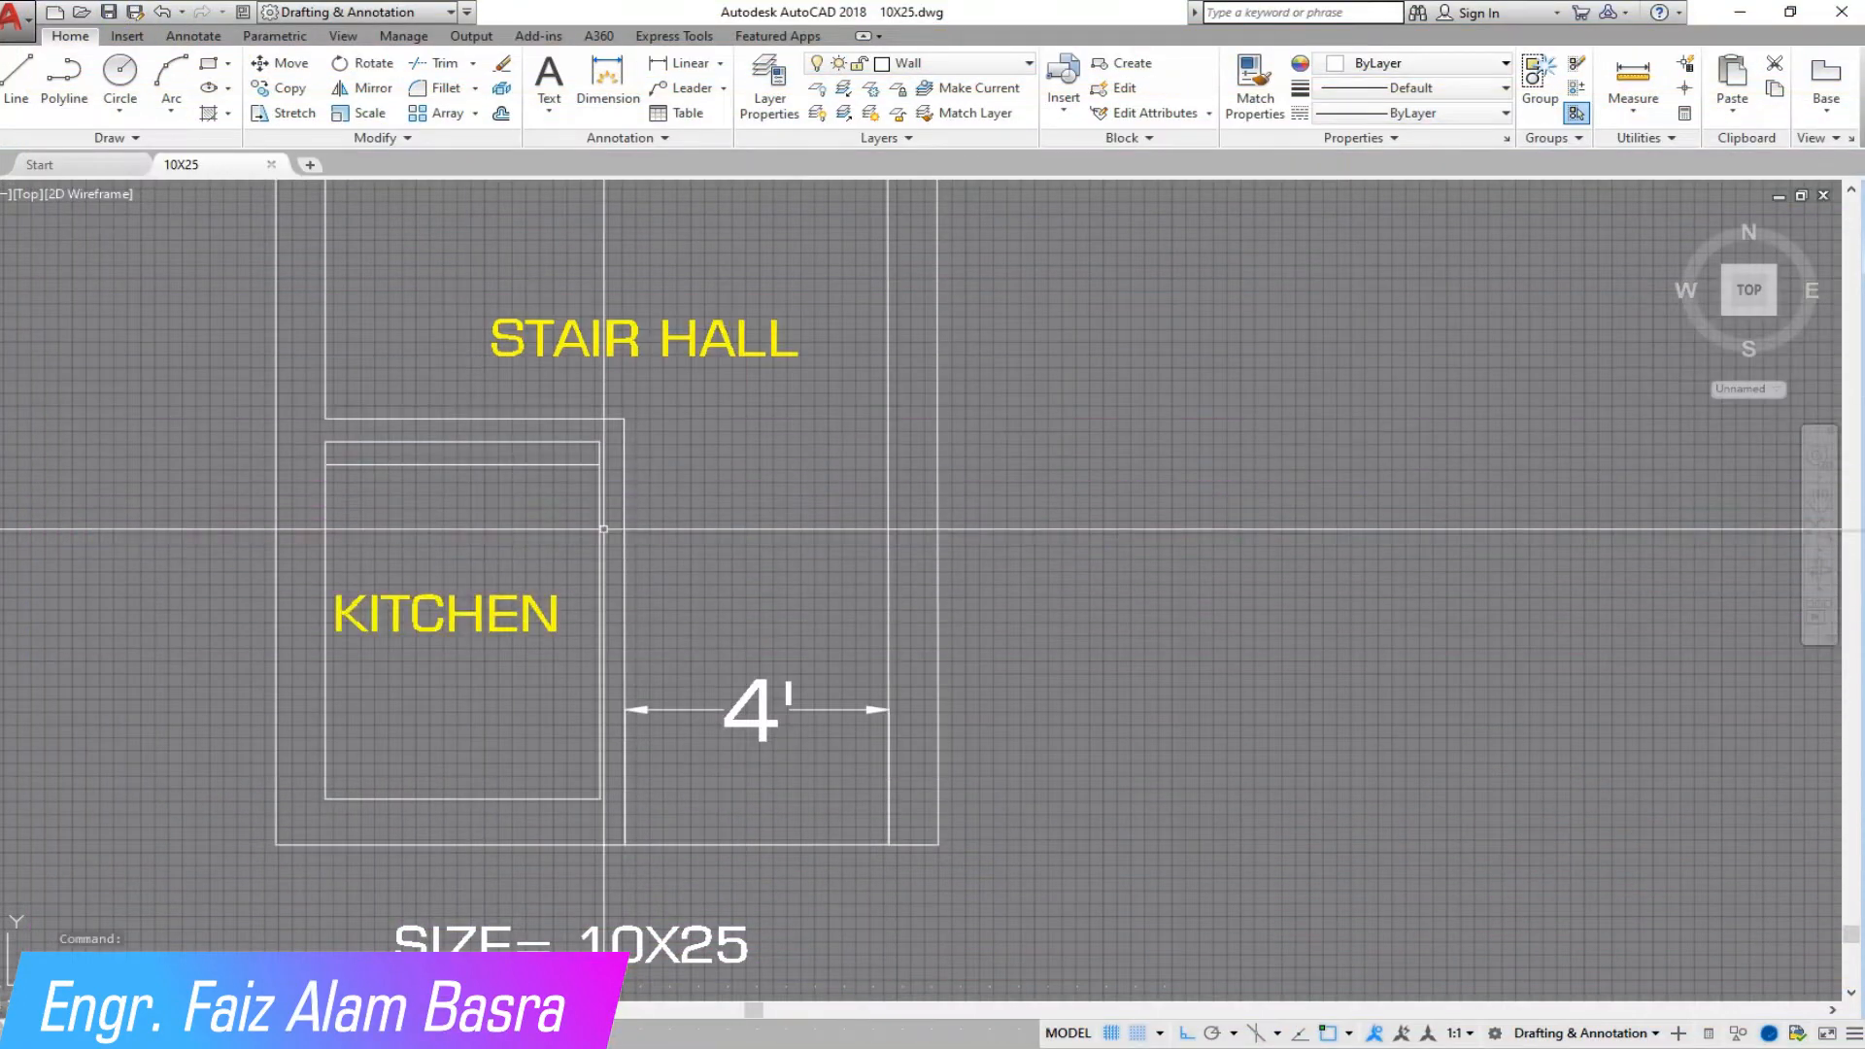
- Erase the 4' dimension in the passage beside the kitchen
scroll(649, 476, "up", 2)
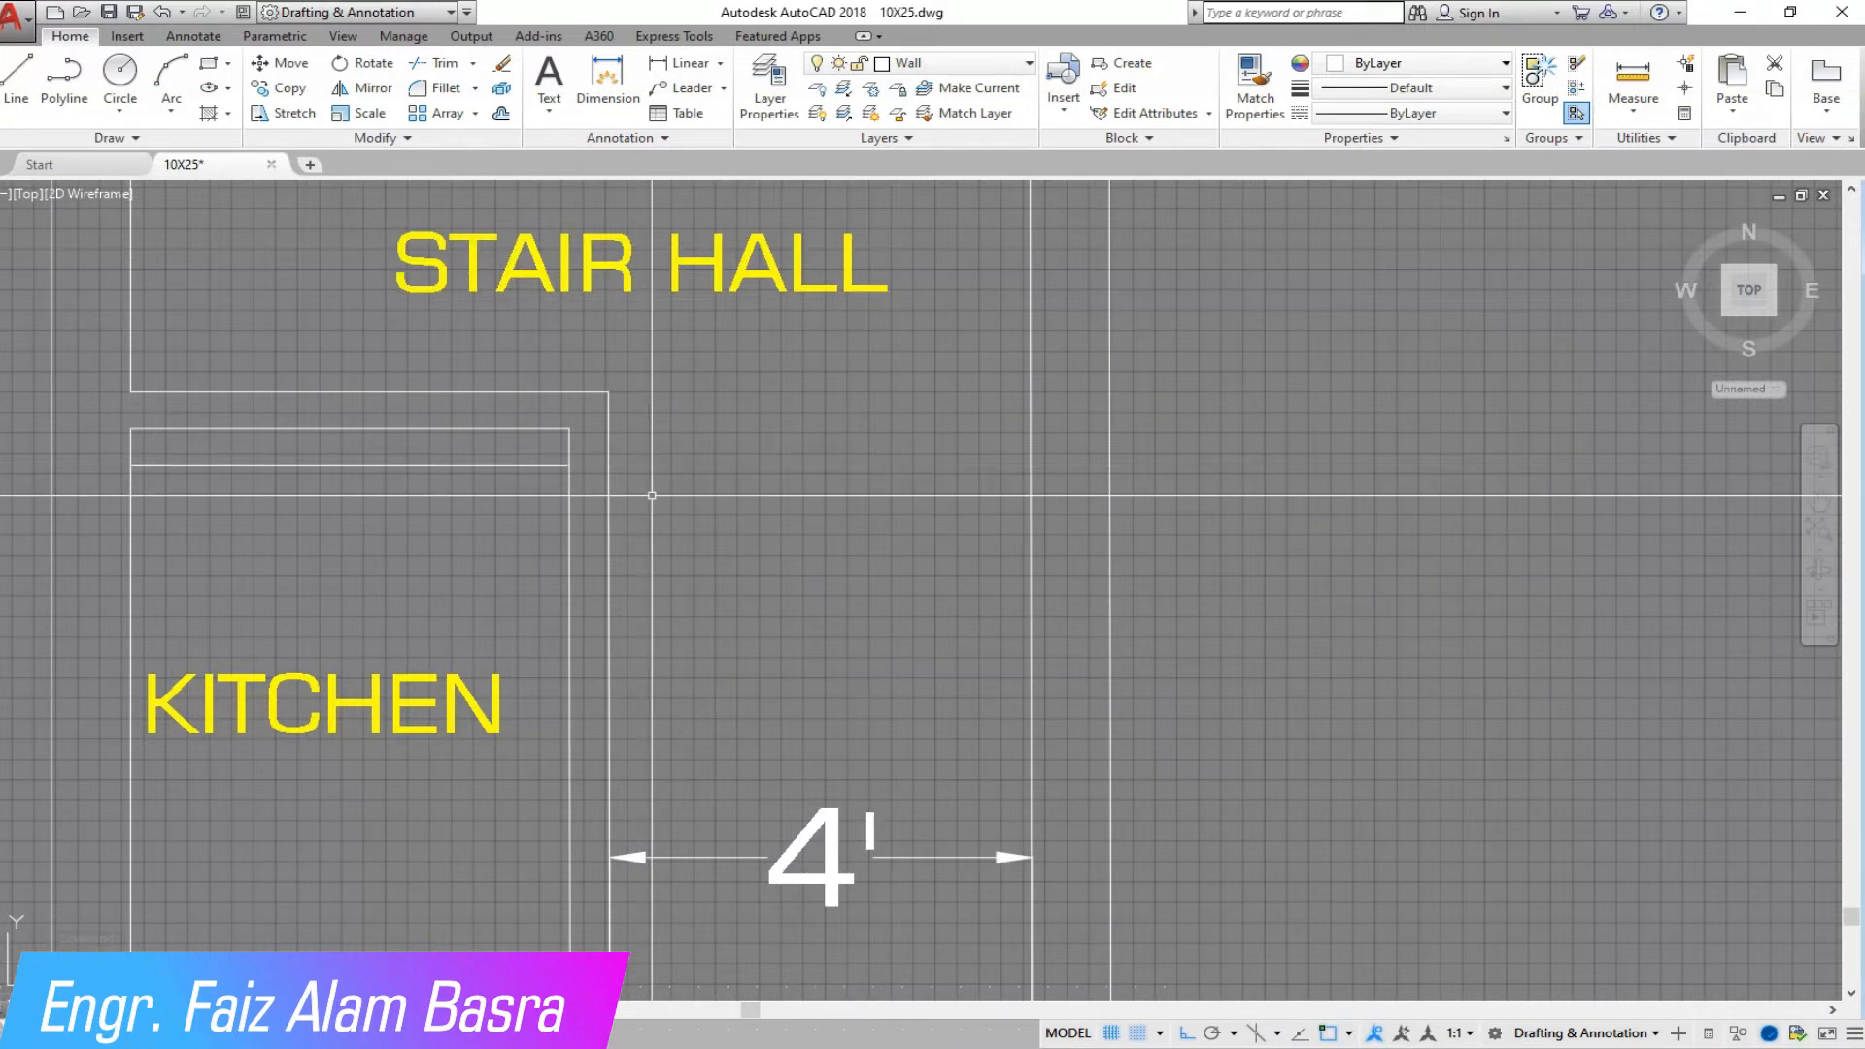
scroll(652, 495, "down", 3)
scroll(781, 981, "up", 3)
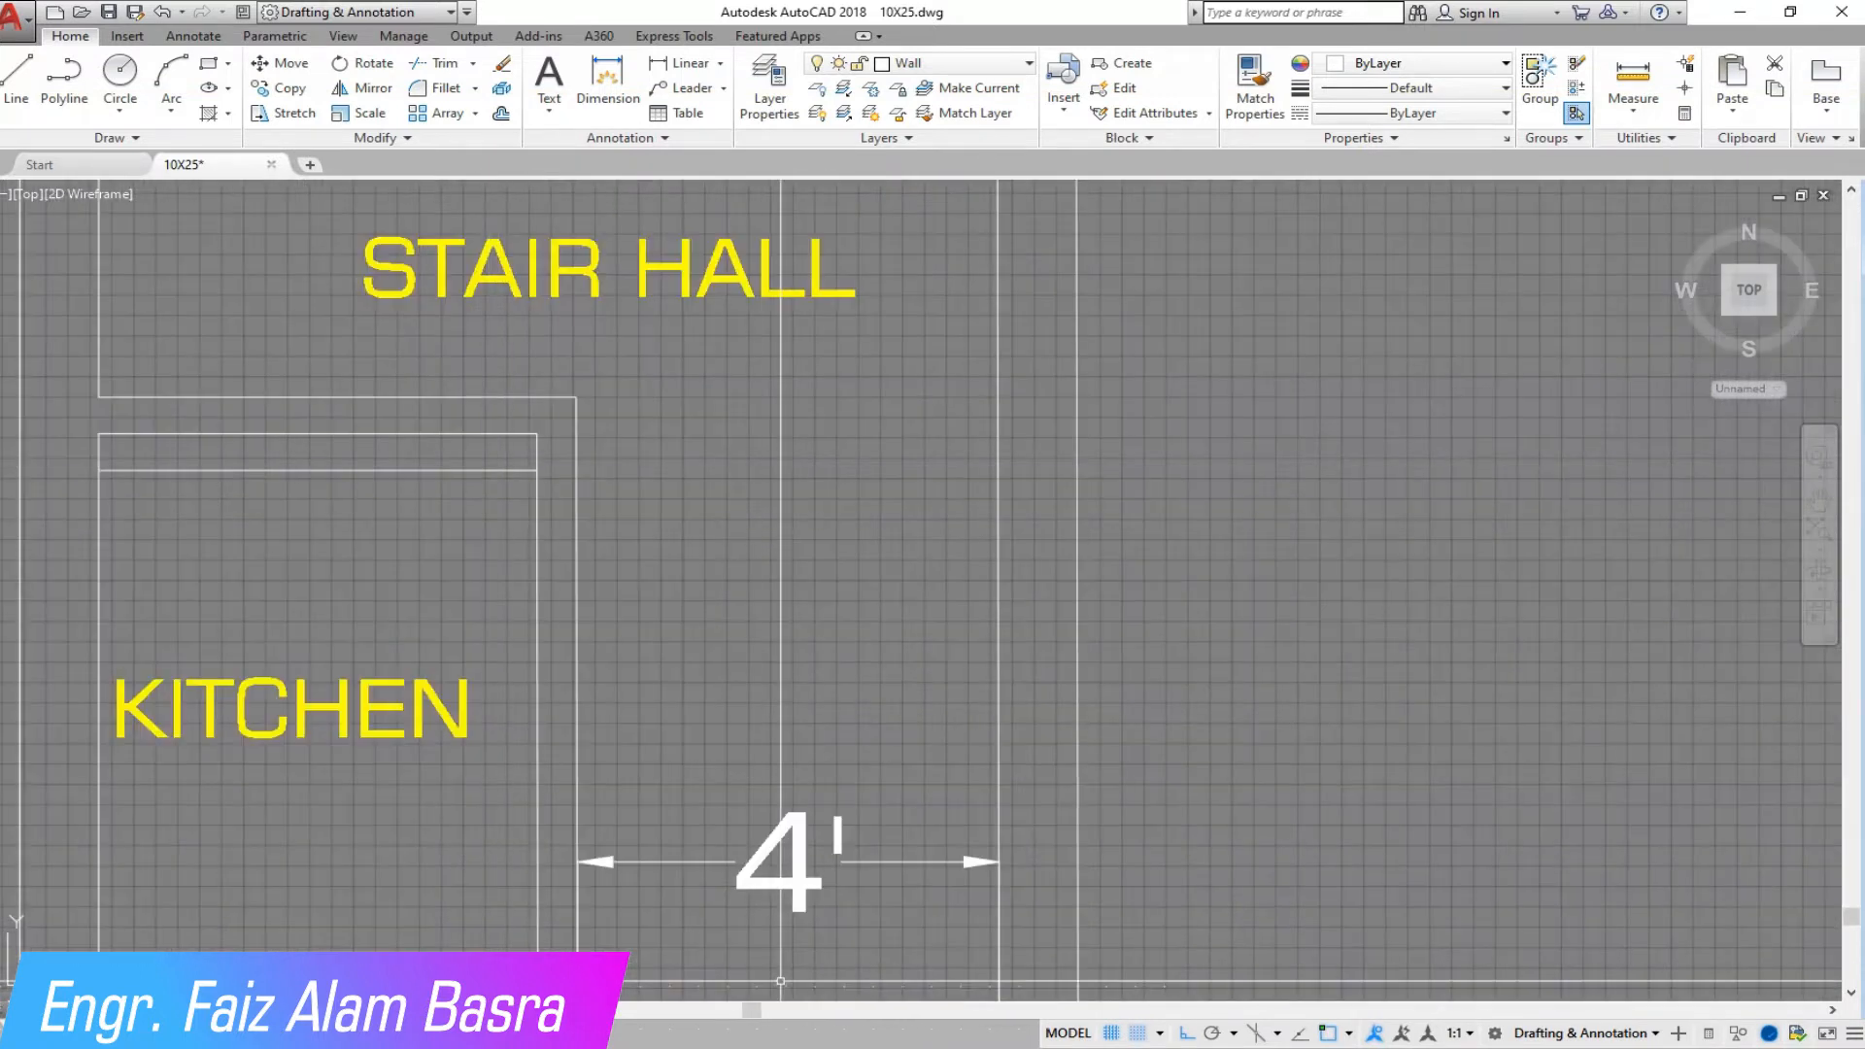
left_click(800, 889)
left_click(502, 63)
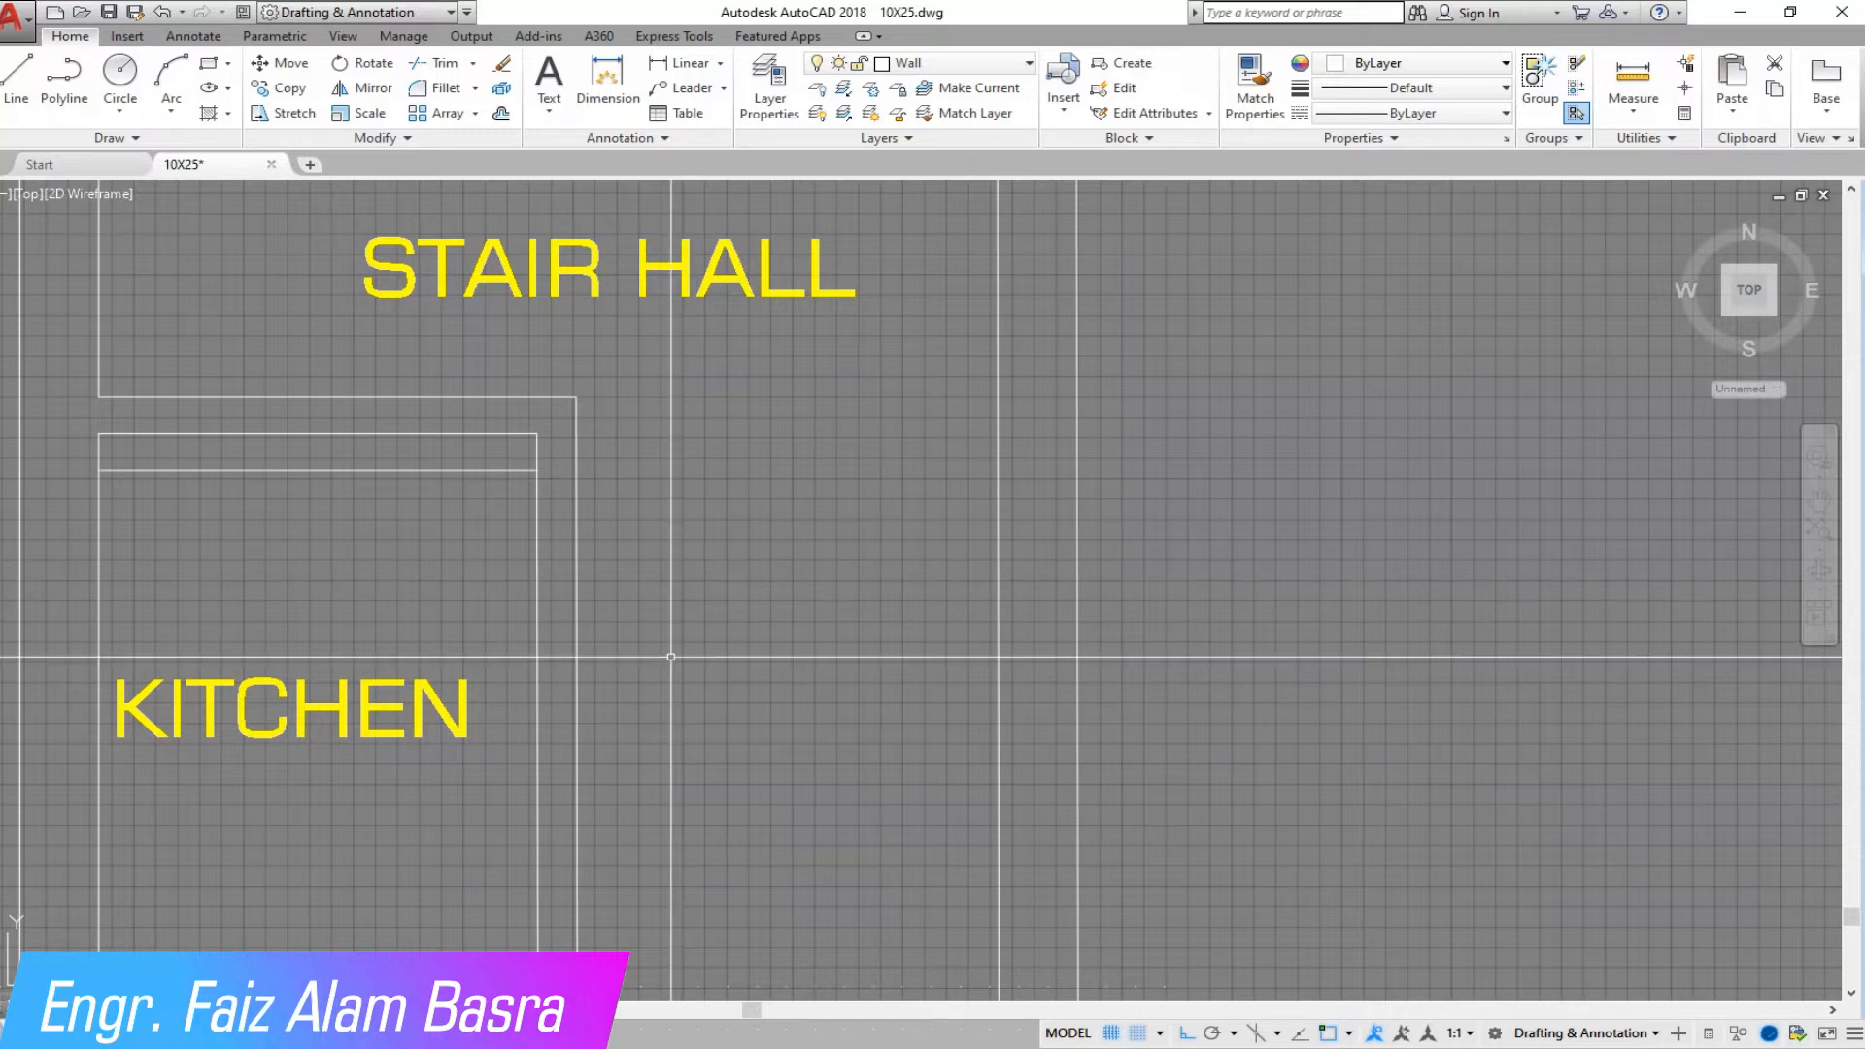
- Offset the bath's lower door-jamb guide line from the upper one, downward into the room
scroll(582, 524, "down", 4)
scroll(631, 631, "up", 4)
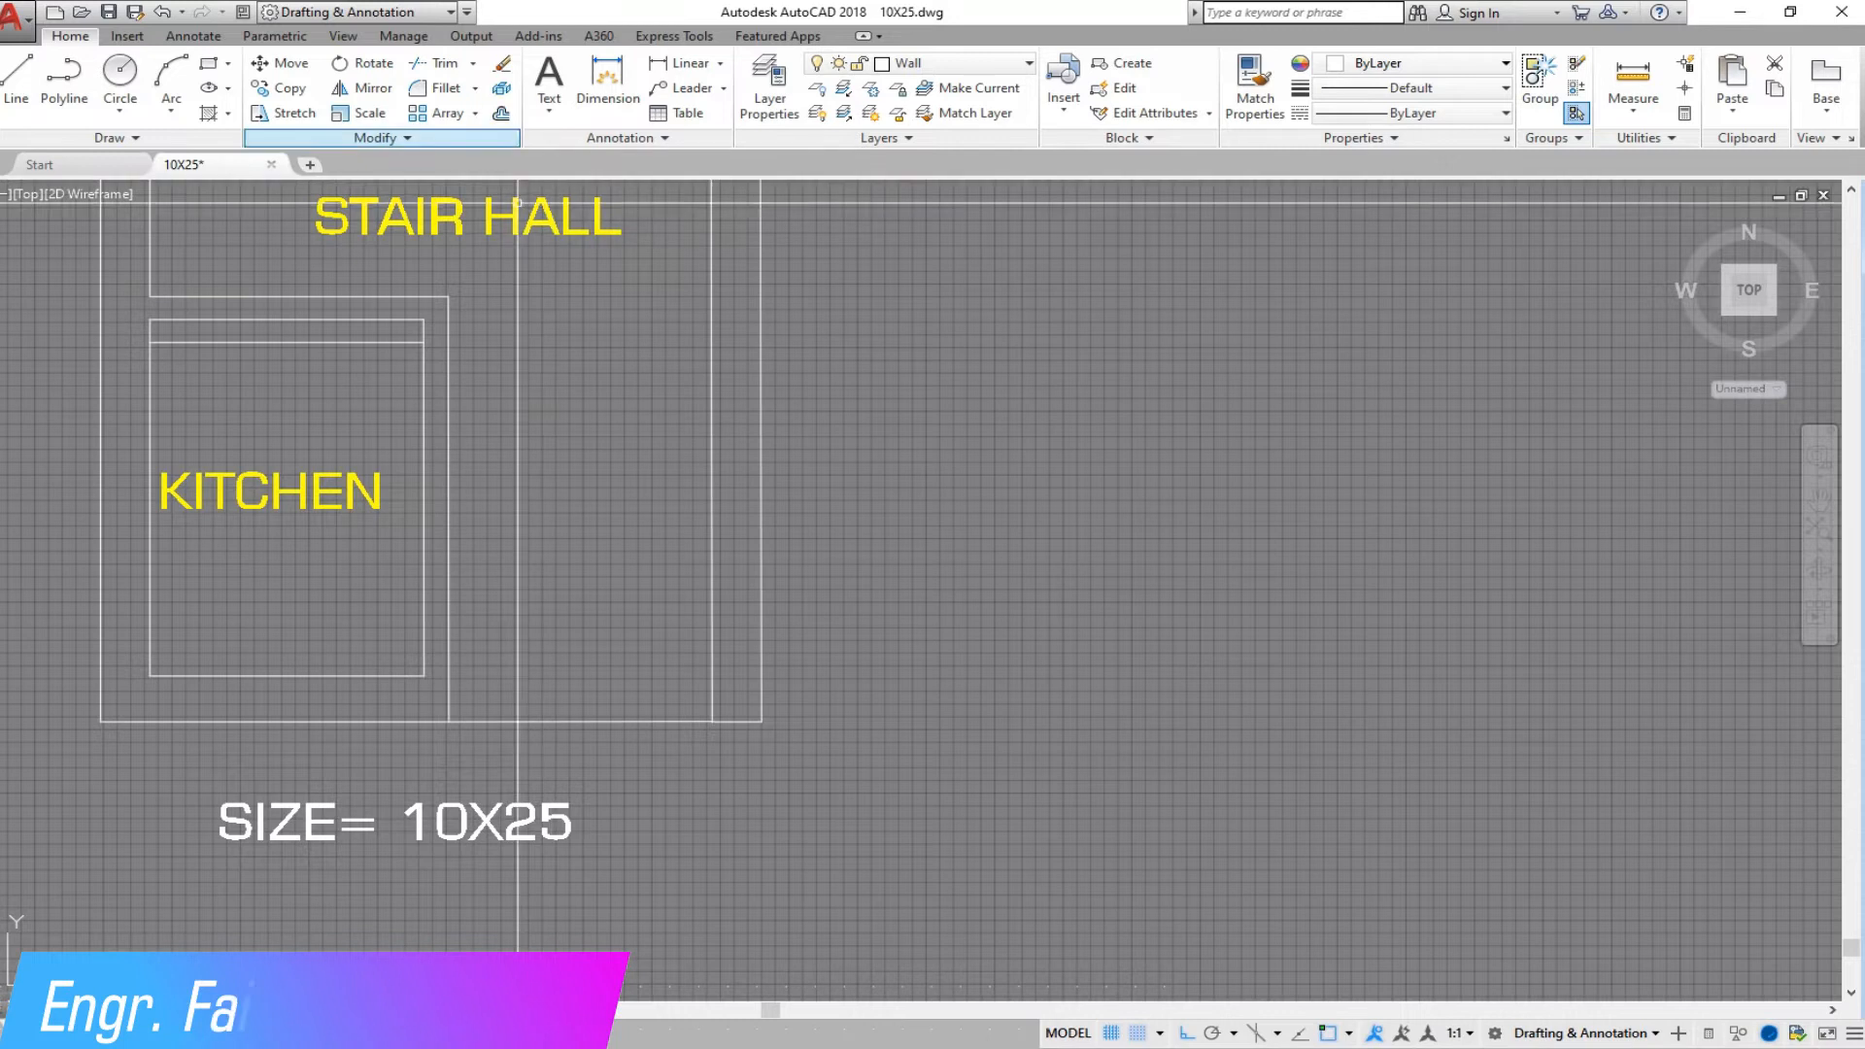
scroll(494, 607, "down", 4)
scroll(492, 274, "up", 4)
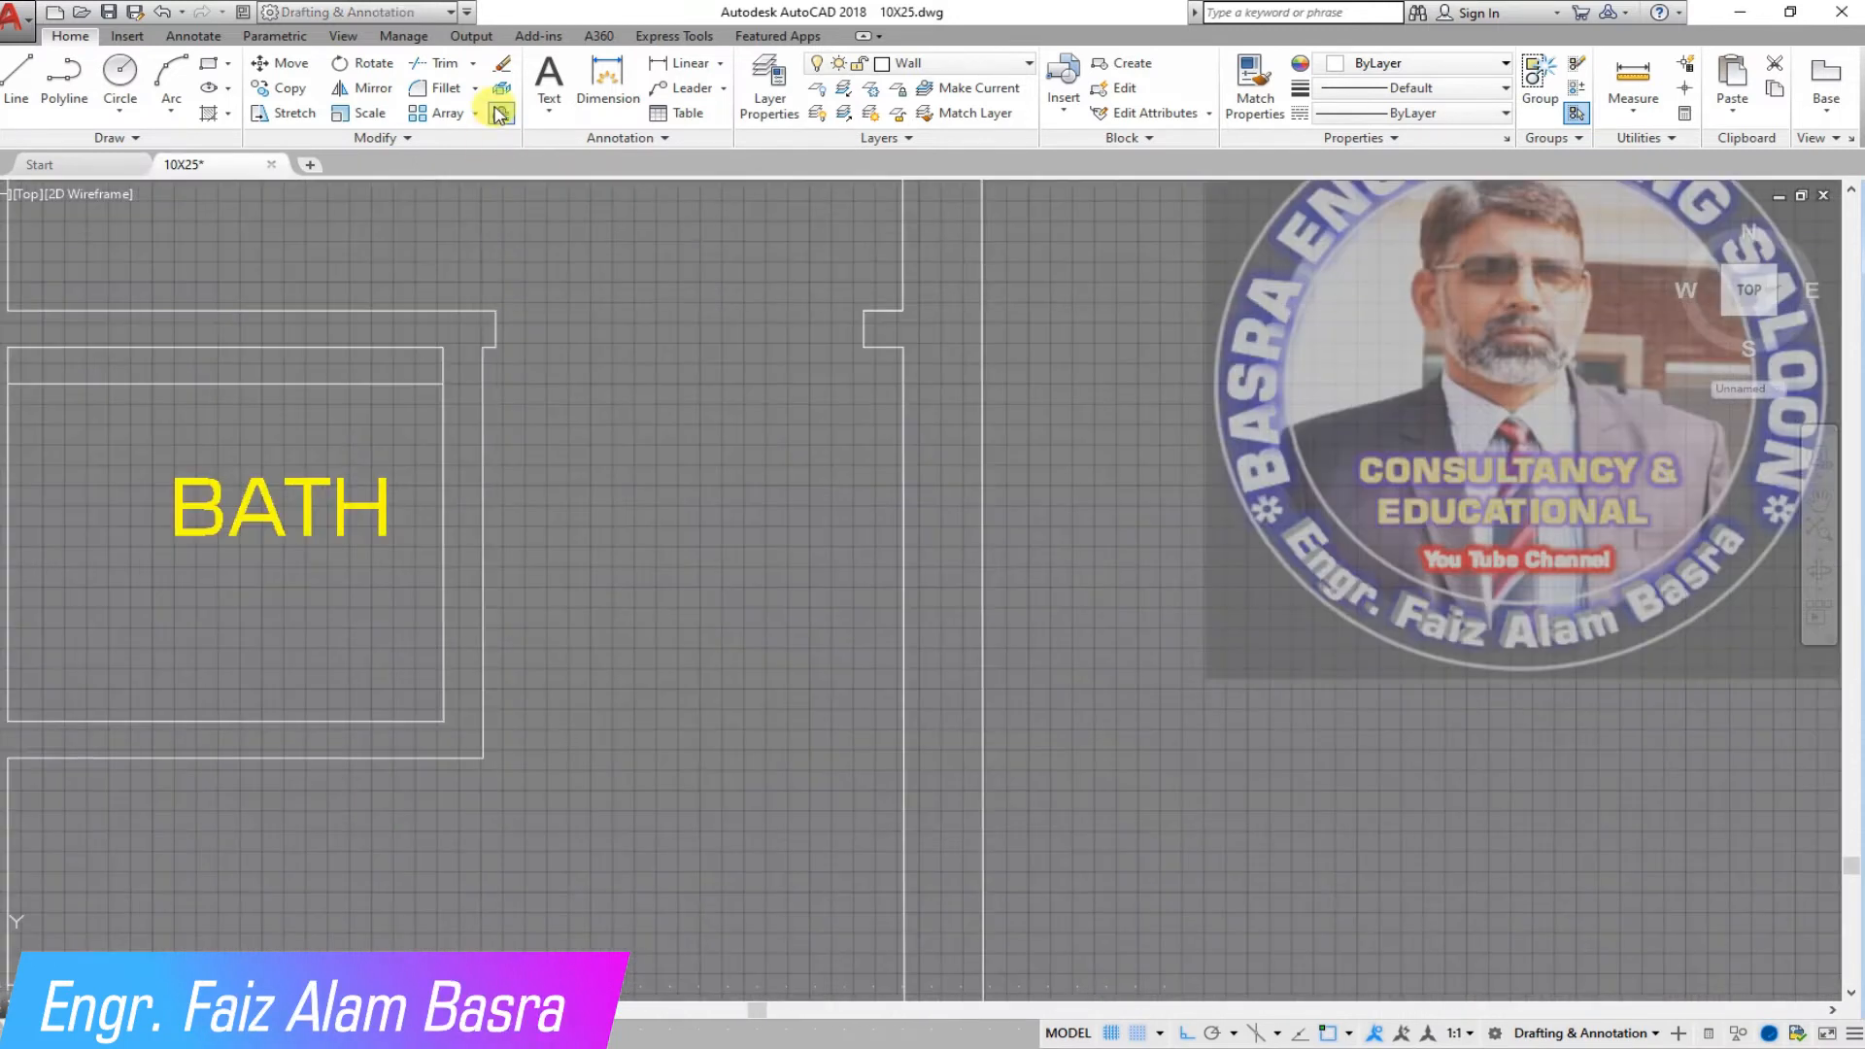
left_click(397, 380)
left_click(417, 504)
scroll(485, 407, "down", 5)
scroll(479, 583, "up", 4)
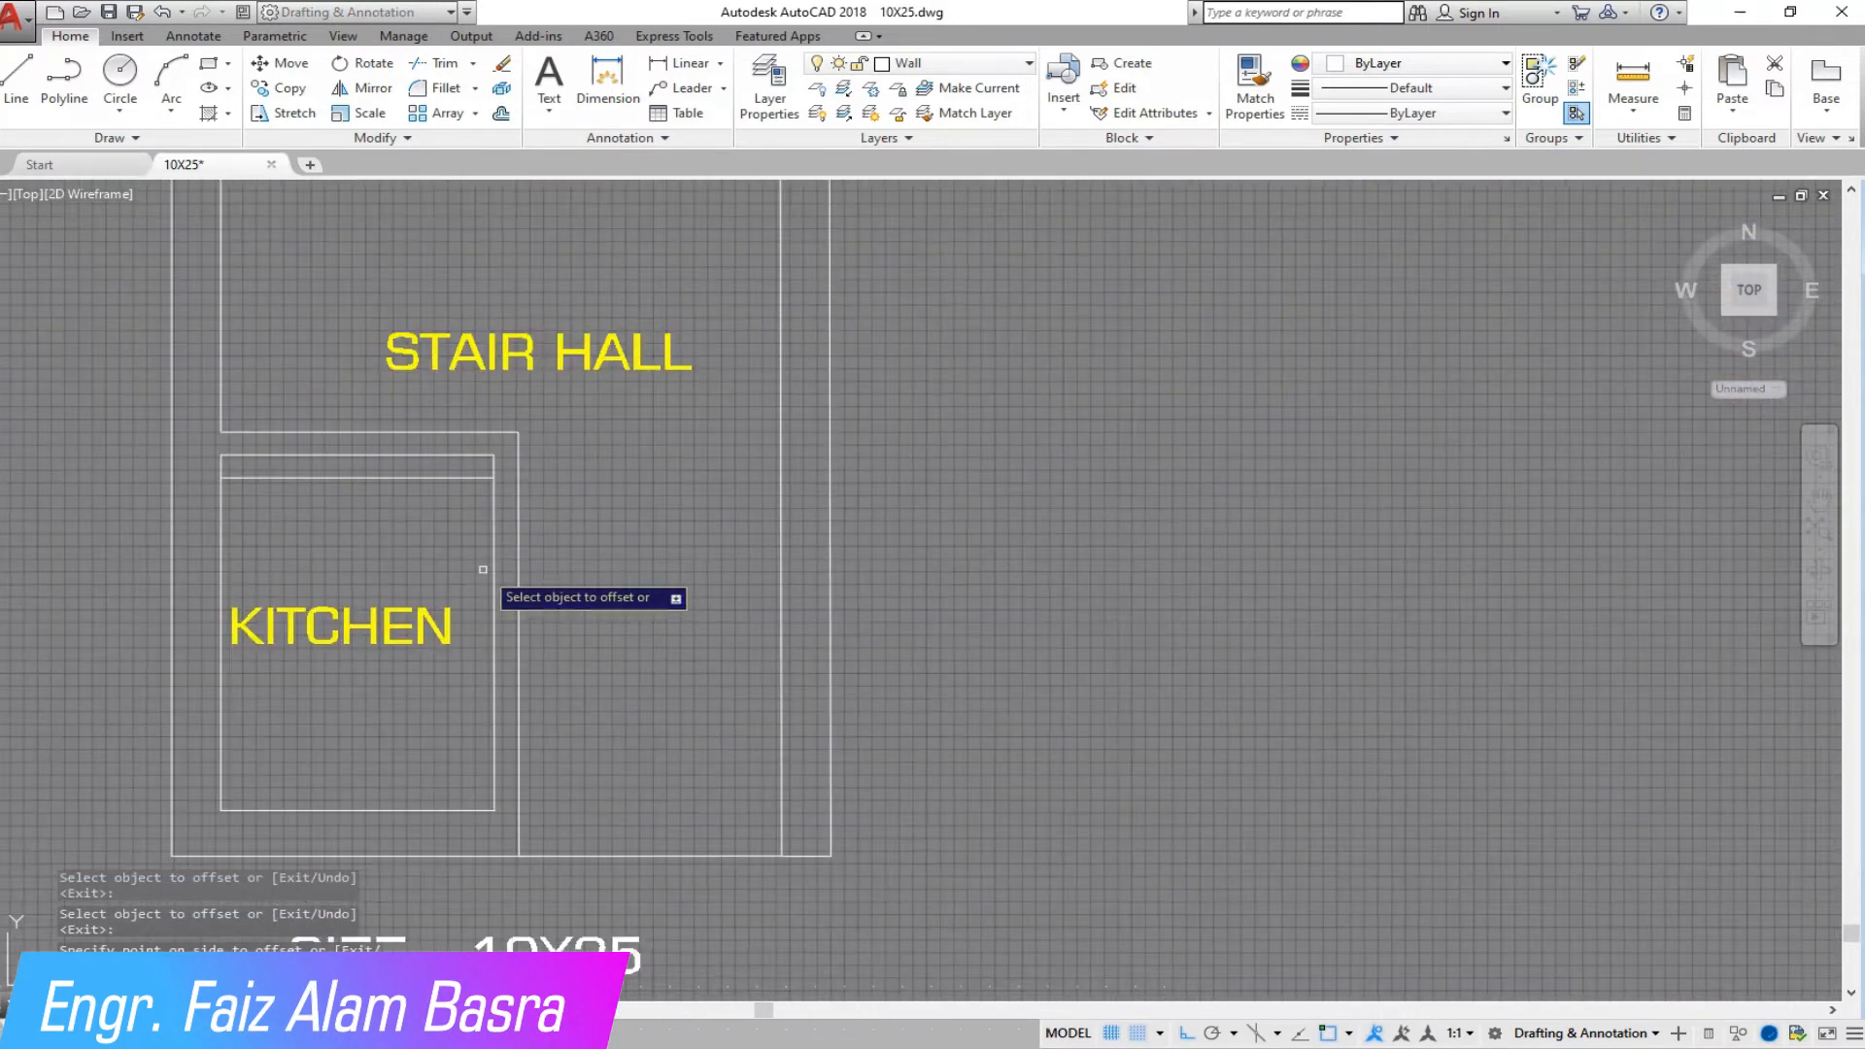
- Offset the kitchen's door-jamb guide line by 36" to mark the other side of its doorway
key("Return")
key("Return")
type("36")
key("Return")
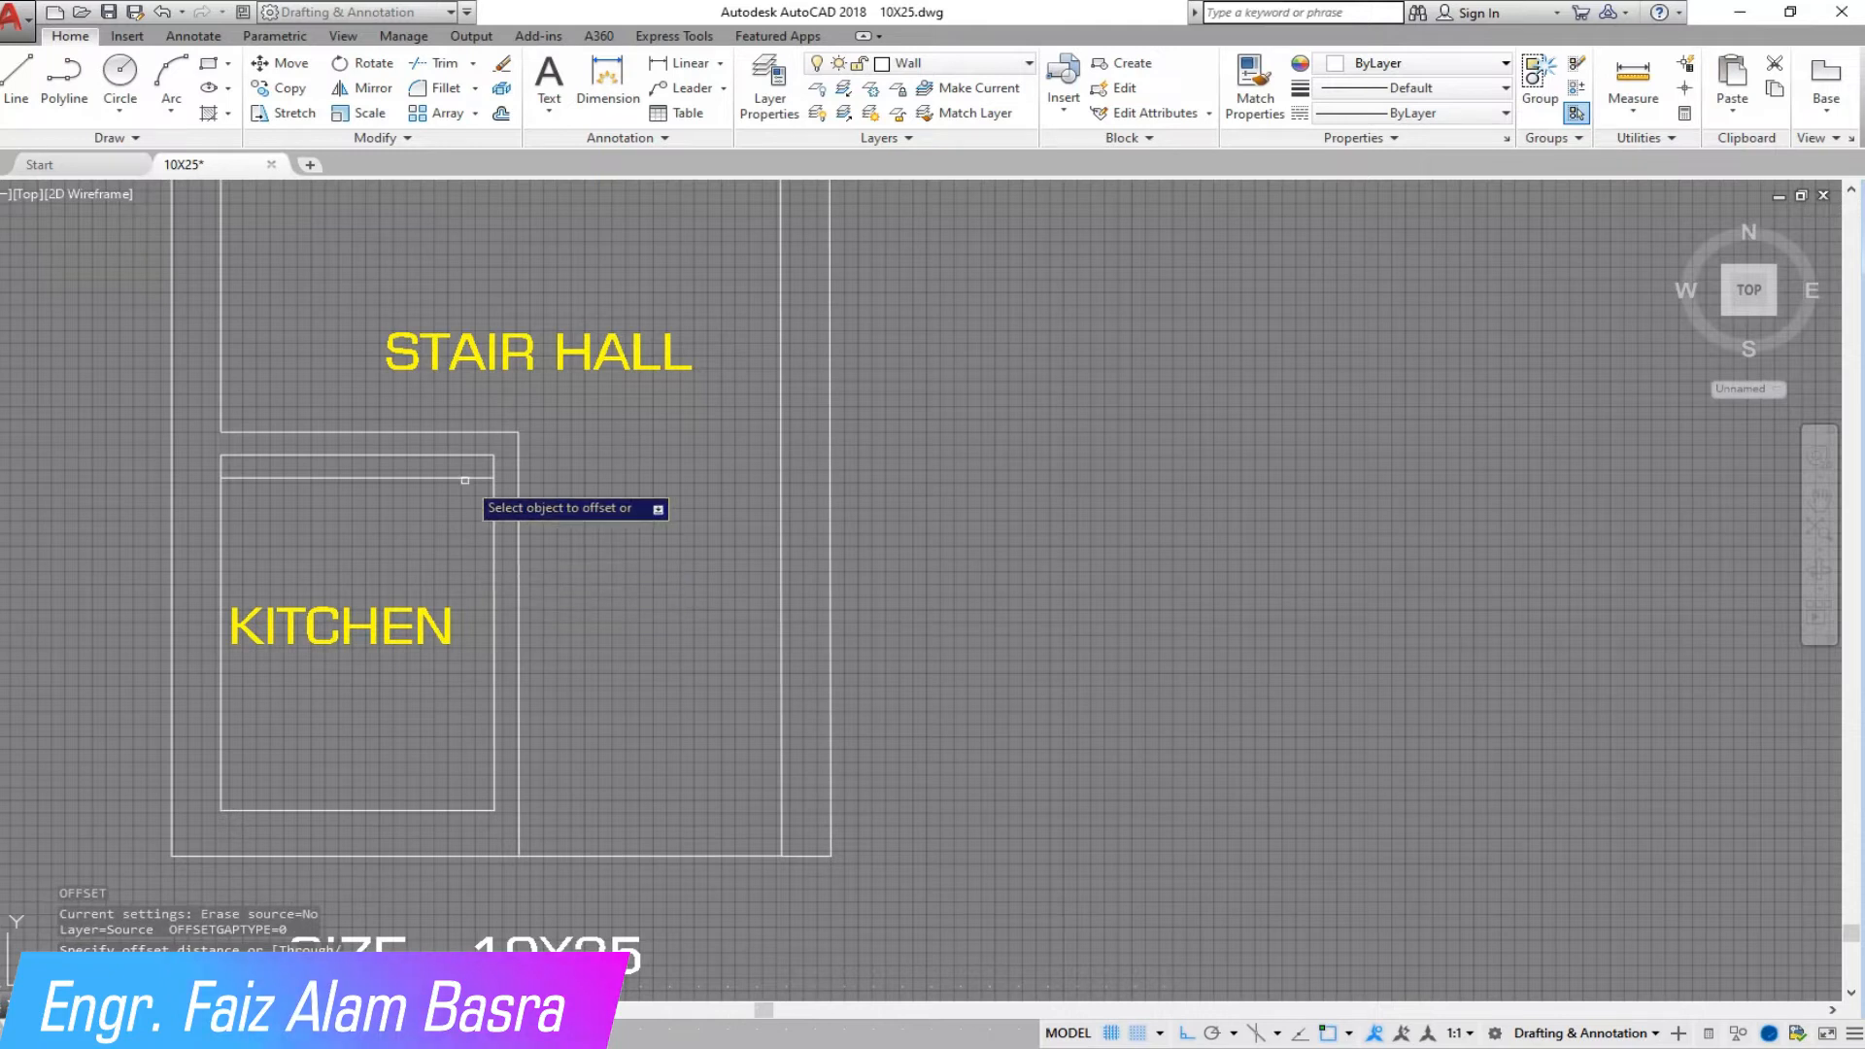
- Trim the wall and guide lines at the kitchen's right wall to leave a clean door opening
right_click(582, 607)
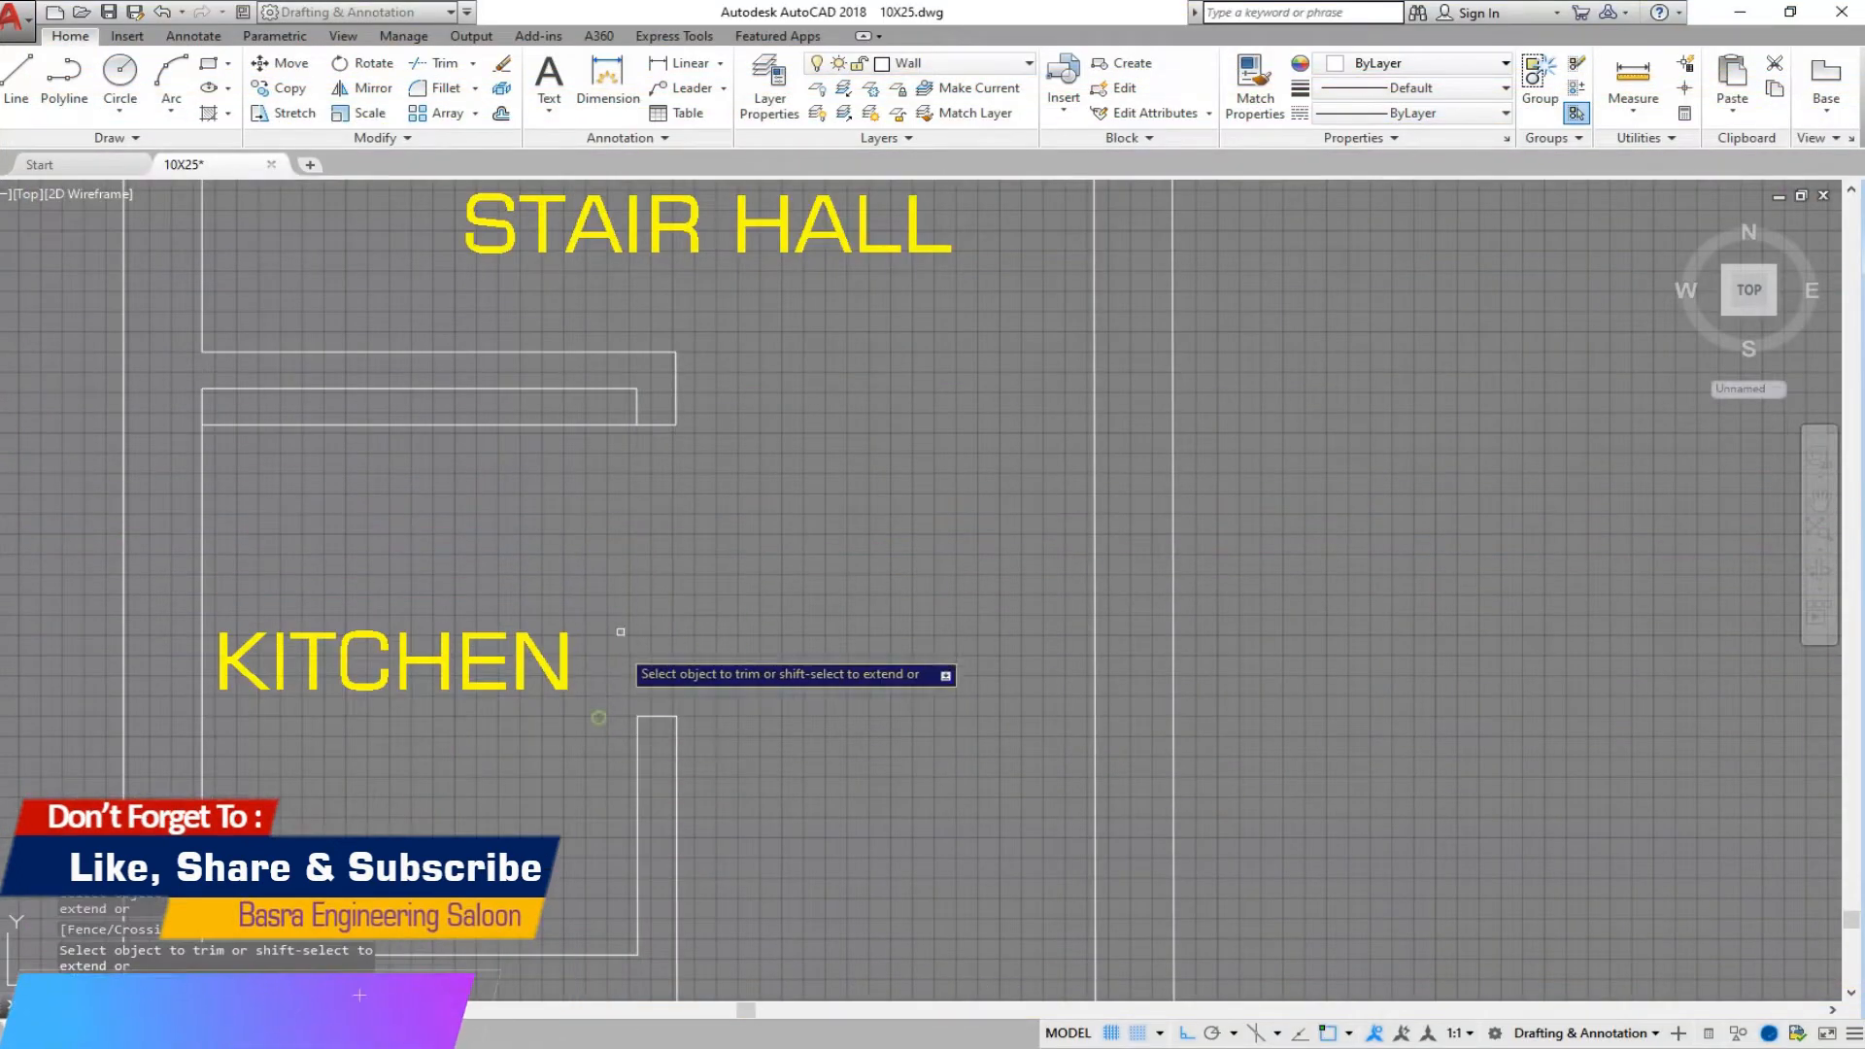
left_click(597, 425)
scroll(612, 492, "down", 2)
right_click(678, 523)
left_click(716, 540)
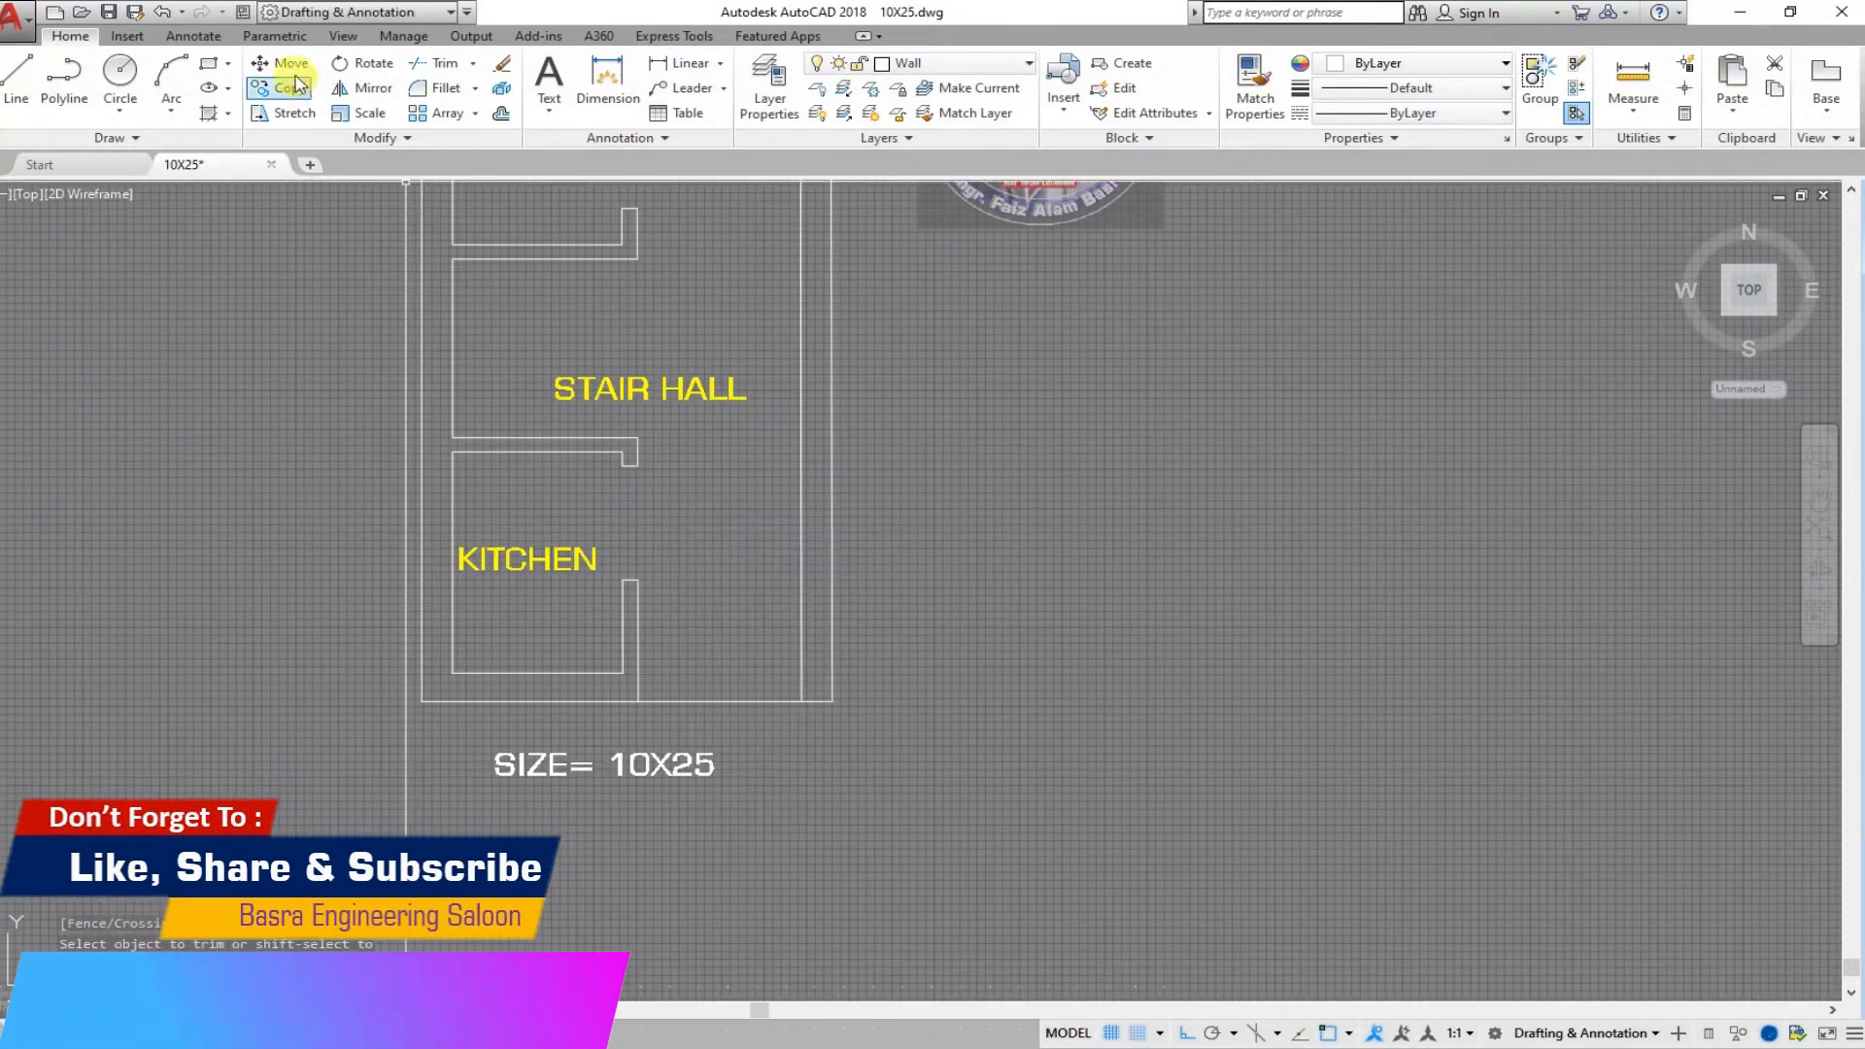
- Copy the "SIZE= 10X25" text straight down, further below the floor plan
left_click(531, 756)
right_click(530, 757)
left_click(1034, 662)
left_click(1020, 755)
right_click(1011, 841)
left_click(1062, 570)
- Erase the original "SIZE= 10X25" text directly beneath the floor plan
left_click(679, 765)
left_click(675, 767)
key("Delete")
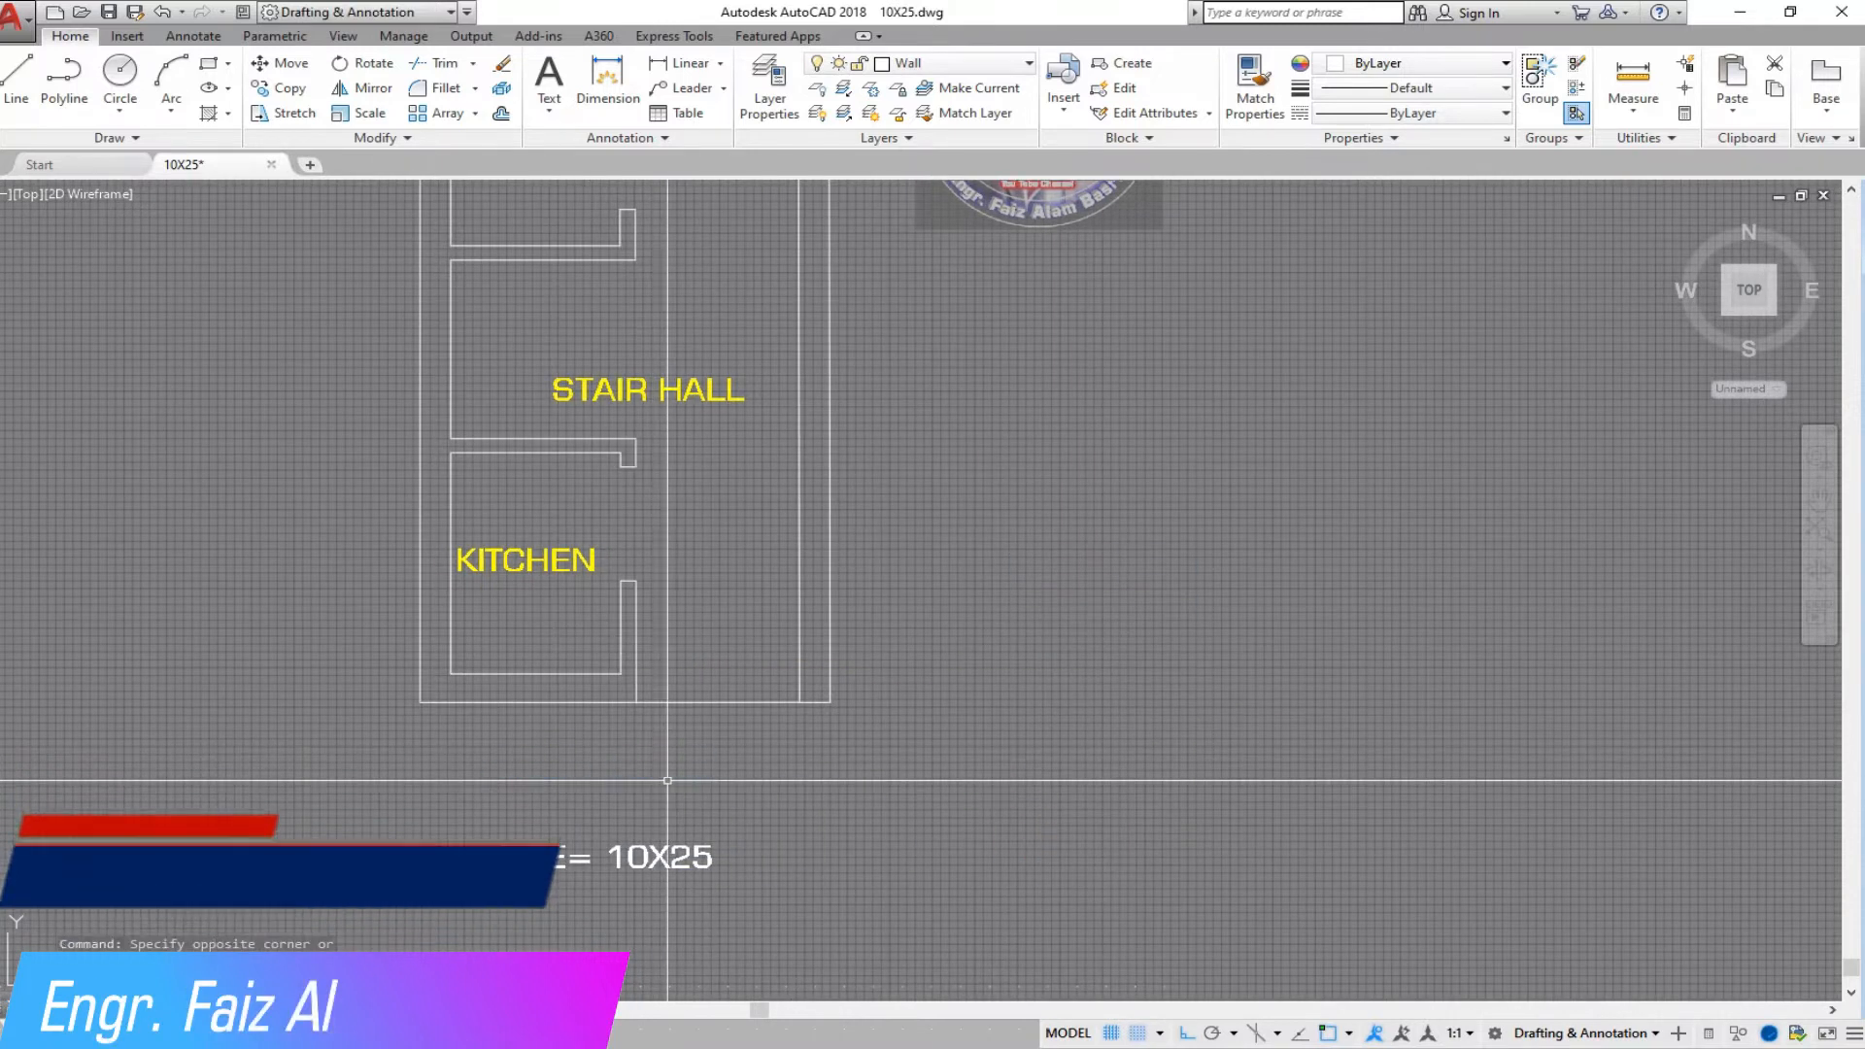
- Copy door symbols into the doorways of the bedroom, the bath and the kitchen
scroll(606, 774, "down", 6)
scroll(606, 629, "up", 3)
scroll(512, 365, "down", 2)
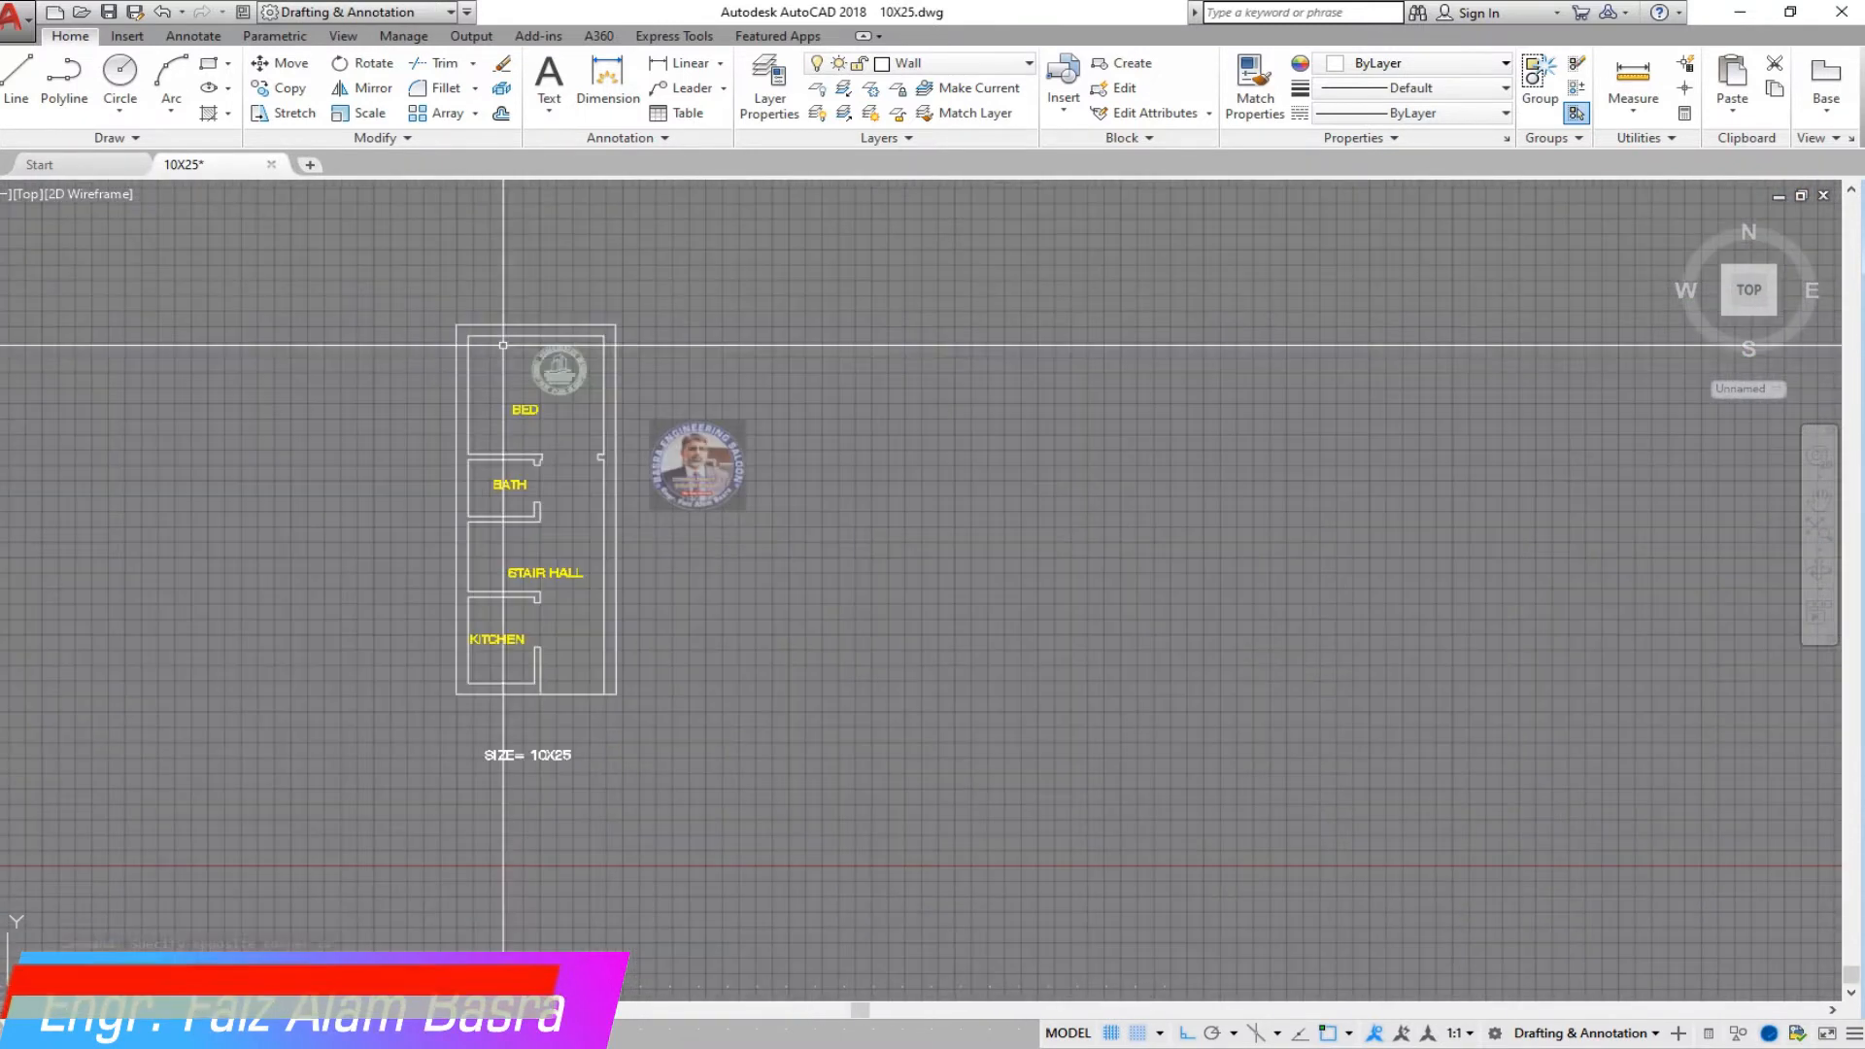
left_click(290, 87)
scroll(886, 608, "down", 3)
scroll(1253, 536, "up", 10)
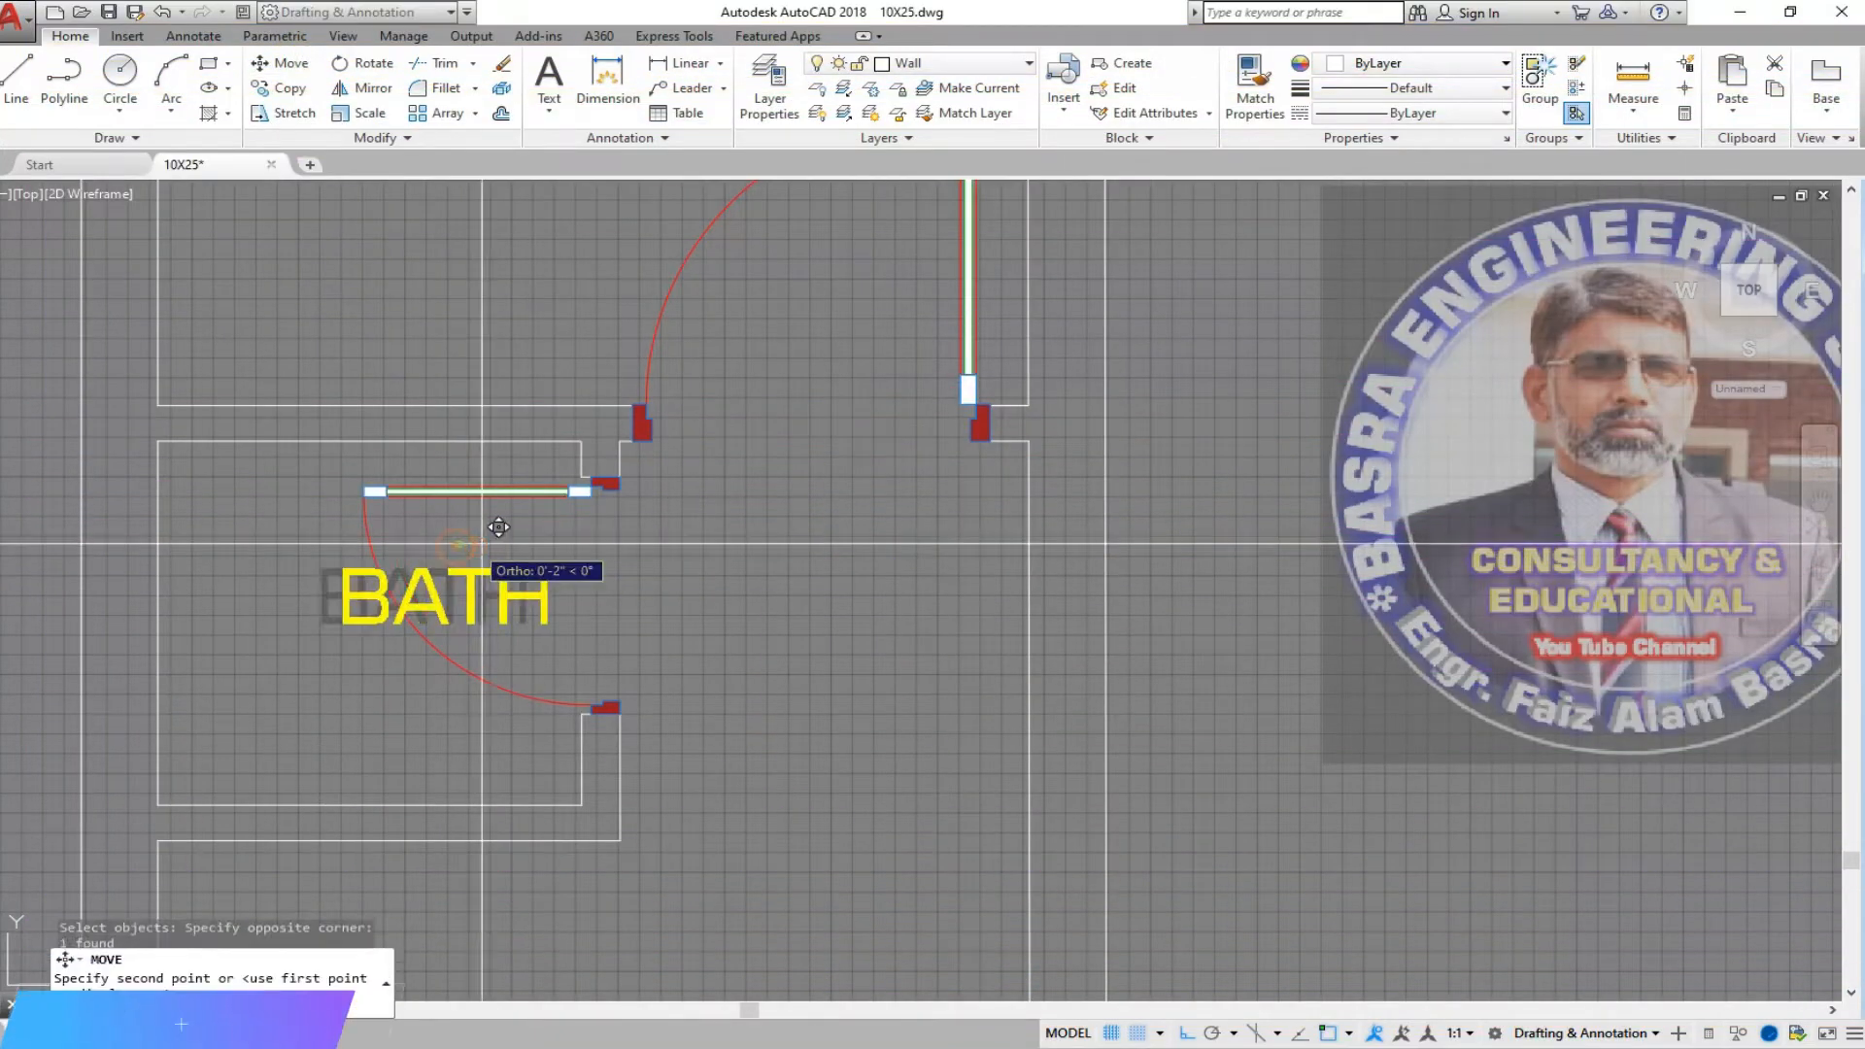
- Move the BATH label horizontally toward the bath's doorway
left_click(566, 532)
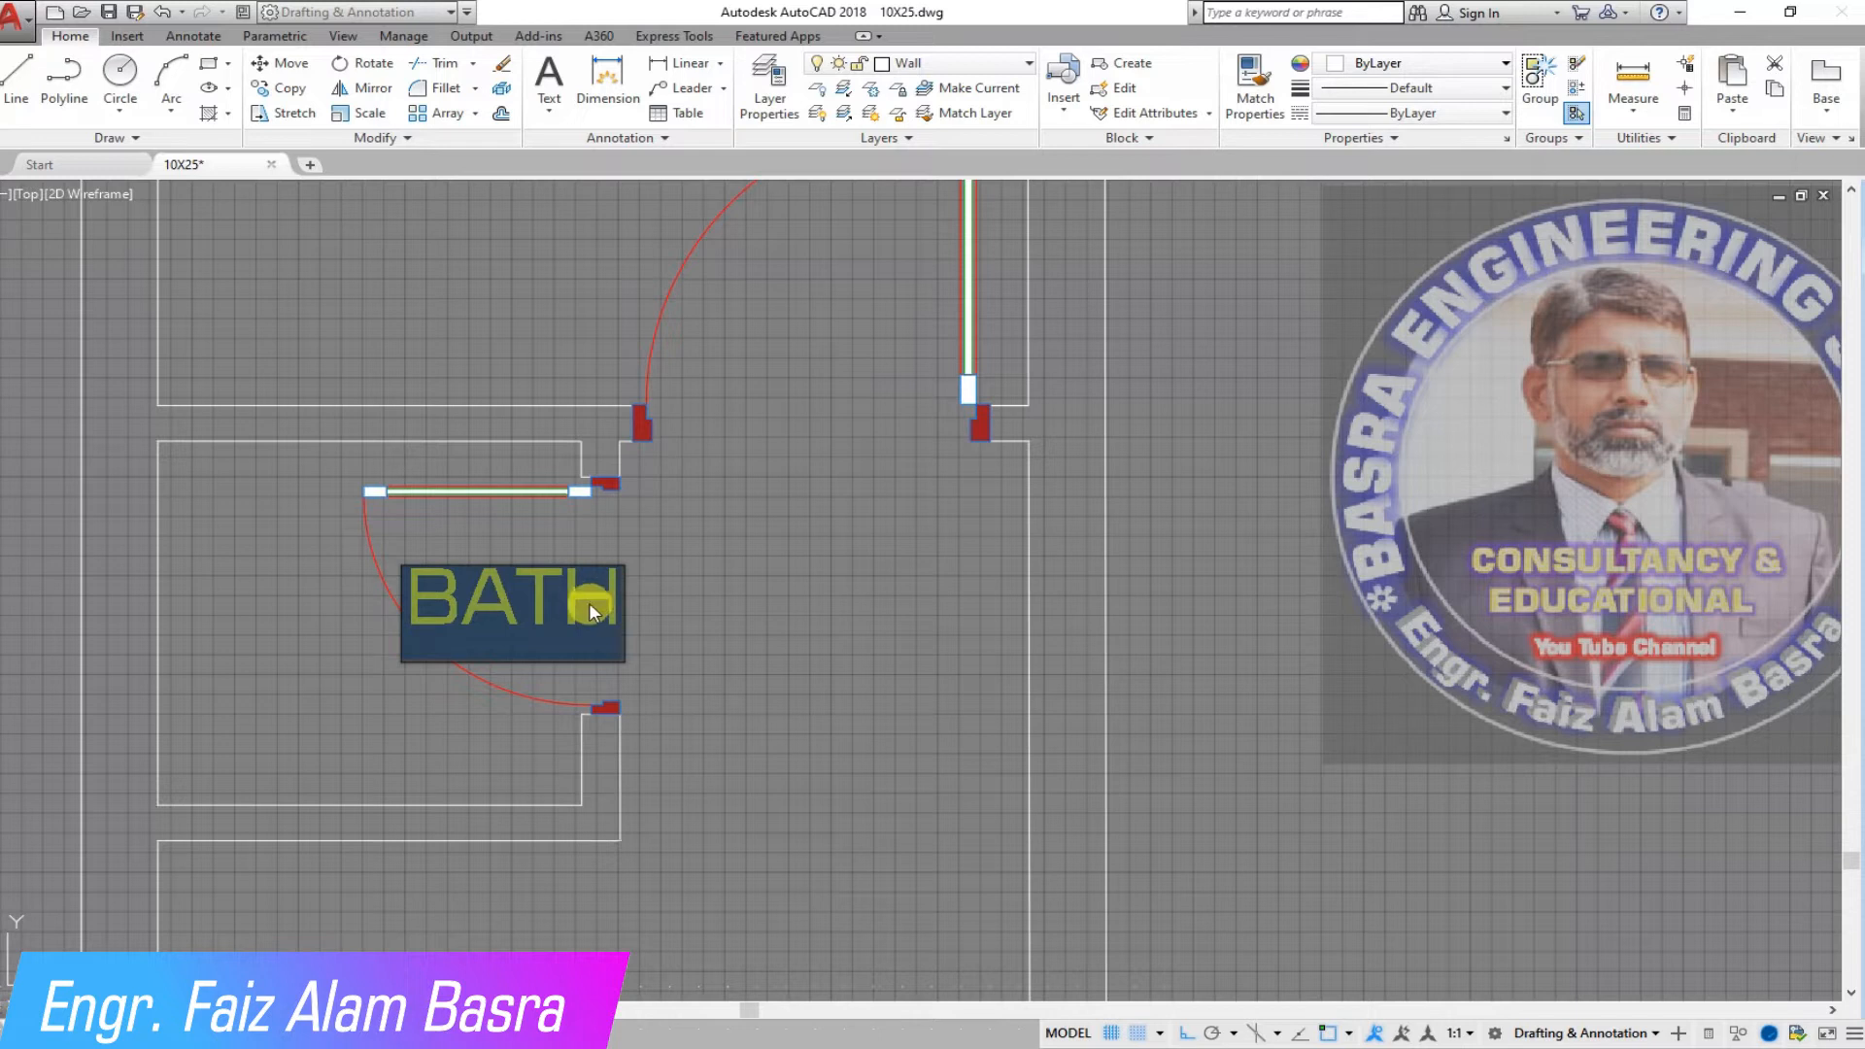
left_click(731, 567)
right_click(733, 567)
left_click(754, 579)
- Set the BATH label's text height to 5"
left_click(614, 588)
left_click(244, 12)
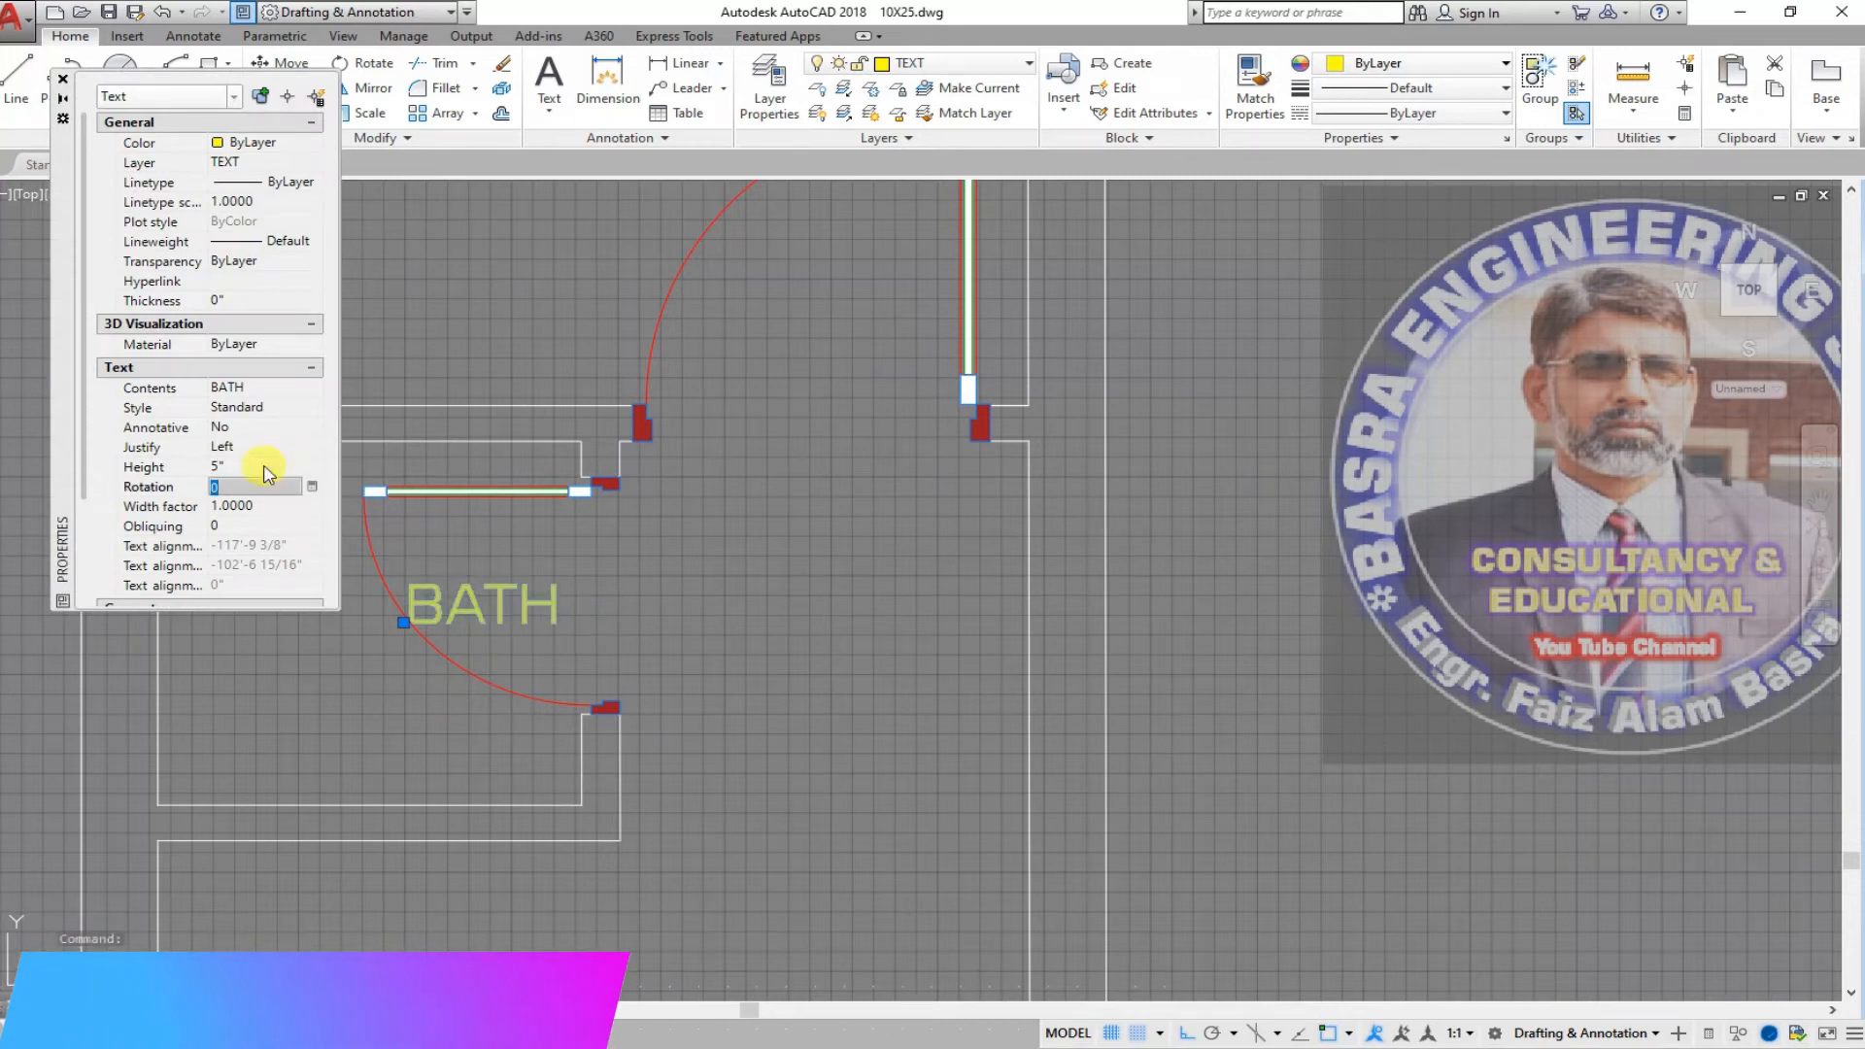
left_click(62, 78)
key("Escape")
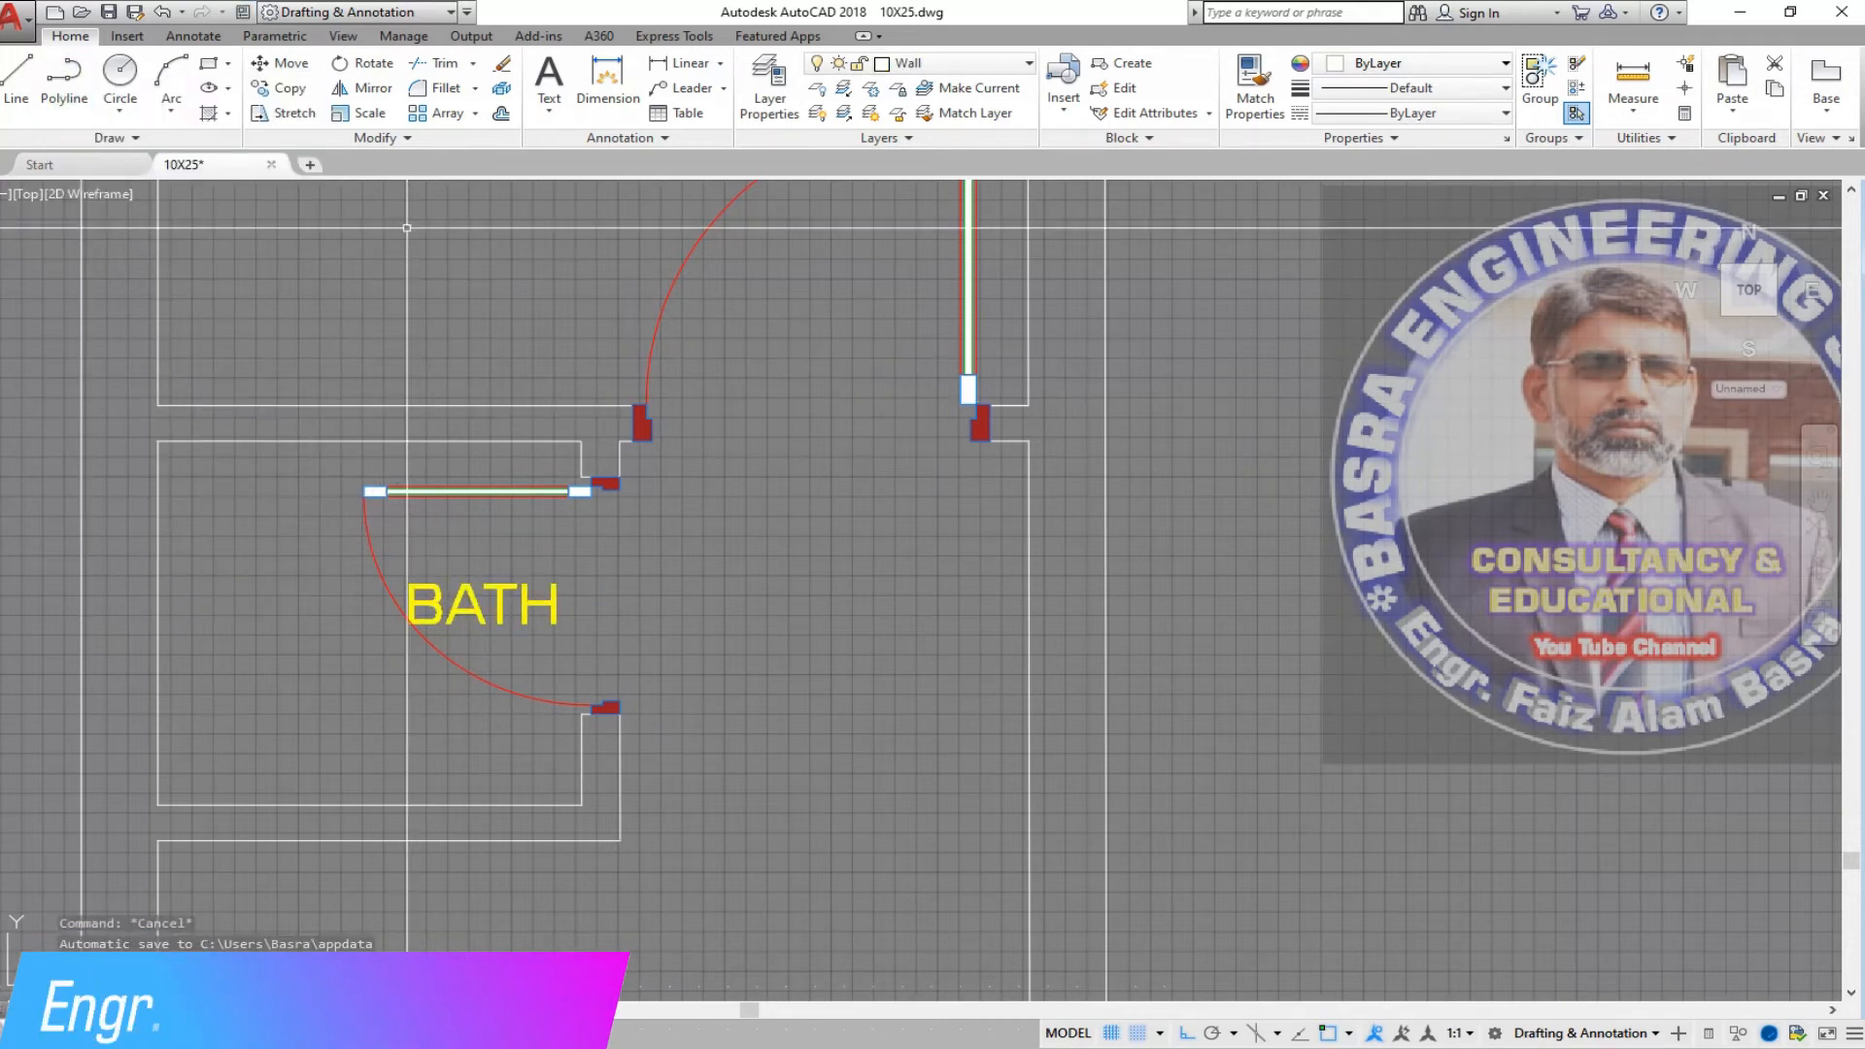
- Match the BATH label's text properties onto the BED, STAIR HALL and KITCHEN labels
left_click(1255, 87)
left_click(476, 595)
scroll(475, 594, "down", 3)
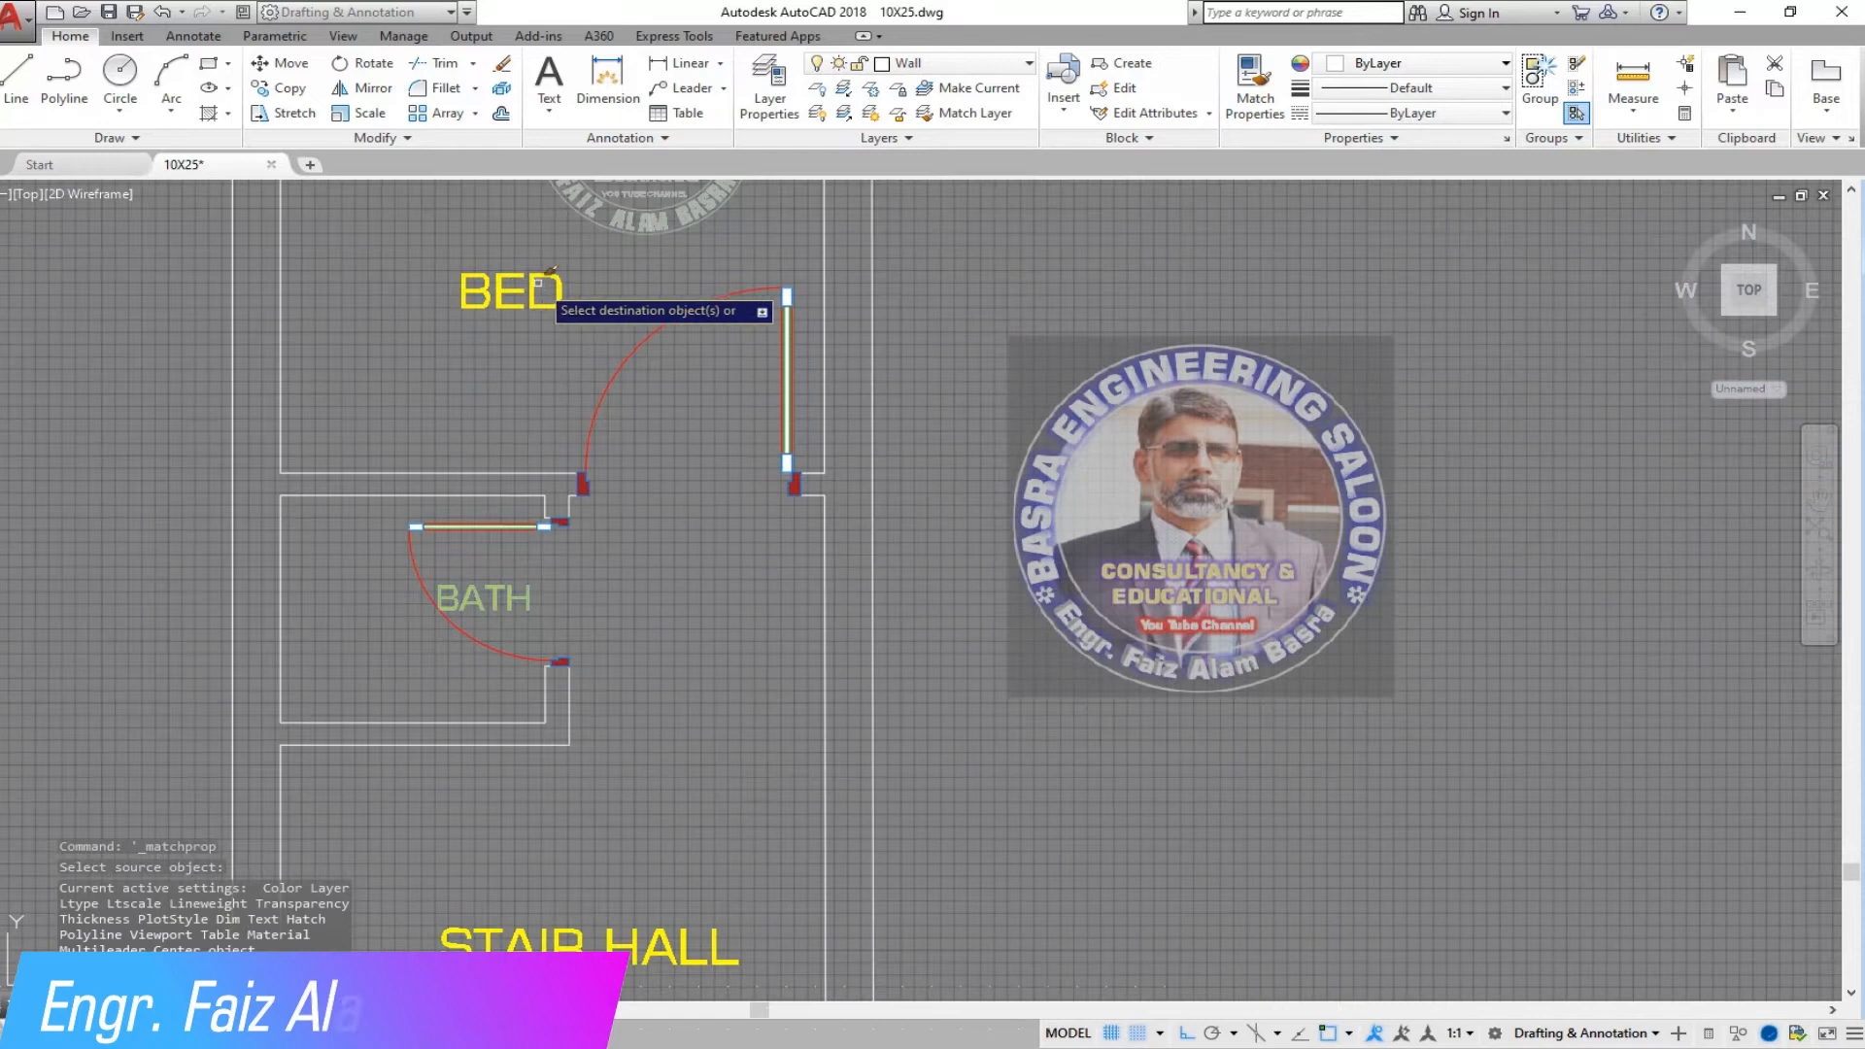
scroll(592, 602, "down", 5)
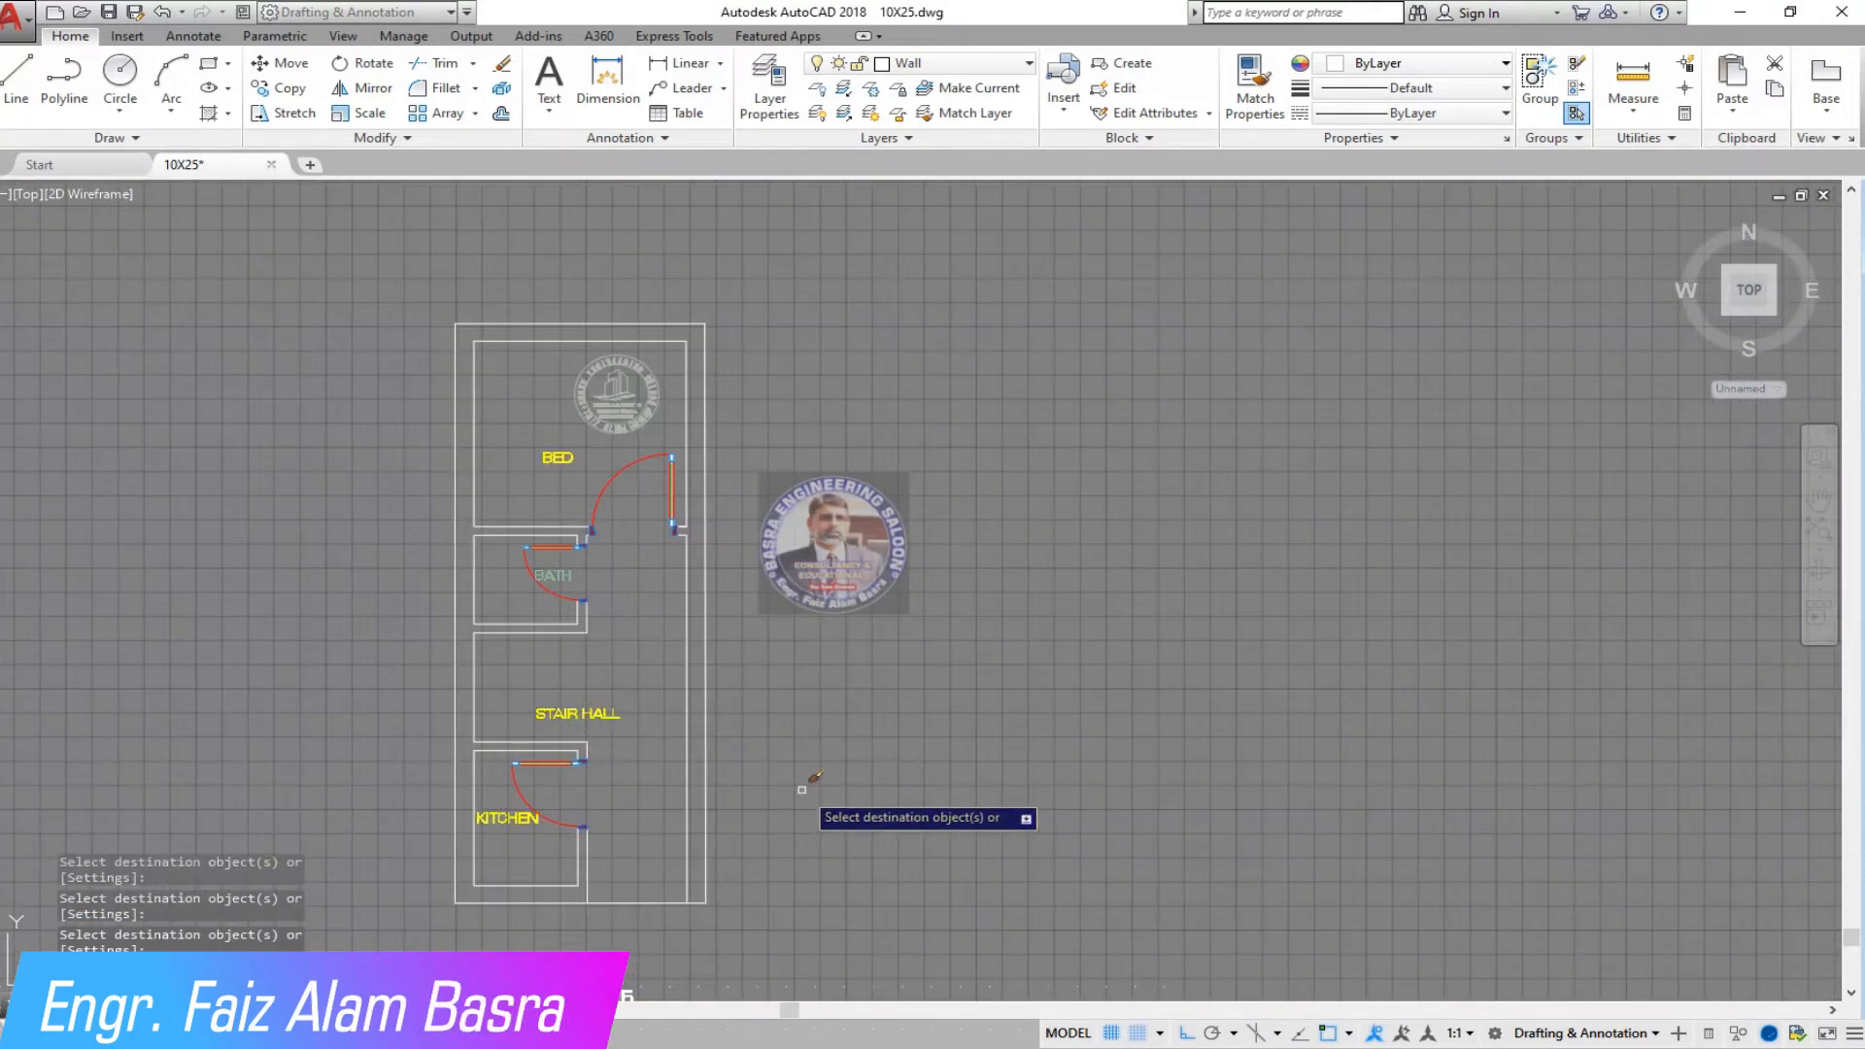
- Move the KITCHEN label down and slightly to the right, clear of the kitchen door's swing
scroll(573, 855, "up", 4)
left_click(291, 62)
left_click(435, 738)
key("Return")
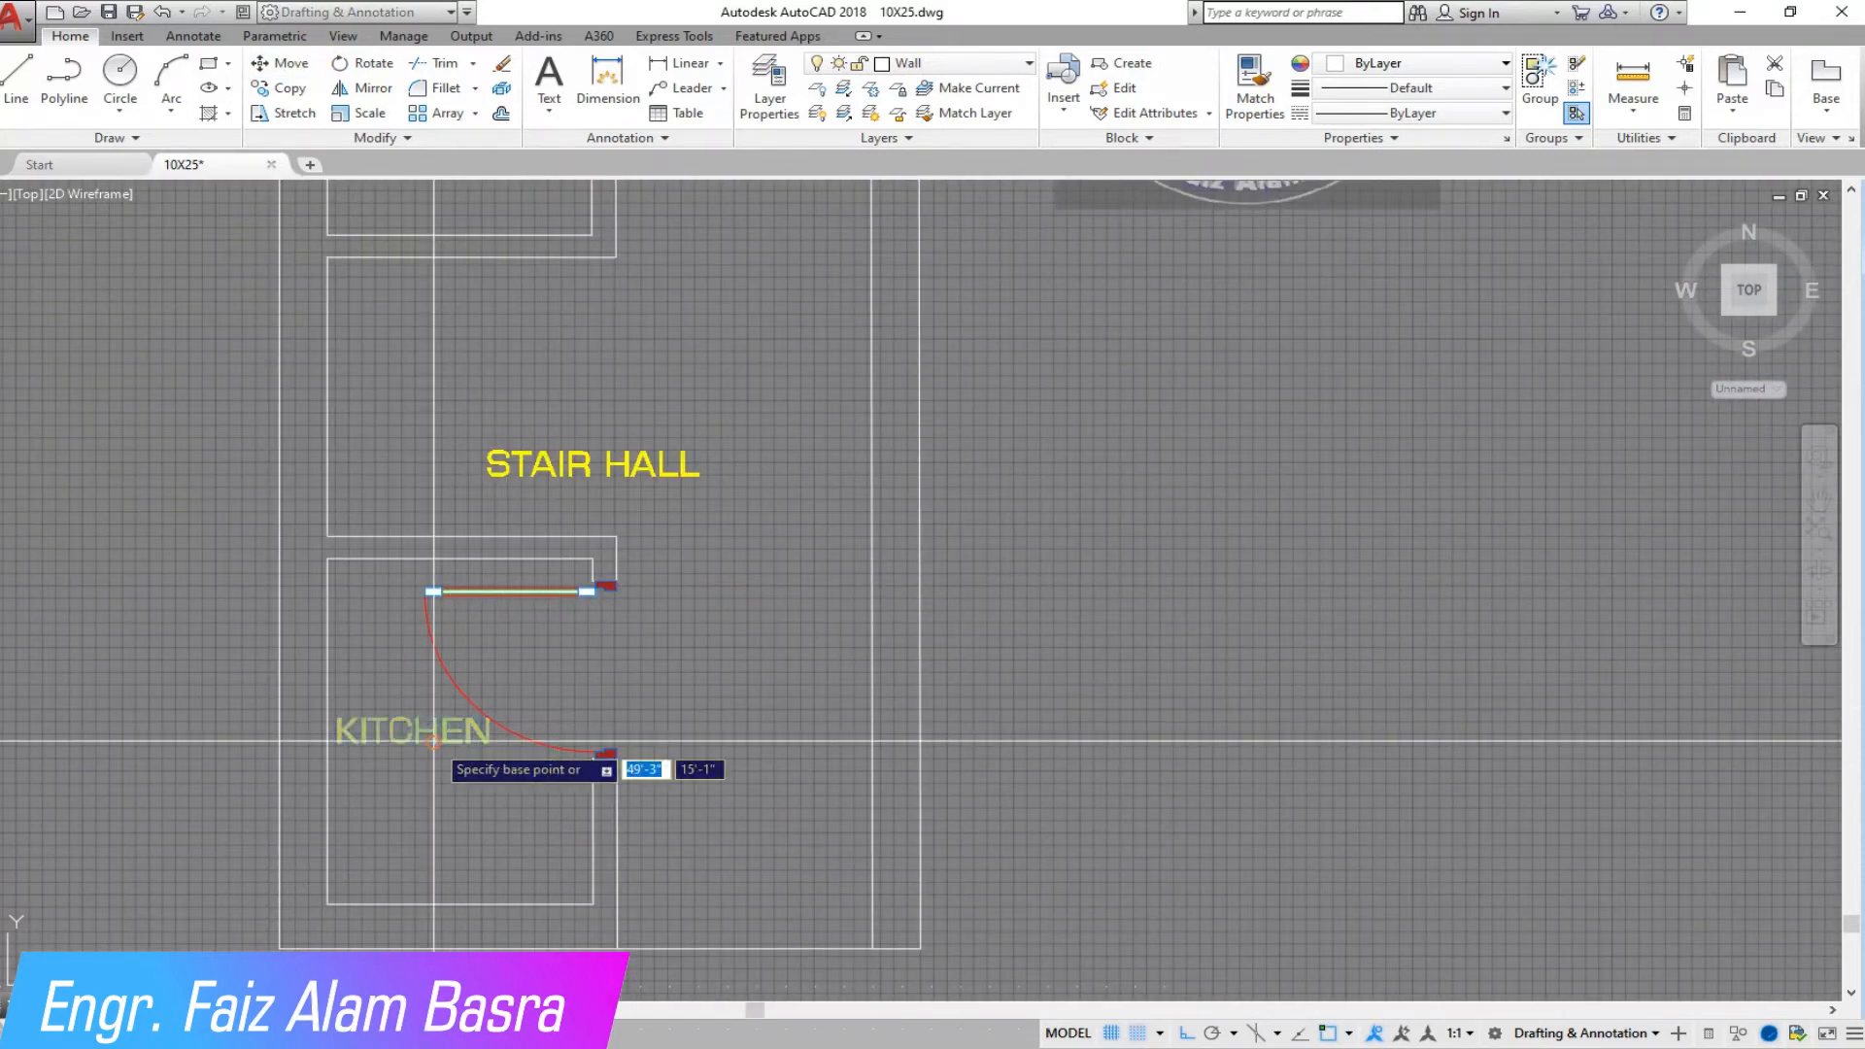
left_click(434, 741)
left_click(434, 802)
left_click(296, 62)
key("Return")
left_click(387, 719)
left_click(424, 720)
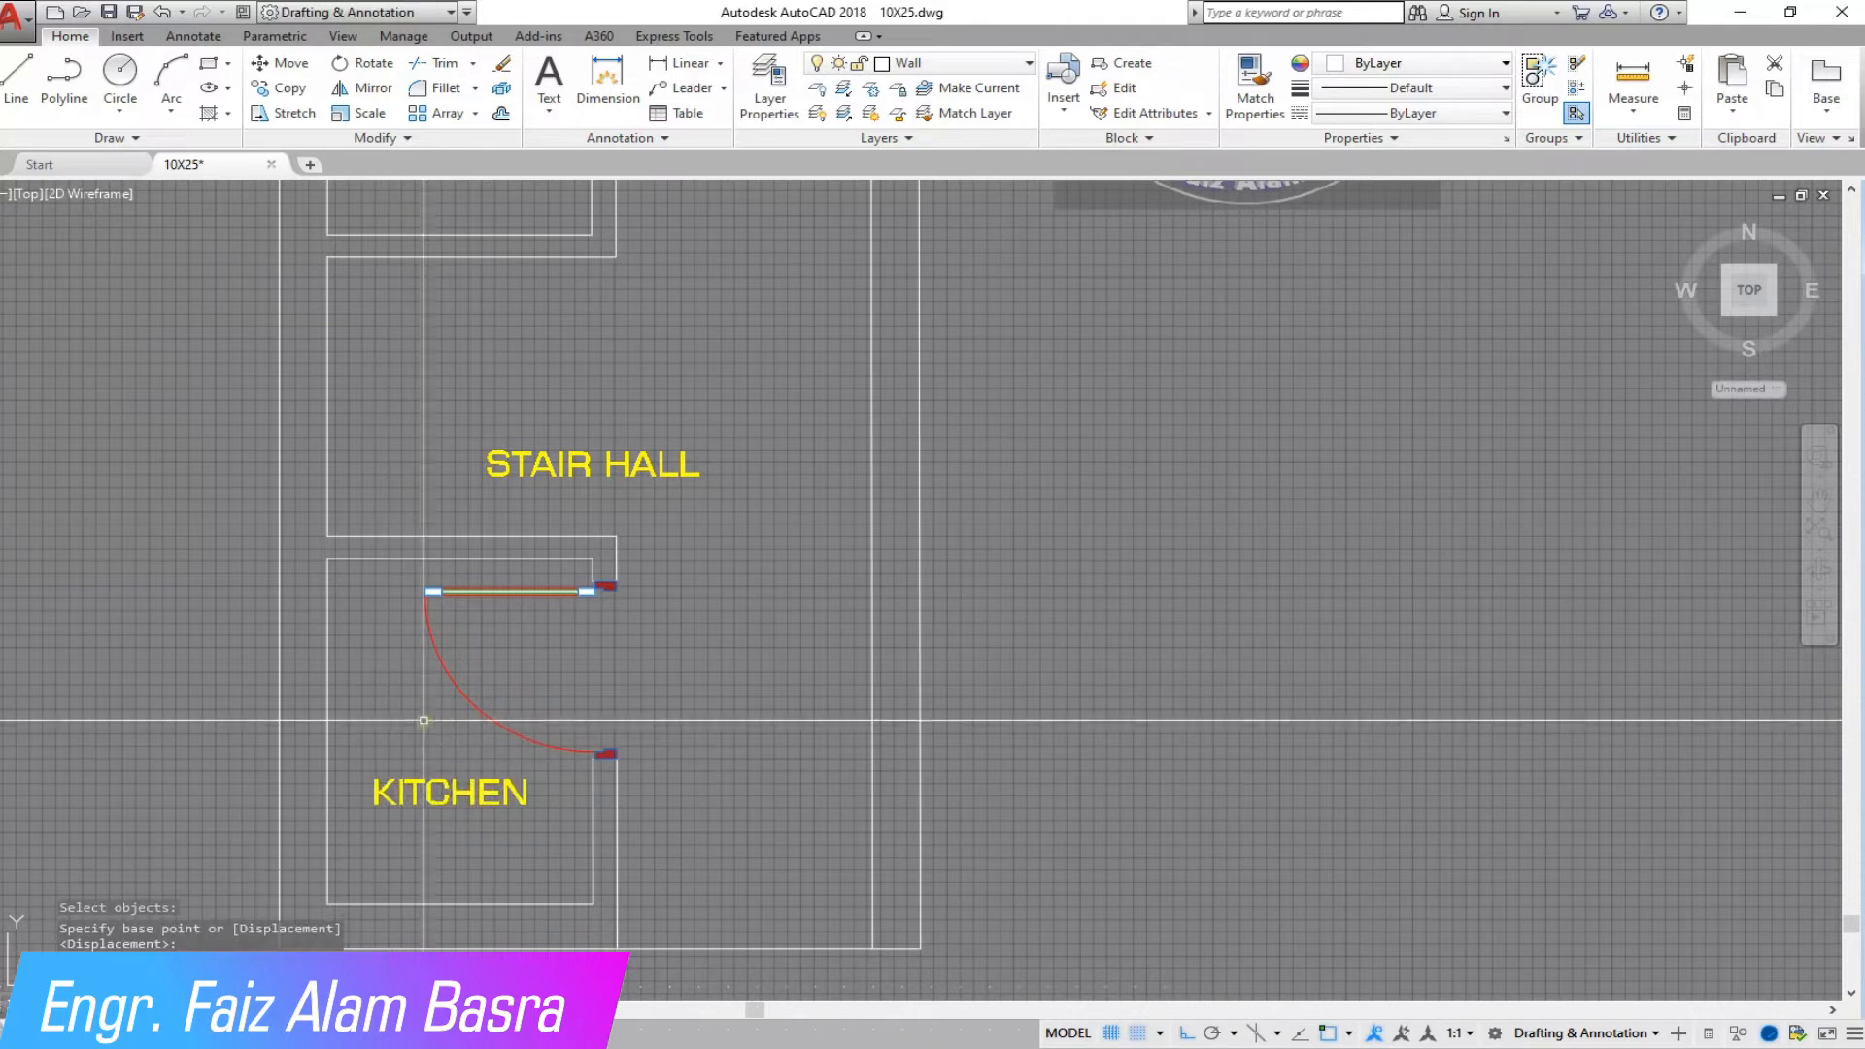
- Move the BATH label horizontally to the right, closer to the bath's doorway
scroll(598, 647, "down", 2)
scroll(610, 857, "up", 2)
scroll(597, 837, "down", 2)
scroll(596, 379, "up", 2)
scroll(478, 604, "down", 4)
scroll(485, 419, "up", 4)
left_click(496, 529)
key("Return")
left_click(496, 517)
left_click(525, 519)
scroll(563, 566, "down", 4)
scroll(493, 815, "up", 2)
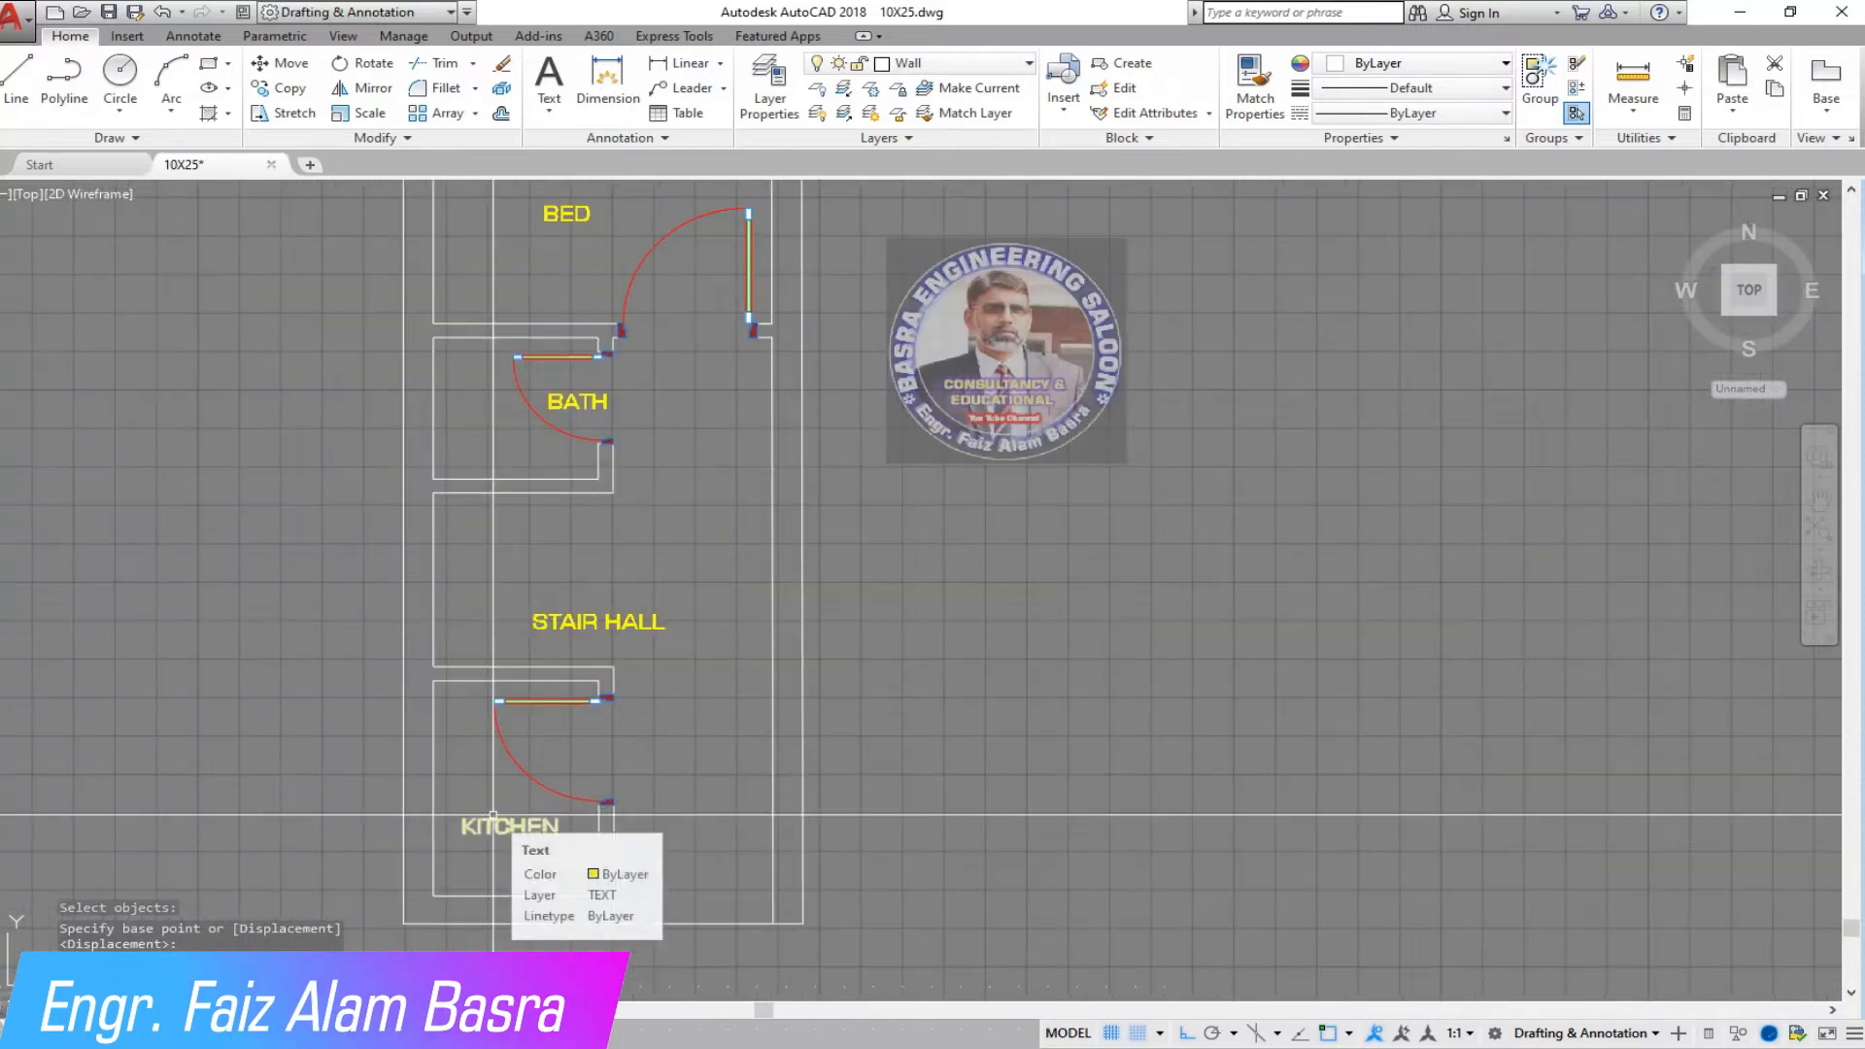
scroll(550, 622, "up", 4)
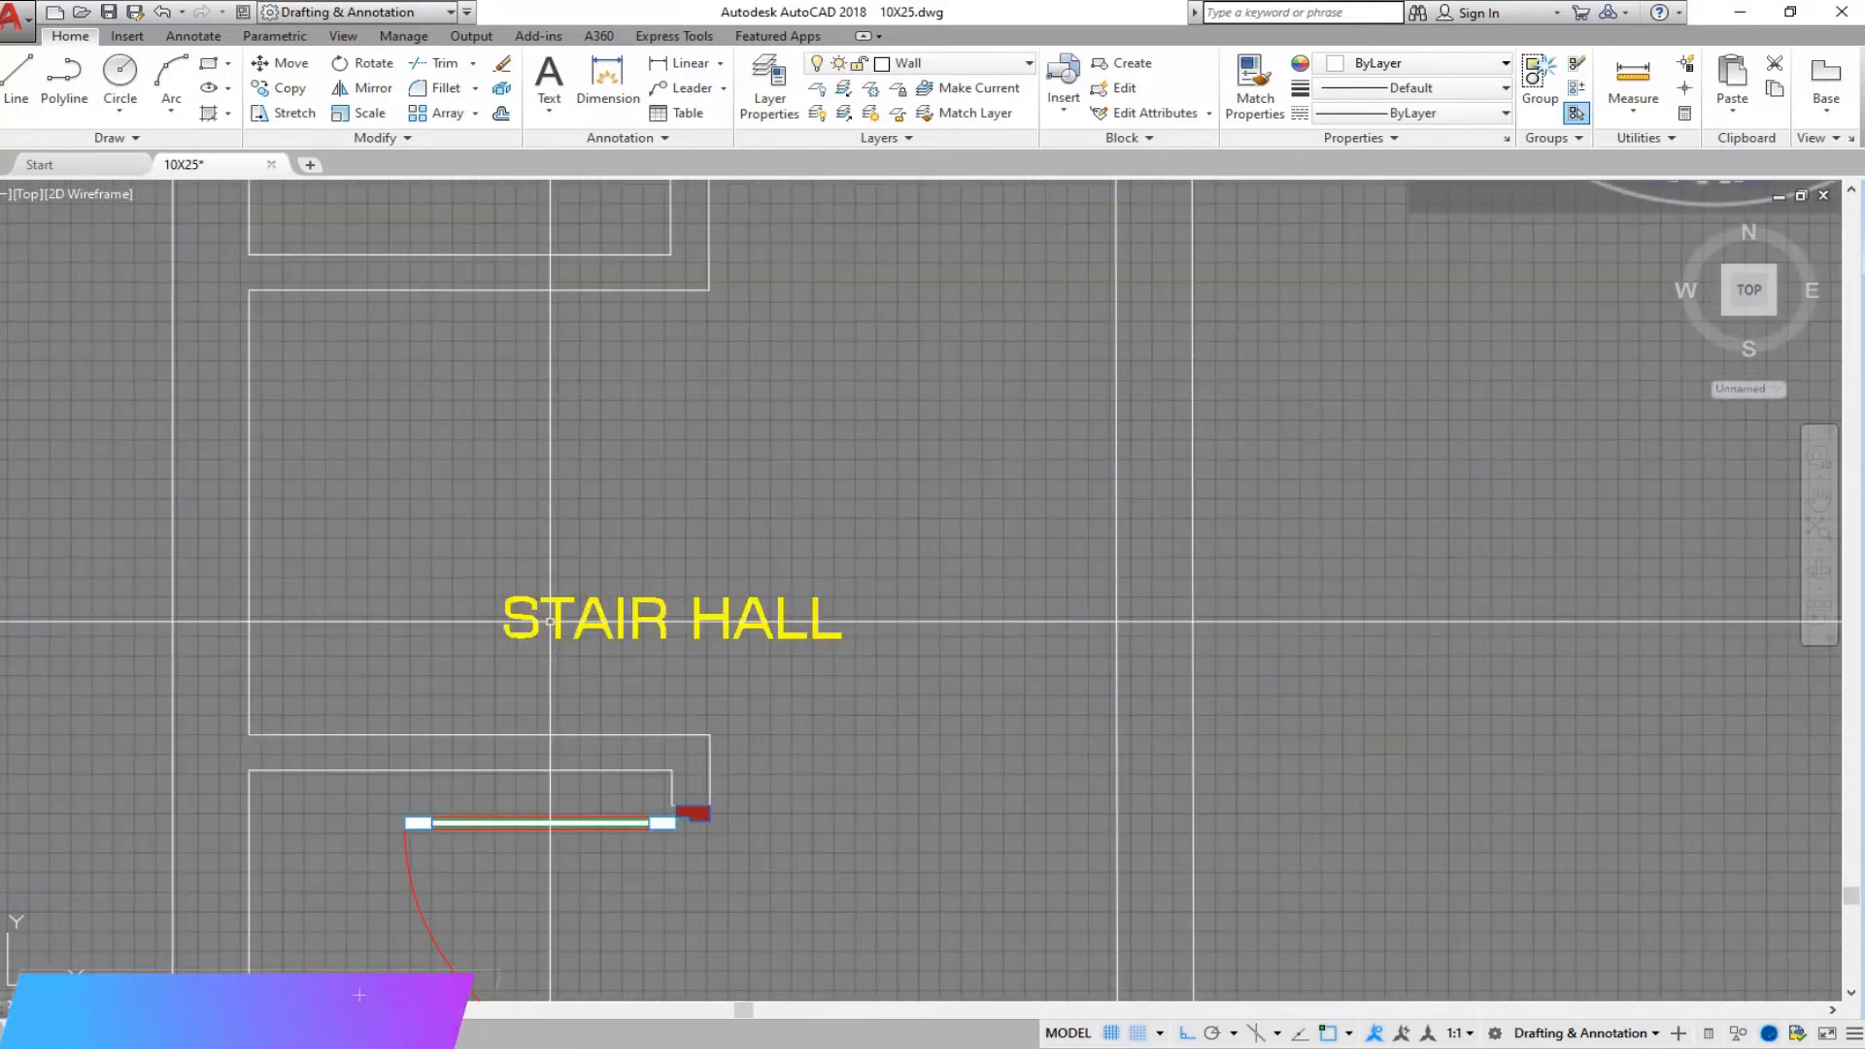
scroll(270, 547, "down", 4)
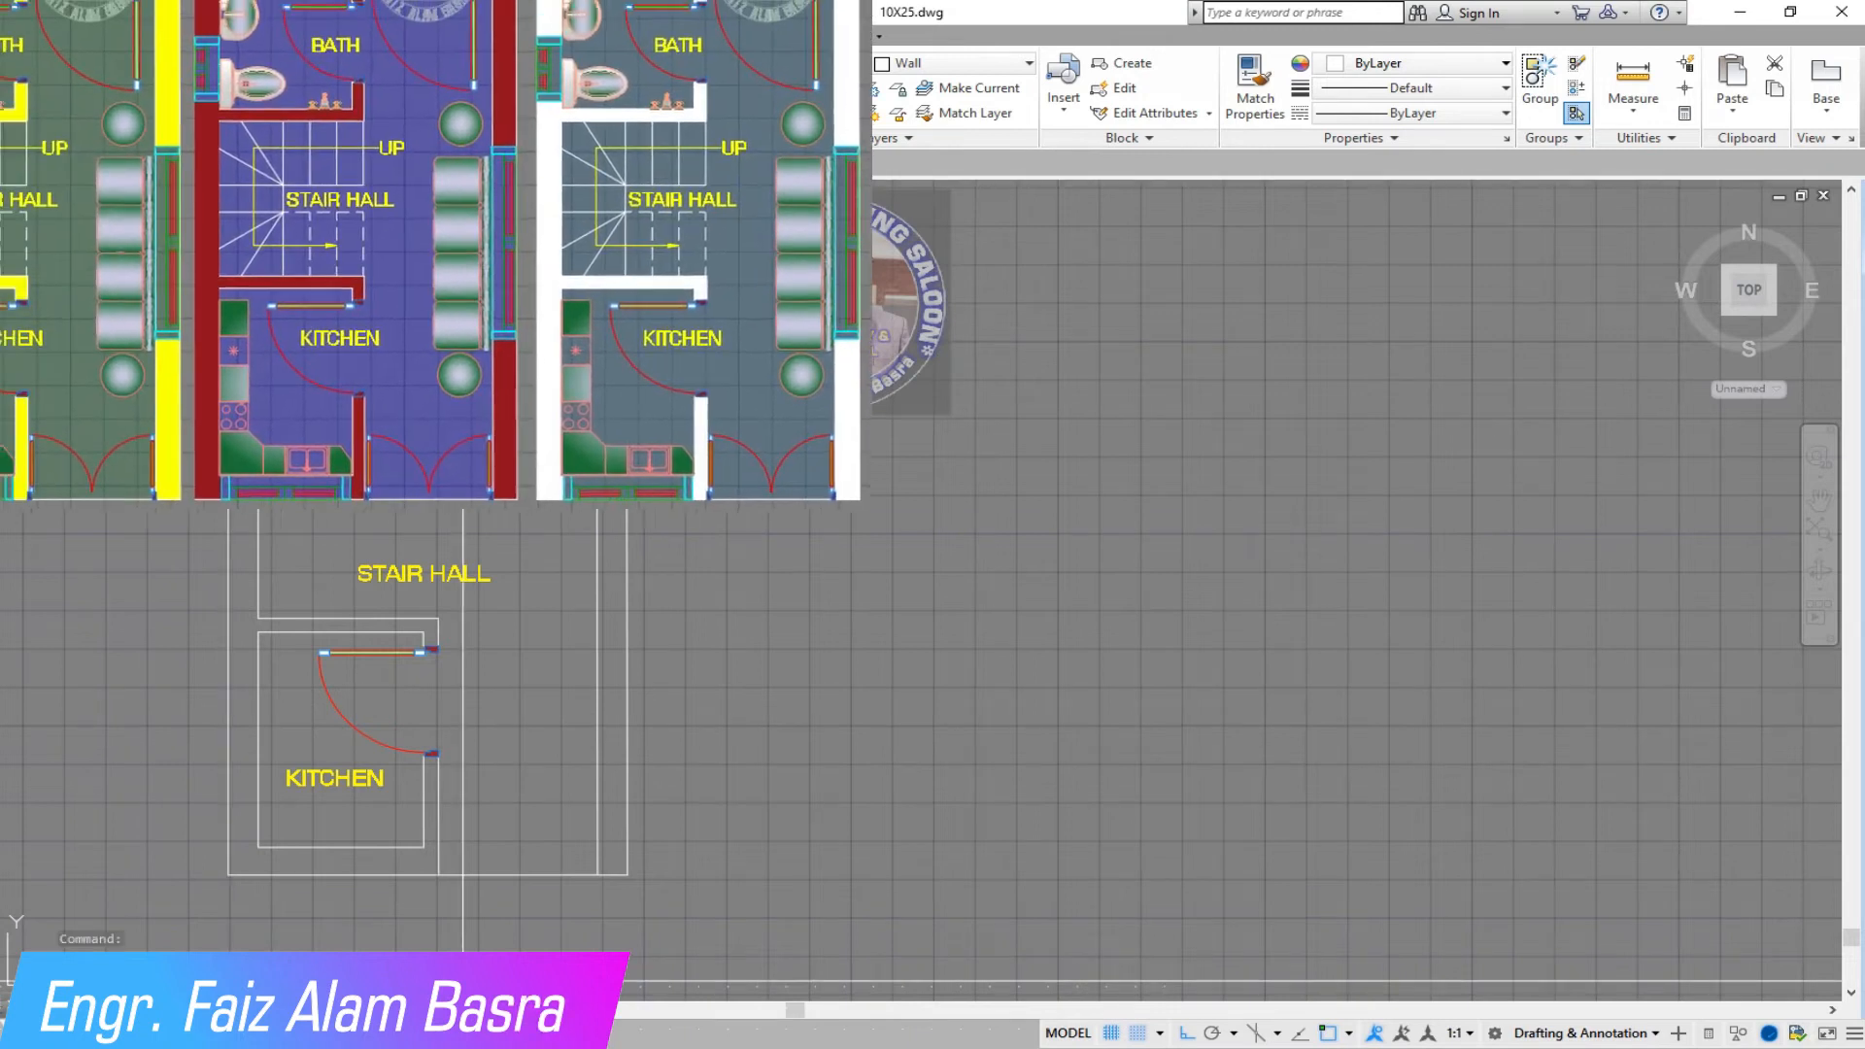
scroll(804, 483, "down", 4)
scroll(706, 398, "up", 5)
scroll(491, 466, "down", 3)
scroll(456, 668, "up", 2)
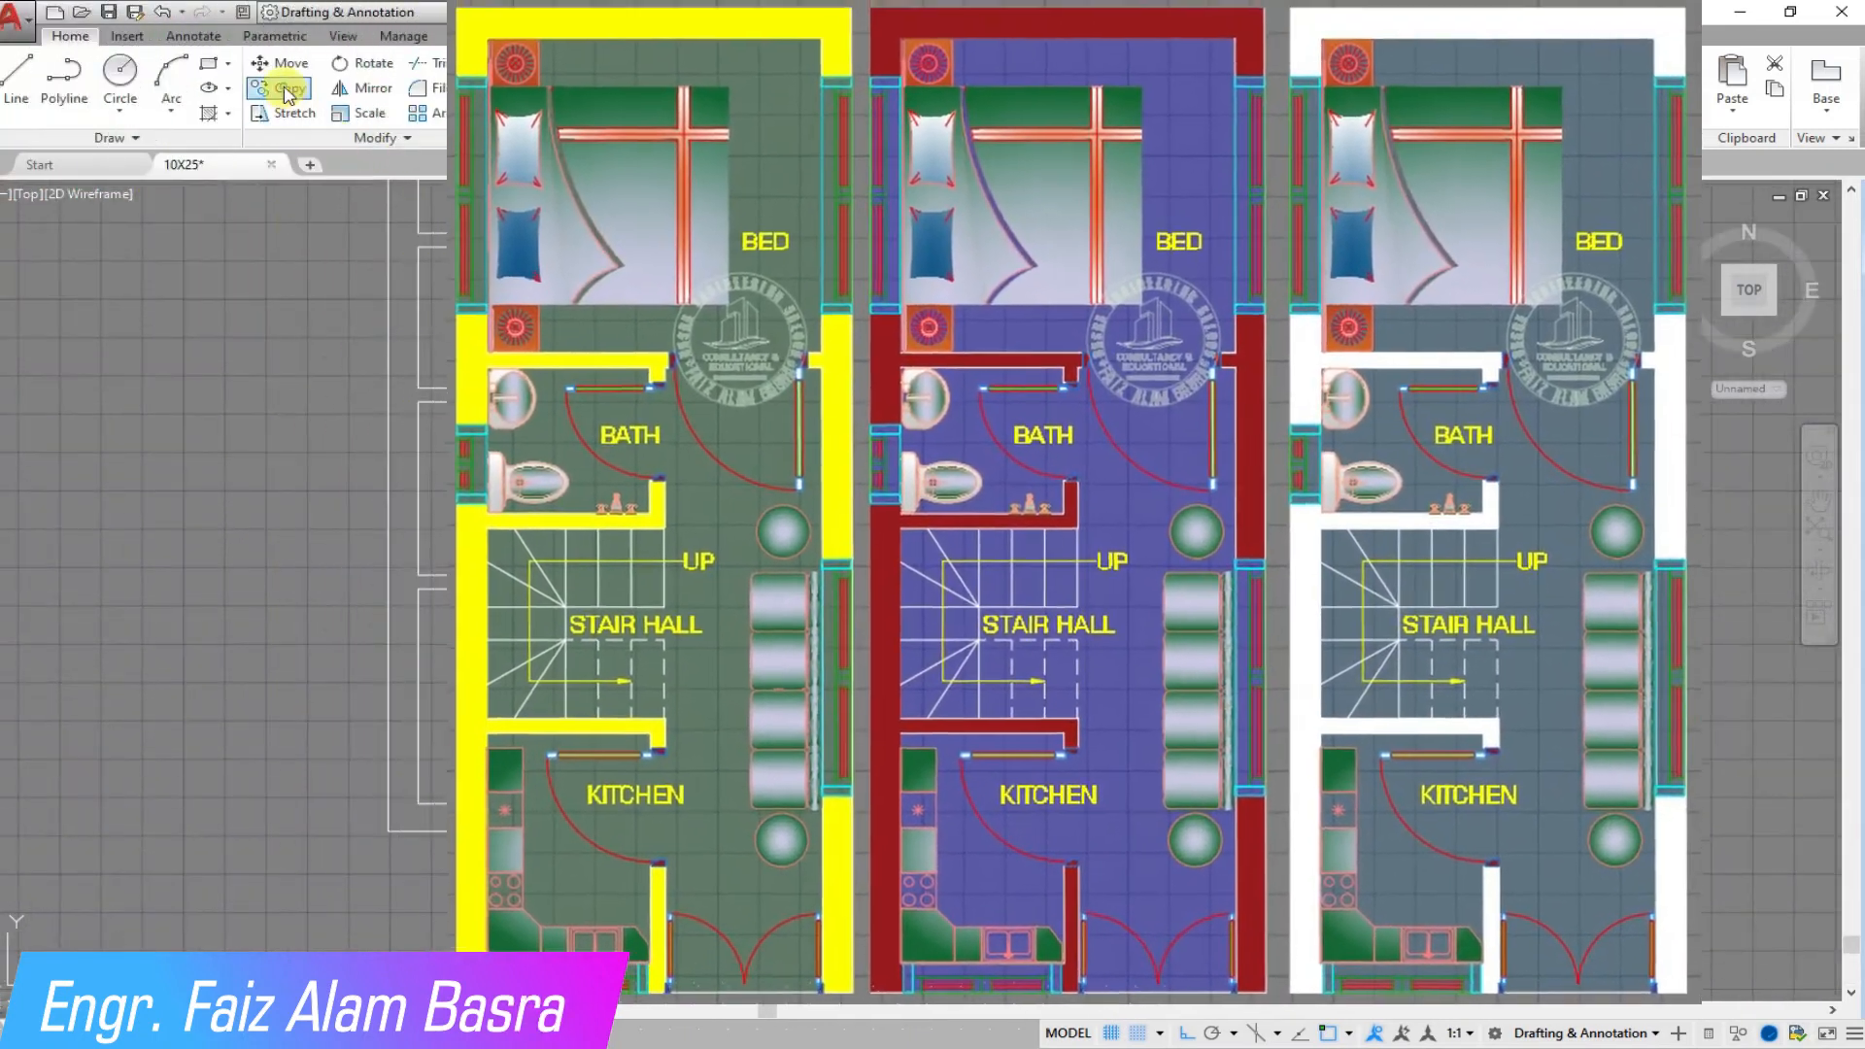
- Copy a door symbol to the passage's entrance opening, at the outer corner of the kitchen wall
left_click(288, 88)
scroll(427, 466, "down", 5)
middle_click_drag(58, 582, 359, 389)
scroll(388, 544, "up", 4)
key("Return")
scroll(486, 544, "up", 3)
left_click(505, 469)
scroll(505, 485, "down", 8)
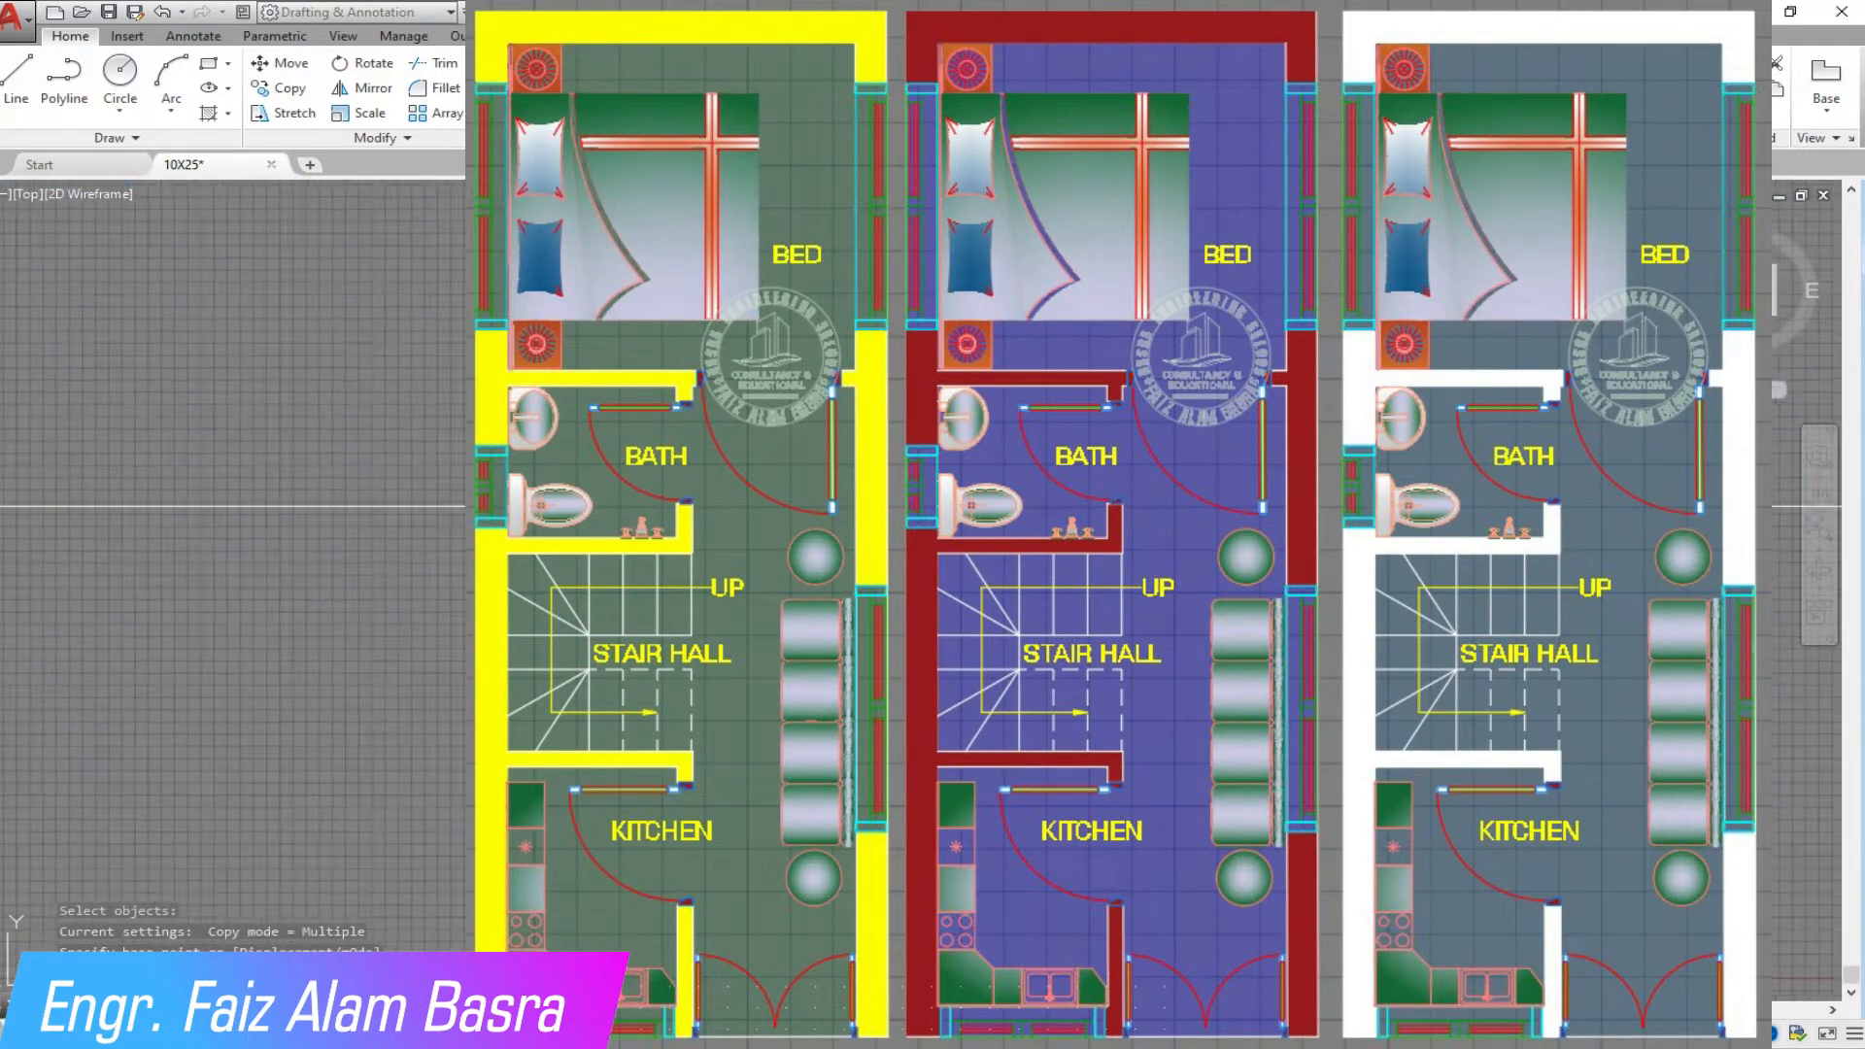
scroll(524, 602, "up", 5)
left_click(680, 597)
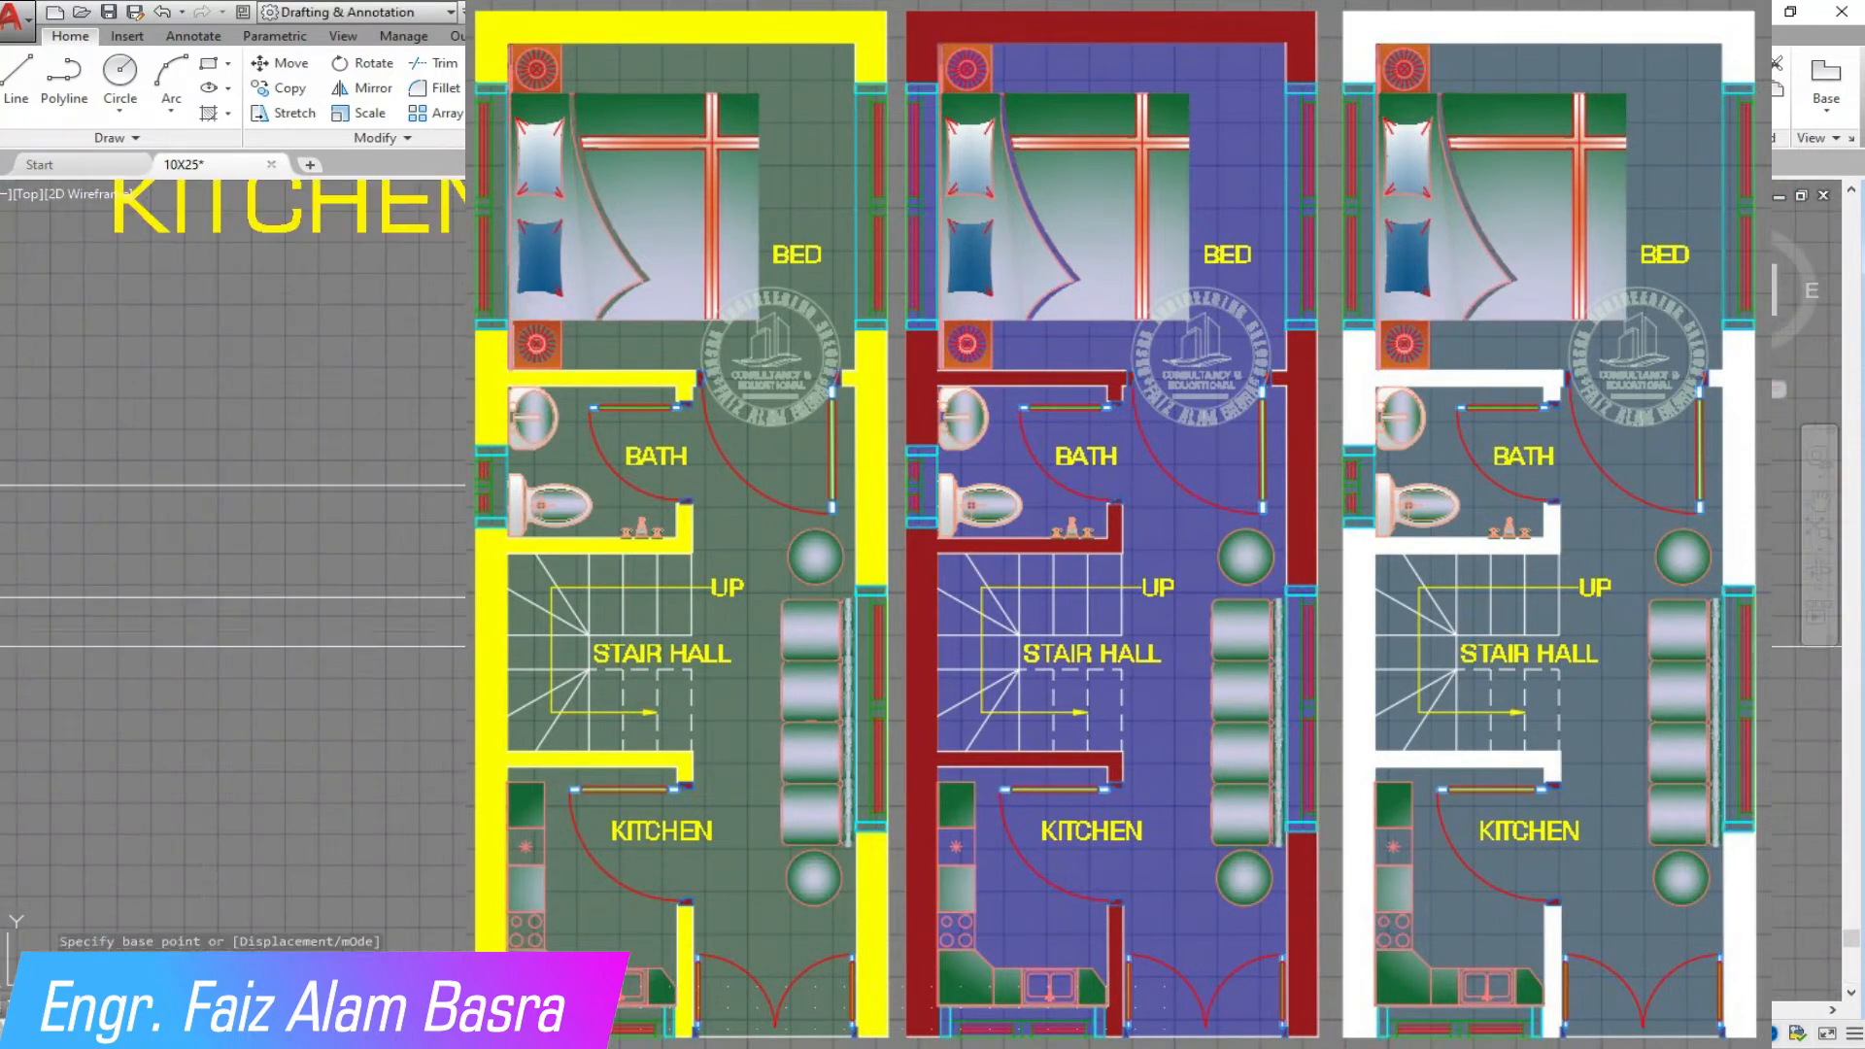
key("Return")
- Match the properties of the door leaf's end block onto the door jambs
scroll(728, 694, "down", 5)
scroll(582, 466, "up", 8)
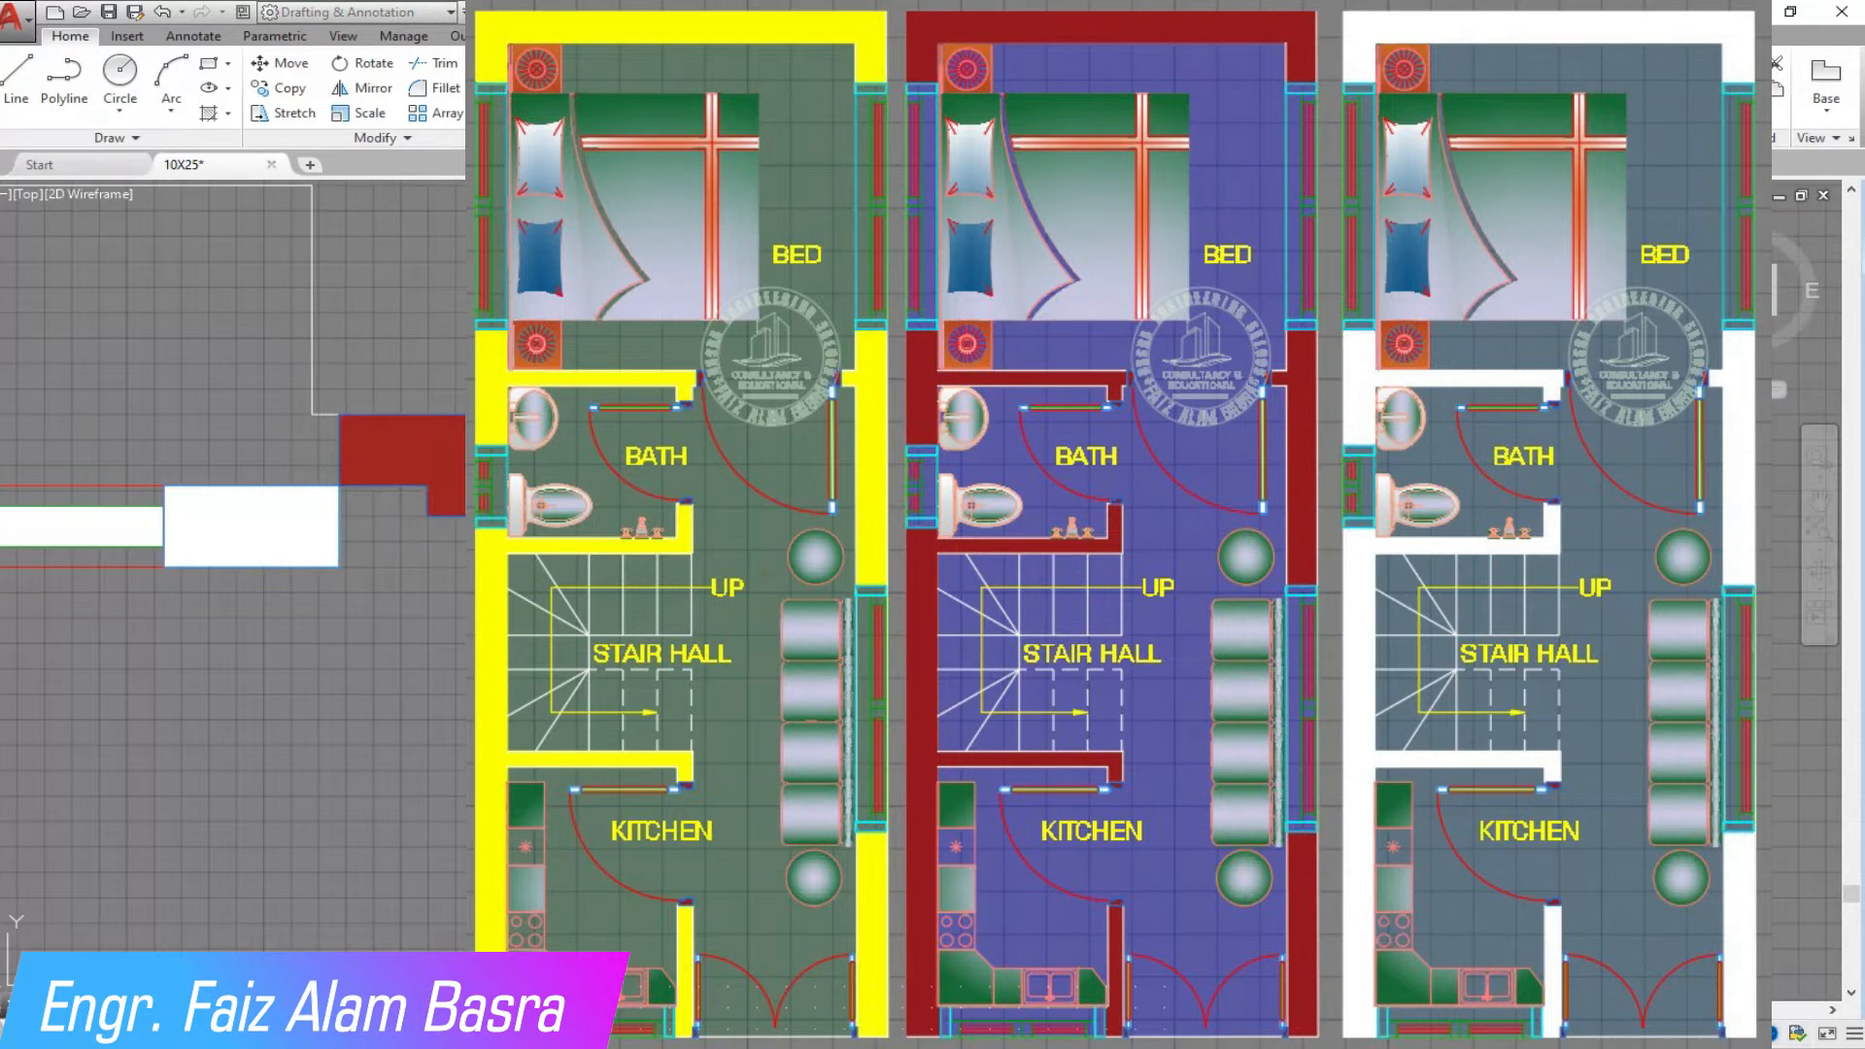
left_click(1268, 78)
left_click(249, 528)
left_click(395, 446)
scroll(408, 466, "down", 5)
scroll(485, 583, "up", 5)
left_click(401, 874)
scroll(583, 583, "down", 5)
scroll(632, 582, "up", 5)
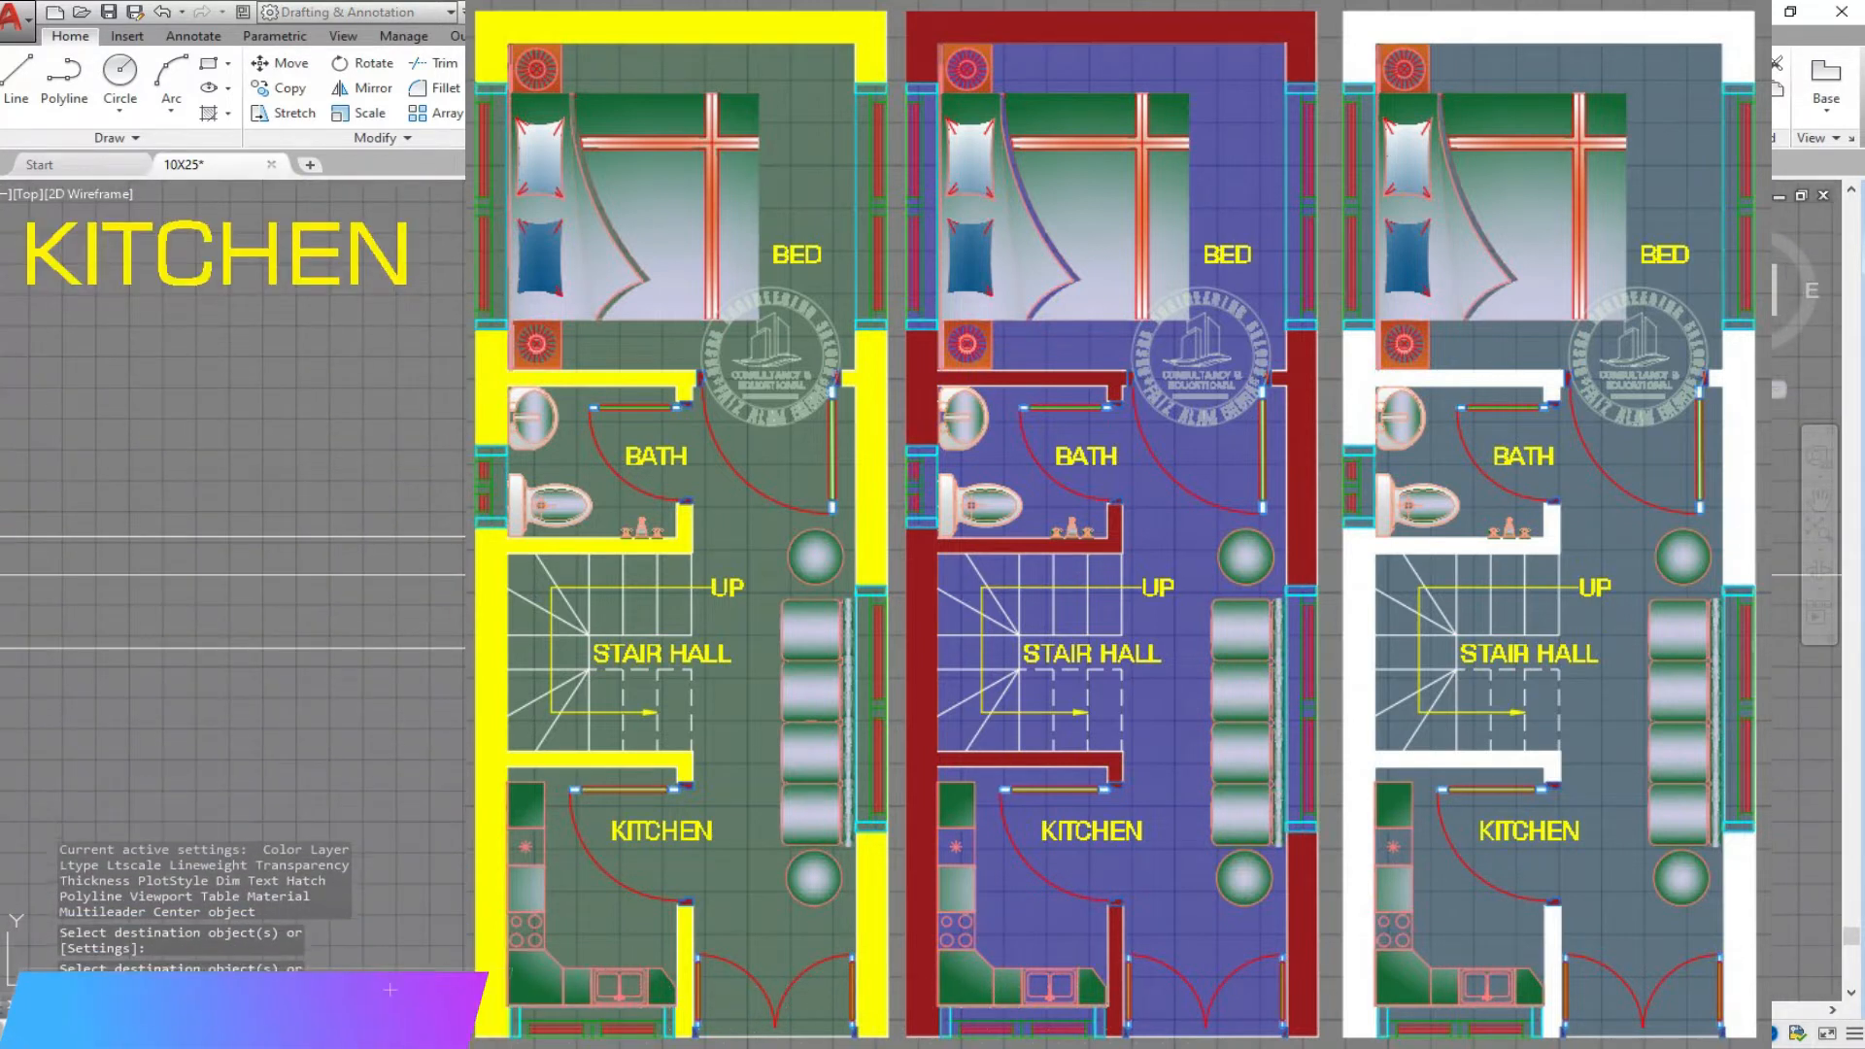
- Save the drawing
scroll(734, 638, "down", 3)
left_click(110, 13)
scroll(680, 640, "down", 3)
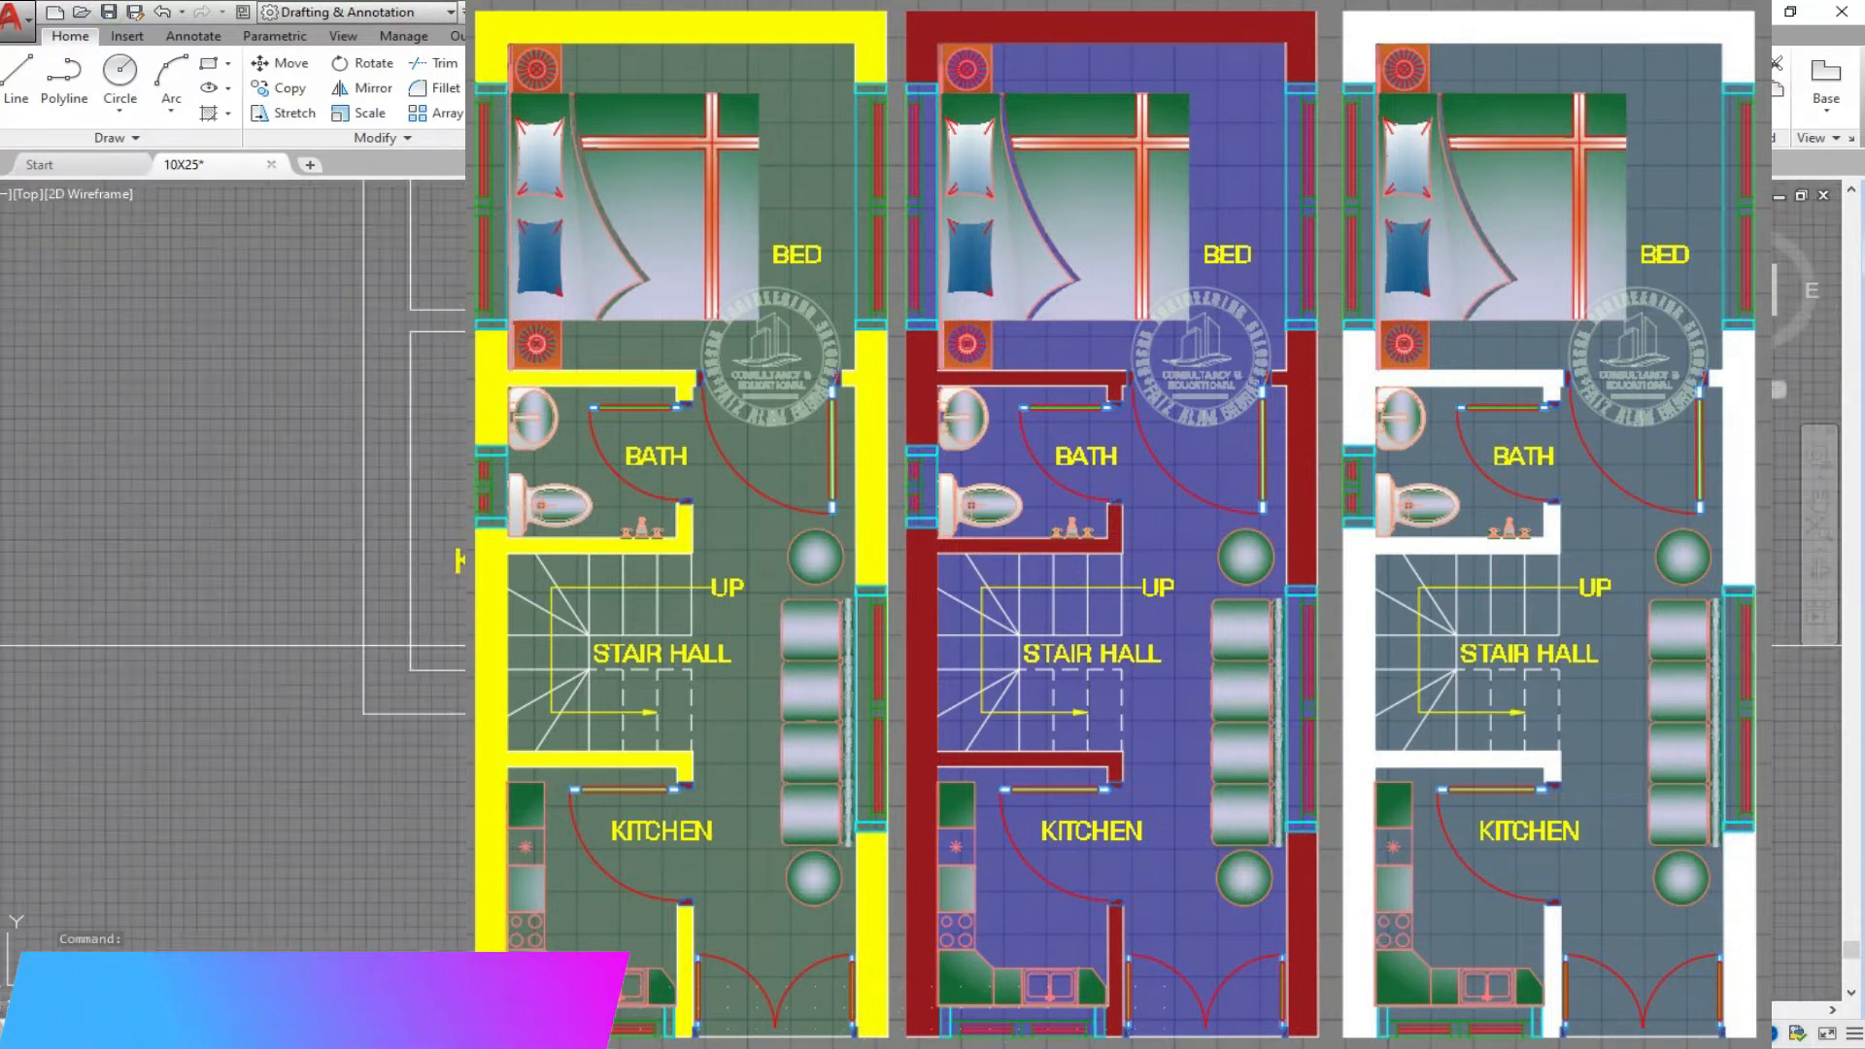
- Offset the stair hall's left, lower and upper walls inward to lay out the landing and the two stair flights
scroll(715, 647, "up", 5)
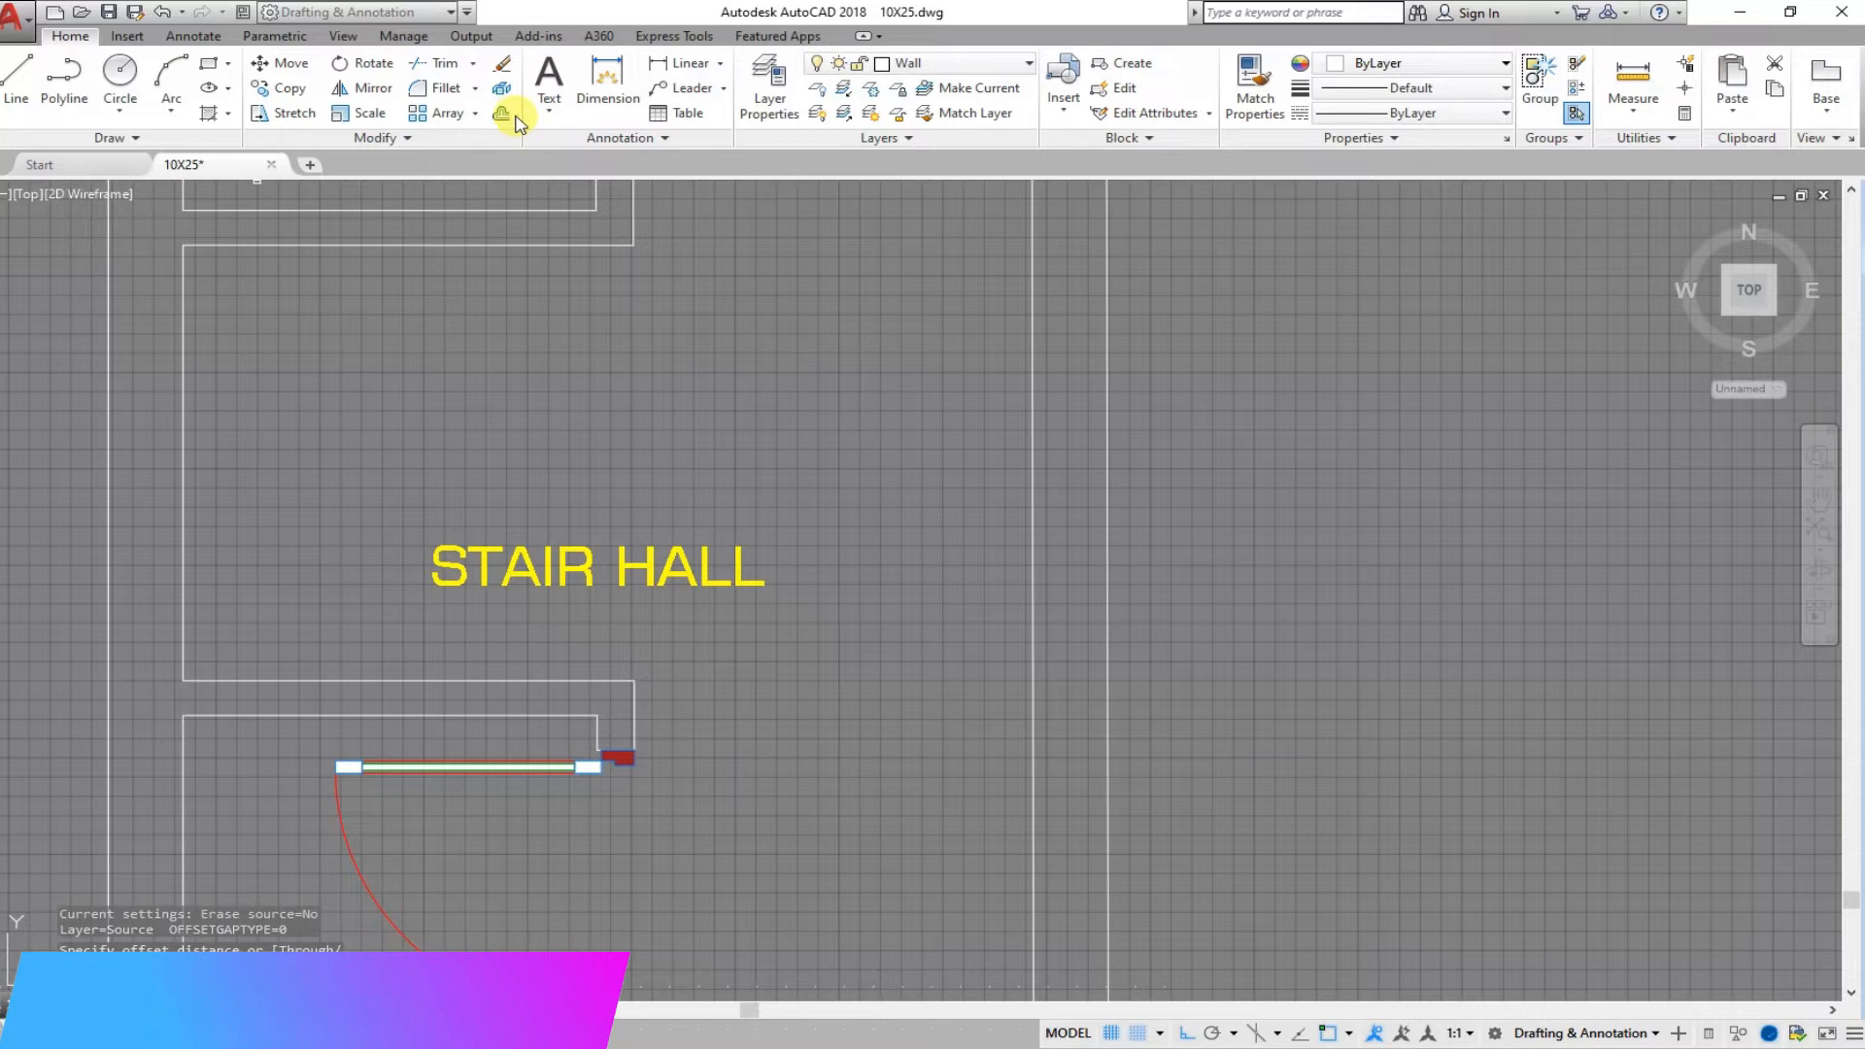
left_click(185, 388)
left_click(264, 416)
left_click(291, 680)
left_click(315, 551)
left_click(415, 247)
left_click(443, 371)
right_click(470, 400)
left_click(486, 412)
scroll(358, 464, "up", 2)
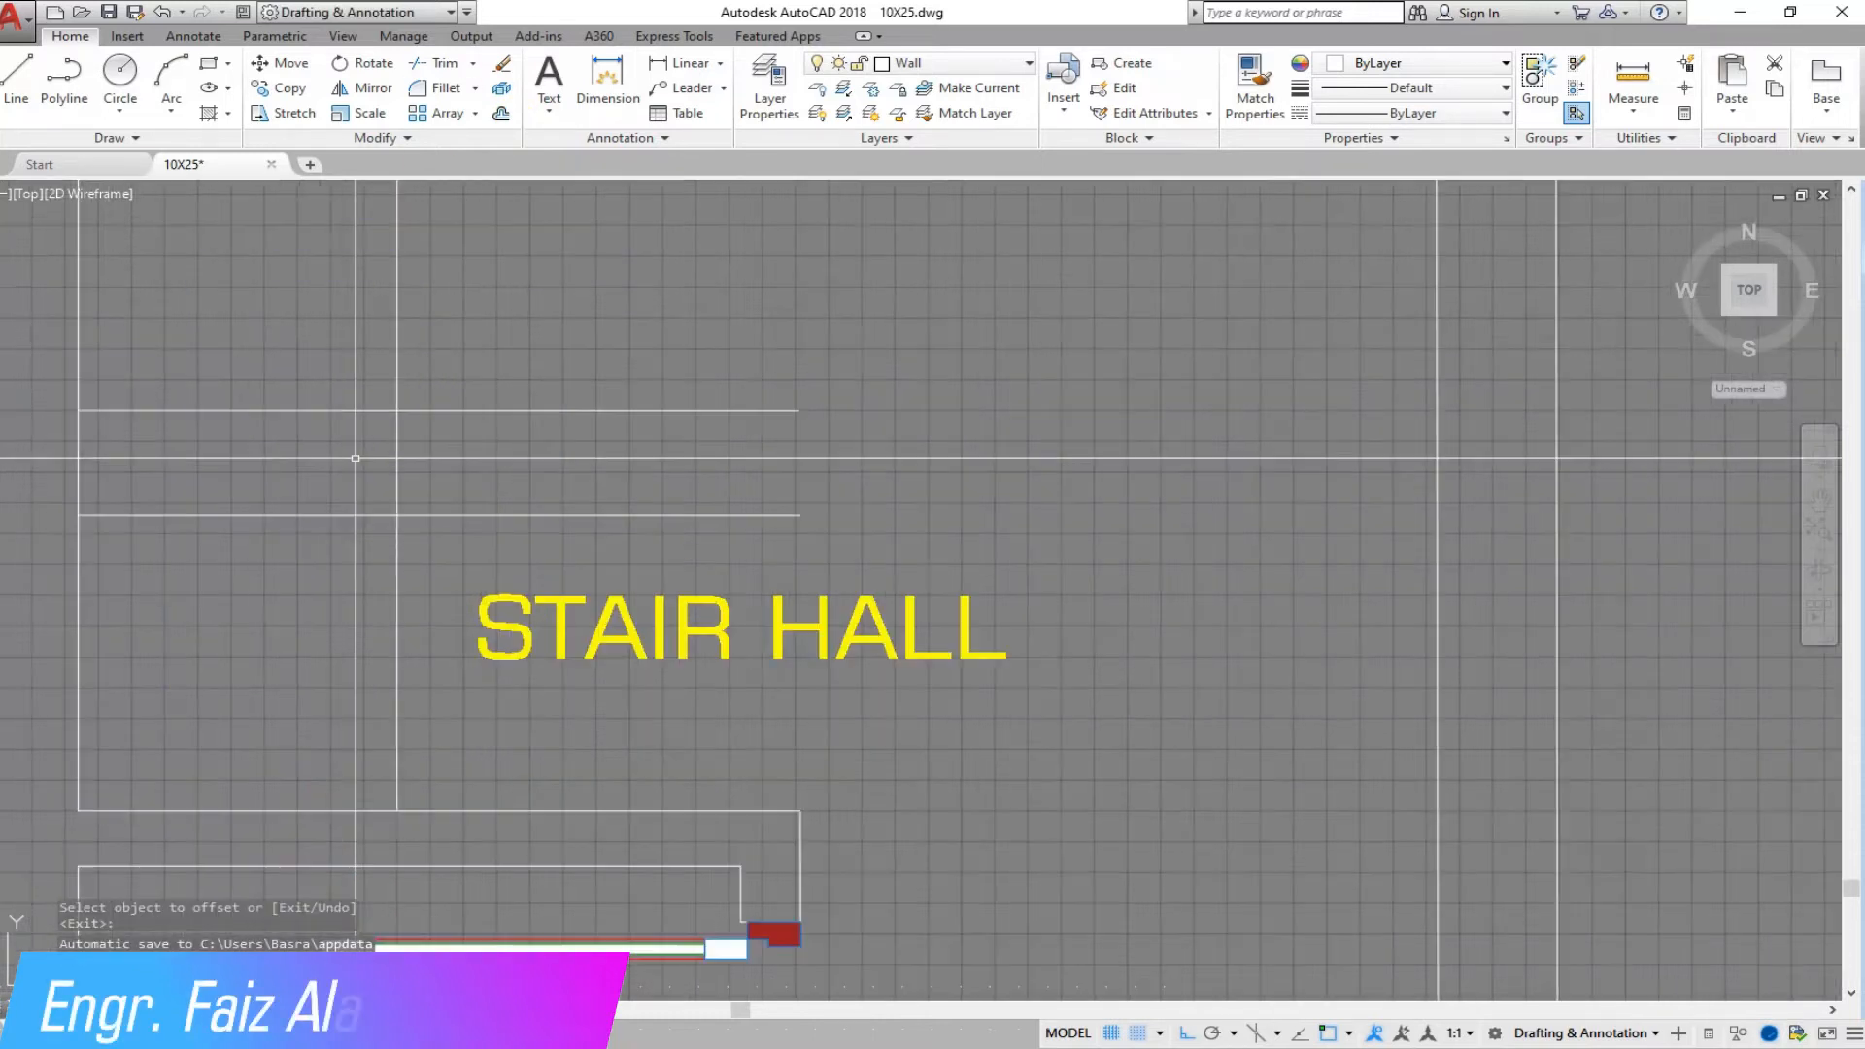
- Measure the gap between the two horizontal stair lines with a linear dimension
left_click(683, 68)
left_click(78, 514)
left_click(78, 411)
left_click(178, 447)
middle_click_drag(325, 362, 328, 422)
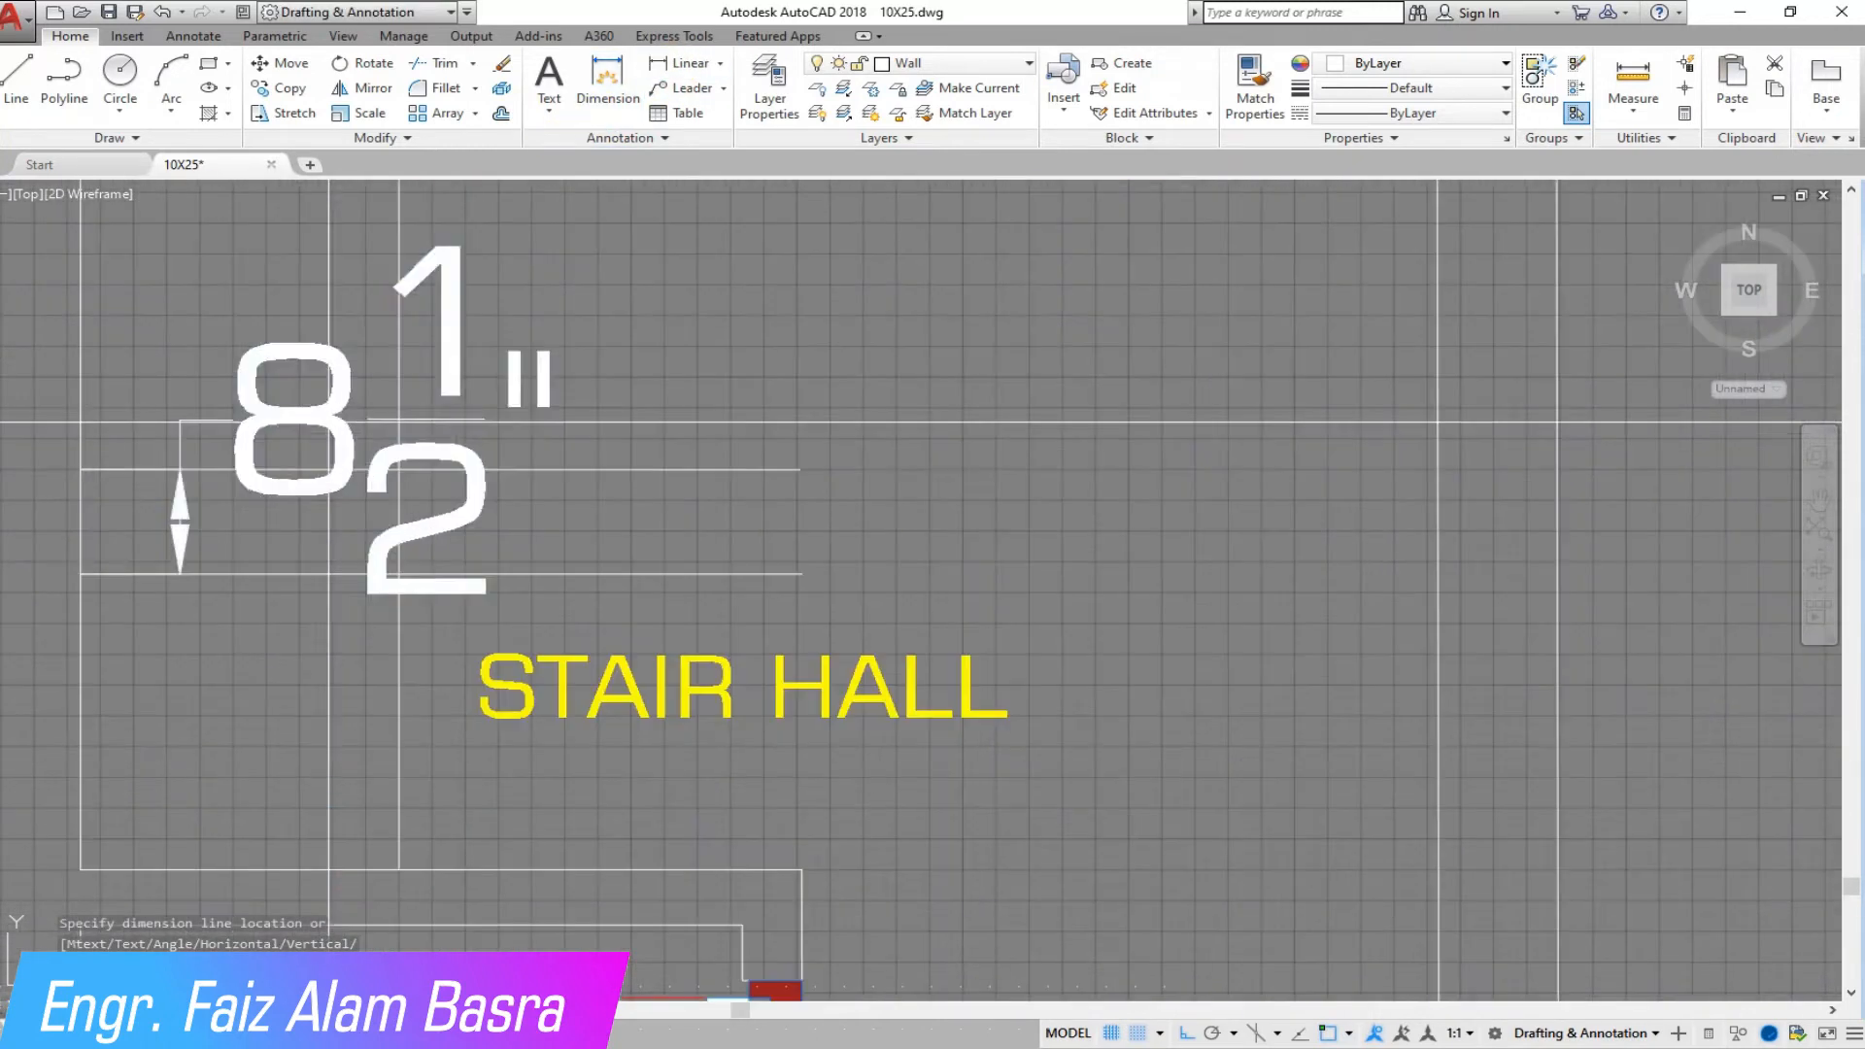
scroll(278, 379, "down", 2)
key("Escape")
scroll(334, 523, "down", 2)
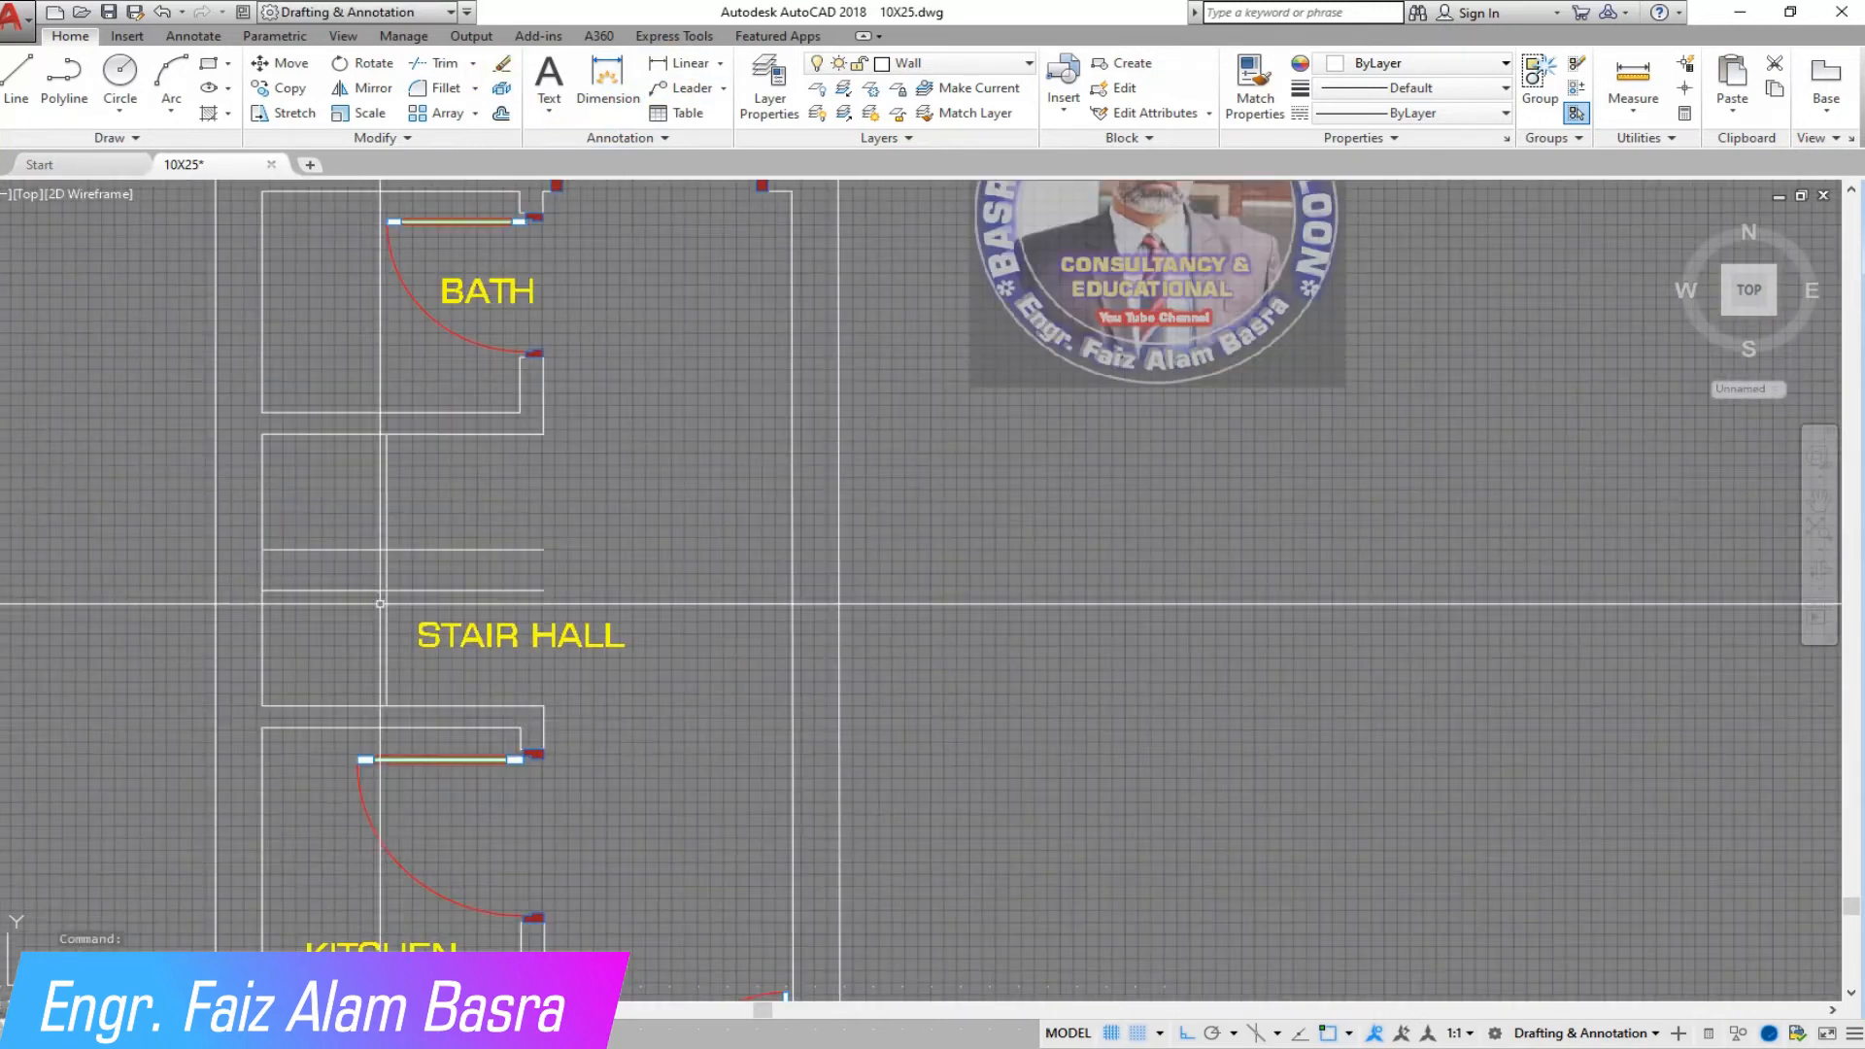
- Stretch the bath's lower wall slightly upward to enlarge the stair hall
scroll(293, 362, "up", 2)
left_click(740, 522)
left_click(383, 418)
key("Return")
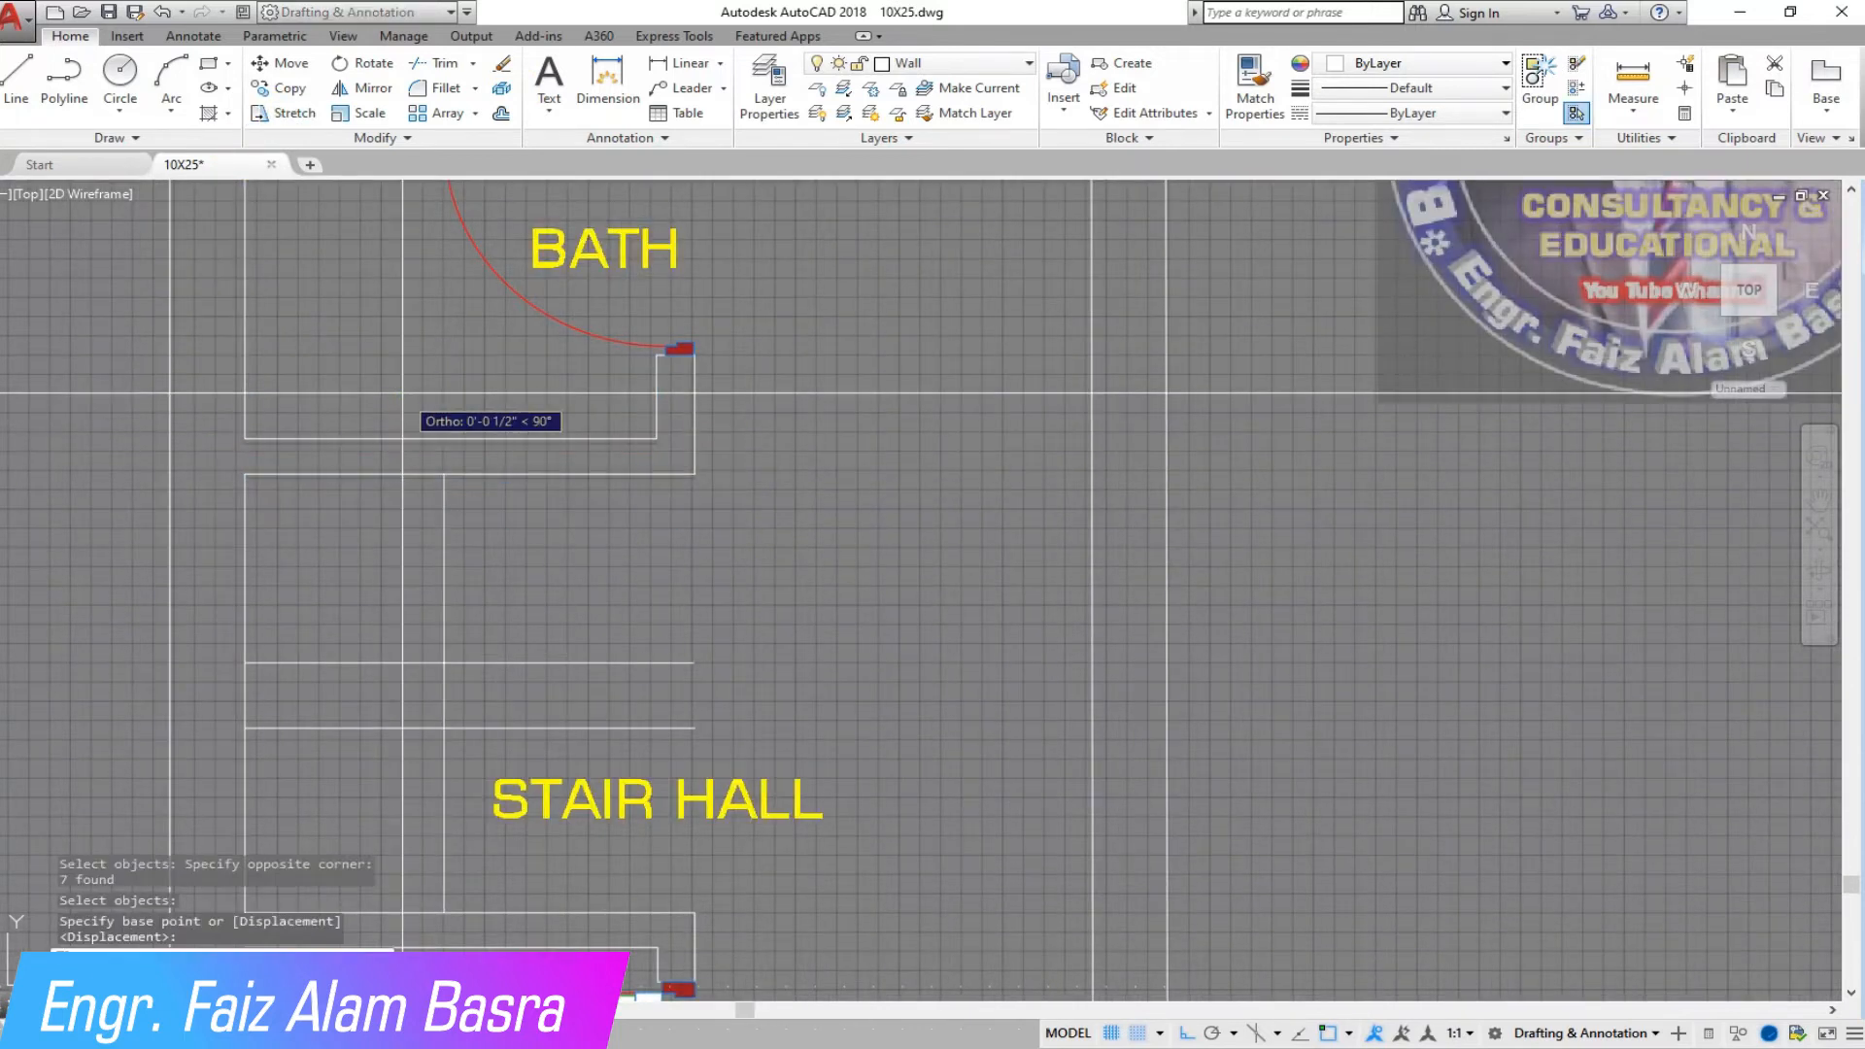
key("Return")
- Dimension the gap between the two stair flights after the wall stretch, and delete that dimension
scroll(260, 806, "up", 4)
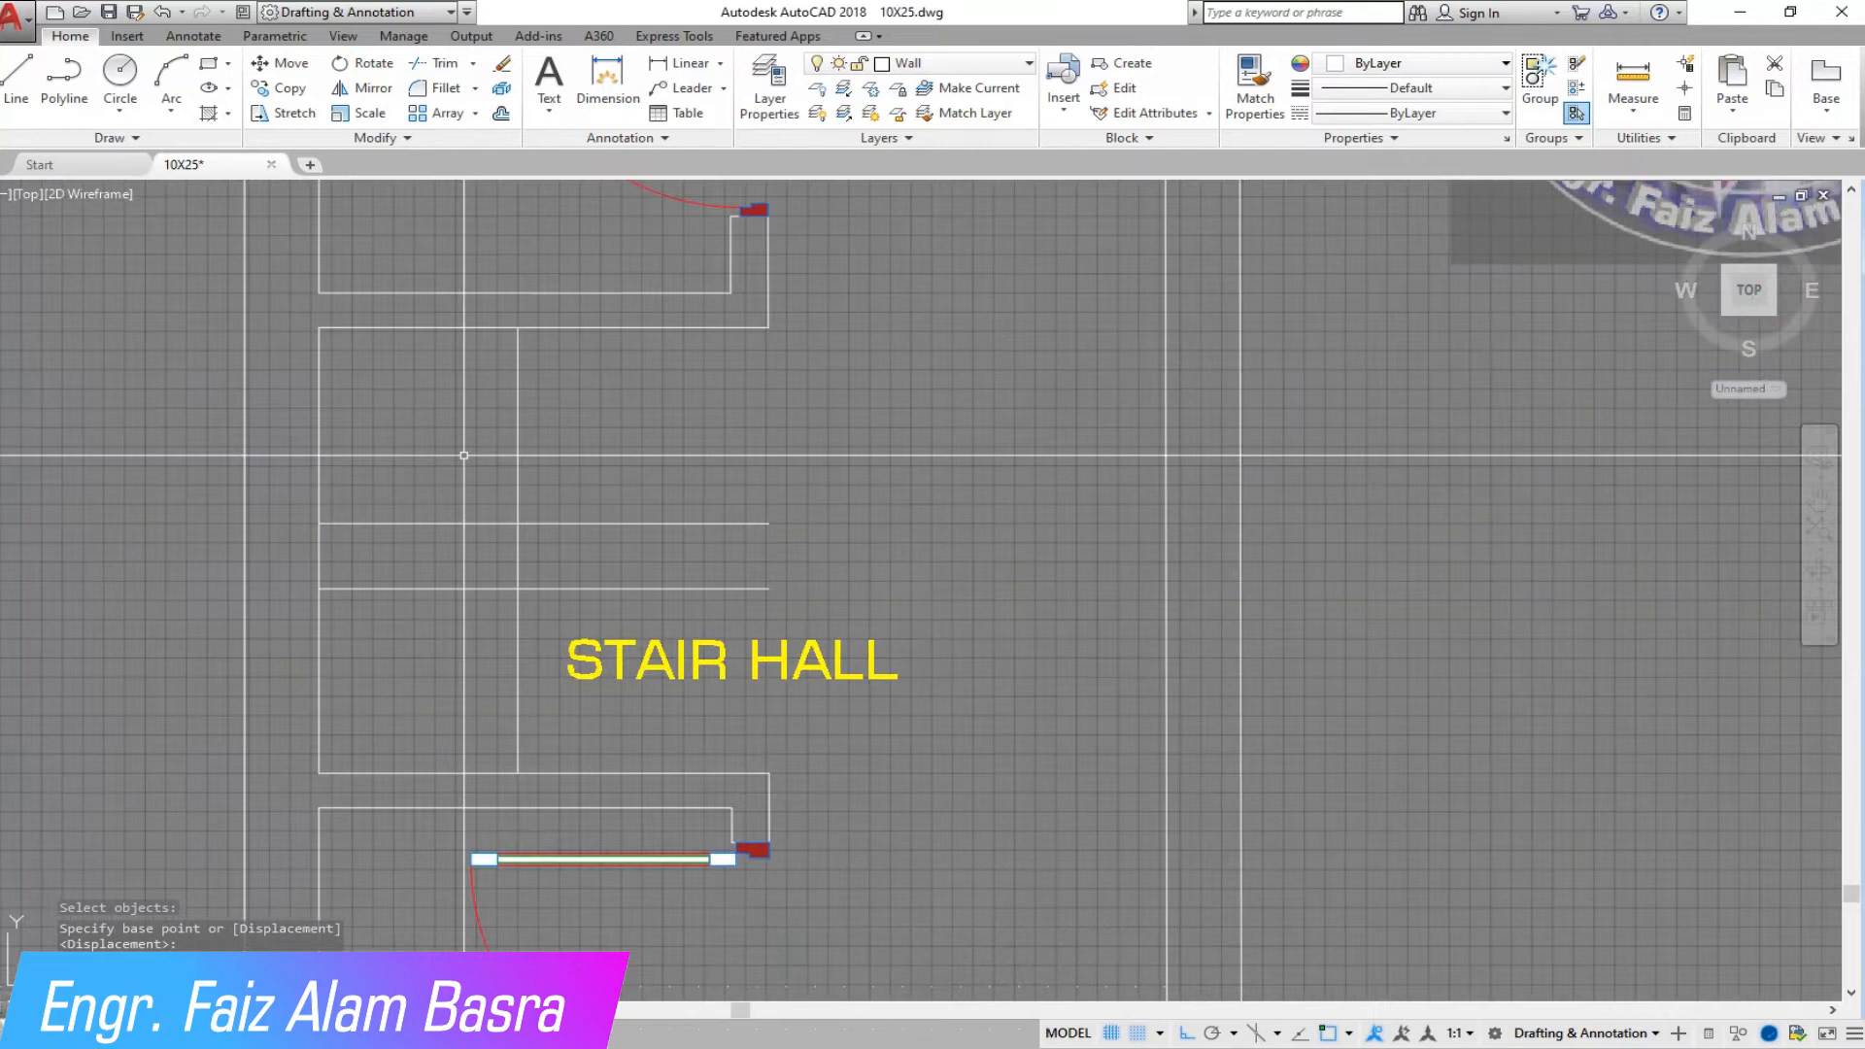
left_click(682, 62)
left_click(220, 450)
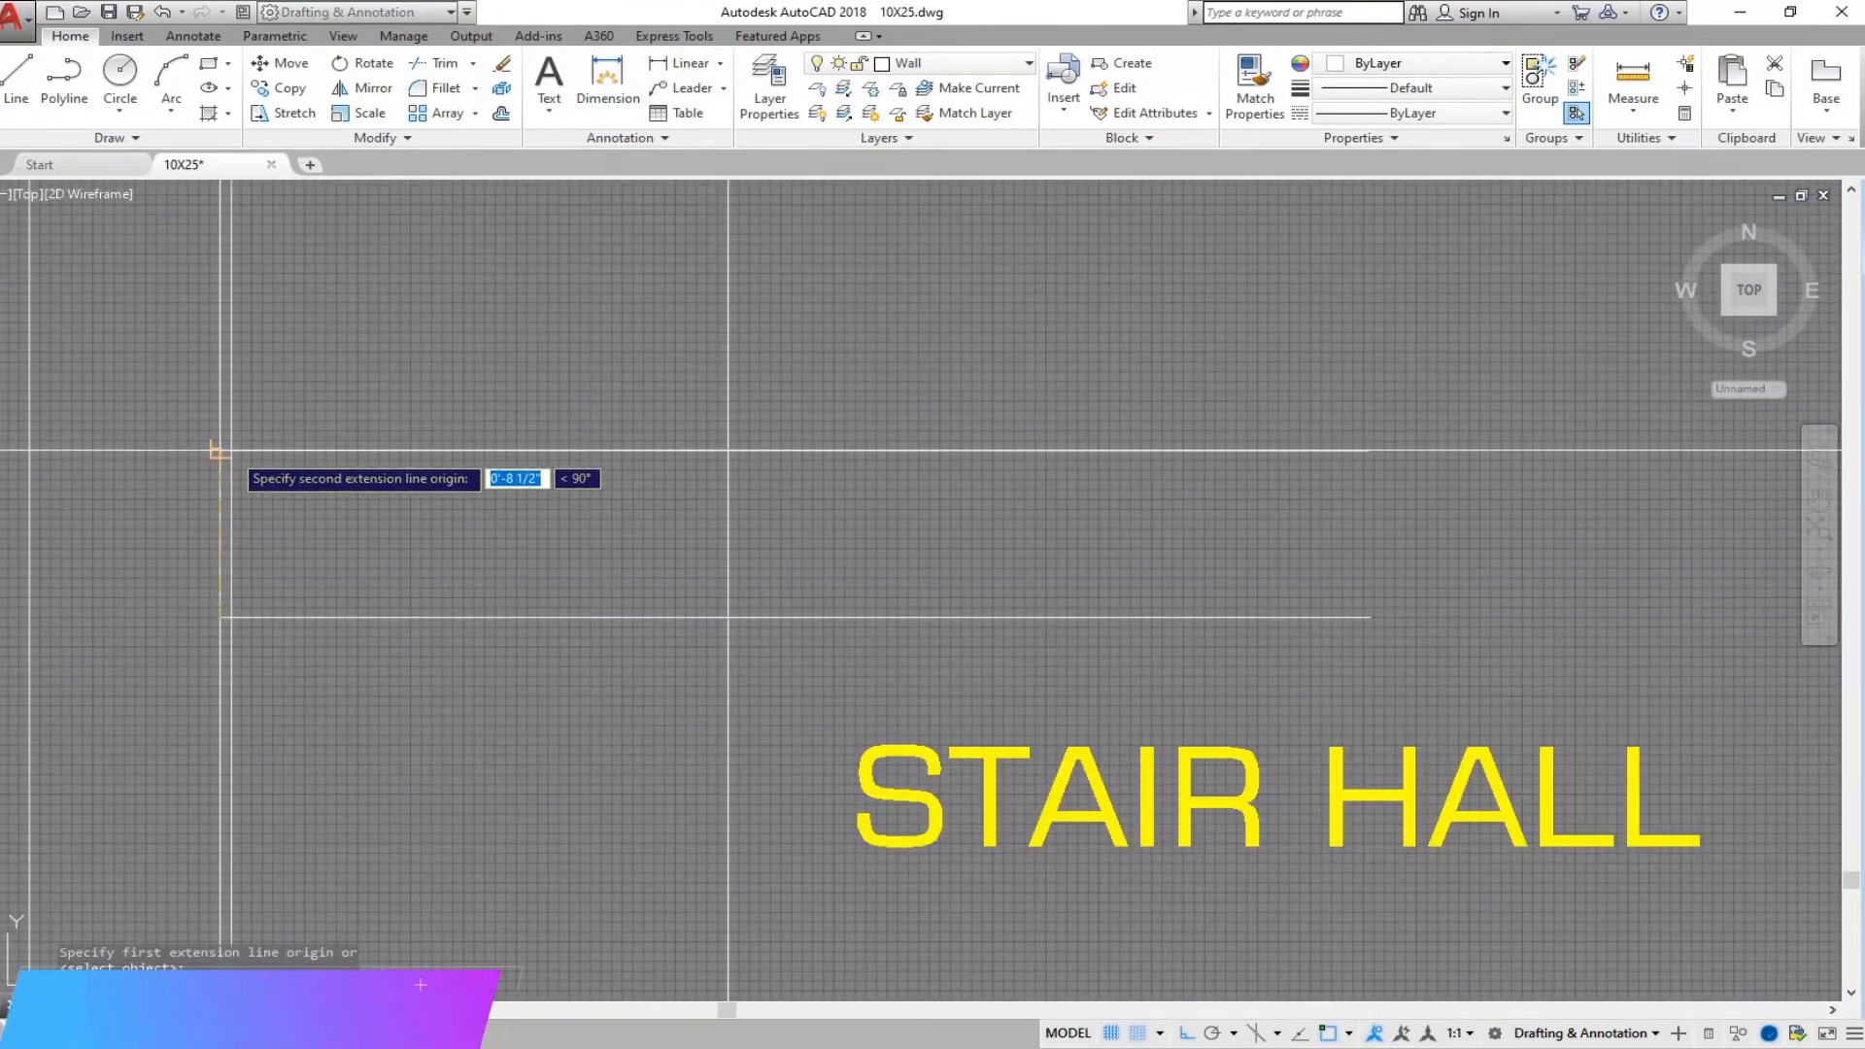
left_click(219, 617)
left_click(336, 510)
right_click(316, 511)
left_click(359, 528)
key("Escape")
left_click(406, 546)
left_click(318, 524)
key("Delete")
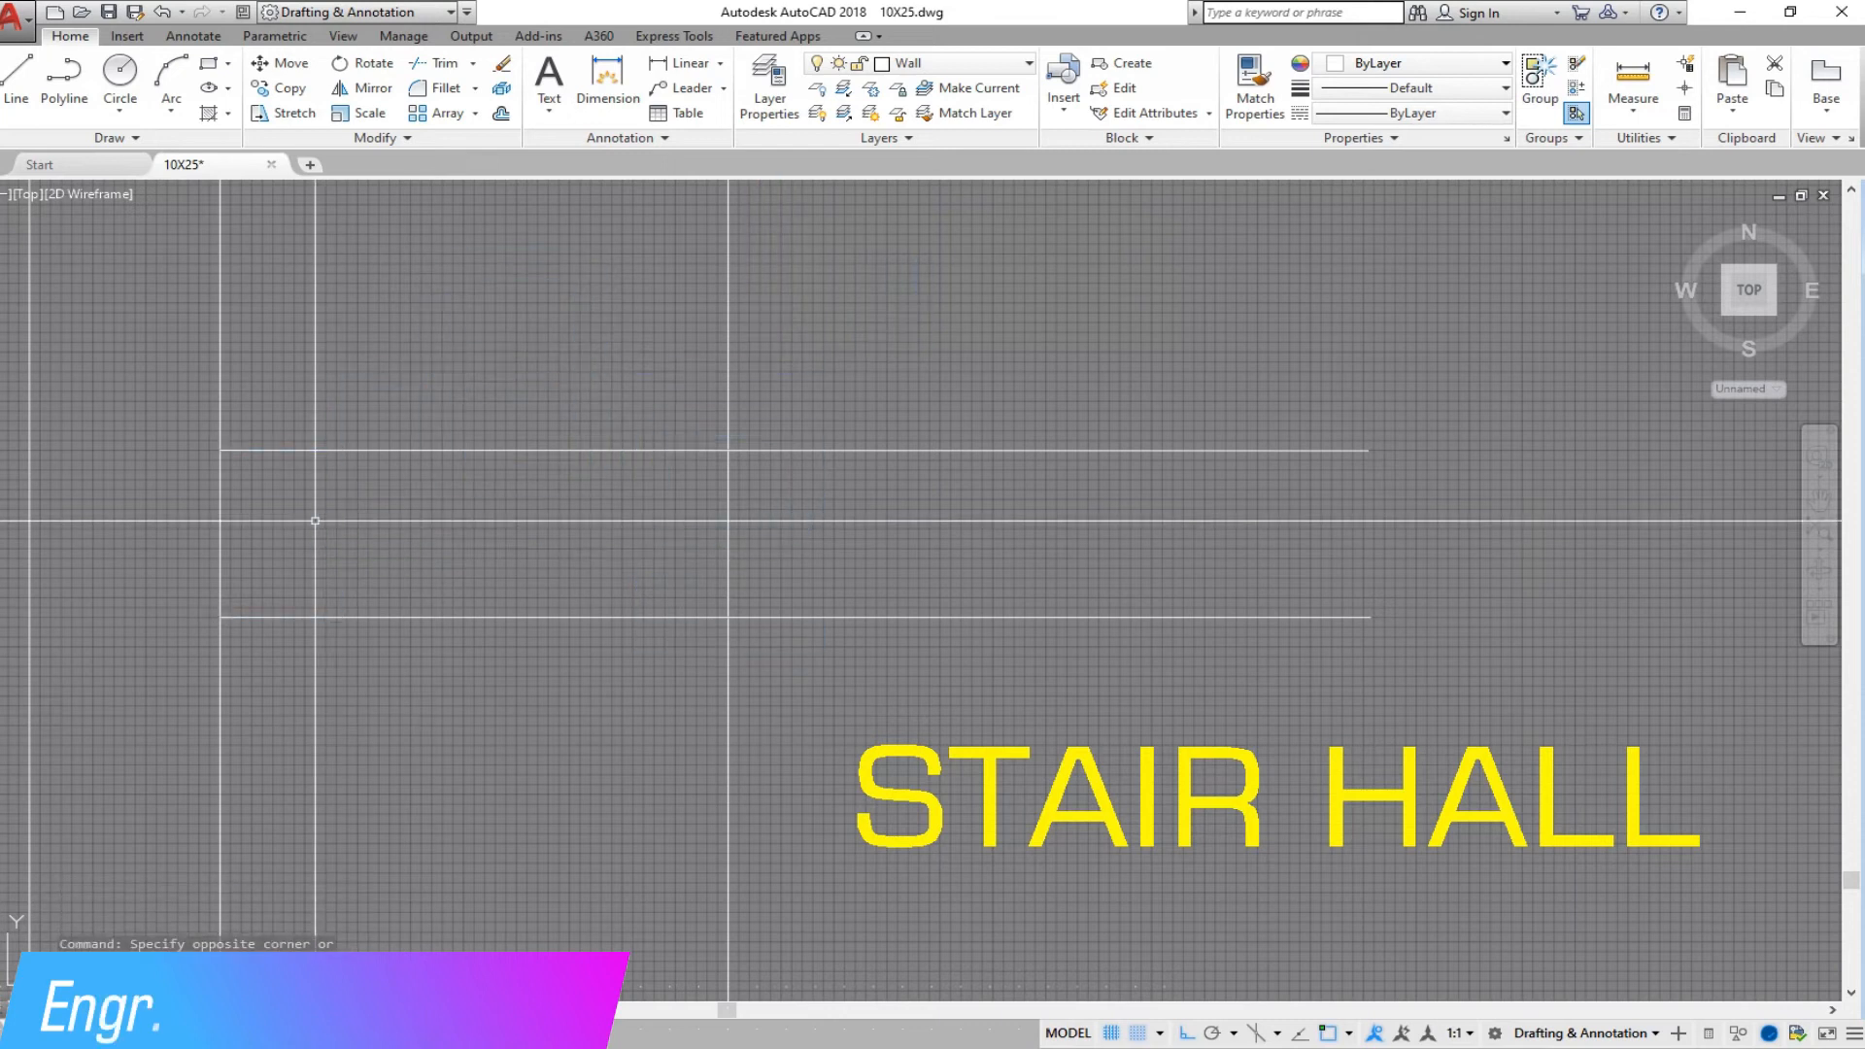
- Offset the stair hall's upper wall downward for a new upper flight line and erase the old line
scroll(621, 652, "down", 4)
scroll(559, 434, "up", 2)
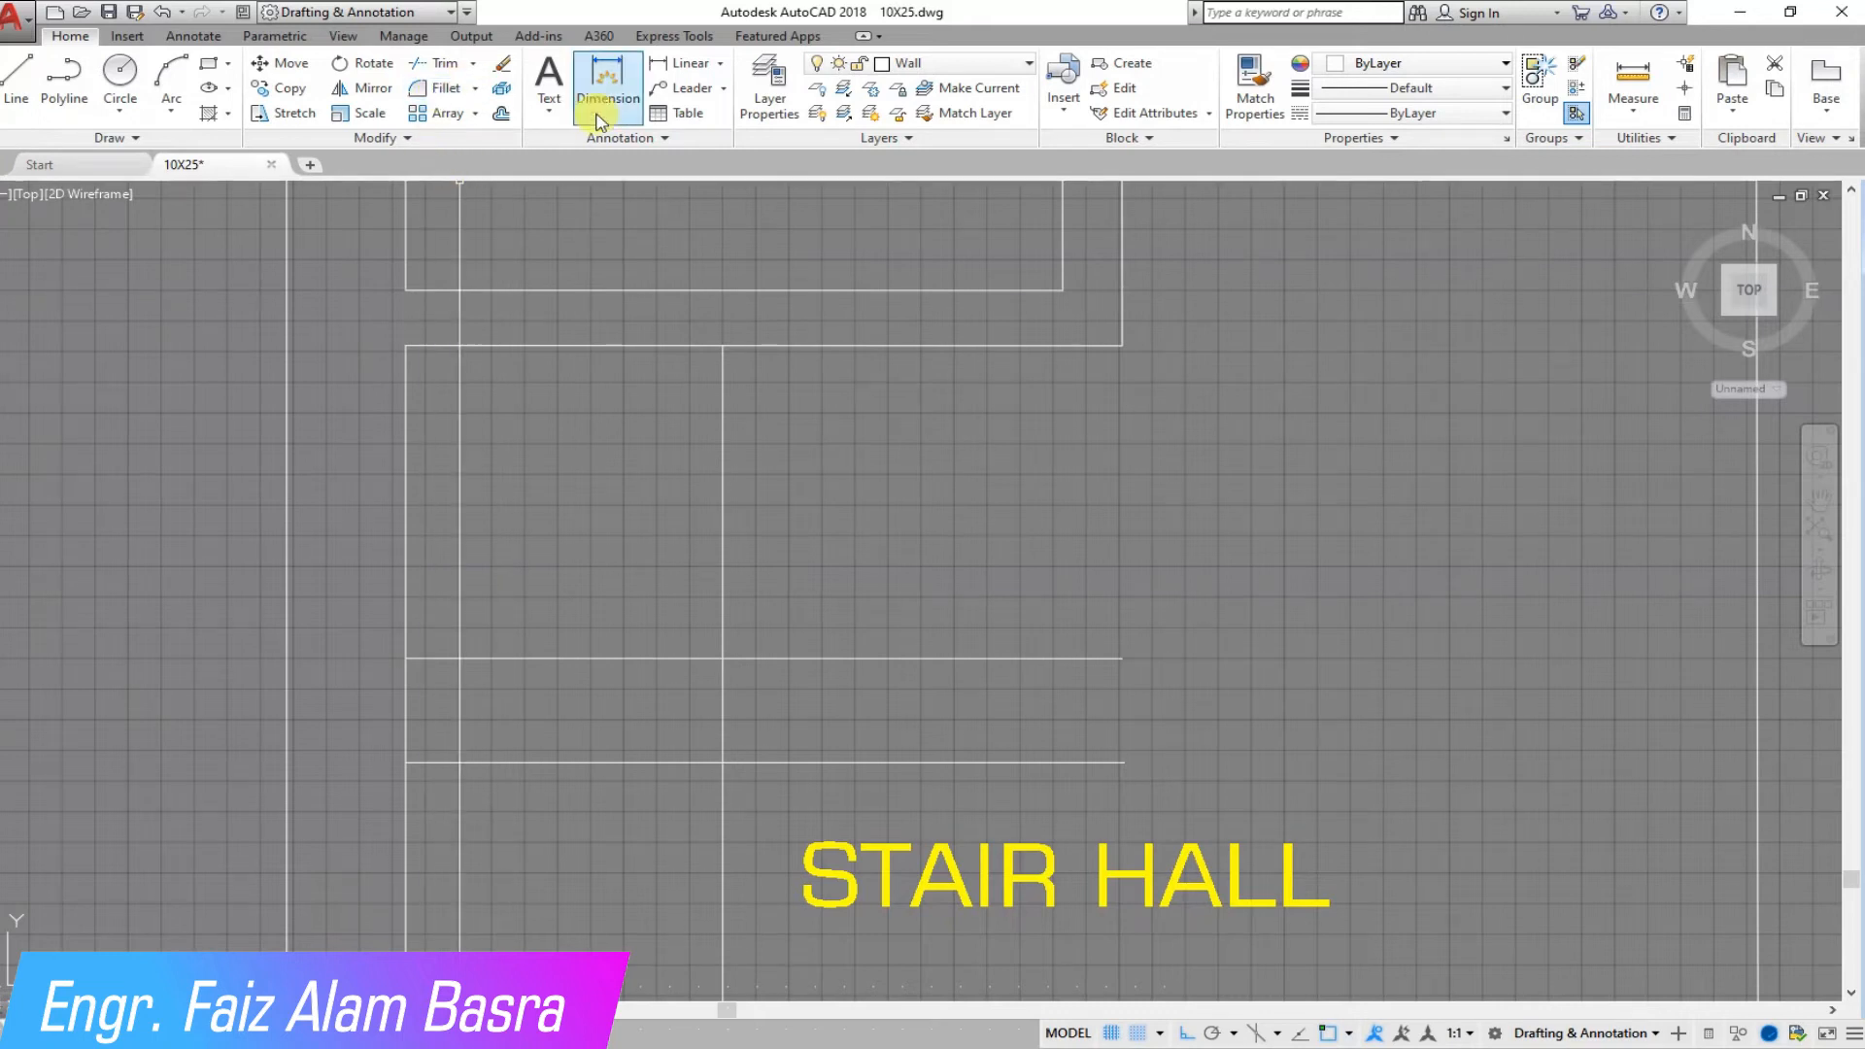
scroll(422, 570, "up", 2)
left_click(502, 121)
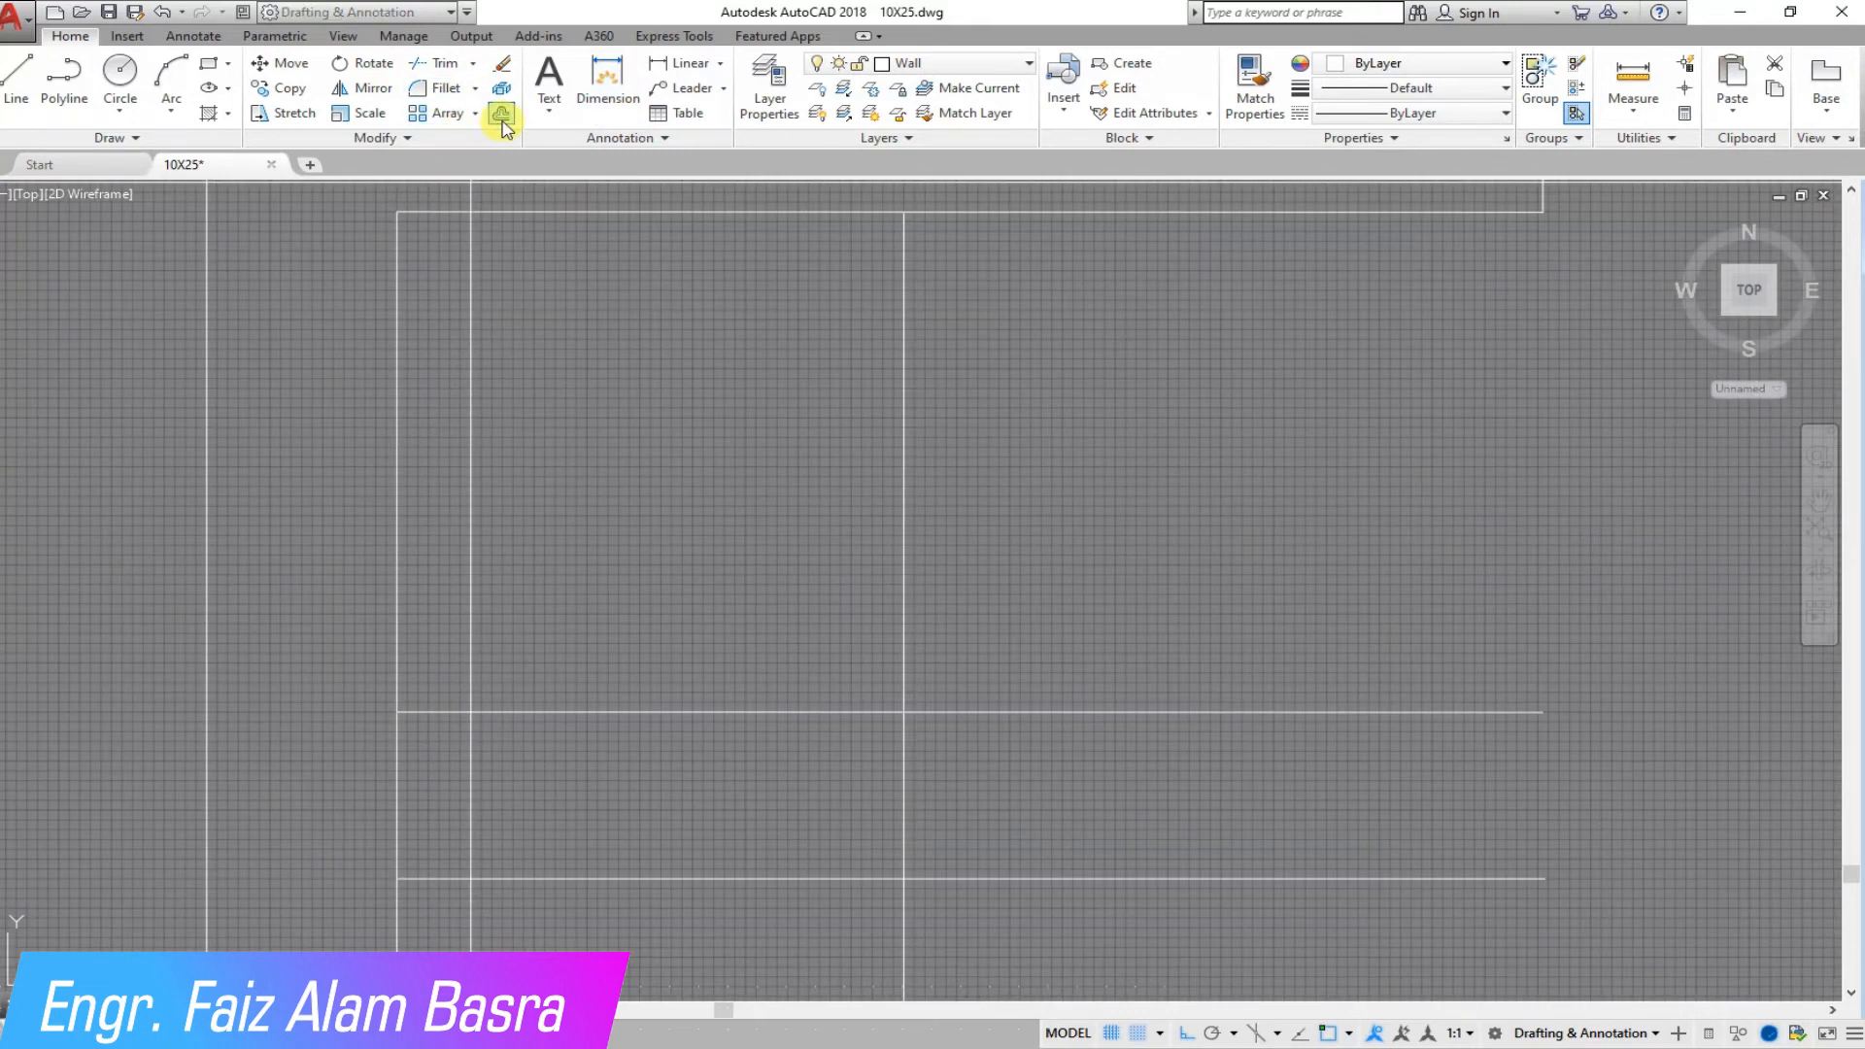
left_click(534, 210)
left_click(516, 460)
right_click(574, 640)
left_click(585, 652)
left_click(582, 712)
left_click(502, 66)
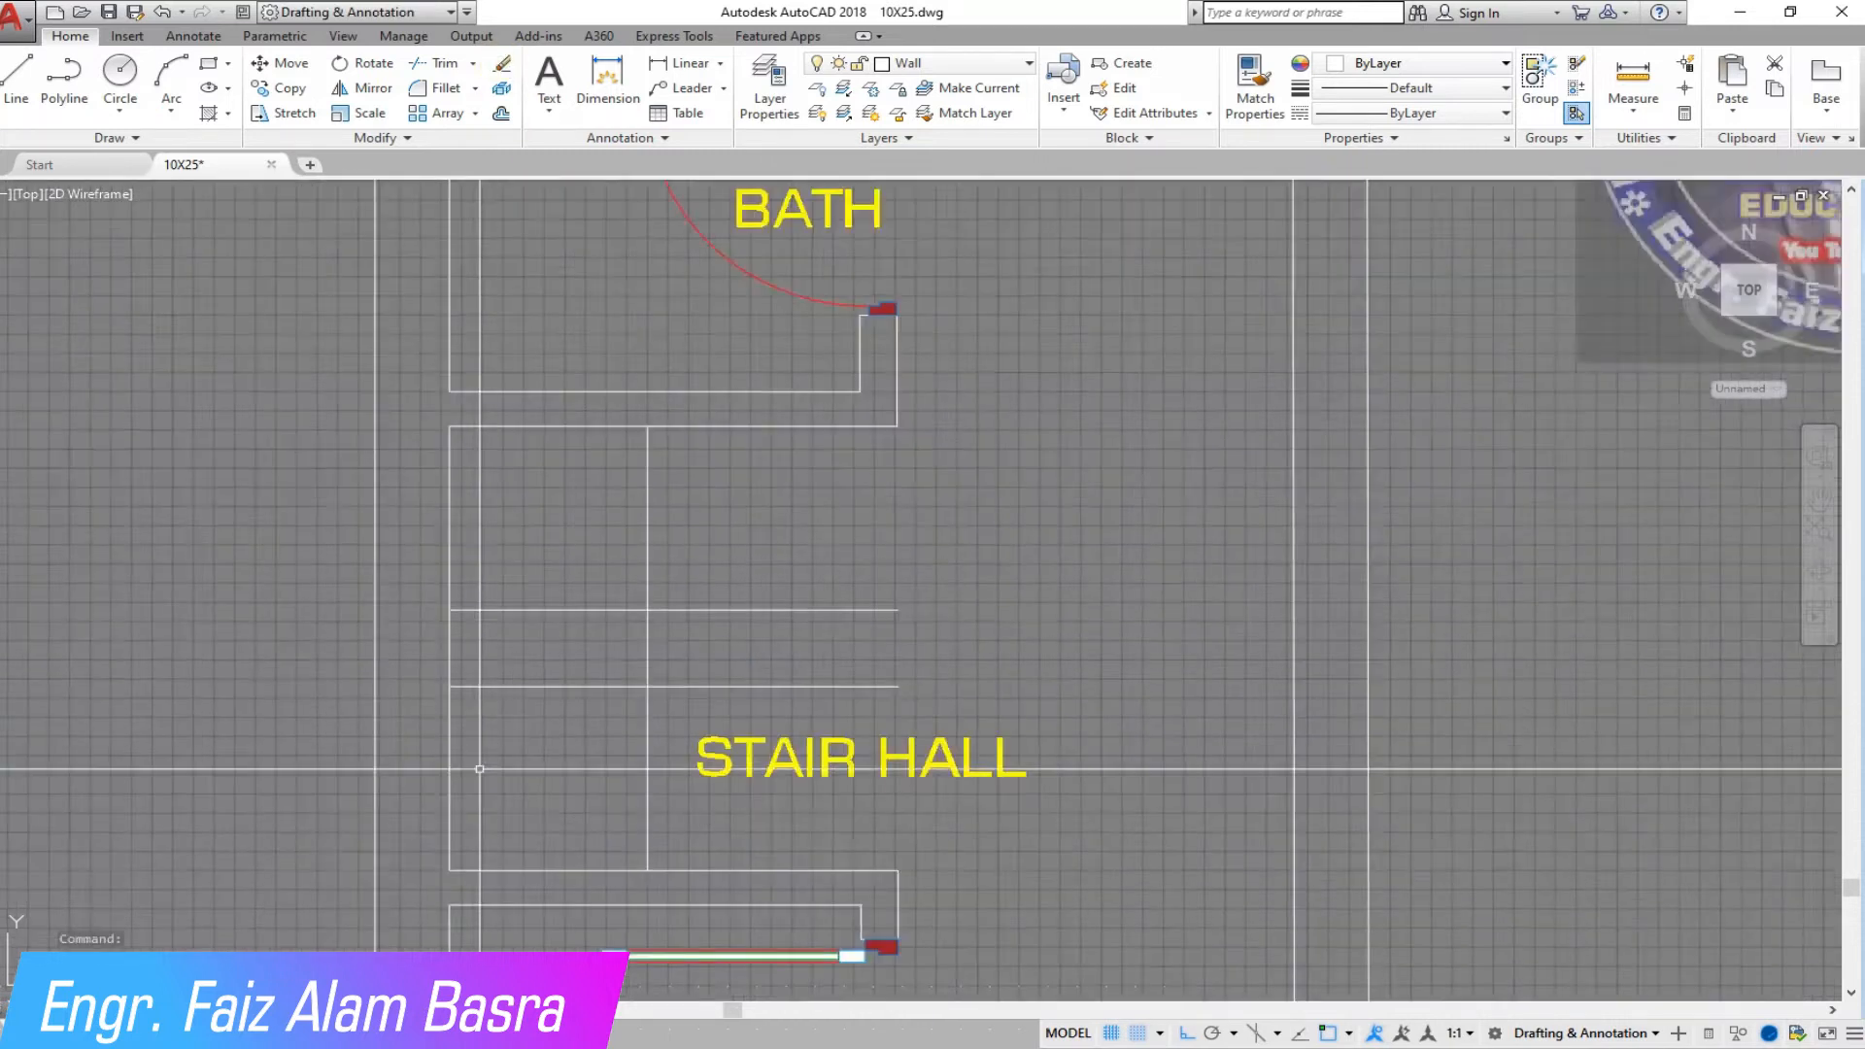
- Check the revised gap between the flights with a linear dimension and erase the dimension
scroll(492, 762, "up", 2)
left_click(684, 65)
left_click(428, 641)
left_click(426, 524)
left_click(358, 537)
left_click(358, 484)
left_click(503, 68)
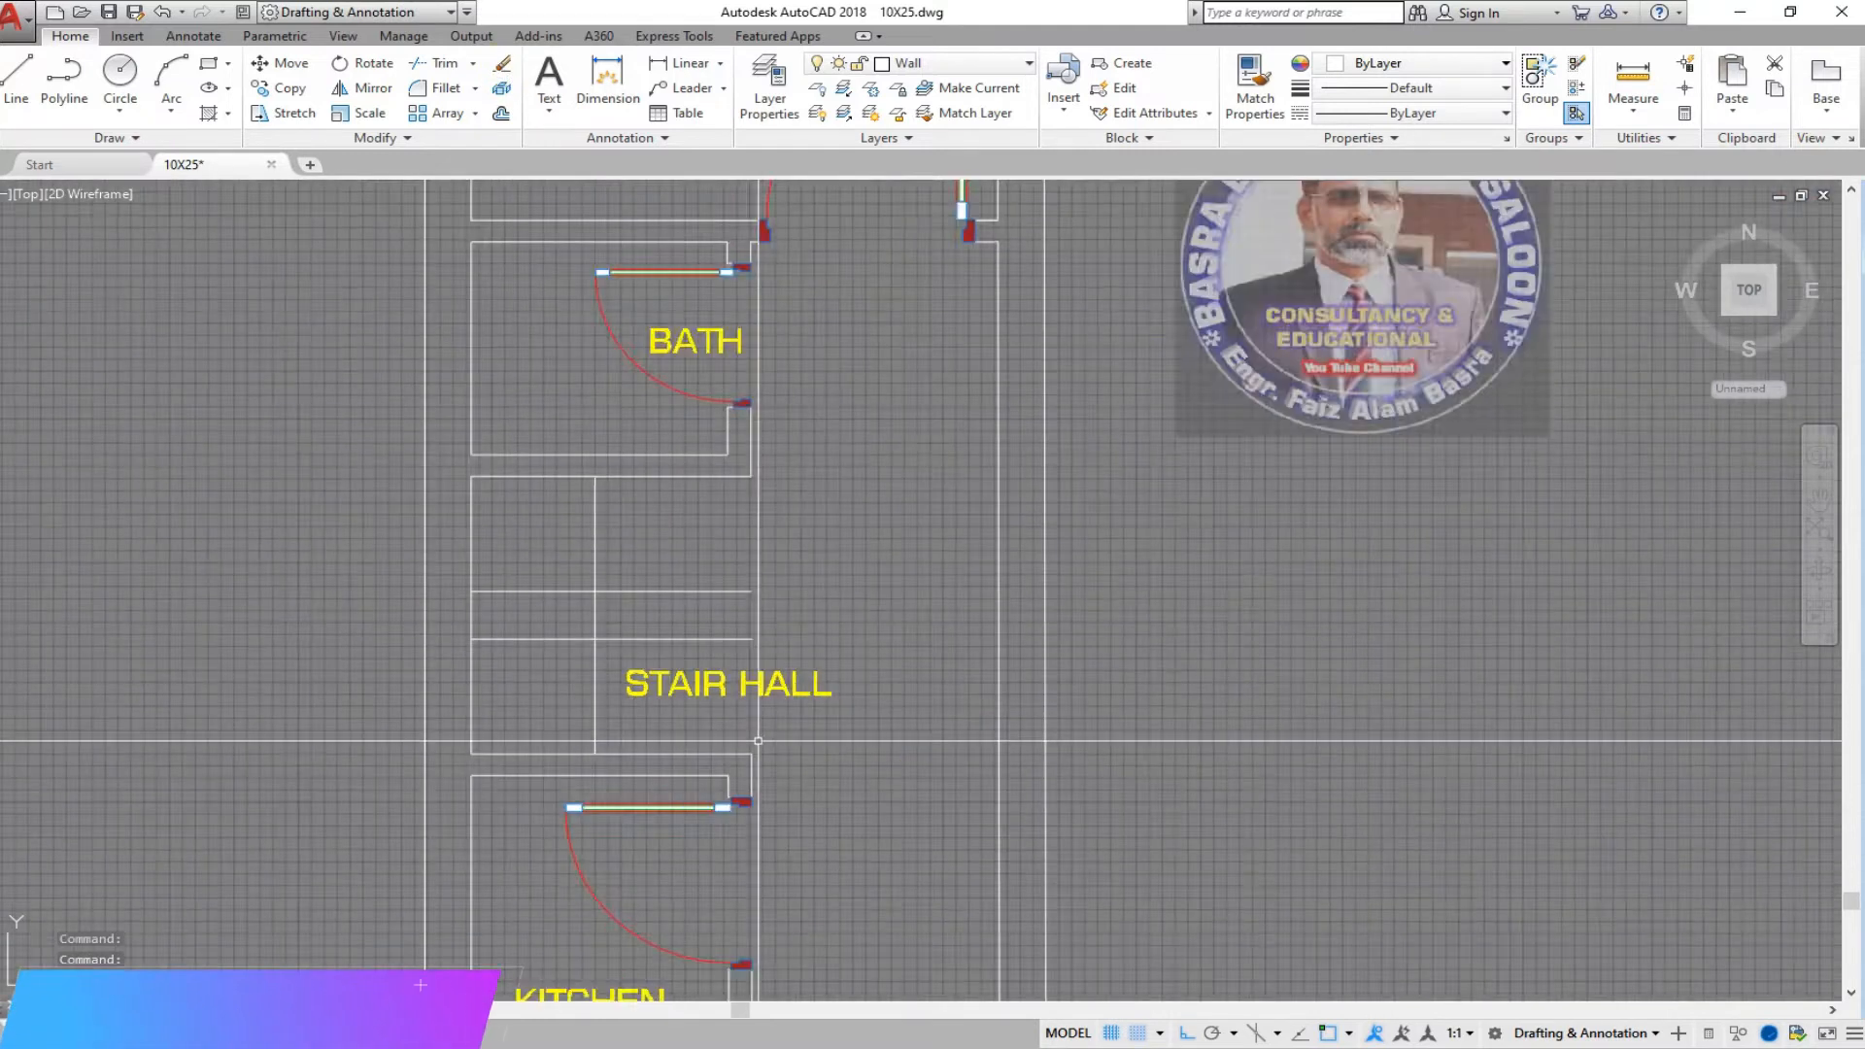
- Move the STAIR HALL label to the right into the passage, clear of the stair lines
left_click(832, 591)
left_click(785, 692)
key("Return")
left_click(819, 400)
left_click(1061, 414)
- Offset the vertical stair line to the right three times to create the tread lines
scroll(462, 805, "up", 2)
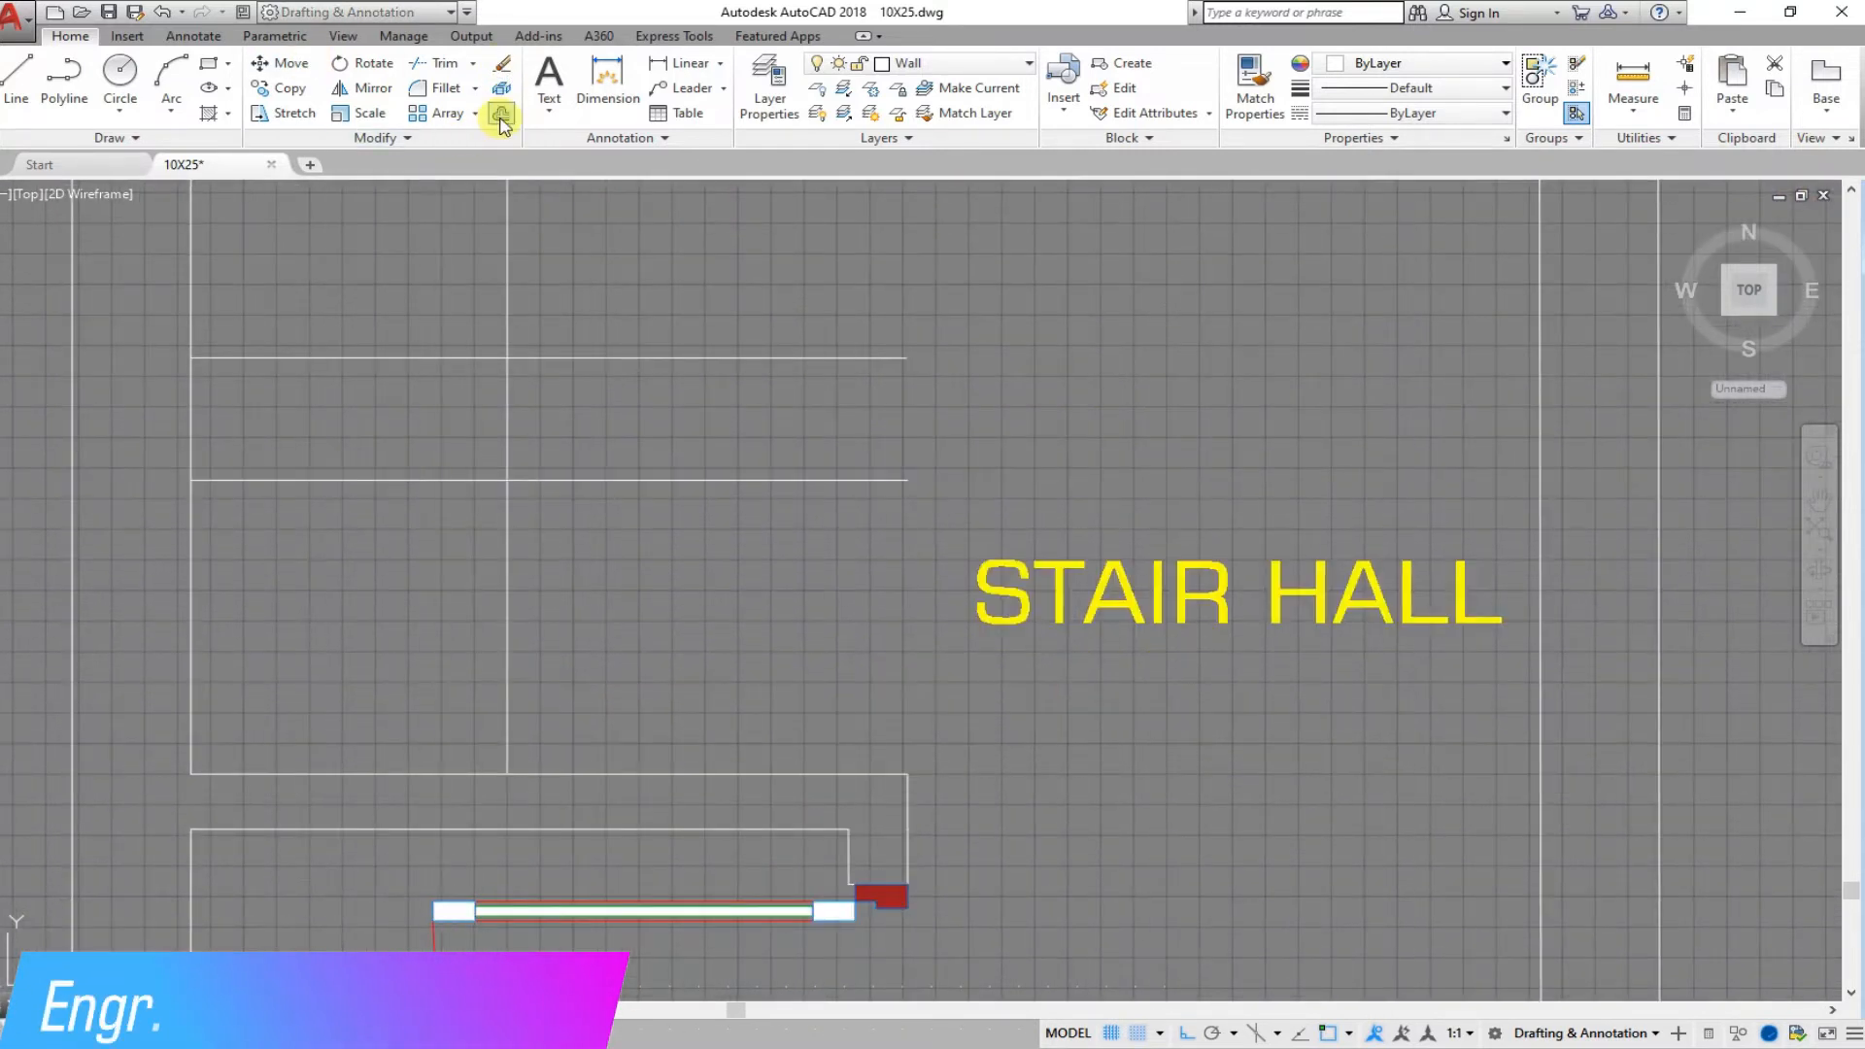
left_click(507, 588)
left_click(622, 607)
left_click(638, 610)
left_click(777, 631)
right_click(857, 627)
left_click(898, 634)
- Trim the tread lines out of the gap between the flights and the horizontal lines' ends beyond the last tread
left_click(441, 65)
right_click(949, 475)
left_click(948, 468)
left_click(566, 375)
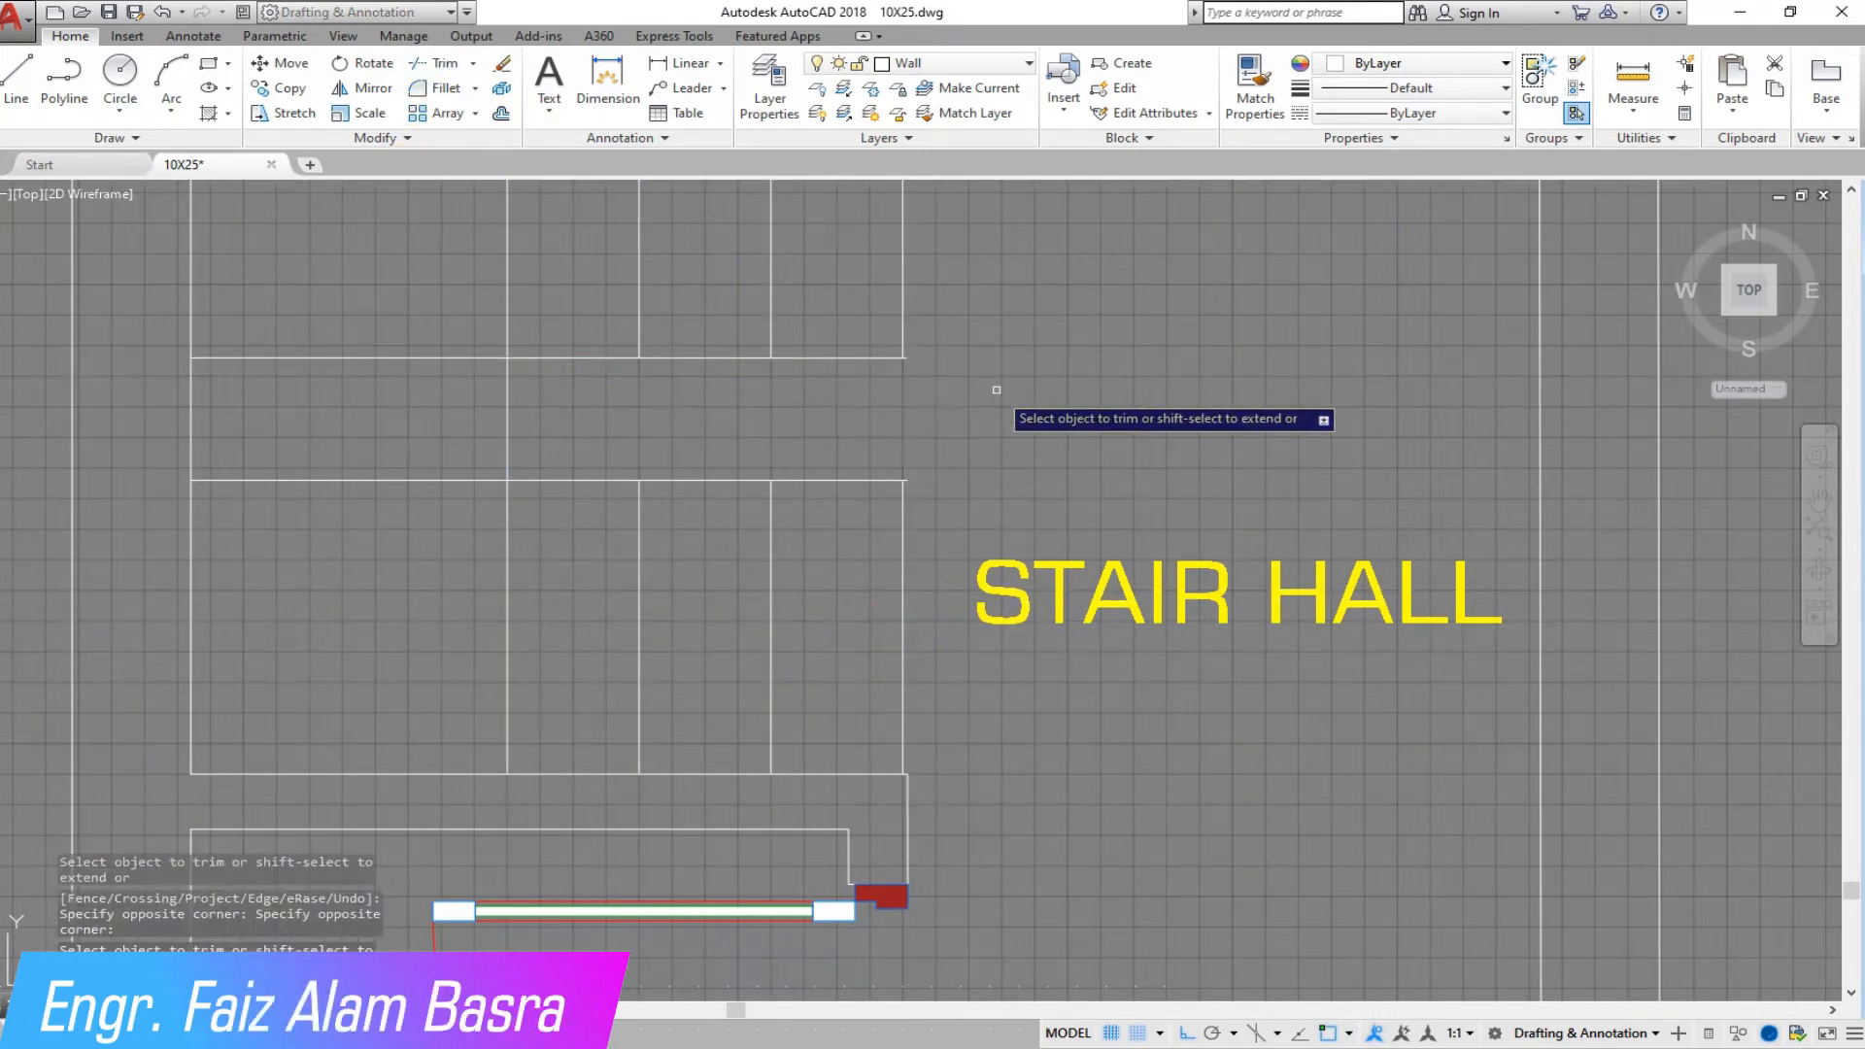
scroll(929, 333, "up", 3)
left_click(938, 740)
left_click(870, 389)
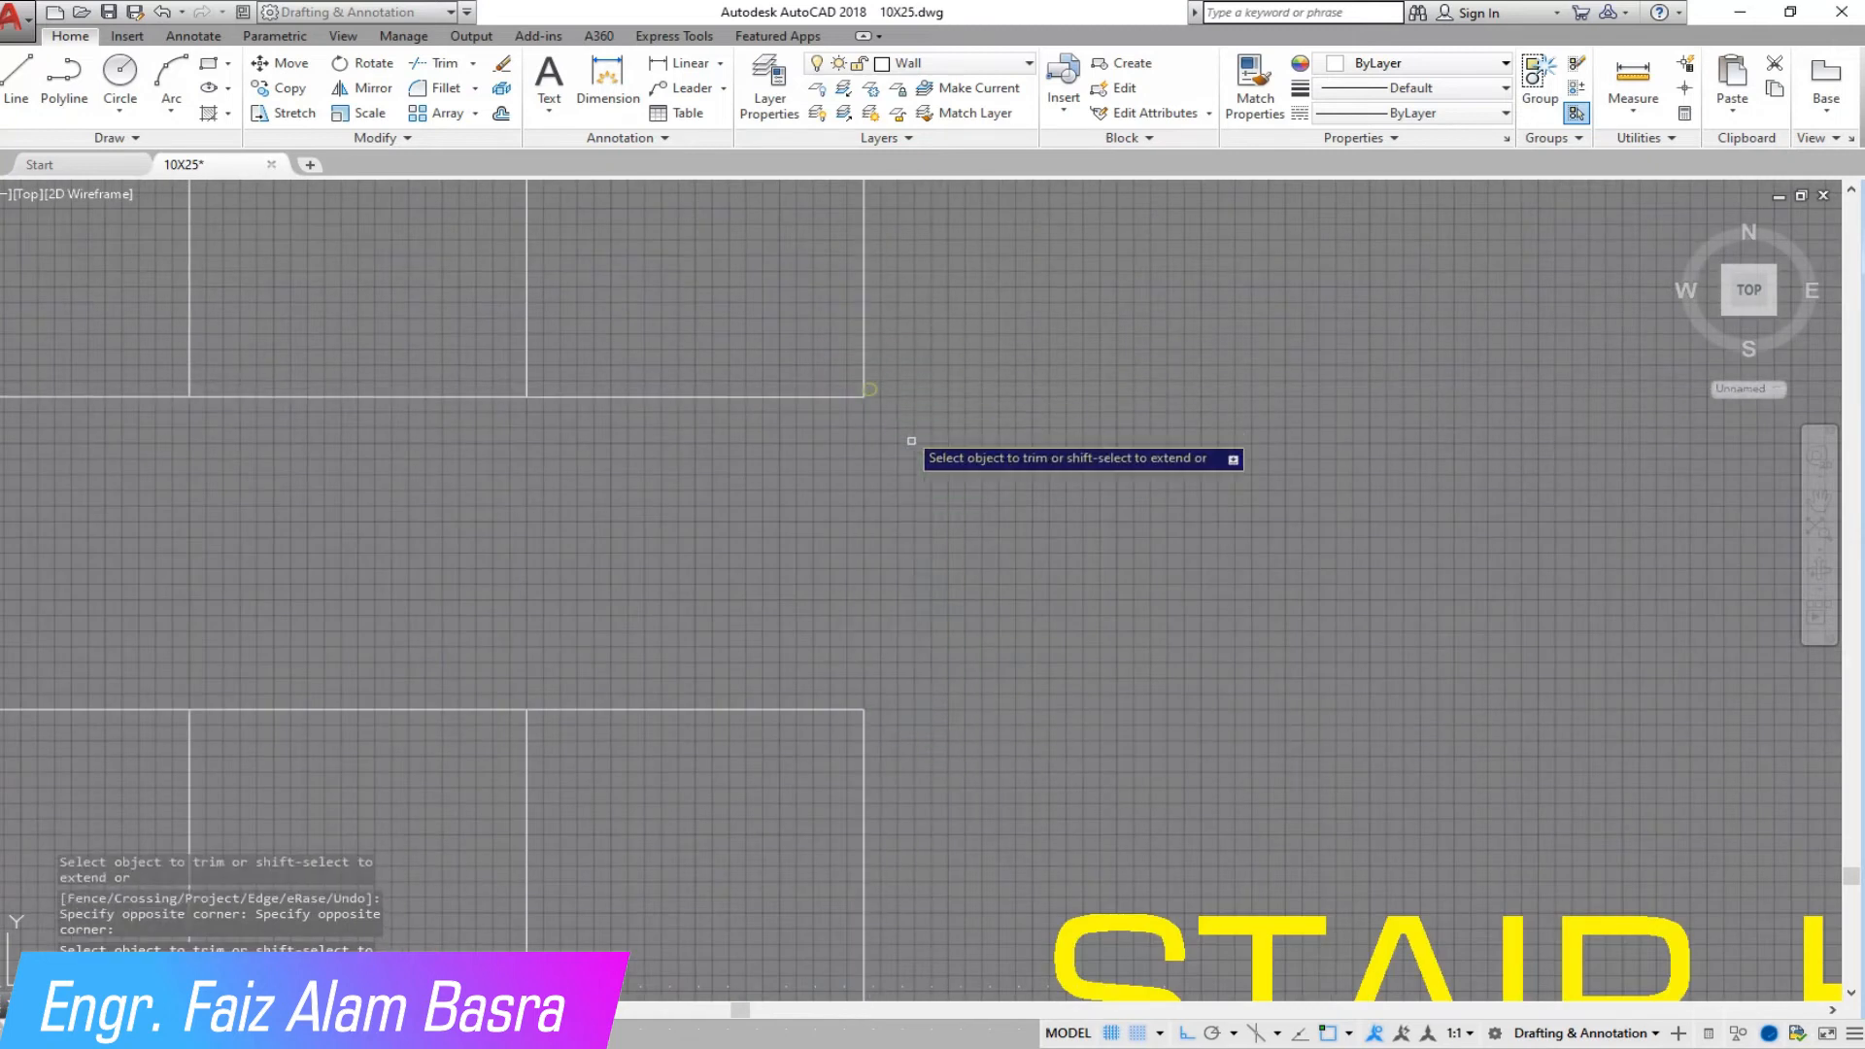
scroll(807, 484, "down", 3)
right_click(588, 491)
left_click(622, 502)
middle_click_drag(582, 677, 591, 541)
scroll(590, 541, "down", 2)
scroll(511, 301, "up", 2)
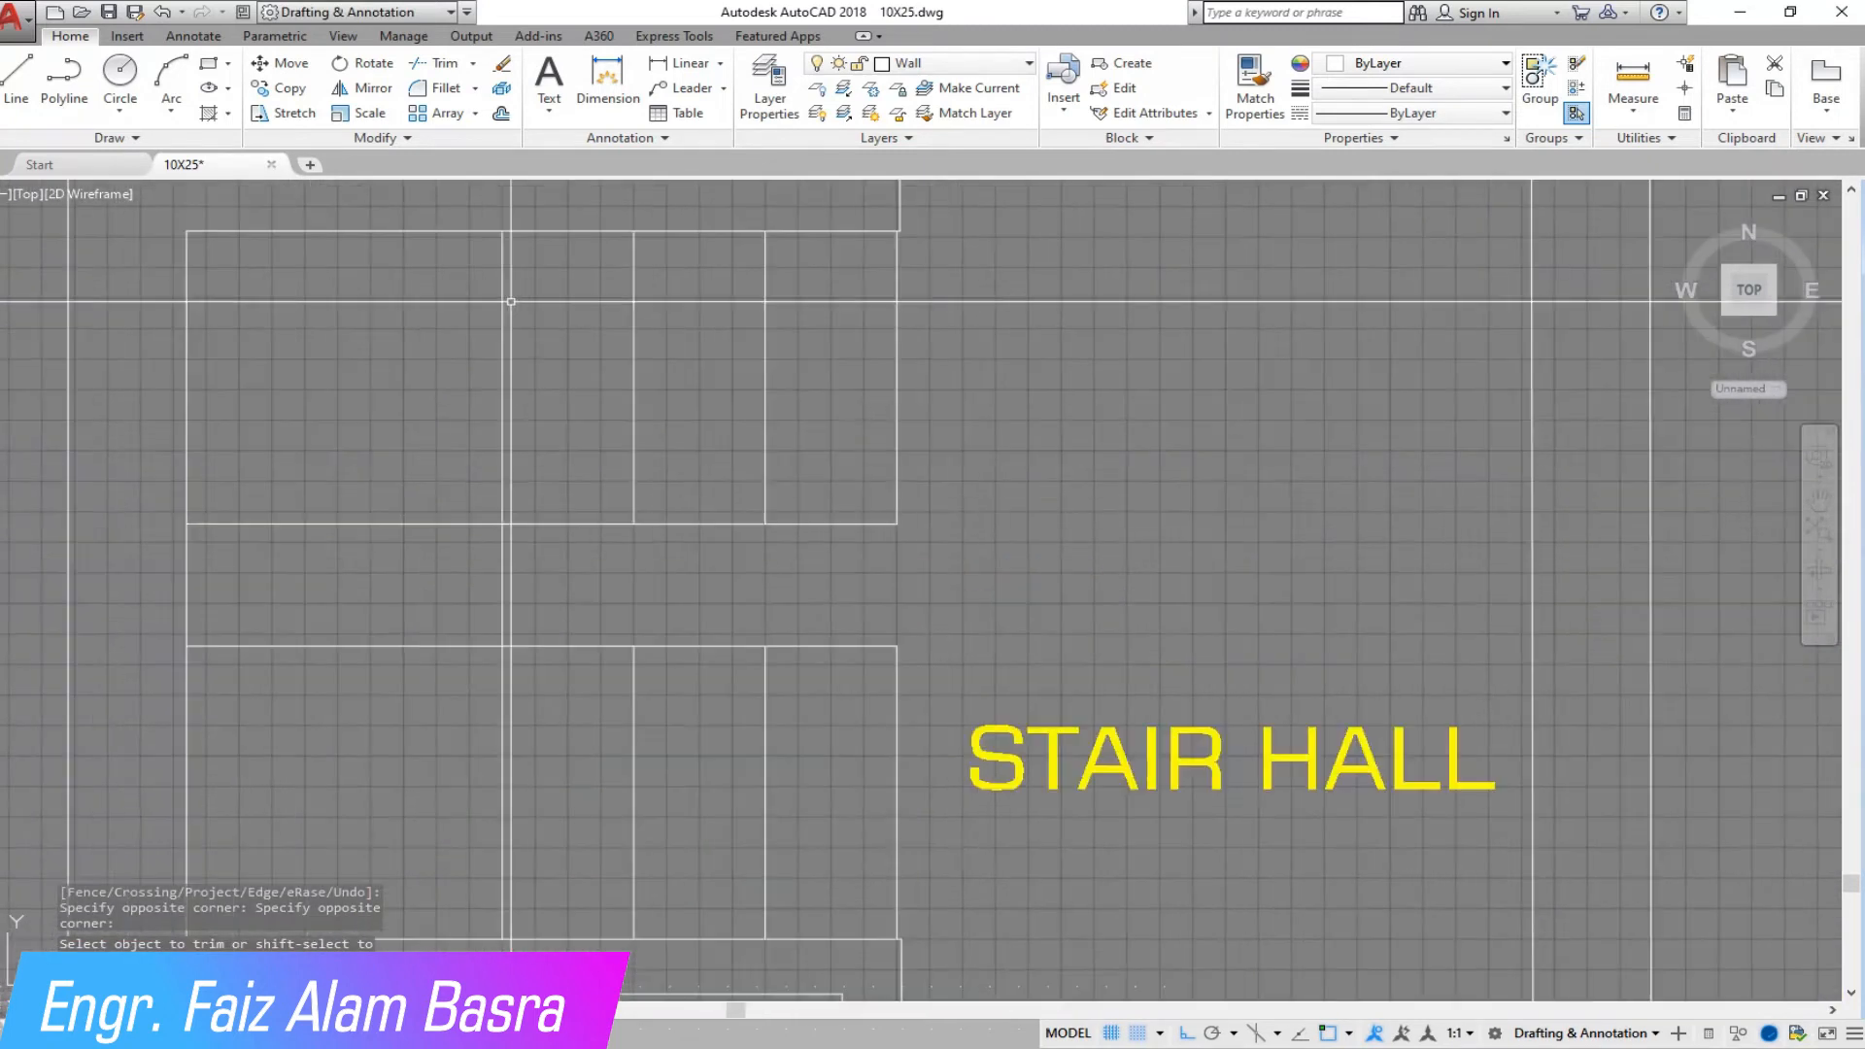
scroll(342, 337, "down", 2)
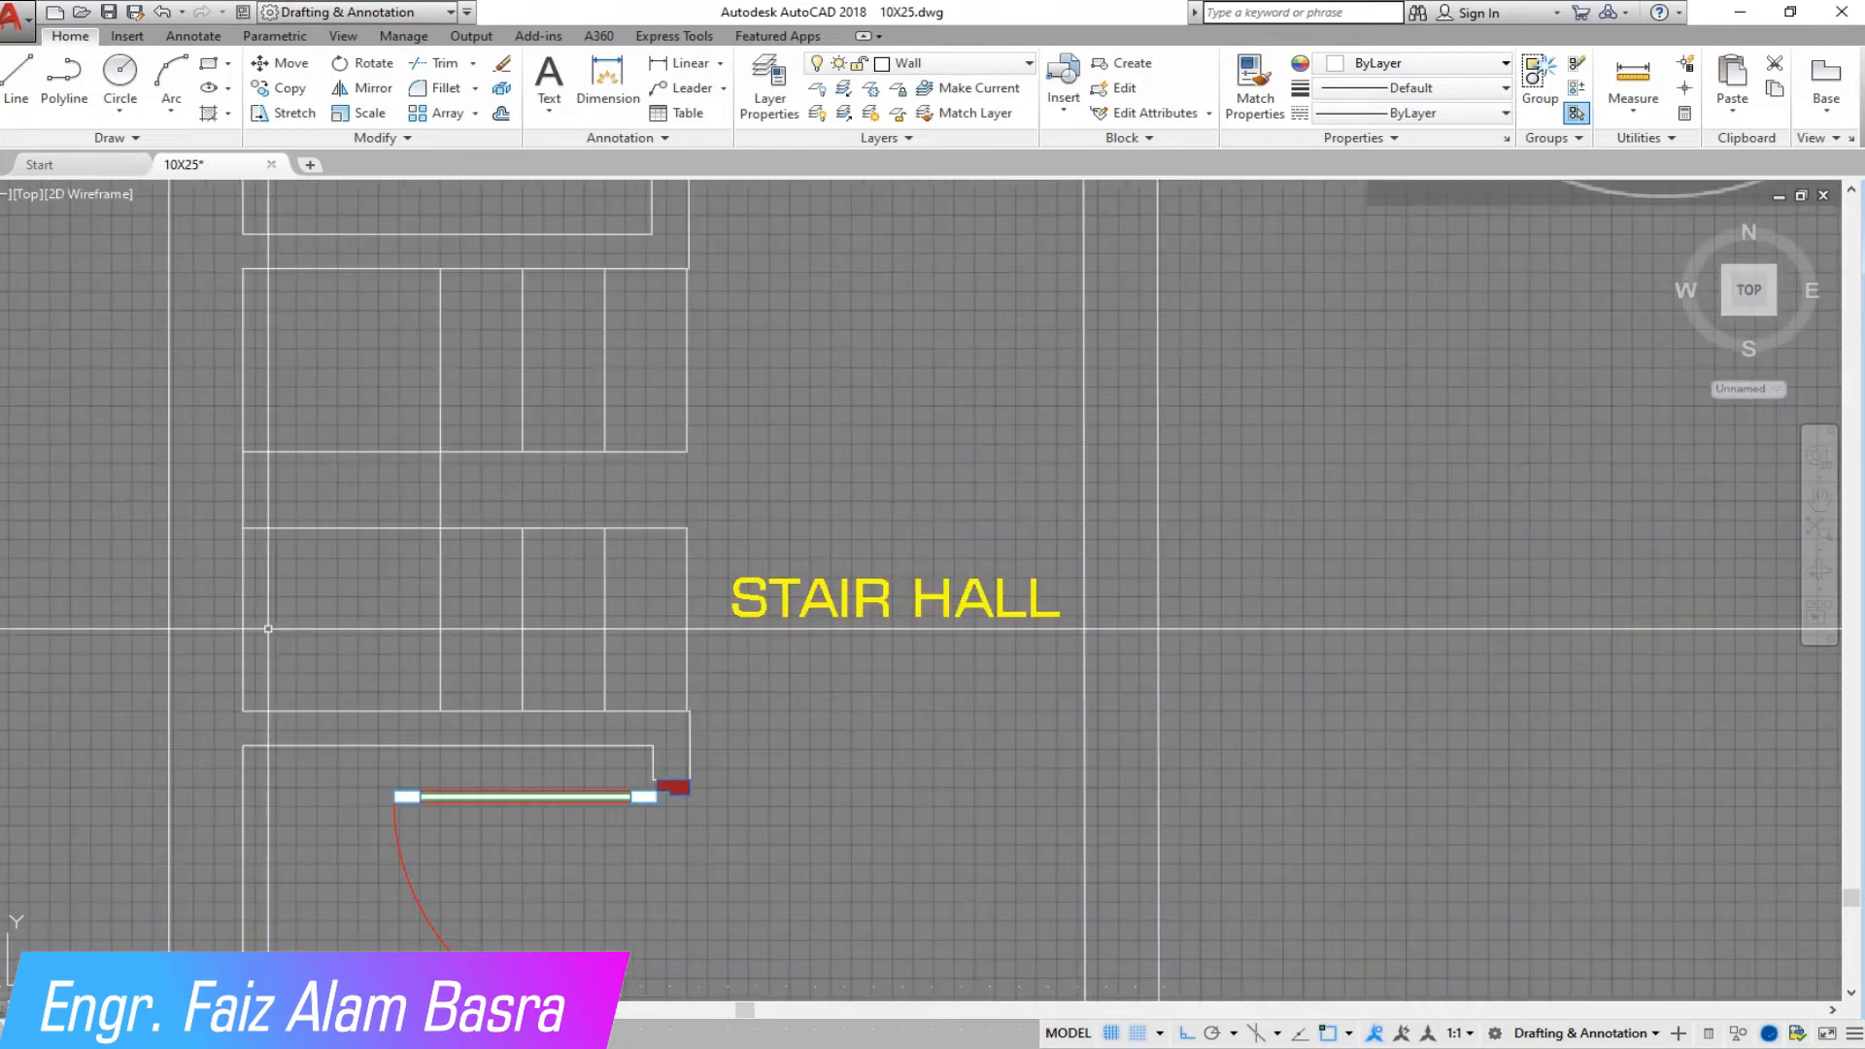
scroll(245, 474, "up", 2)
scroll(287, 495, "down", 4)
scroll(421, 292, "up", 4)
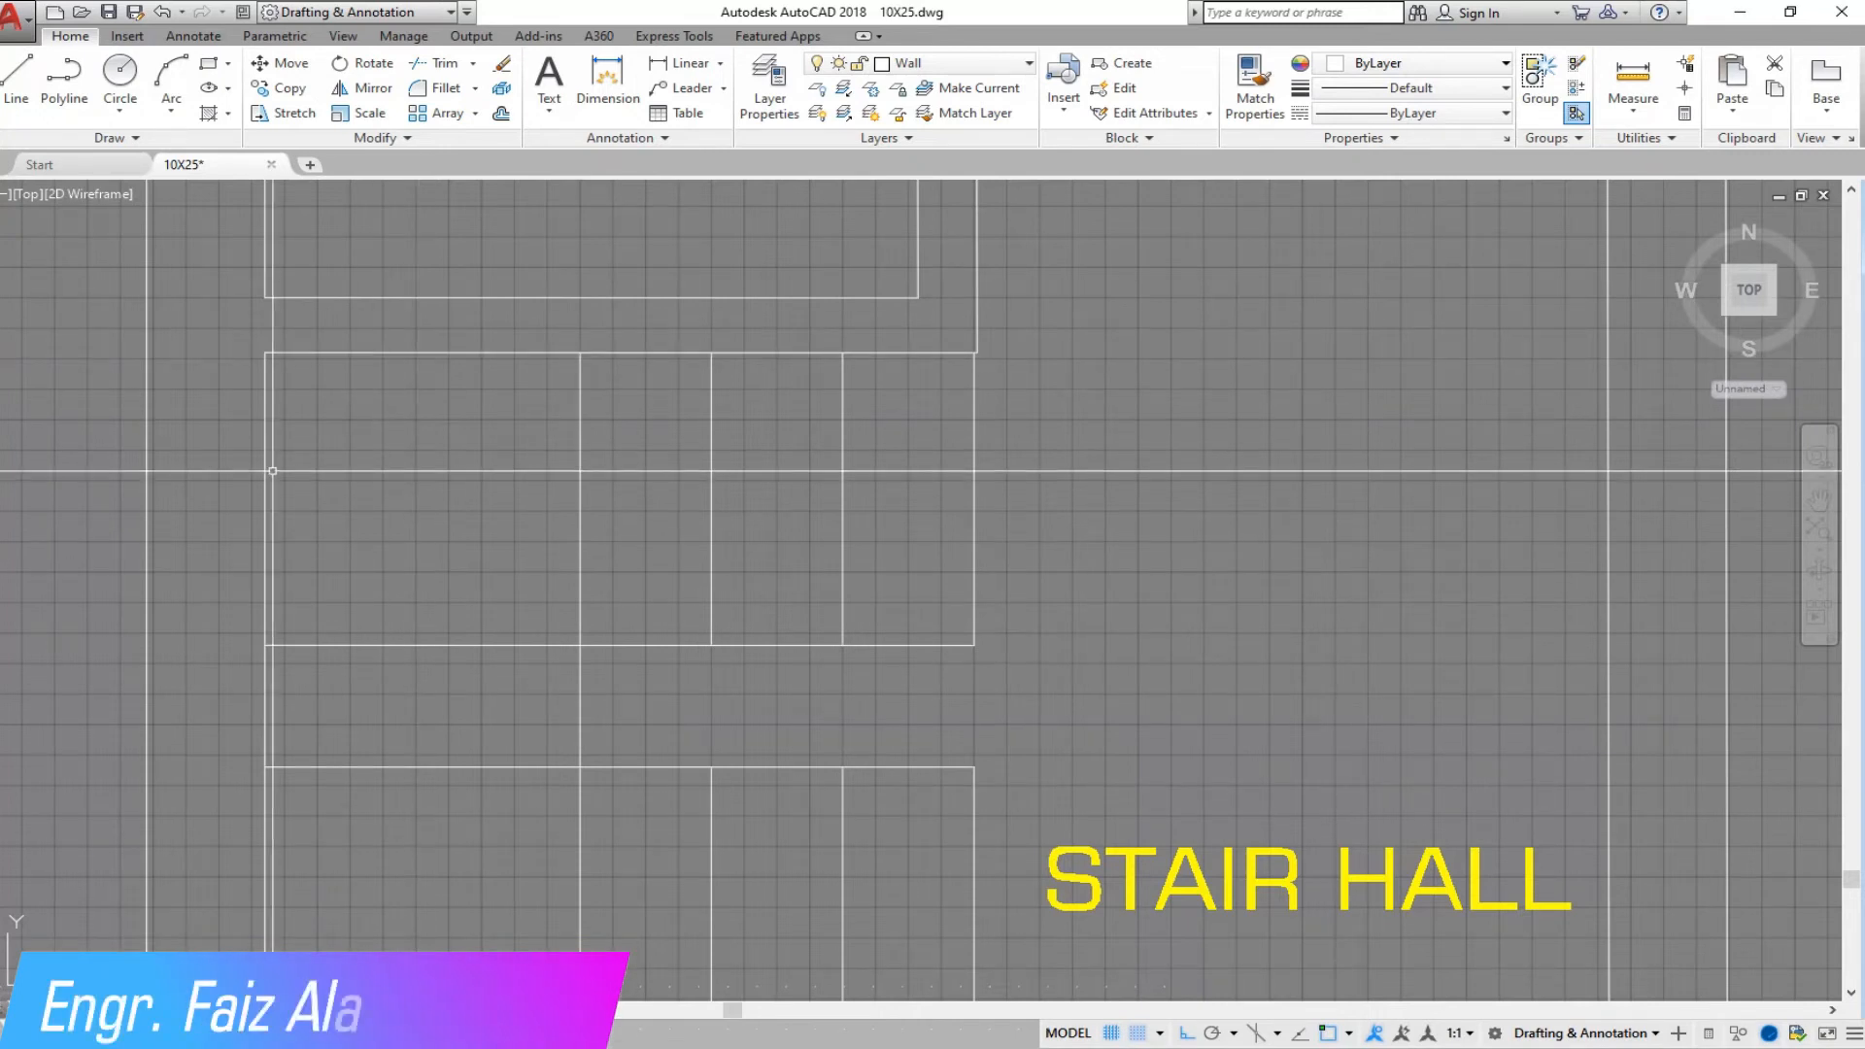
- Draw two diagonal winder lines from the upper flight's inner landing corner out past the stair hall's left and upper walls
left_click(17, 76)
left_click(579, 644)
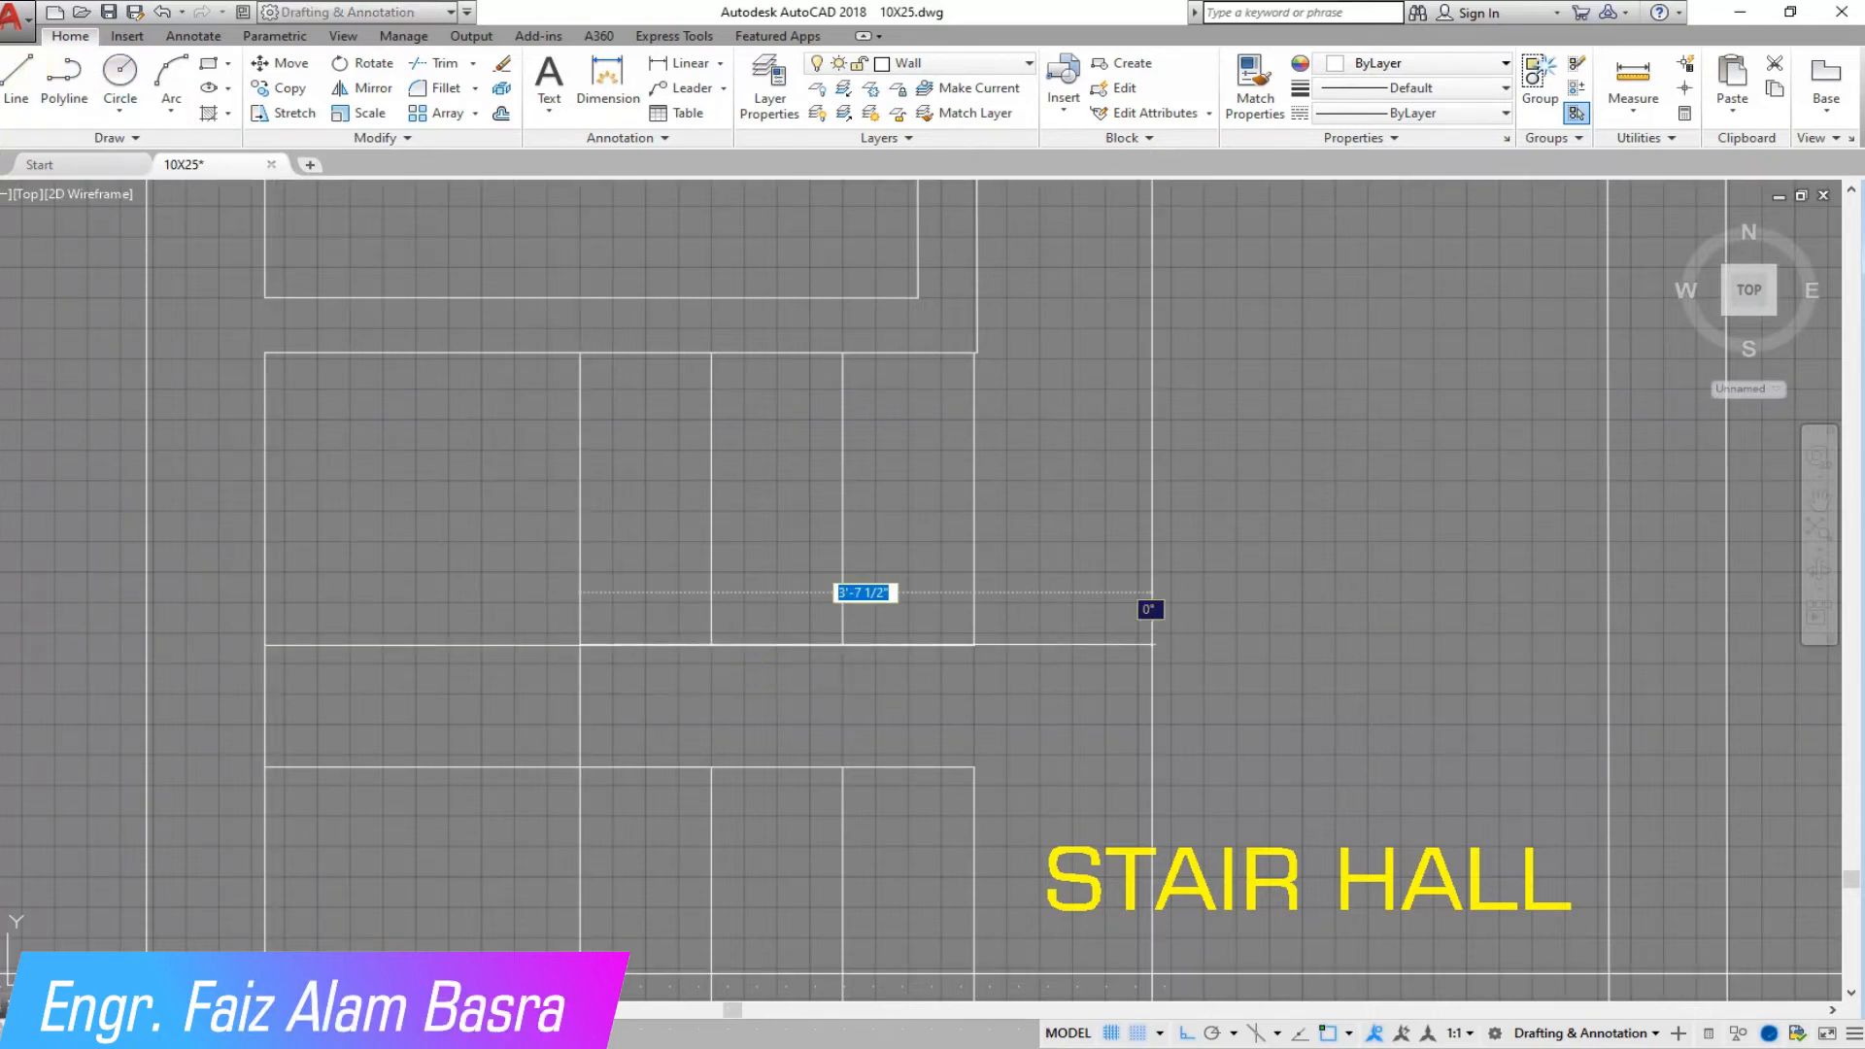
left_click(211, 449)
right_click(211, 450)
left_click(229, 457)
left_click(17, 72)
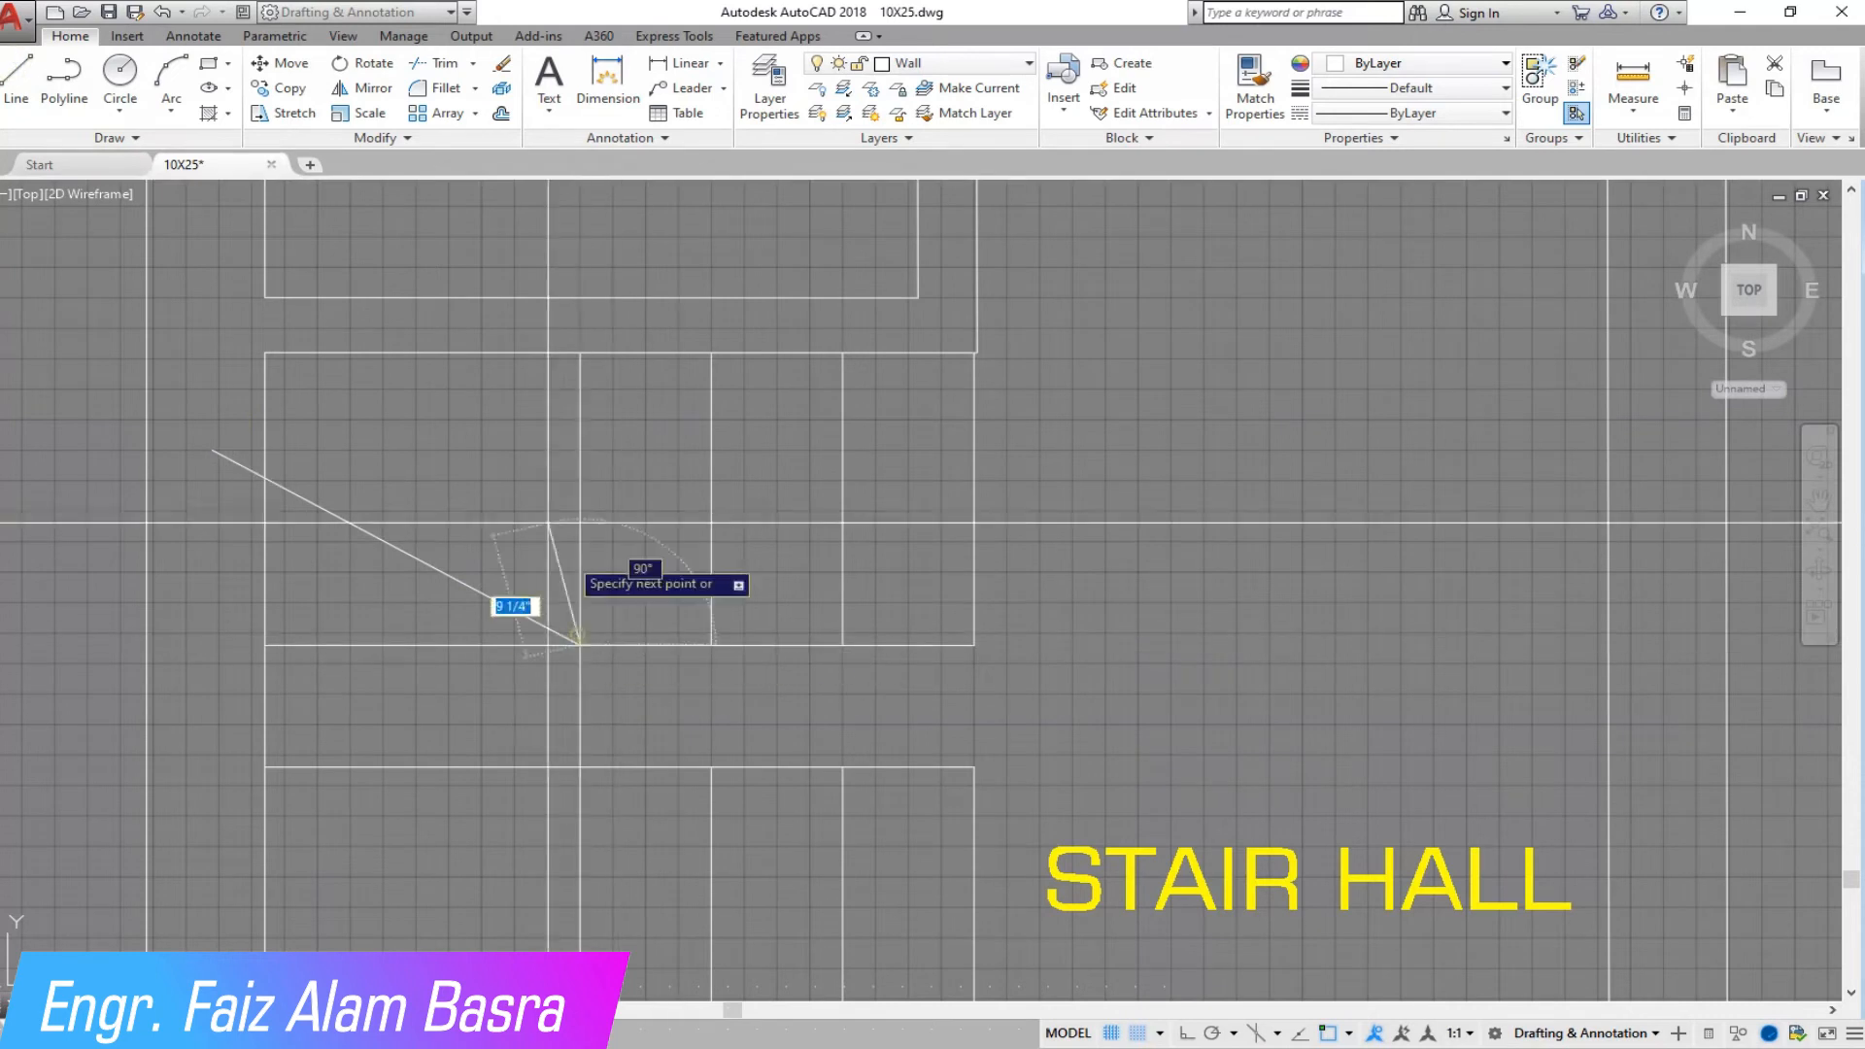
left_click(264, 297)
- Stretch the steeper winder line's outer end to the right, just above the stair hall's upper wall
scroll(291, 330, "up", 4)
left_click(193, 233)
left_click(429, 310)
scroll(724, 334, "down", 2)
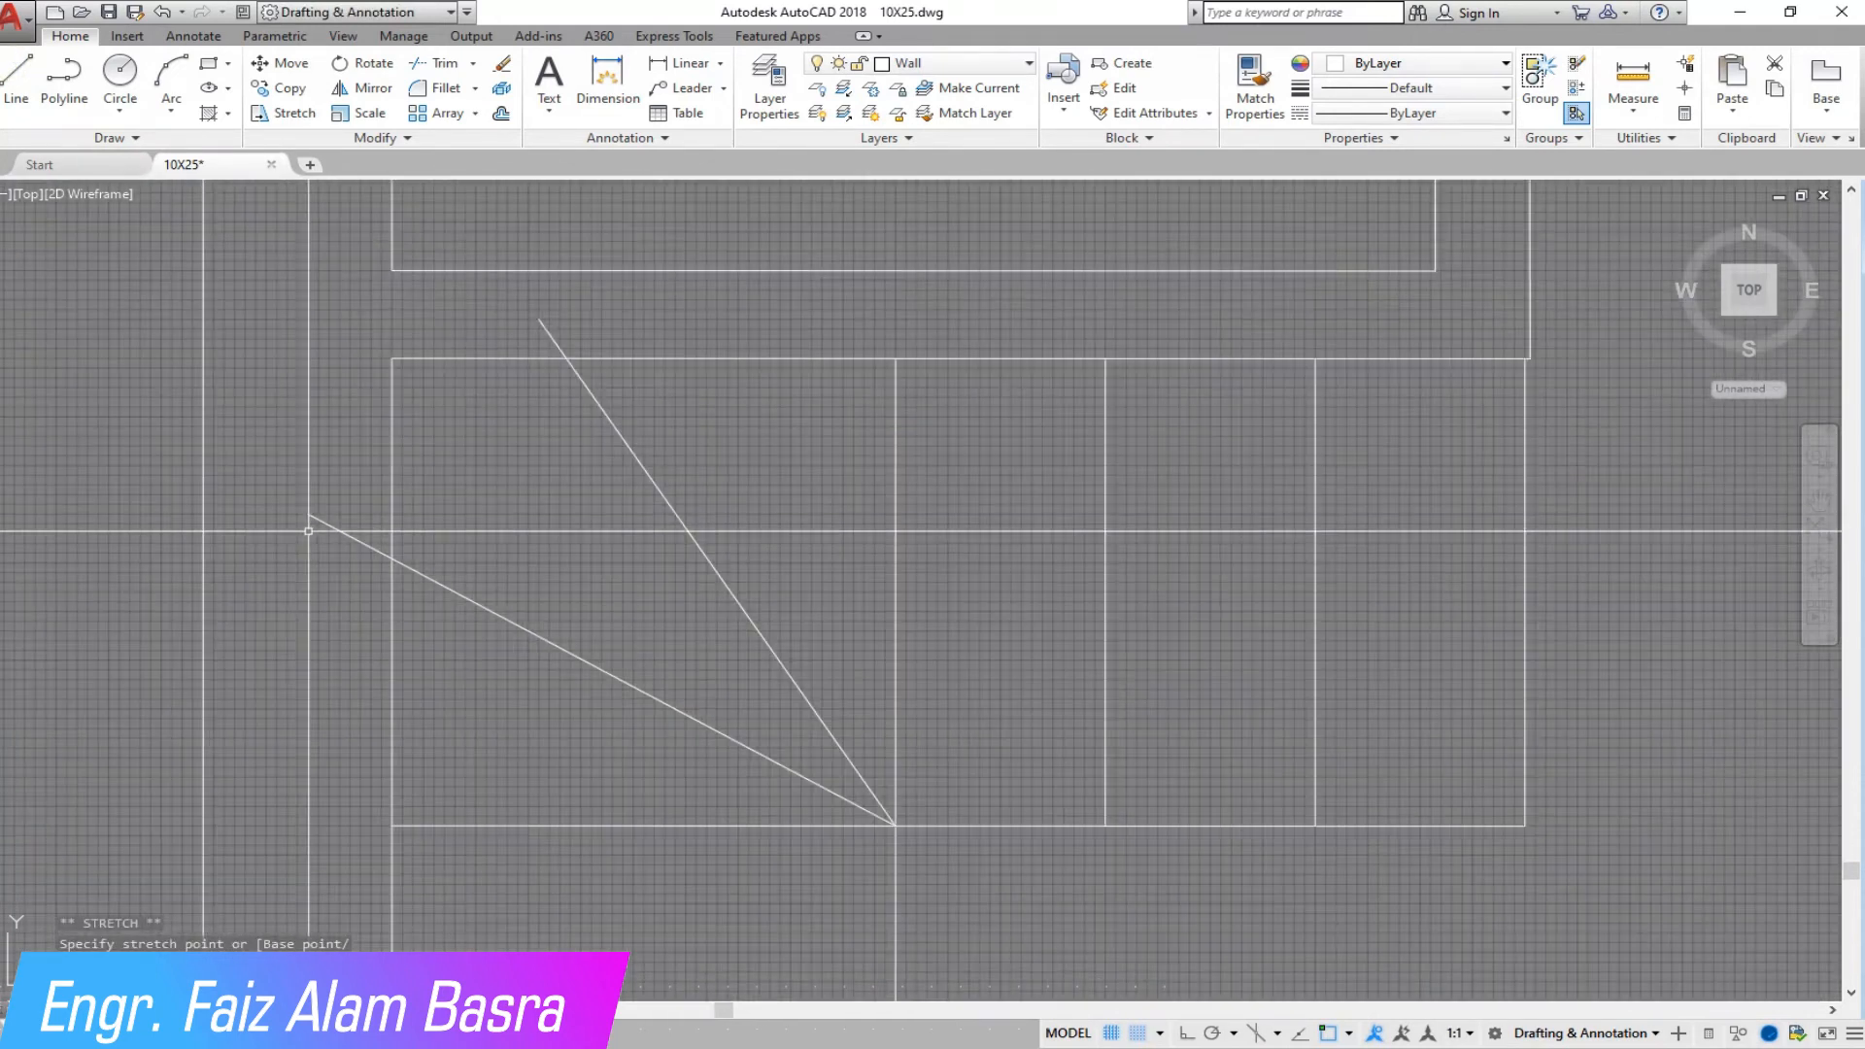
- Trim both diagonal winder lines where they overshoot the stair hall's left and upper walls
left_click(445, 62)
left_click(366, 597)
left_click(329, 450)
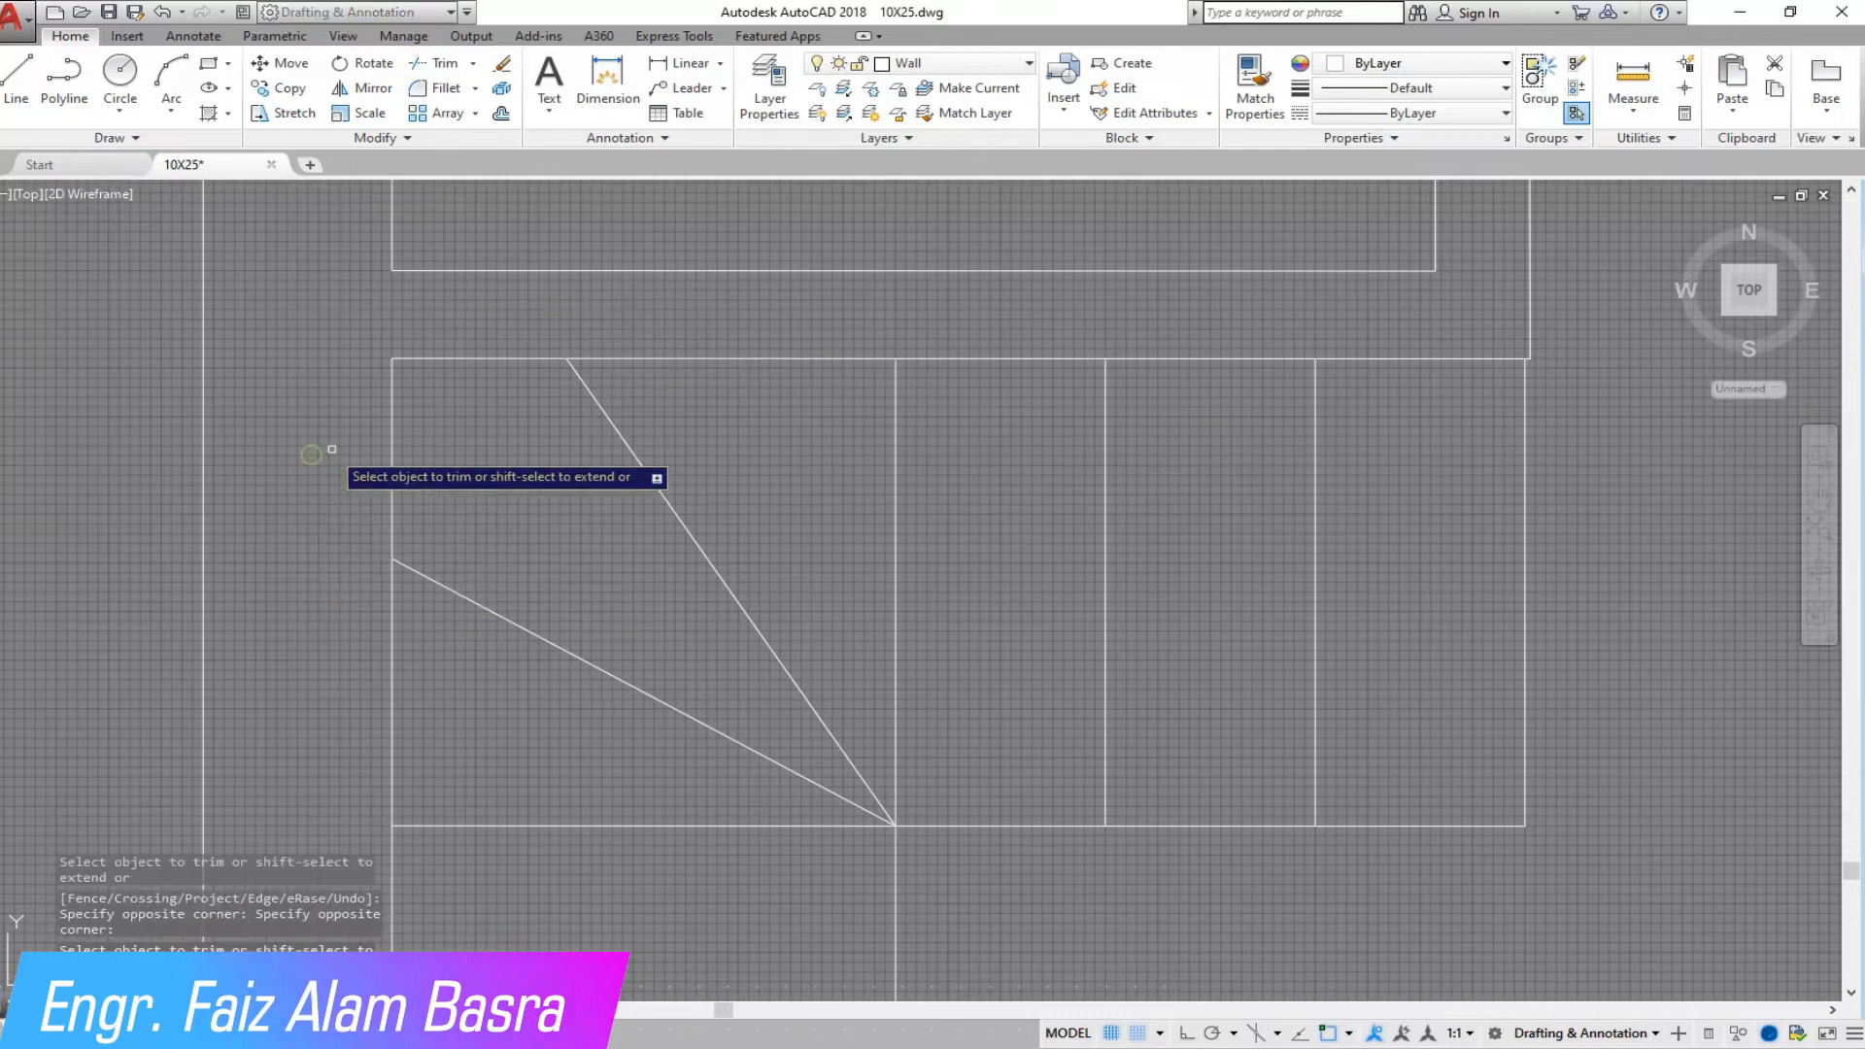
scroll(535, 238, "down", 4)
right_click(618, 500)
left_click(667, 513)
- Mirror the two diagonal winder lines onto the lower flight across the midline of the gap between flights, keeping the originals
left_click(468, 64)
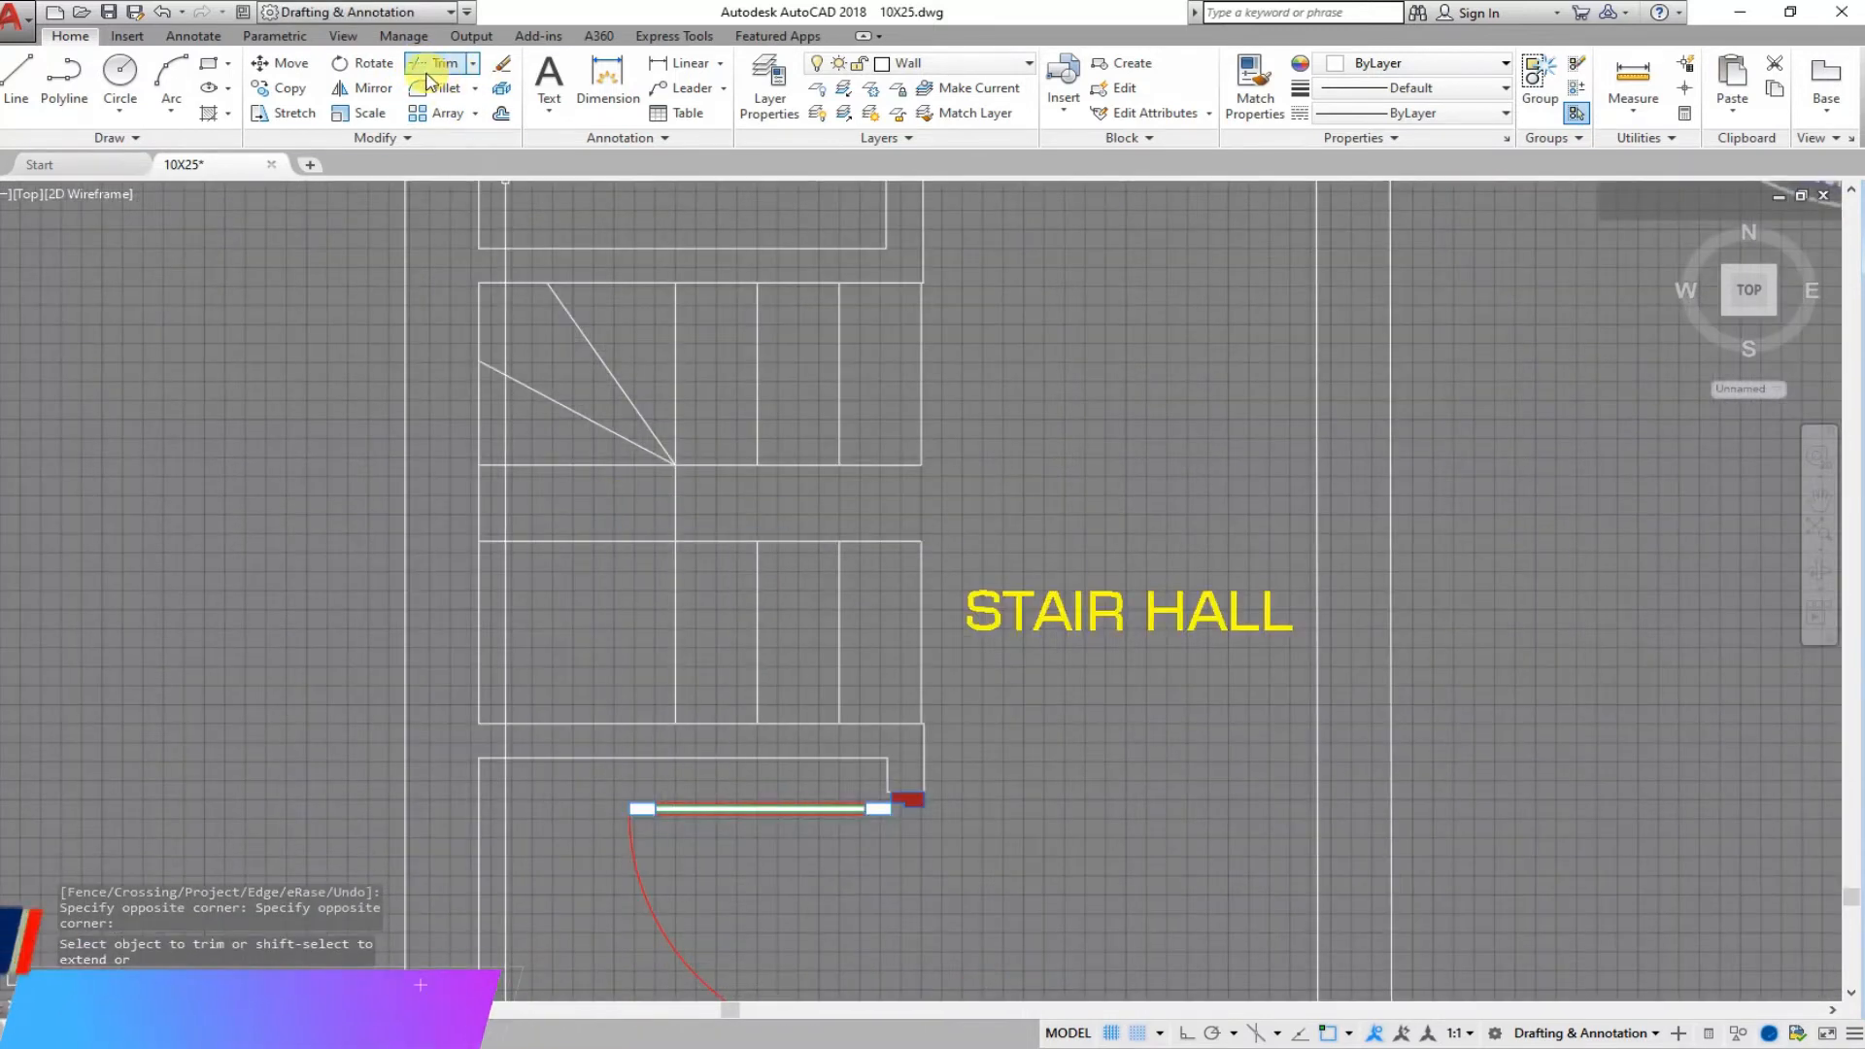
left_click(571, 428)
left_click(518, 300)
right_click(518, 369)
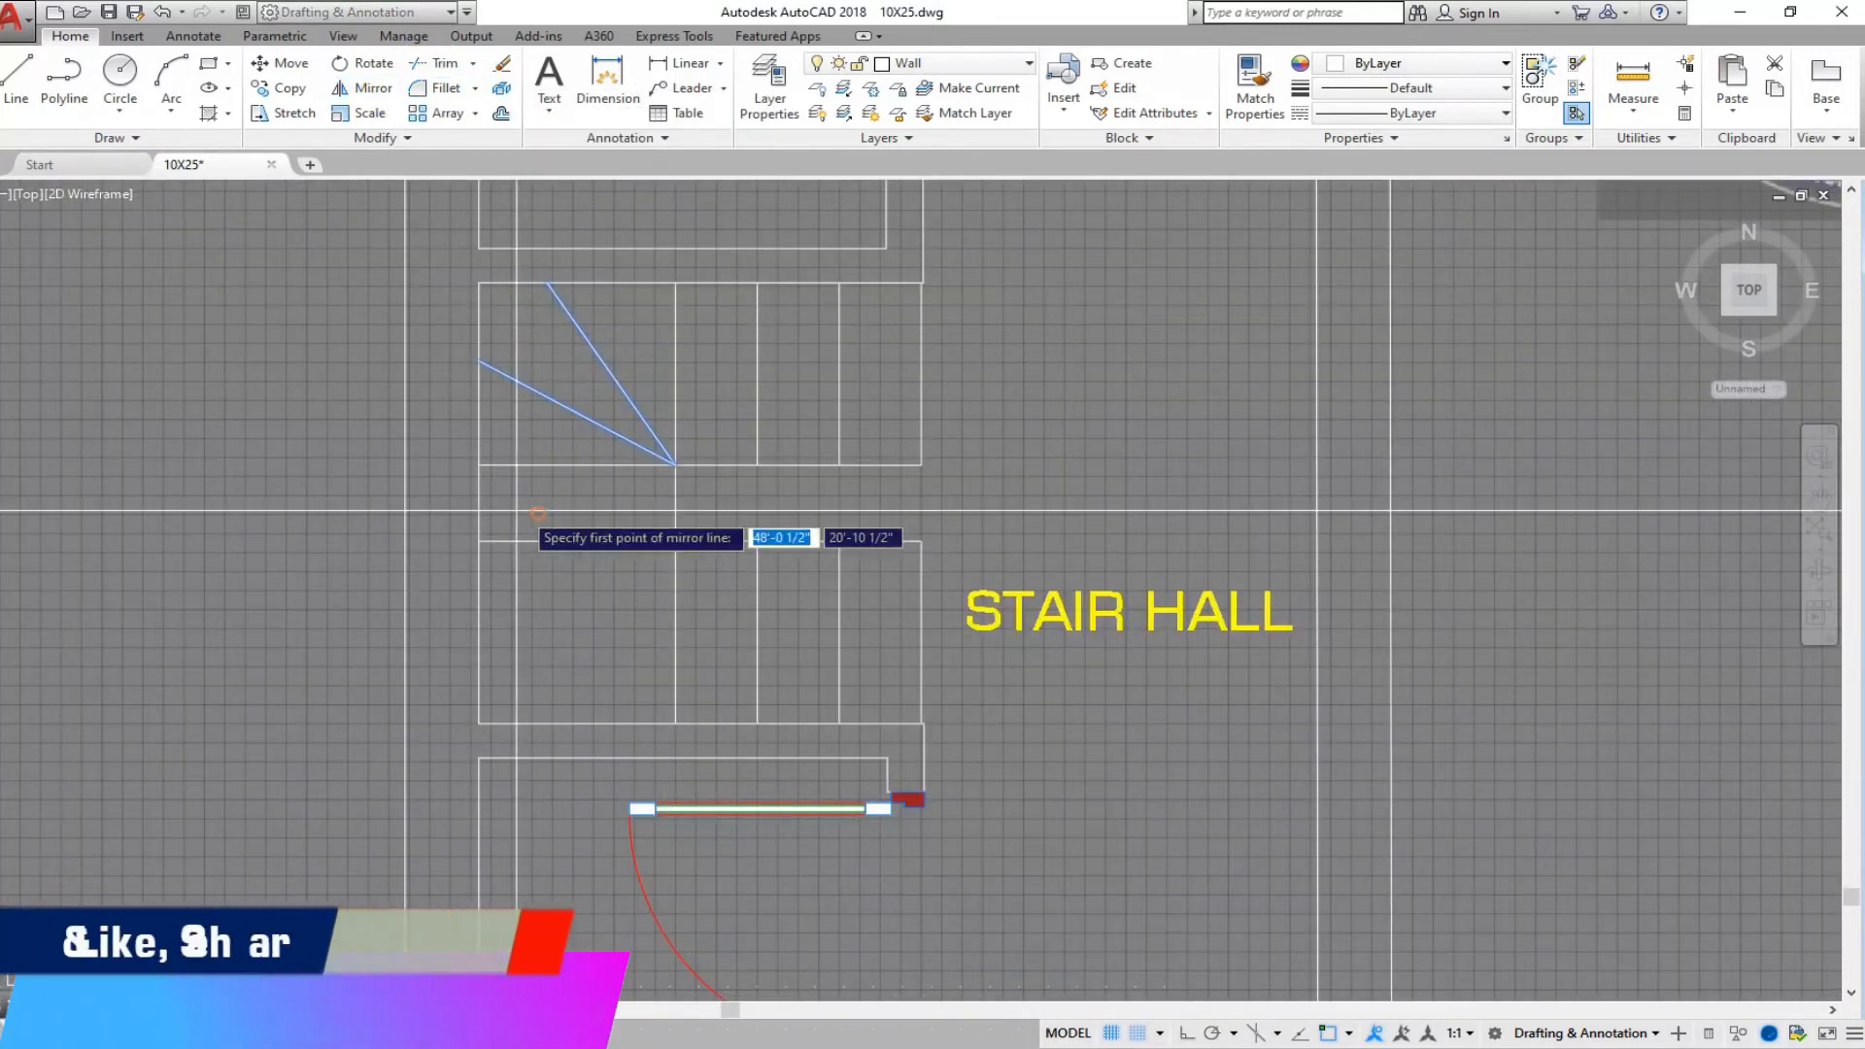
left_click(478, 503)
left_click(1187, 1033)
left_click(160, 518)
right_click(168, 519)
left_click(208, 535)
middle_click_drag(872, 637, 803, 638)
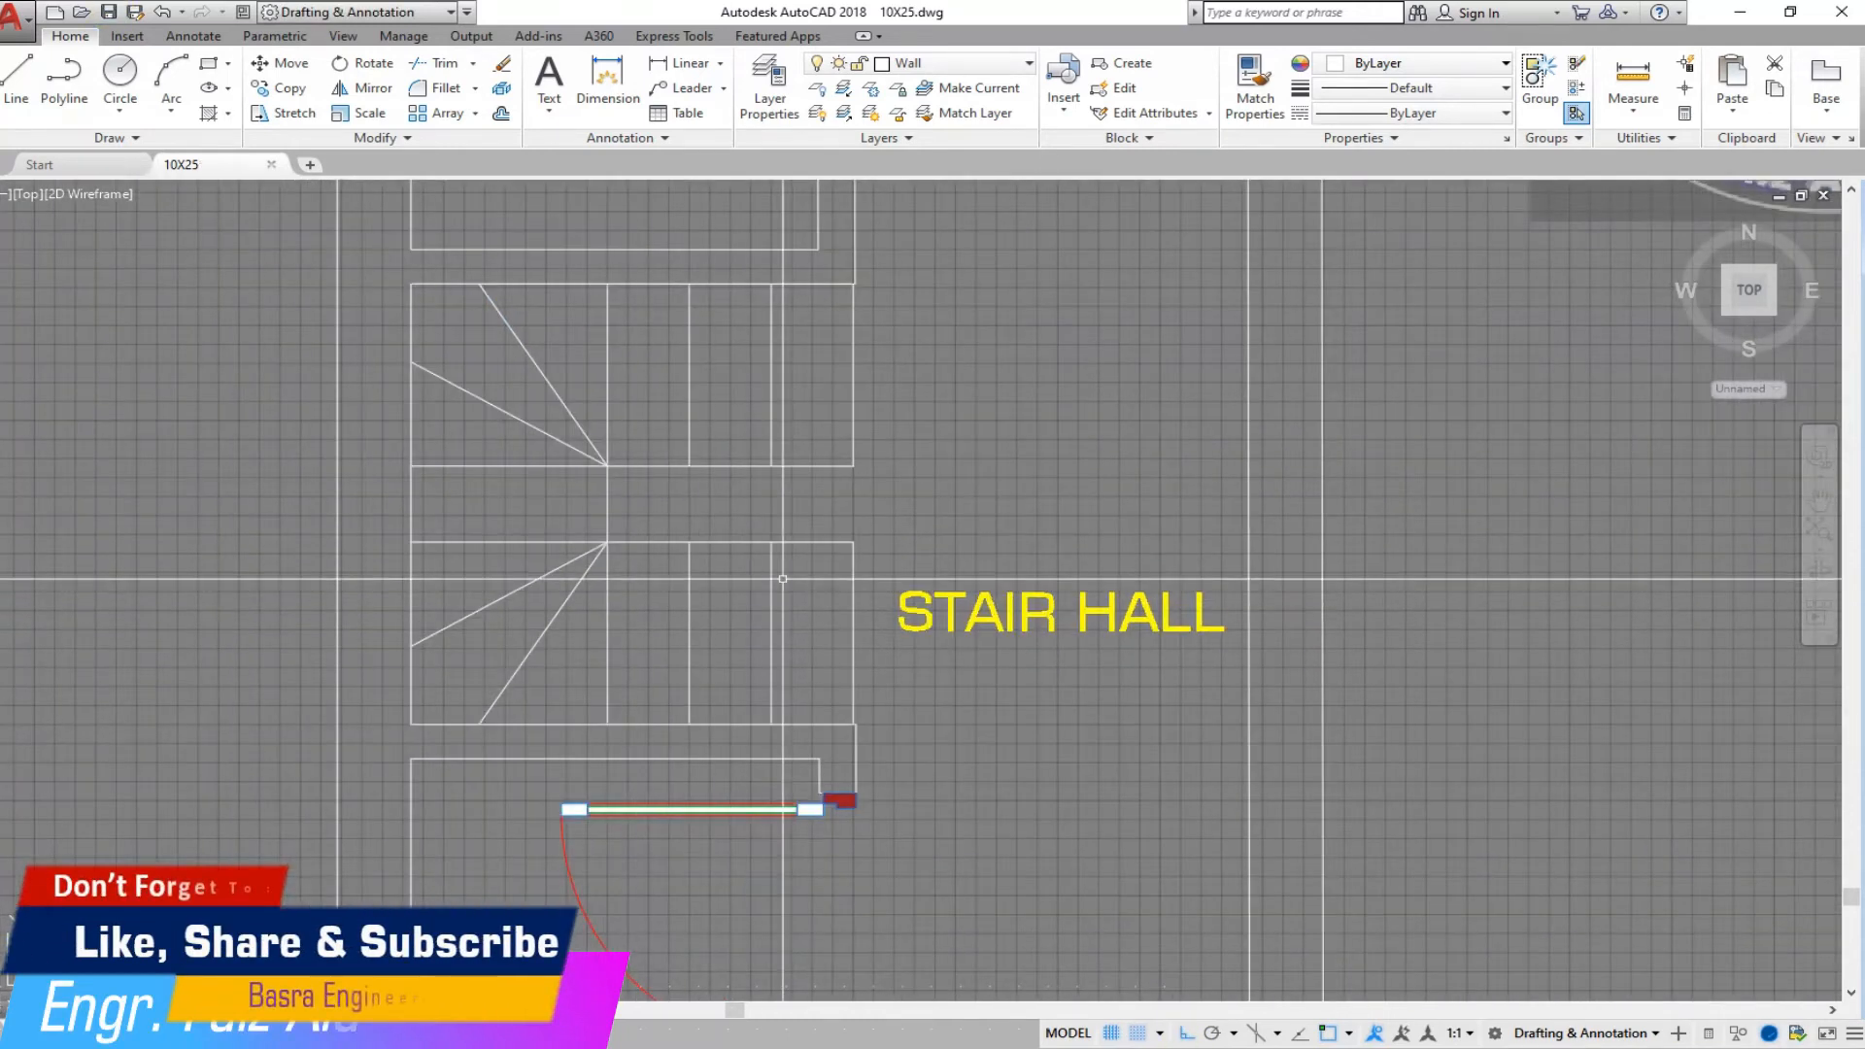
- Save the drawing with the mirrored winder lines
scroll(783, 579, "up", 2)
scroll(783, 578, "down", 2)
scroll(855, 647, "up", 2)
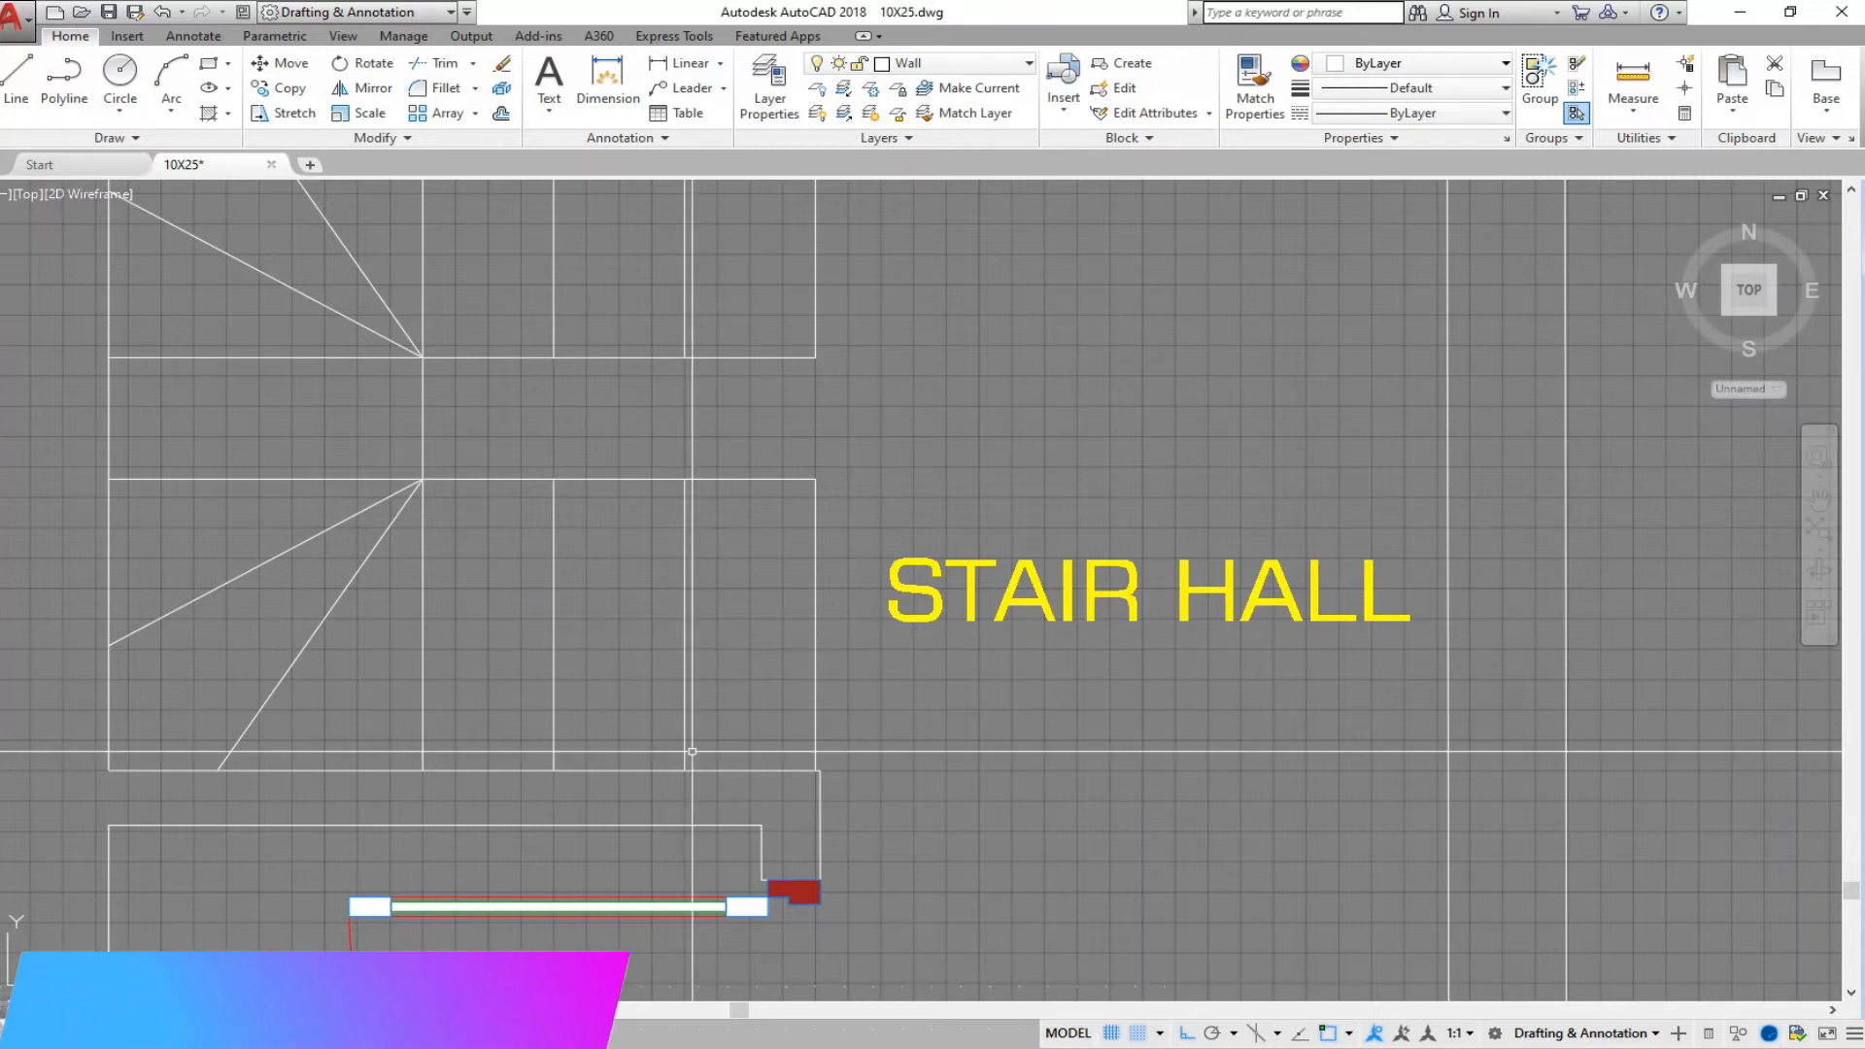
scroll(695, 697, "down", 2)
scroll(515, 537, "up", 1)
scroll(712, 741, "up", 1)
left_click(108, 12)
scroll(188, 469, "down", 2)
scroll(220, 570, "up", 2)
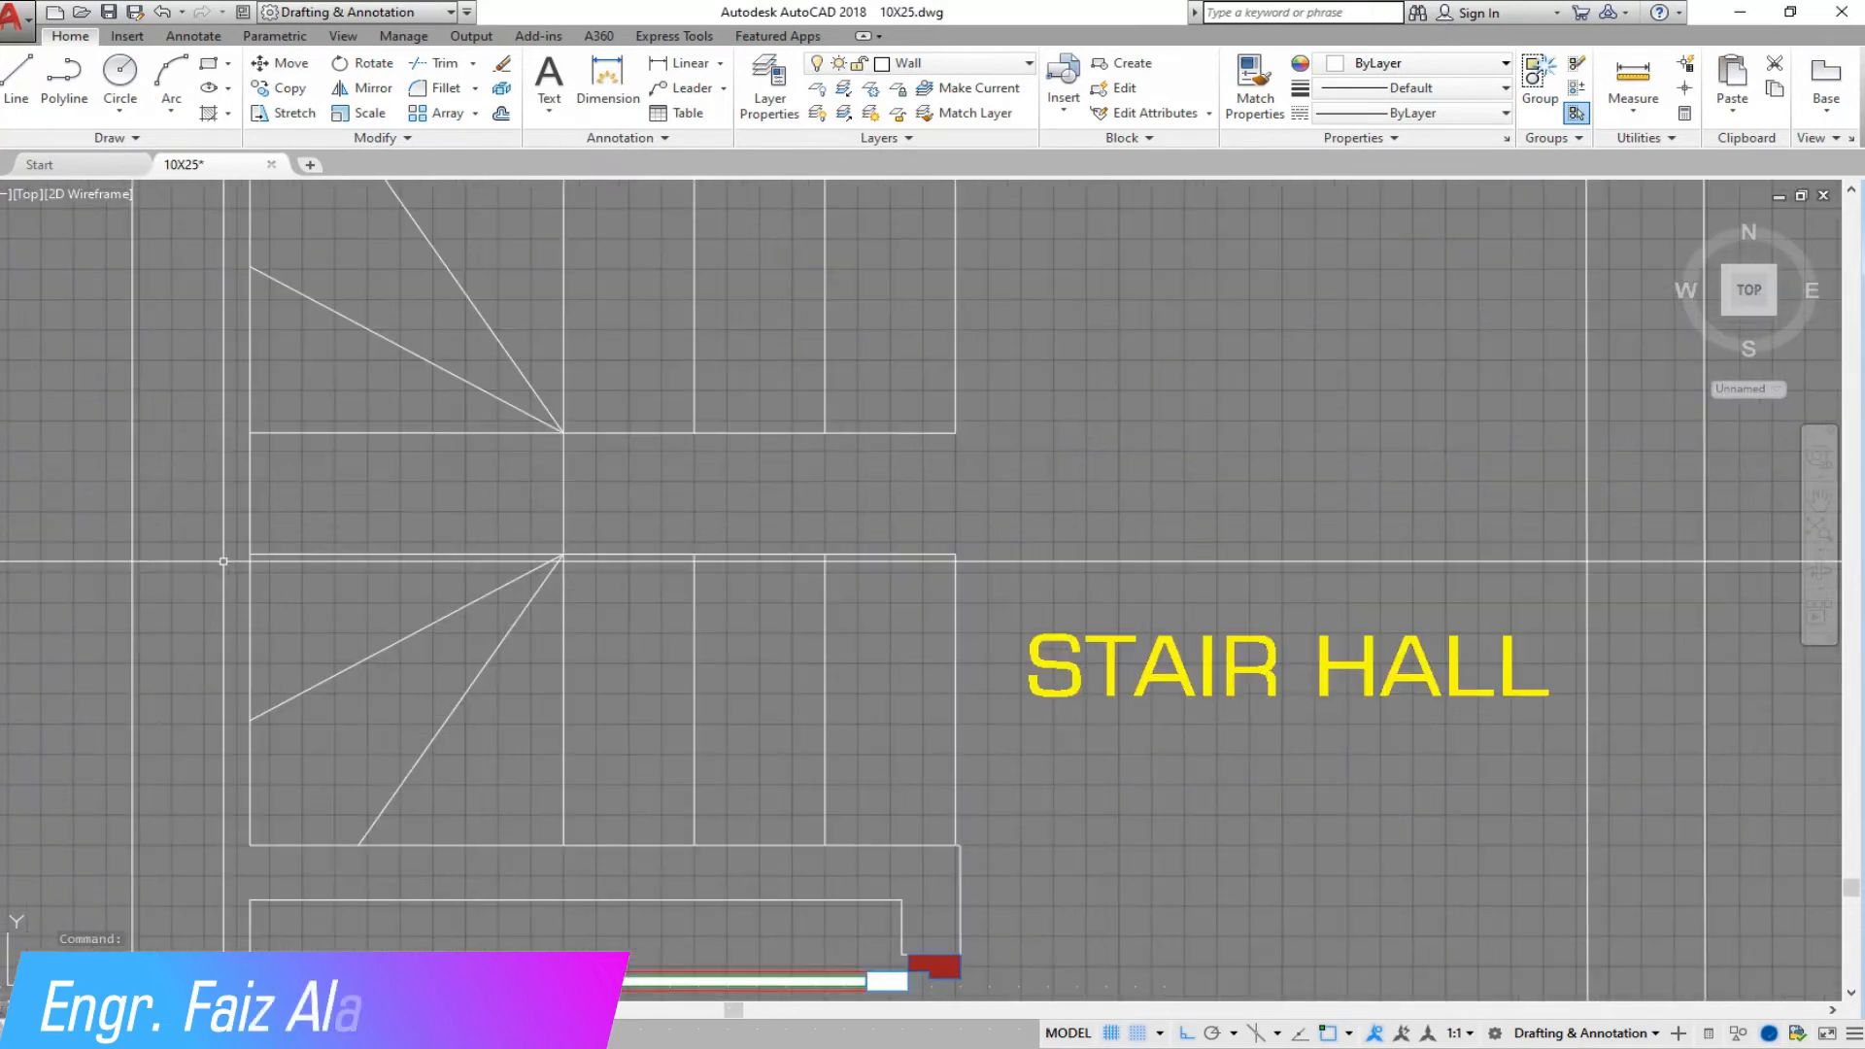
scroll(292, 680, "down", 2)
scroll(597, 445, "up", 2)
scroll(592, 434, "down", 2)
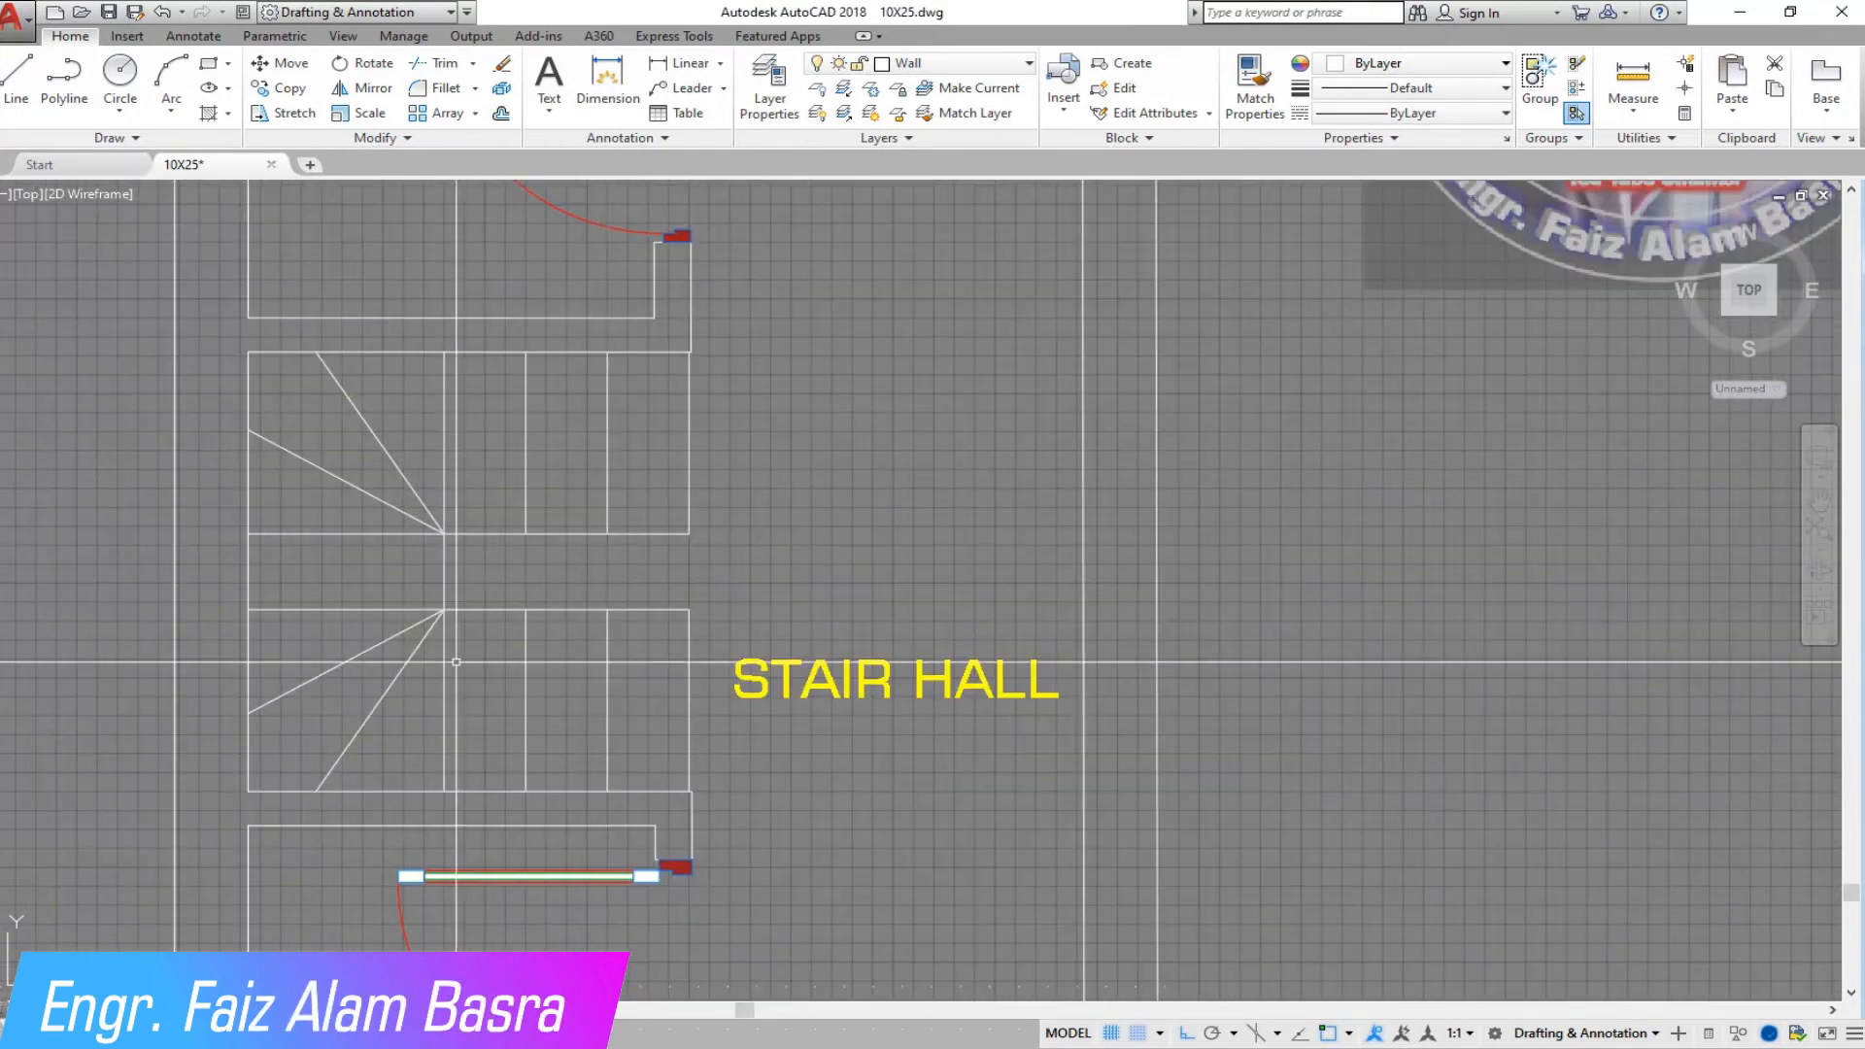
scroll(452, 656, "up", 2)
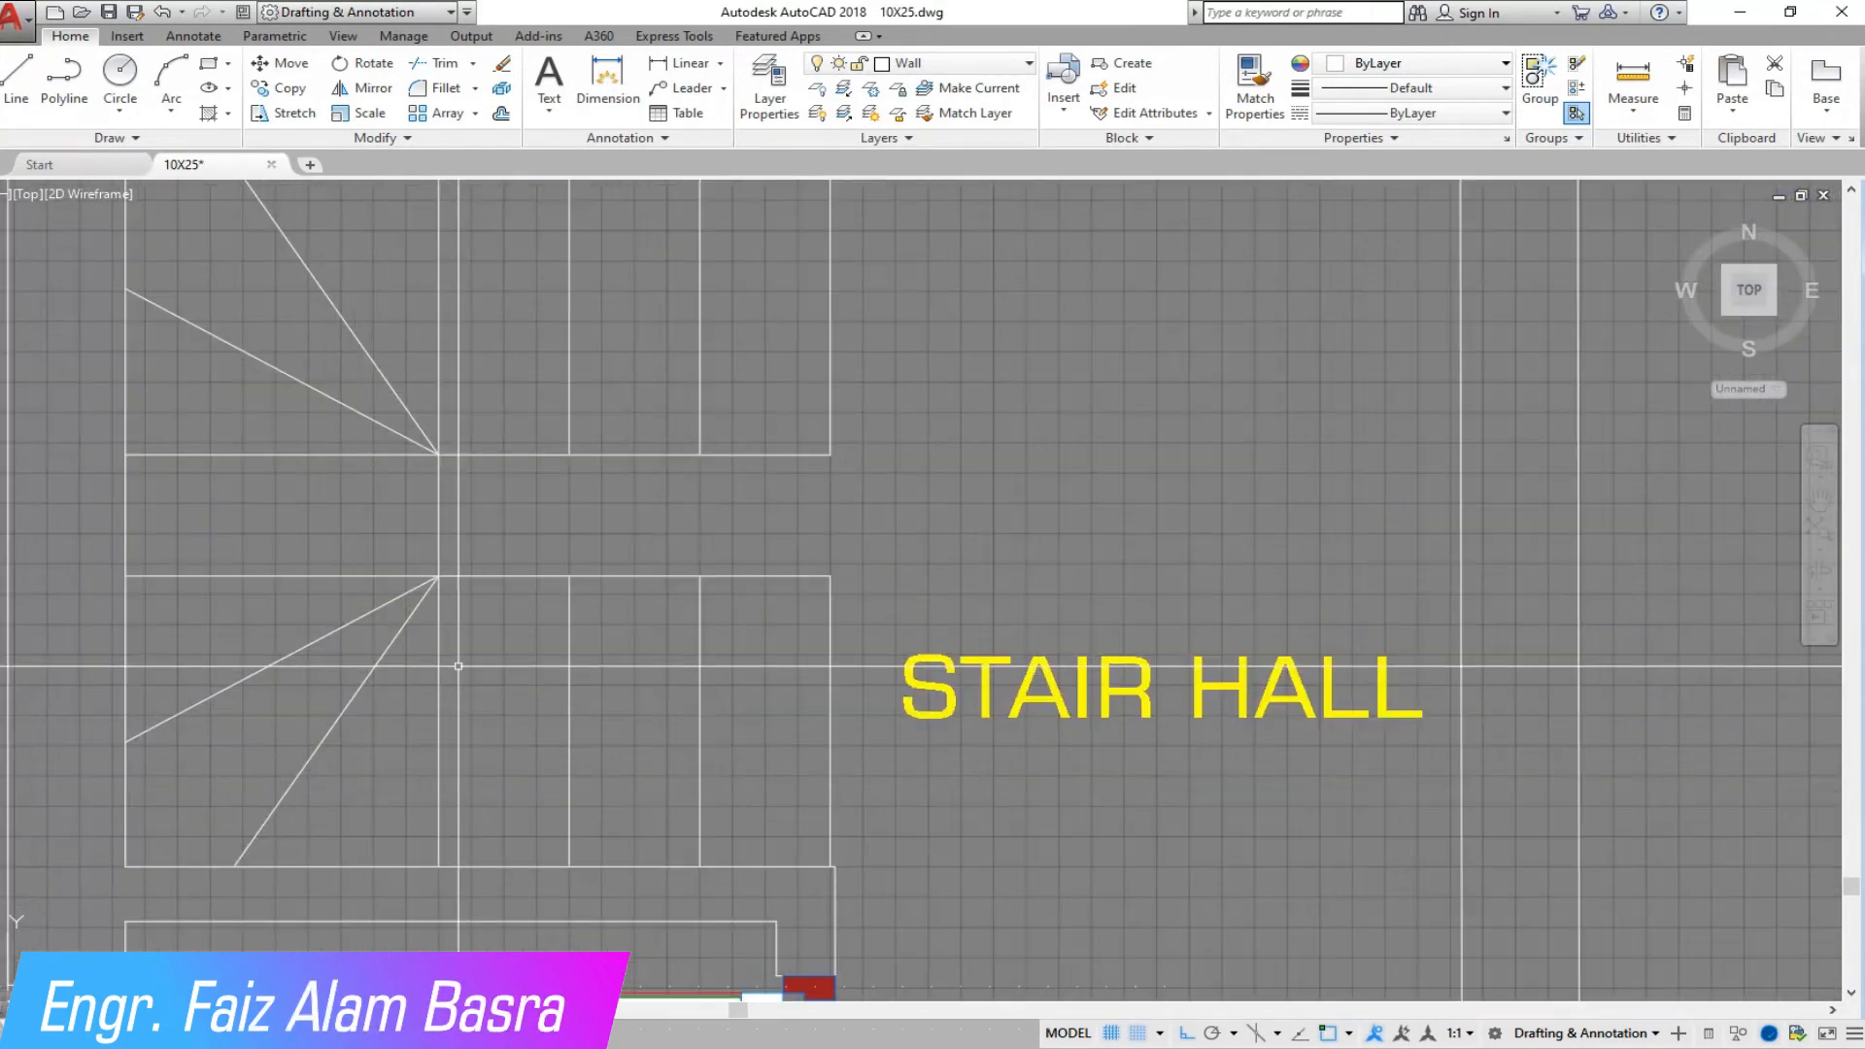
left_click(108, 11)
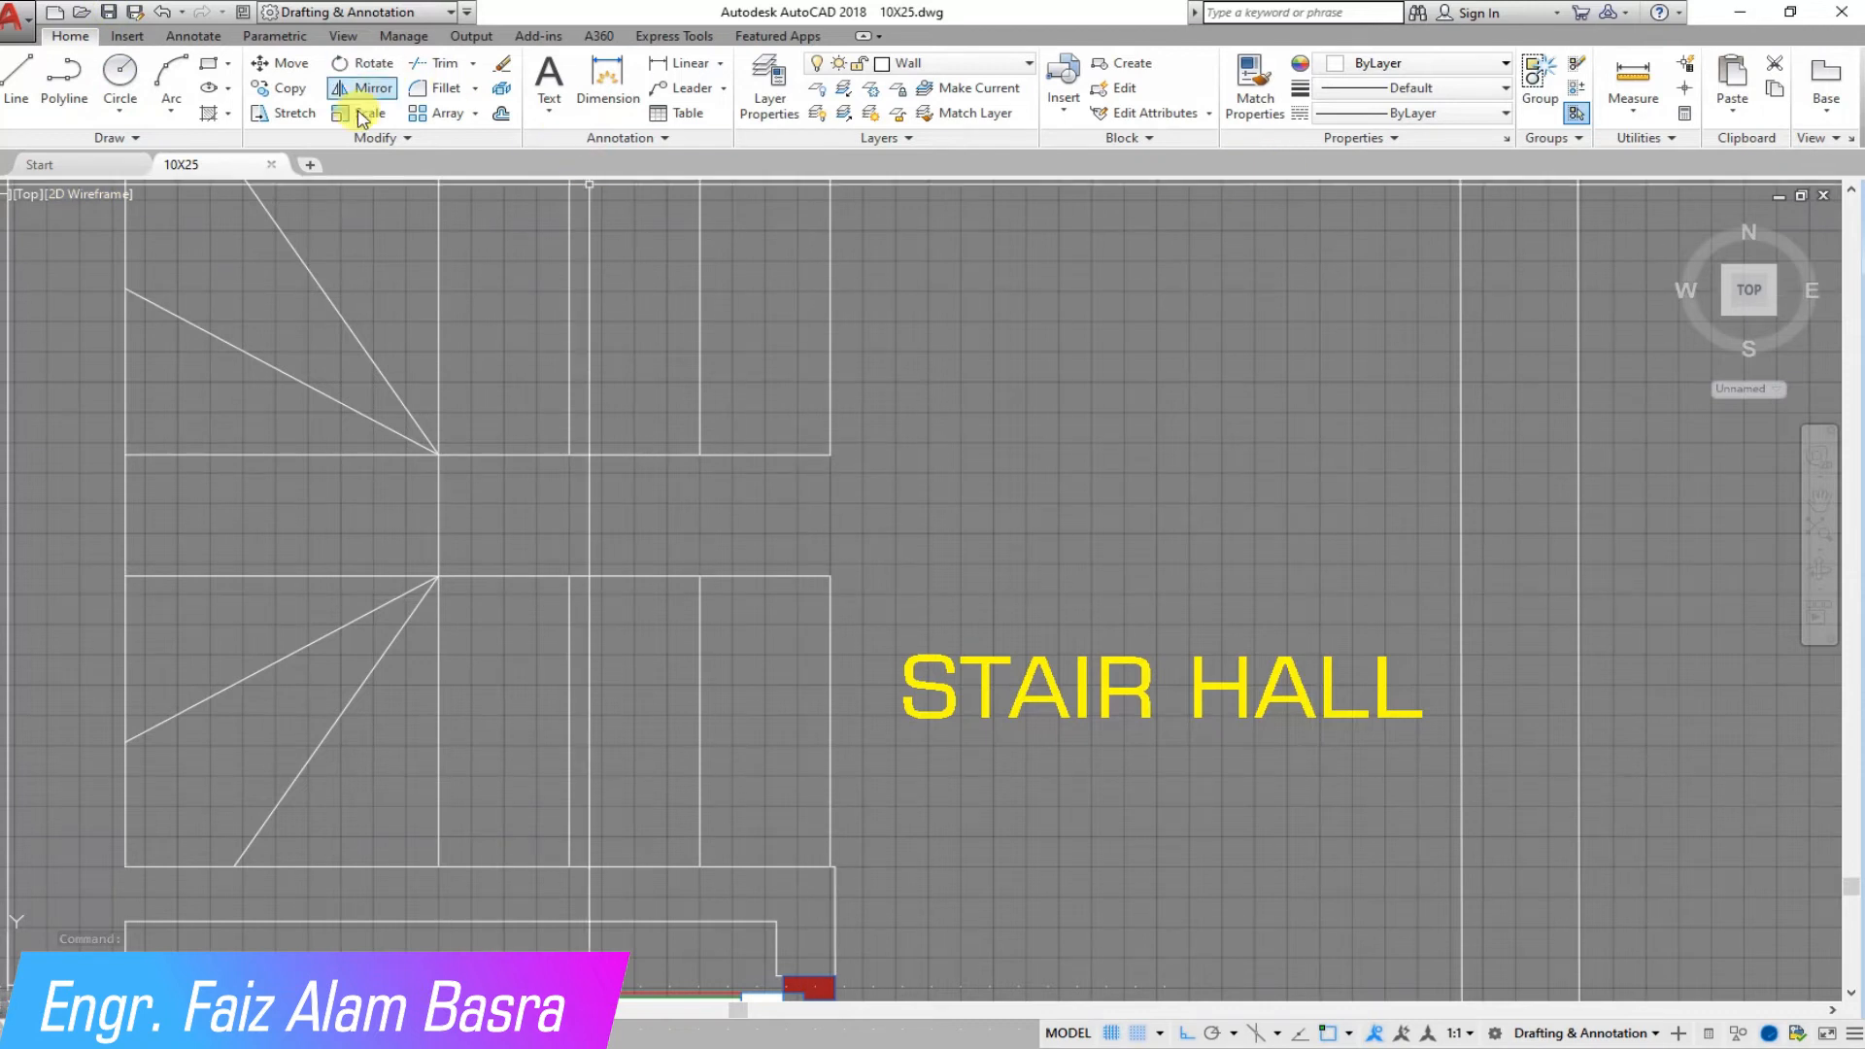
scroll(709, 534, "down", 2)
scroll(676, 445, "down", 2)
scroll(678, 447, "up", 4)
left_click(443, 65)
key("Return")
left_click(797, 650)
right_click(736, 697)
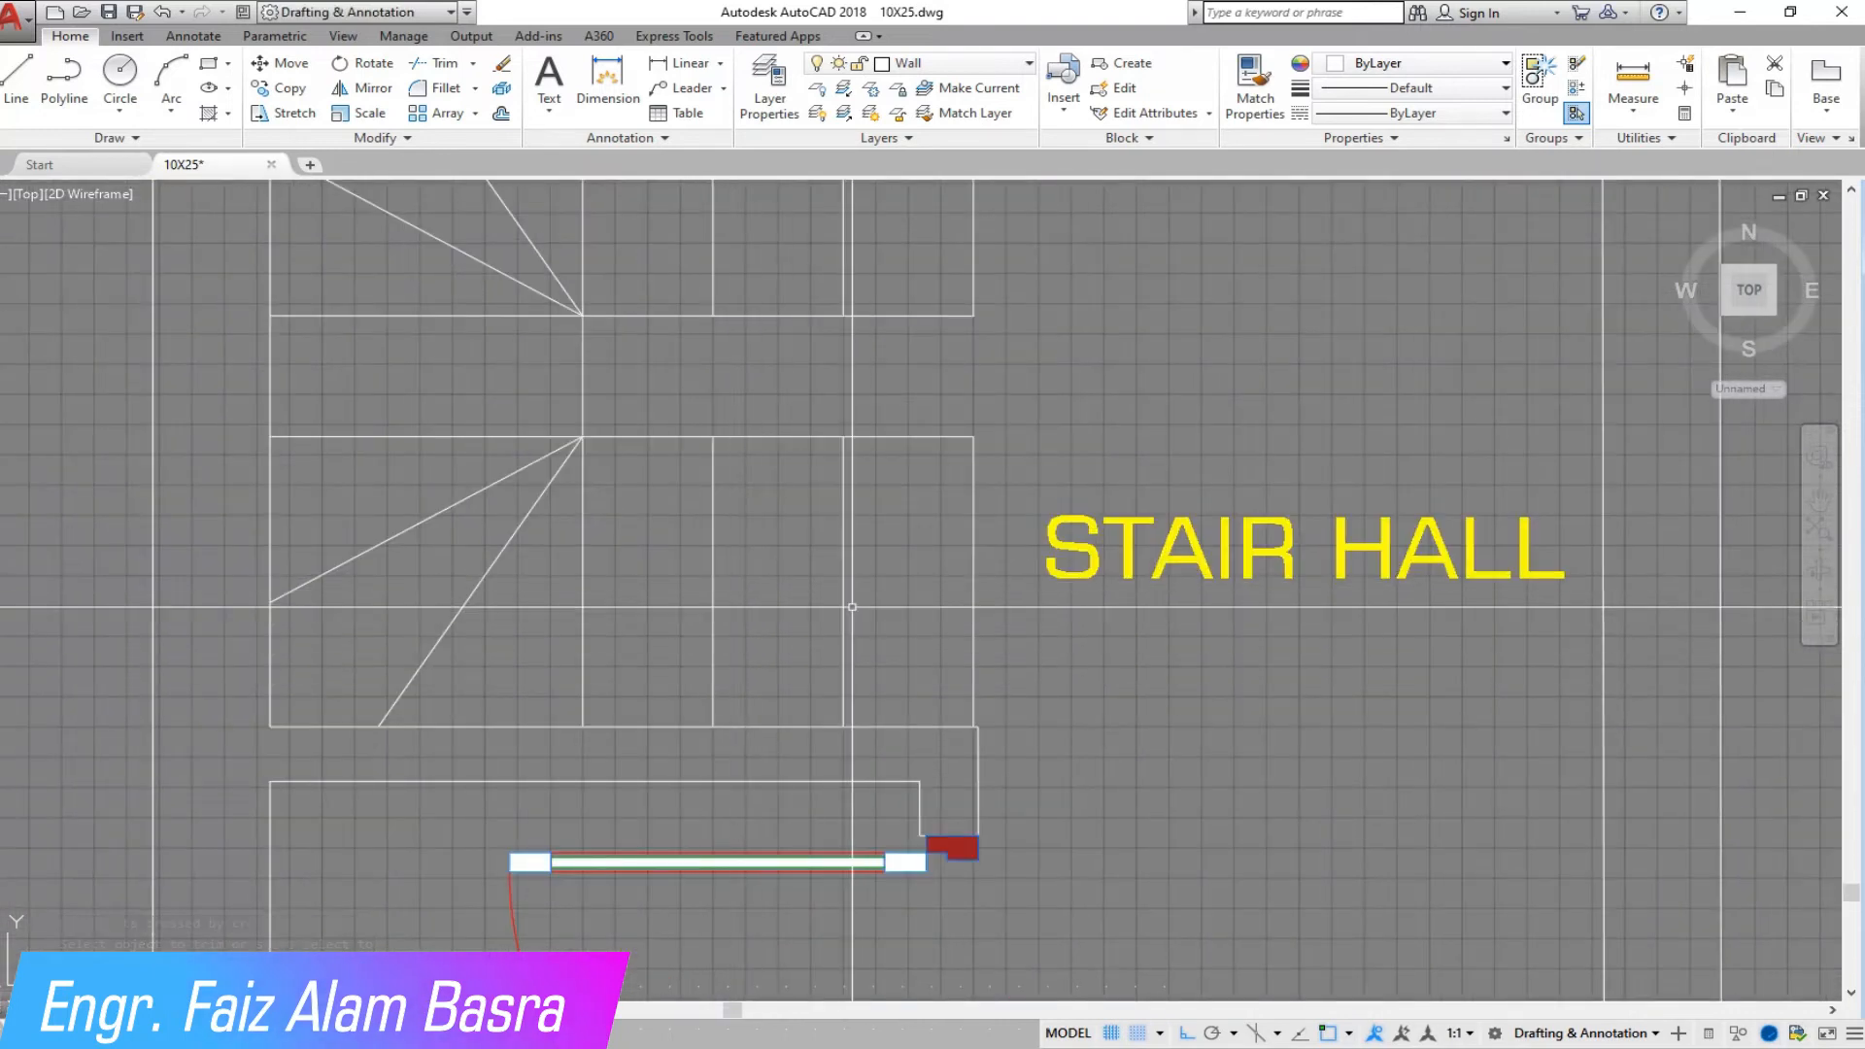
- Save the drawing
scroll(422, 520, "up", 2)
scroll(420, 520, "down", 5)
scroll(515, 573, "up", 3)
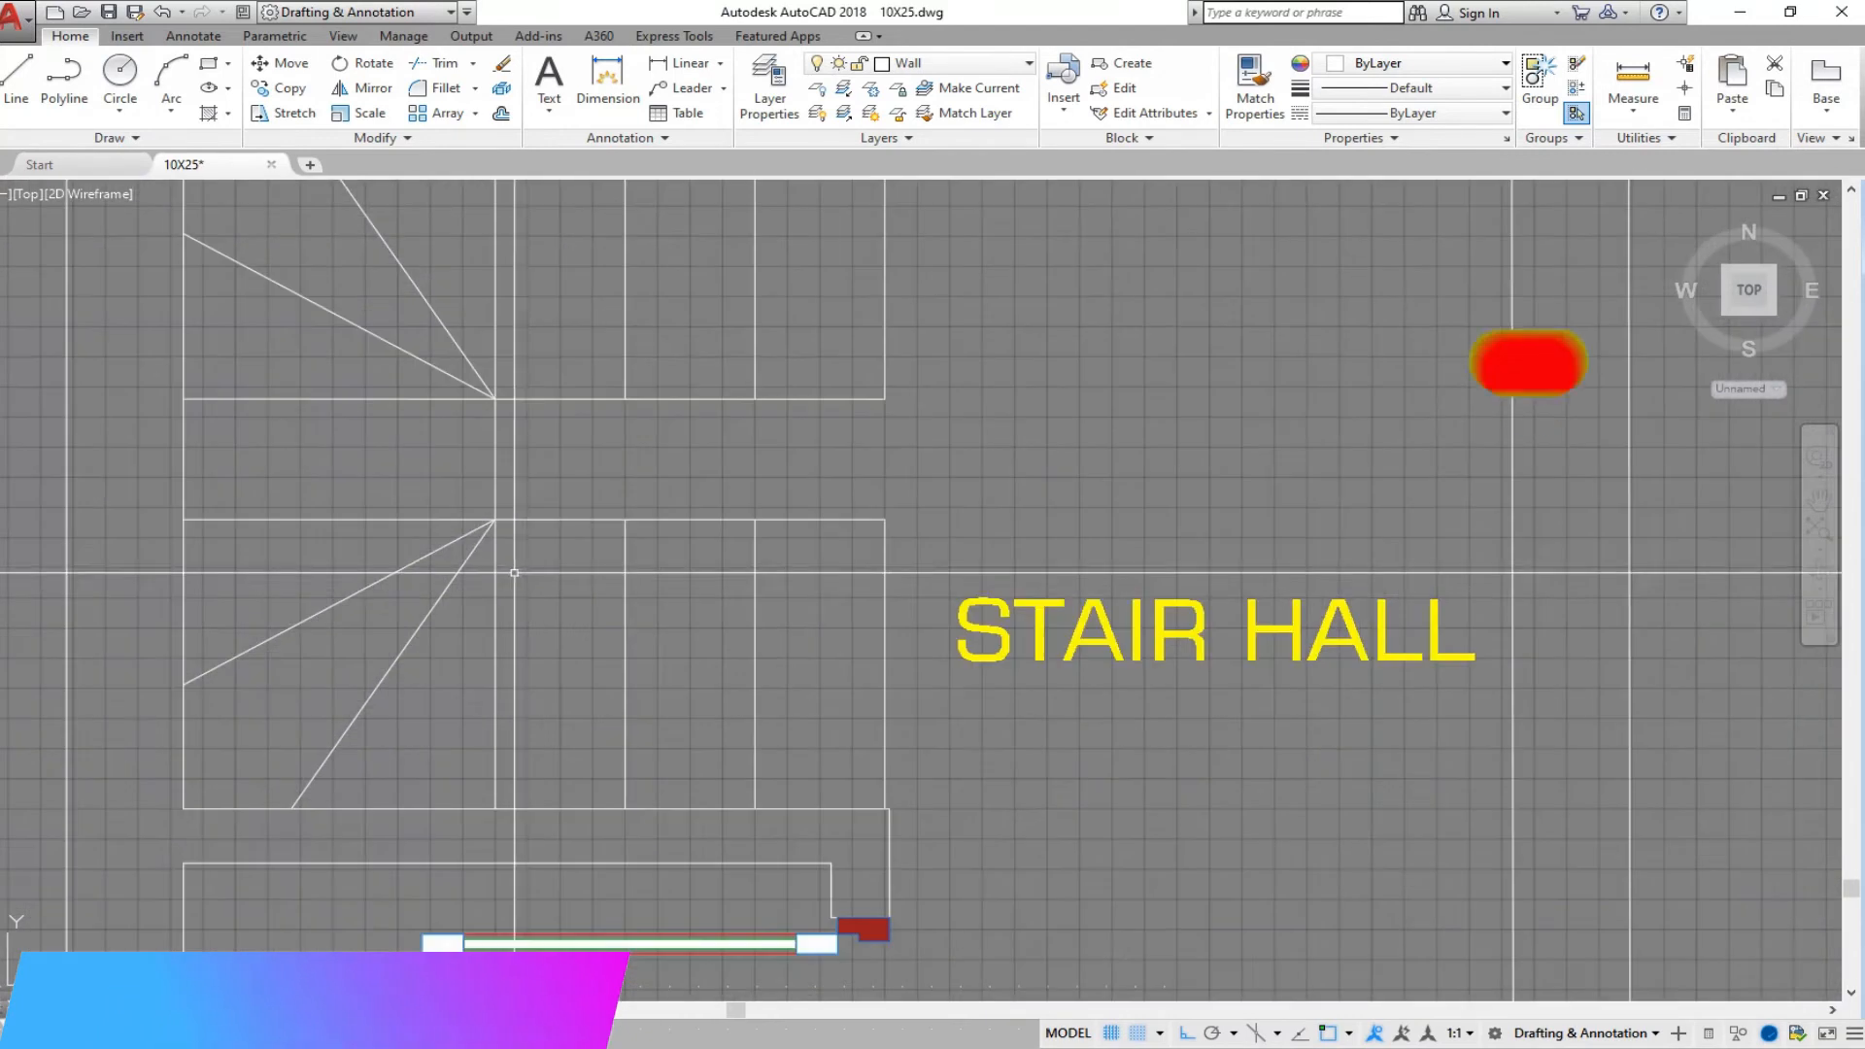
left_click(109, 13)
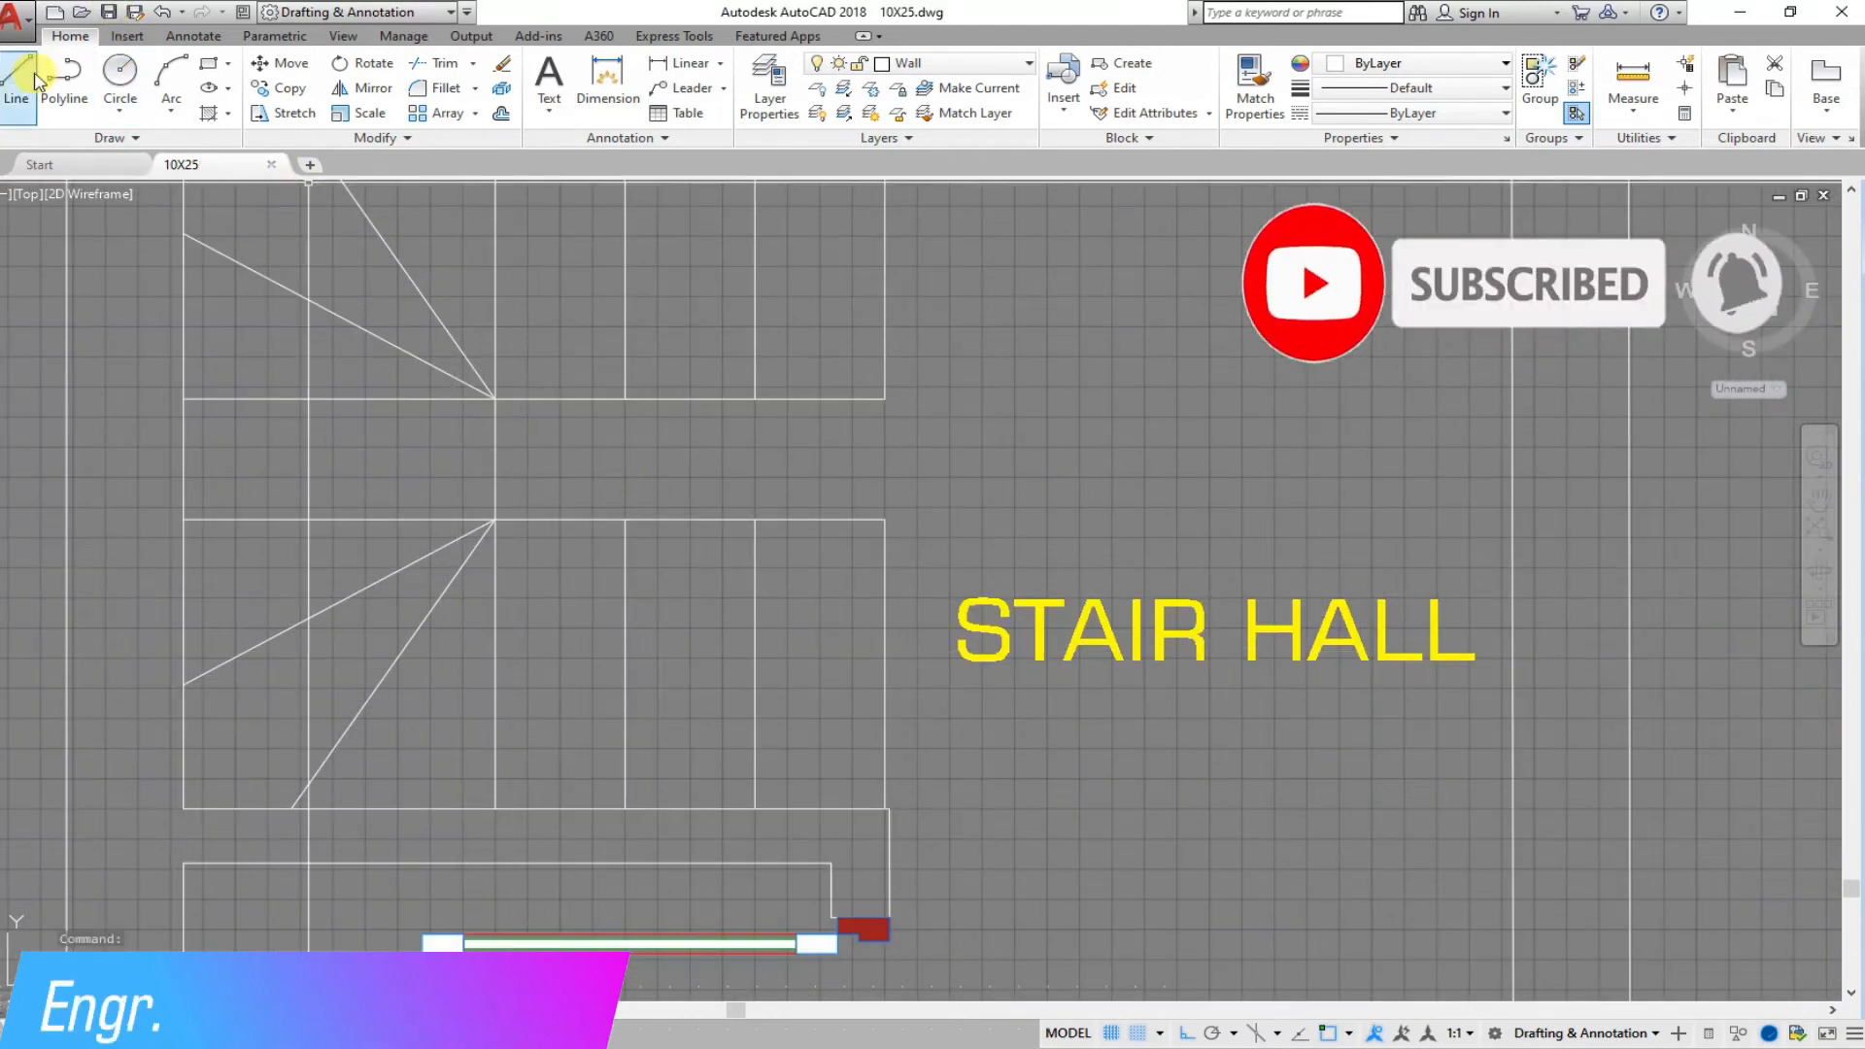
middle_click_drag(511, 333, 516, 454)
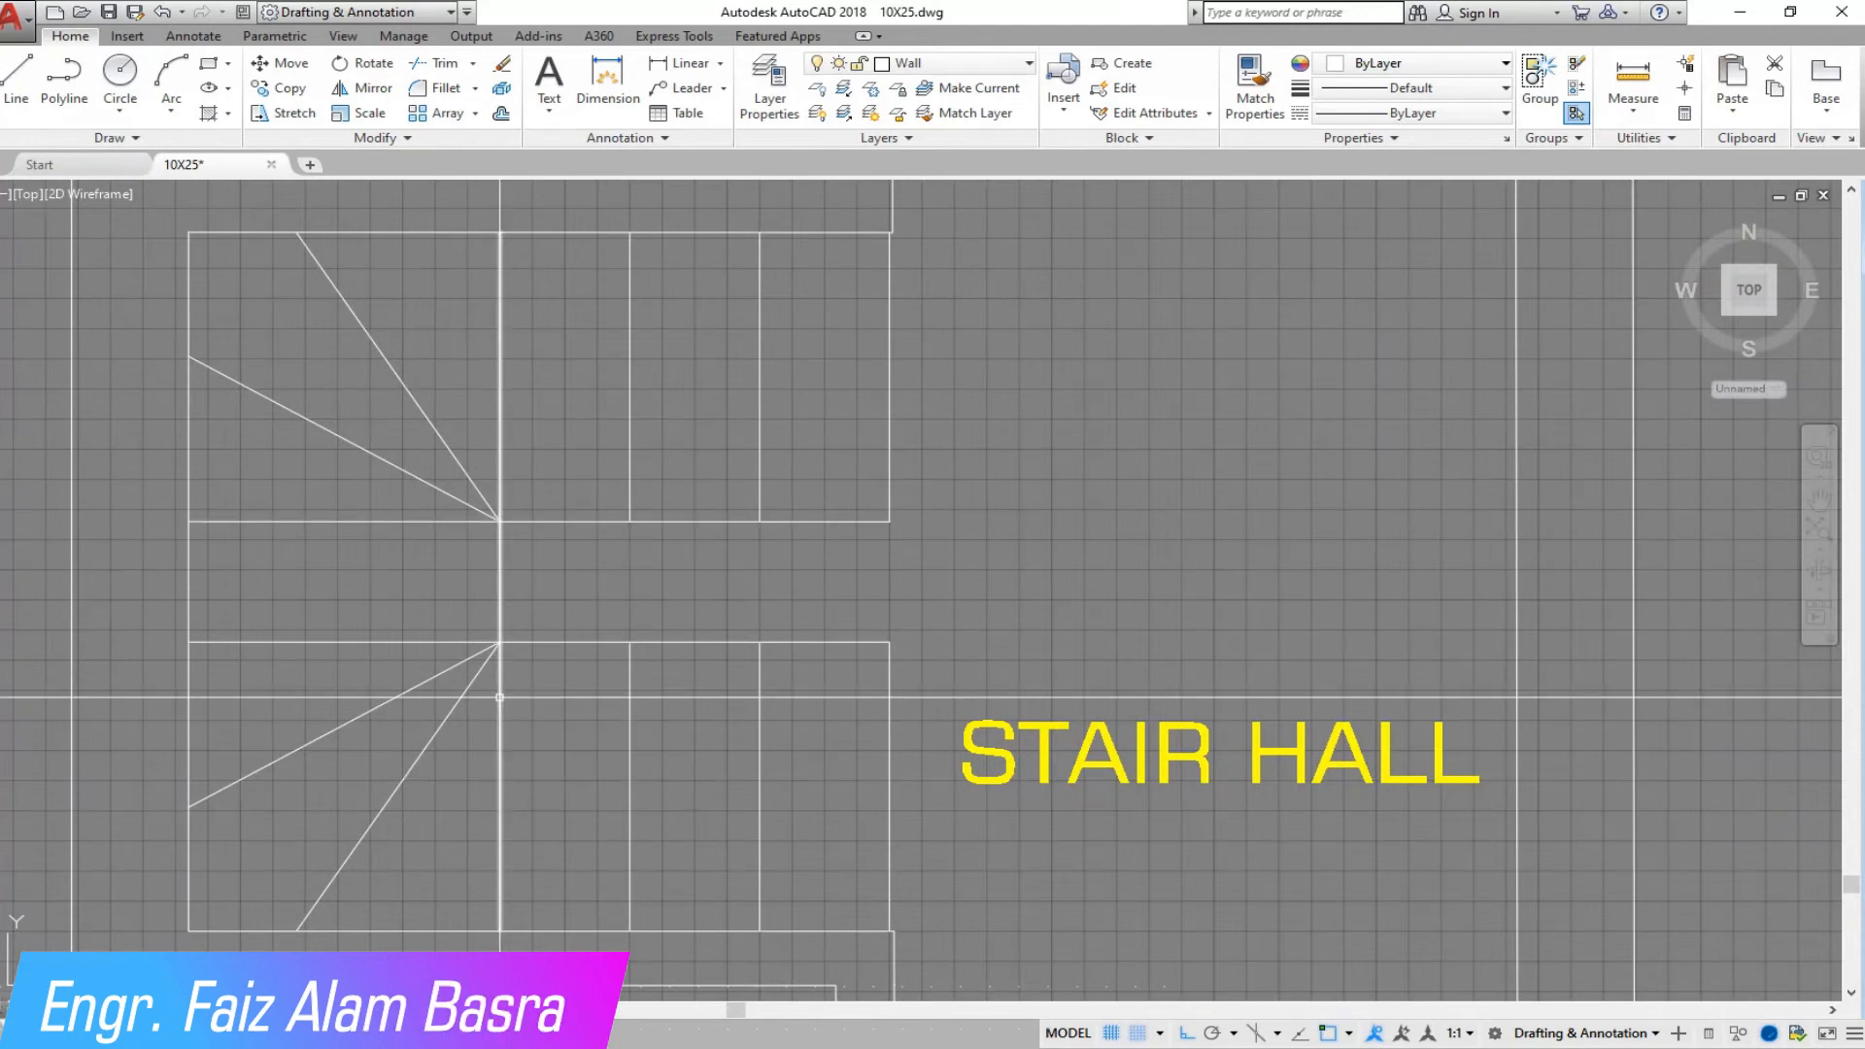
scroll(424, 670, "down", 2)
scroll(421, 680, "up", 2)
scroll(453, 705, "down", 2)
scroll(452, 583, "up", 2)
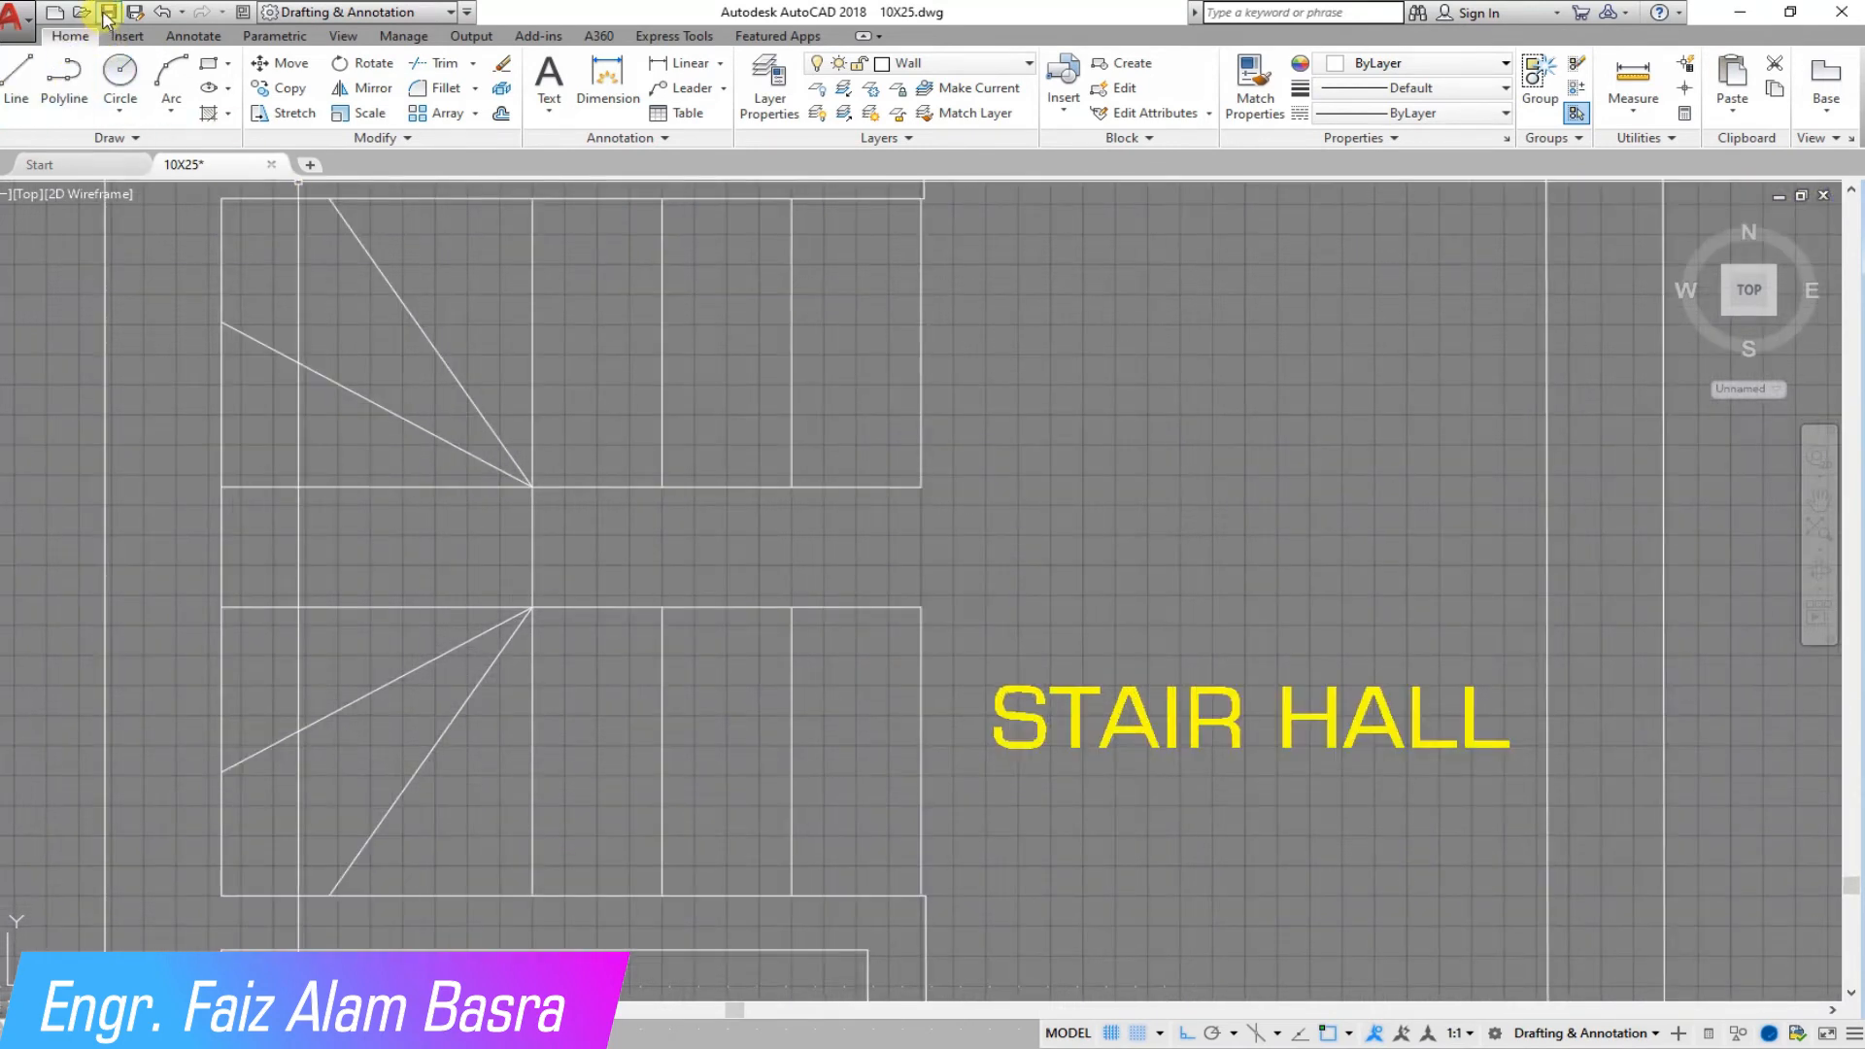
left_click(720, 63)
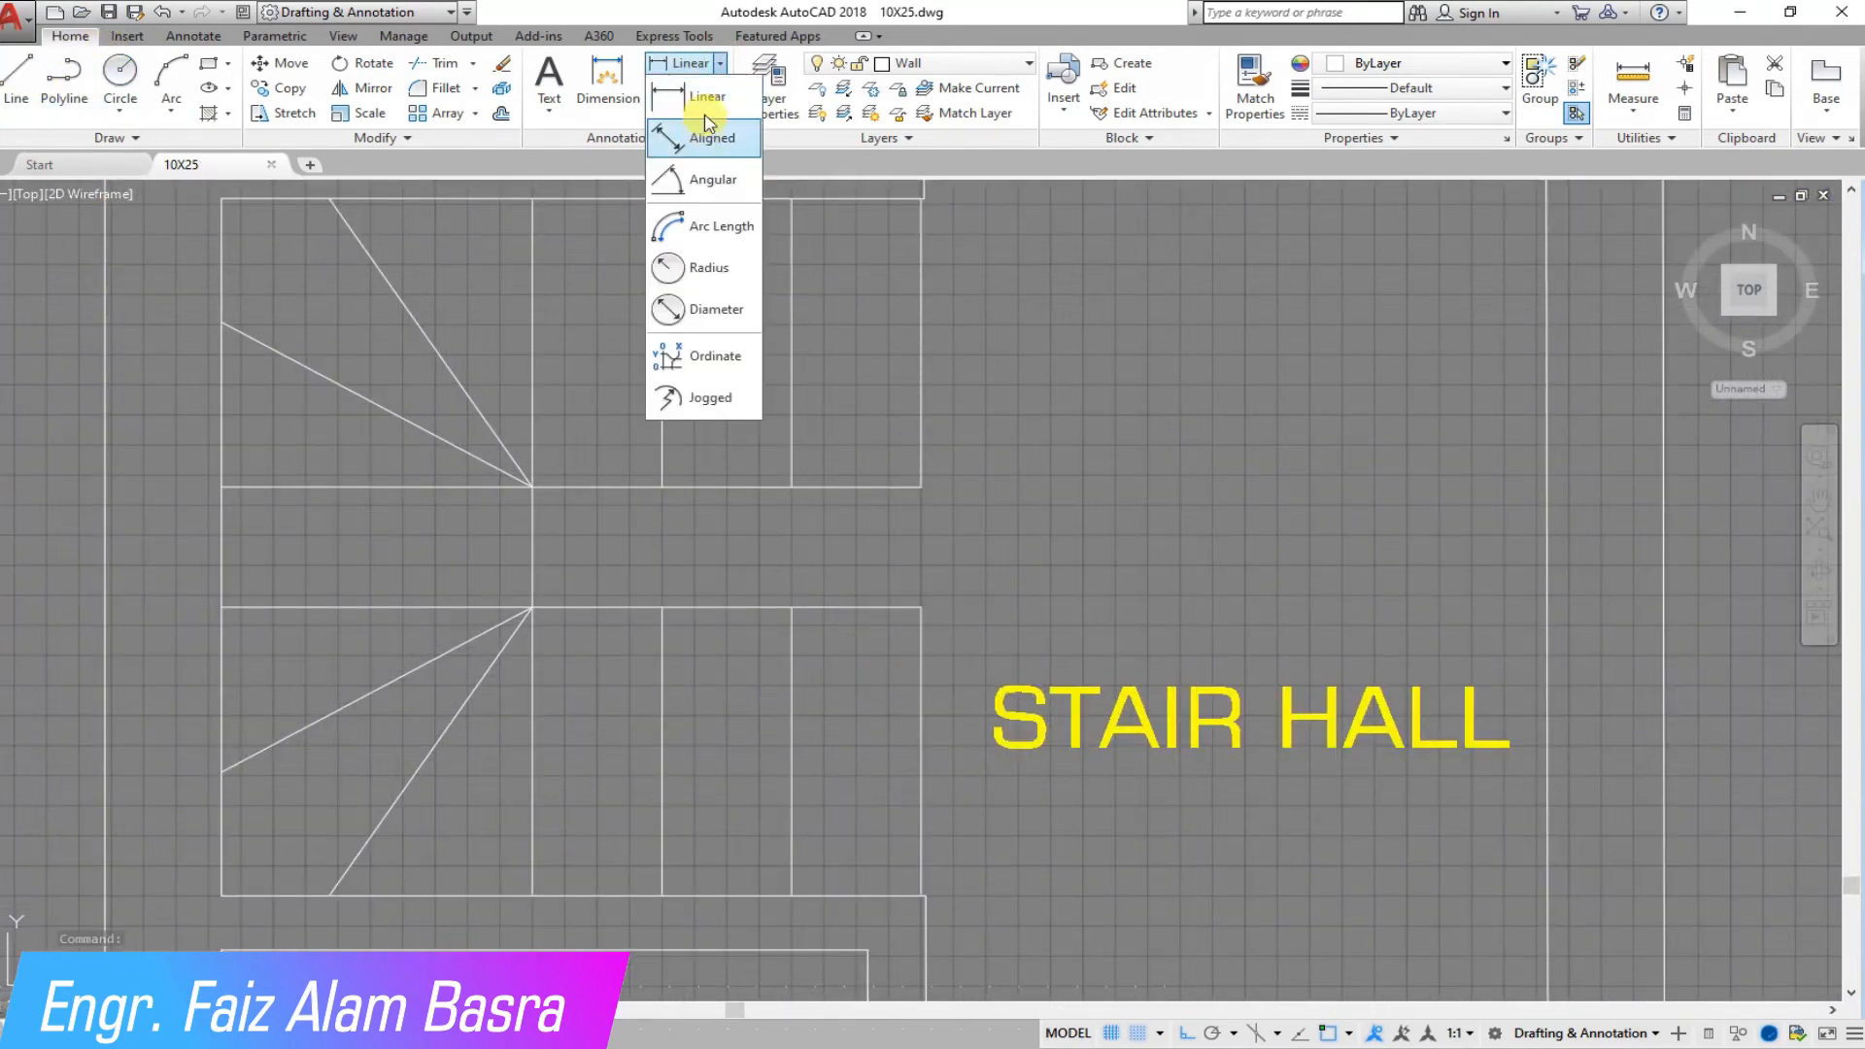
left_click(706, 101)
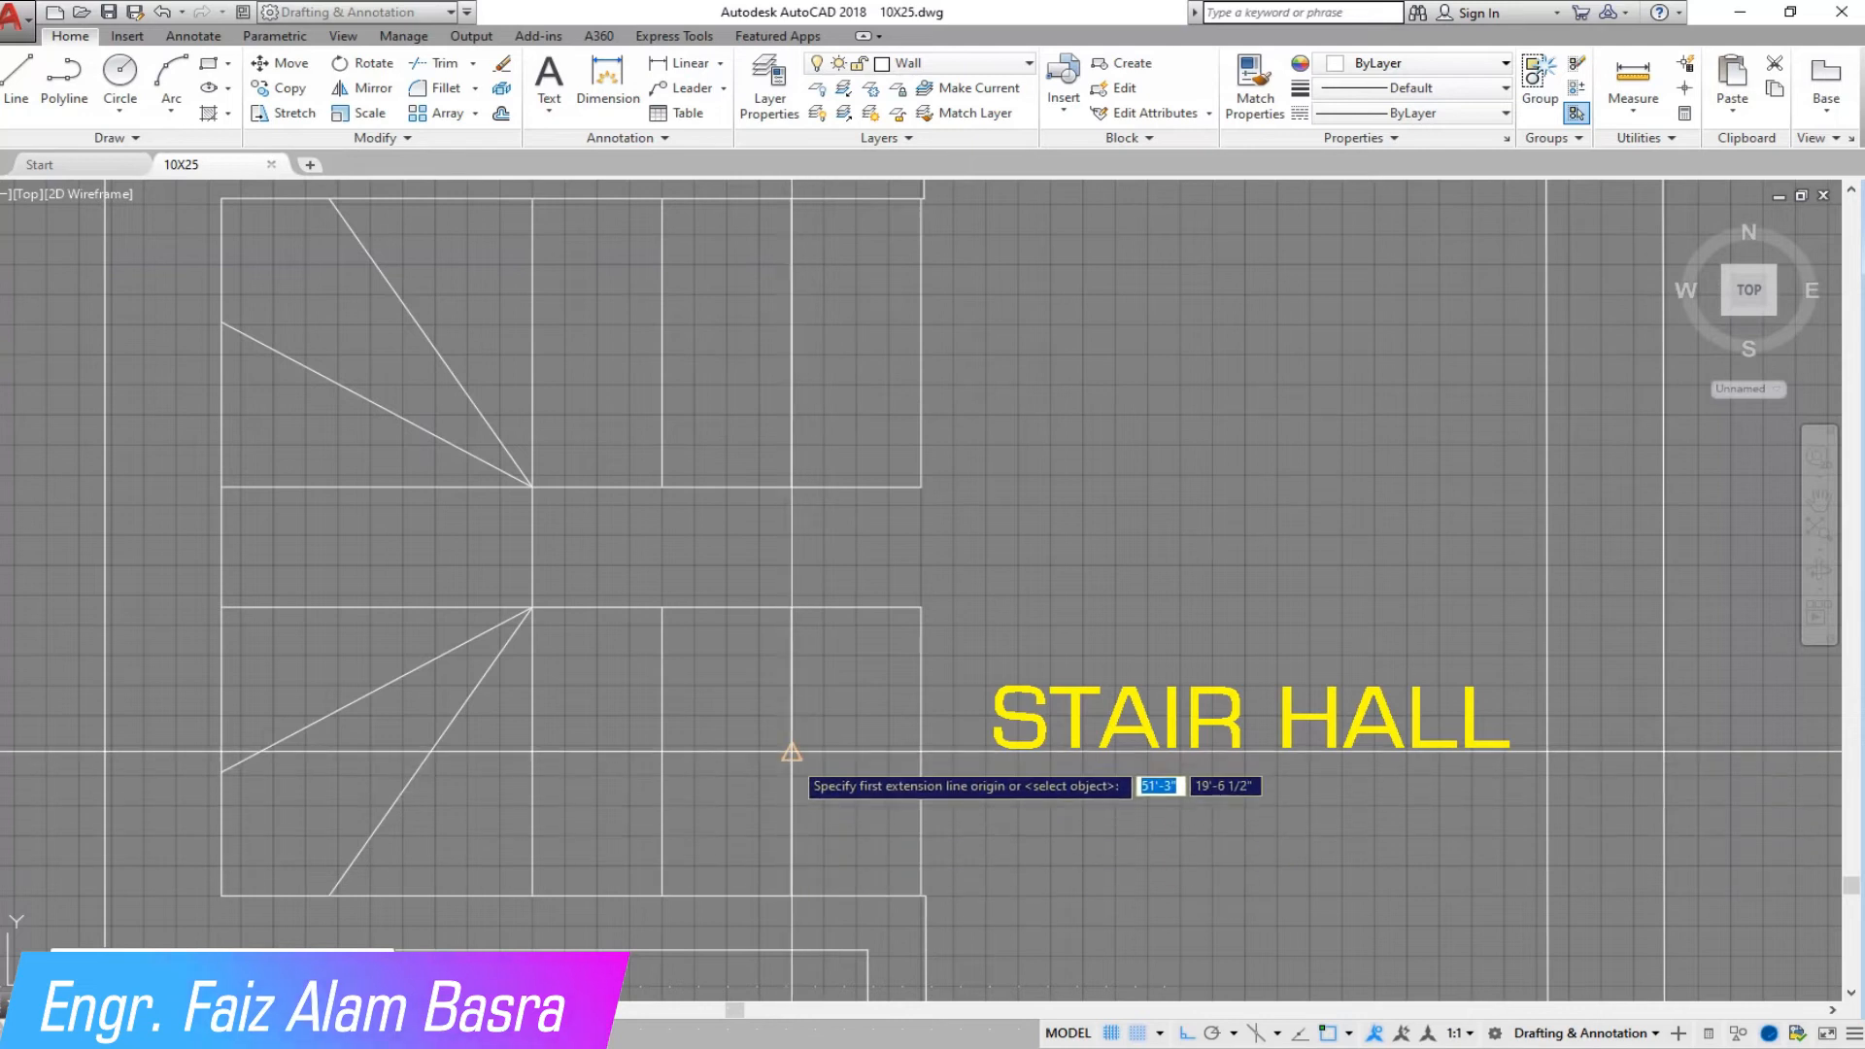
scroll(765, 701, "down", 1)
left_click(777, 721)
scroll(536, 723, "up", 2)
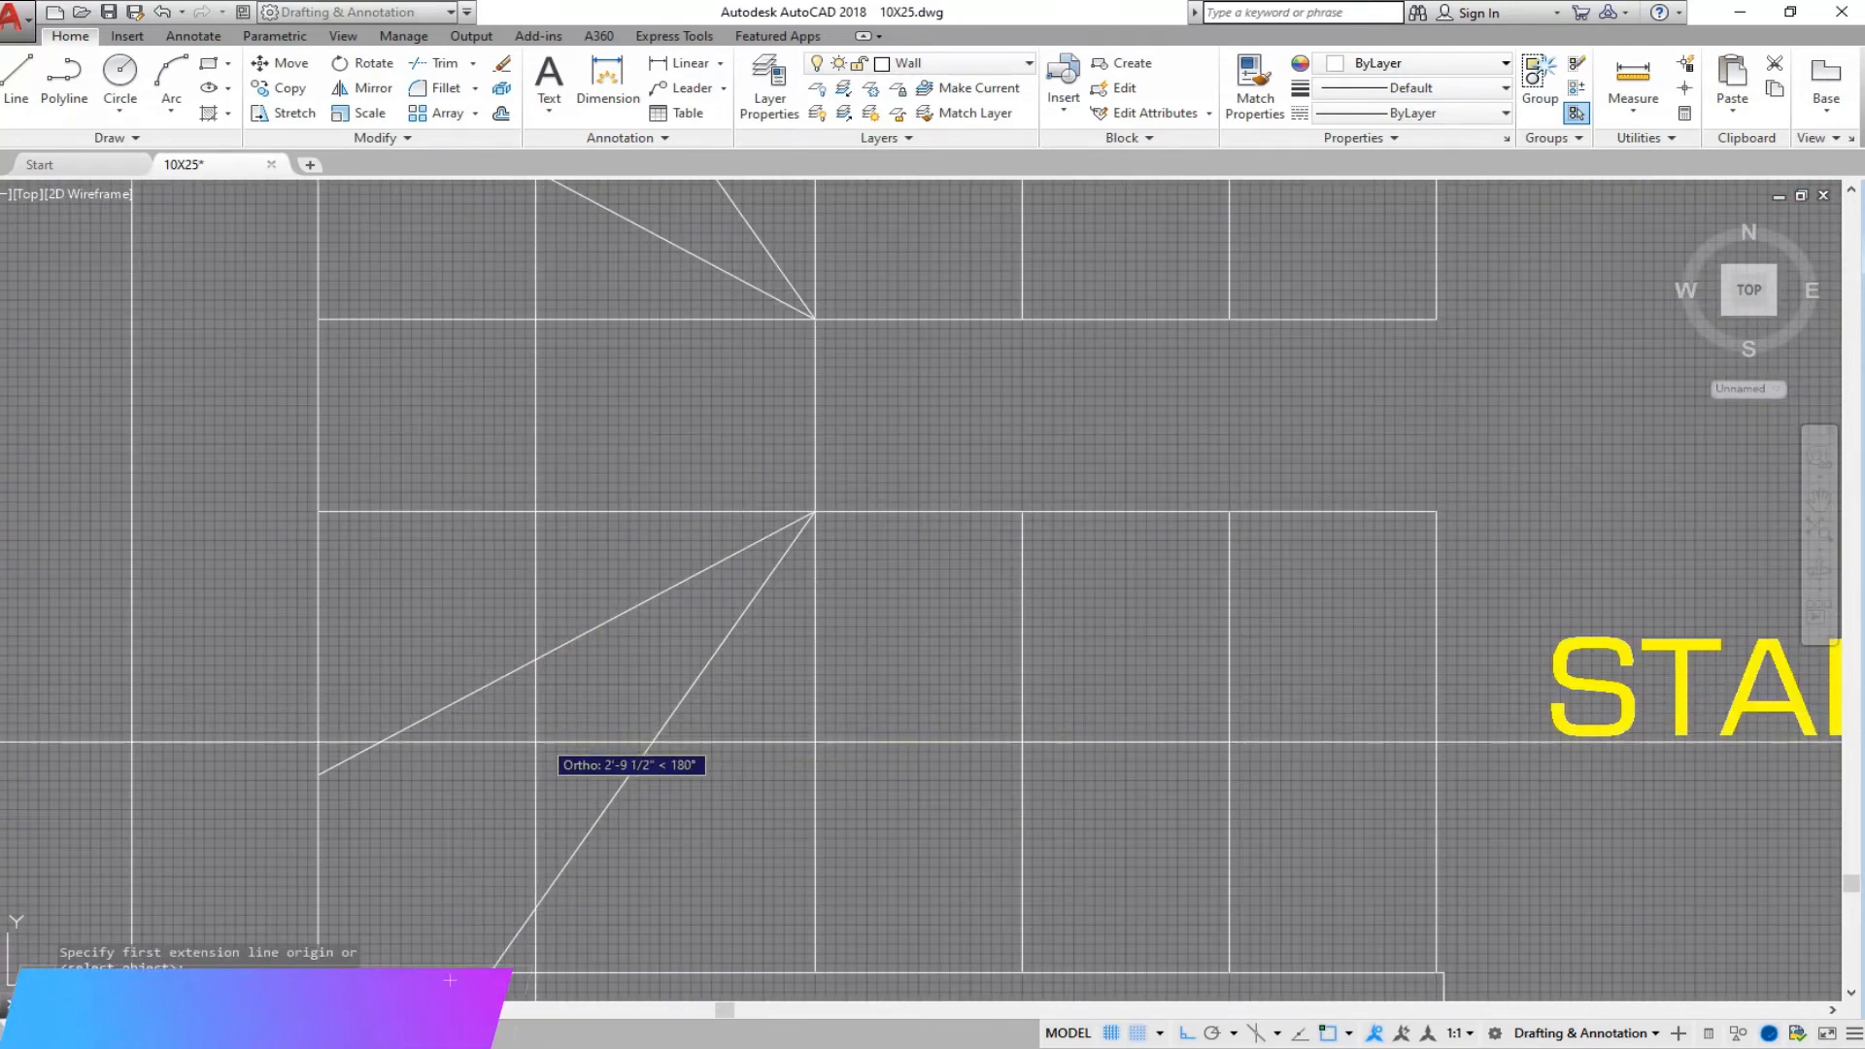
type("2'-9\"")
key("Return")
left_click(109, 12)
- Try a straight leader from the lower flight's outer tread line to the winders and discard it
left_click(725, 89)
left_click(692, 114)
scroll(741, 521, "down", 2)
scroll(793, 605, "up", 2)
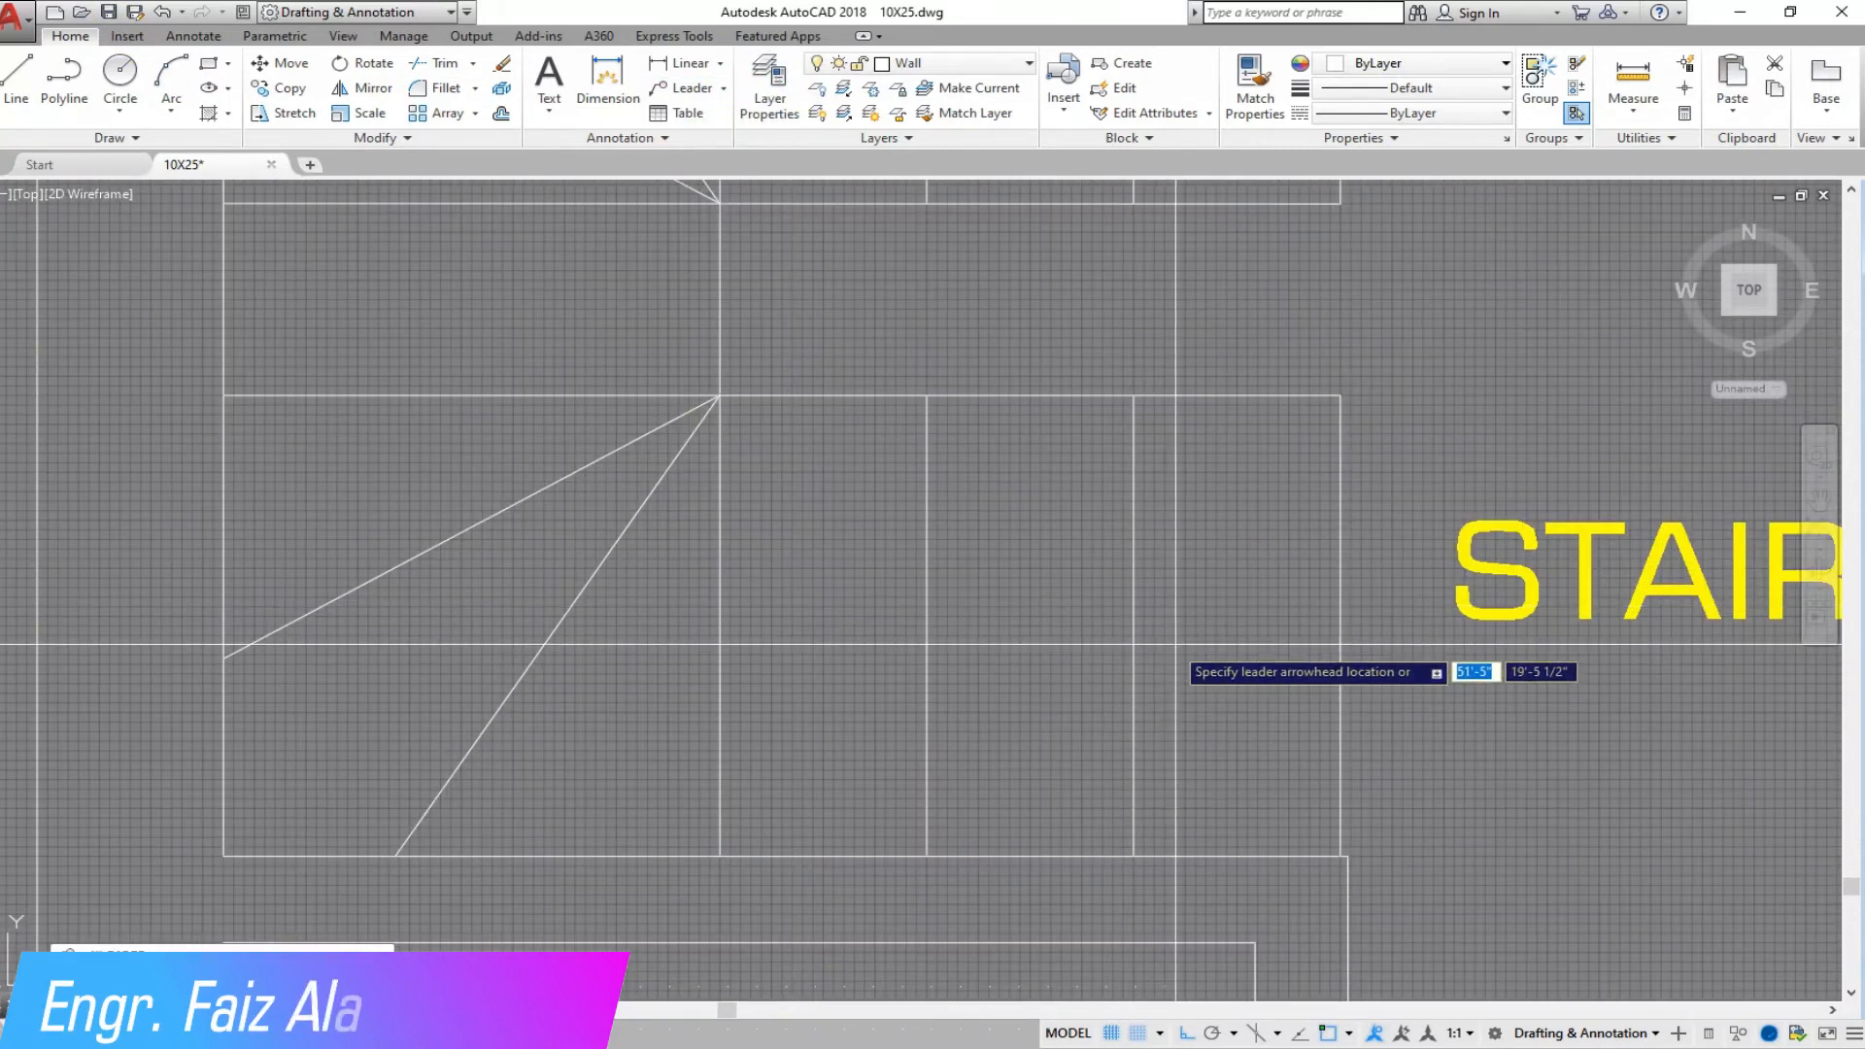
left_click(472, 626)
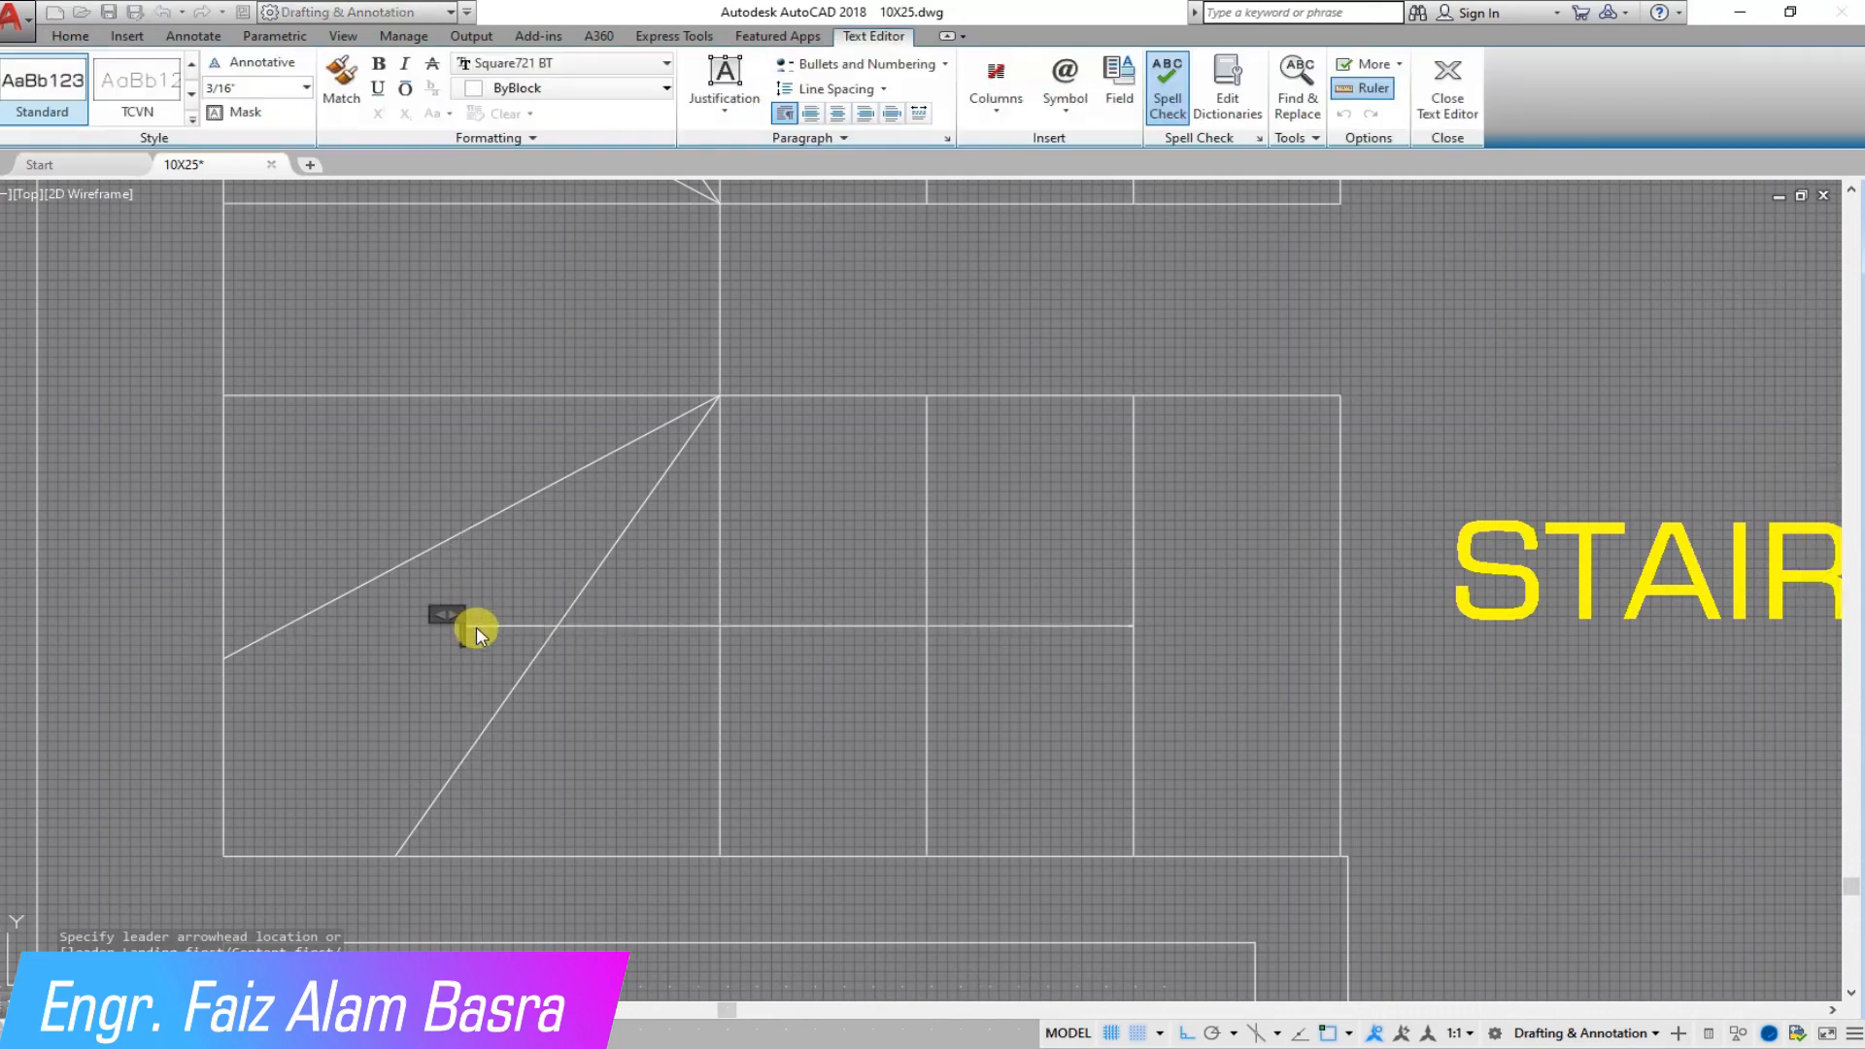
left_click(549, 609)
left_click(489, 626)
key("Delete")
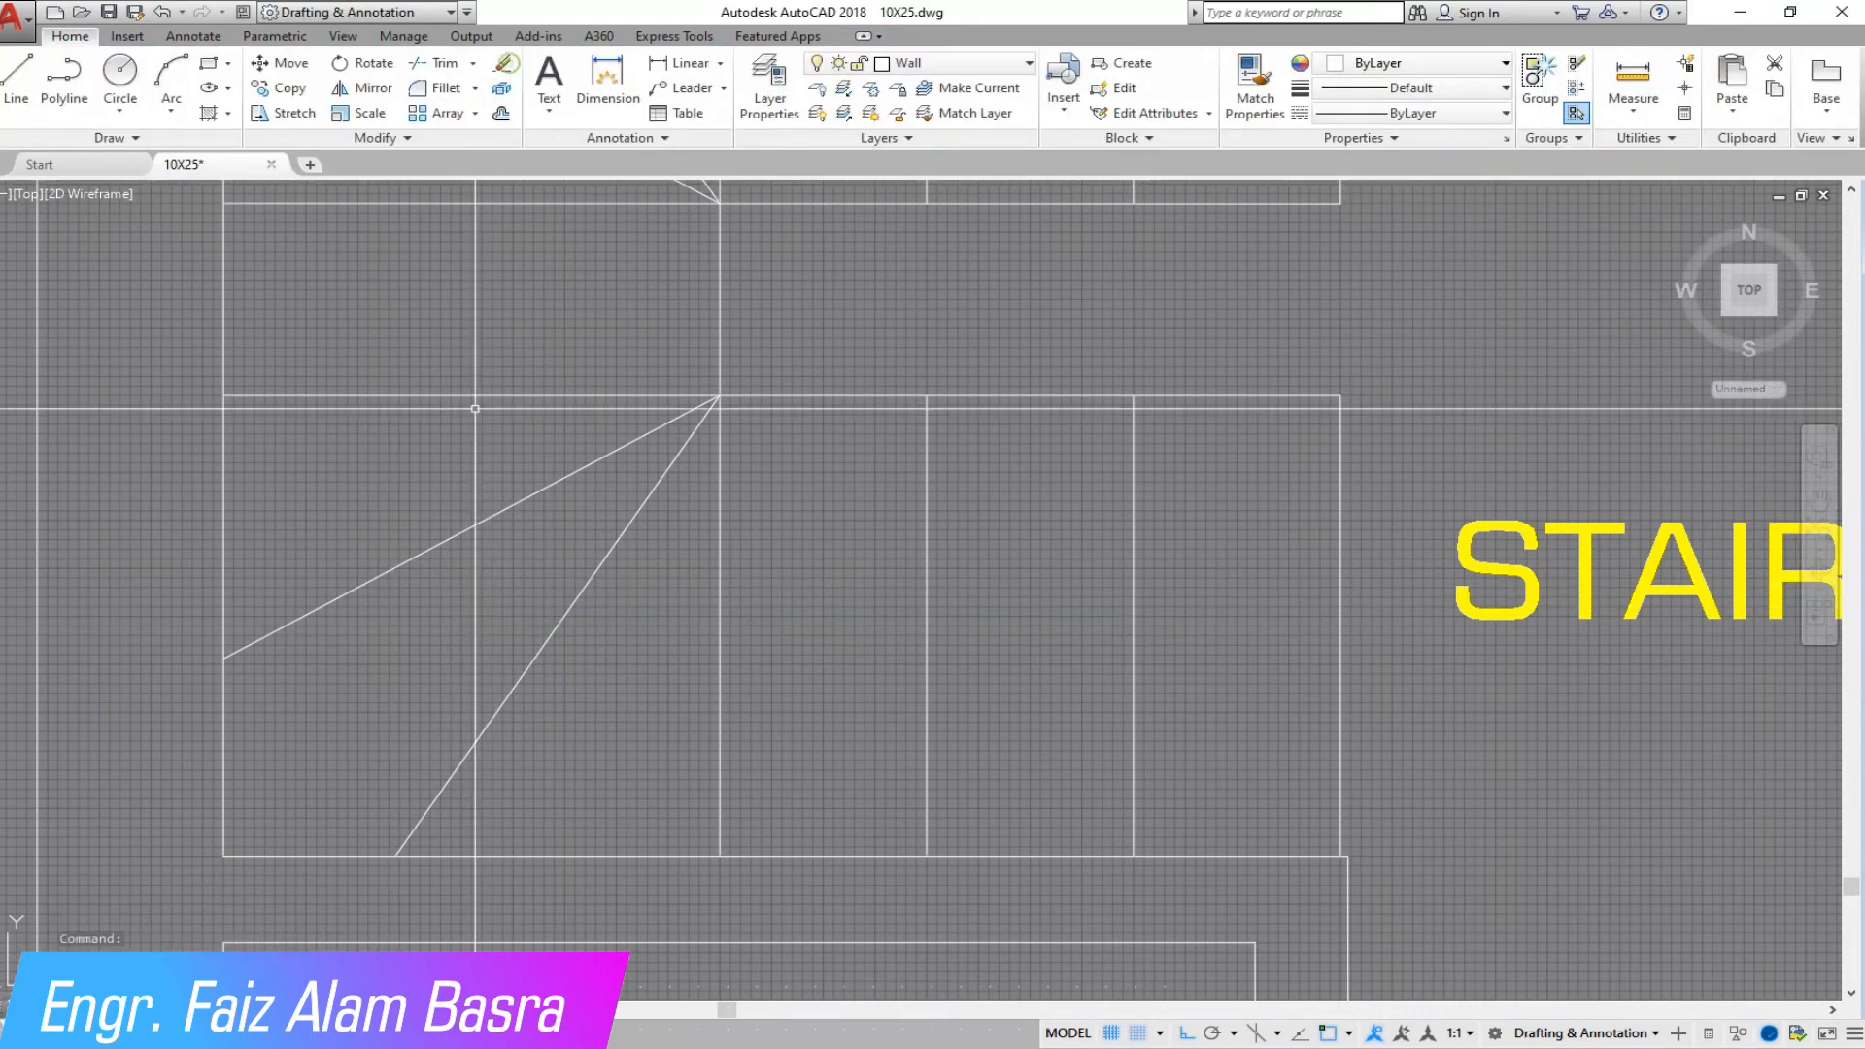
- Save the drawing of the stair hall without the discarded leader
scroll(616, 689, "down", 4)
scroll(632, 449, "up", 2)
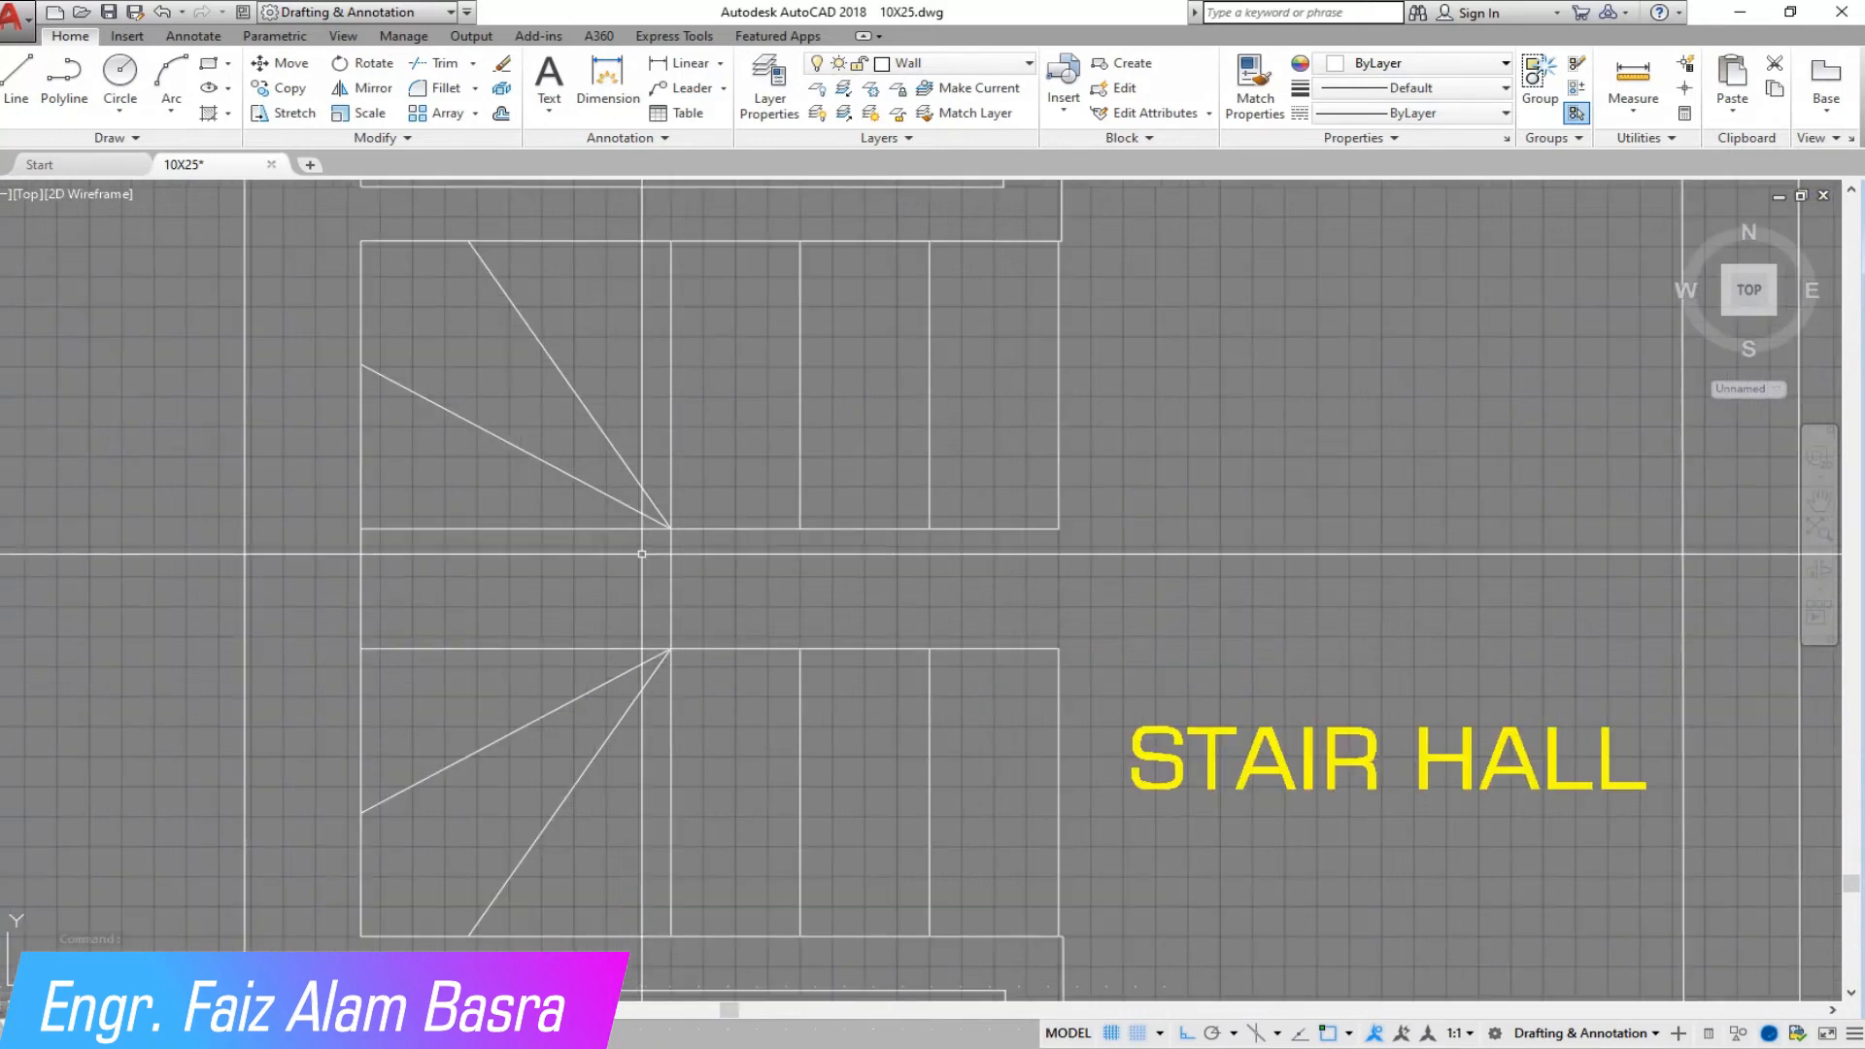
left_click(110, 12)
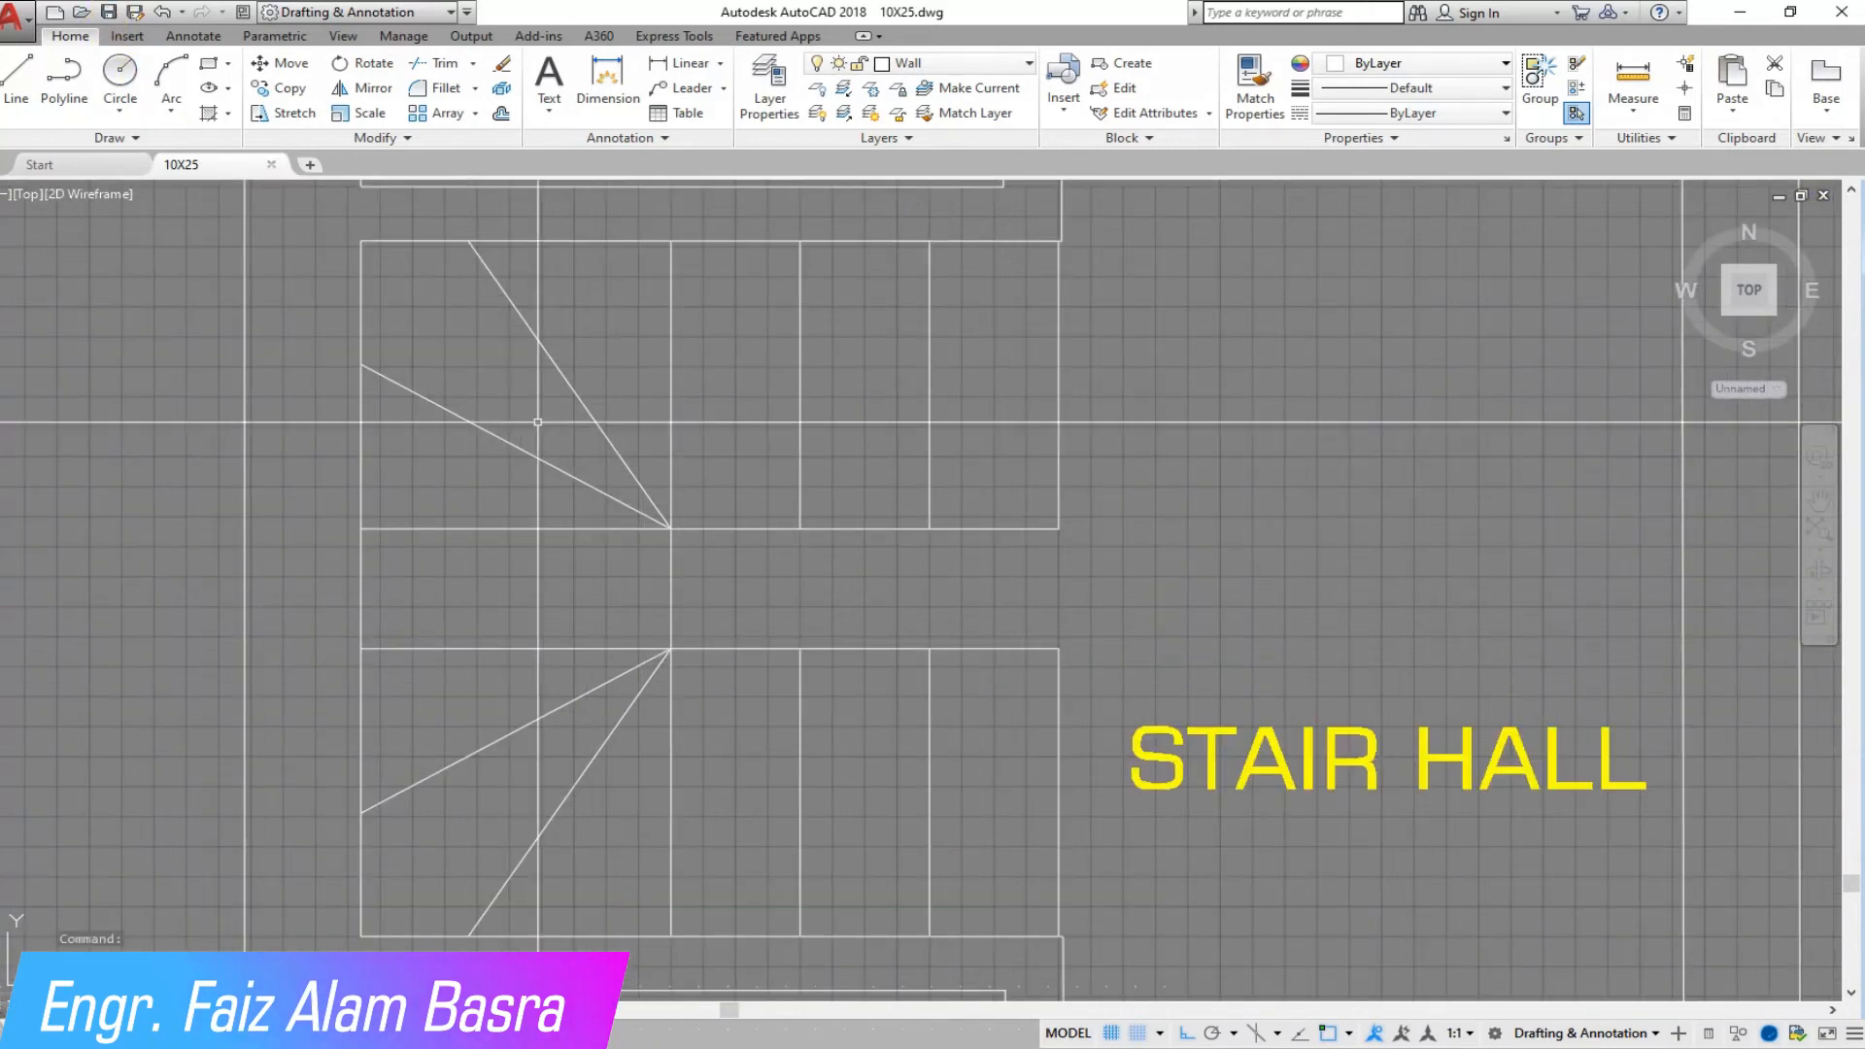
scroll(621, 775, "up", 2)
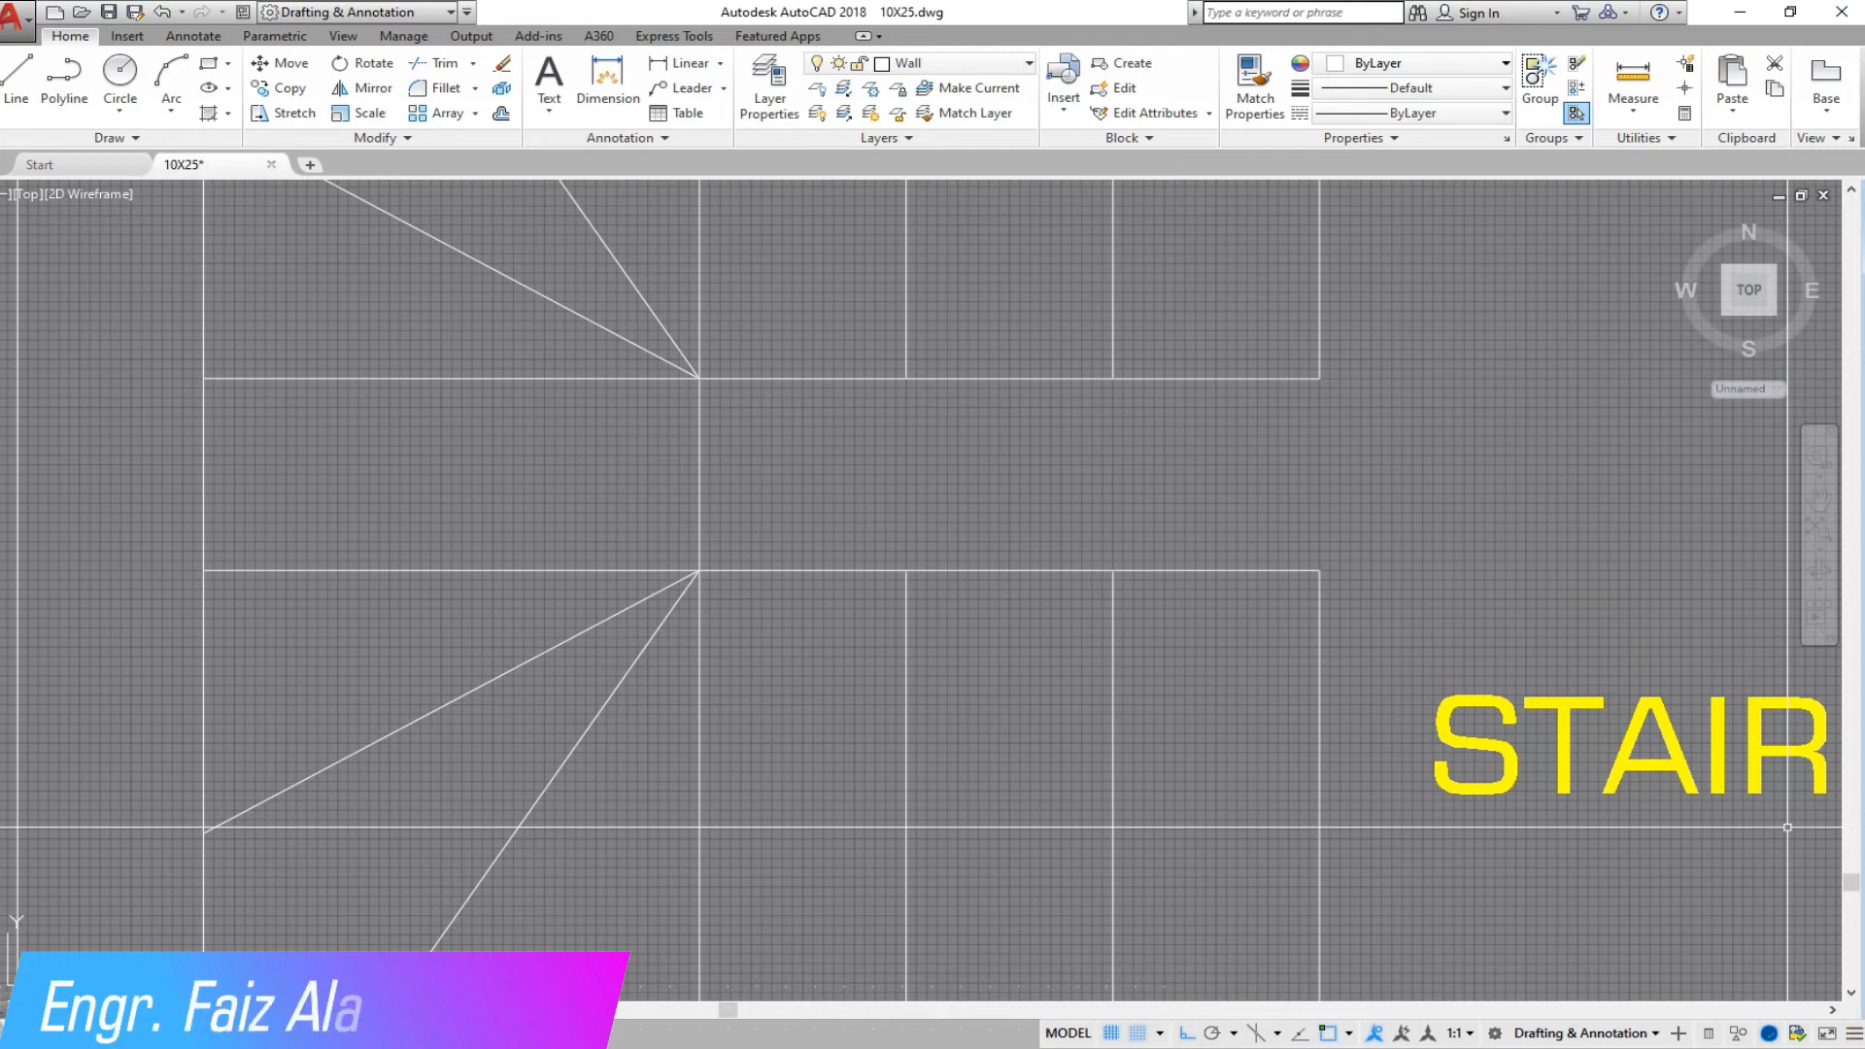
mouse_move(1150, 1045)
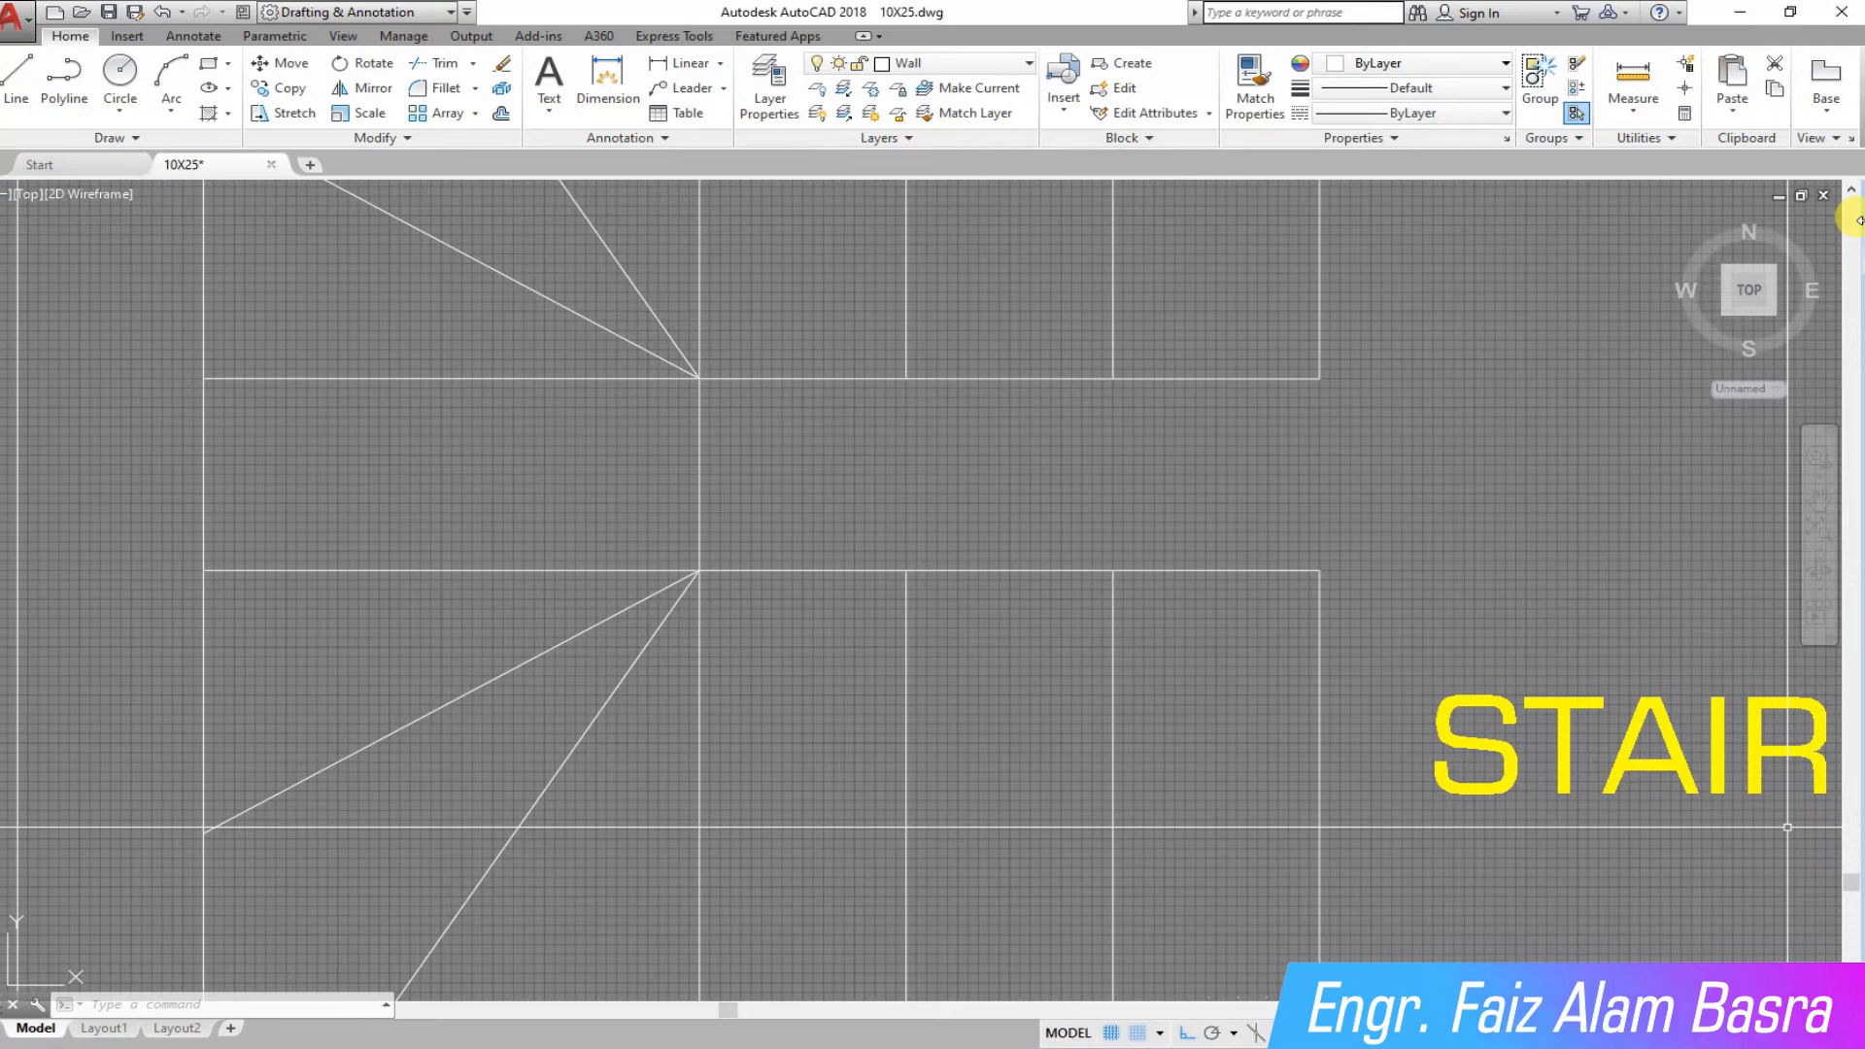
scroll(72, 467, "down", 1)
scroll(663, 521, "down", 1)
scroll(312, 382, "up", 1)
left_click(108, 11)
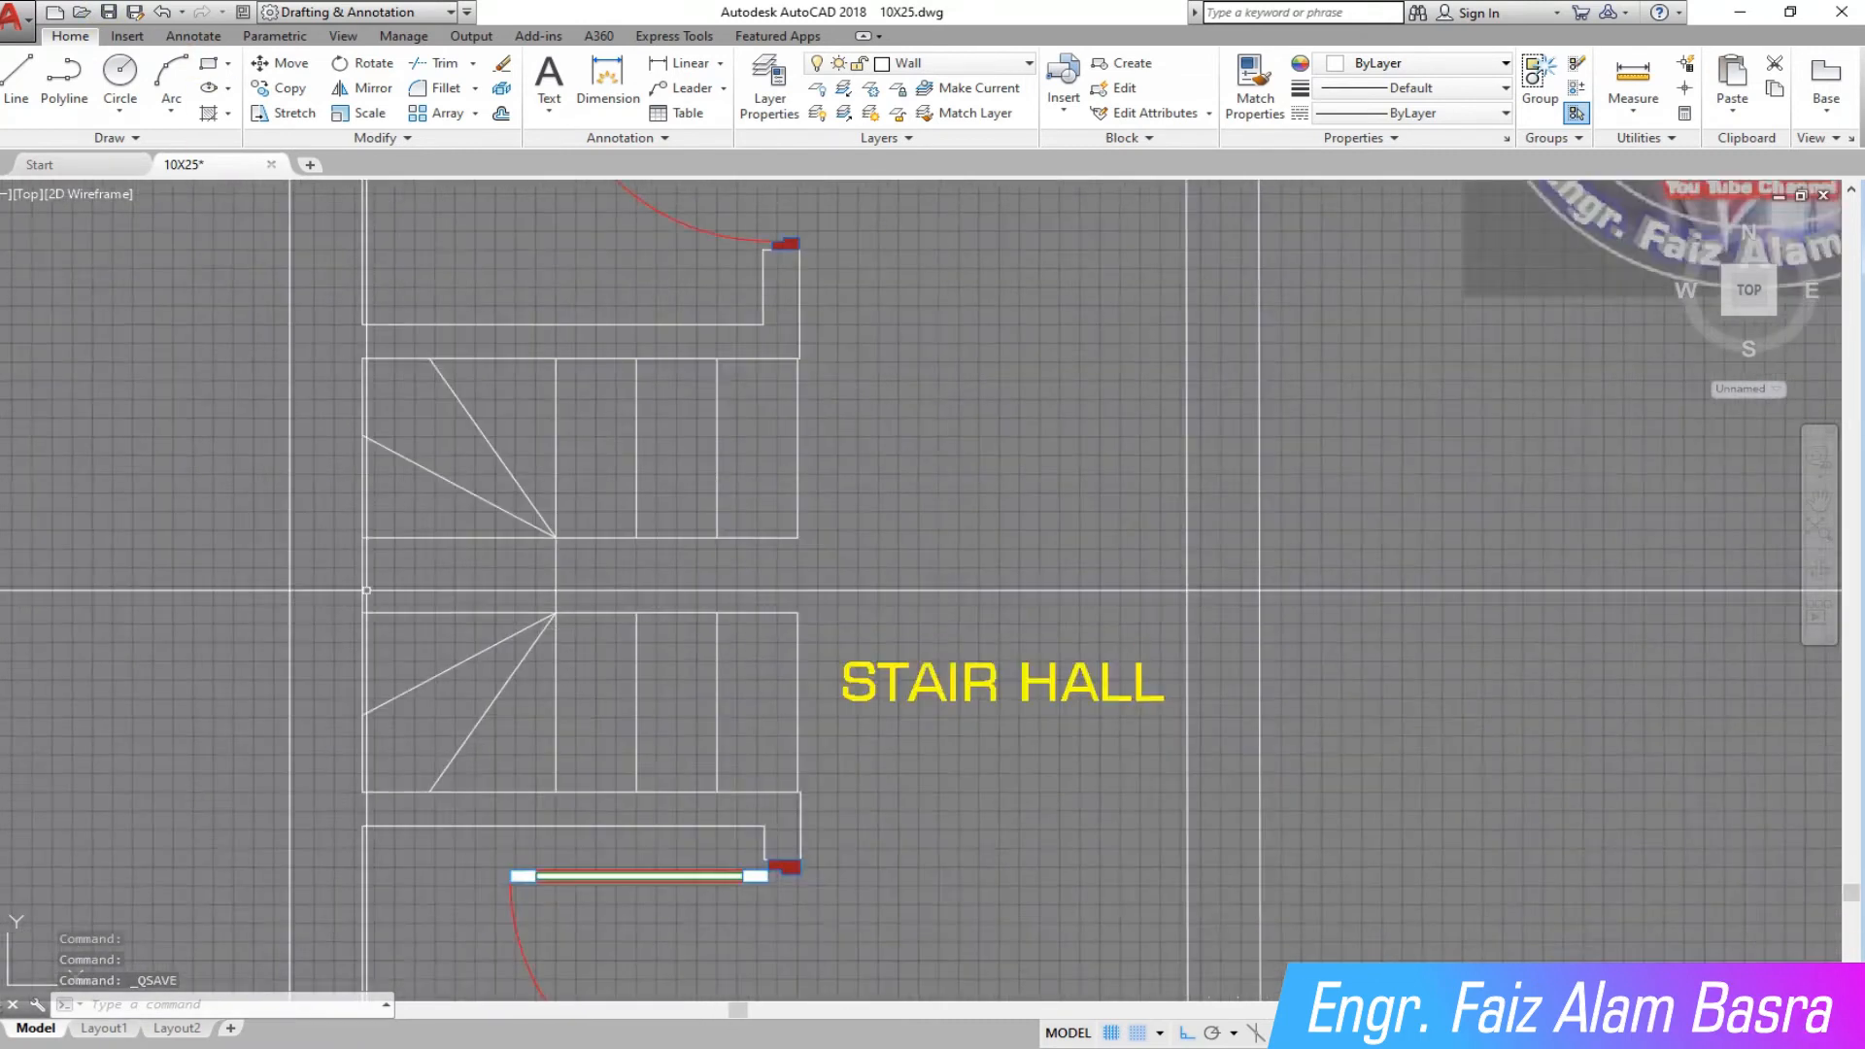
scroll(544, 621, "up", 4)
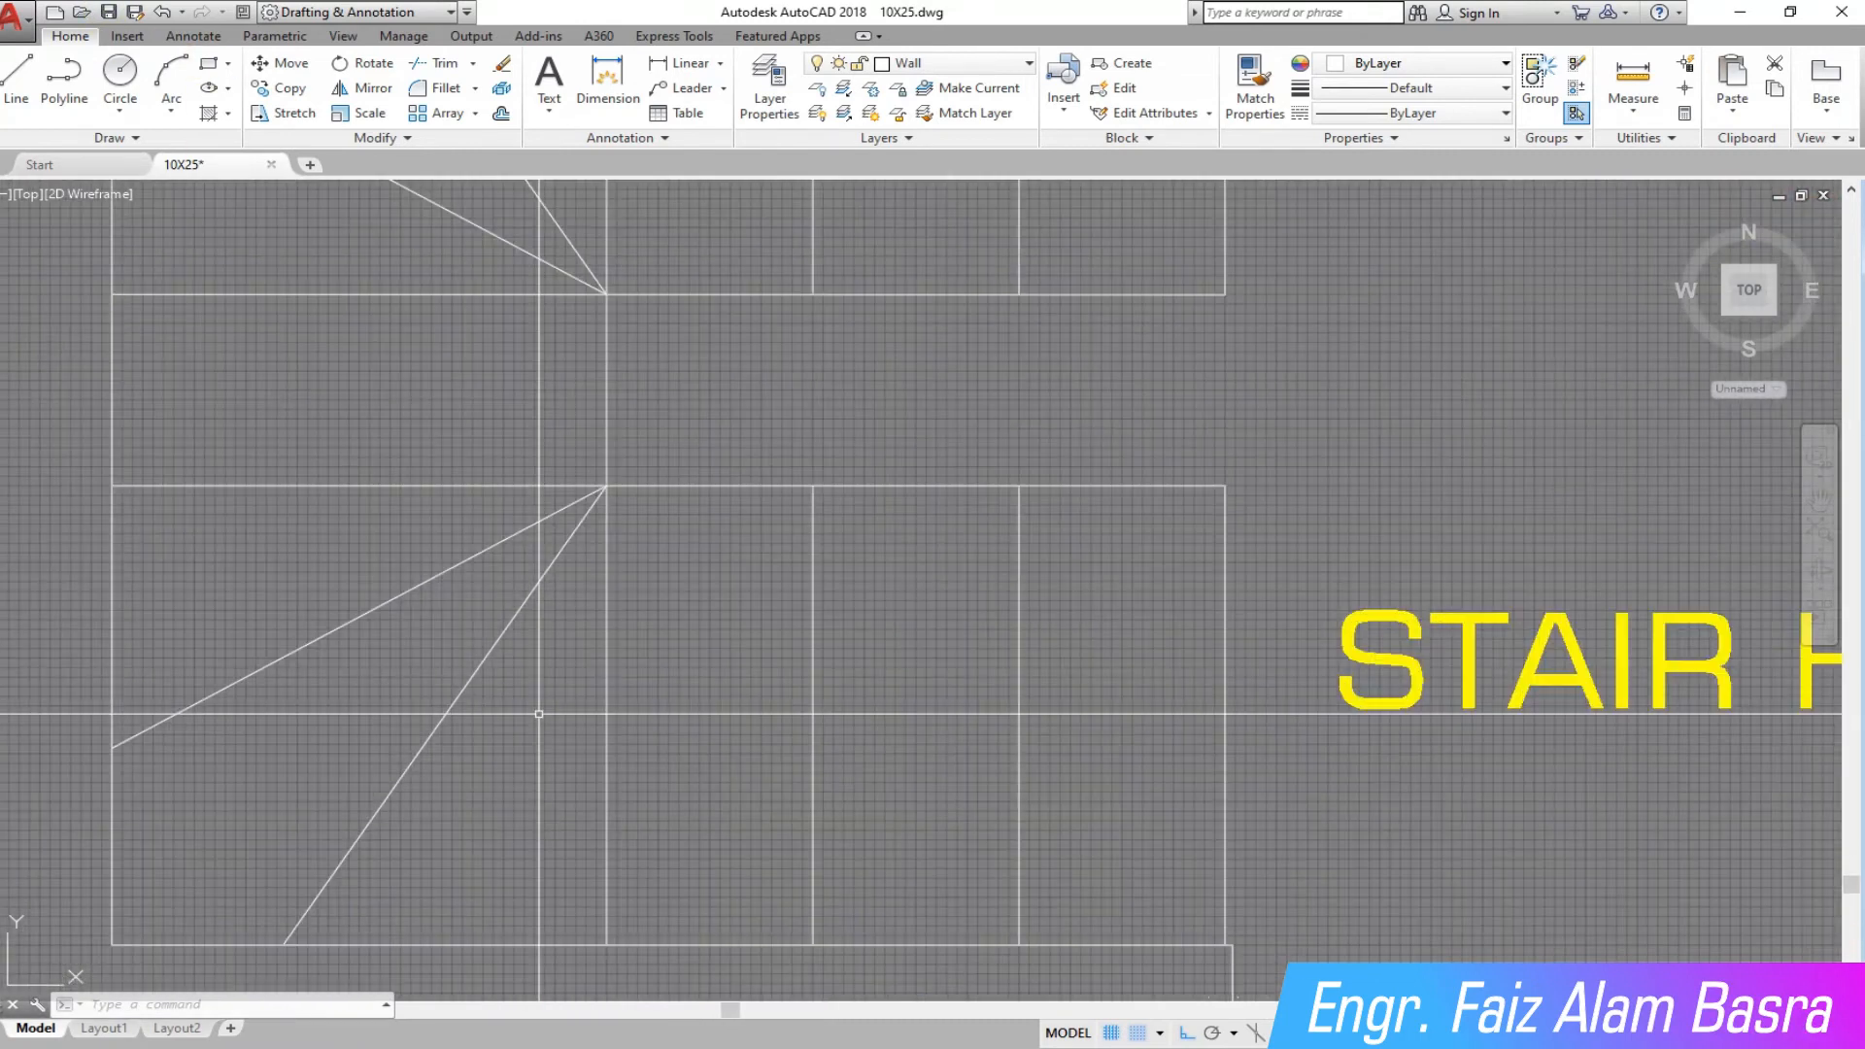
left_click(109, 13)
- Start a multileader and set its maximum leader points to 4
scroll(609, 626, "down", 2)
scroll(602, 540, "up", 1)
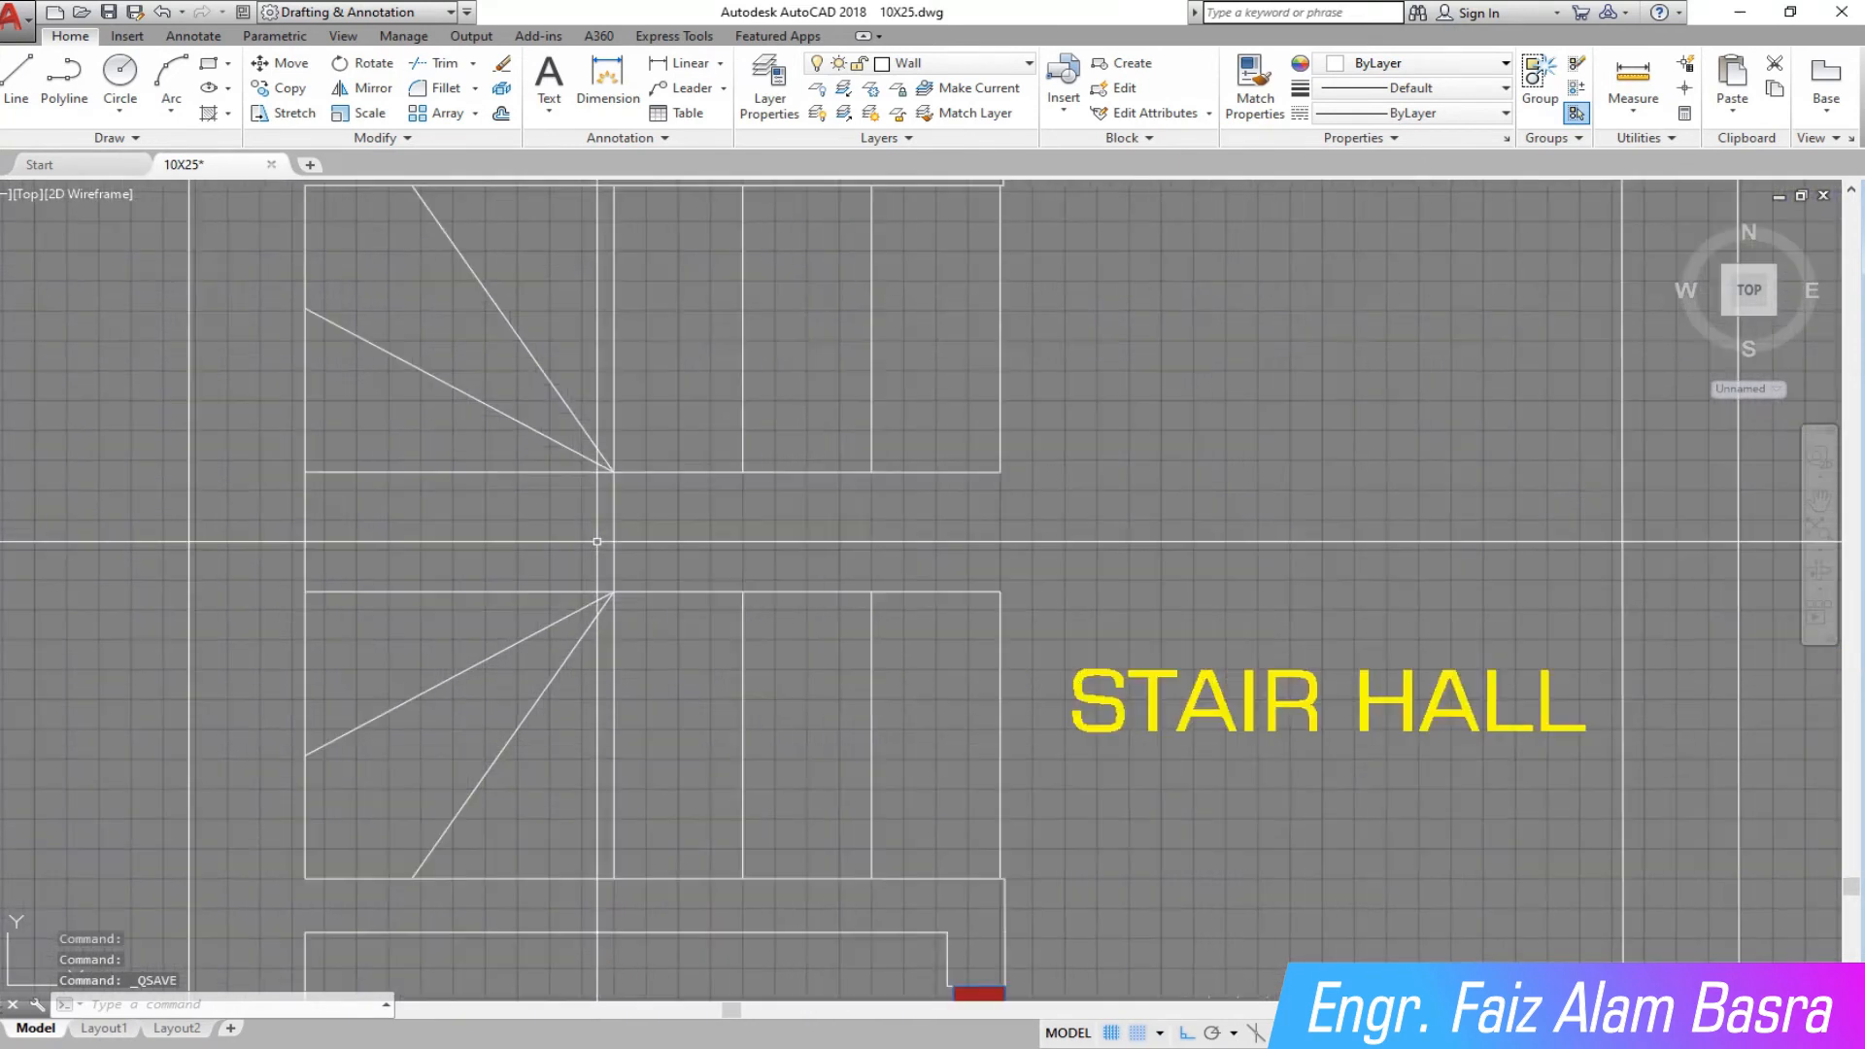
left_click(724, 87)
left_click(704, 152)
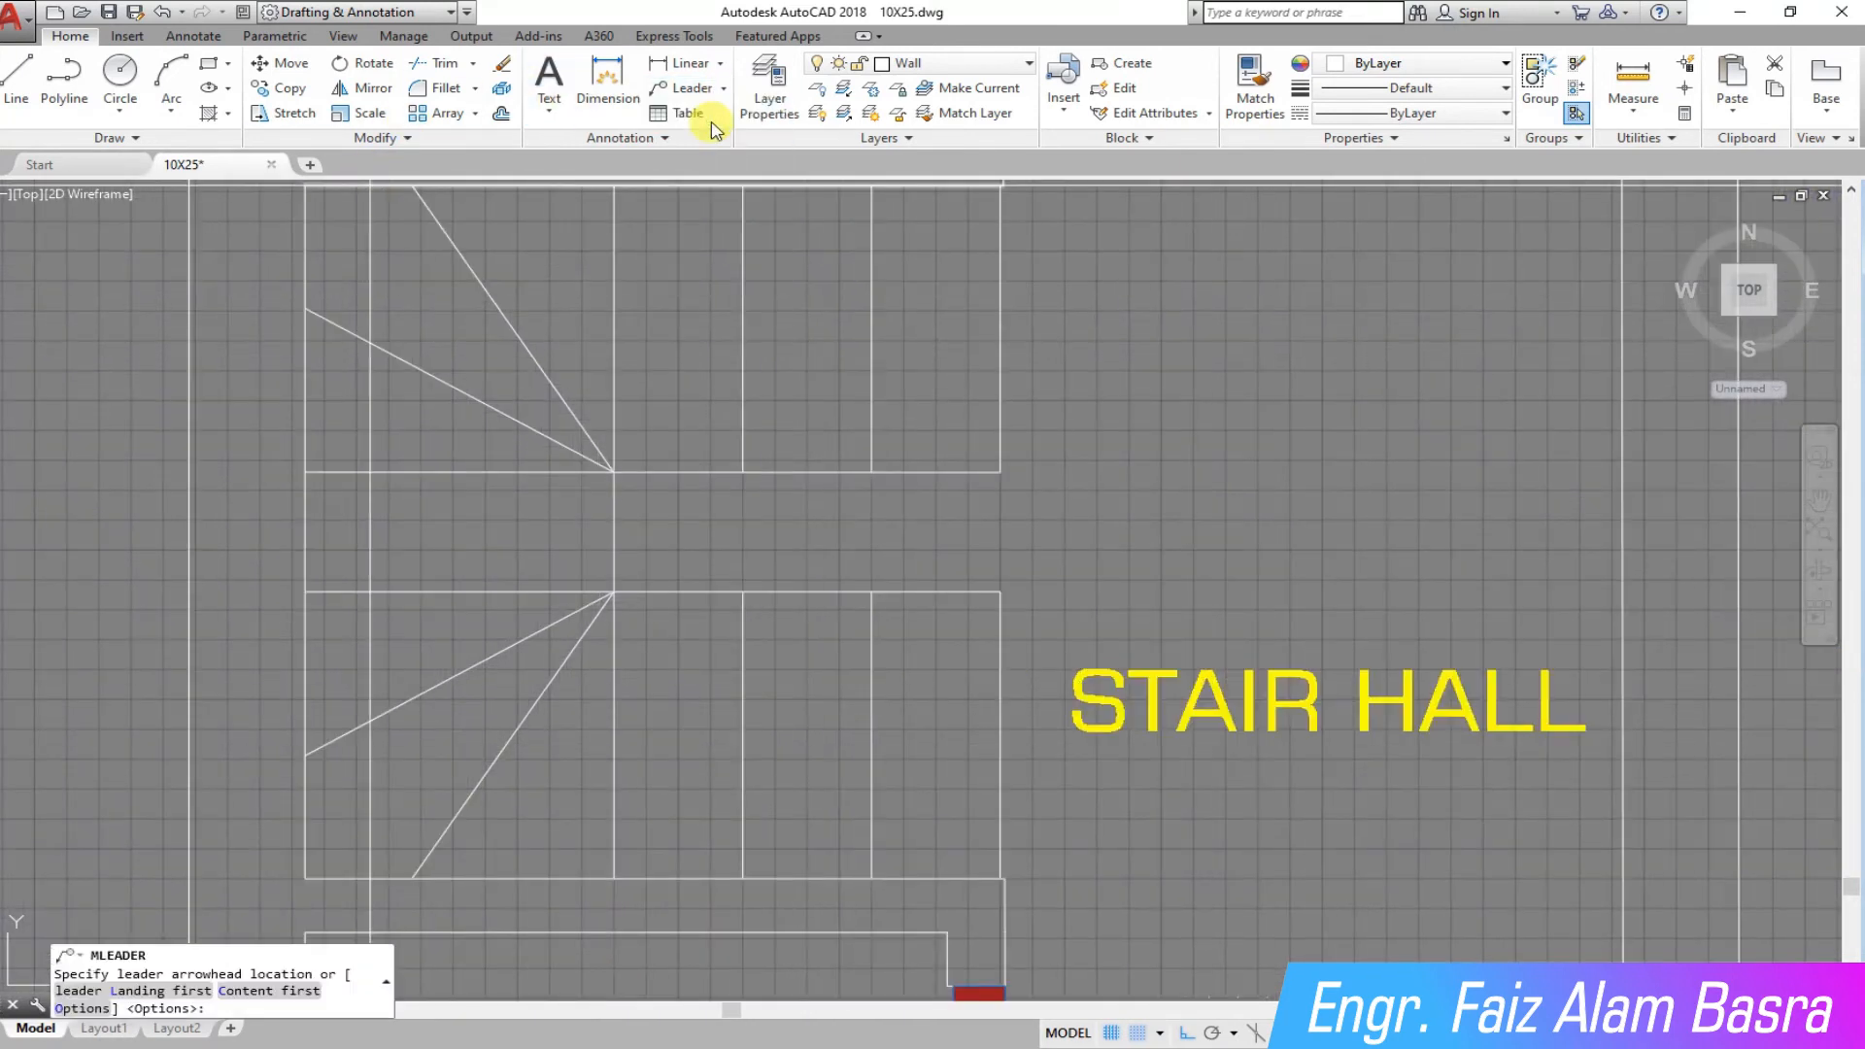
key("Return")
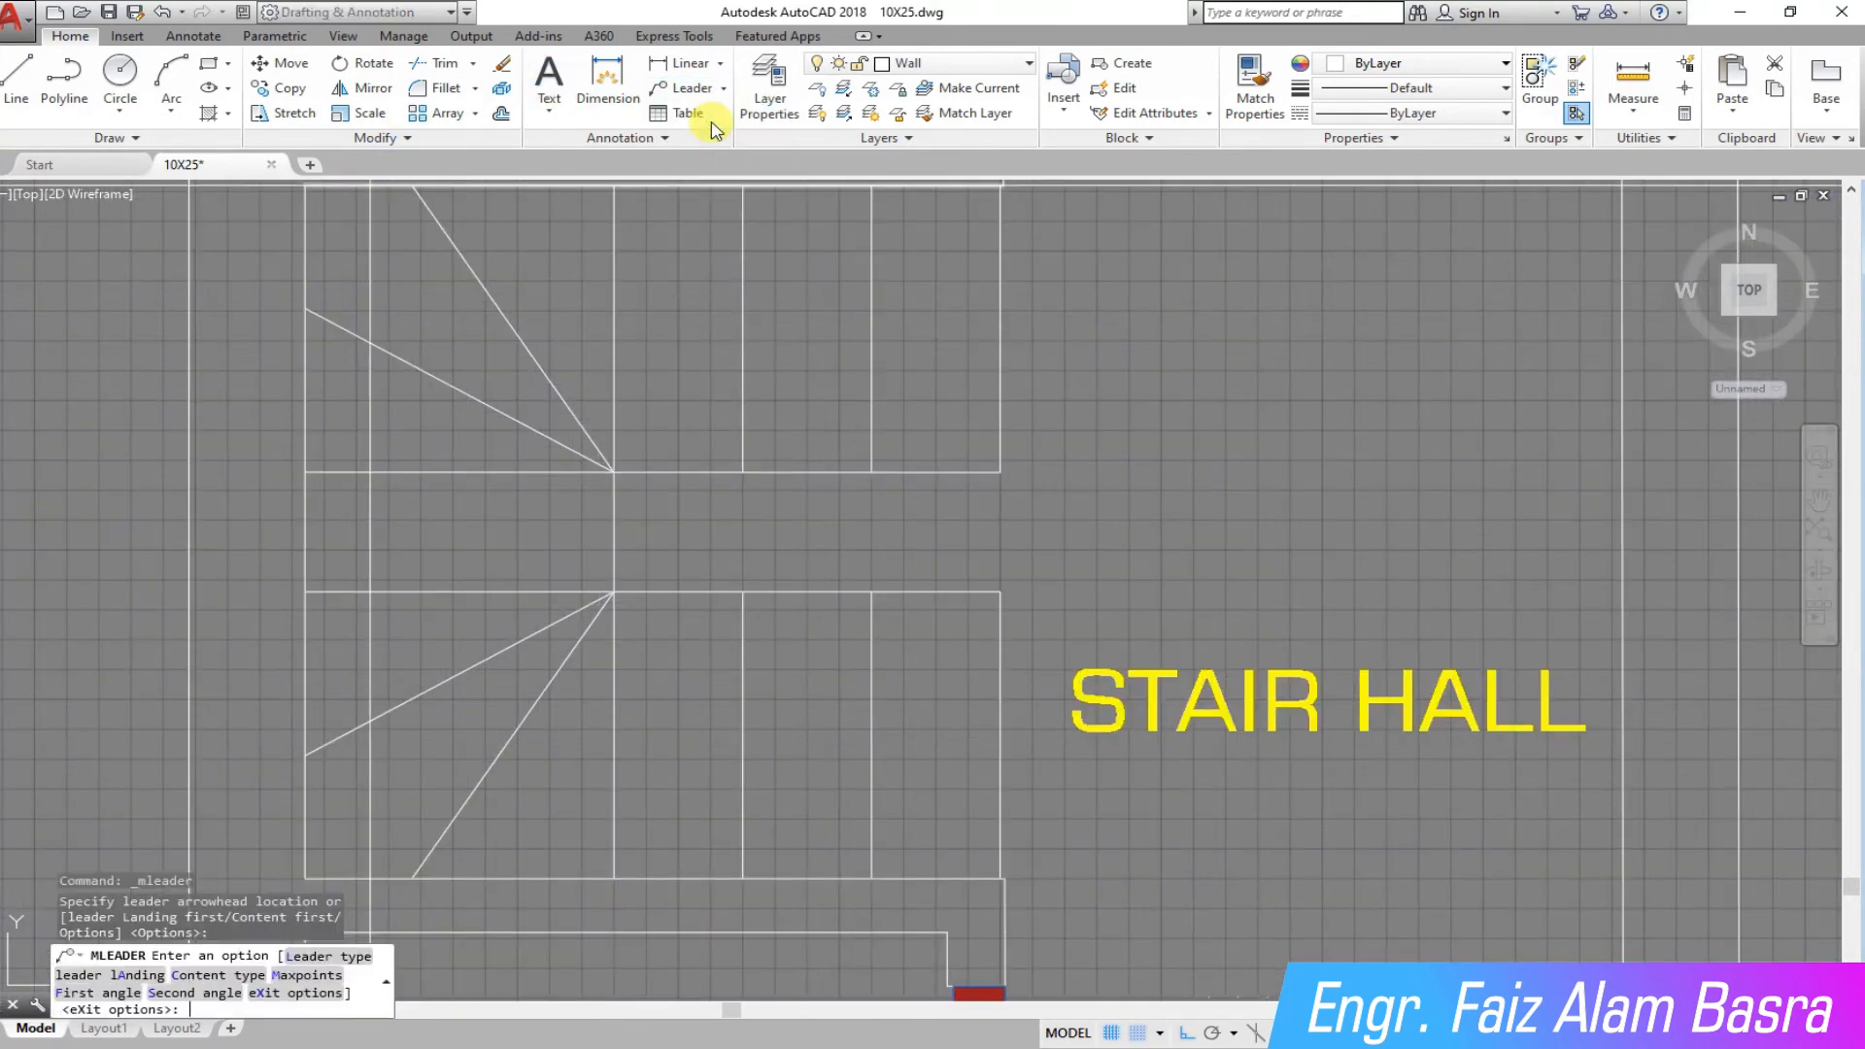
left_click(270, 561)
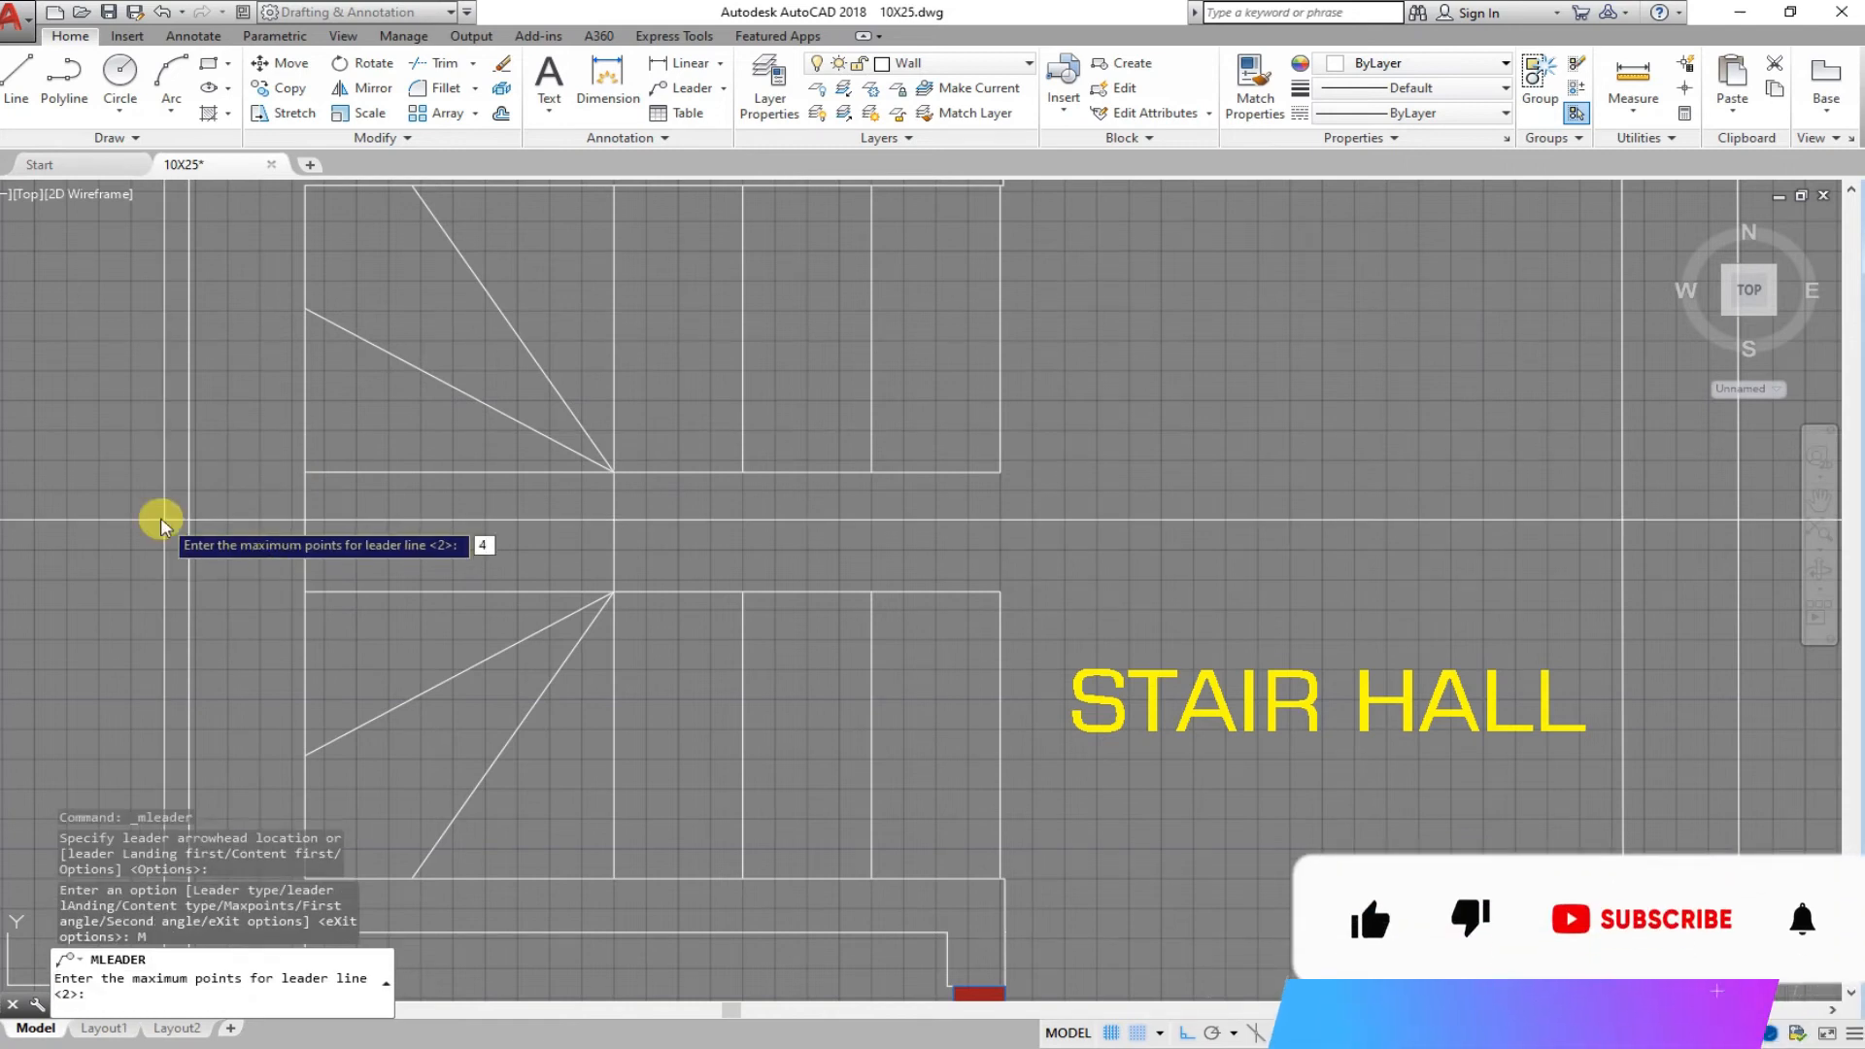
type("4")
key("Return")
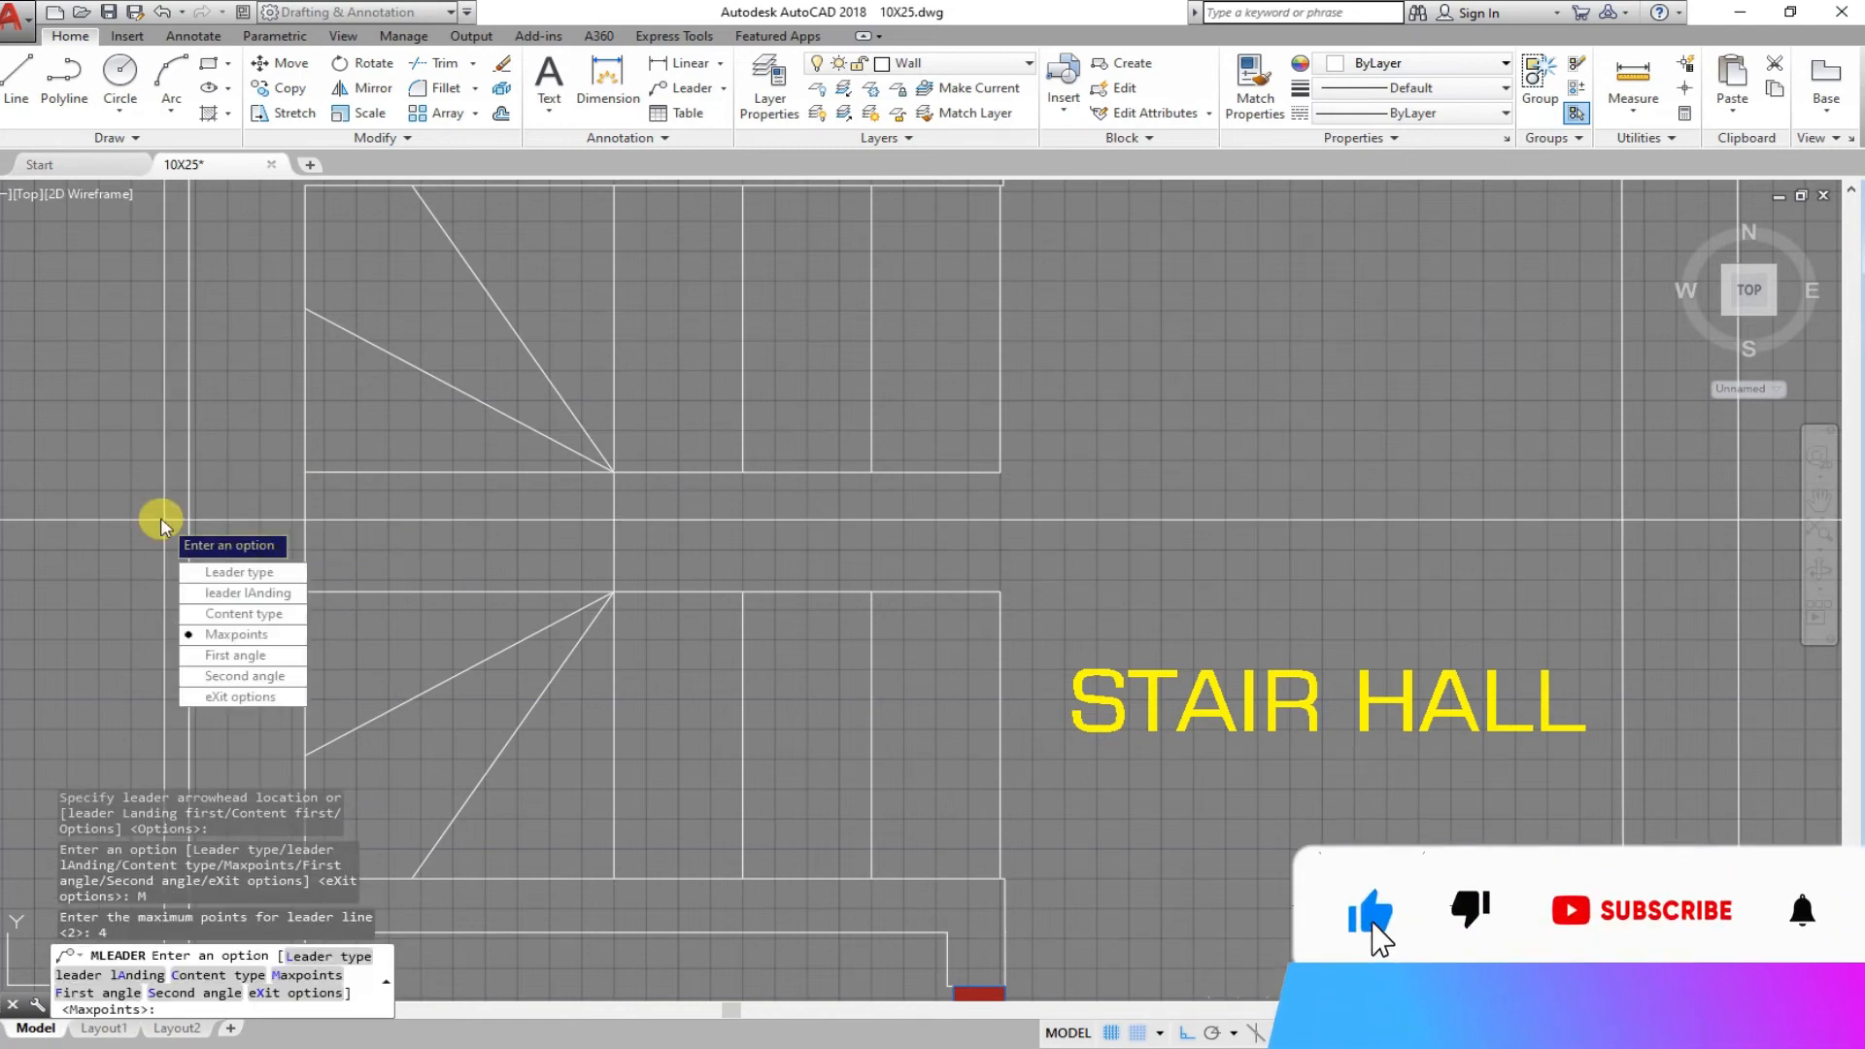
left_click(249, 719)
- Draw the leader from the lower flight's outer tread line through the winders and back past the upper flight's open end, with text UP
left_click(871, 741)
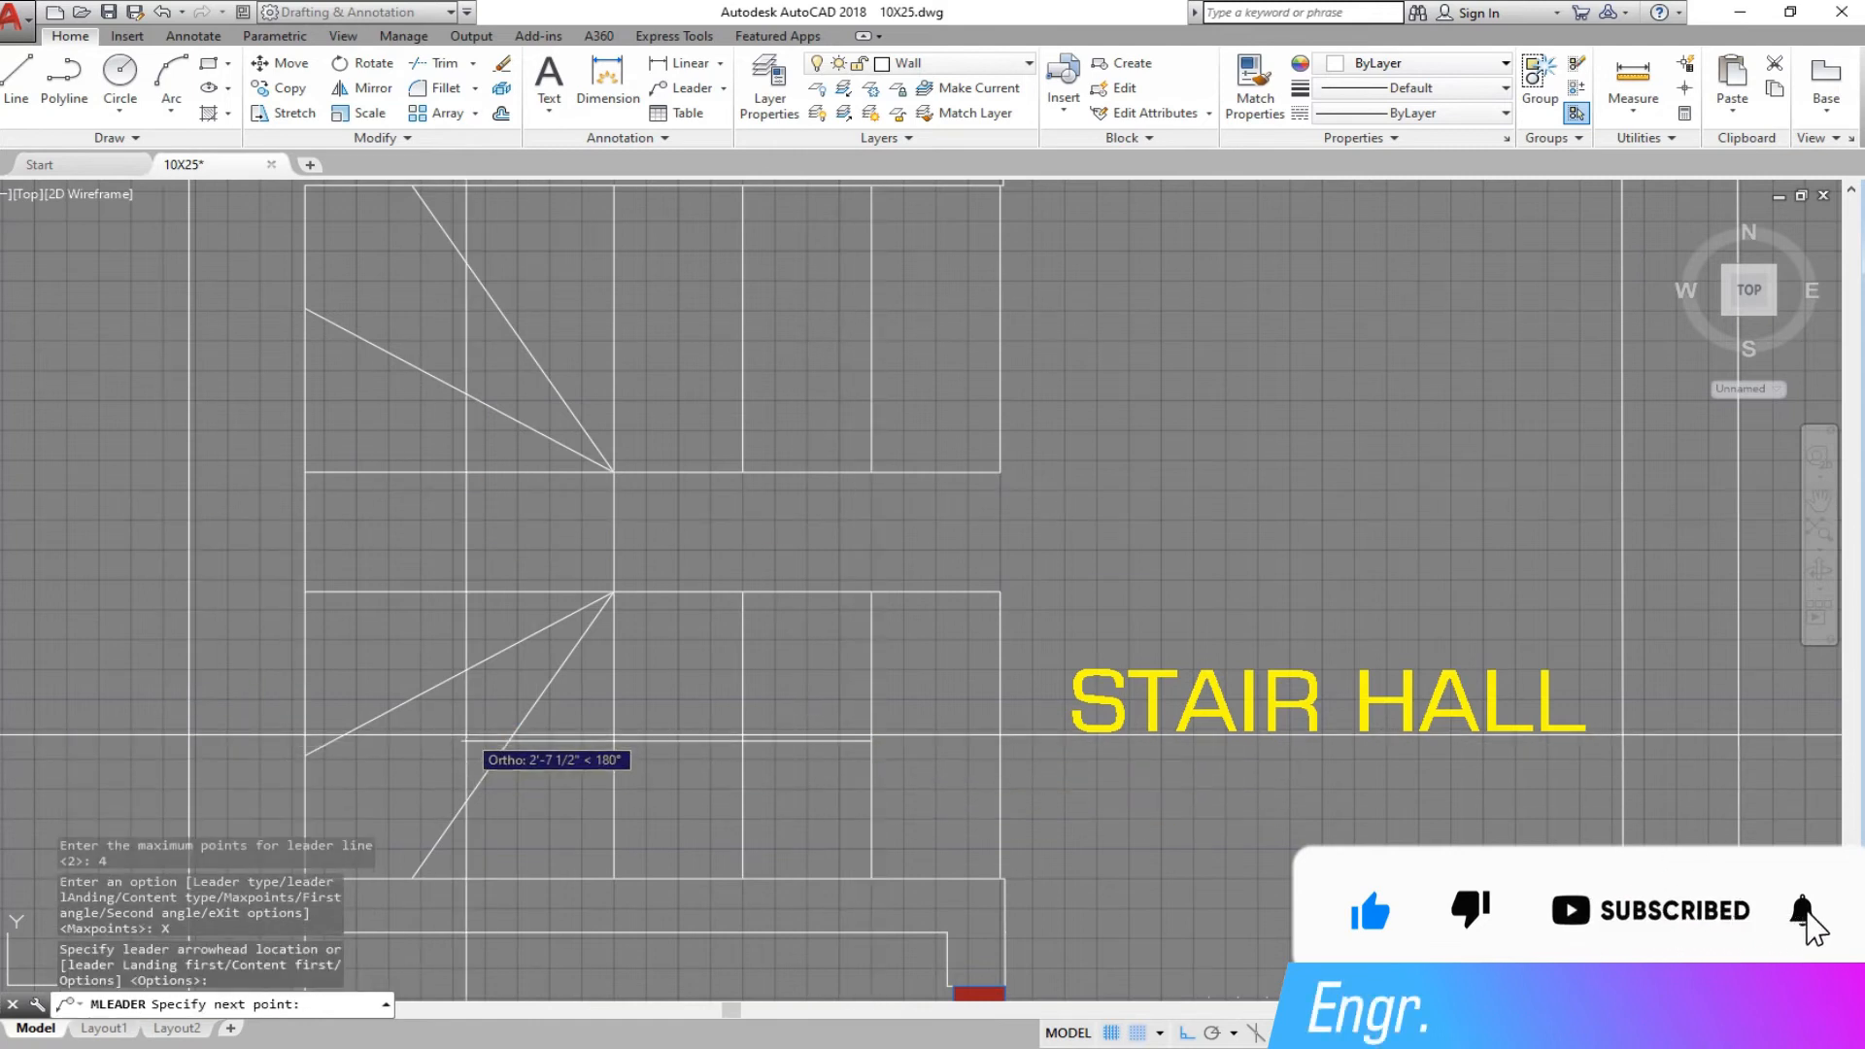
scroll(466, 418, "down", 5)
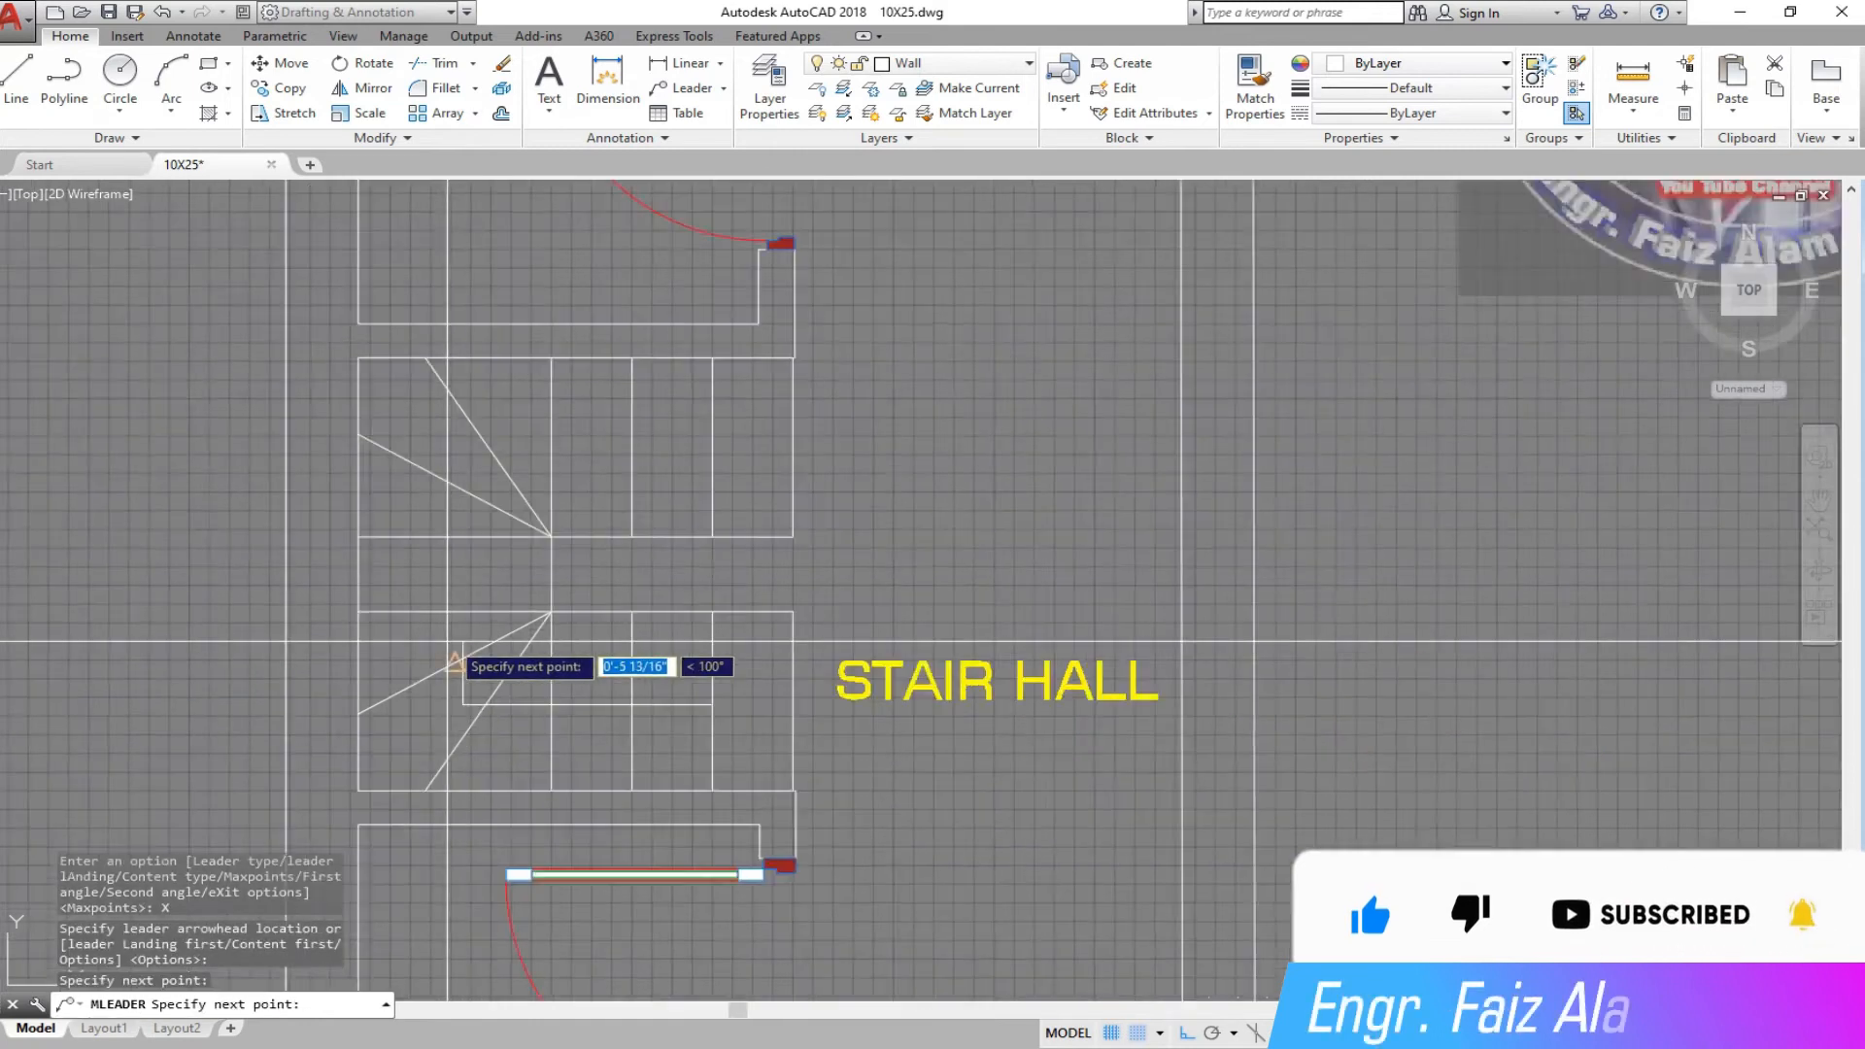
scroll(457, 631, "up", 10)
scroll(438, 439, "down", 3)
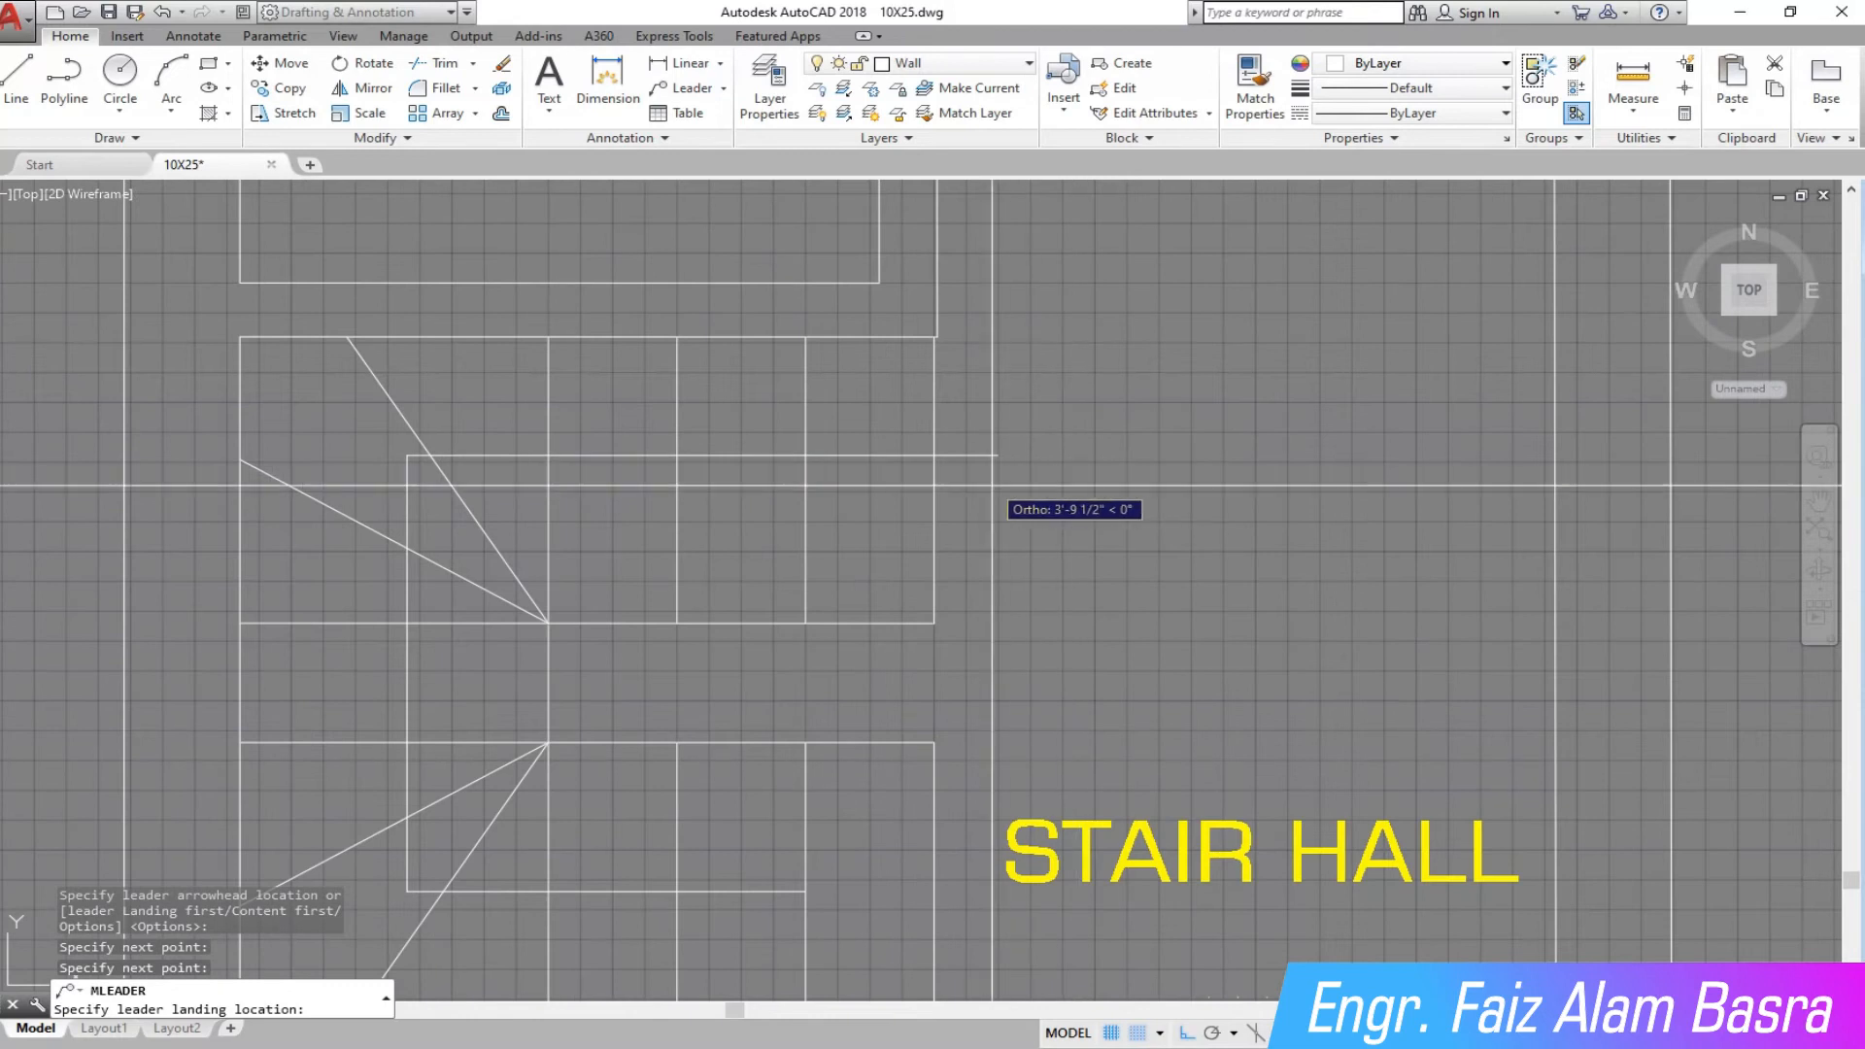
left_click(1027, 497)
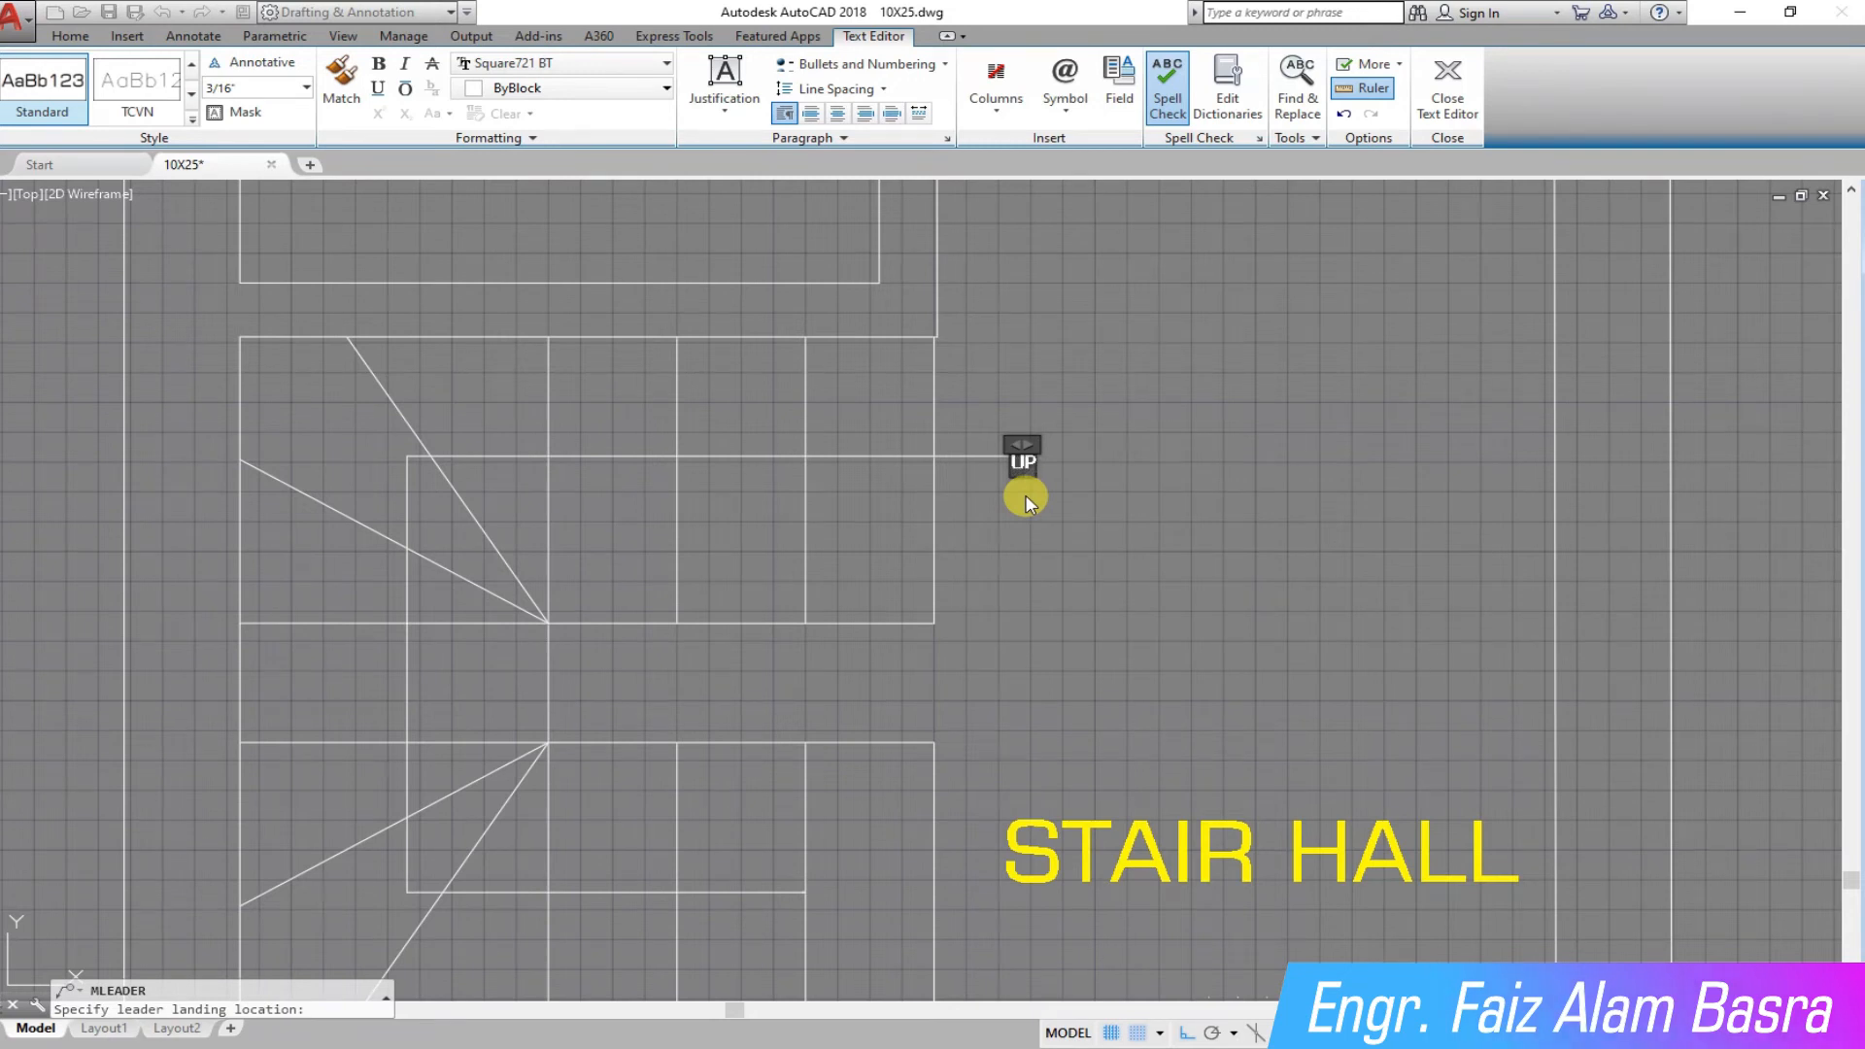
left_click(795, 554)
- Finish the UP leader's text and set its arrowhead size to 4"
left_click(1020, 522)
left_click(987, 404)
left_click(183, 13)
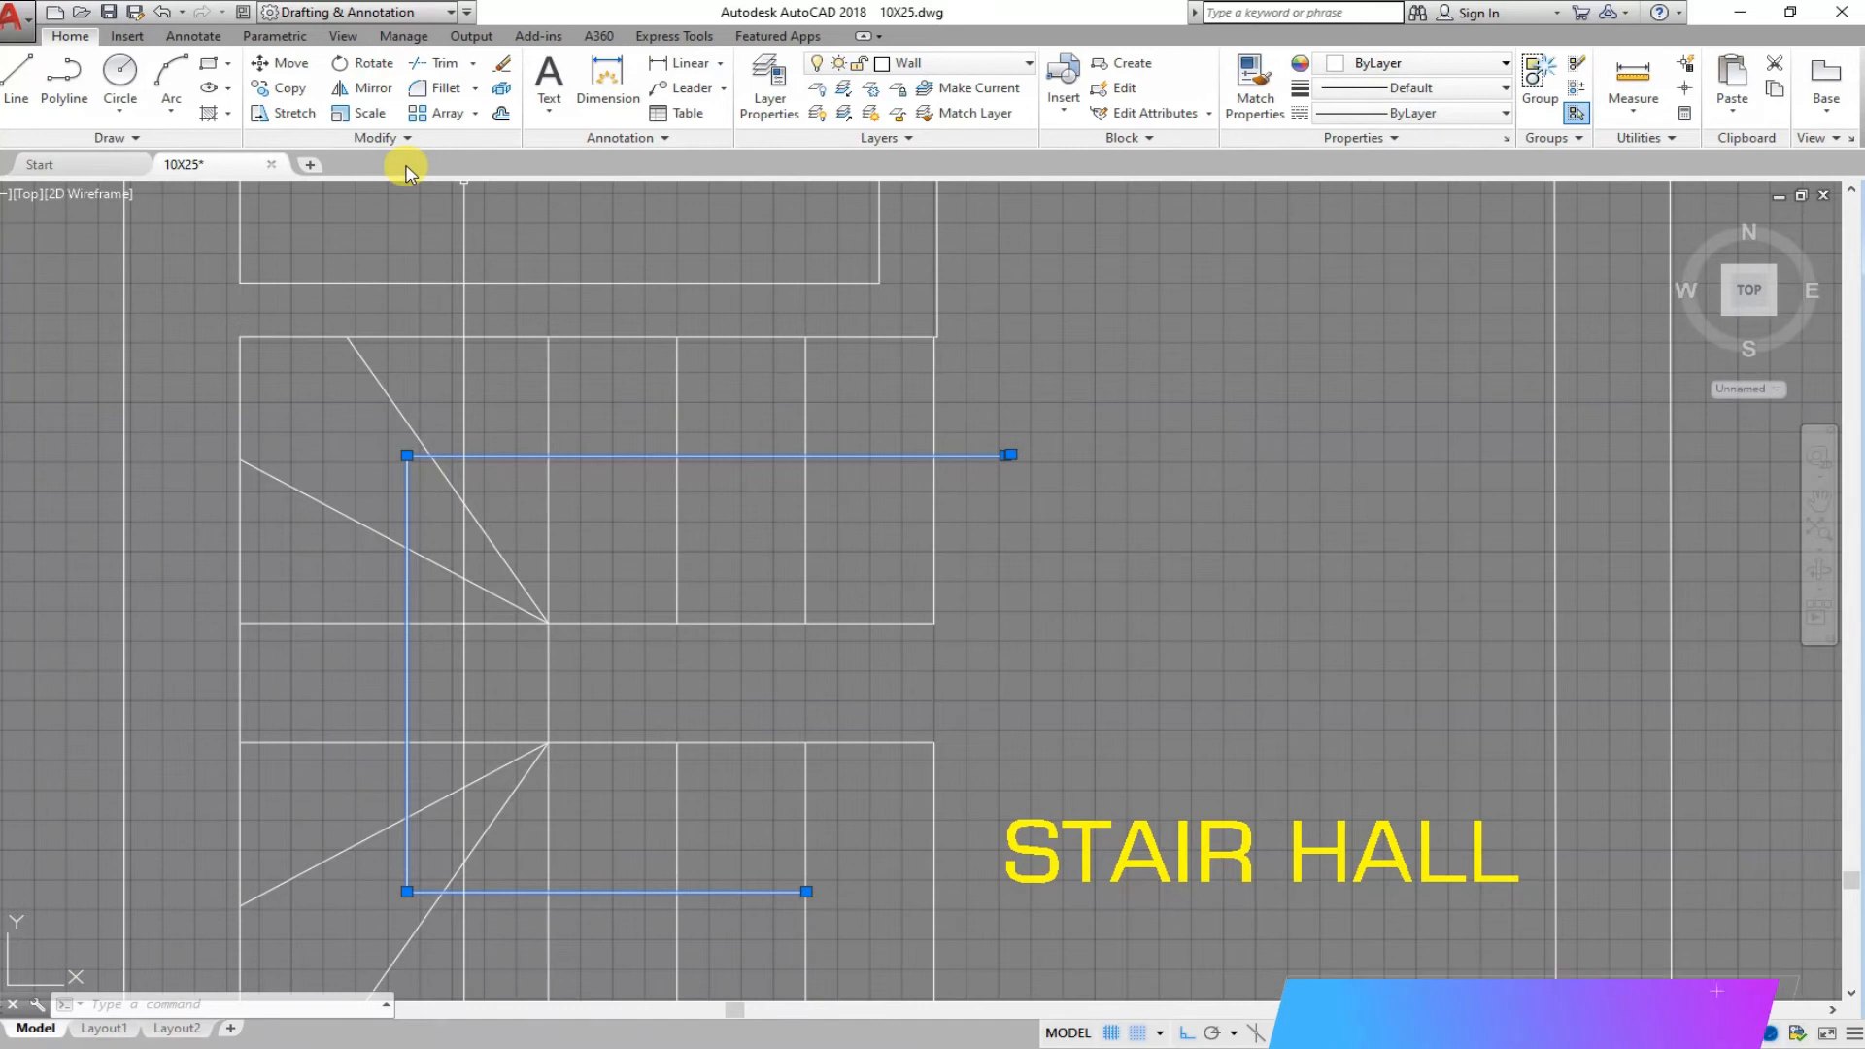
left_click(243, 12)
left_click(284, 503)
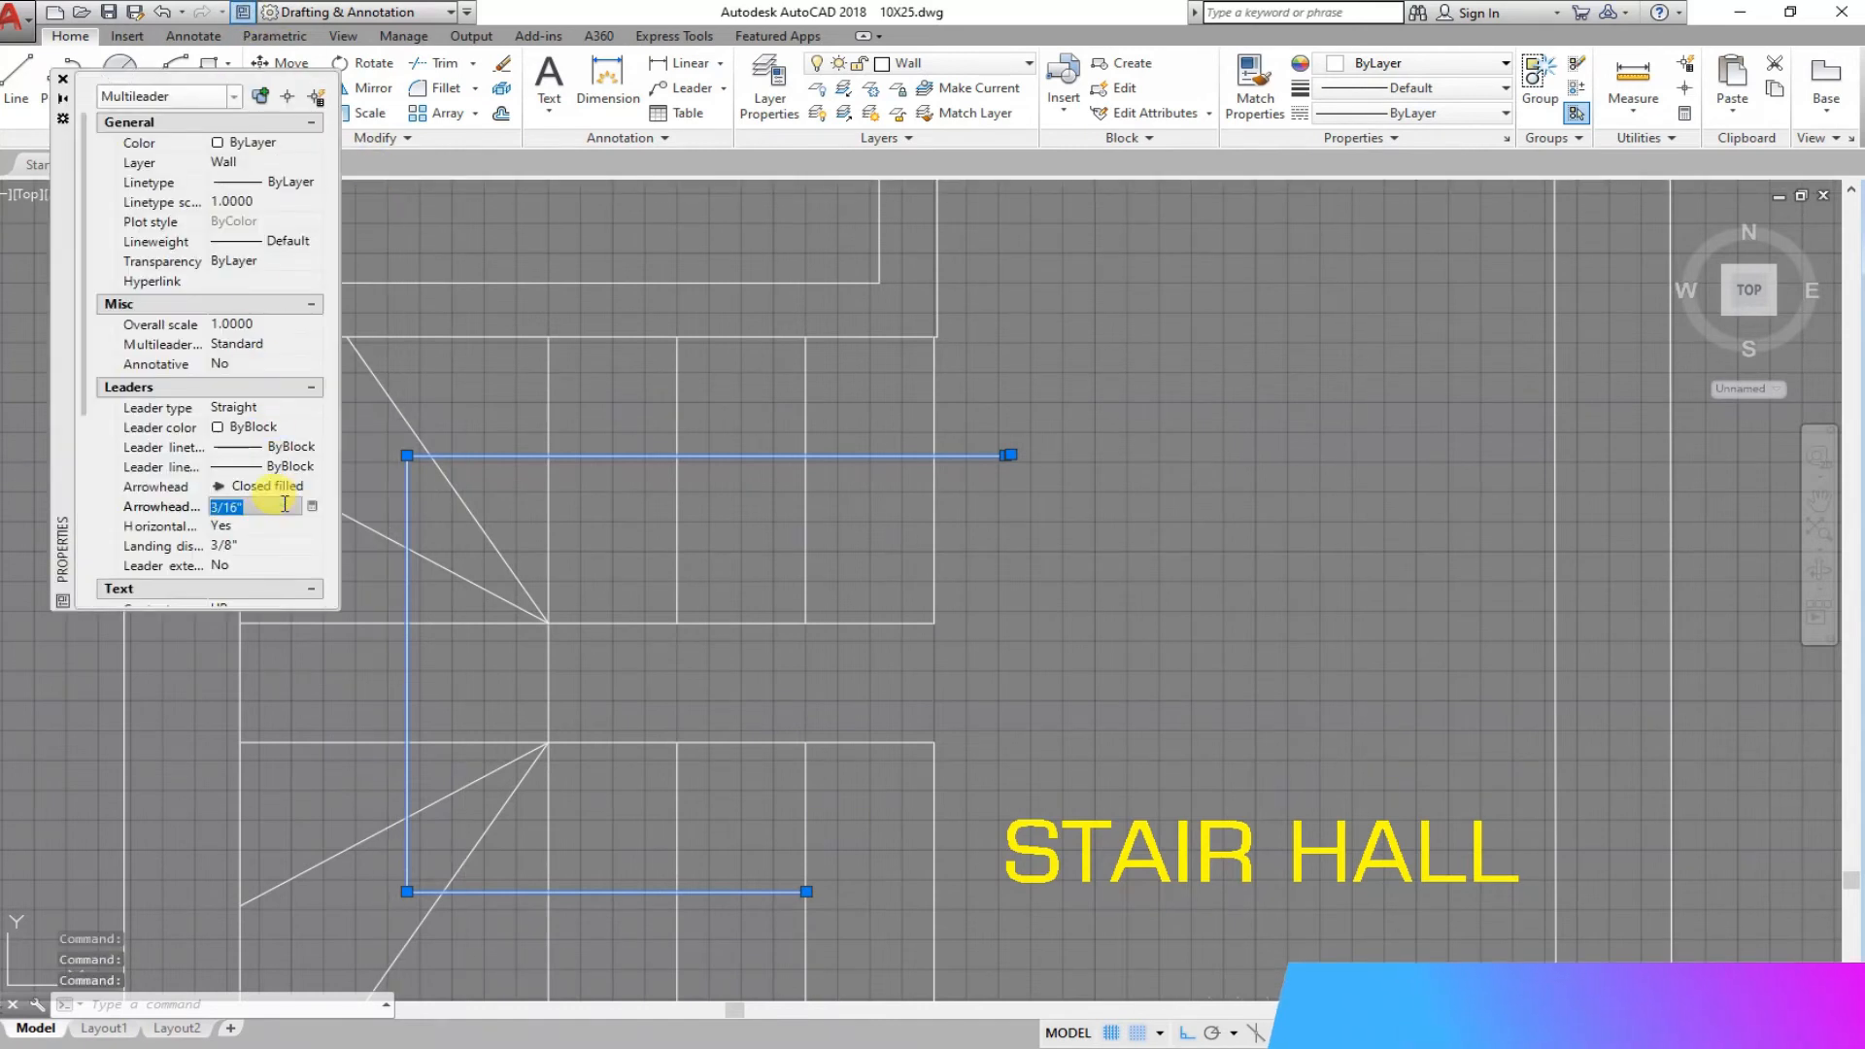
type("4")
key("Return")
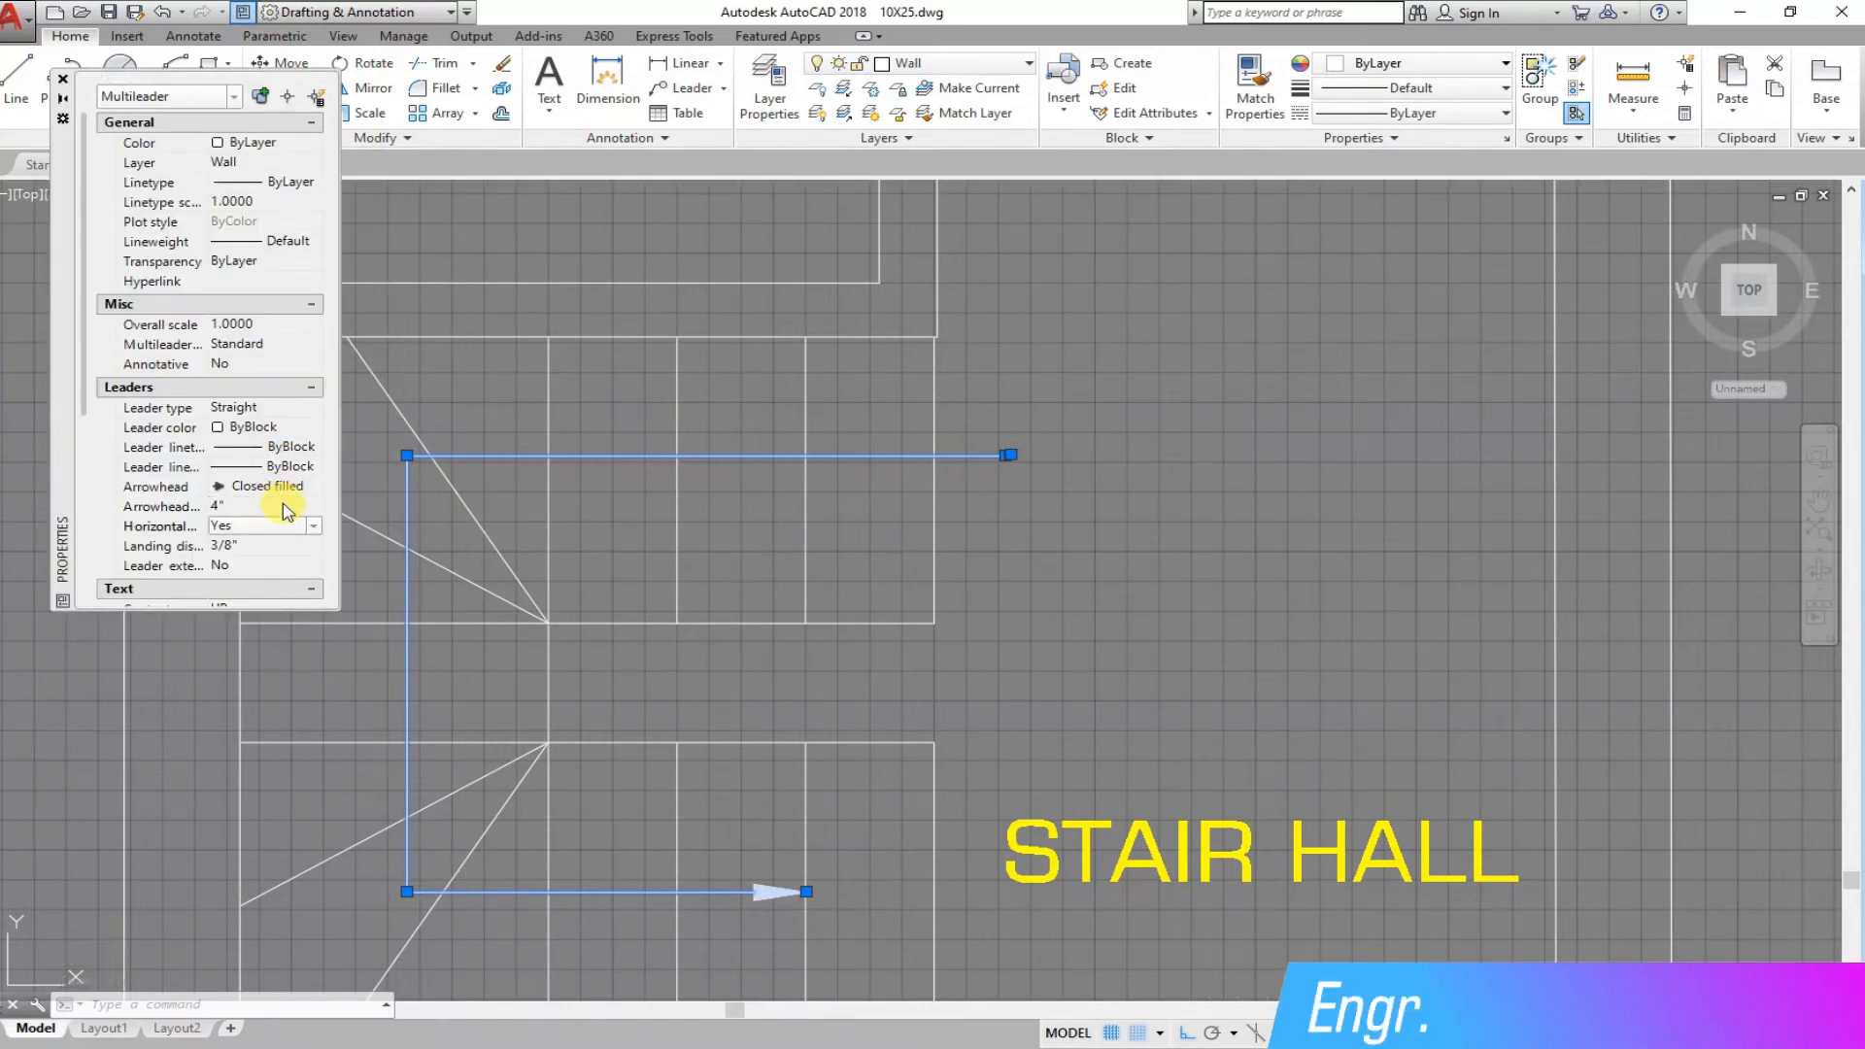
- Set the UP leader's text height to 5" and close its properties
scroll(272, 505, "down", 5)
left_click(258, 383)
type("5")
key("Return")
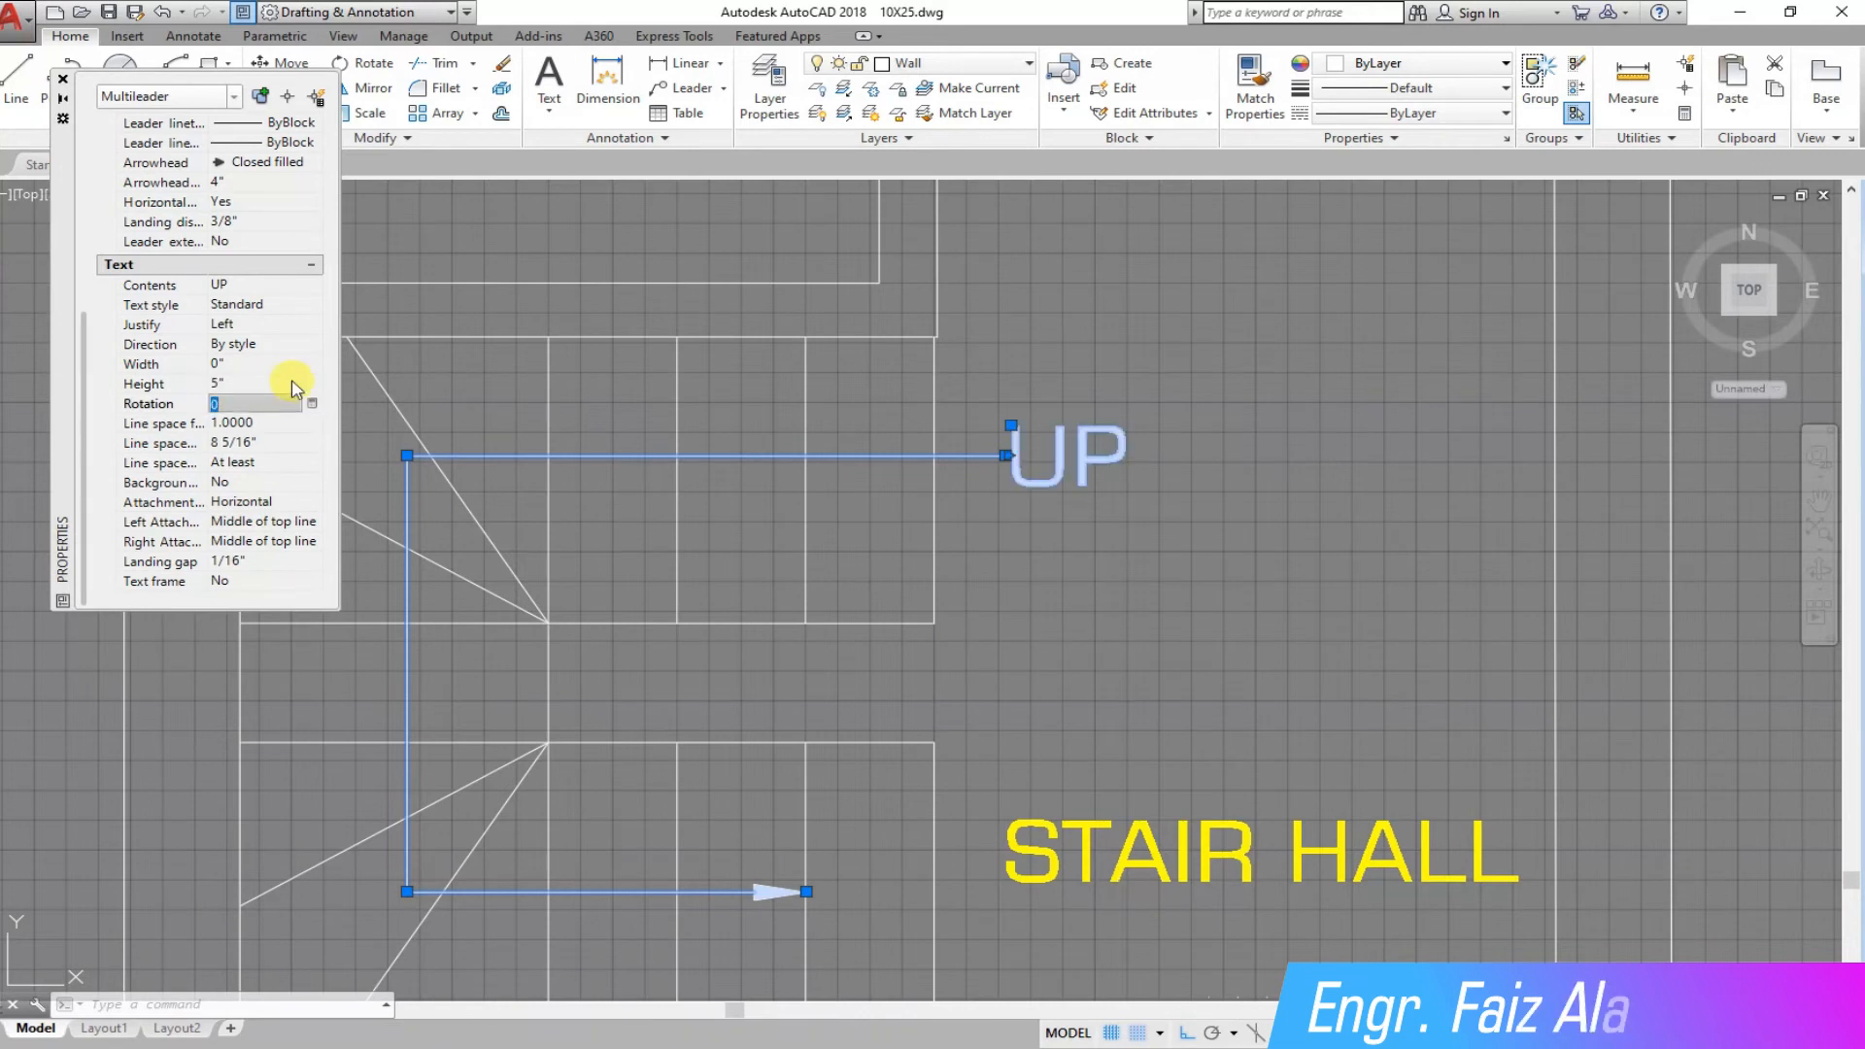
key("Escape")
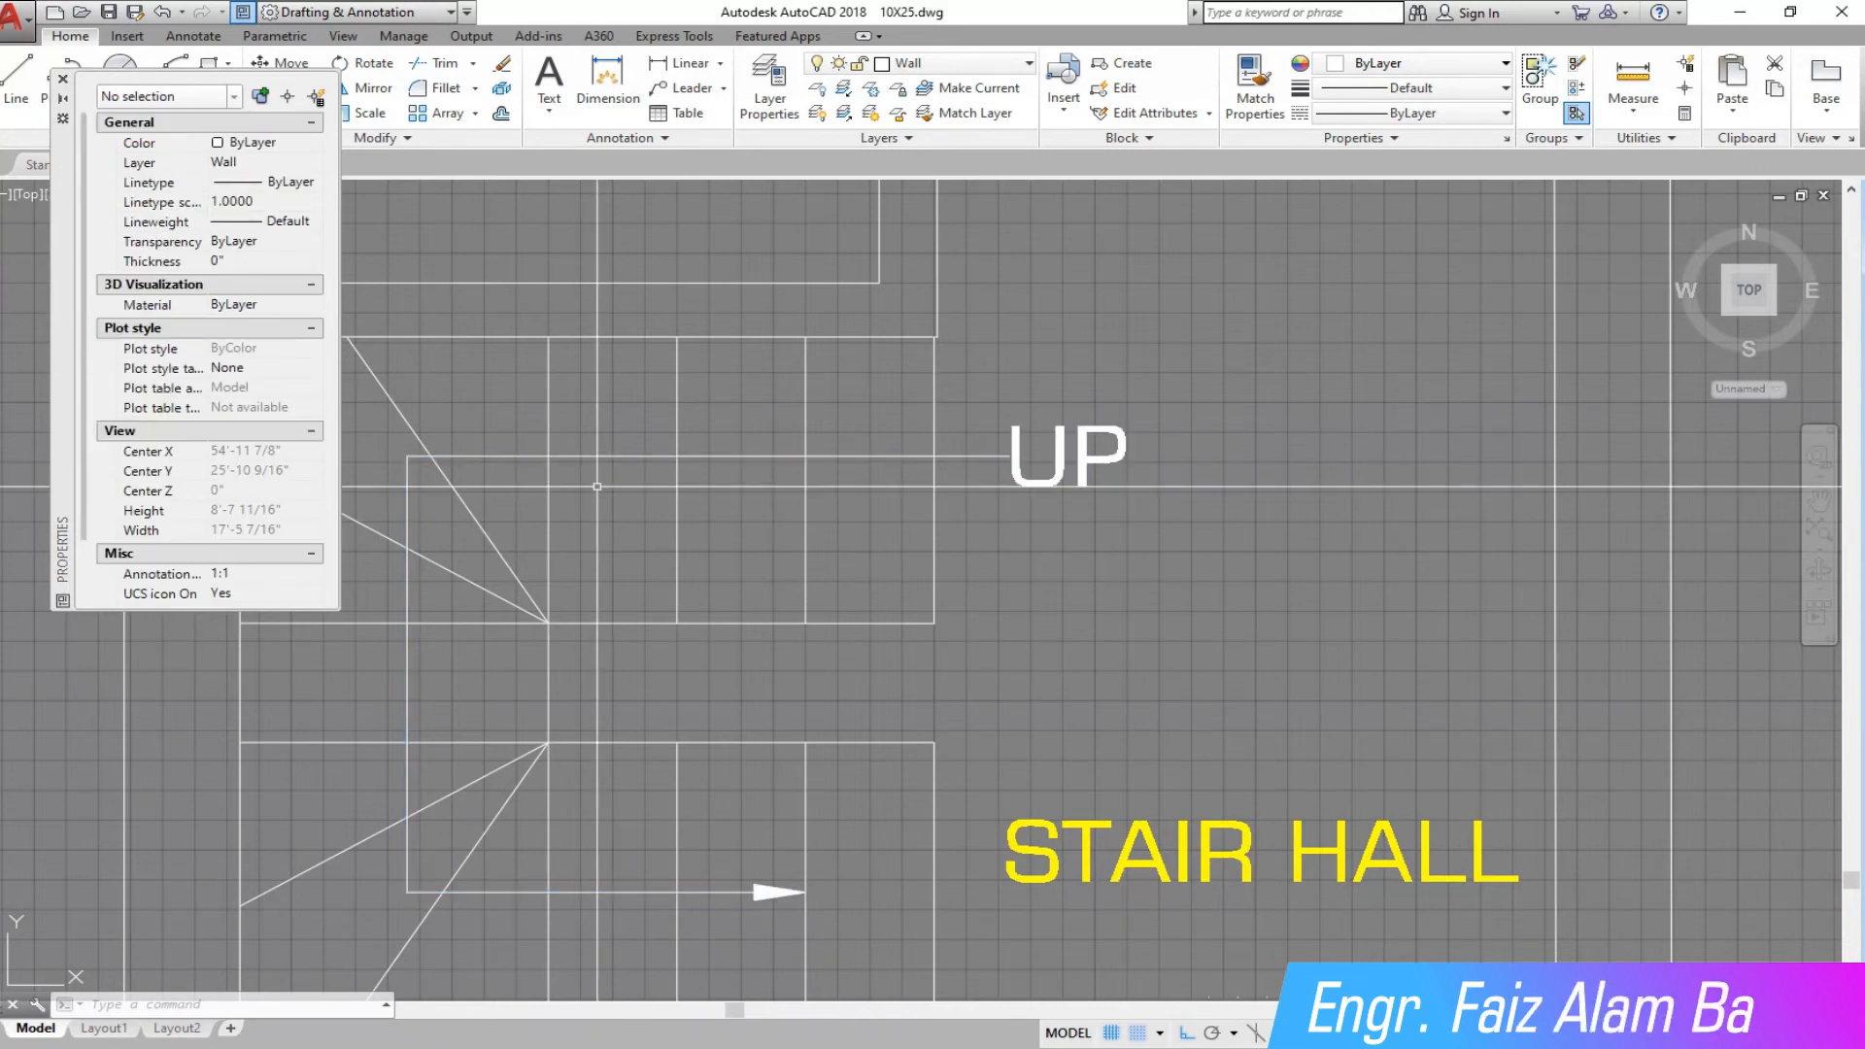
left_click(64, 78)
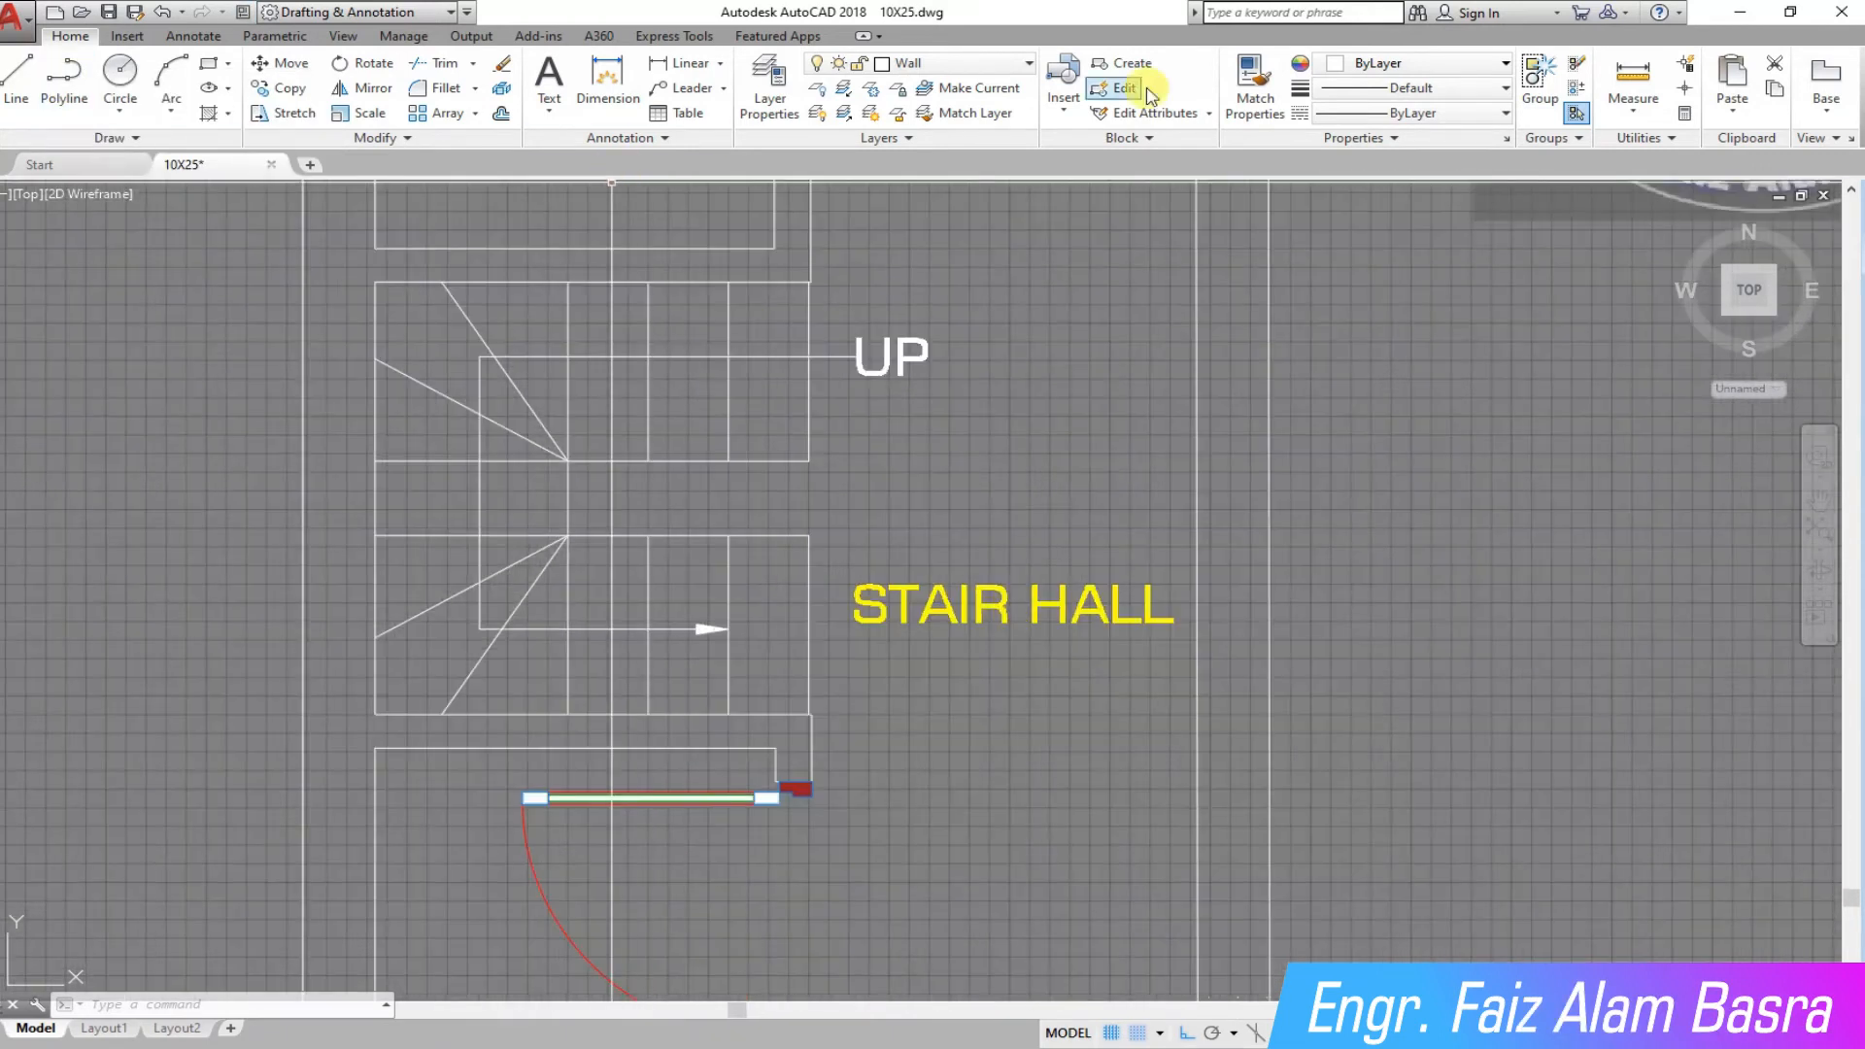
- Match the UP leader and its text to the properties of the STAIR HALL label
left_click(1255, 87)
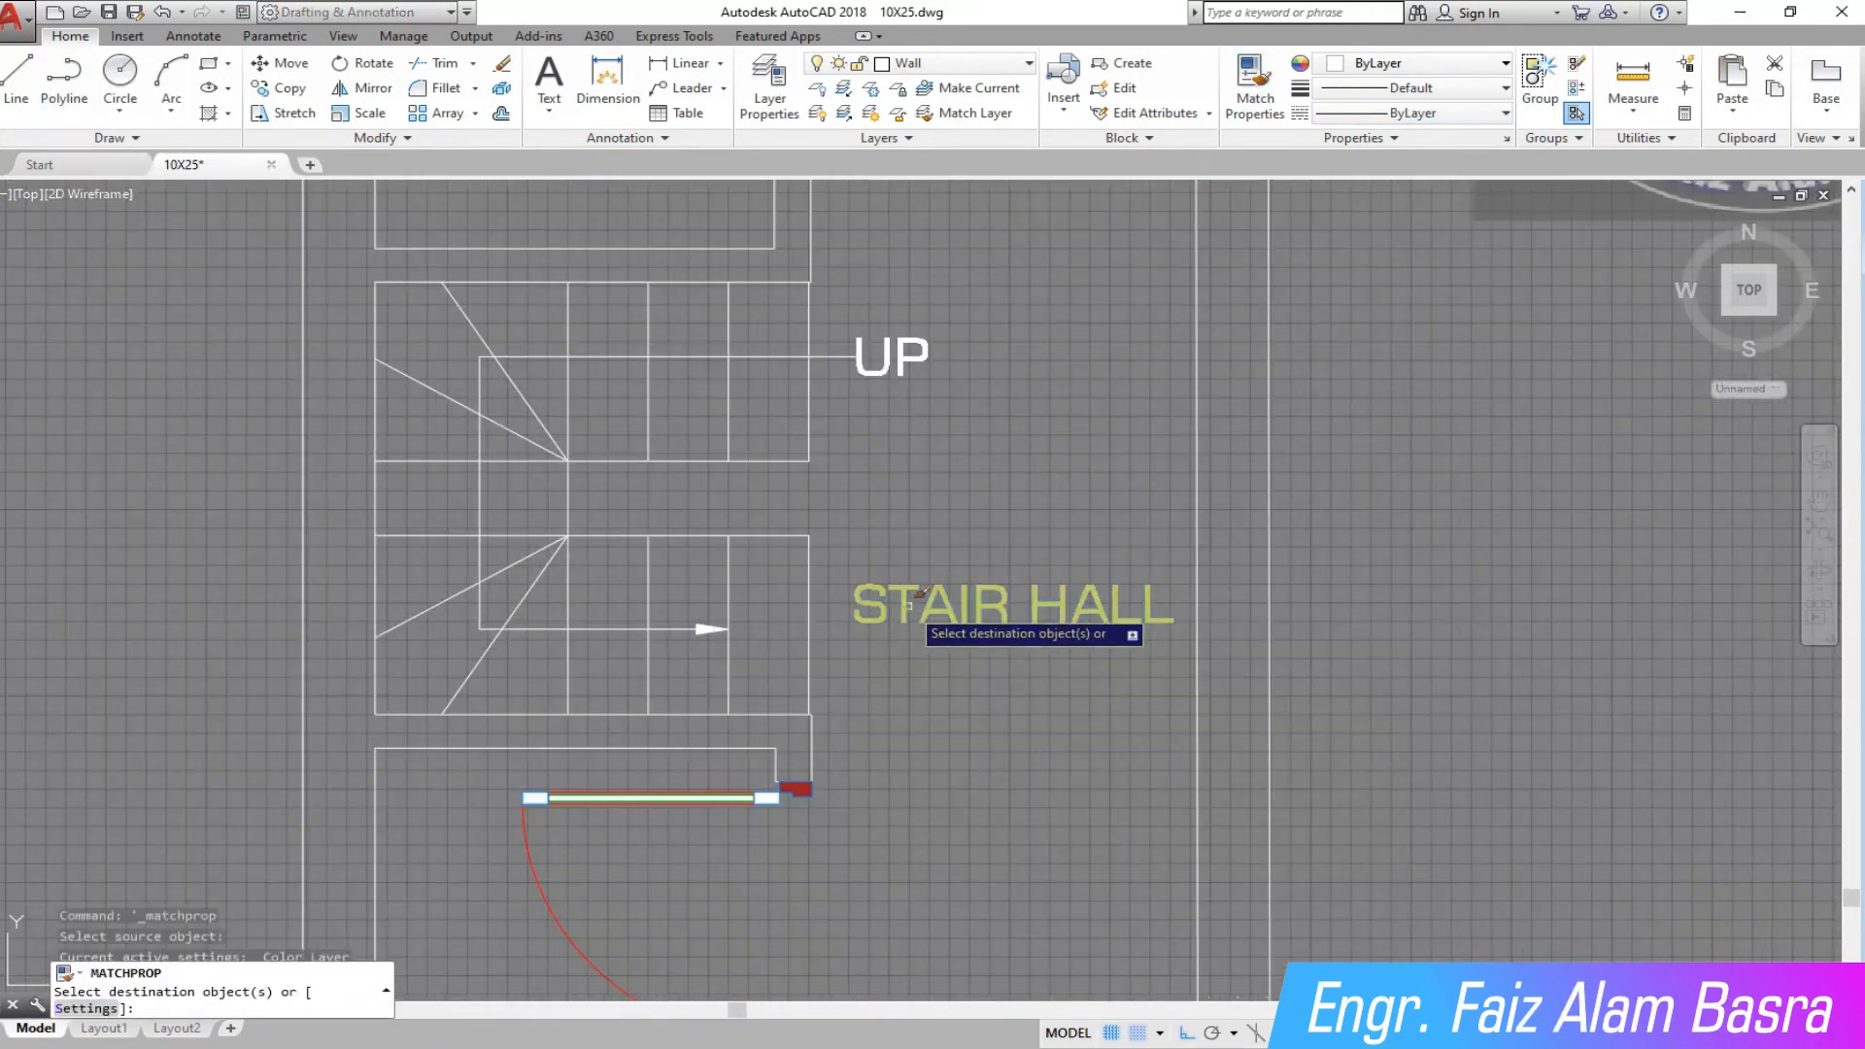
left_click(905, 408)
left_click(830, 314)
key("Return")
scroll(777, 621, "down", 2)
middle_click_drag(737, 608, 684, 603)
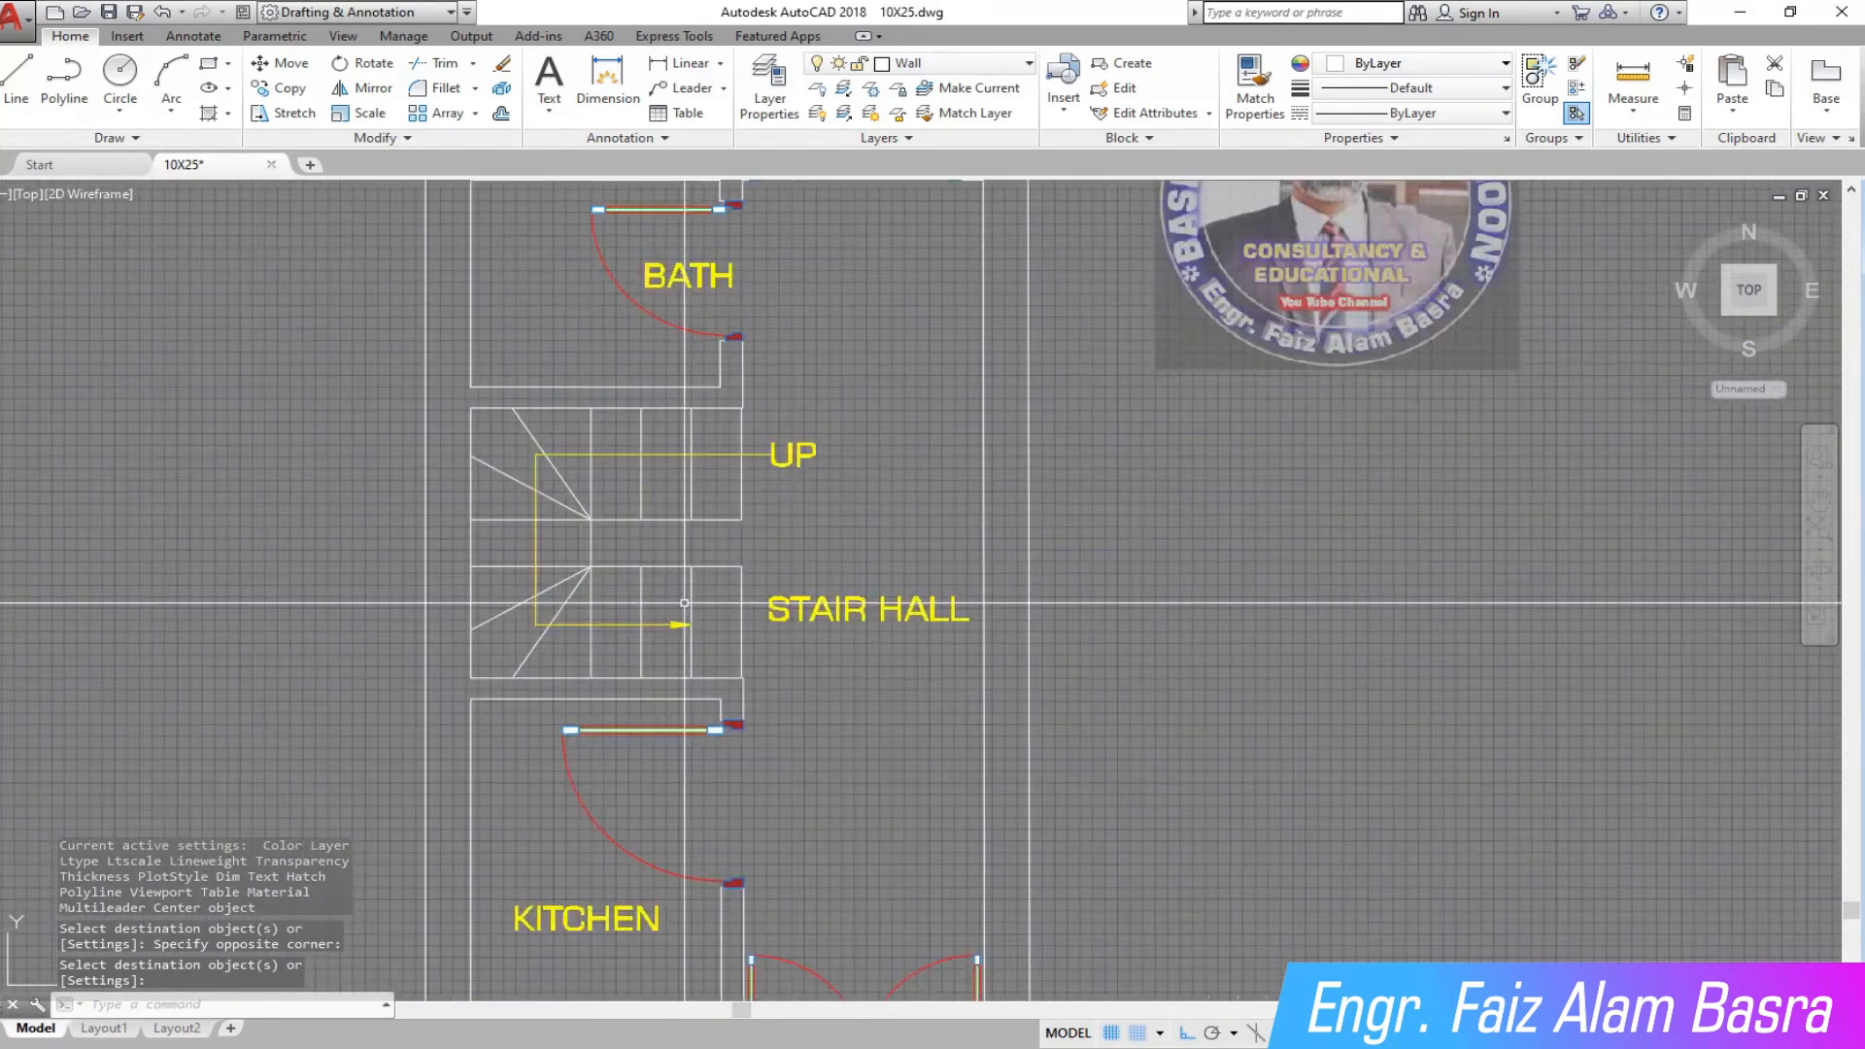
- Try Trim and Extend on the inner edge line of the lower stair flight
scroll(685, 603, "up", 4)
left_click(437, 62)
key("Return")
right_click(479, 494)
left_click(500, 504)
left_click(472, 62)
left_click(452, 124)
left_click(582, 561)
left_click(567, 489)
right_click(567, 490)
left_click(603, 507)
- Assign the DASHEDX2 linetype to the three outer tread lines of the lower stair flight
left_click(827, 577)
left_click(466, 546)
left_click(1514, 88)
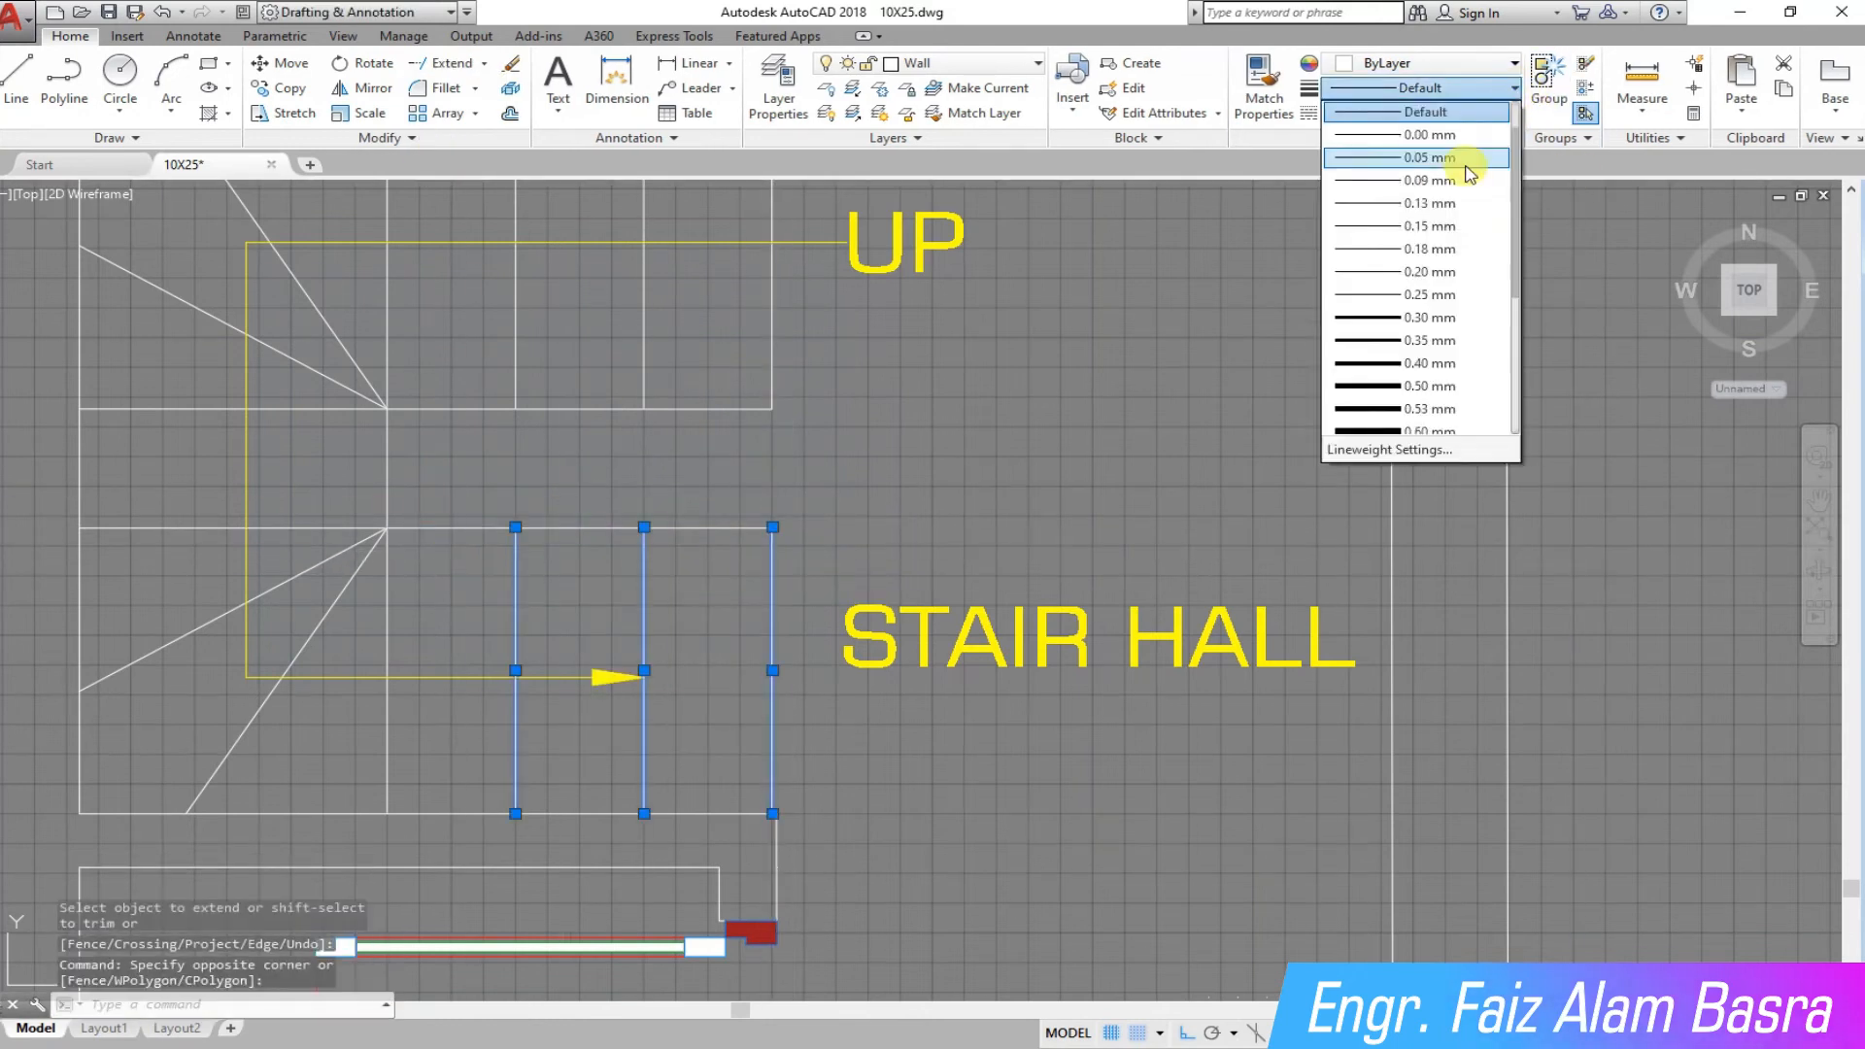
left_click(1500, 111)
left_click(1514, 113)
left_click(1389, 216)
key("Escape")
- Set the linetype scale of the lower flight's three dashed tread lines to 5
left_click(792, 586)
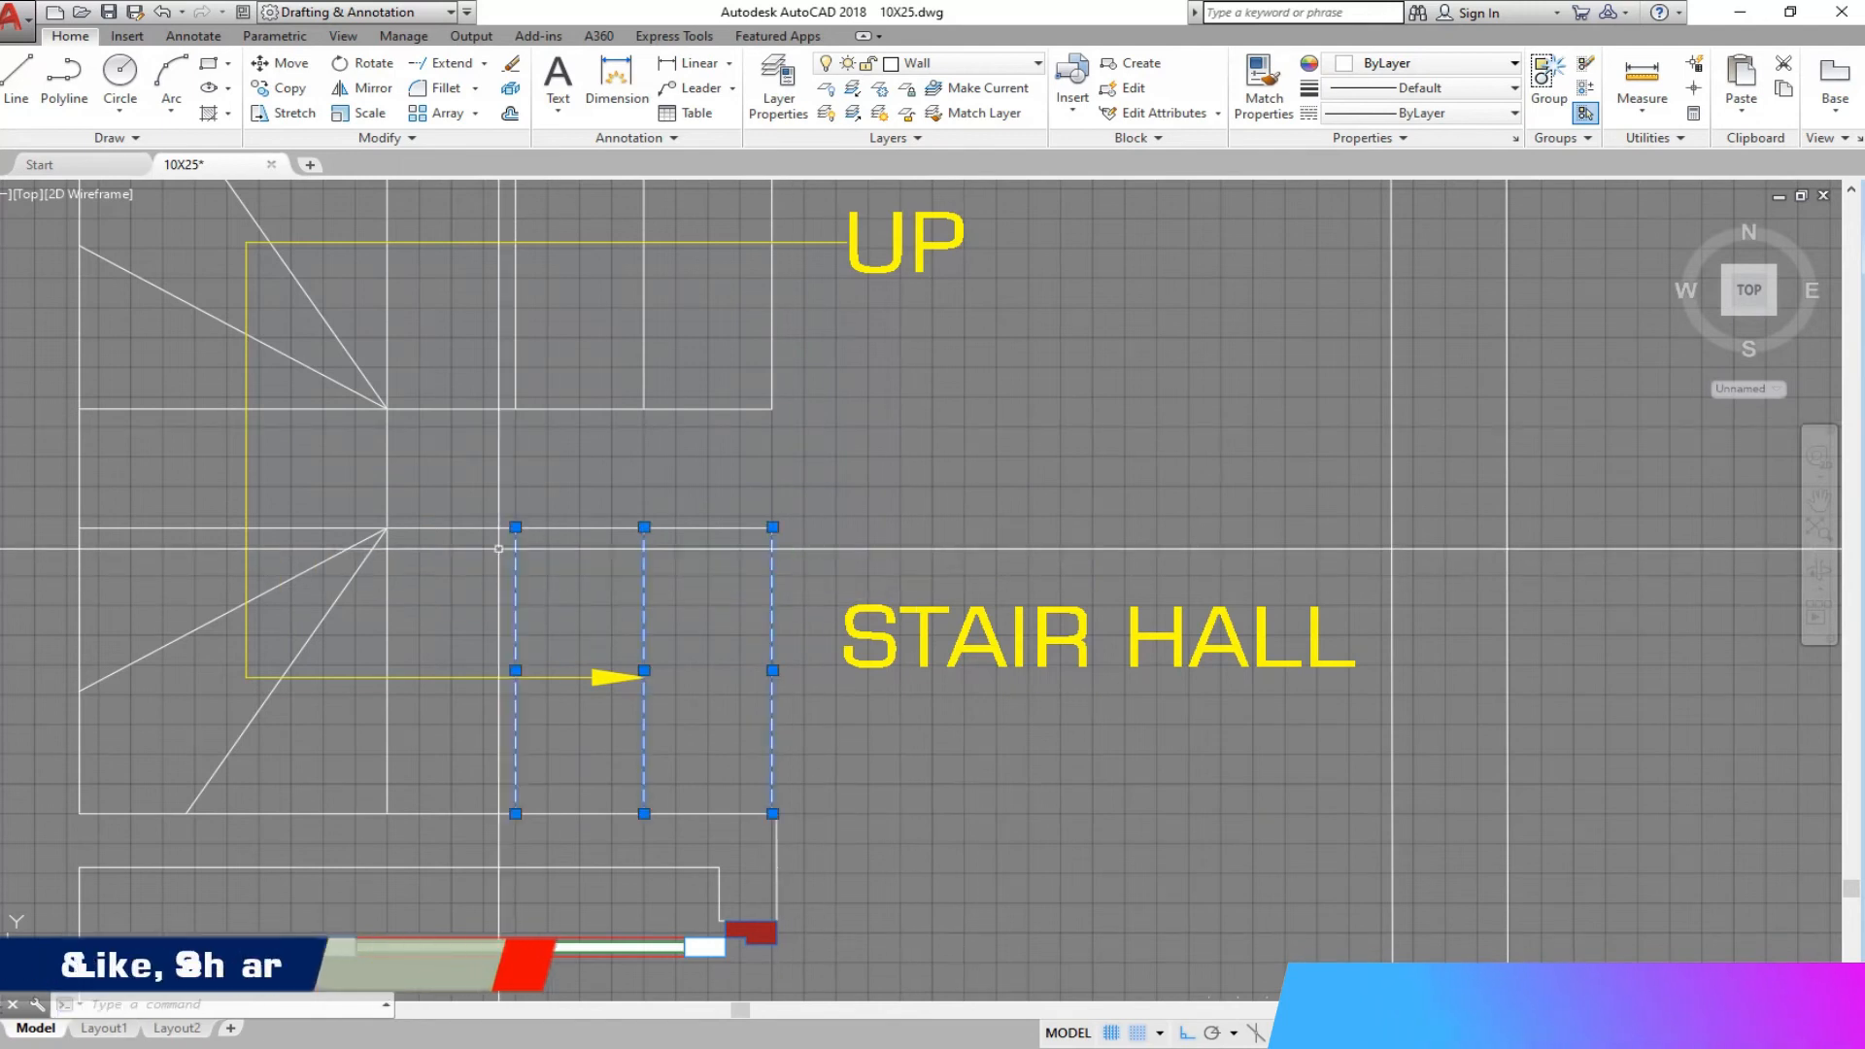
left_click(512, 536)
left_click(243, 12)
left_click(255, 202)
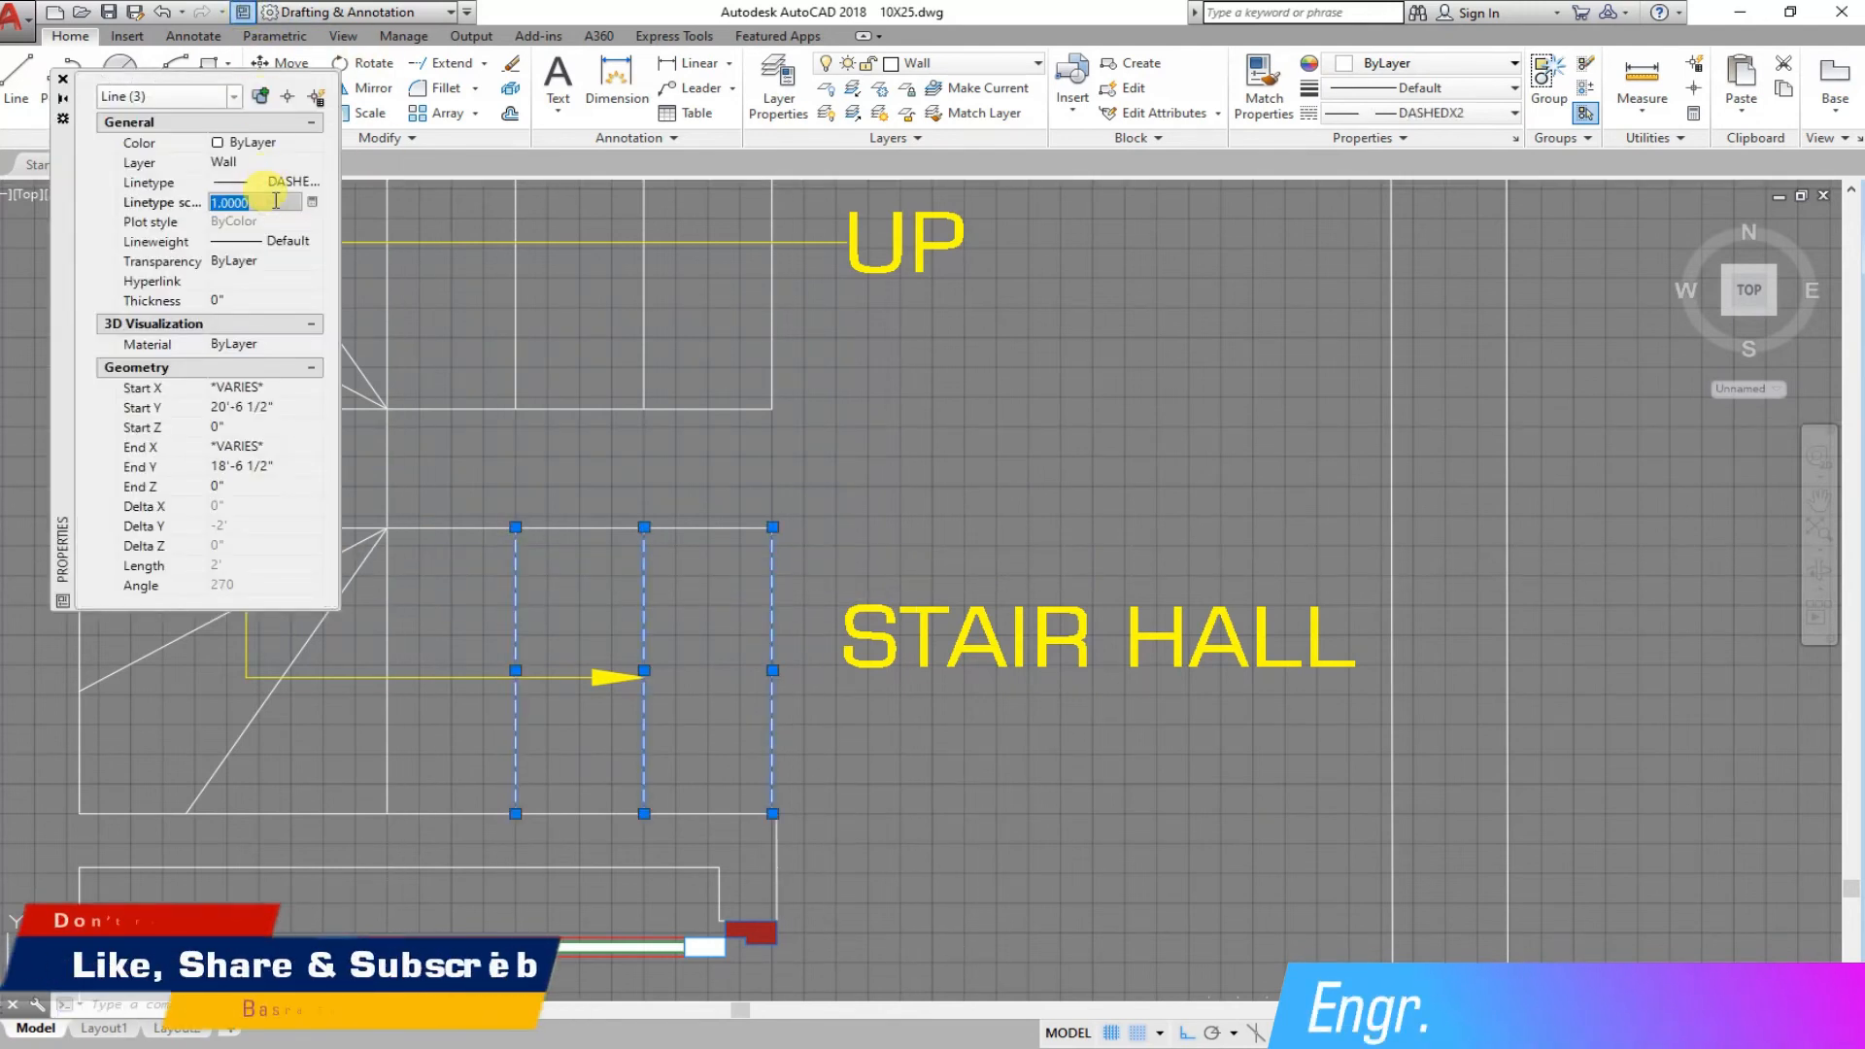
type("5")
key("Return")
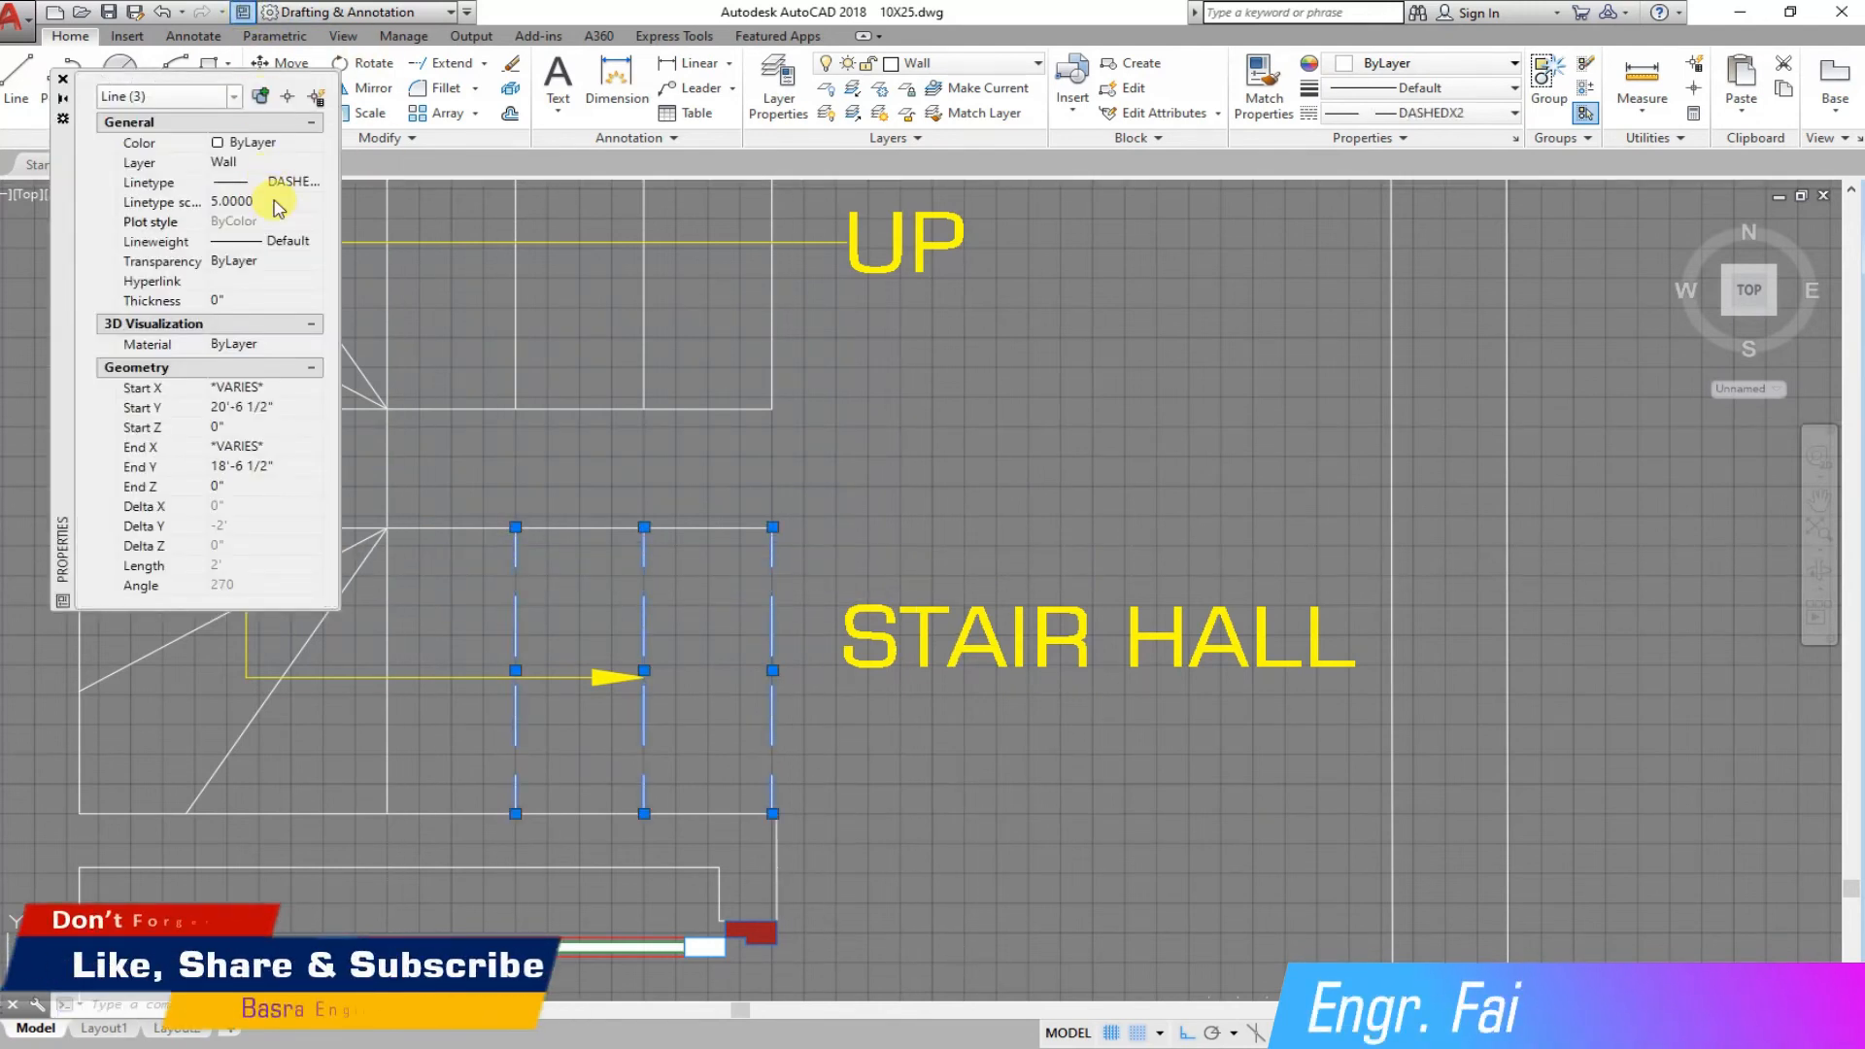
left_click(63, 79)
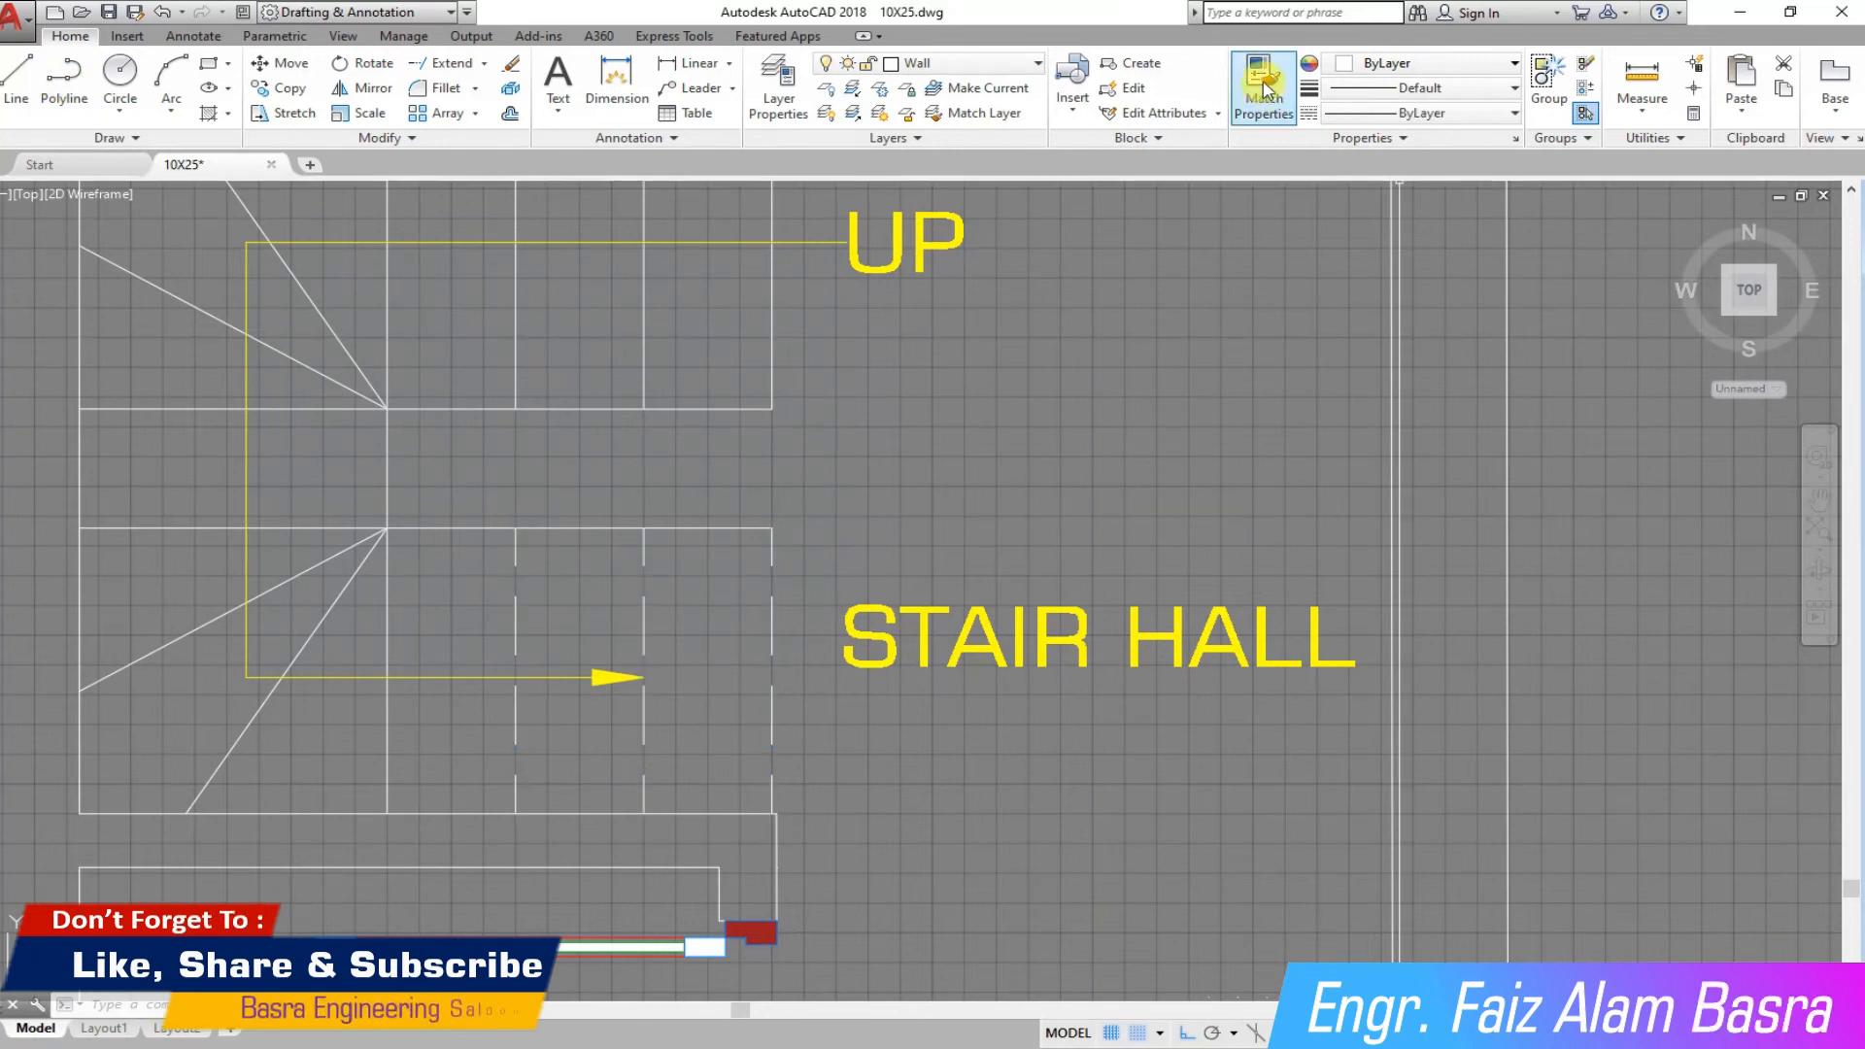
- Match the dashed tread line's properties onto the inner edge line of the lower stair flight
left_click(492, 527)
key("Escape")
scroll(670, 544, "down", 4)
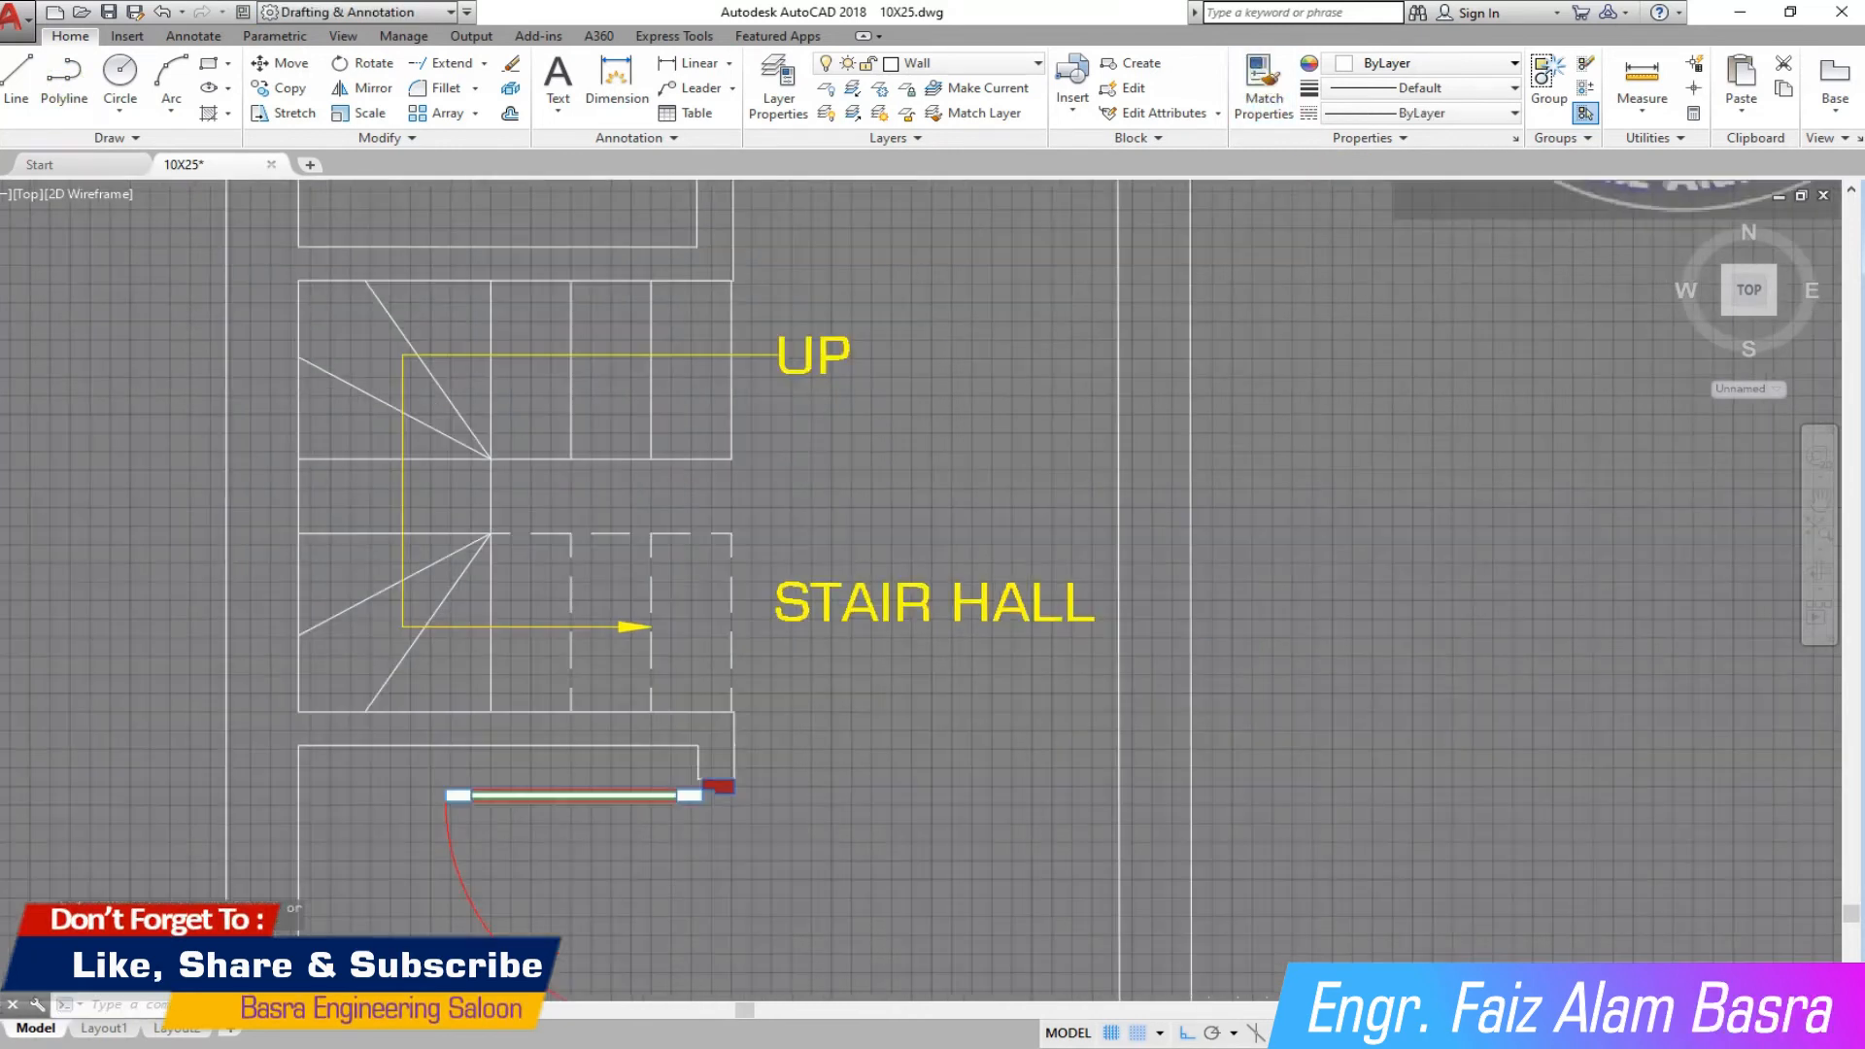
- Check the dashed lines of the lower stair flight and save the drawing
scroll(718, 544, "up", 2)
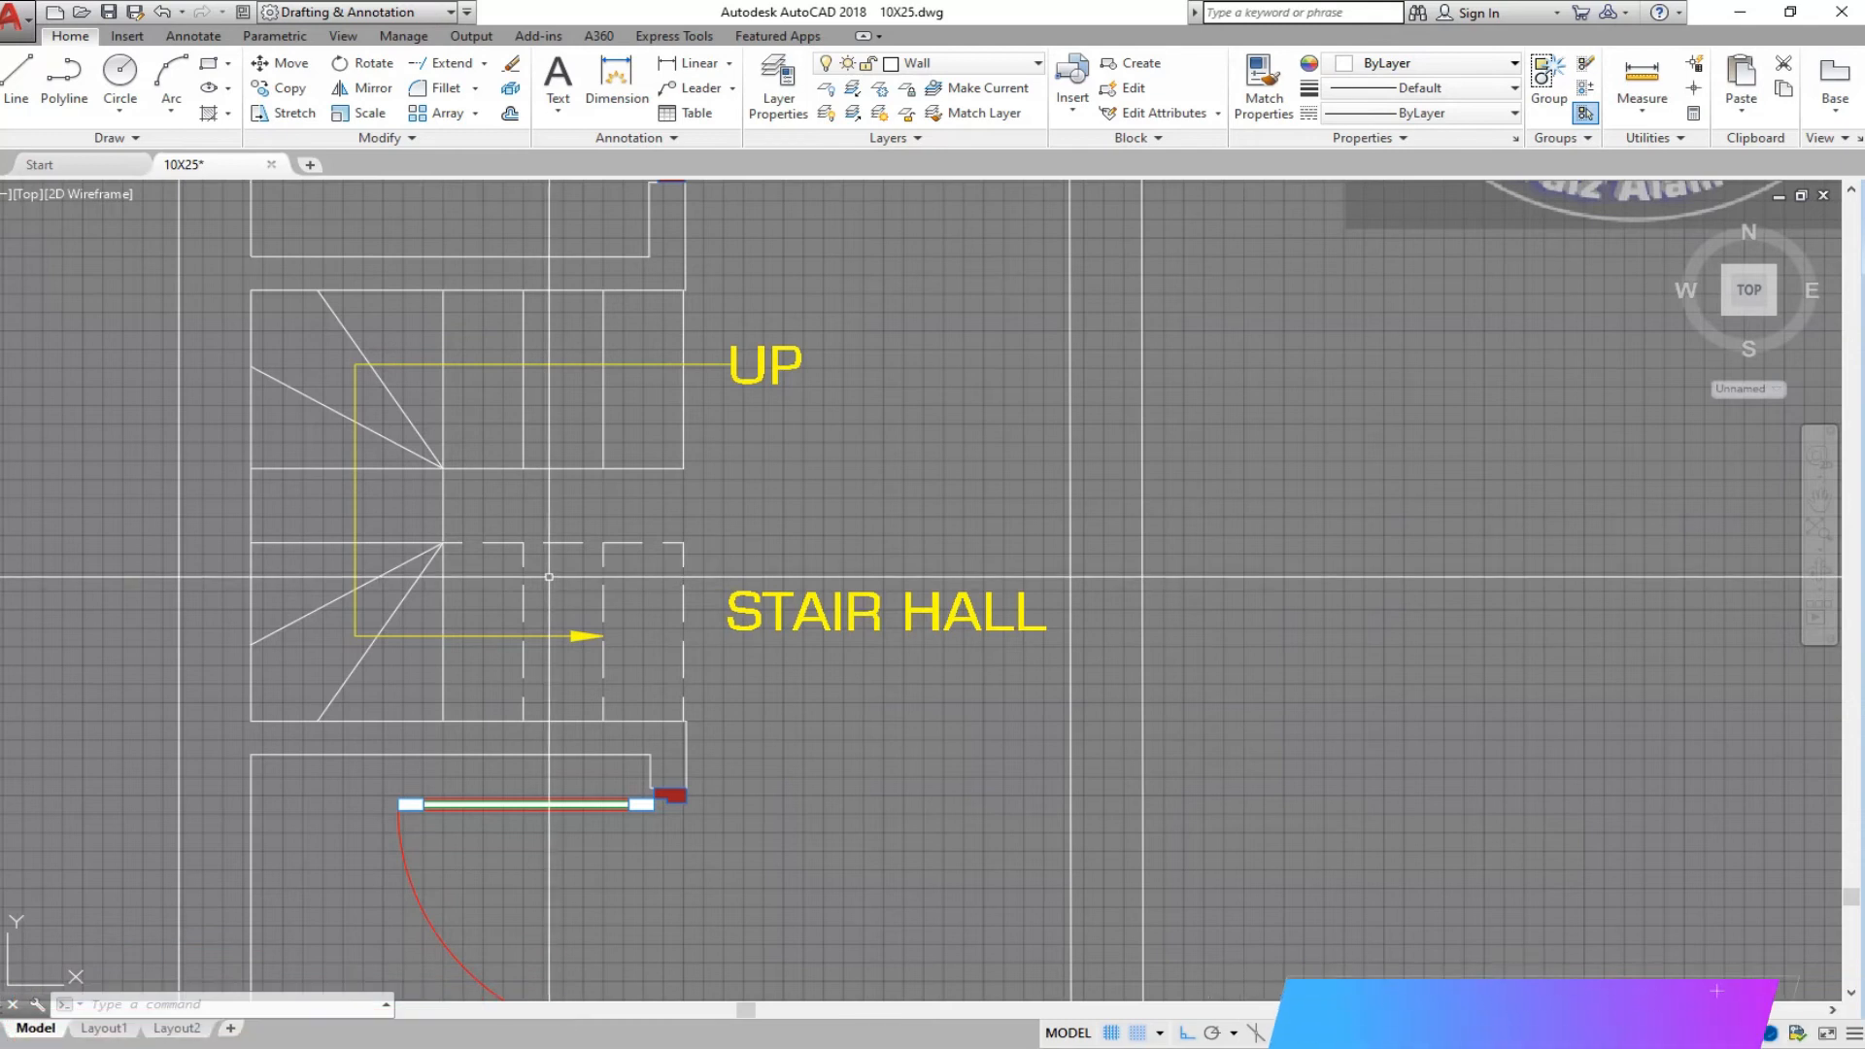
scroll(549, 577, "up", 4)
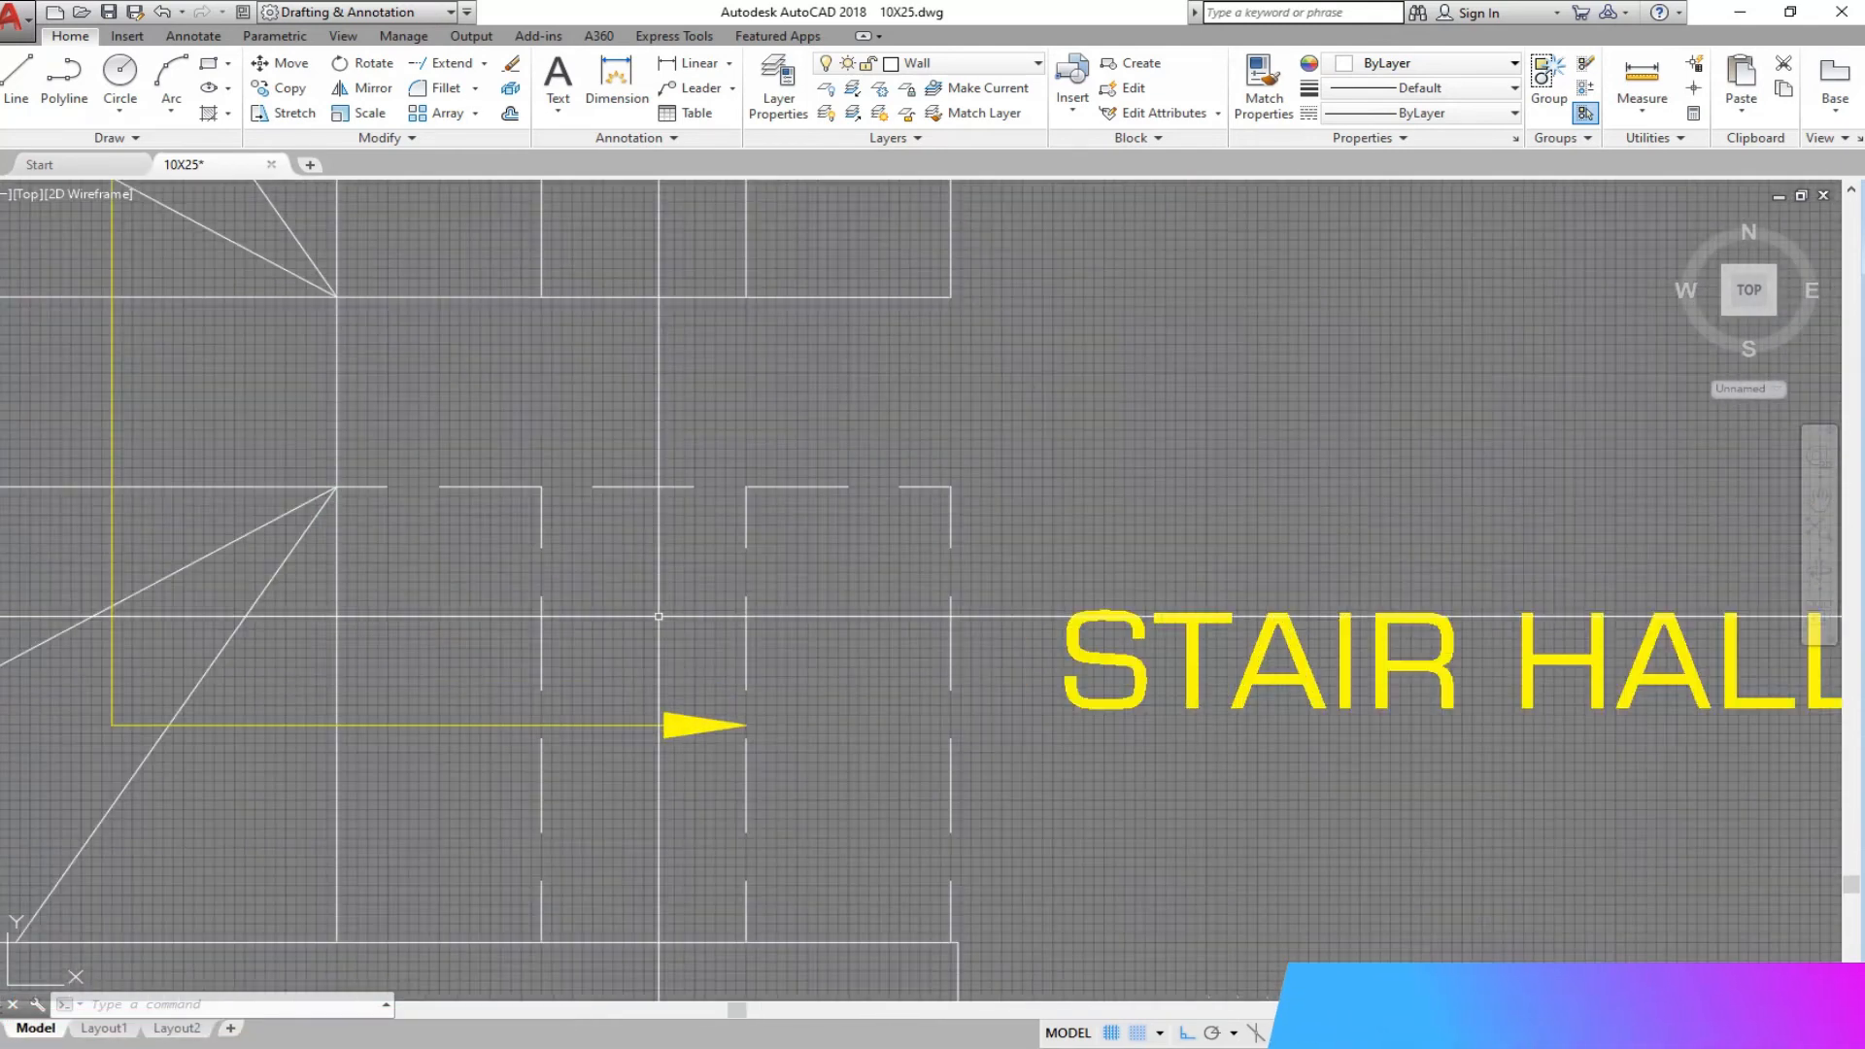
scroll(515, 535, "down", 4)
scroll(510, 505, "up", 2)
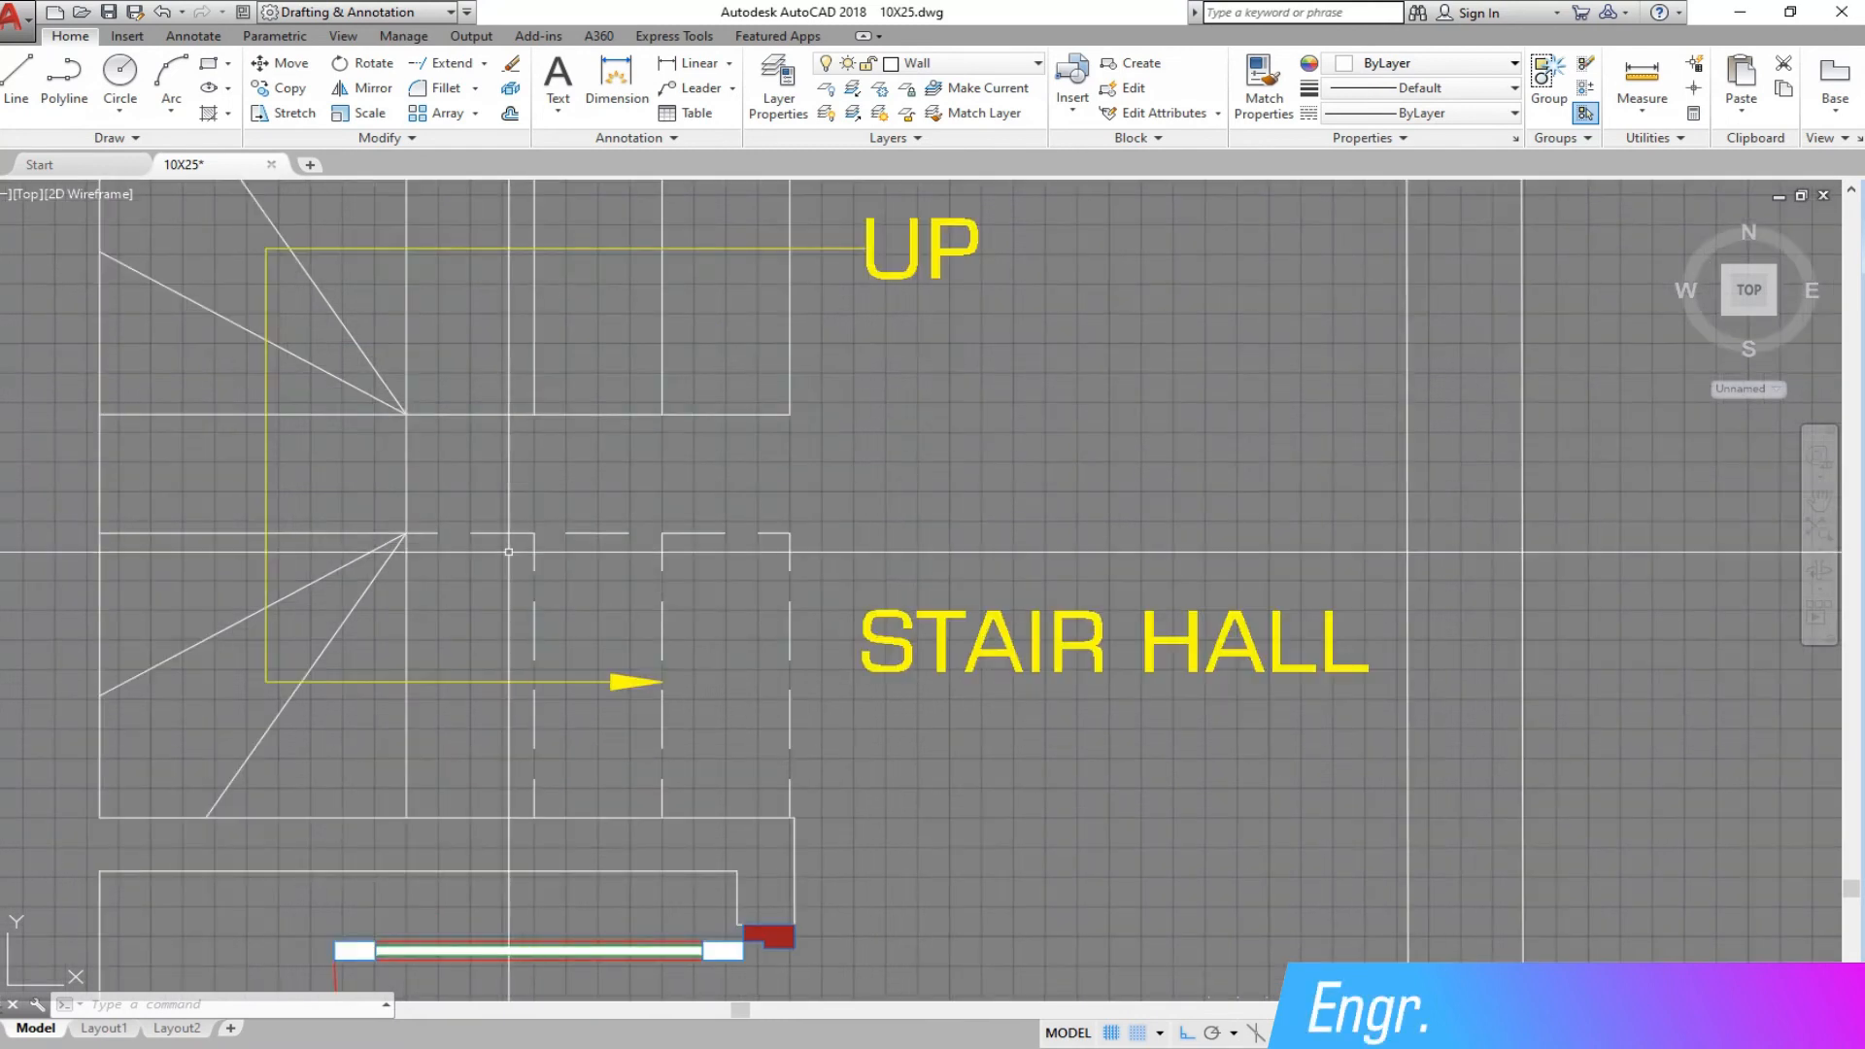
scroll(481, 611, "down", 4)
scroll(451, 636, "up", 2)
left_click(109, 13)
- Examine the stair hall, kitchen, bath and bedroom with their doors and labels
scroll(522, 835, "down", 3)
scroll(488, 879, "up", 3)
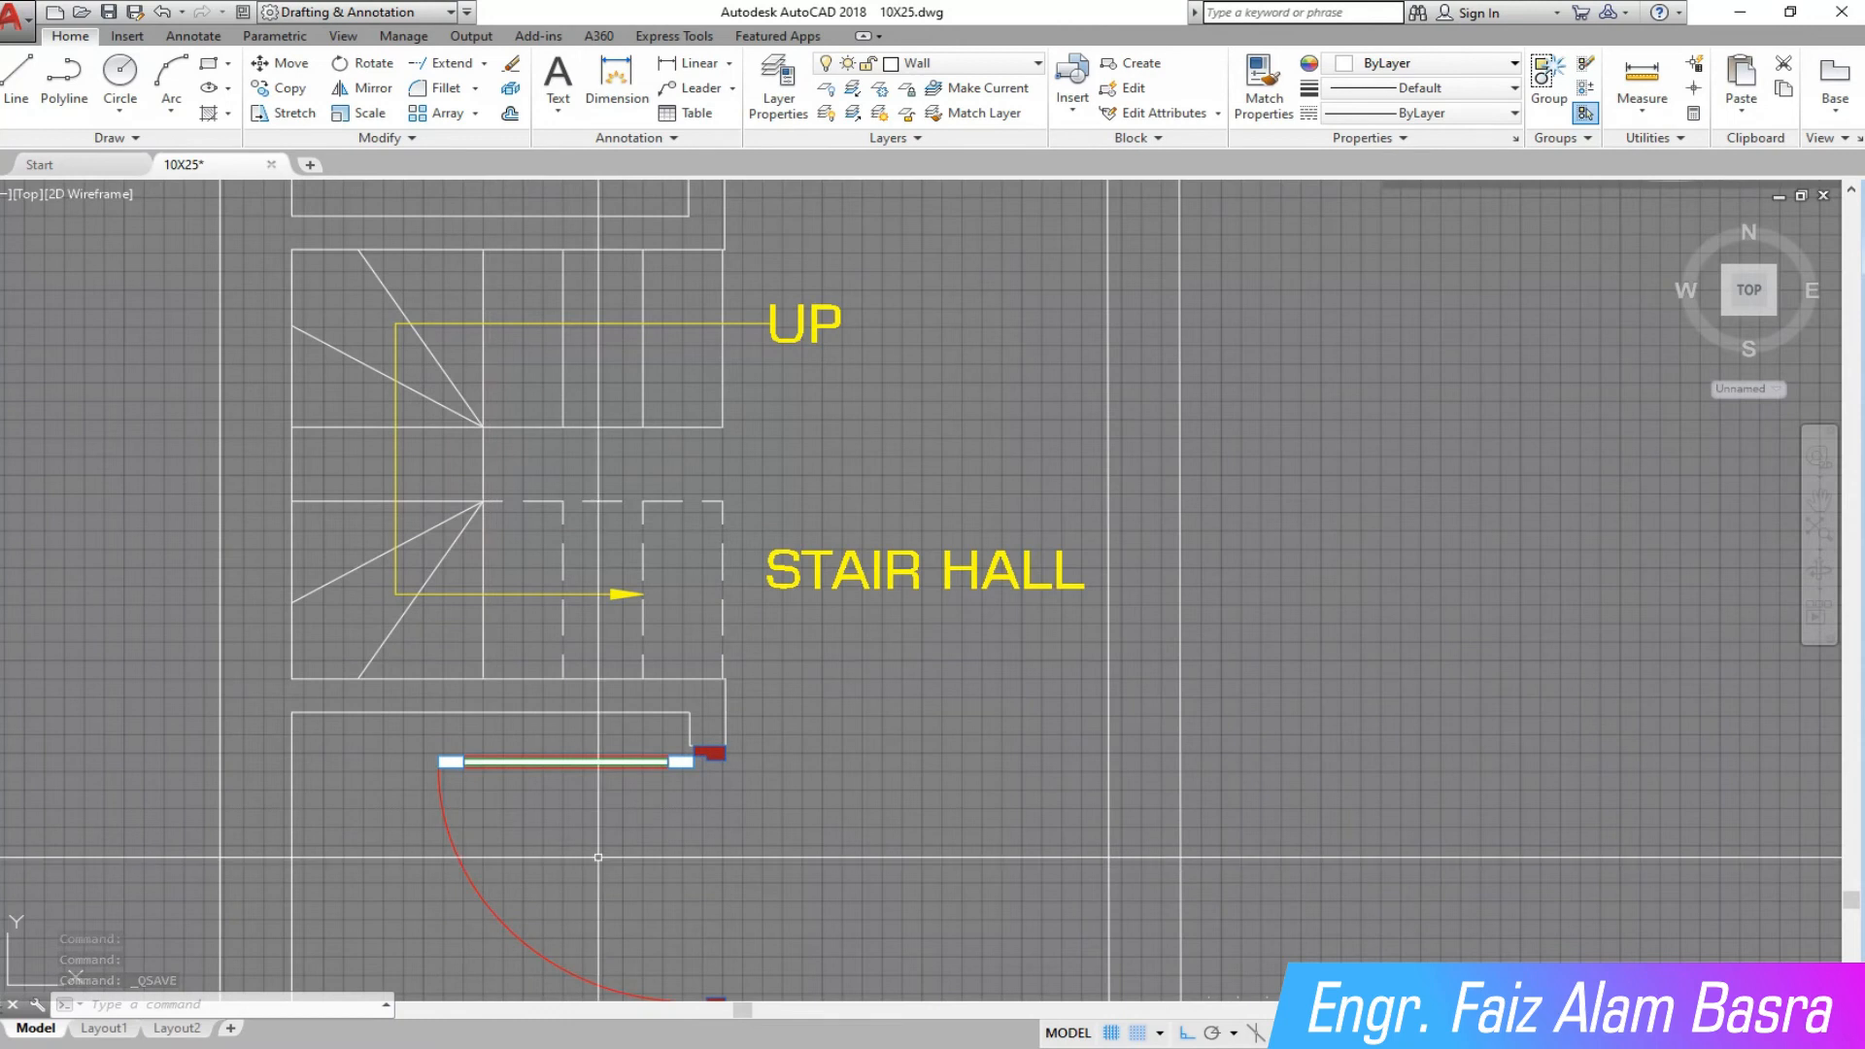
scroll(598, 856, "down", 5)
scroll(347, 745, "up", 5)
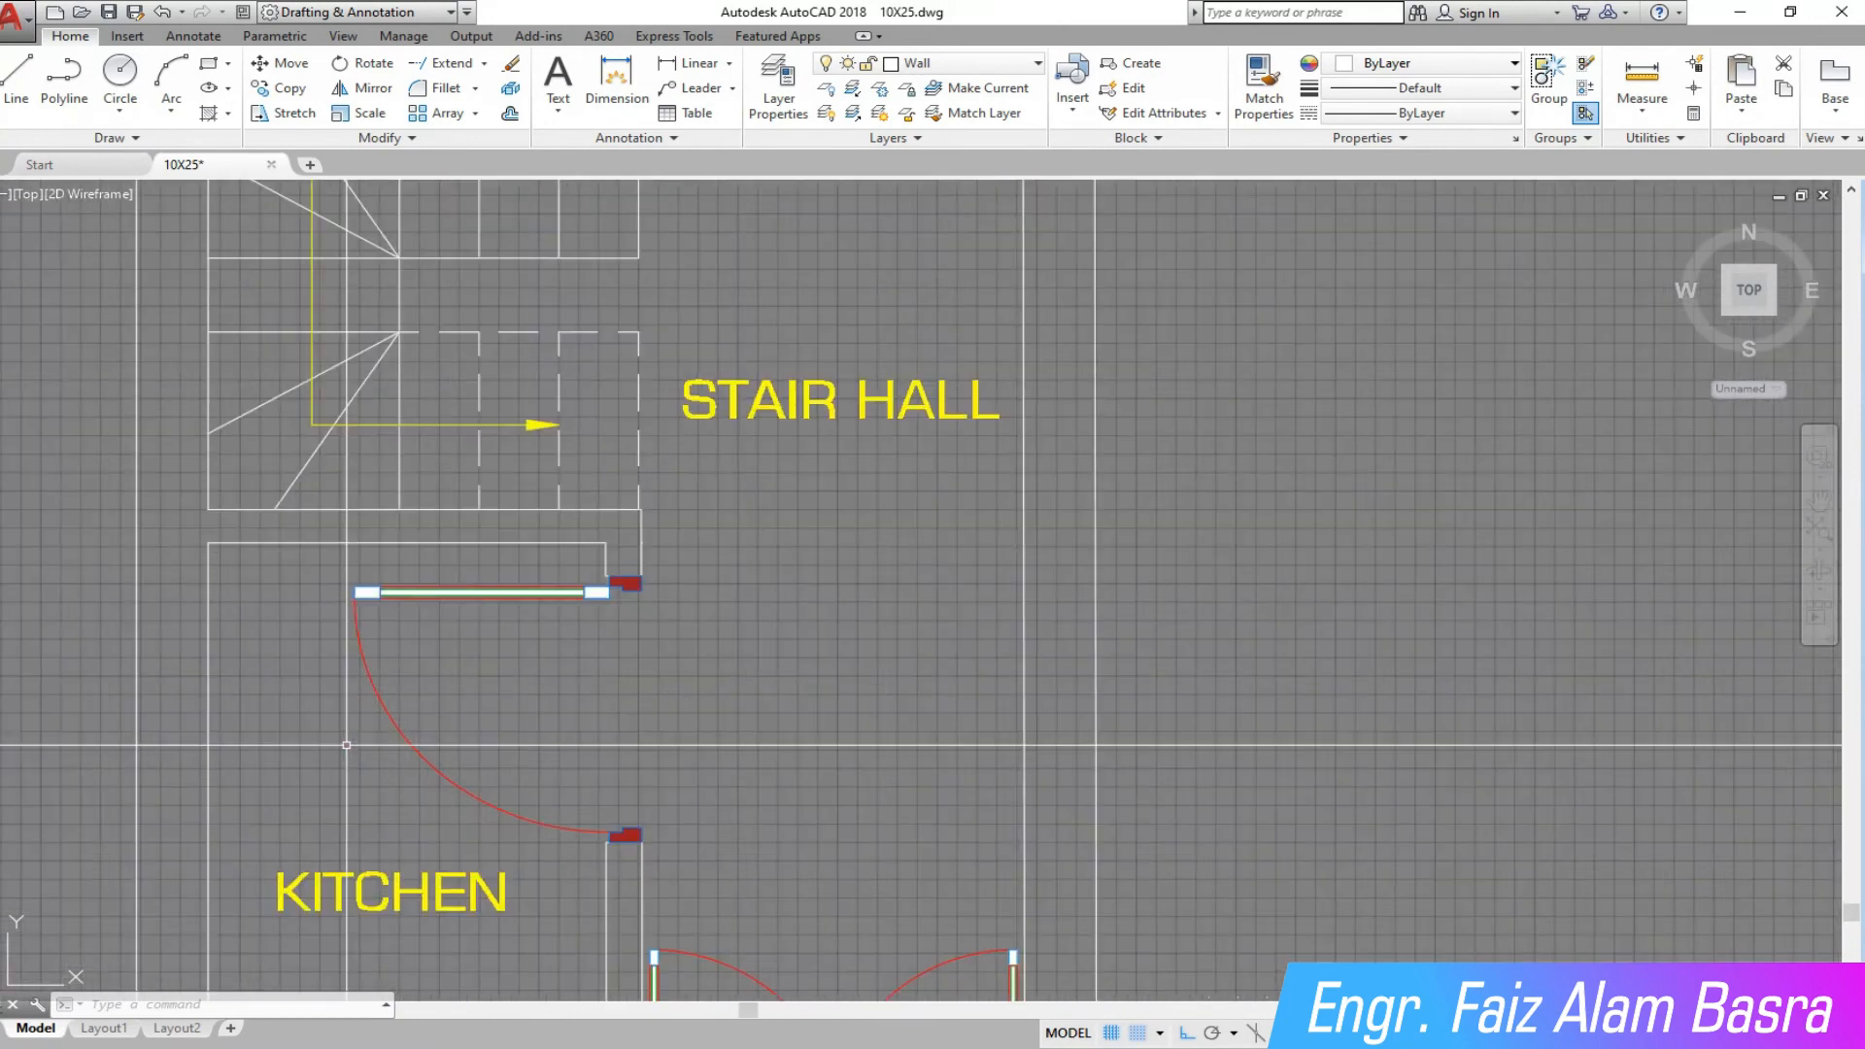
scroll(333, 744, "down", 4)
scroll(340, 762, "up", 6)
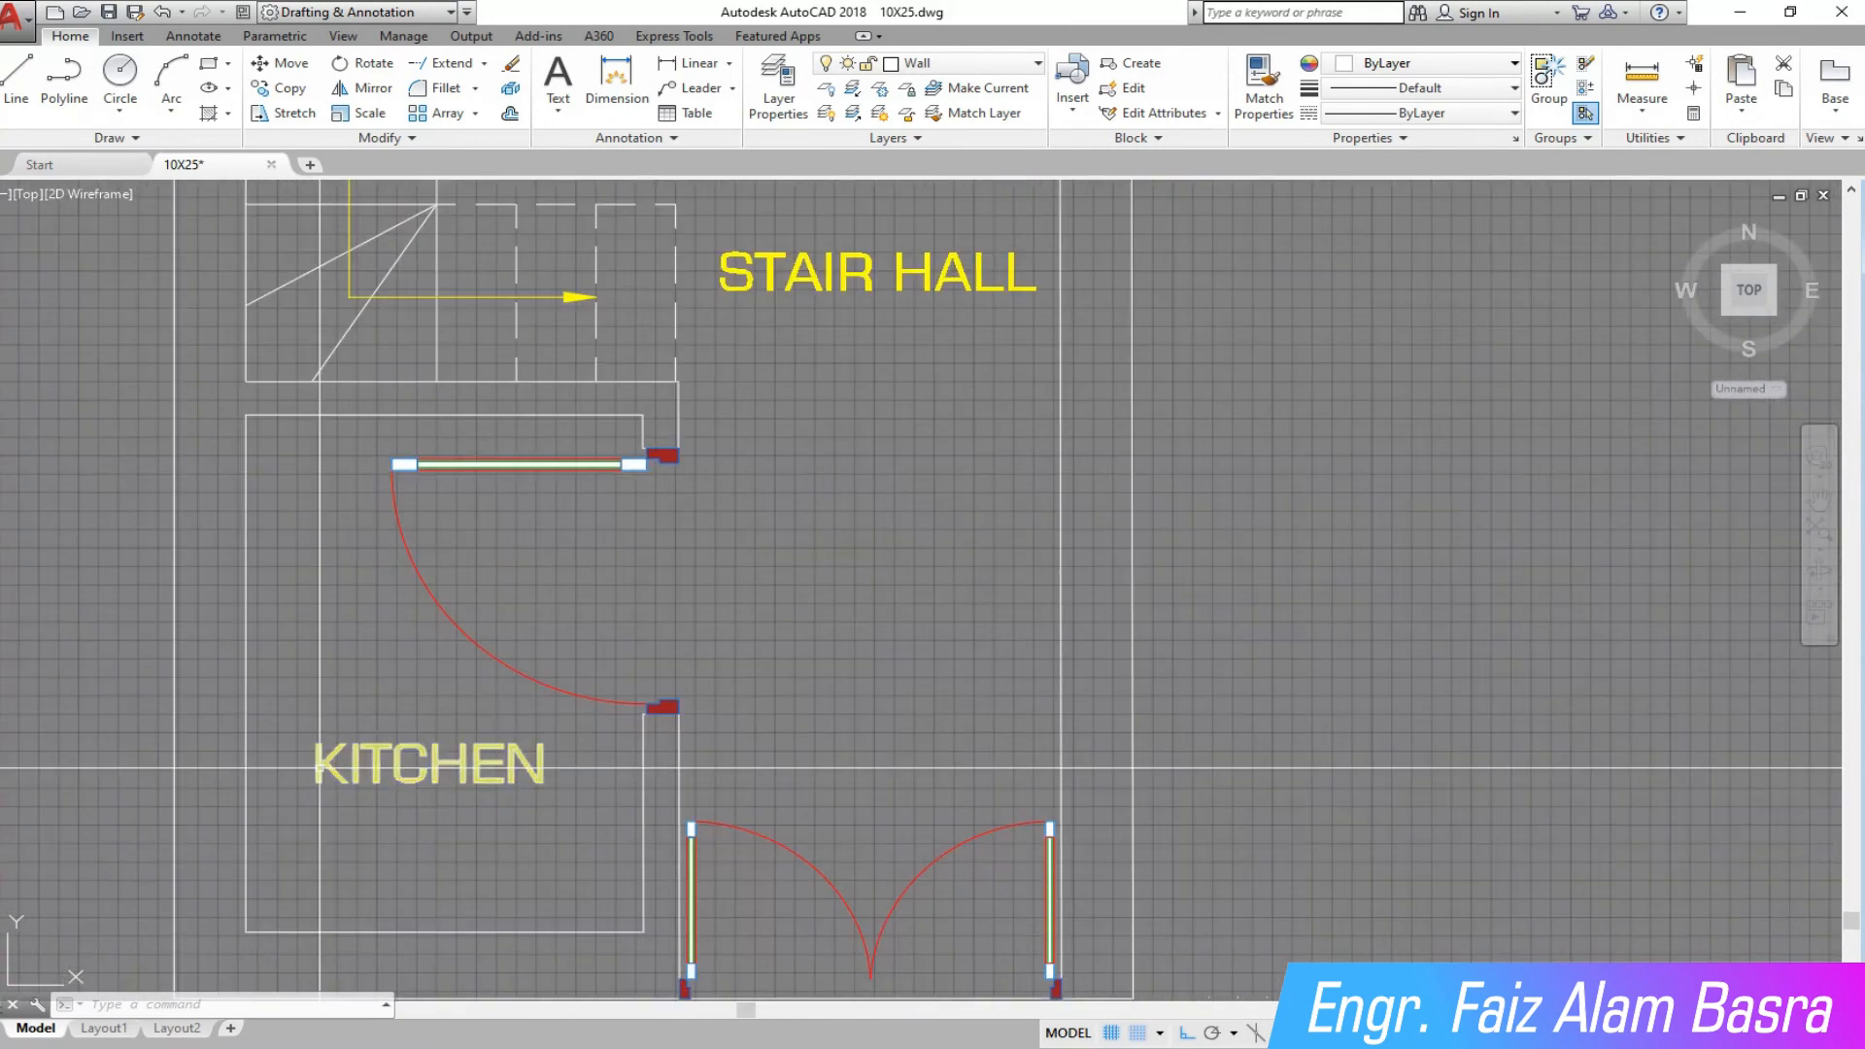
scroll(349, 781, "down", 6)
scroll(350, 781, "up", 4)
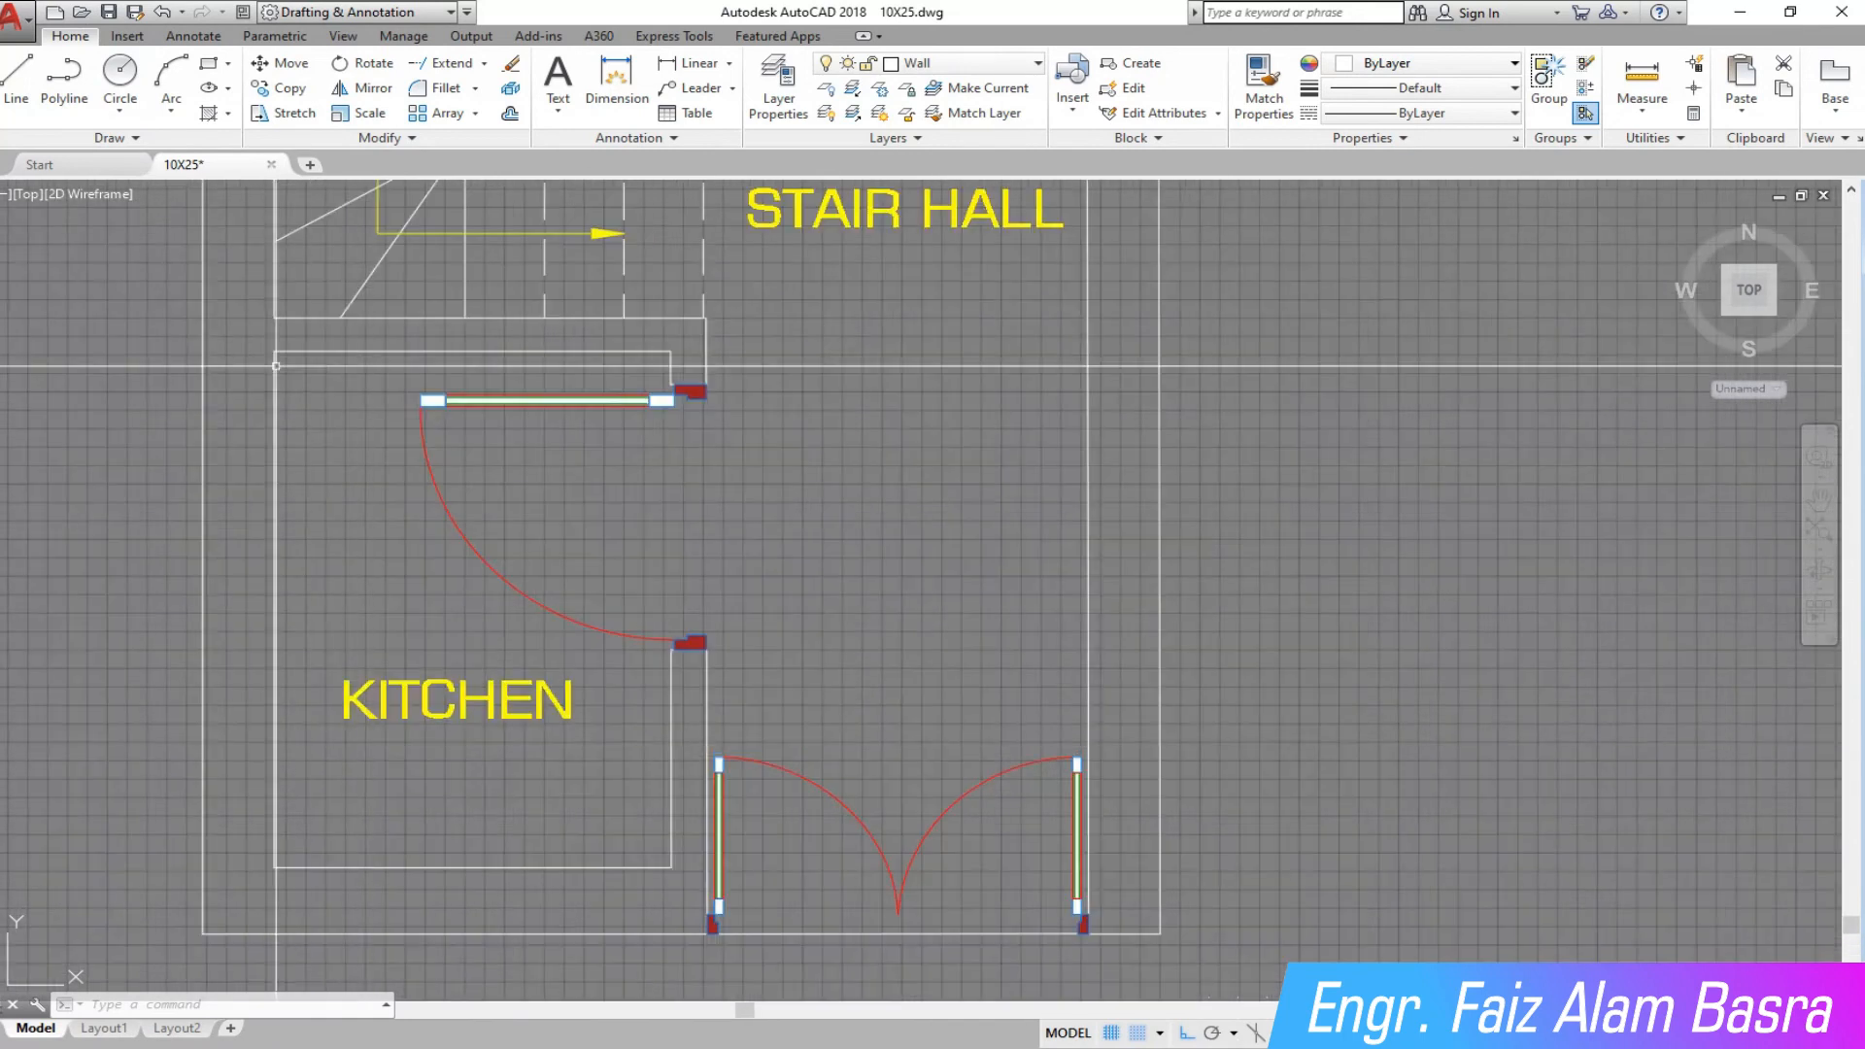
scroll(276, 366, "down", 5)
scroll(389, 467, "up", 6)
scroll(437, 524, "down", 6)
scroll(469, 564, "up", 5)
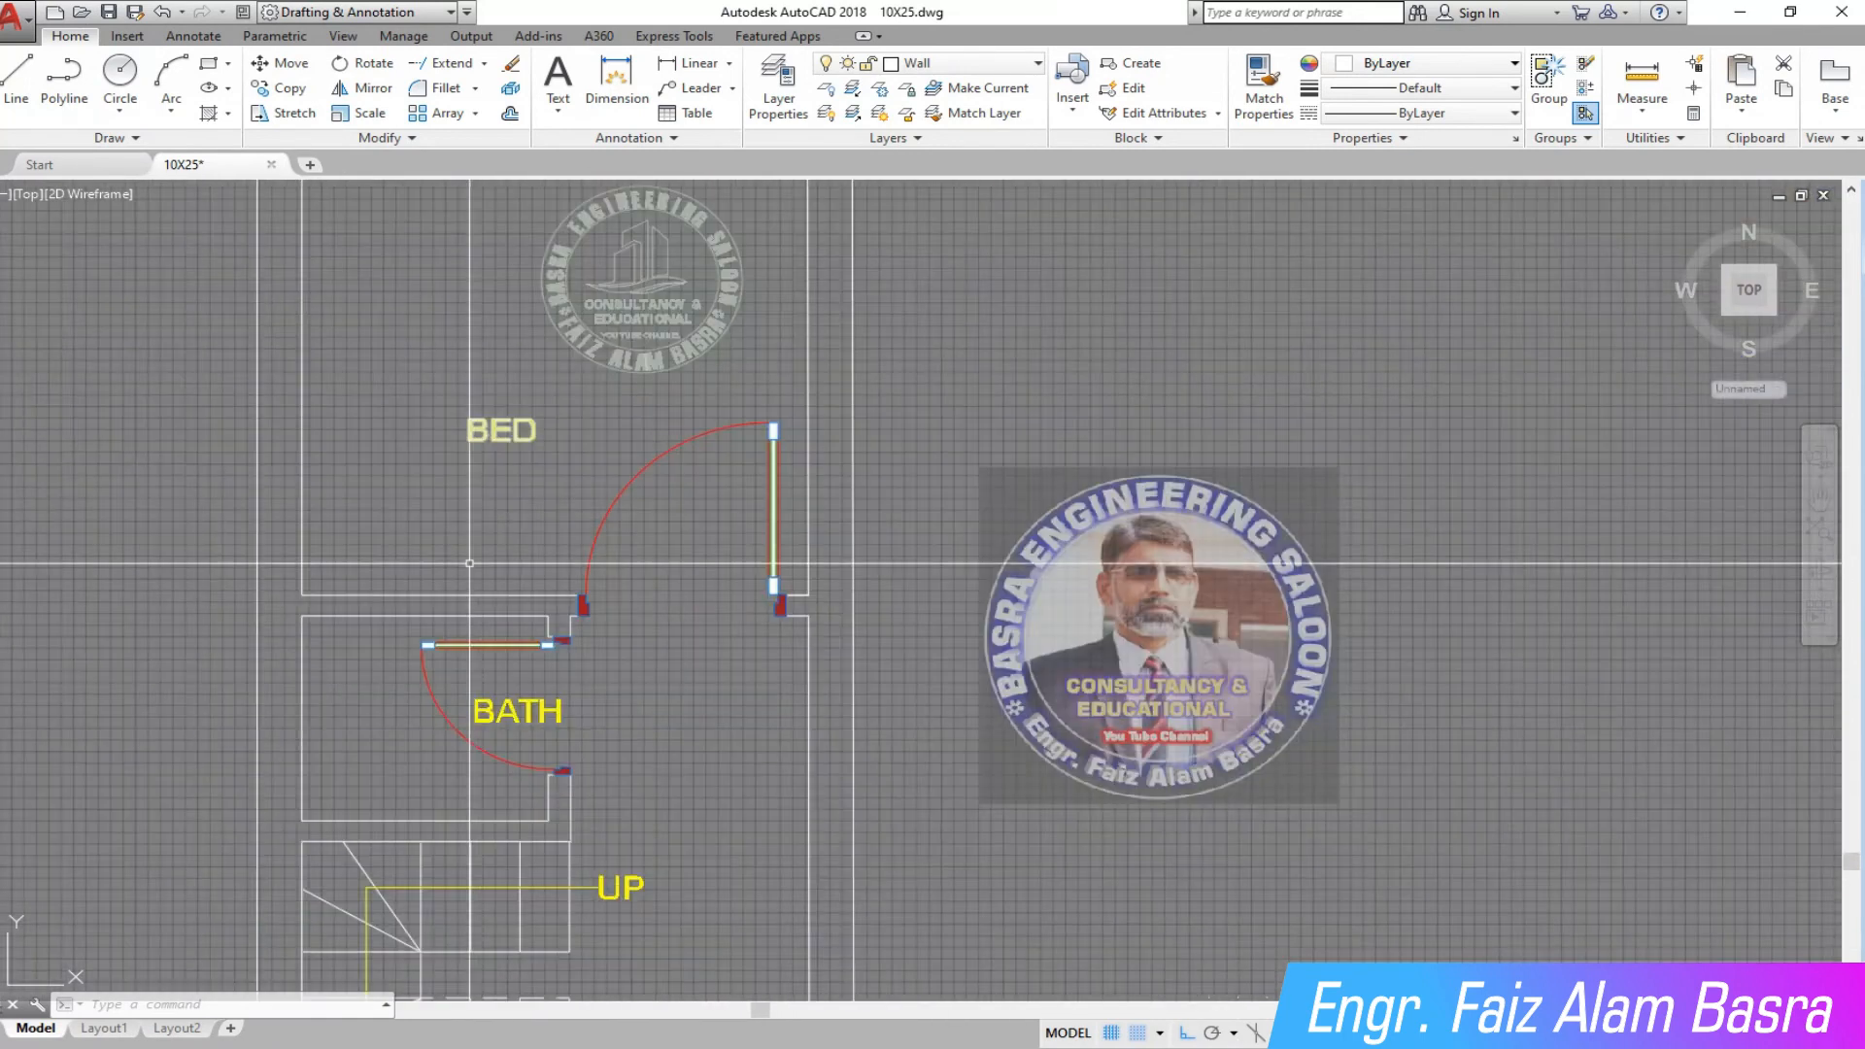
scroll(469, 563, "down", 5)
- Move the KITCHEN label up and to the right, into the kitchen door's swing beside the doorway
scroll(357, 467, "up", 7)
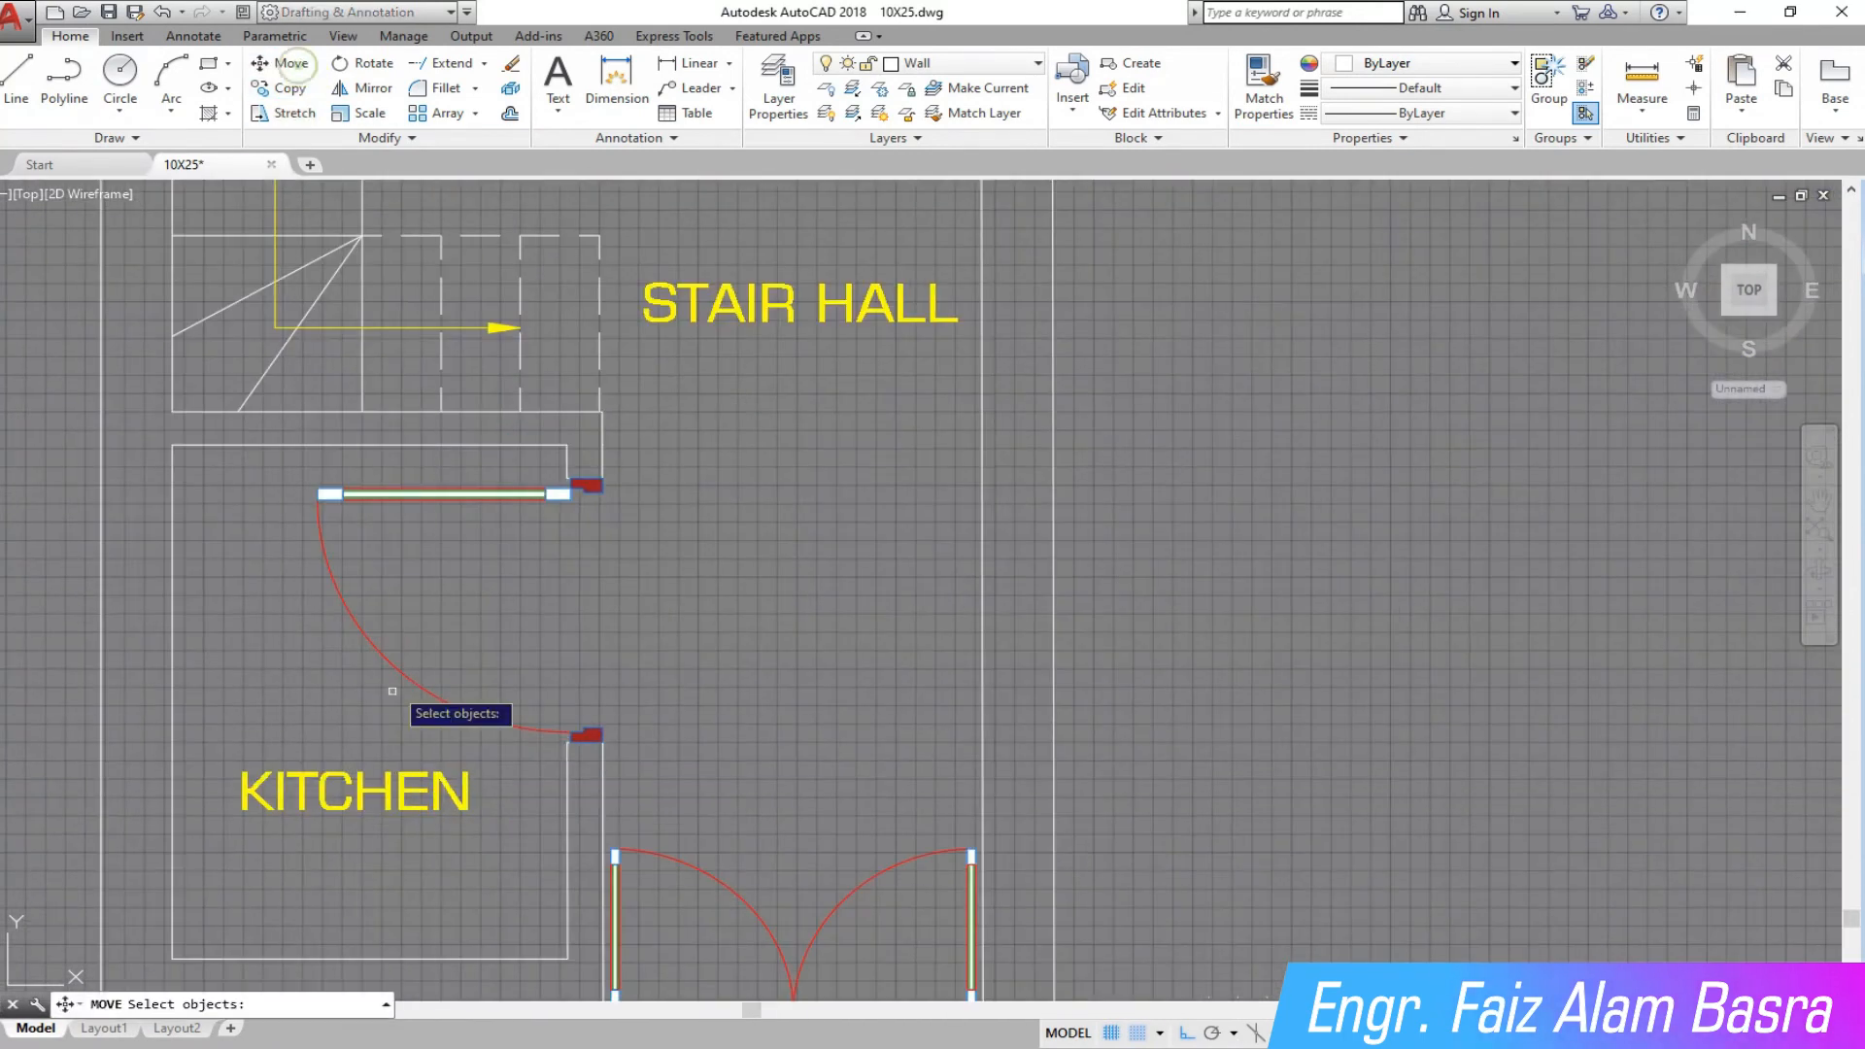
right_click(347, 819)
left_click(351, 826)
left_click(450, 618)
left_click(290, 64)
left_click(468, 575)
right_click(469, 573)
left_click(469, 573)
left_click(644, 574)
- Examine the kitchen and entrance area, the winder stair with its UP leader, and the overall floor plan
scroll(637, 626, "down", 5)
scroll(399, 735, "up", 5)
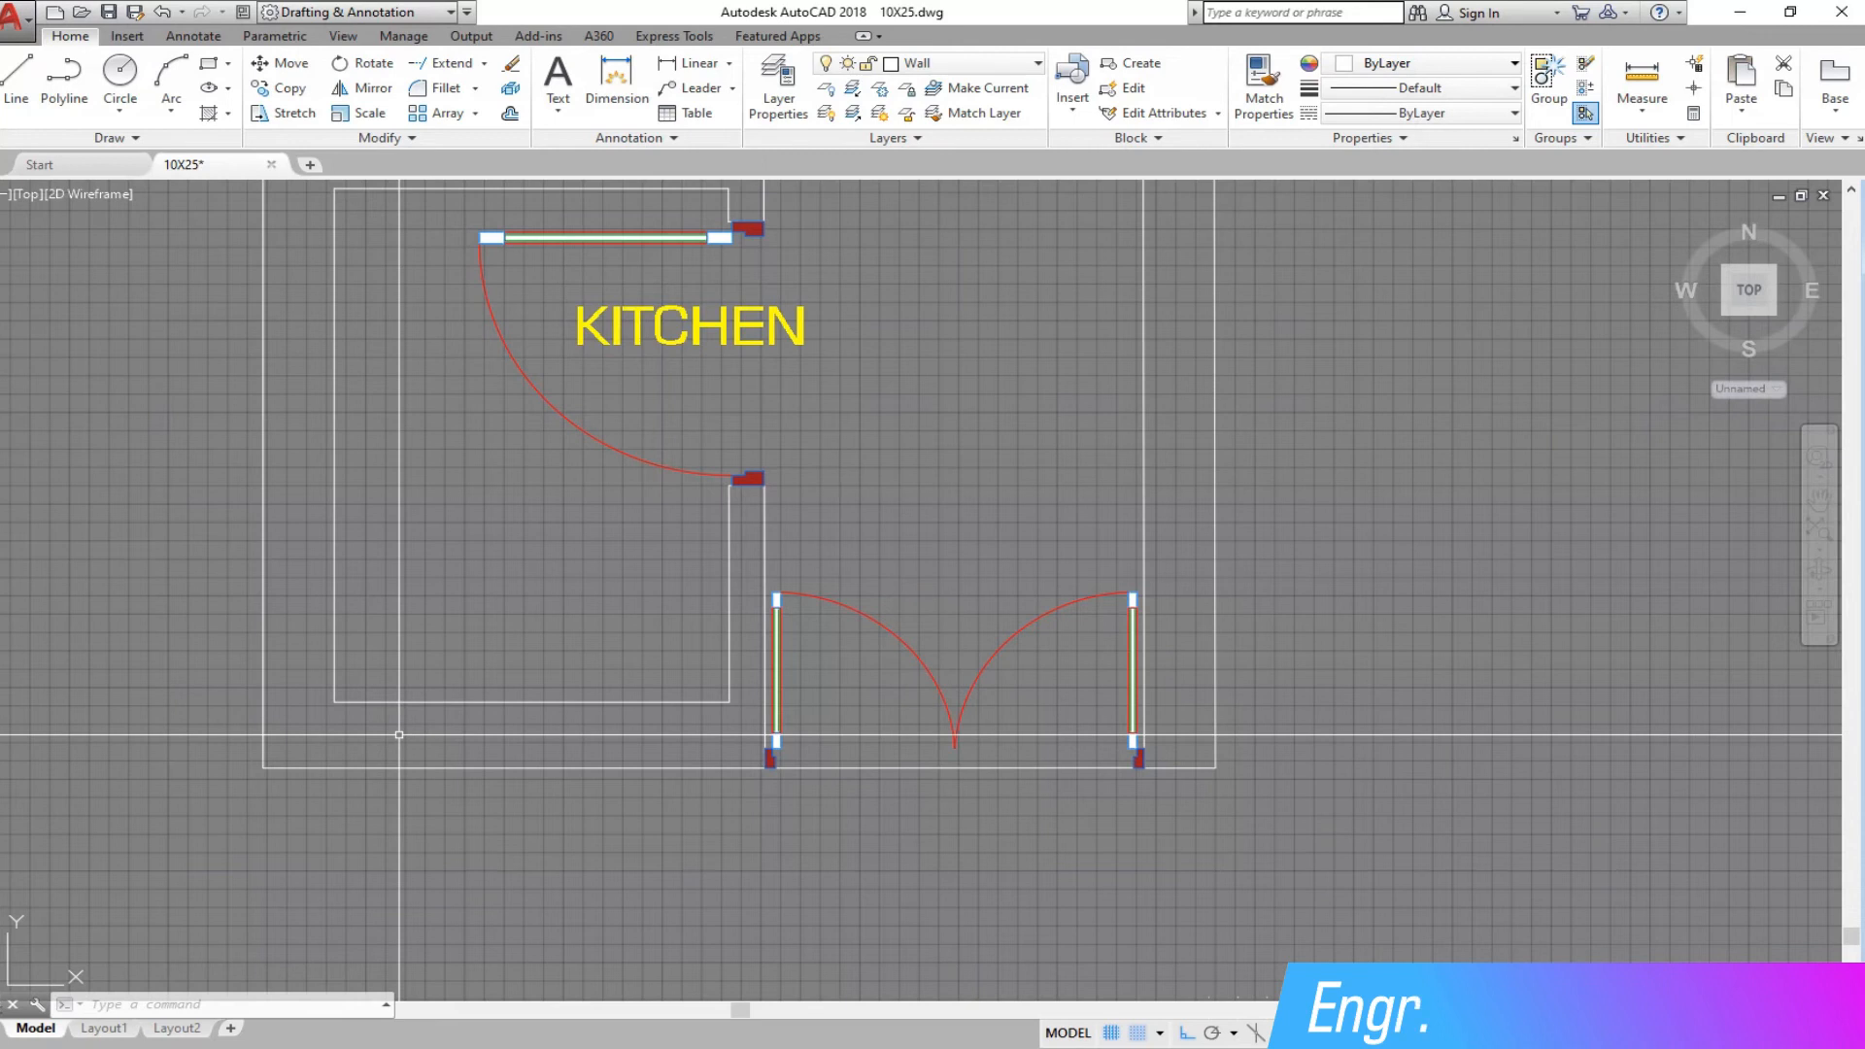
scroll(428, 733, "down", 2)
scroll(430, 734, "up", 2)
scroll(416, 736, "down", 1)
scroll(641, 756, "up", 2)
scroll(498, 776, "down", 3)
scroll(481, 366, "up", 4)
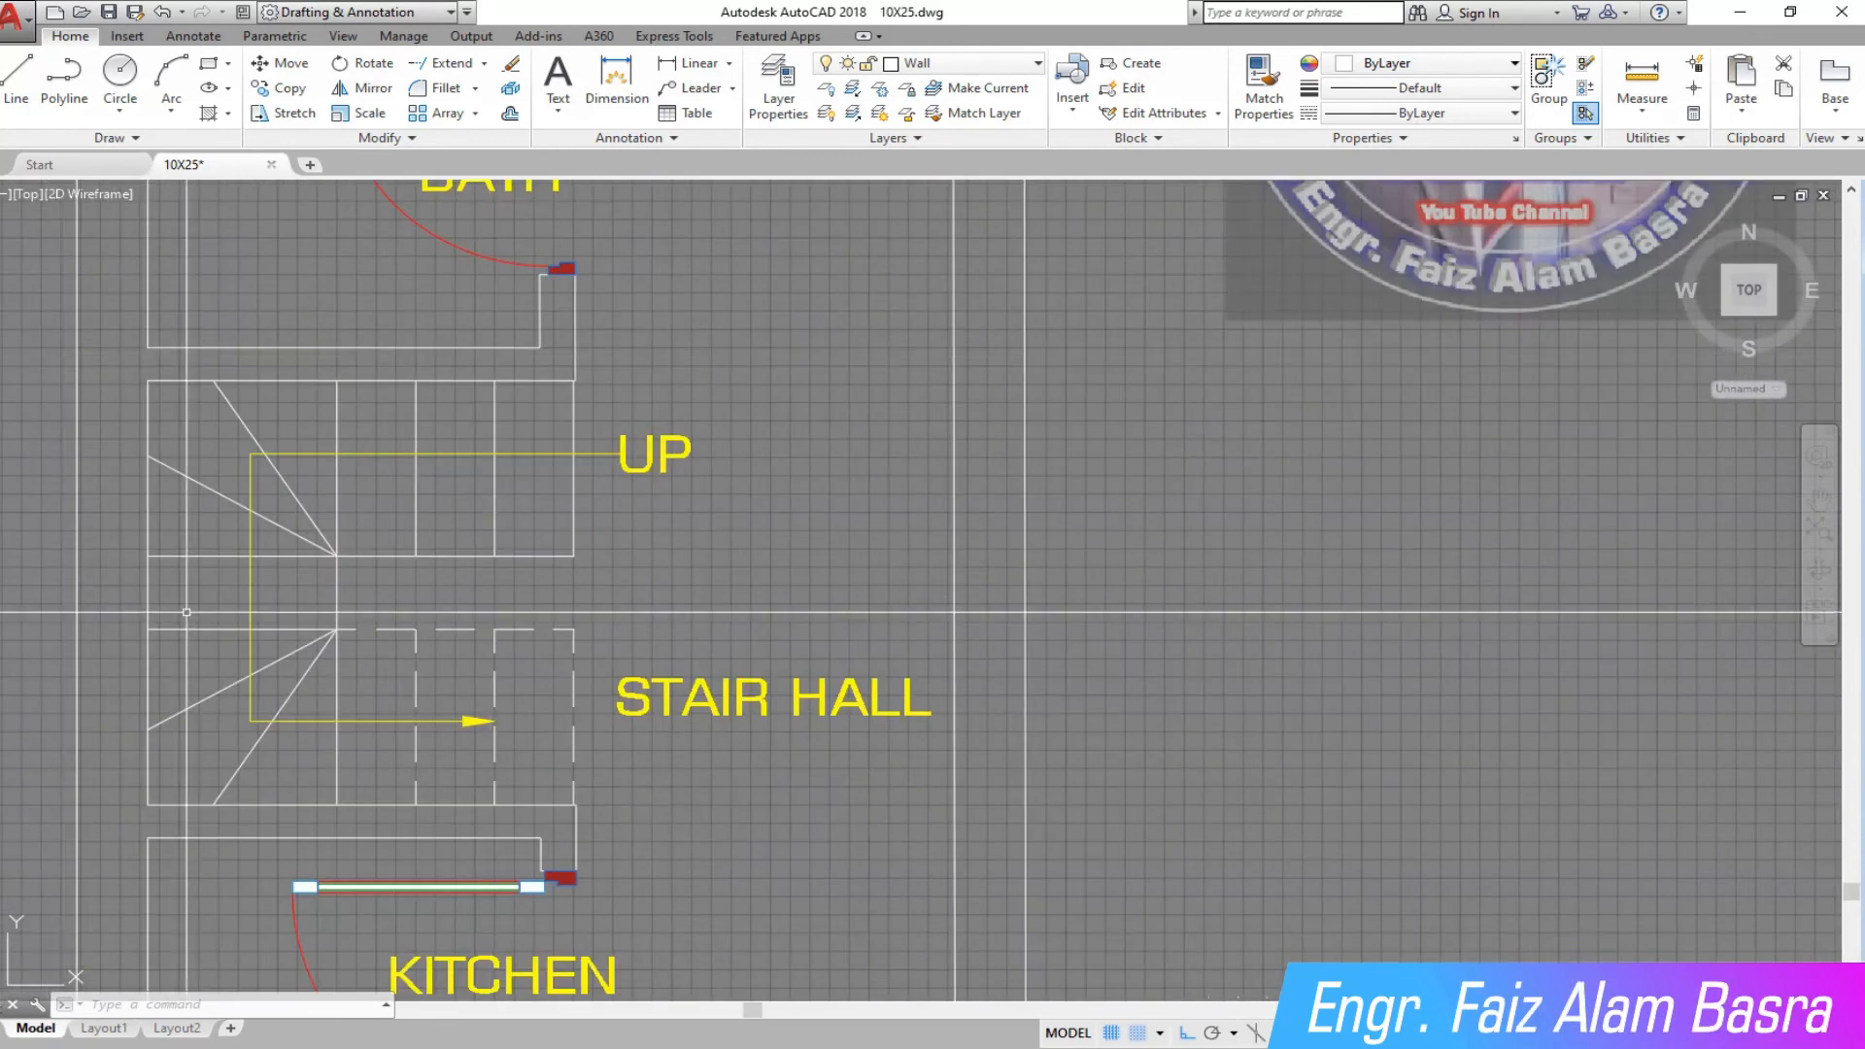
scroll(127, 608, "down", 2)
scroll(365, 425, "up", 2)
scroll(360, 777, "up", 2)
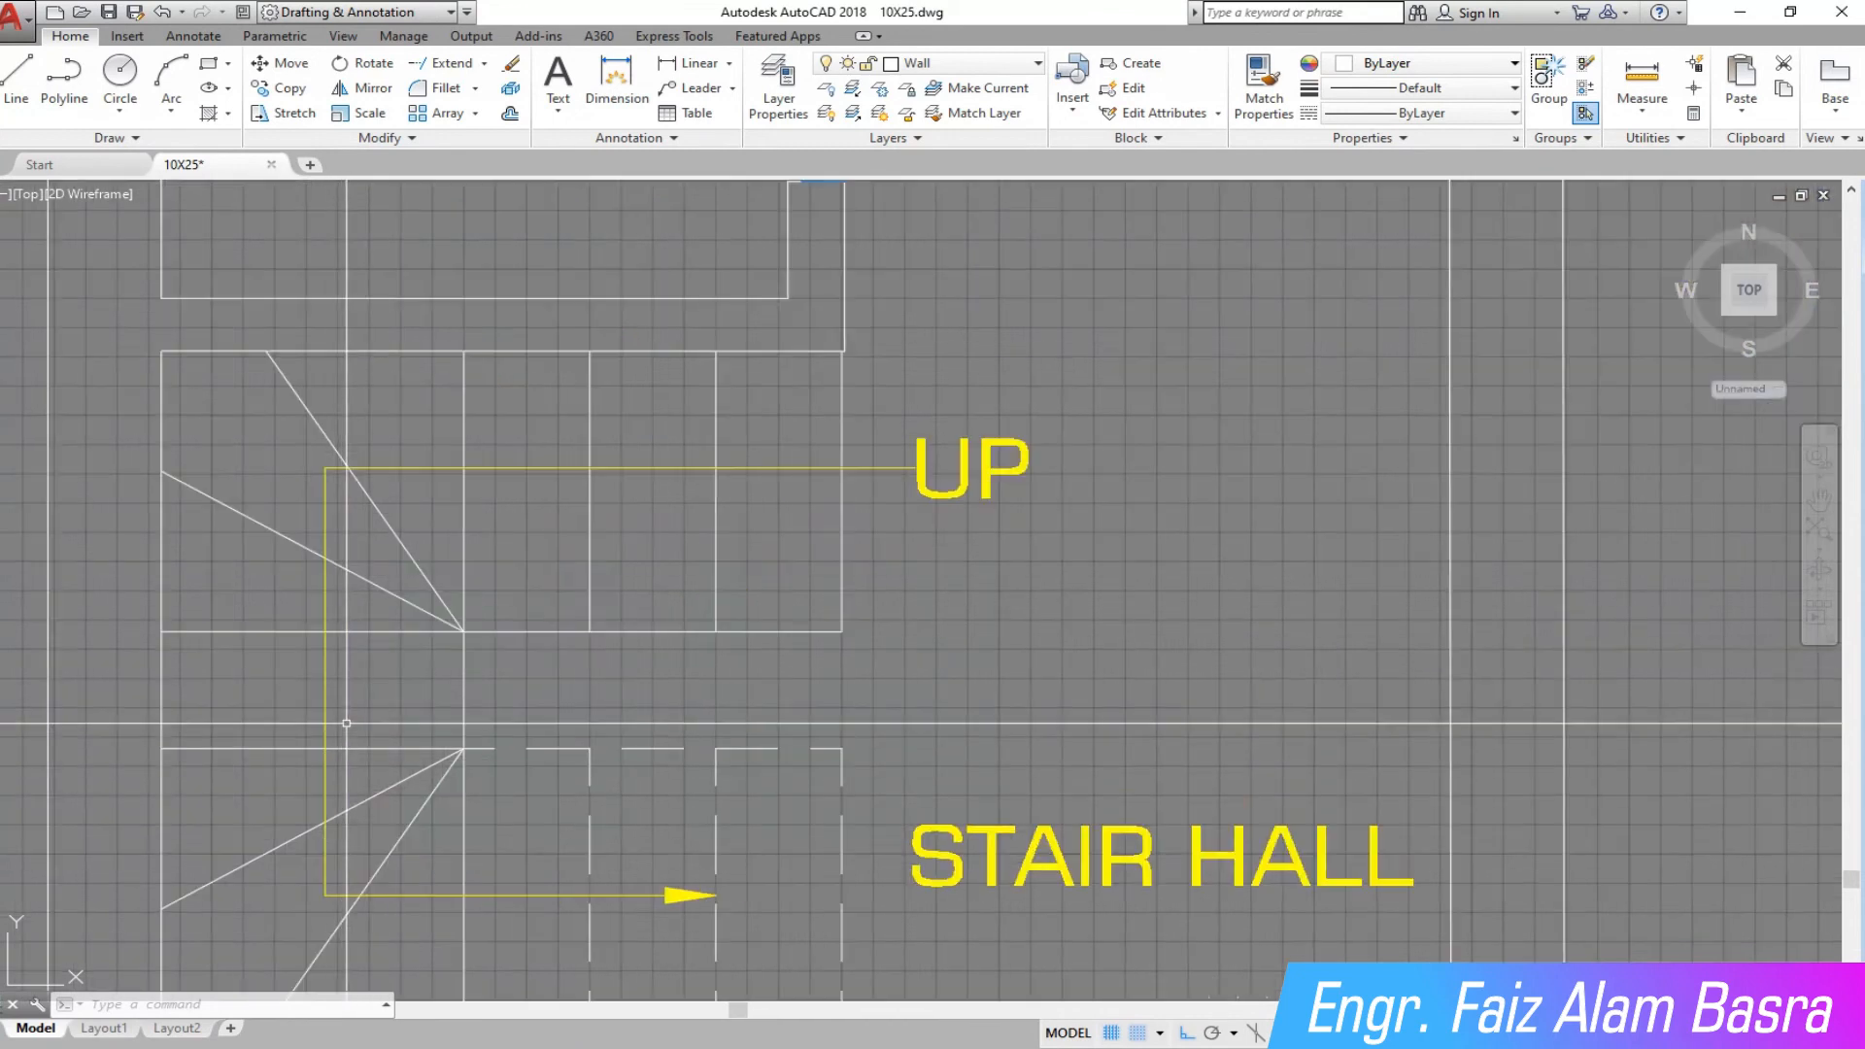
scroll(386, 676, "down", 2)
scroll(397, 949, "up", 2)
scroll(304, 726, "up", 2)
scroll(399, 652, "down", 2)
scroll(474, 688, "down", 4)
scroll(467, 686, "up", 4)
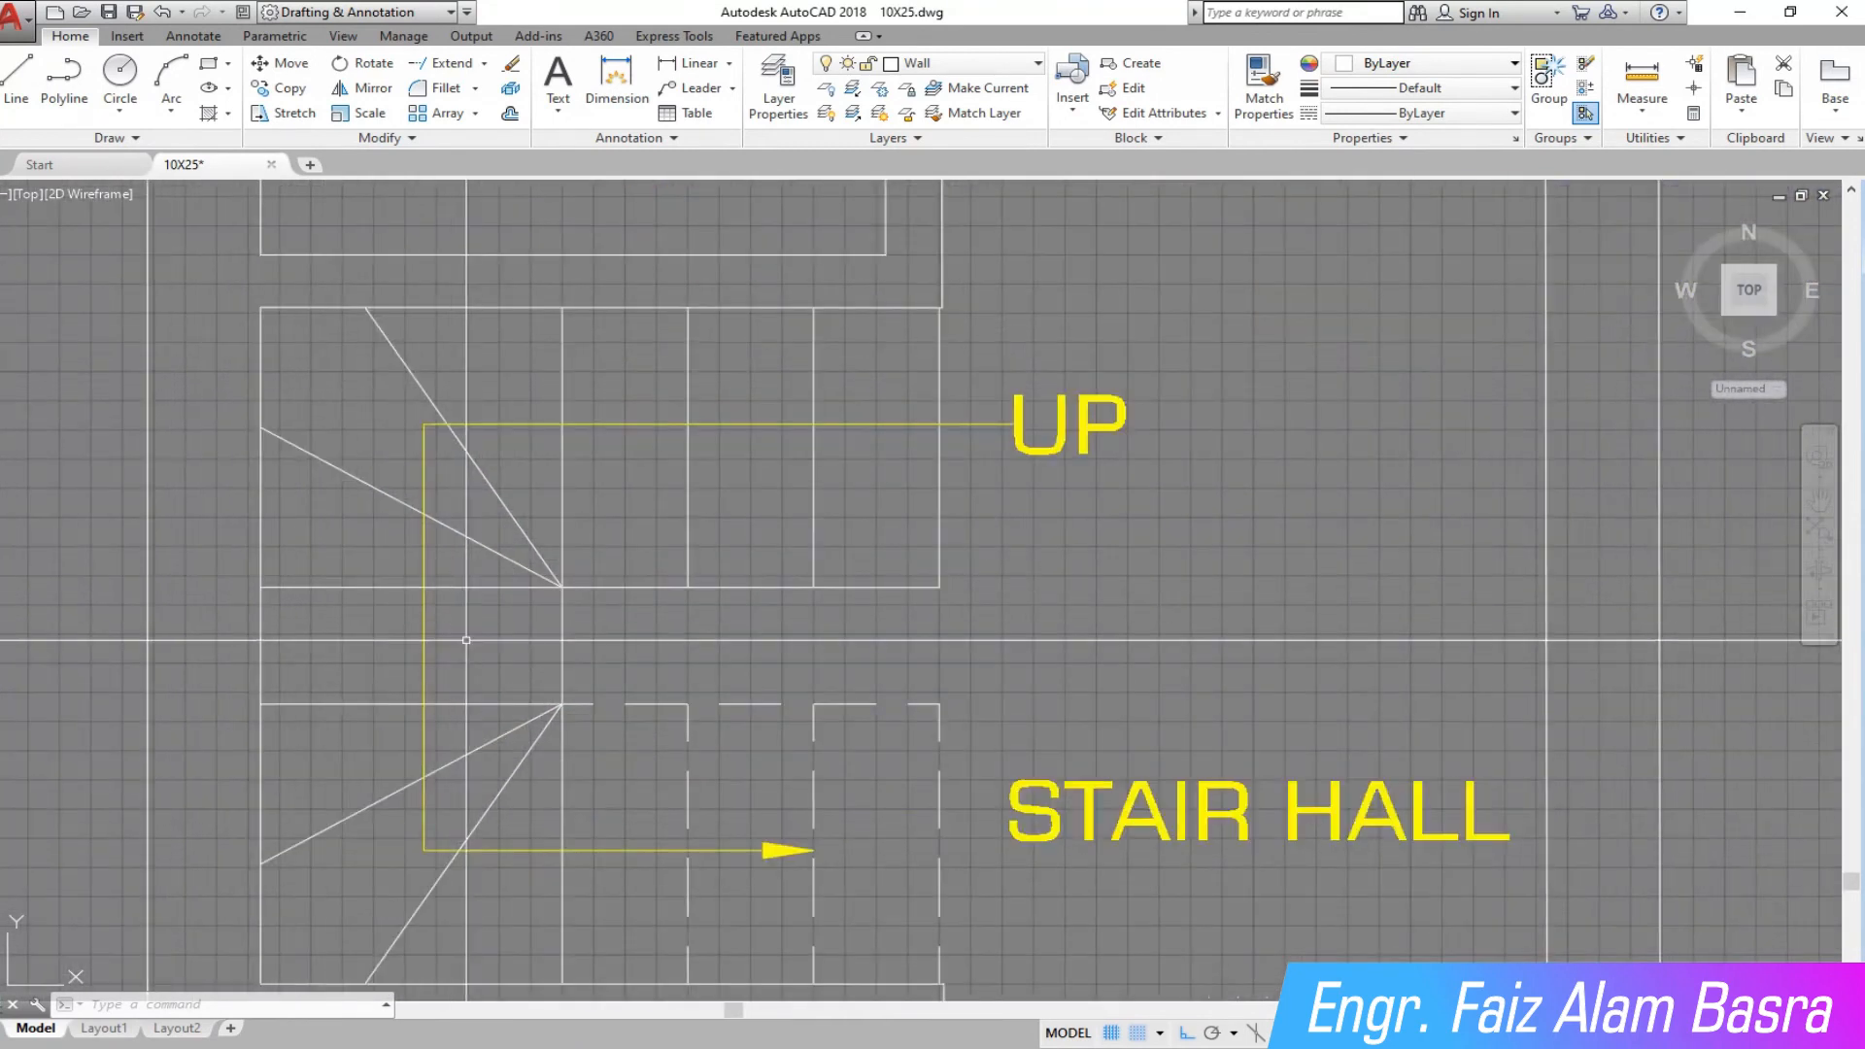
scroll(466, 640, "down", 4)
scroll(486, 621, "up", 4)
scroll(544, 592, "down", 4)
scroll(563, 553, "up", 2)
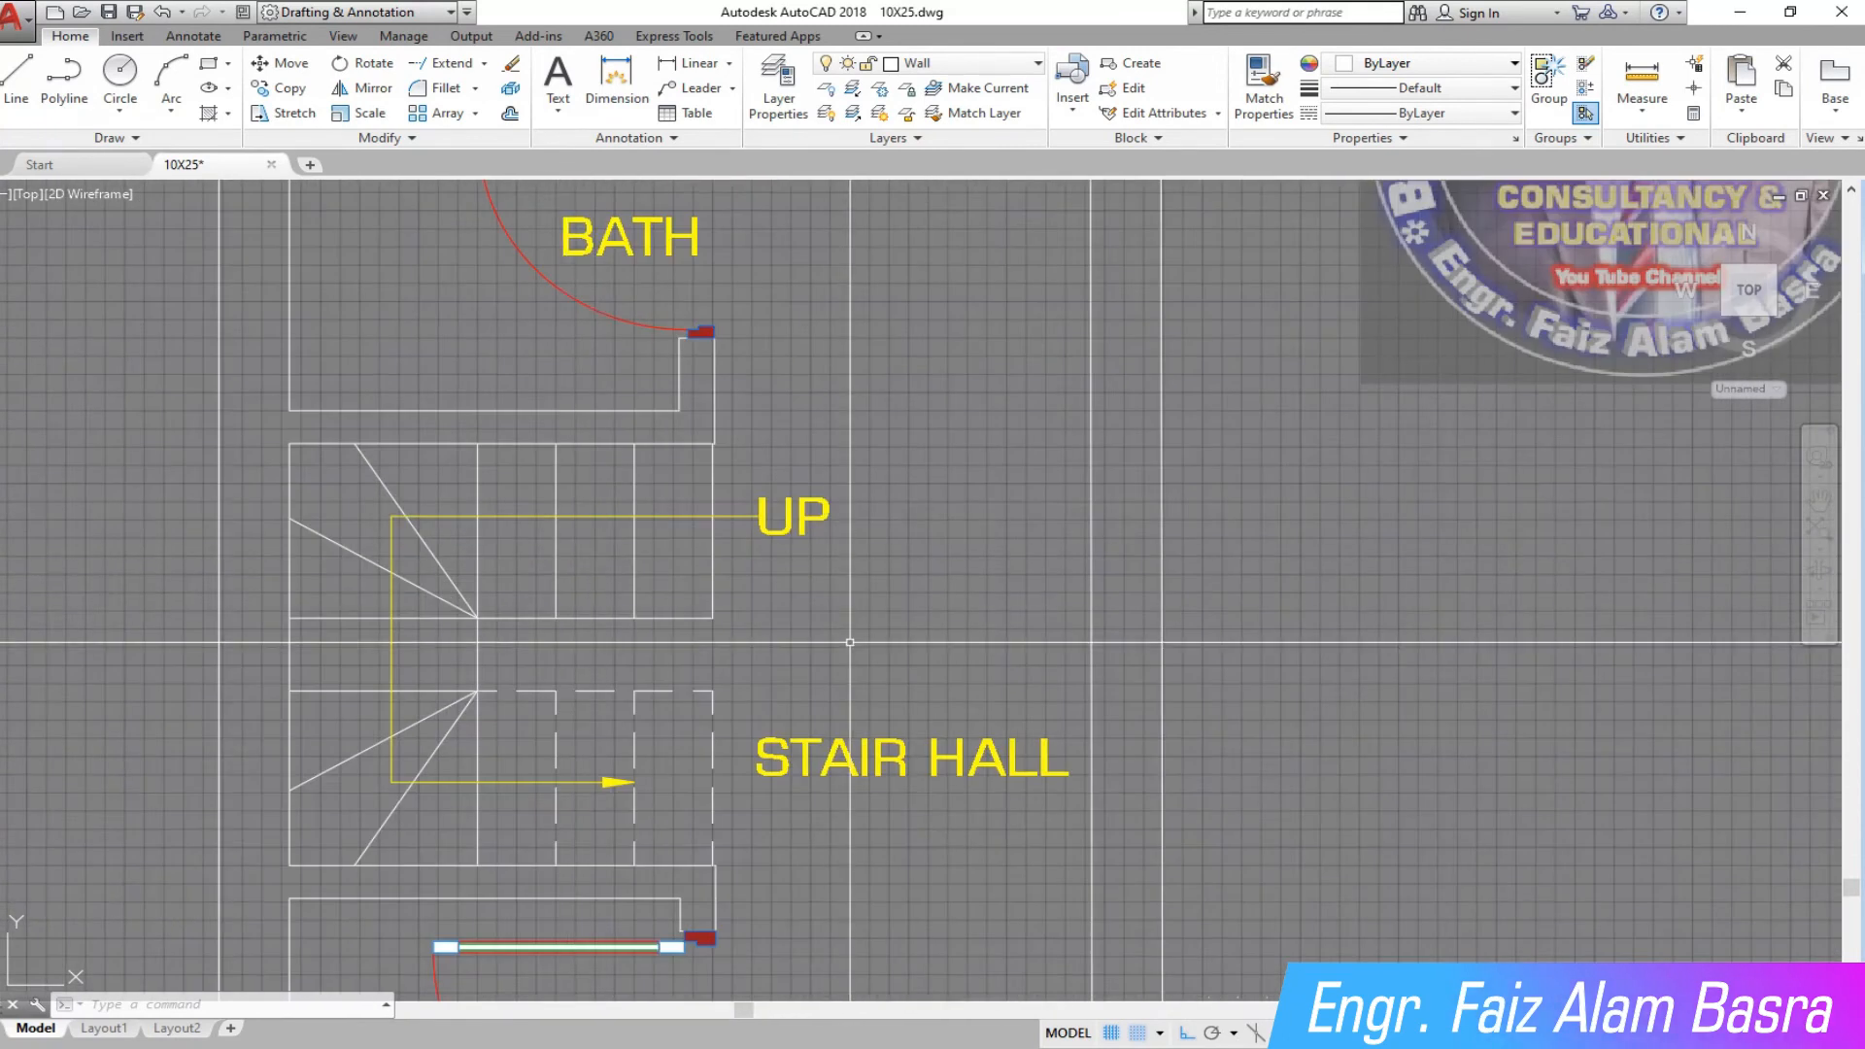
scroll(626, 491, "down", 4)
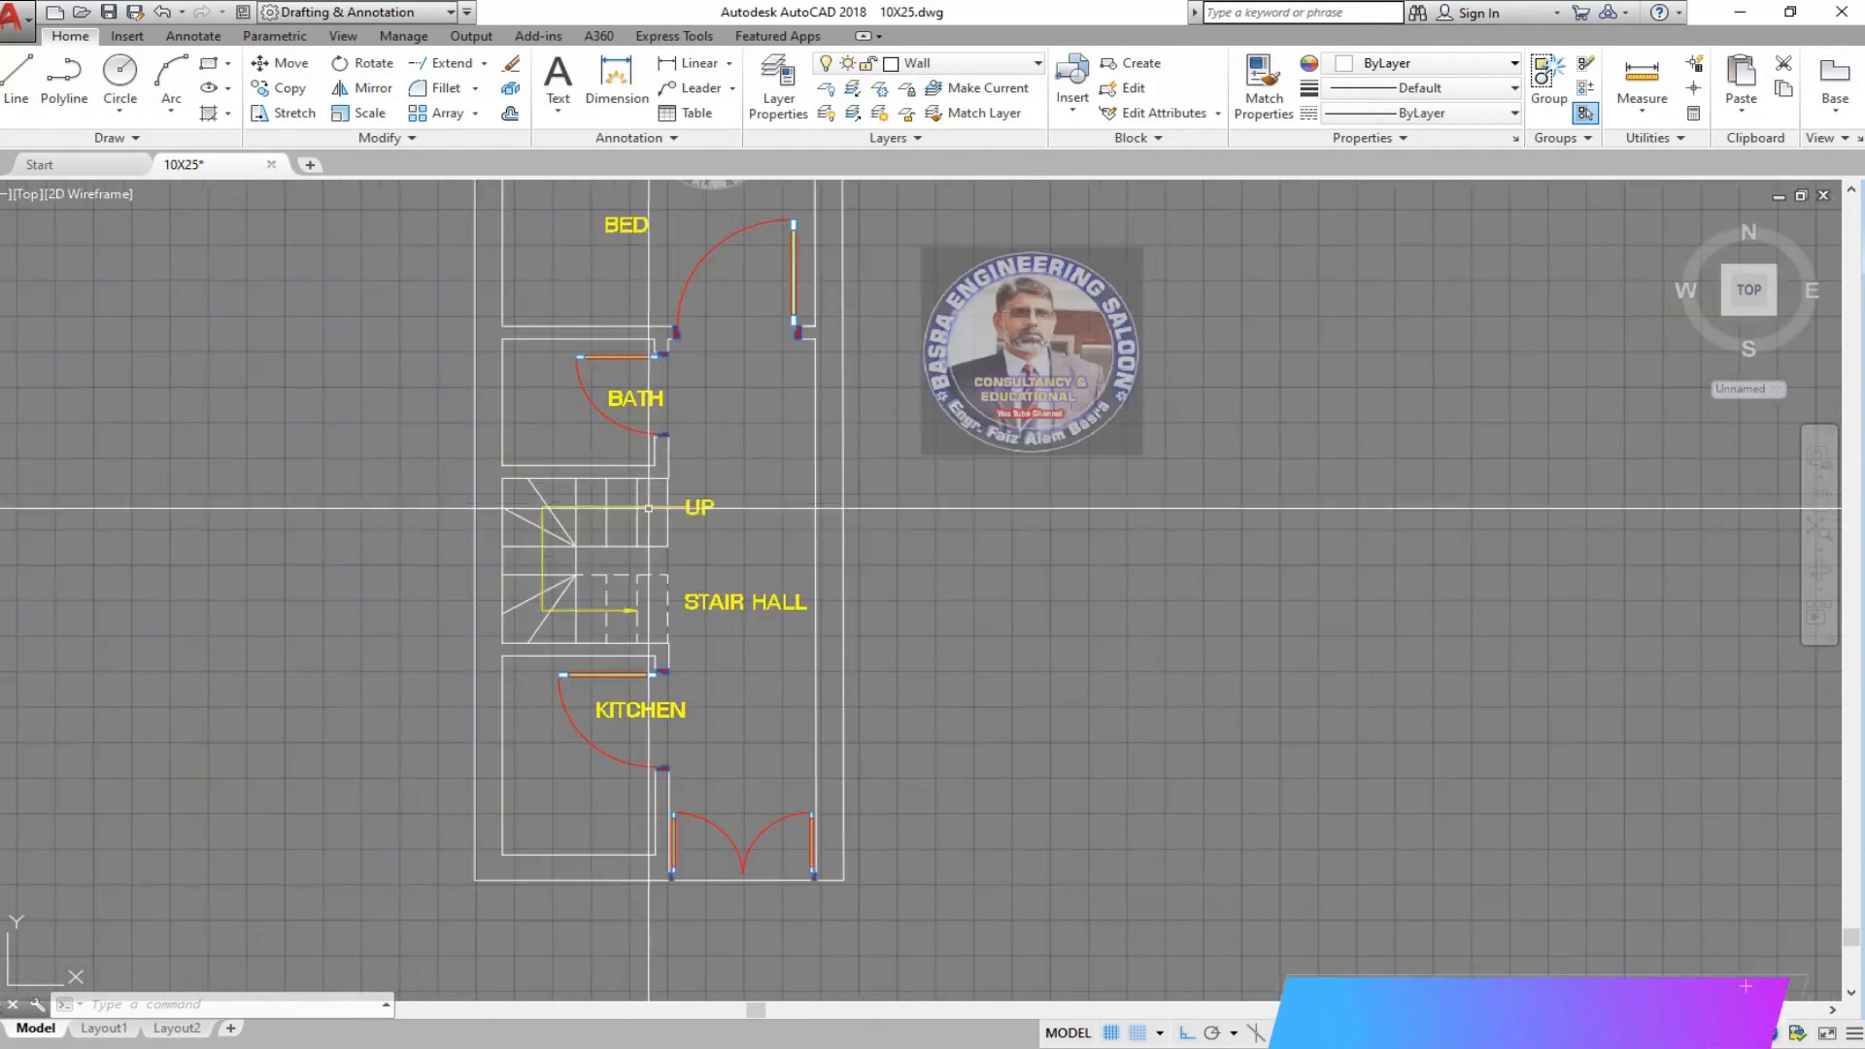
scroll(622, 360, "up", 5)
scroll(534, 453, "down", 5)
scroll(802, 872, "up", 2)
scroll(614, 860, "down", 2)
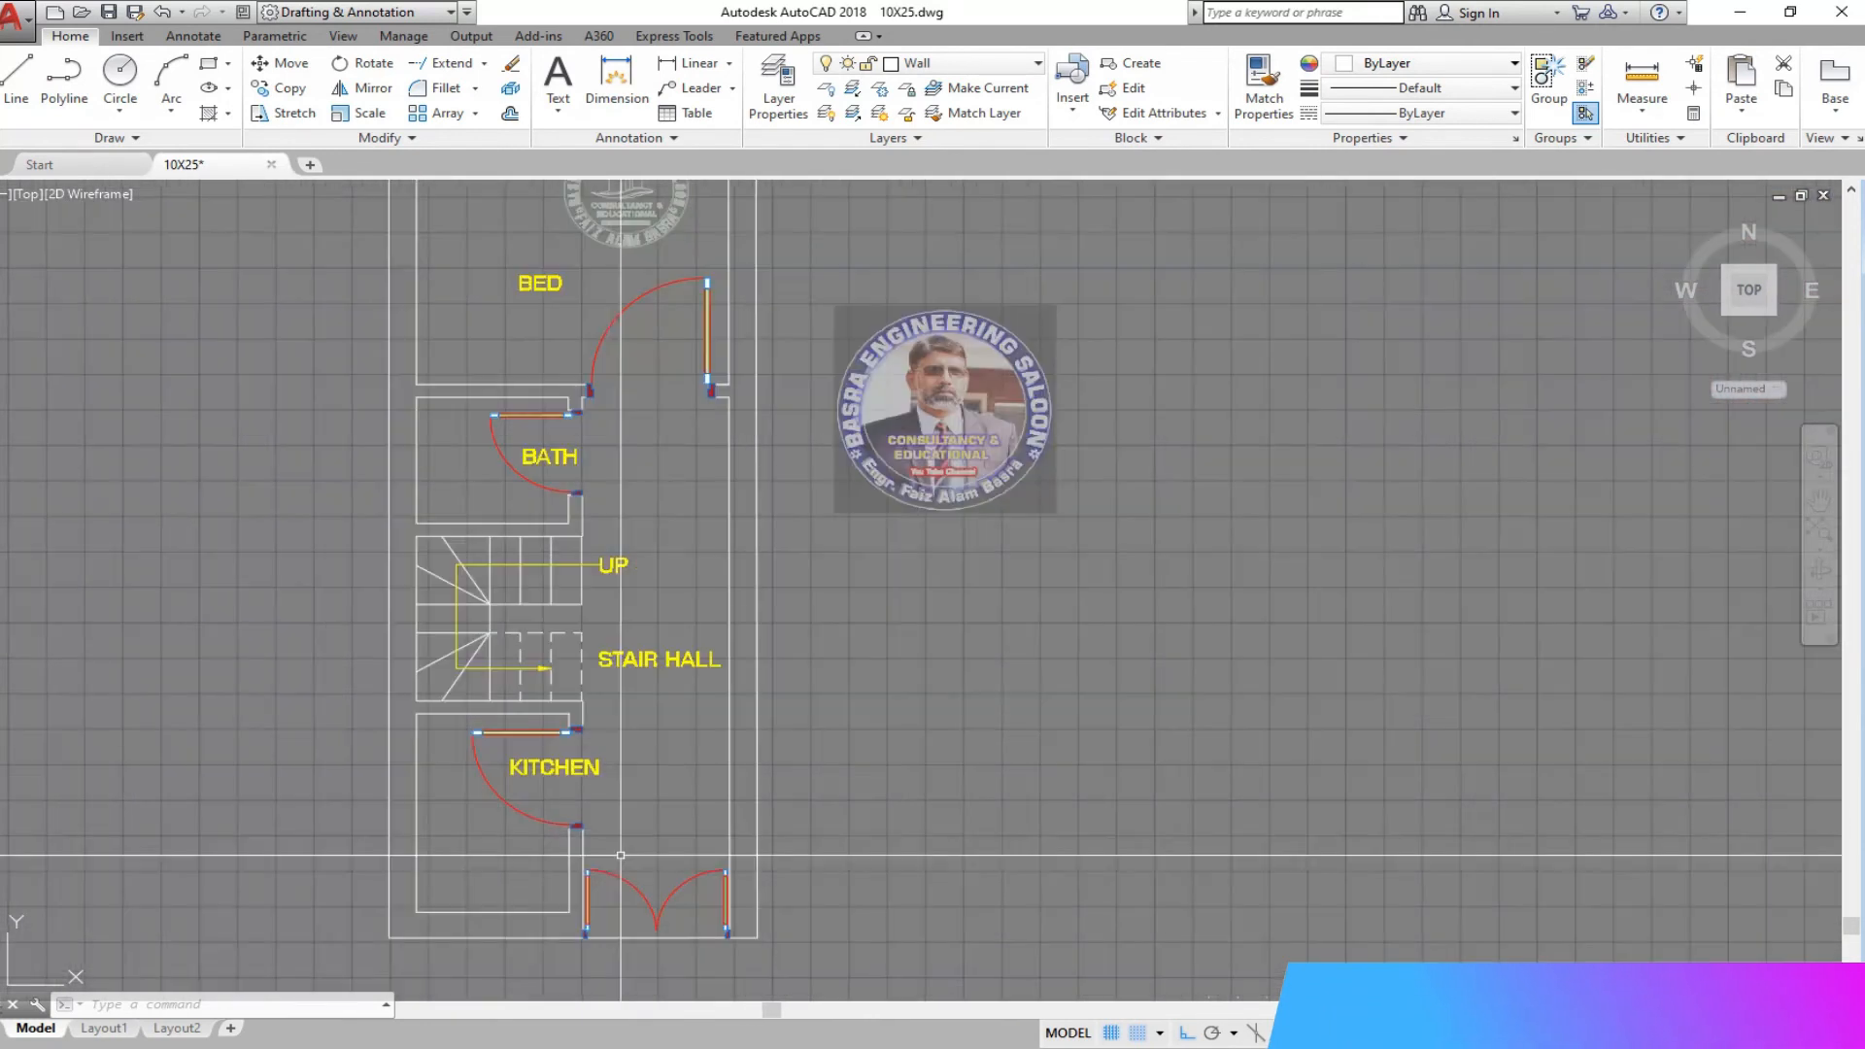
- Copy three vertical window blocks of different sizes from the symbol library to the space left of the floor plan
left_click(281, 87)
scroll(470, 534, "down", 4)
scroll(465, 534, "down", 4)
scroll(1456, 509, "up", 7)
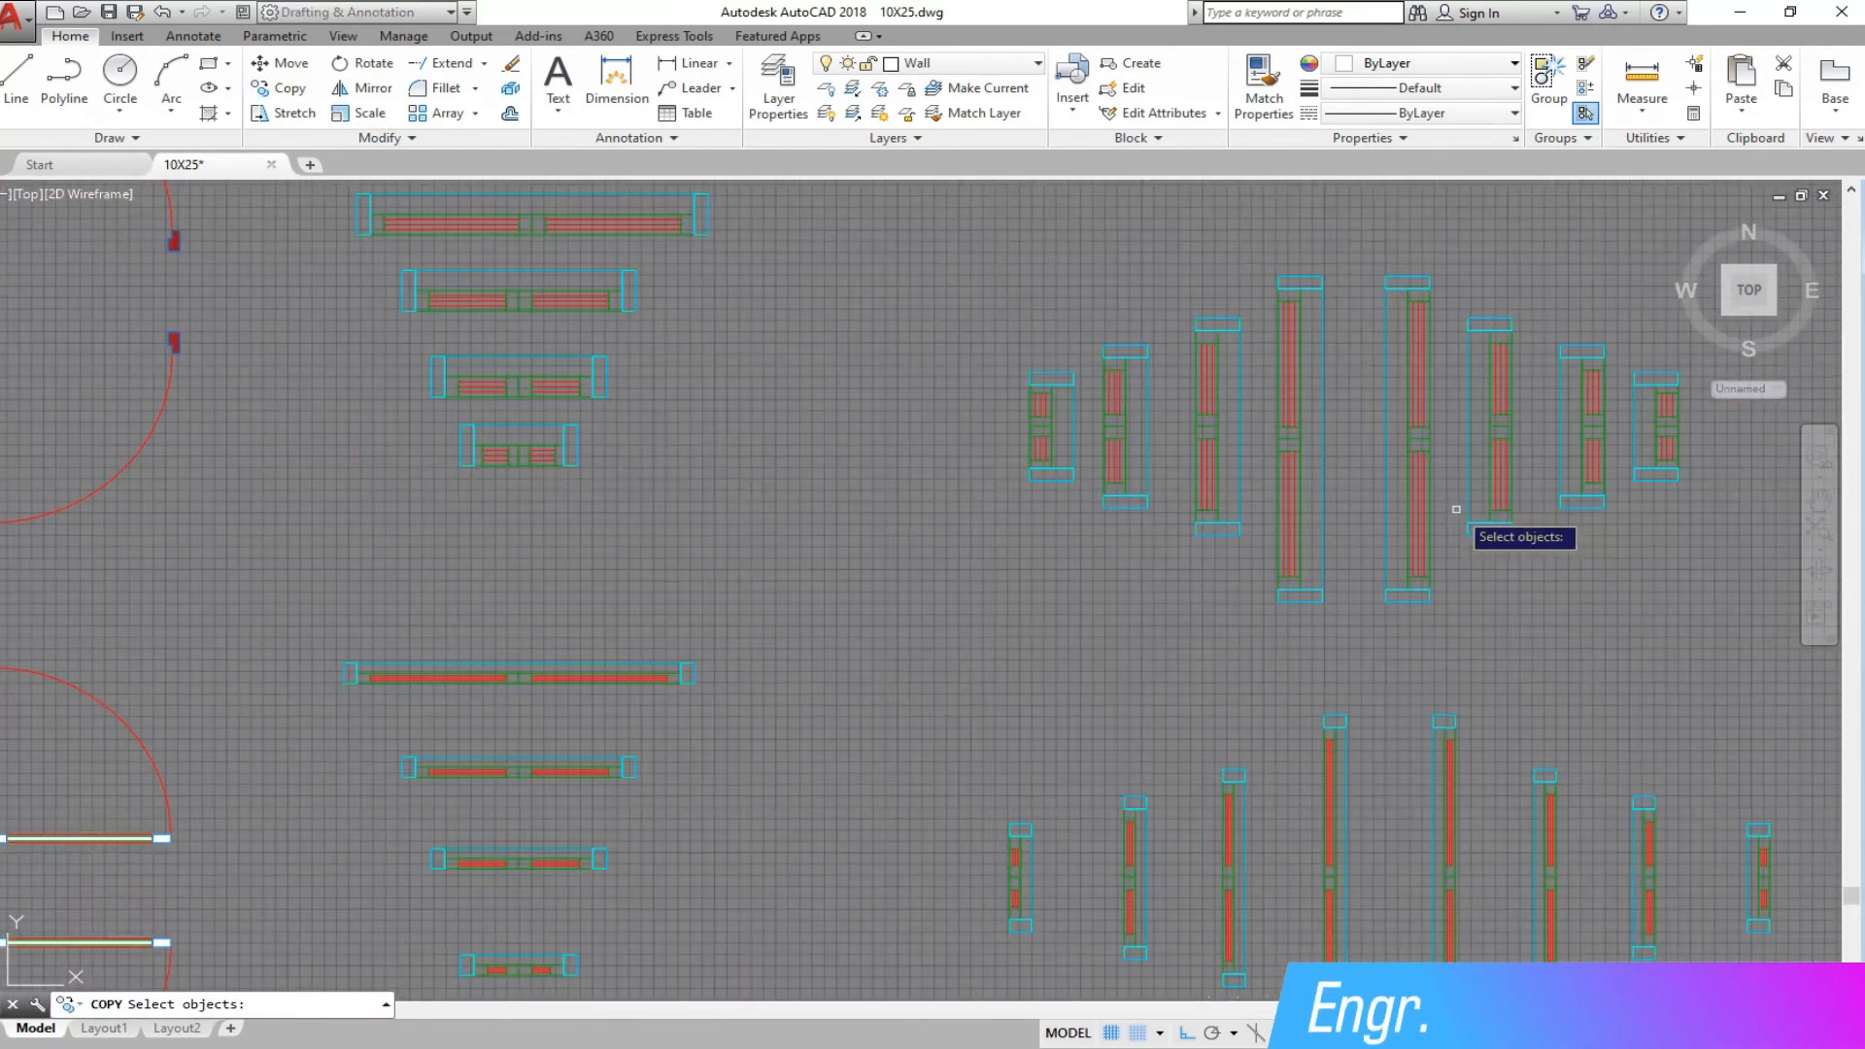
scroll(1434, 626, "down", 2)
scroll(1528, 528, "up", 2)
left_click(1292, 686)
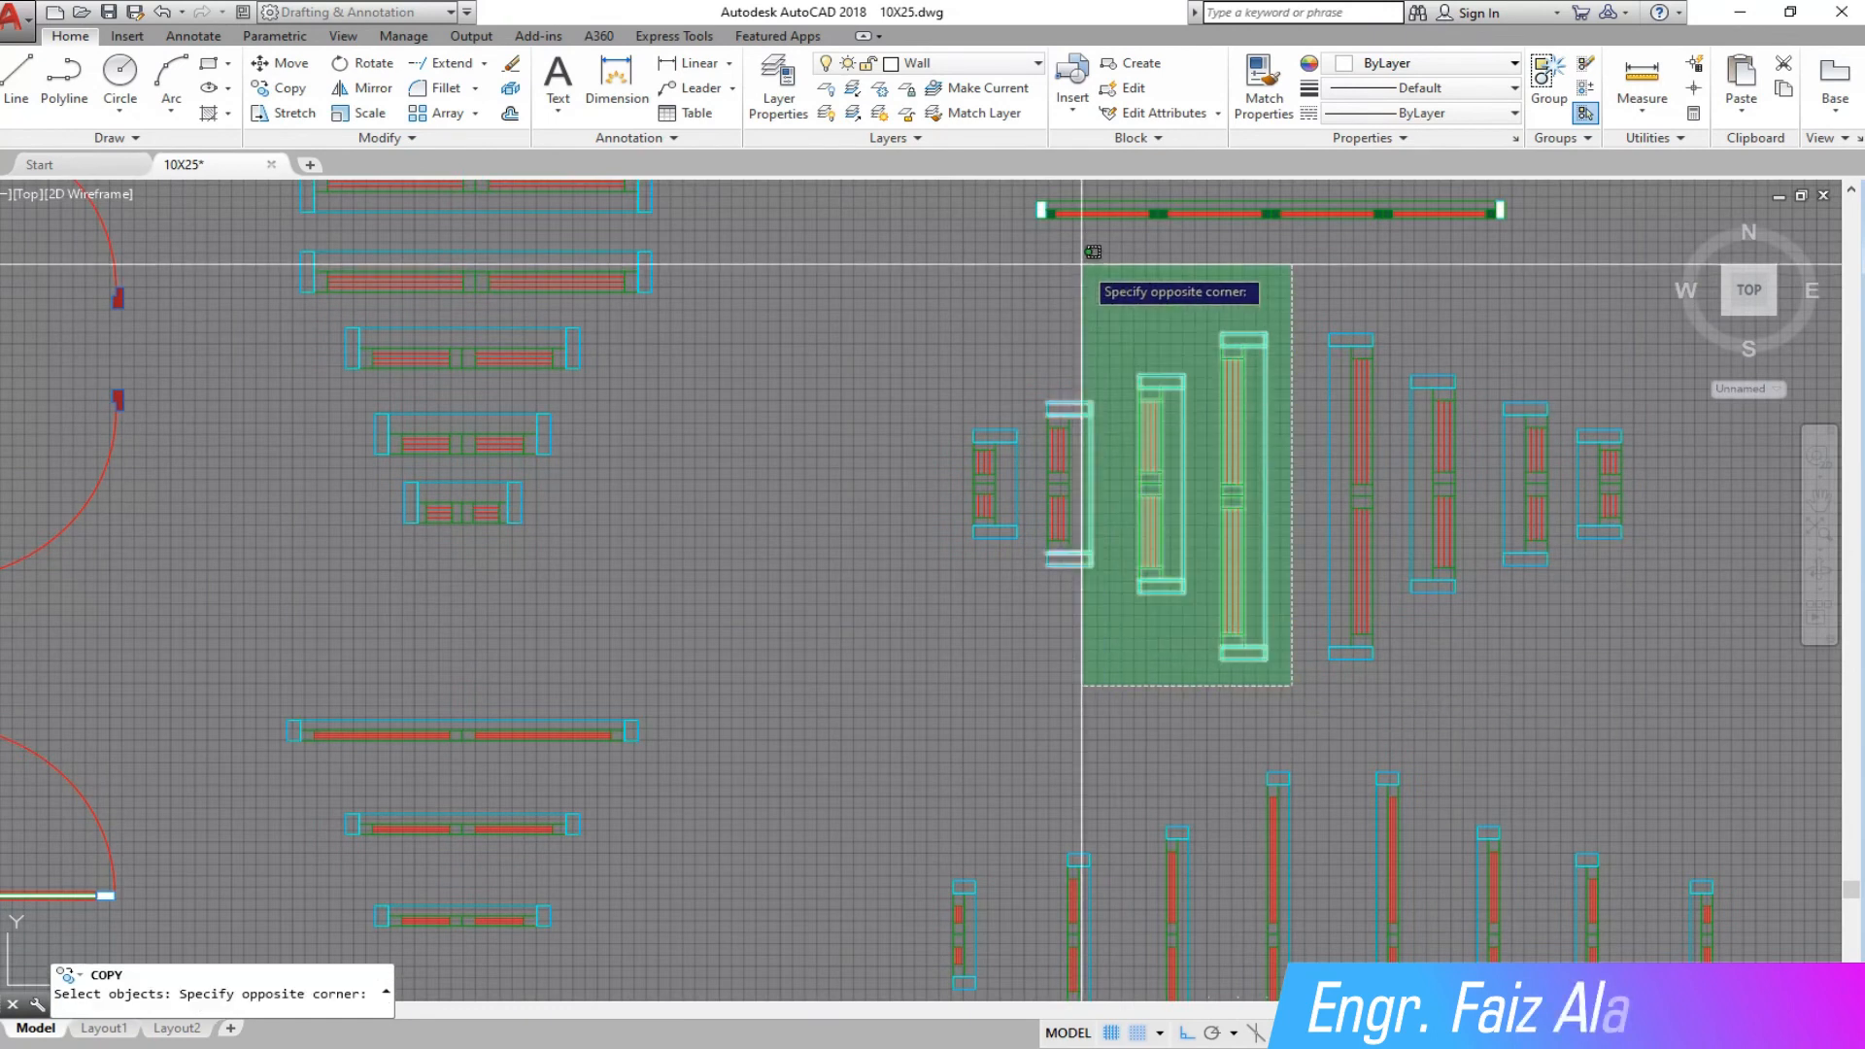
left_click(1119, 280)
left_click(1036, 566)
left_click(932, 375)
key("Return")
left_click(1201, 488)
scroll(1373, 466, "down", 6)
scroll(1010, 471, "down", 6)
scroll(470, 474, "up", 9)
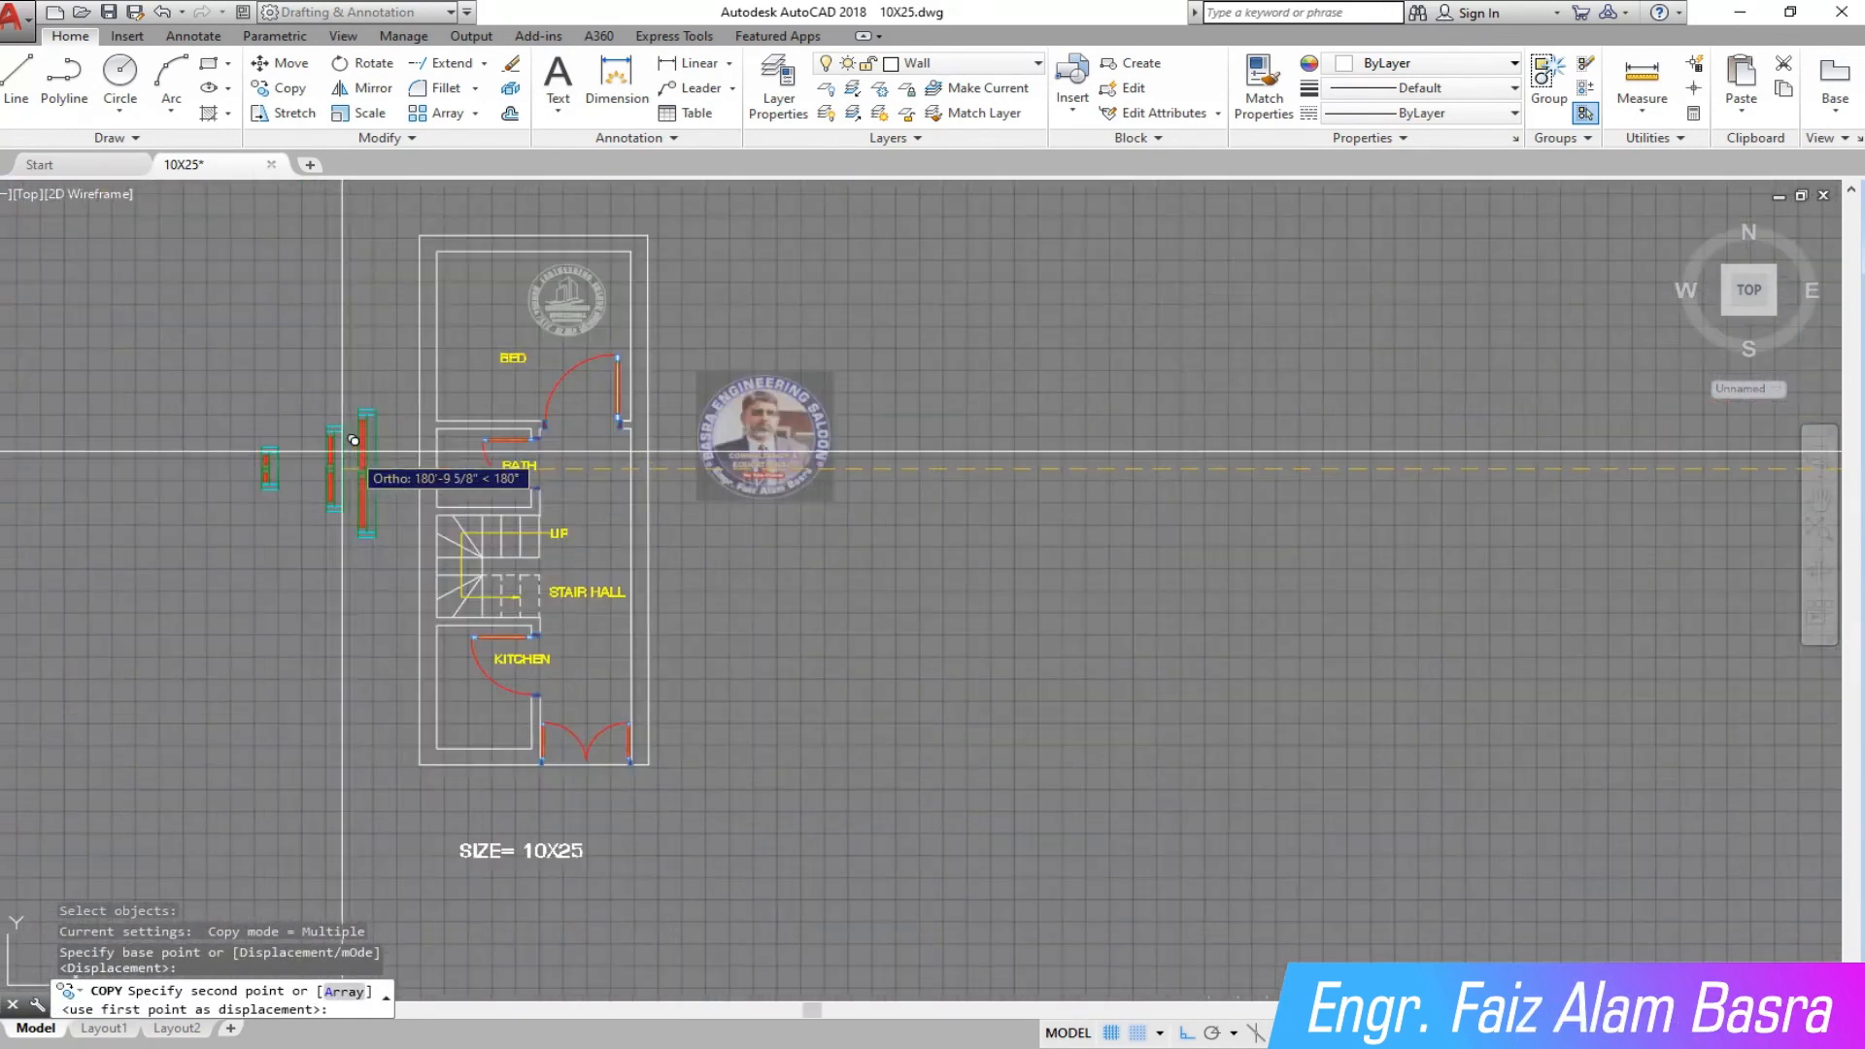
left_click(340, 464)
key("Return")
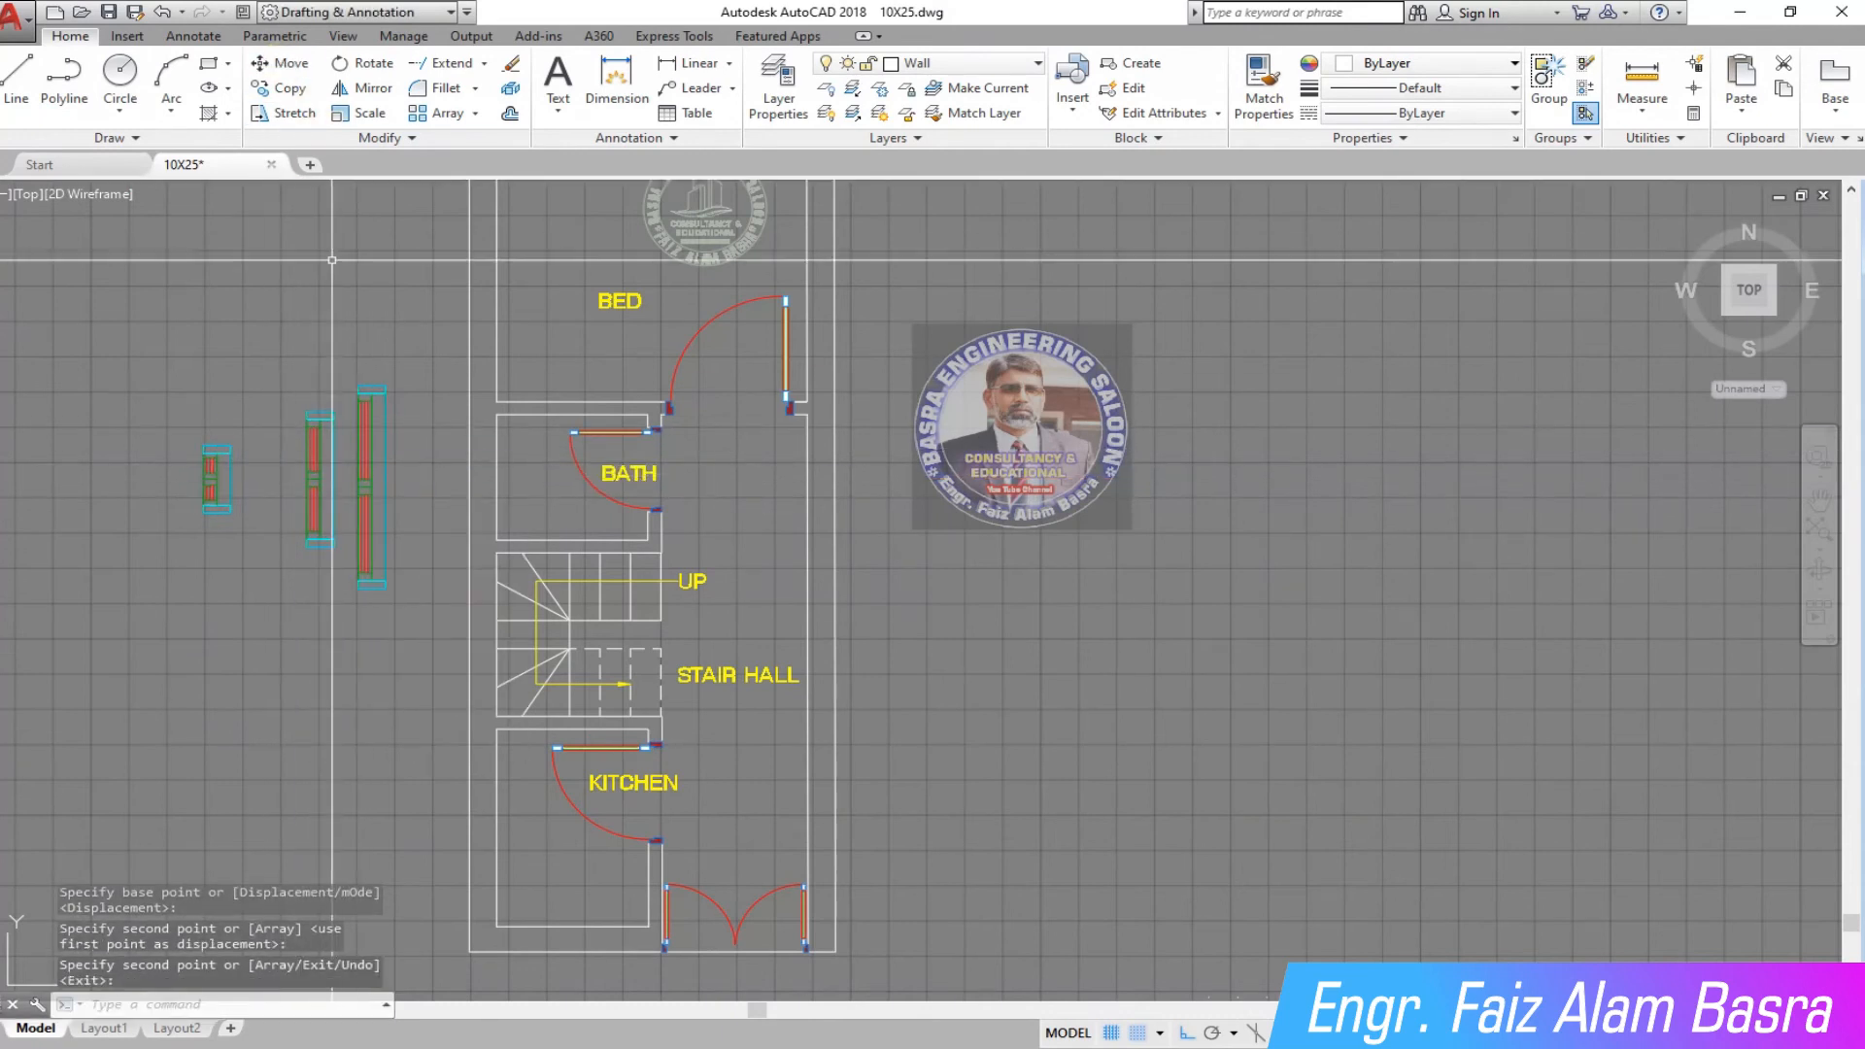
- Copy the largest vertical window into the left outer wall of the bedroom
left_click(294, 89)
scroll(333, 589, "up", 3)
scroll(371, 581, "down", 3)
left_click(441, 590)
left_click(377, 390)
key("Return")
left_click(401, 478)
left_click(505, 257)
right_click(410, 654)
left_click(441, 668)
- Mirror the bedroom's left window about the plan's vertical centre line onto the opposite outer wall, keeping the original
scroll(755, 538, "down", 3)
scroll(694, 348, "up", 3)
scroll(638, 254, "up", 2)
left_click(379, 85)
left_click(393, 290)
left_click(560, 646)
scroll(561, 597, "down", 4)
scroll(641, 417, "up", 6)
right_click(566, 498)
left_click(533, 614)
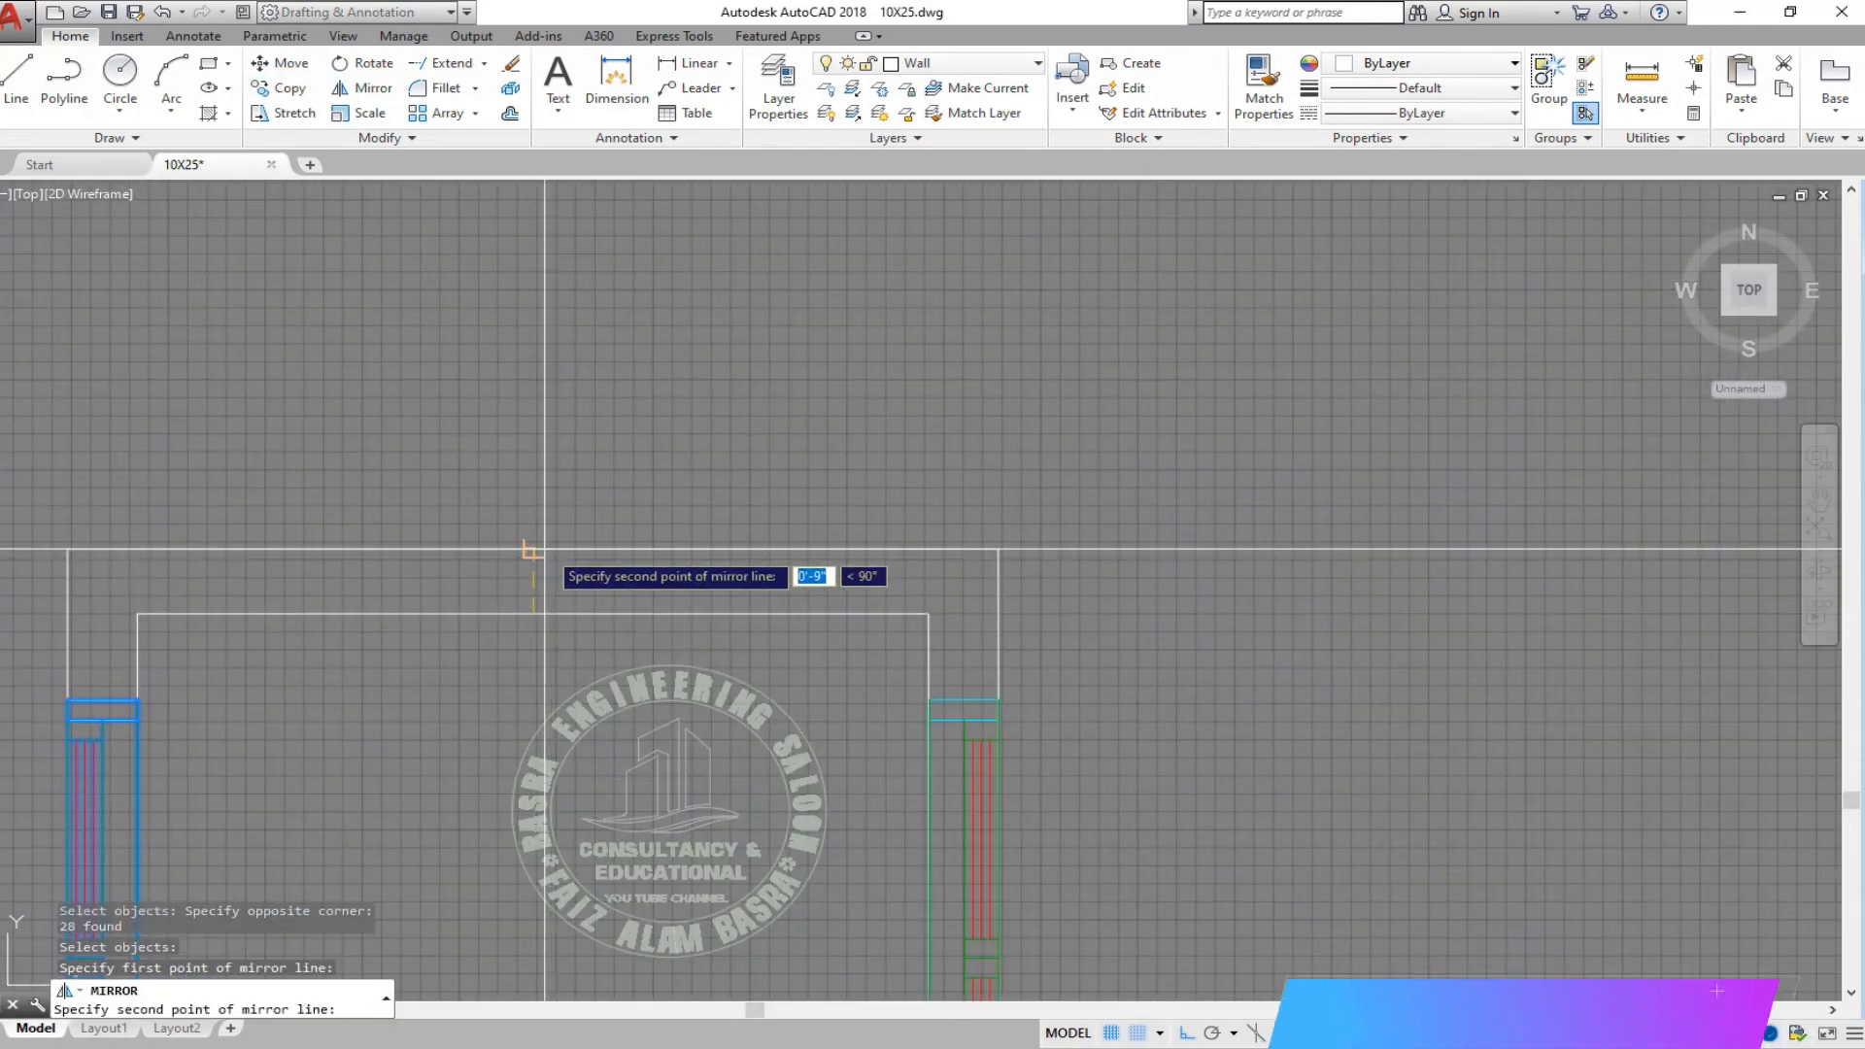
left_click(533, 550)
left_click(598, 624)
- Move the smallest spare window into the left outer wall of the bath, at the middle of the room's wall
scroll(775, 288, "down", 6)
scroll(579, 618, "up", 4)
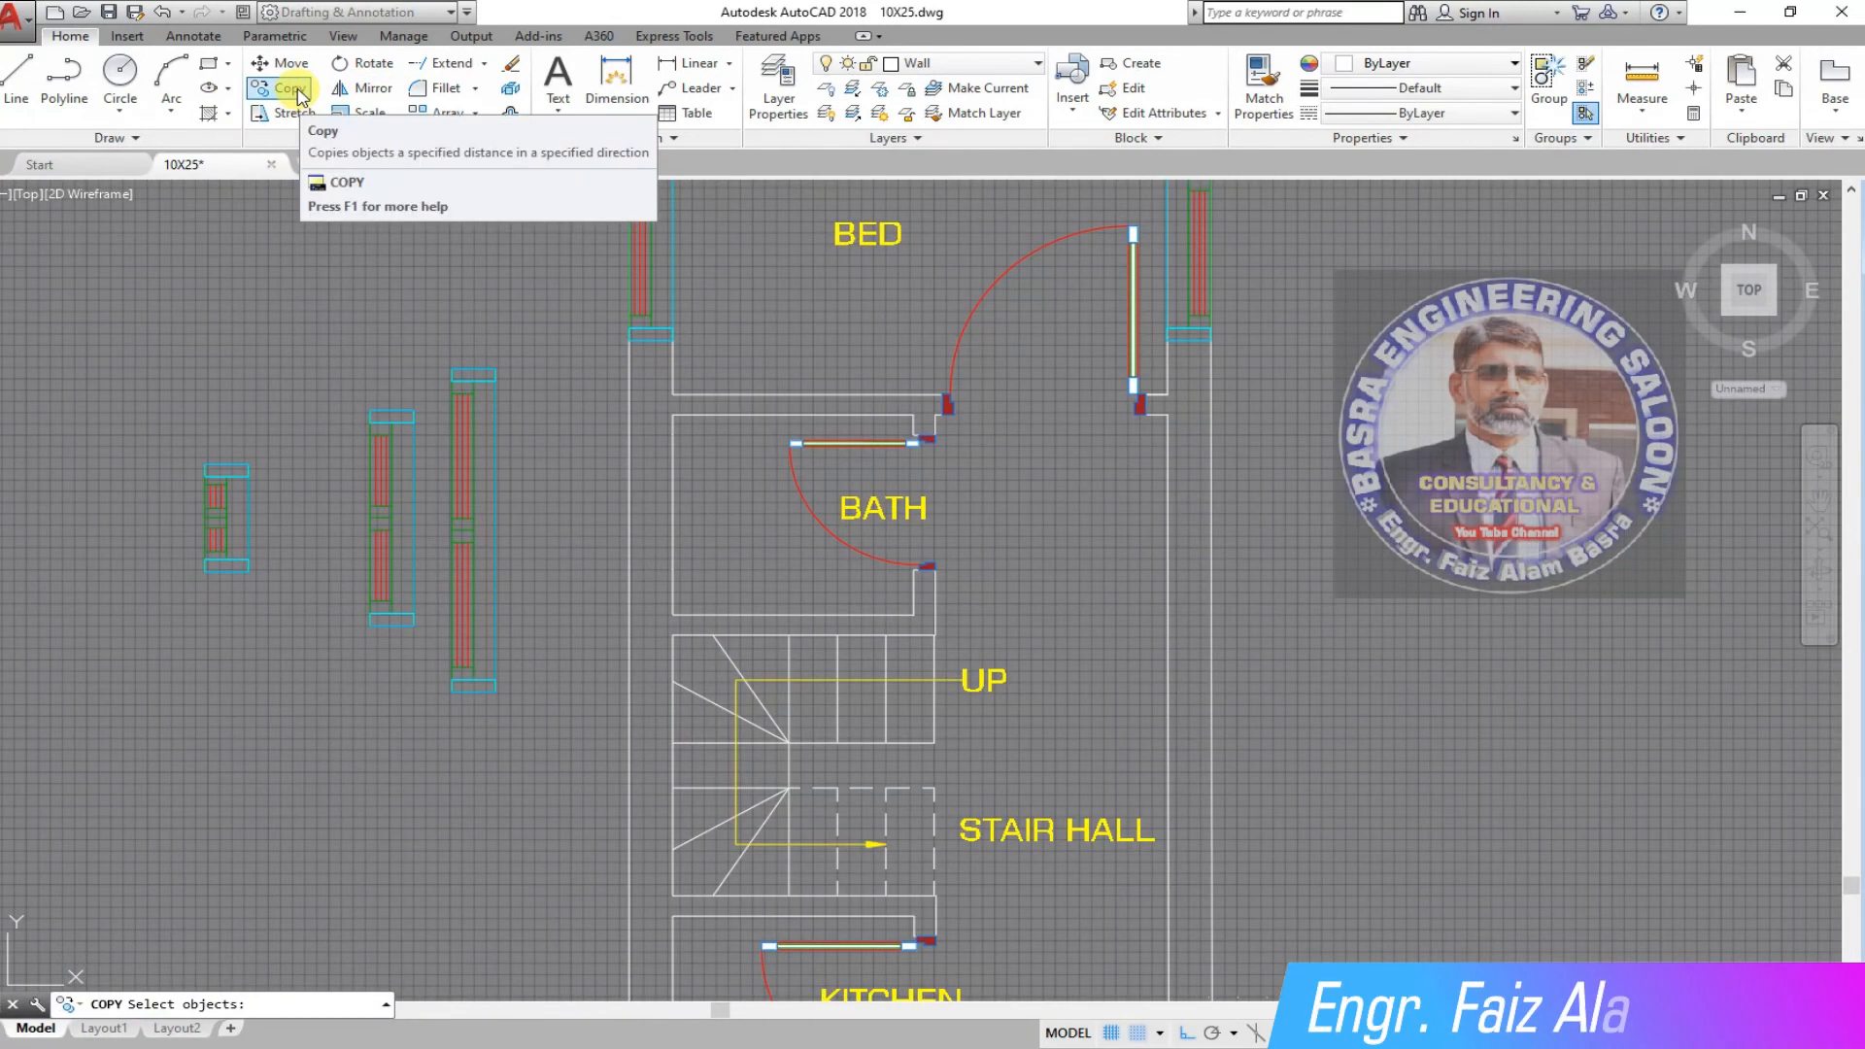
left_click(289, 64)
left_click(158, 407)
left_click(303, 664)
key("Return")
left_click(250, 518)
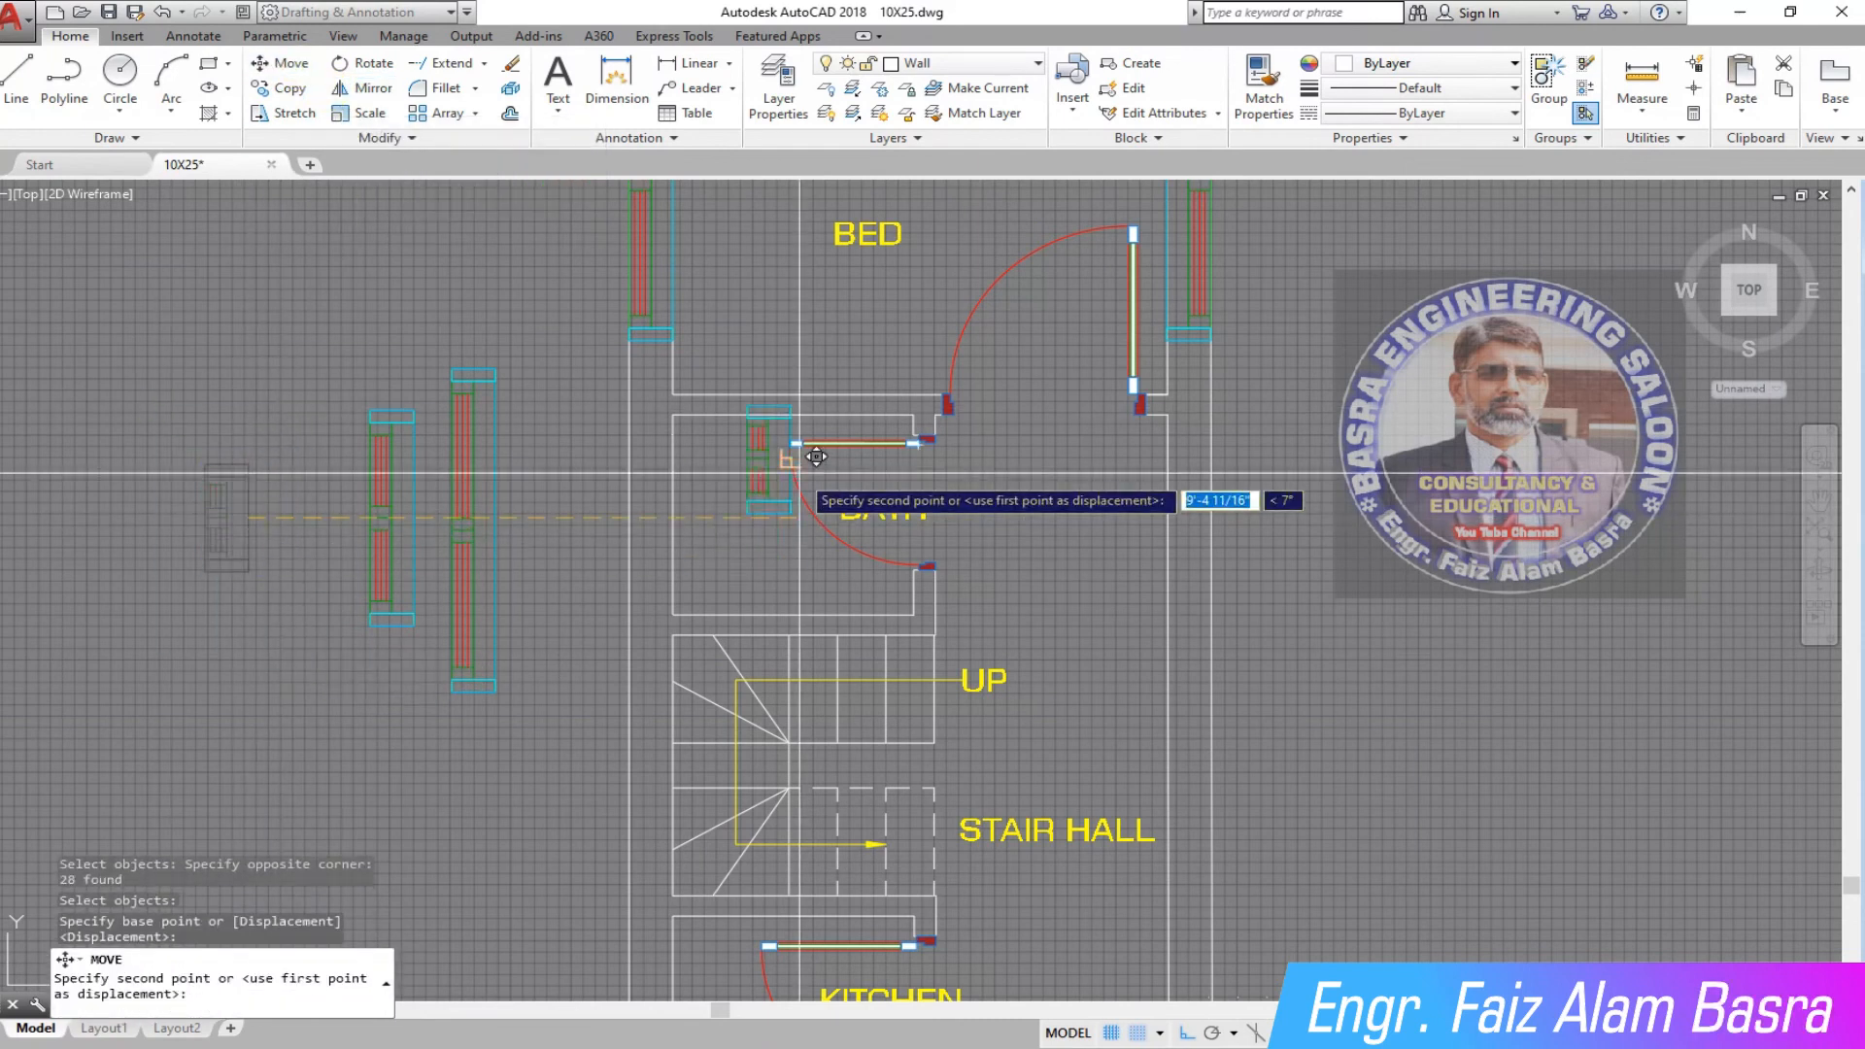
left_click(672, 517)
- Shift the bath window slightly down along the outer wall and save the drawing
left_click(284, 64)
left_click(582, 442)
left_click(701, 595)
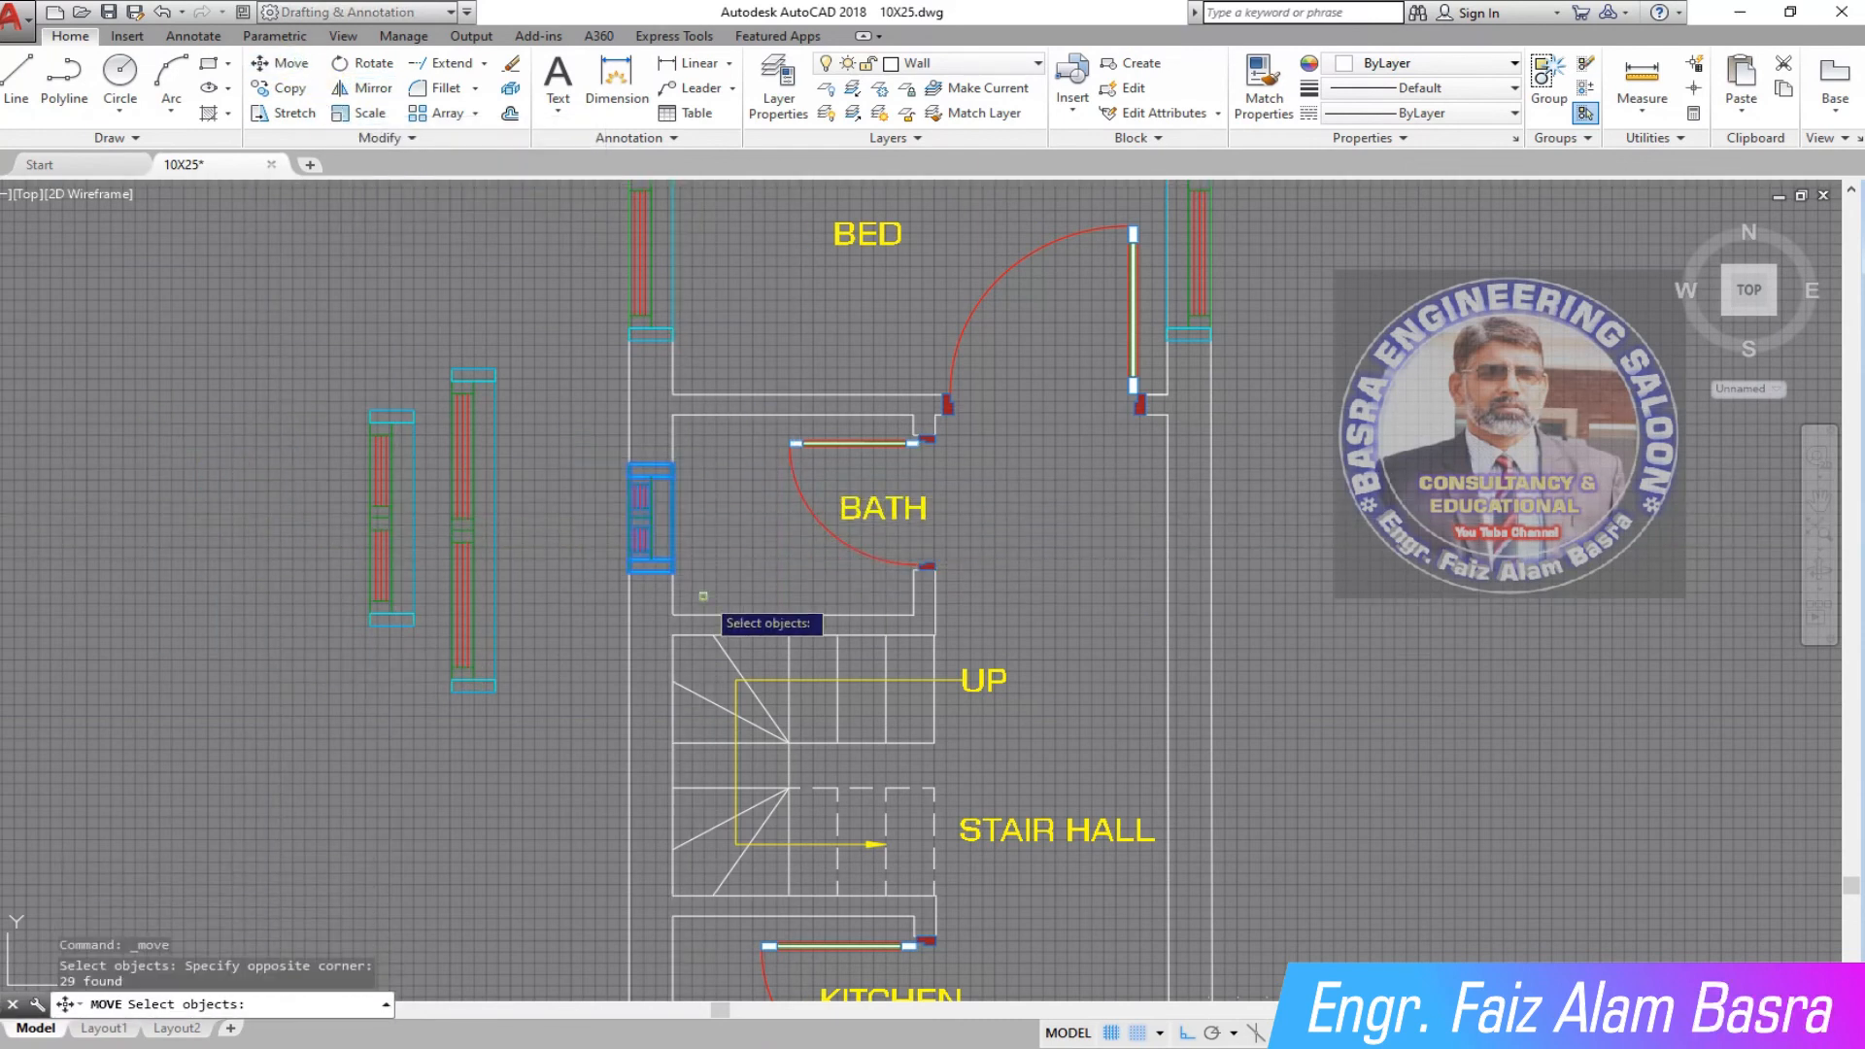
scroll(595, 543, "up", 2)
key("Return")
left_click(553, 387)
left_click(585, 415)
scroll(661, 455, "down", 2)
left_click(117, 14)
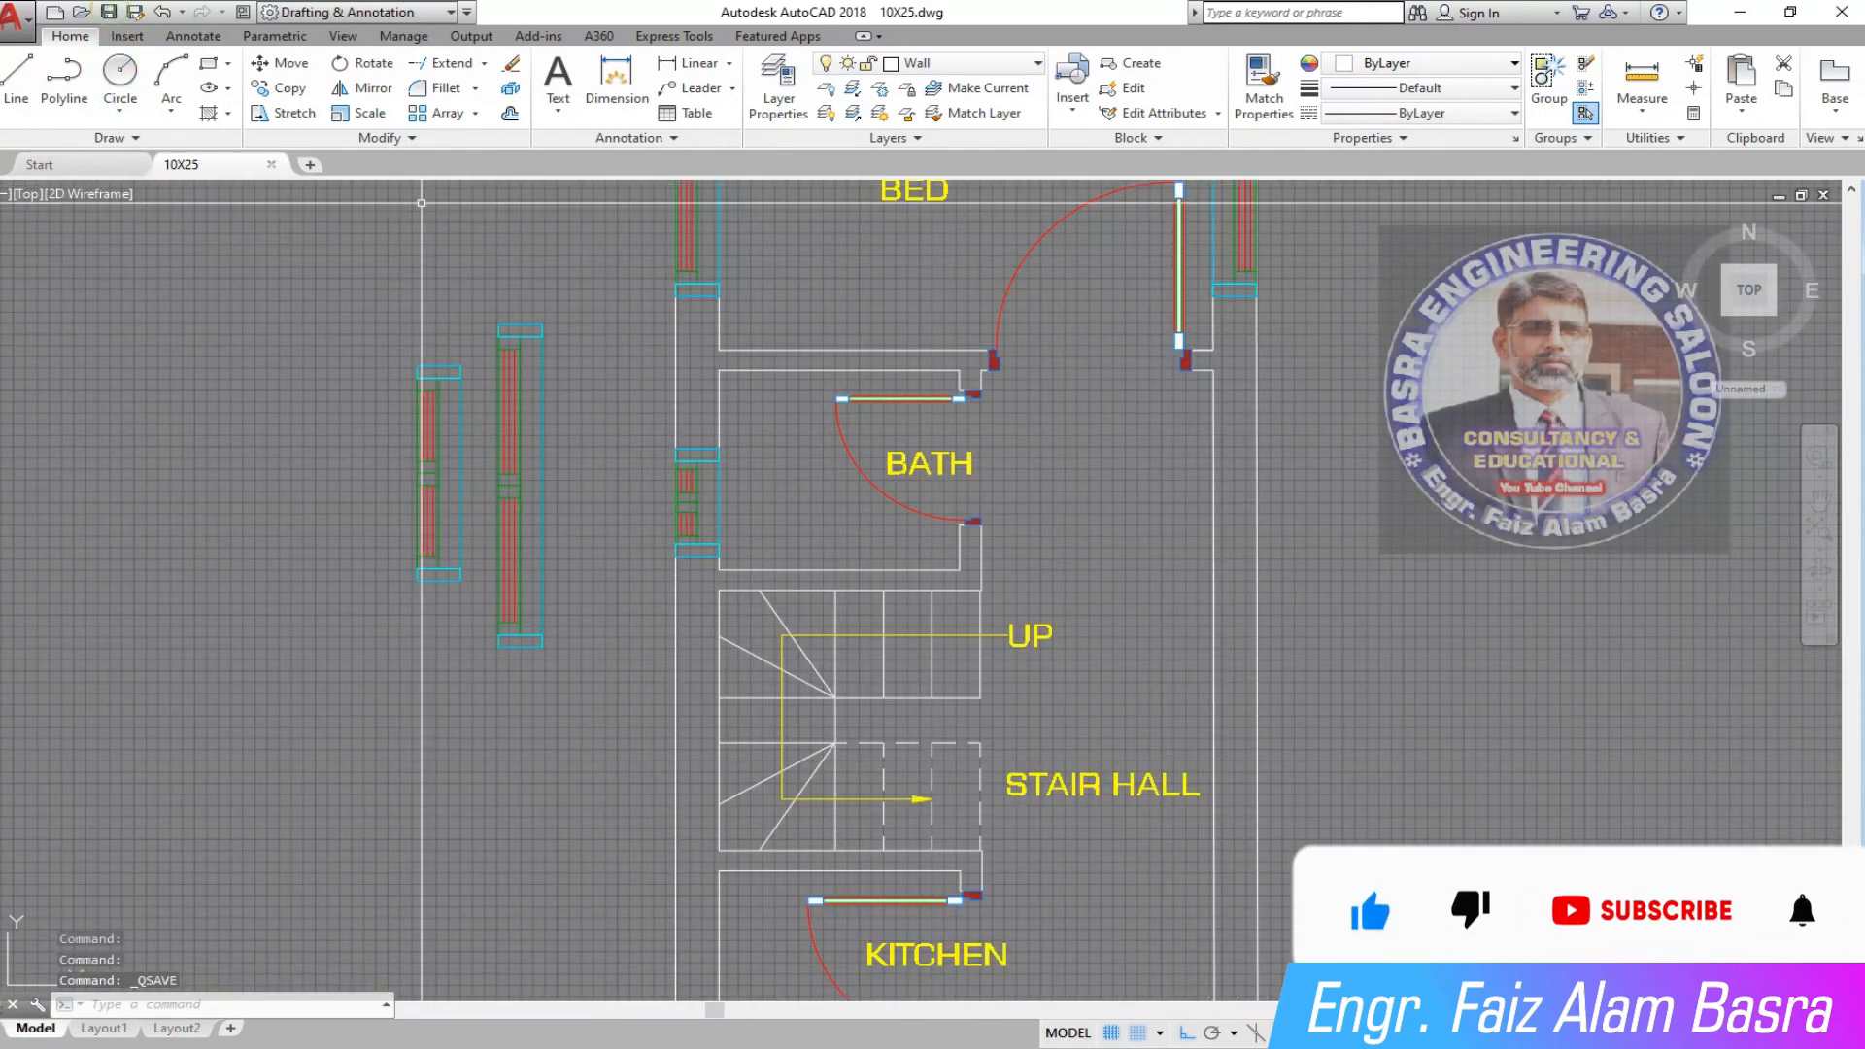
- Copy the two spare windows straight down to the space left of the stair and kitchen
scroll(622, 388, "down", 2)
scroll(593, 418, "up", 4)
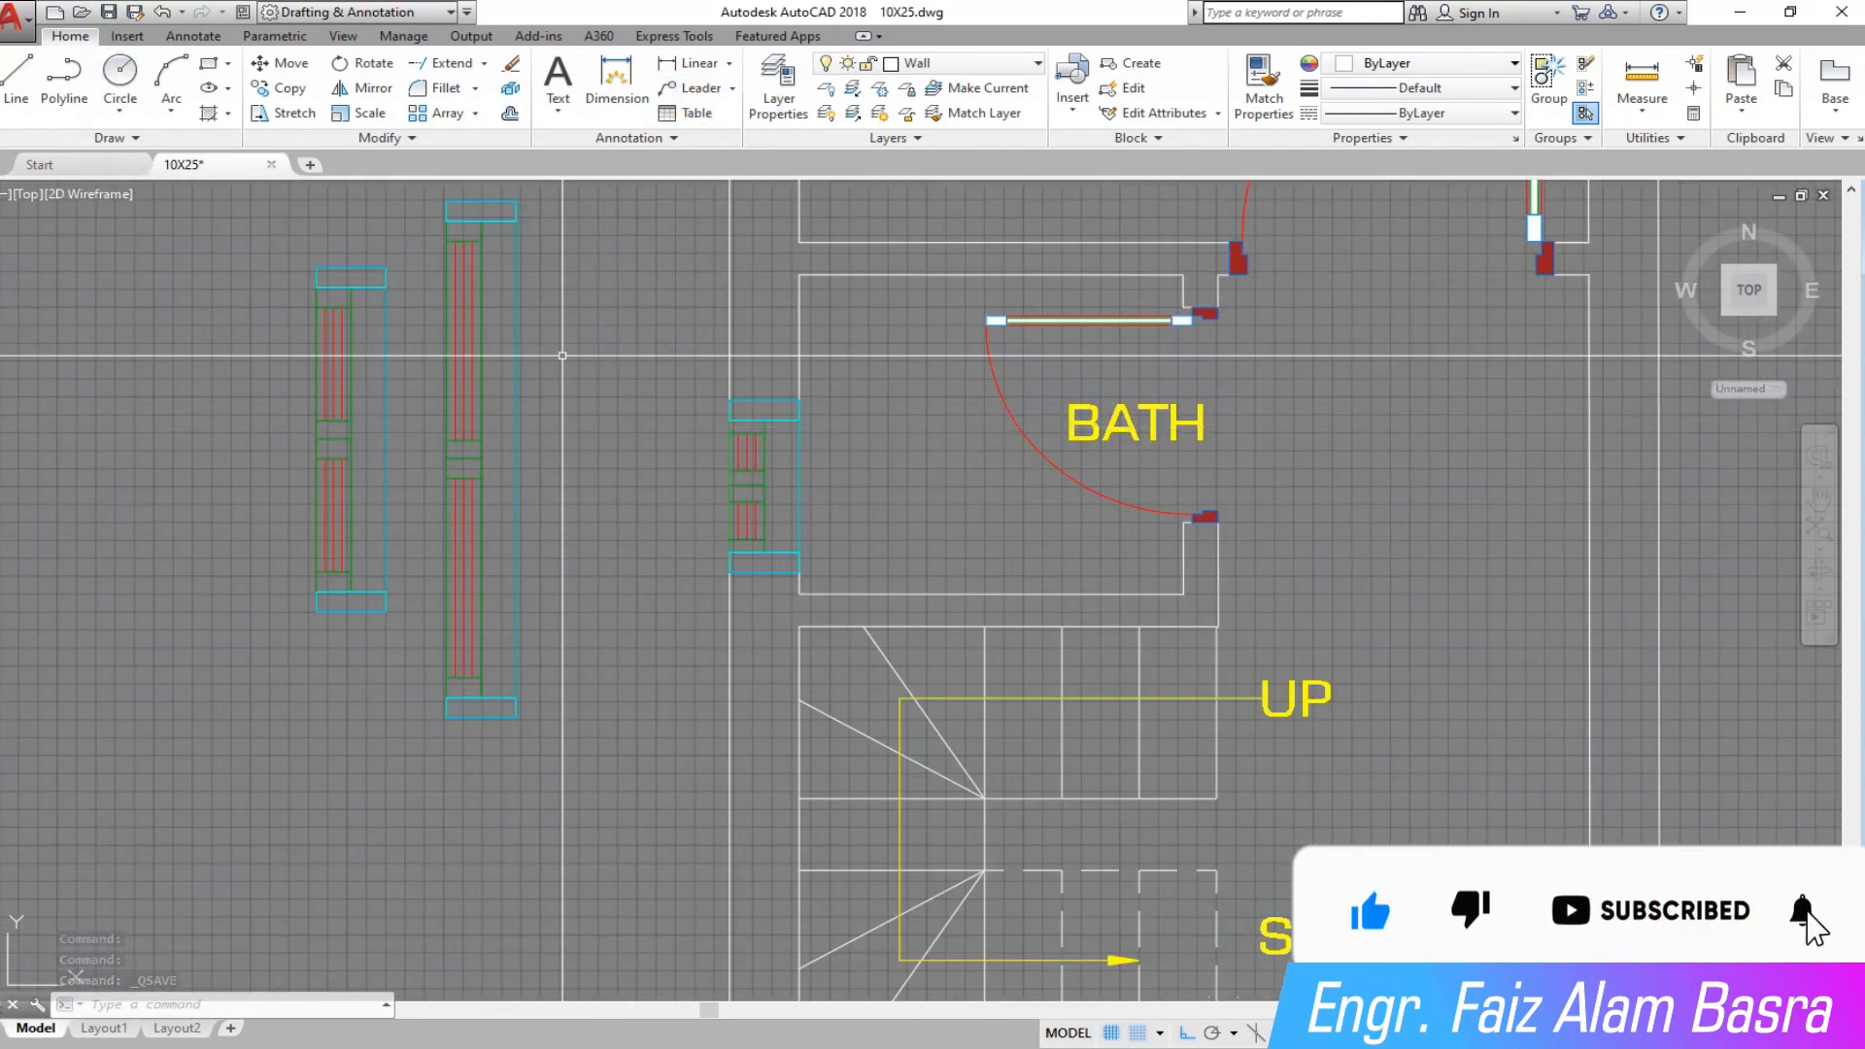
scroll(662, 598, "down", 2)
left_click(287, 87)
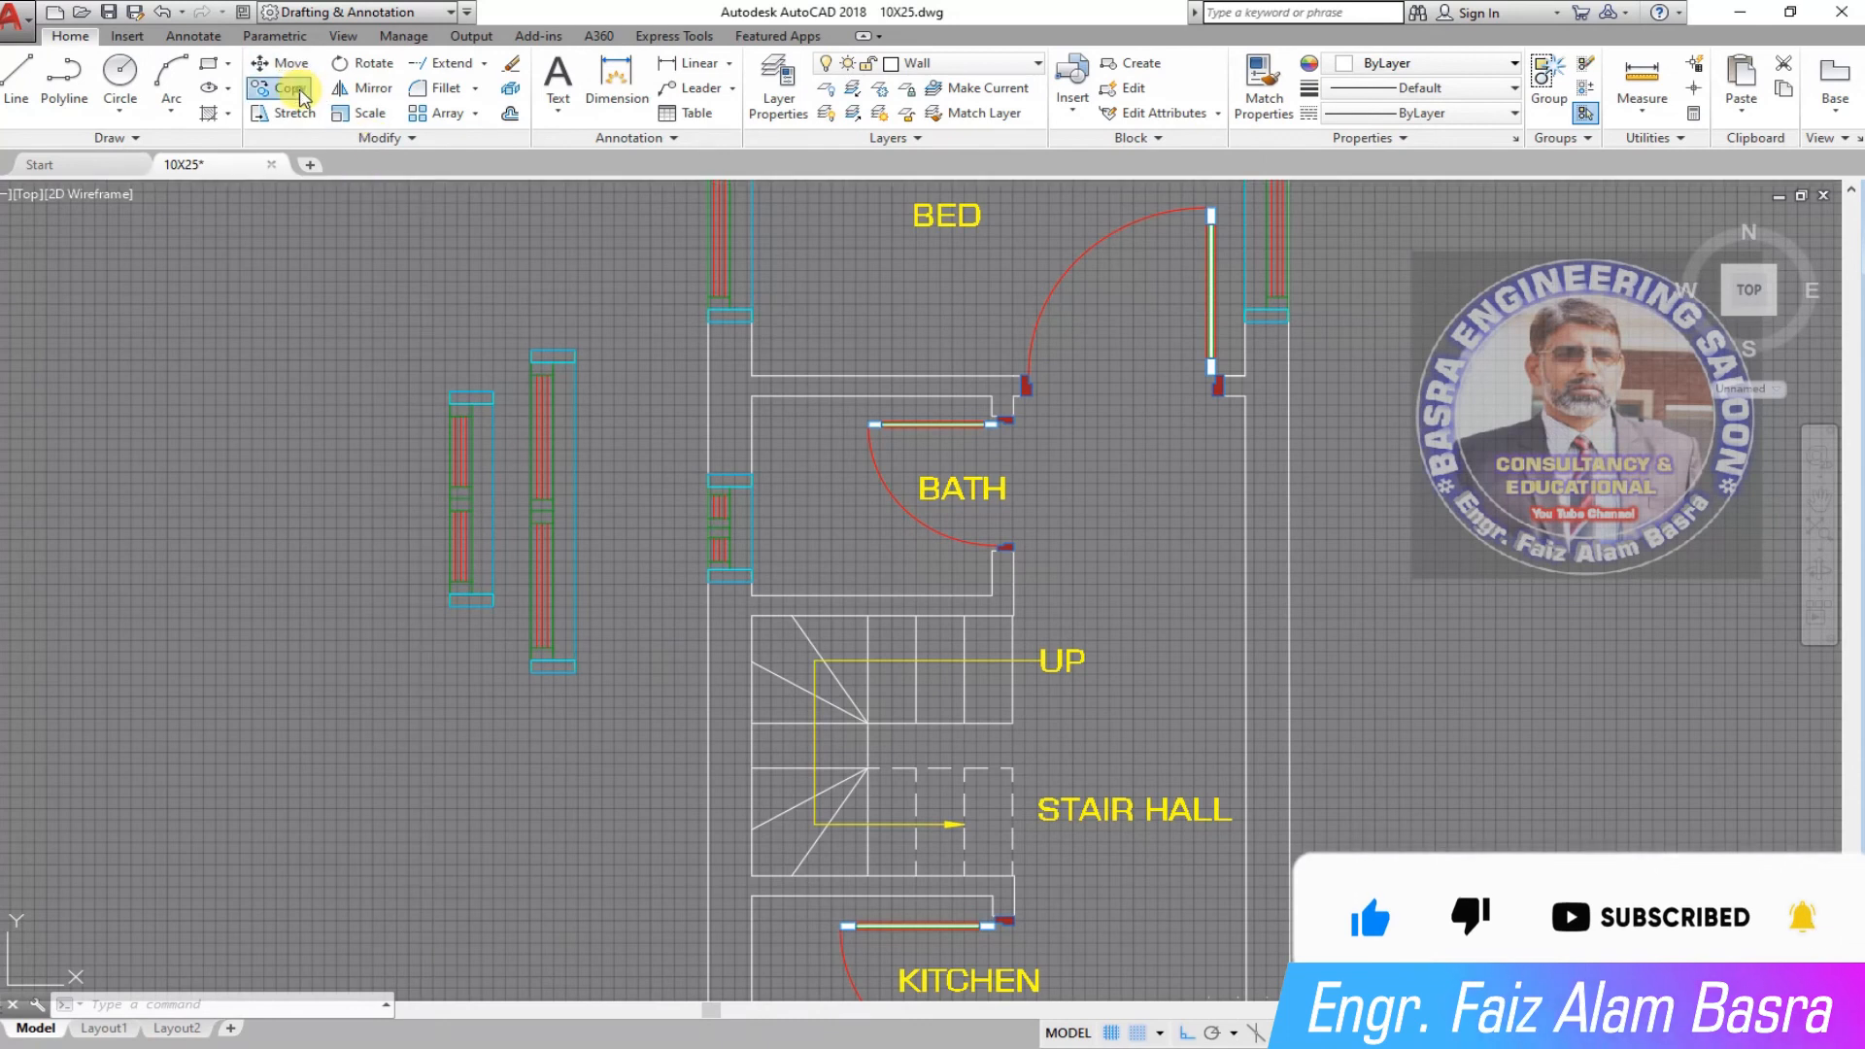
left_click(625, 780)
left_click(424, 326)
key("Return")
left_click(575, 512)
scroll(529, 348, "down", 4)
scroll(559, 694, "up", 4)
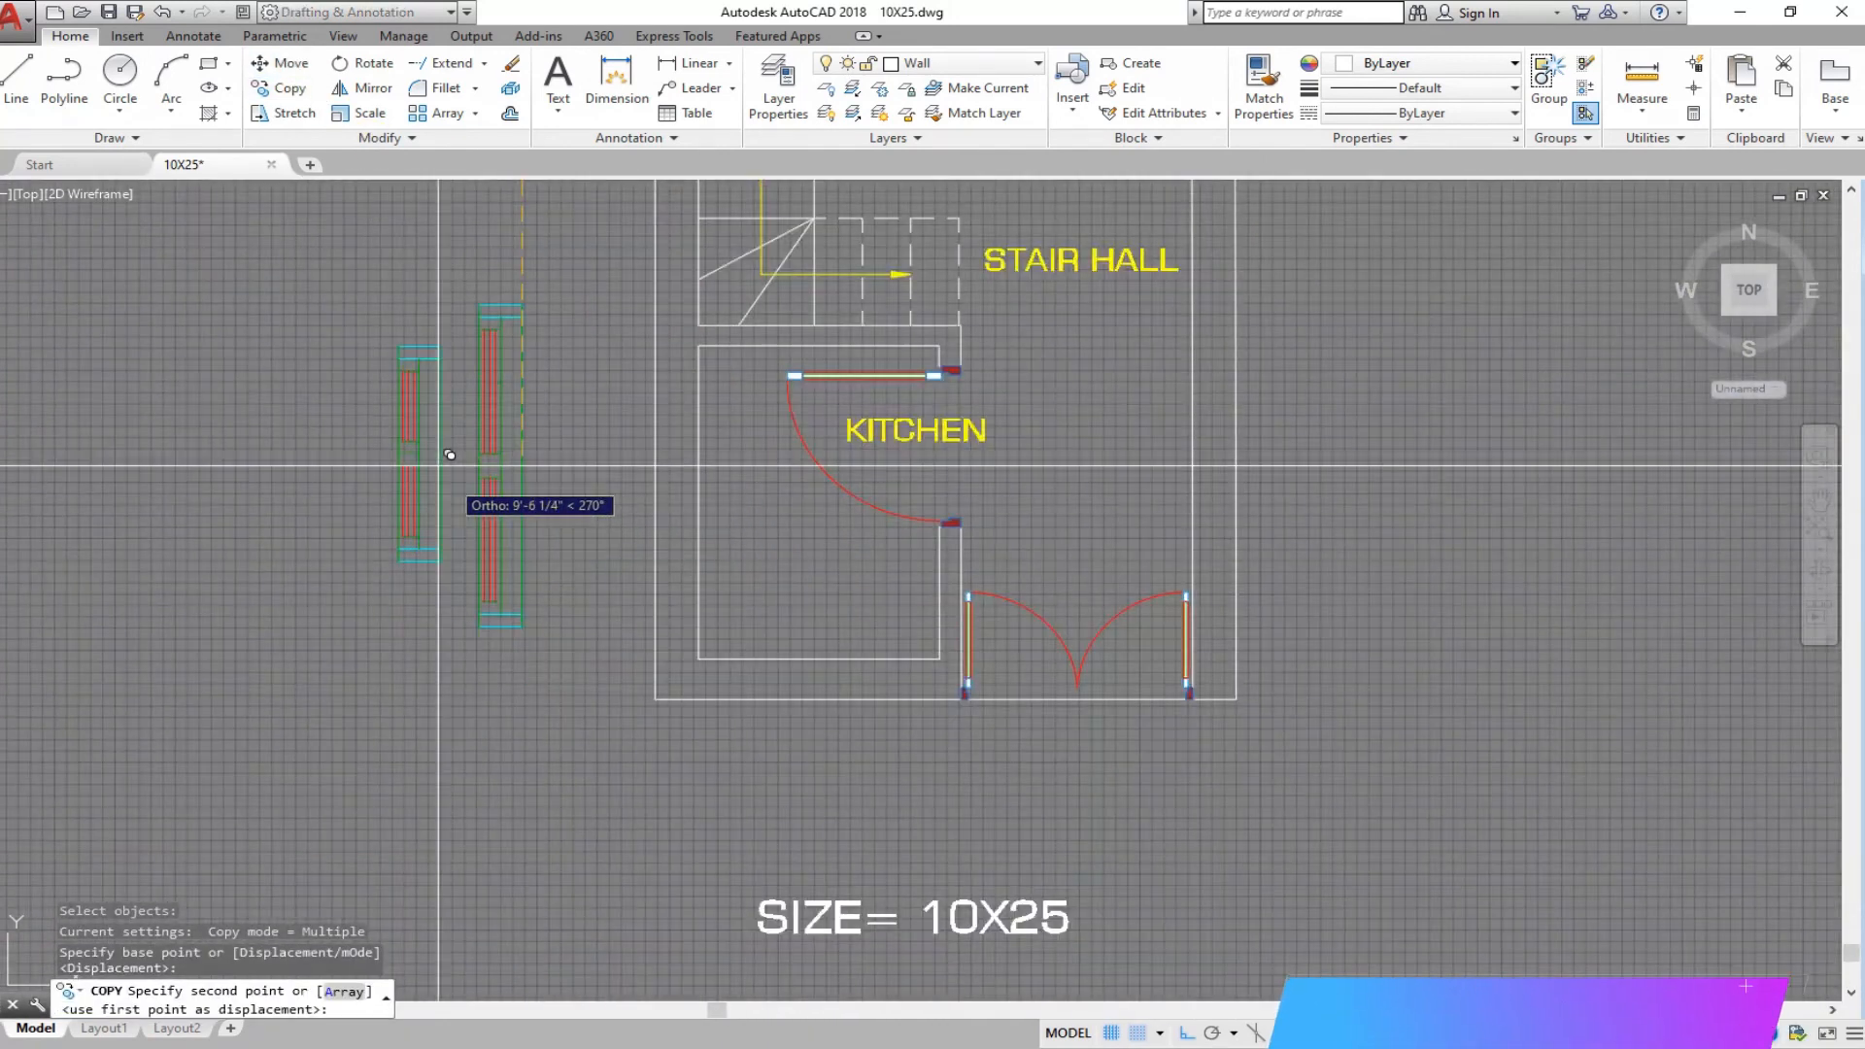
left_click(526, 300)
key("Return")
scroll(439, 419, "down", 2)
scroll(423, 242, "up", 2)
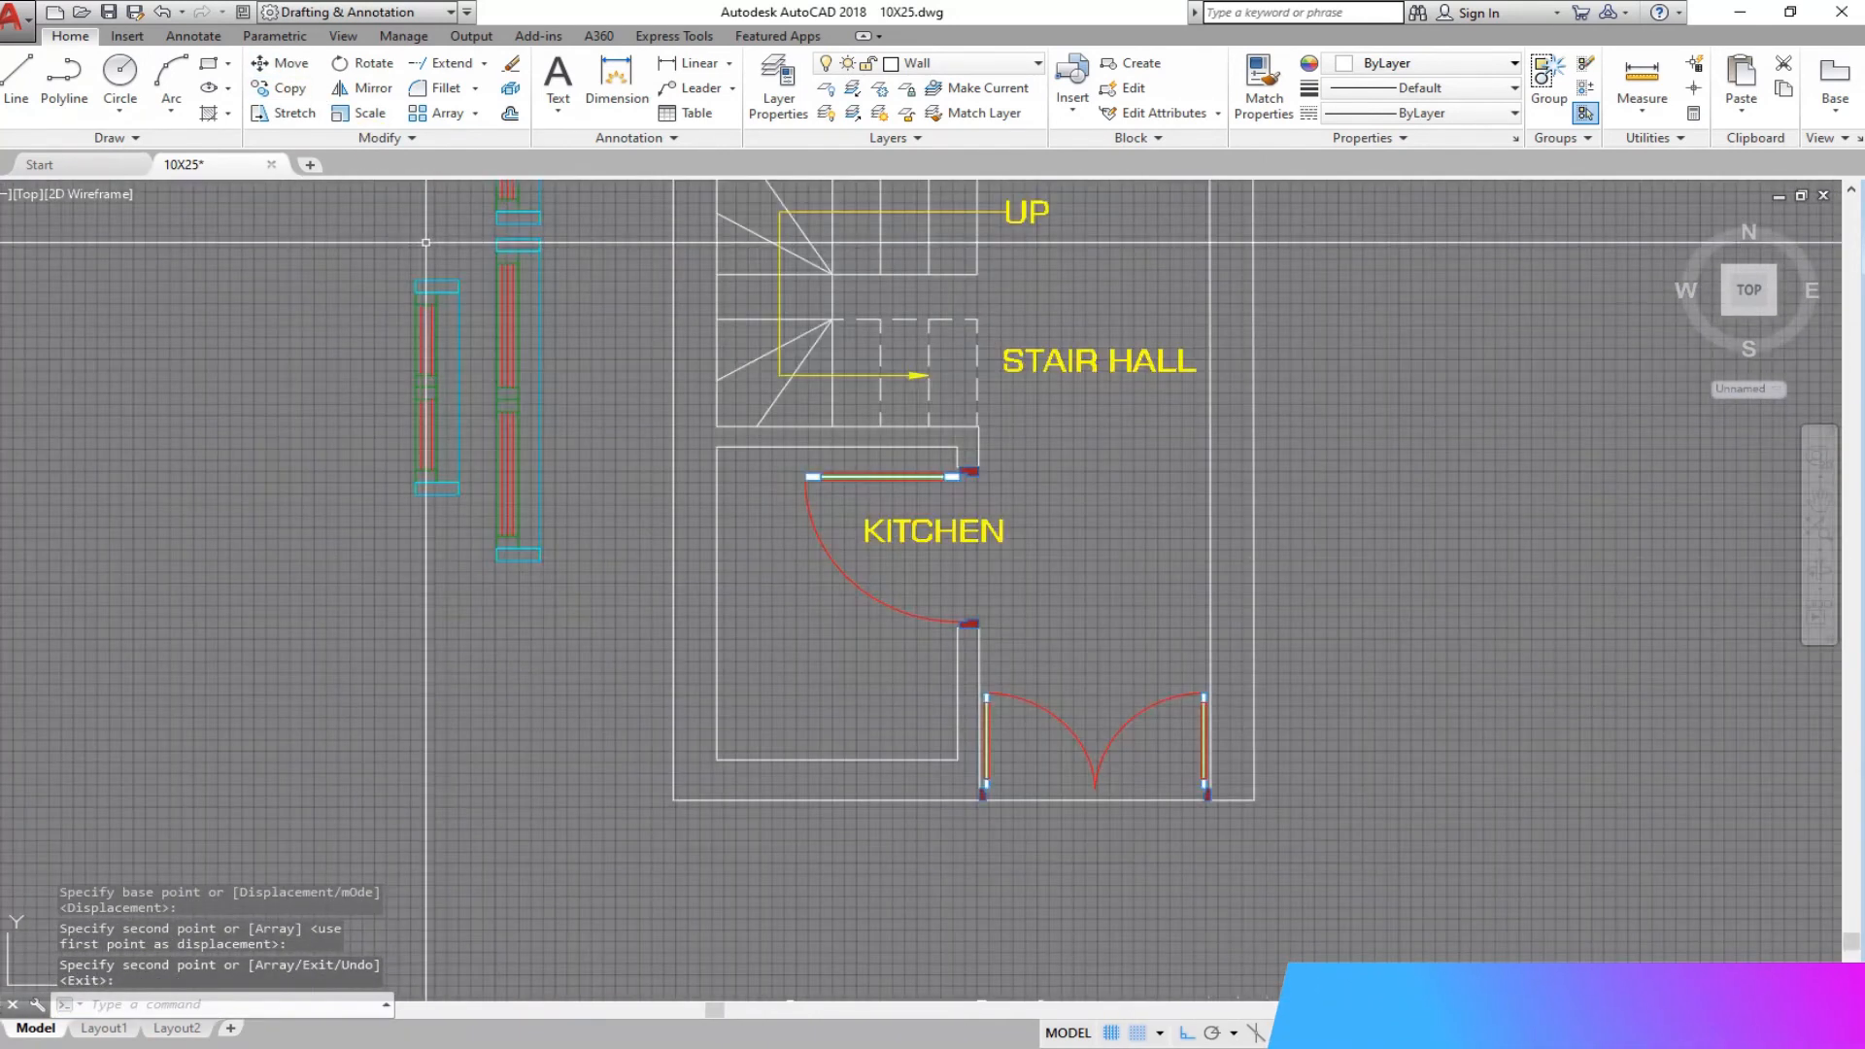
- Move the copied medium window into the kitchen's left outer wall, at the midpoint of the wall line
scroll(553, 419, "down", 2)
left_click(281, 62)
scroll(473, 323, "up", 2)
left_click(541, 602)
left_click(457, 394)
key("Return")
left_click(533, 495)
scroll(874, 787, "up", 2)
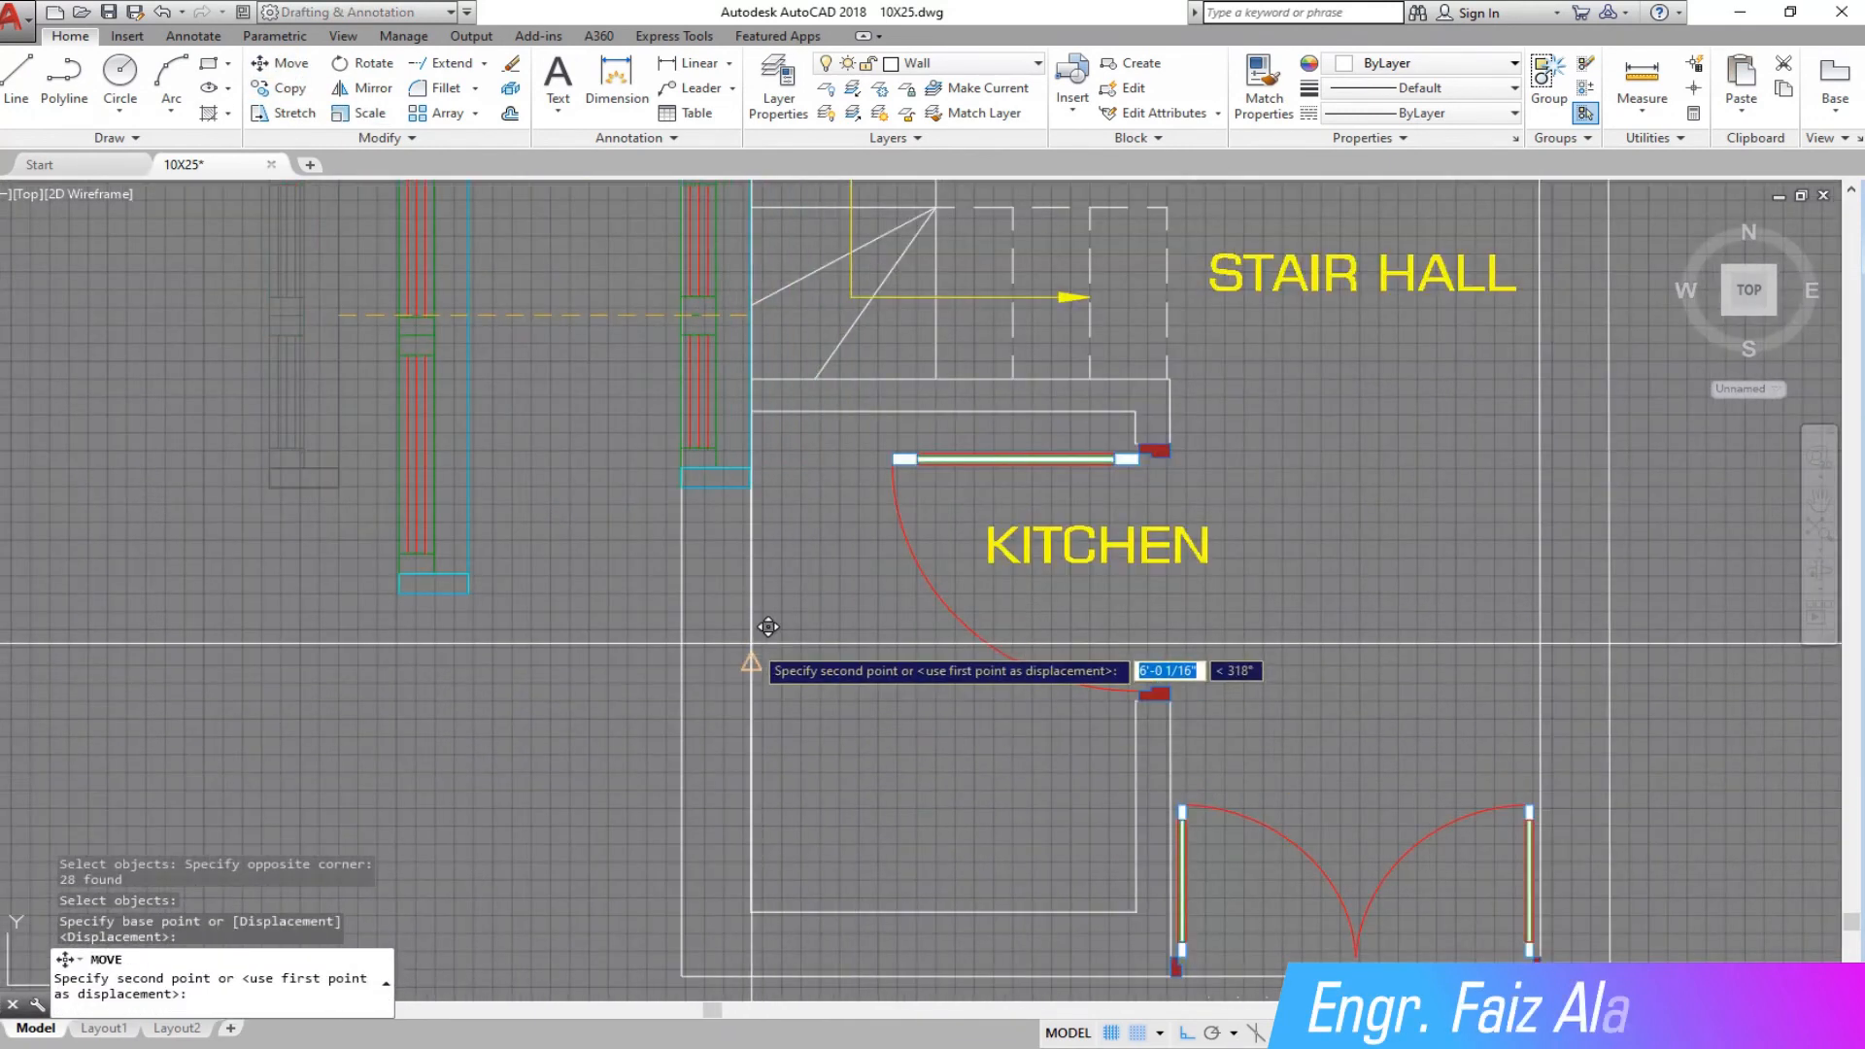
scroll(776, 685, "down", 4)
scroll(707, 624, "up", 2)
middle_click_drag(707, 670, 637, 645)
scroll(554, 497, "down", 4)
scroll(549, 396, "up", 4)
scroll(539, 417, "up", 2)
- Erase the leftover spare windows left of the floor plan and save the drawing
middle_click_drag(537, 412, 533, 810)
scroll(533, 810, "down", 2)
left_click(528, 907)
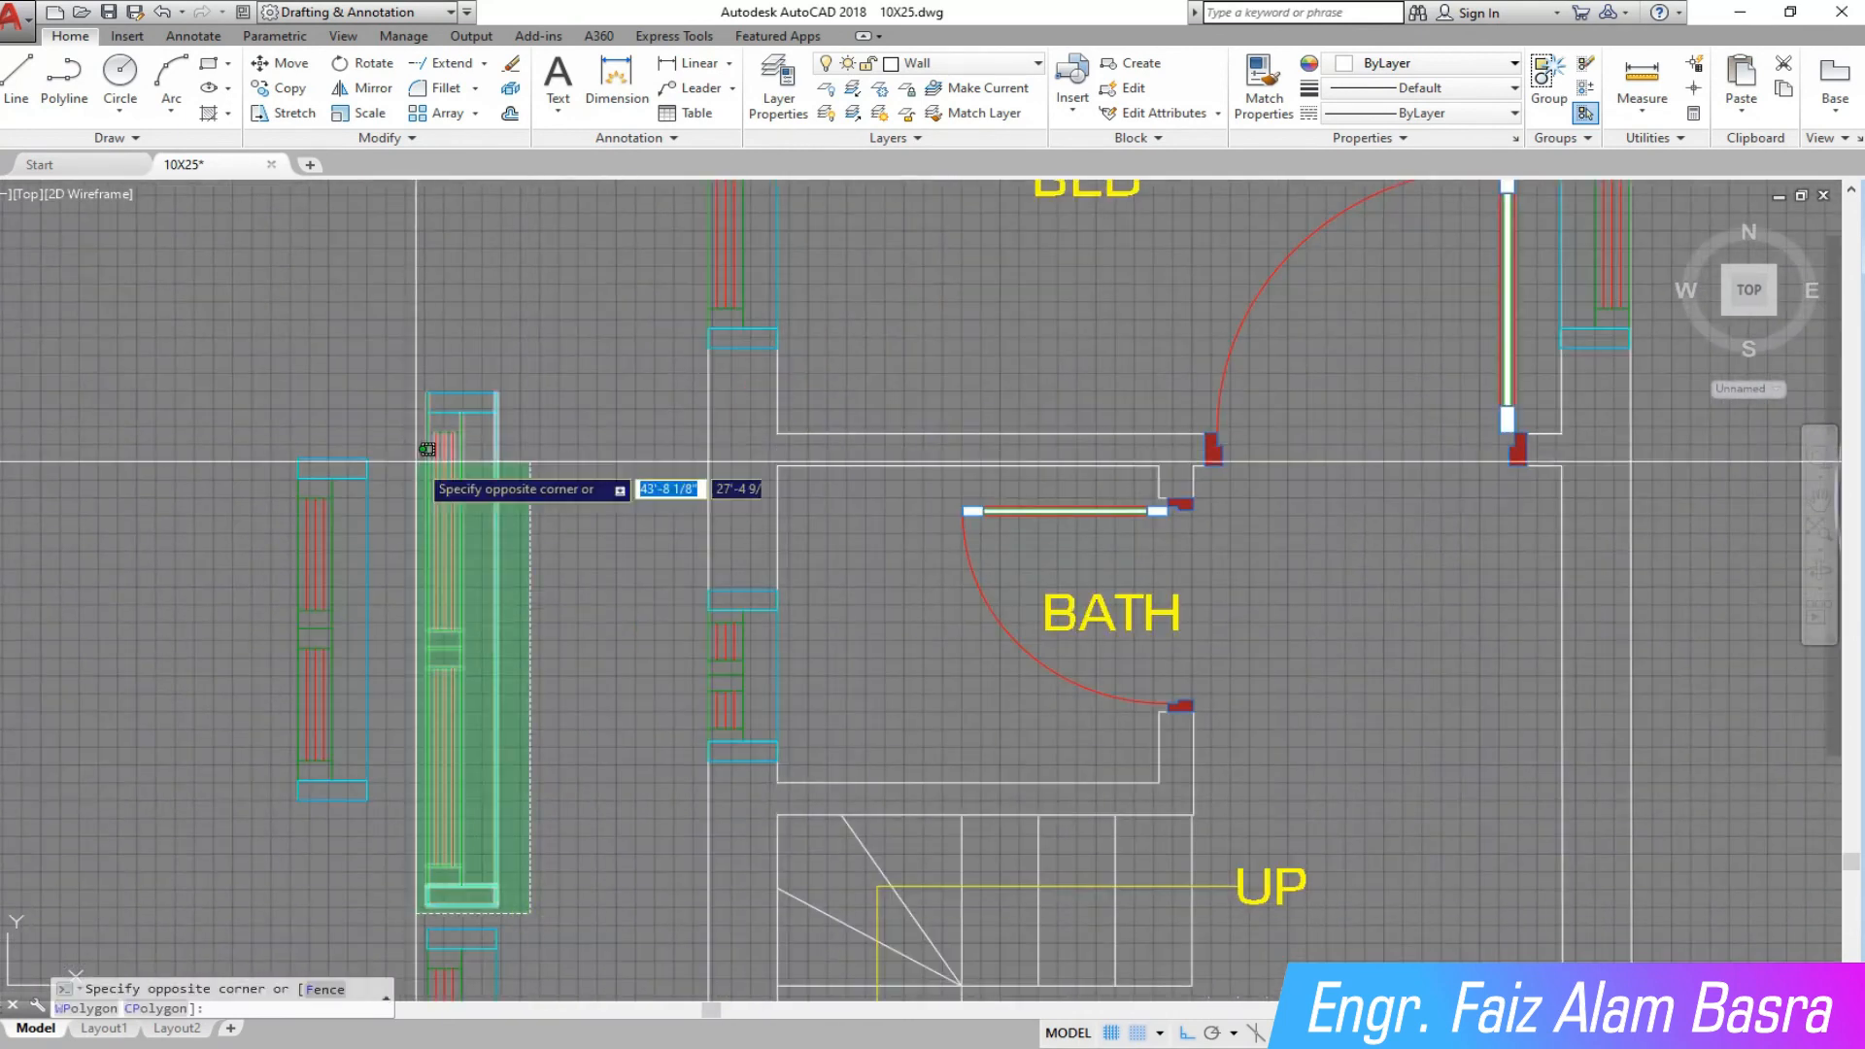
left_click(416, 324)
key("Delete")
scroll(499, 312, "down", 2)
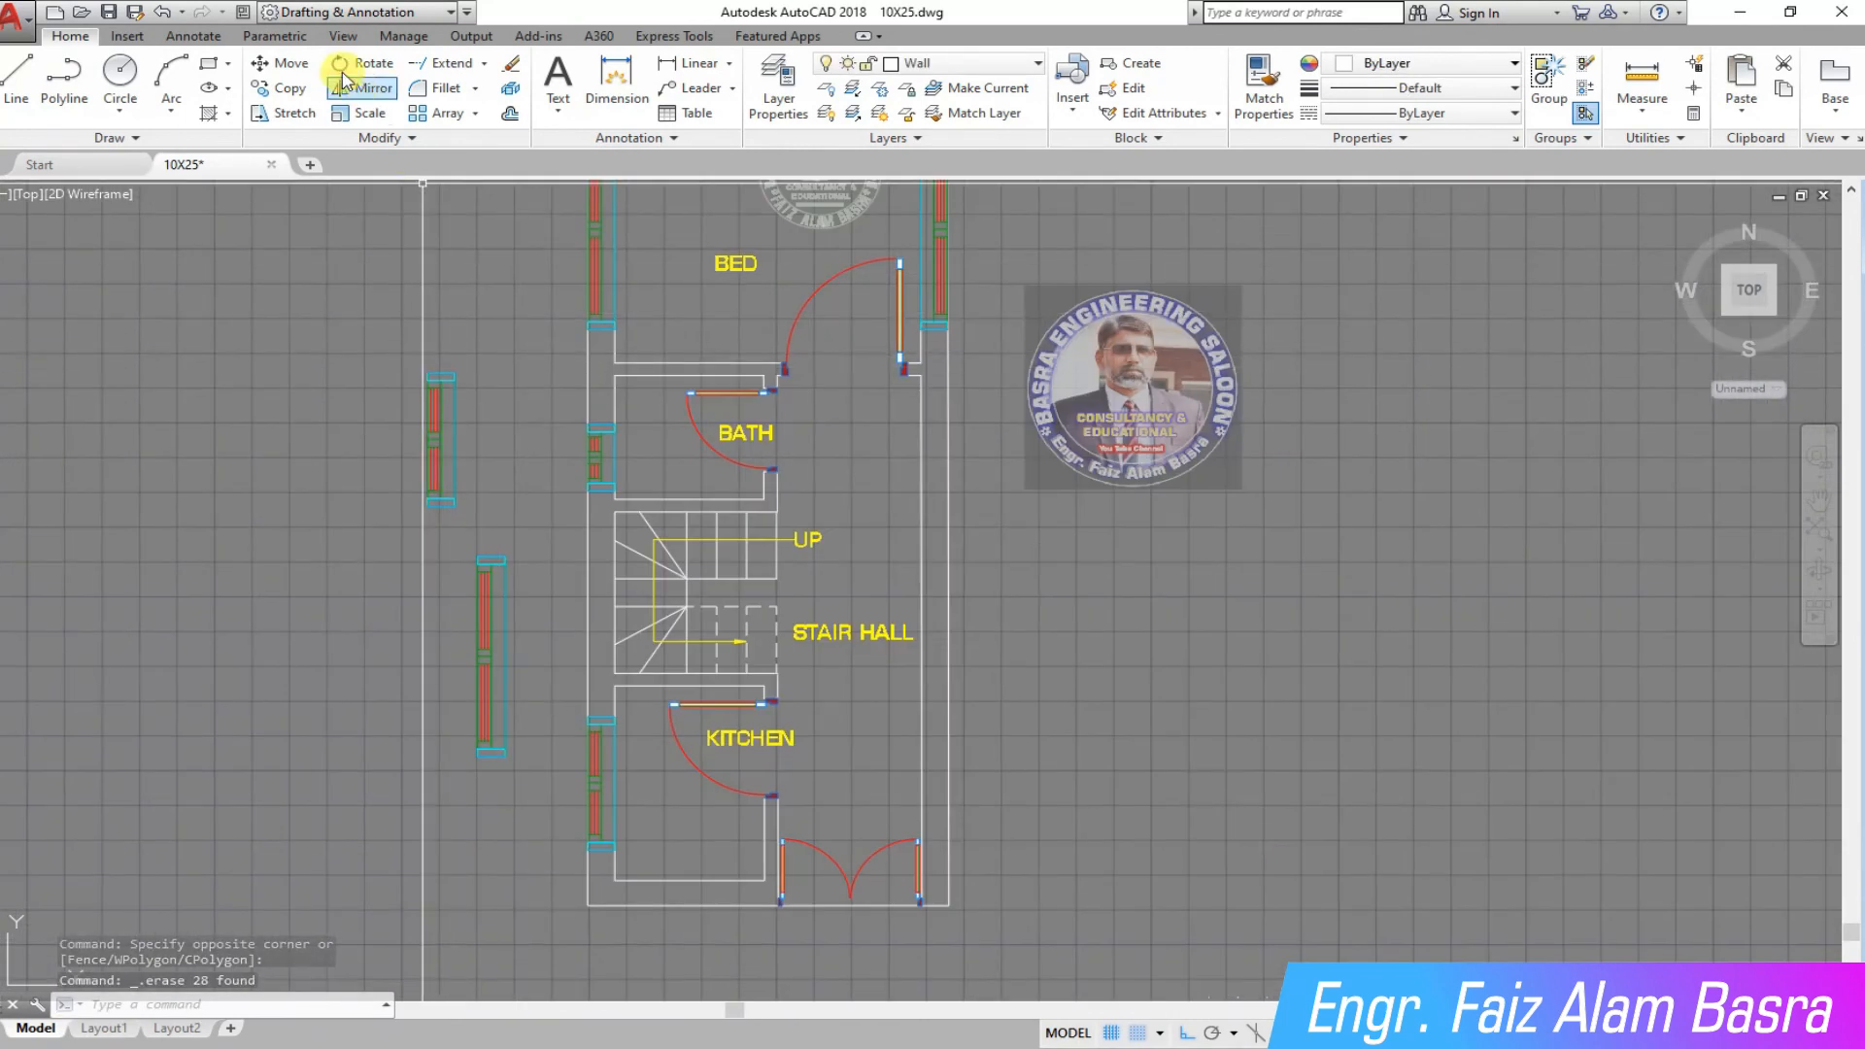
left_click(510, 63)
left_click(544, 800)
left_click(317, 267)
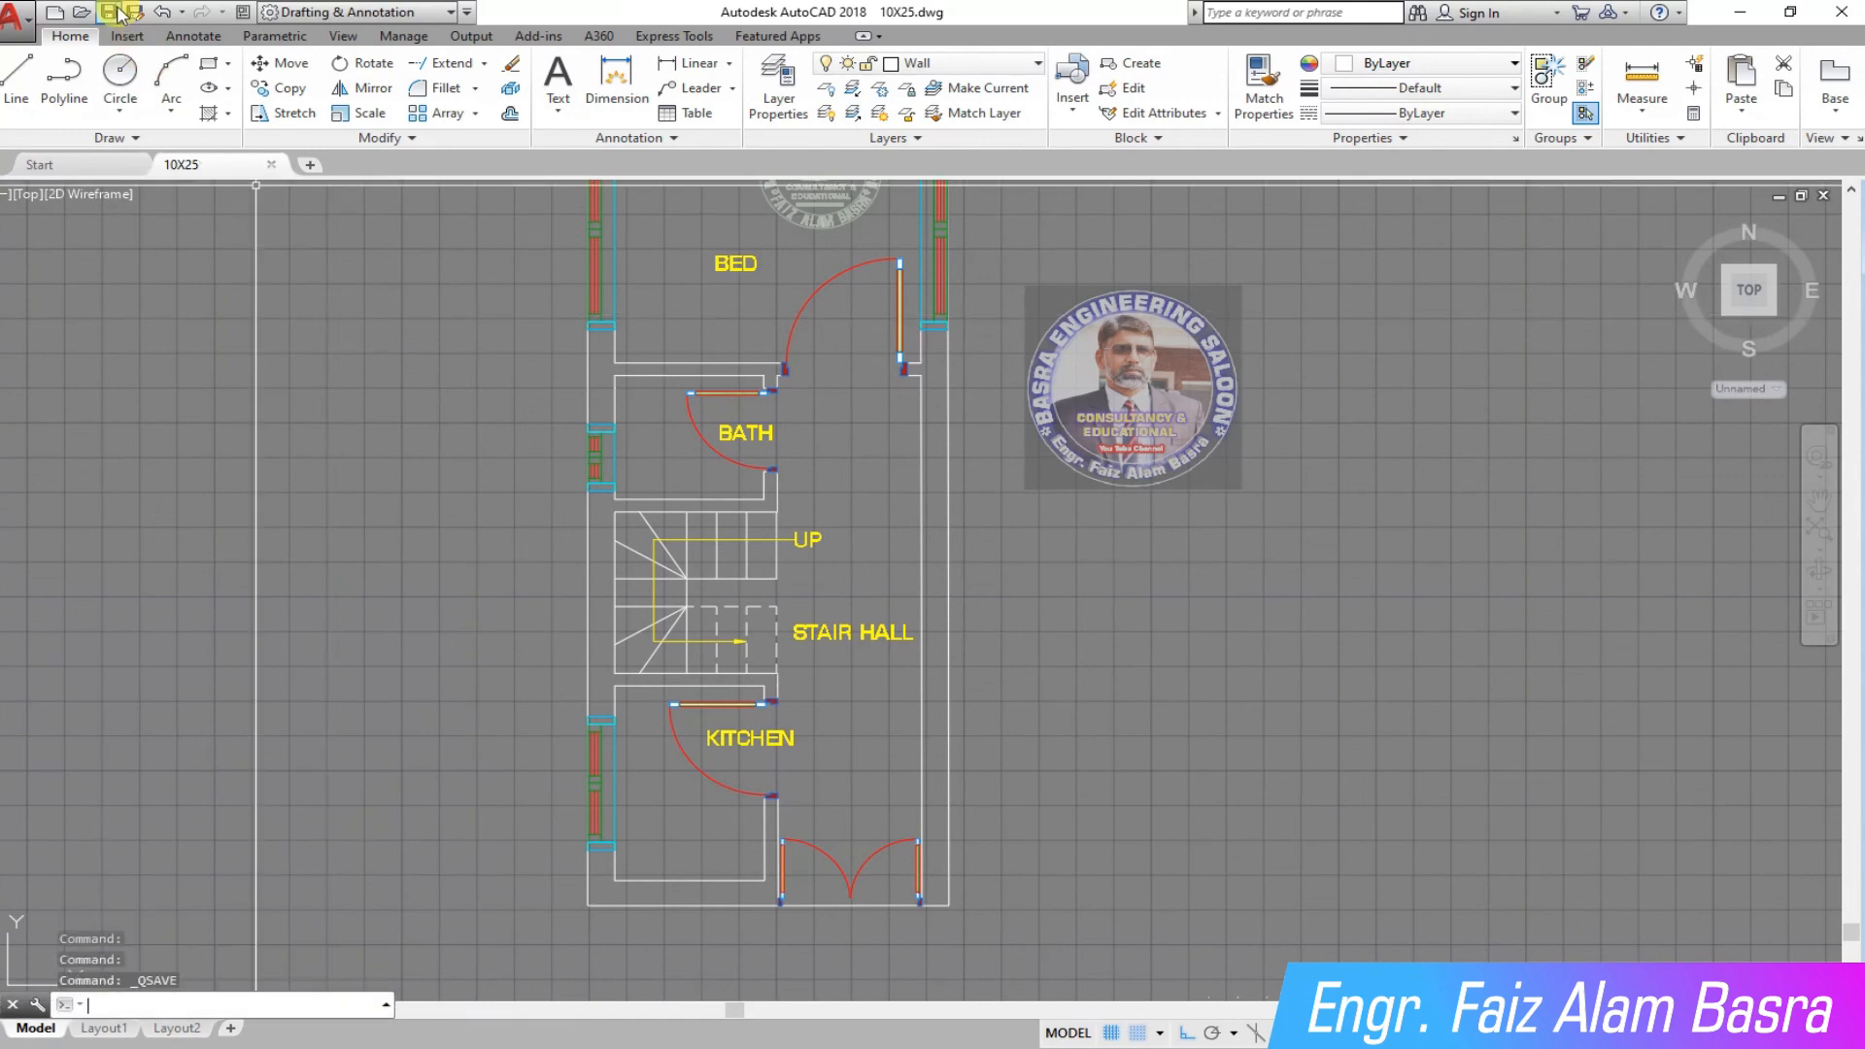
- Copy the bedroom's right window straight down the same outer wall to the stair hall
scroll(487, 444, "down", 4)
scroll(496, 565, "up", 4)
scroll(595, 357, "down", 5)
scroll(714, 225, "up", 5)
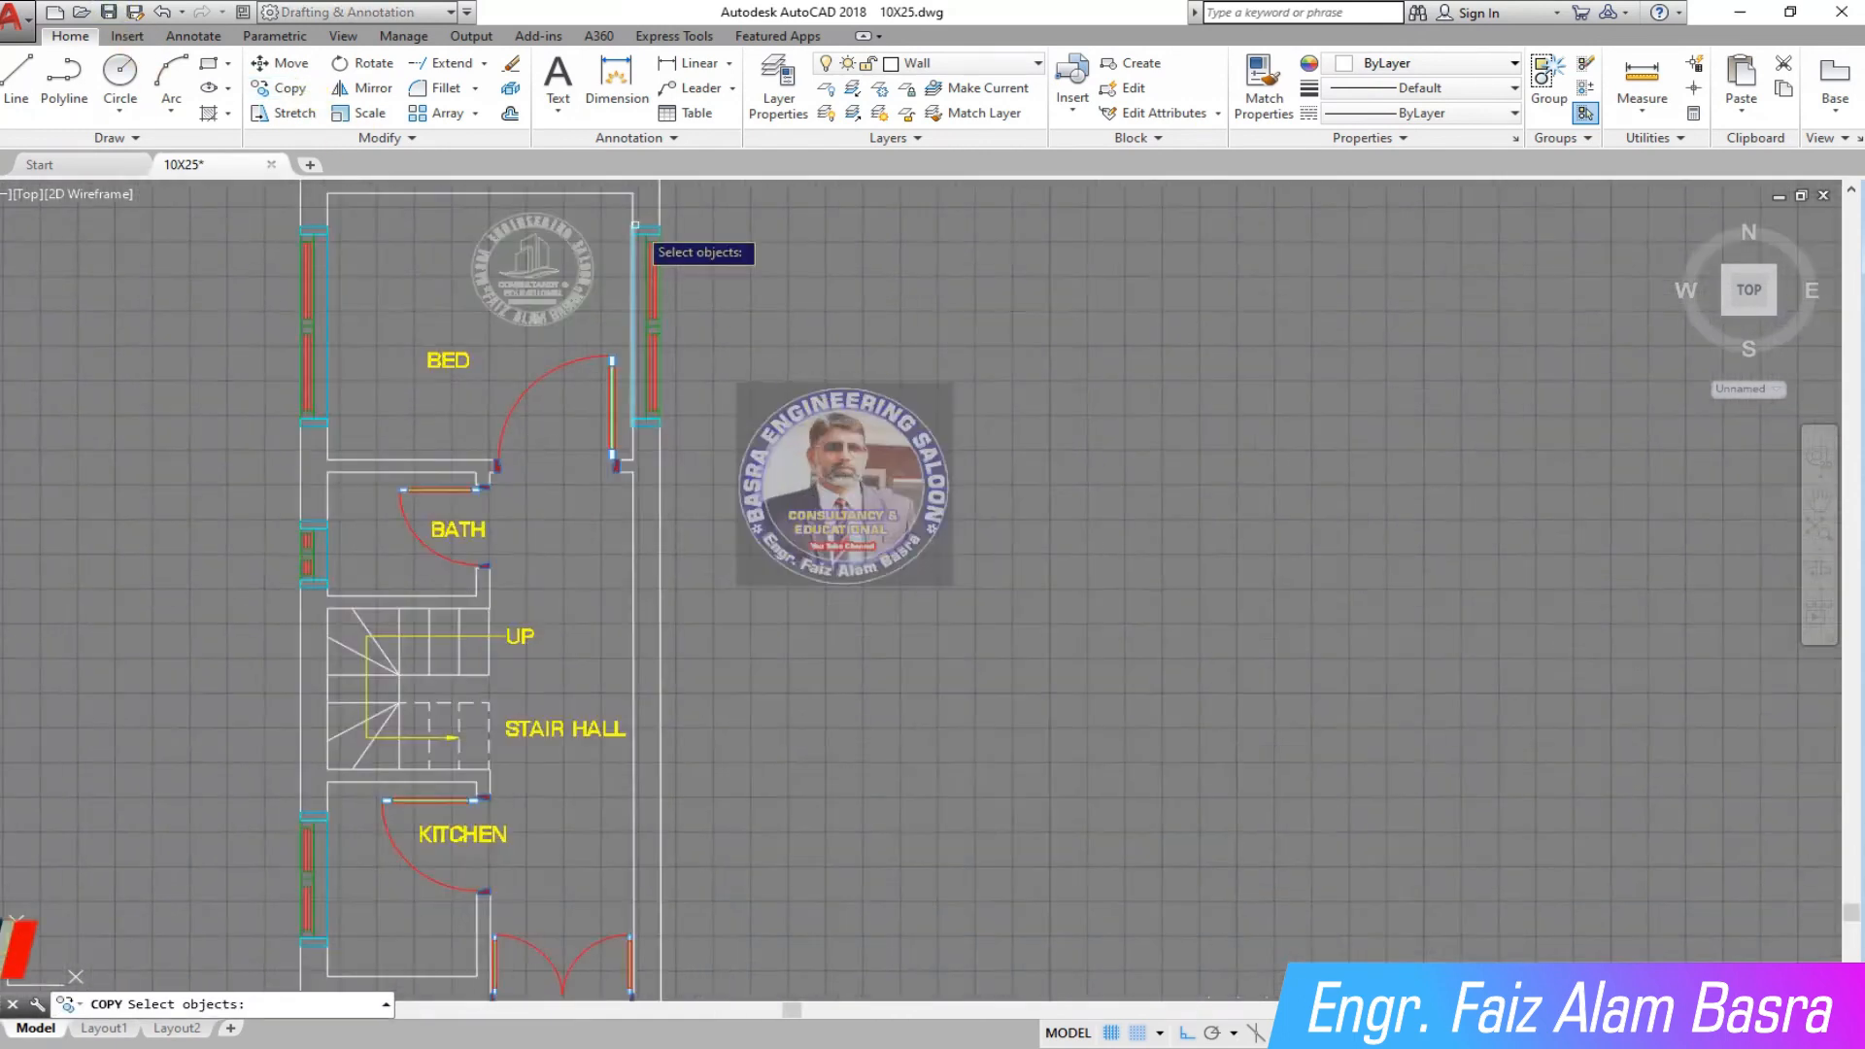
scroll(636, 217, "up", 6)
left_click(611, 239)
scroll(825, 538, "down", 2)
left_click(864, 911)
scroll(749, 326, "down", 6)
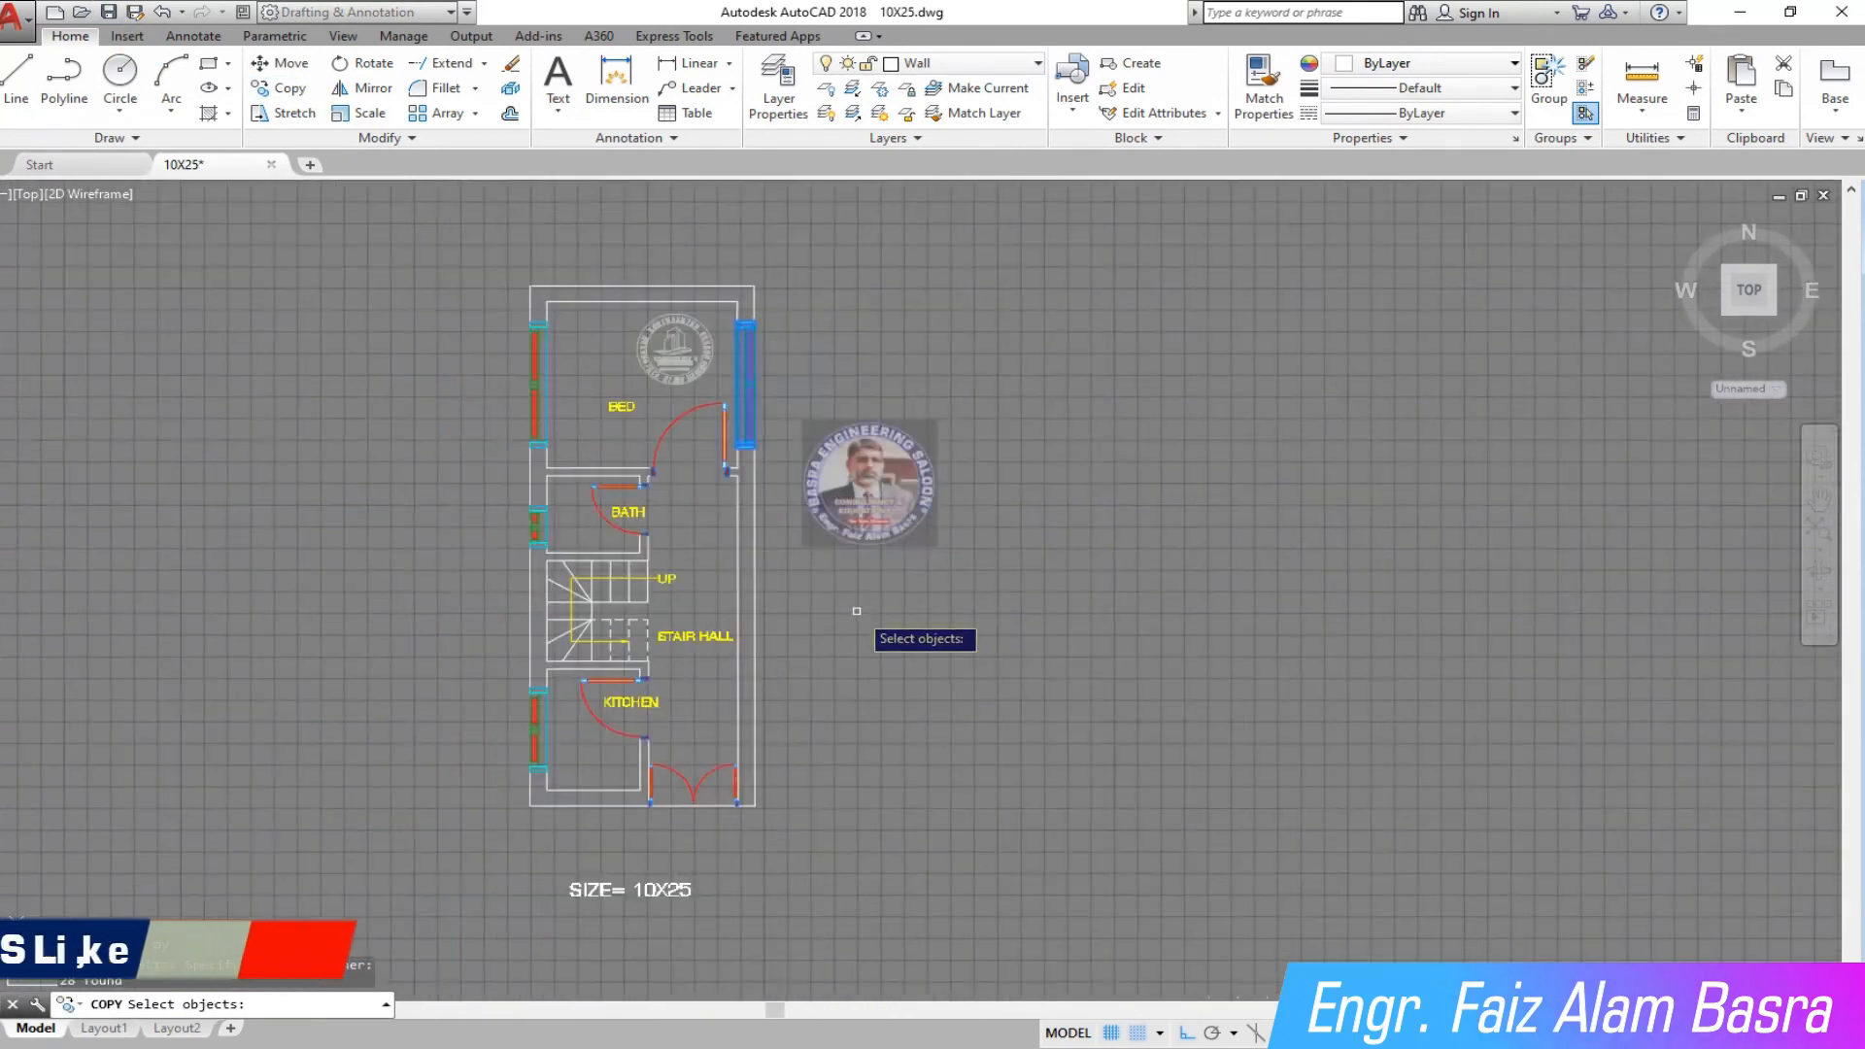
scroll(857, 612, "up", 2)
key("Return")
left_click(1190, 378)
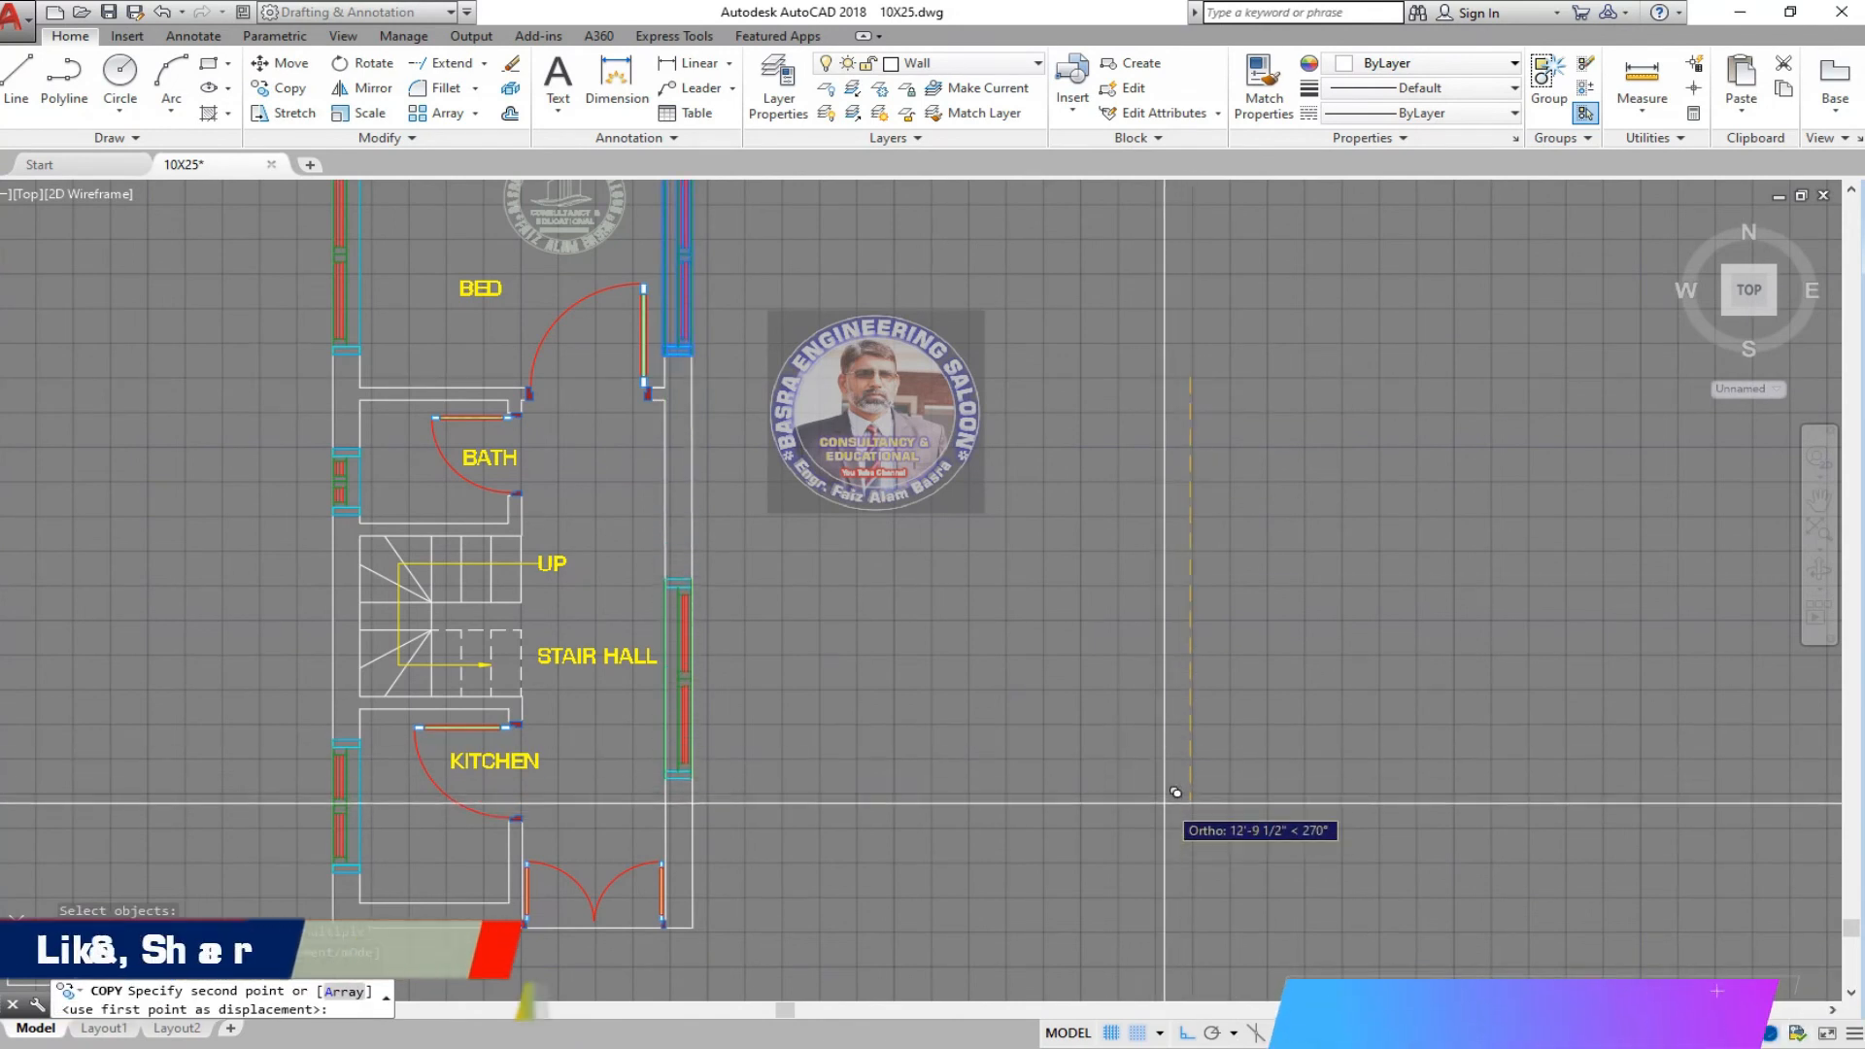
right_click(1166, 493)
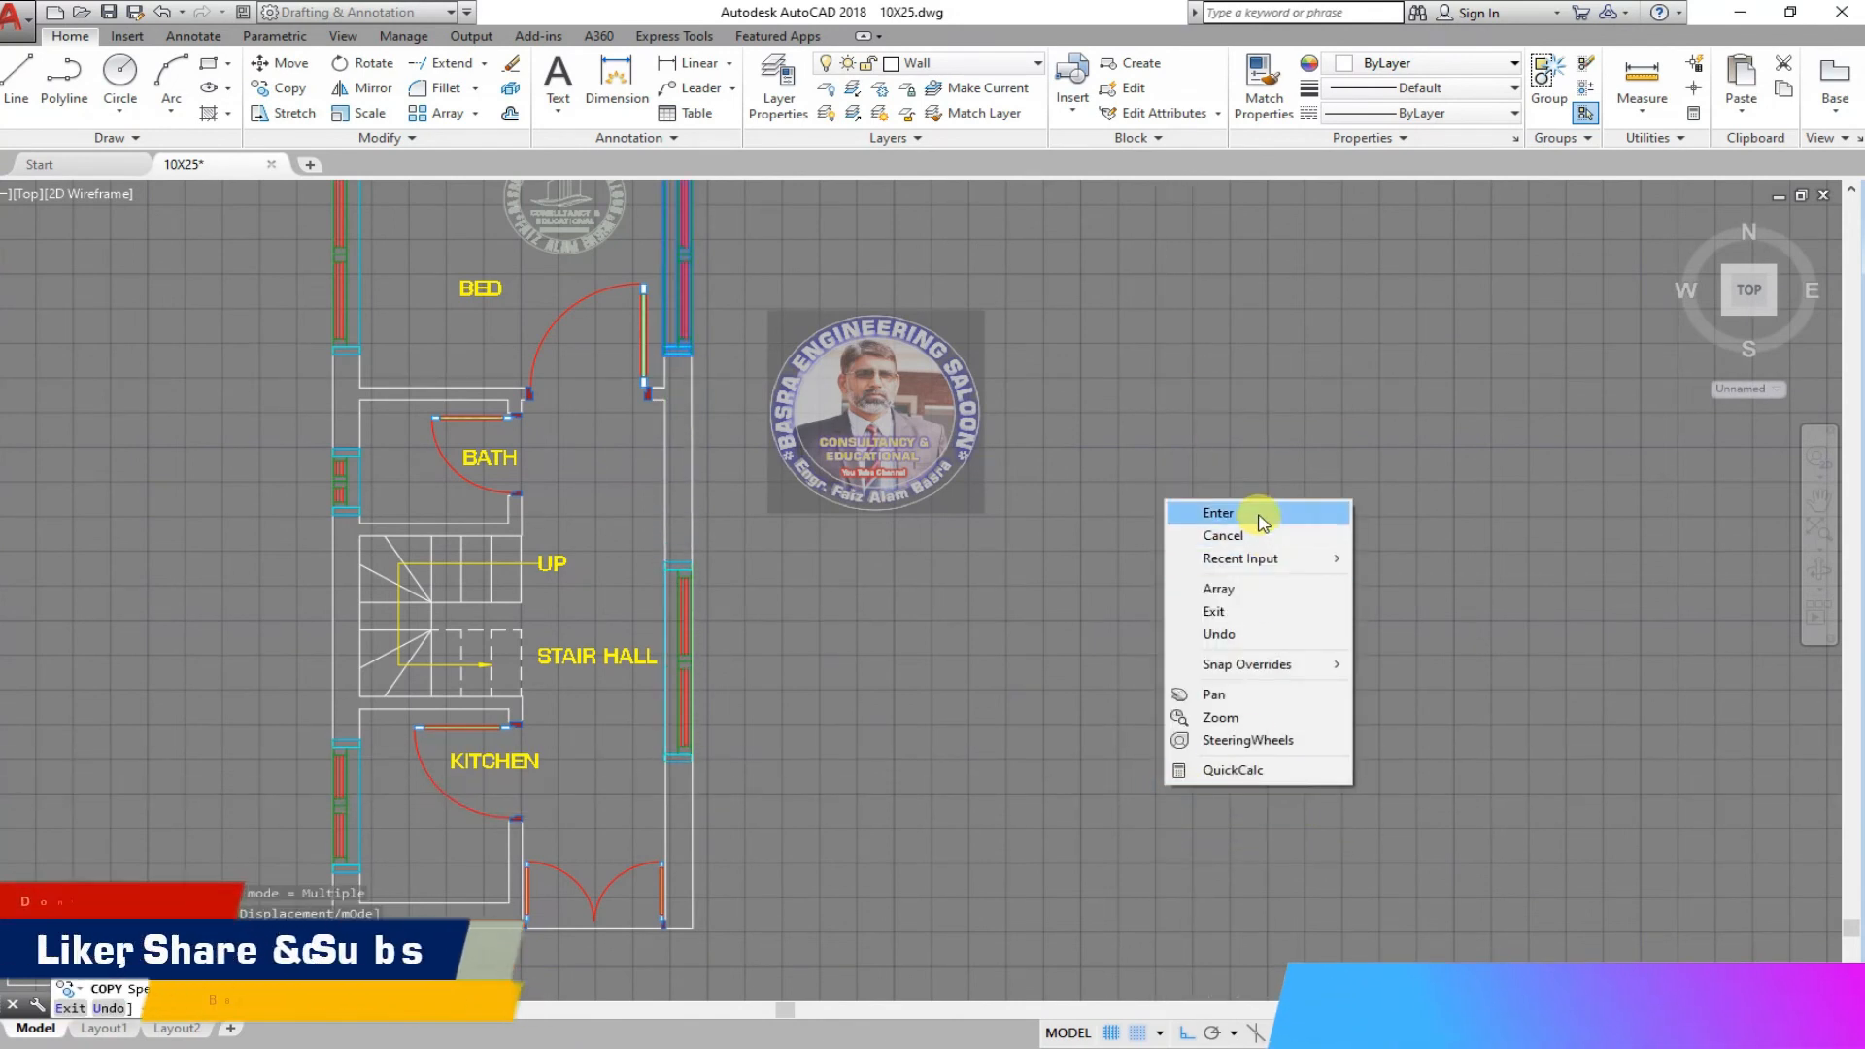
left_click(1253, 514)
- Move the STAIR HALL label up and left onto the middle of the staircase
scroll(661, 706, "up", 2)
left_click(280, 67)
left_click(571, 612)
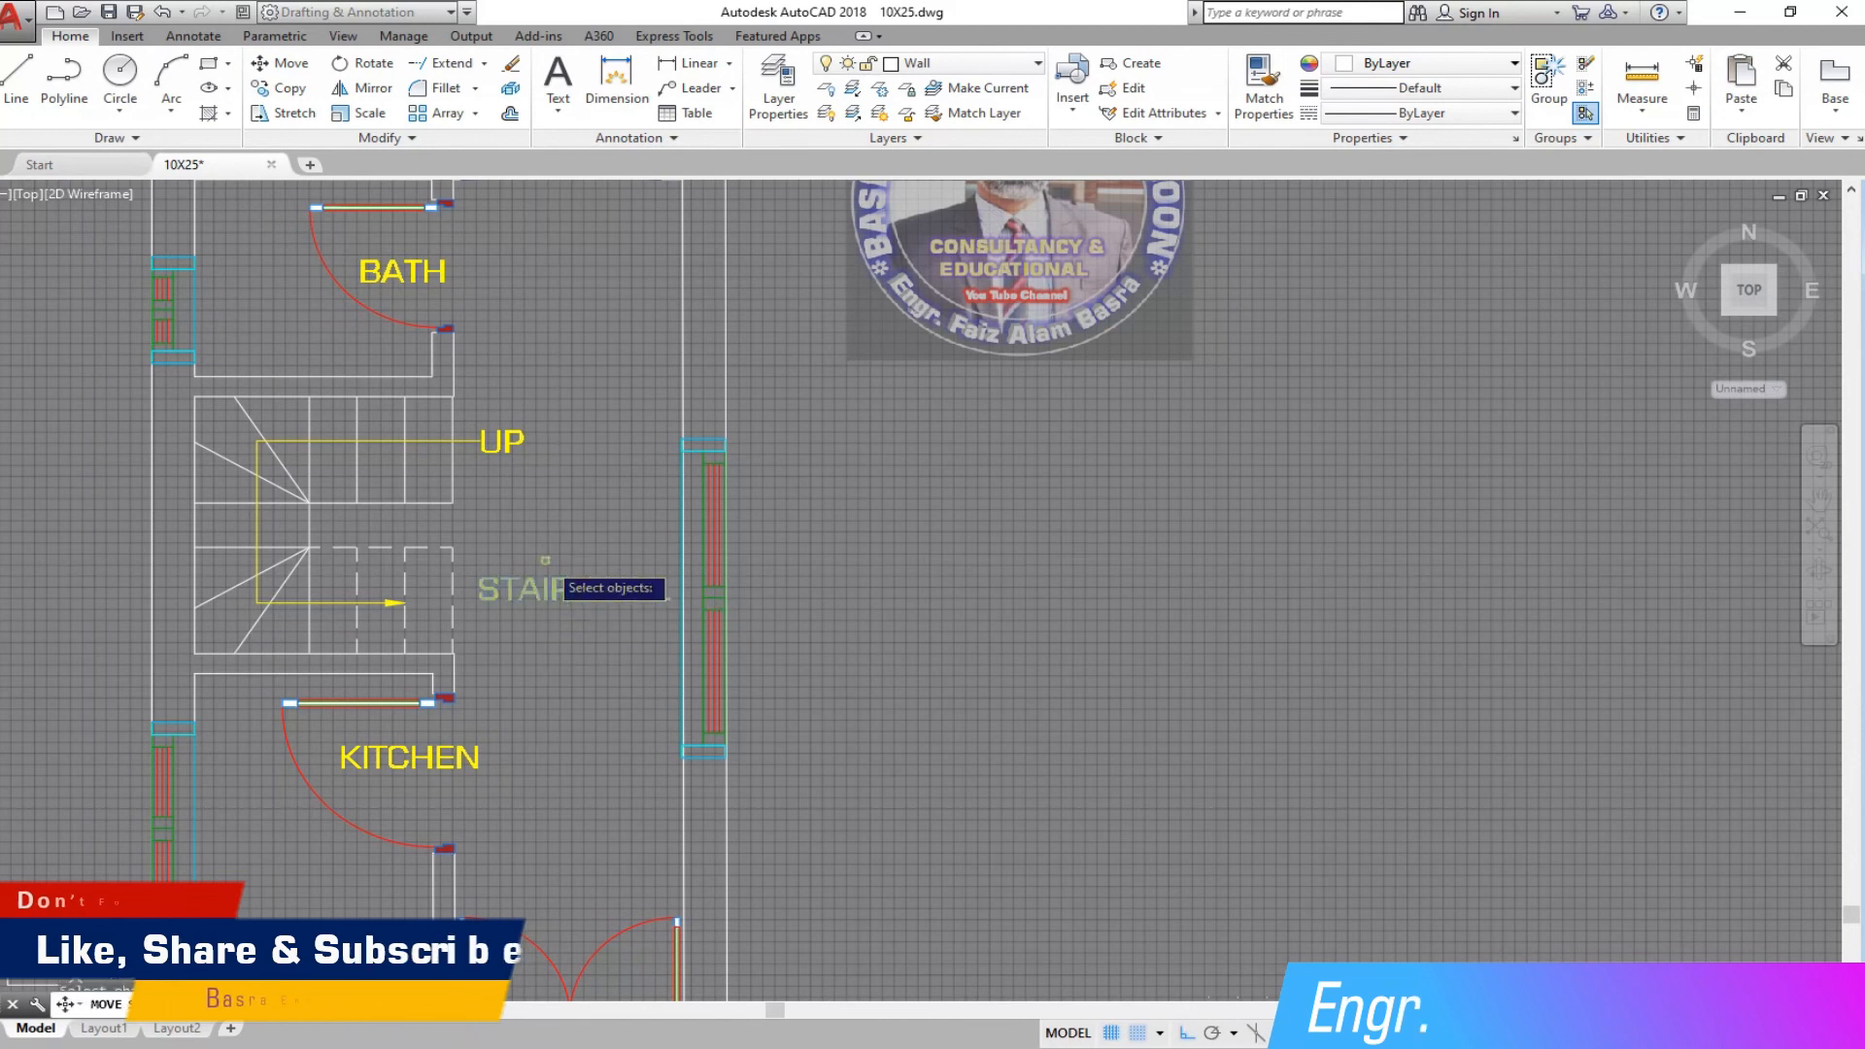
left_click(556, 552)
right_click(562, 542)
left_click(571, 529)
left_click(571, 467)
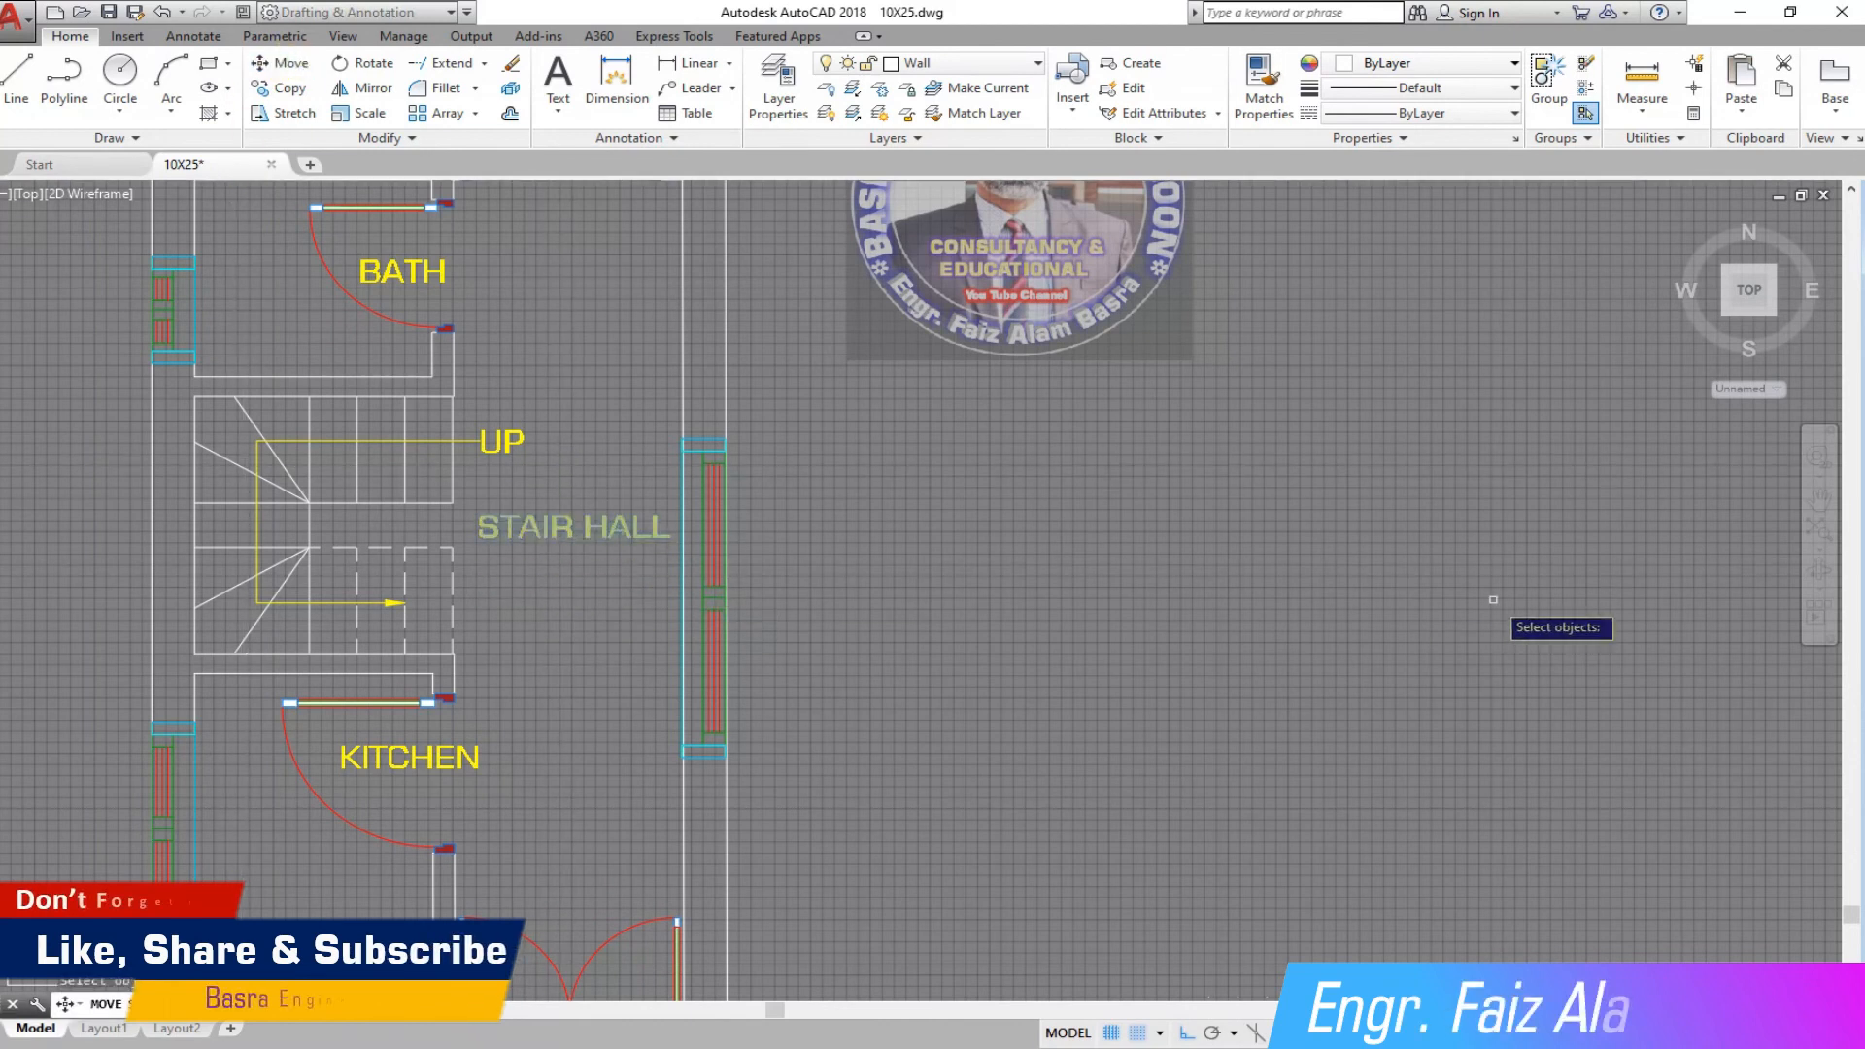
scroll(590, 611, "down", 4)
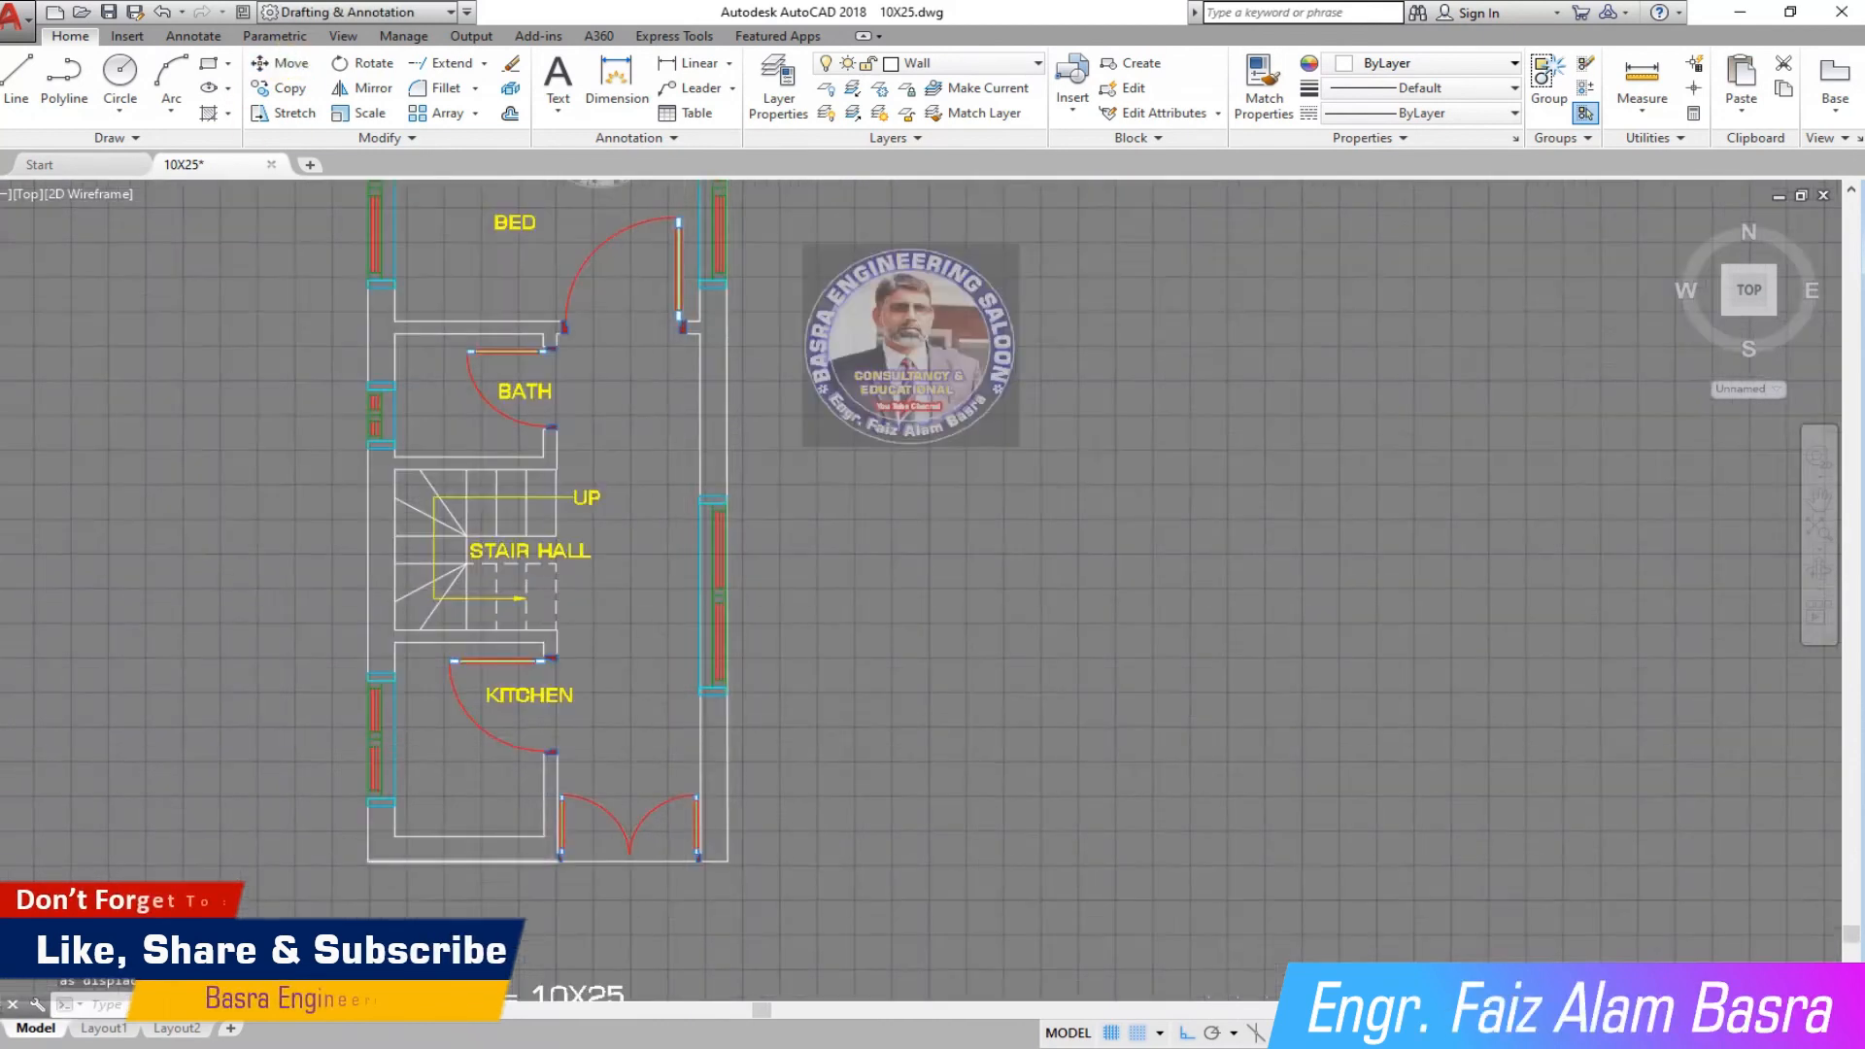